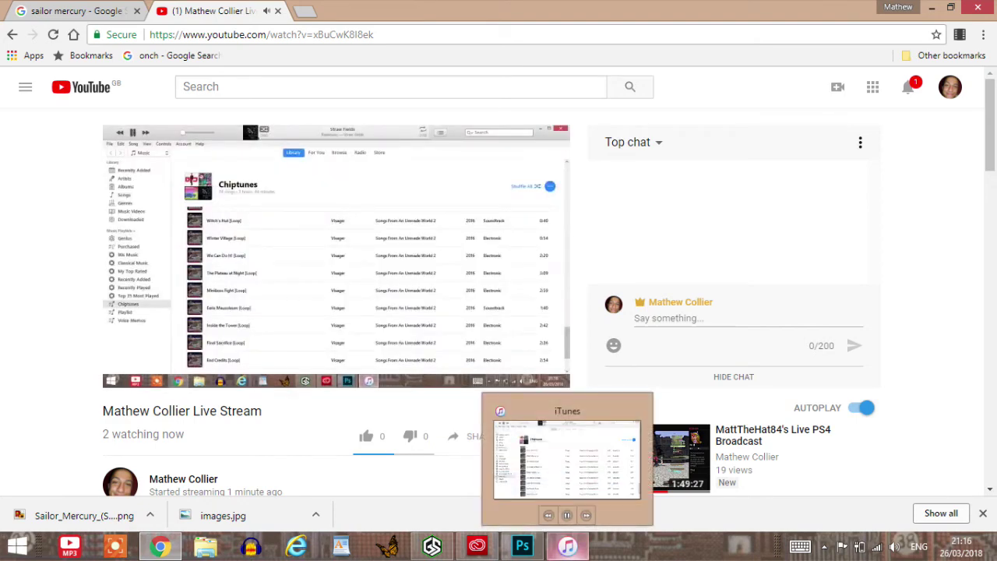
Switch to iTunes, pause the song that is playing and minimize the window.
left_click(567, 545)
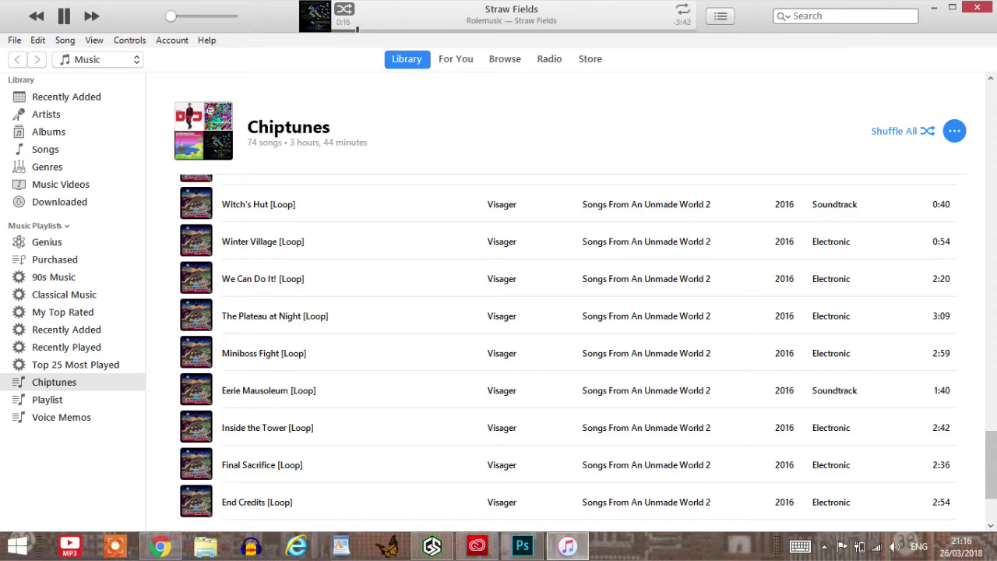
key("space")
left_click(934, 7)
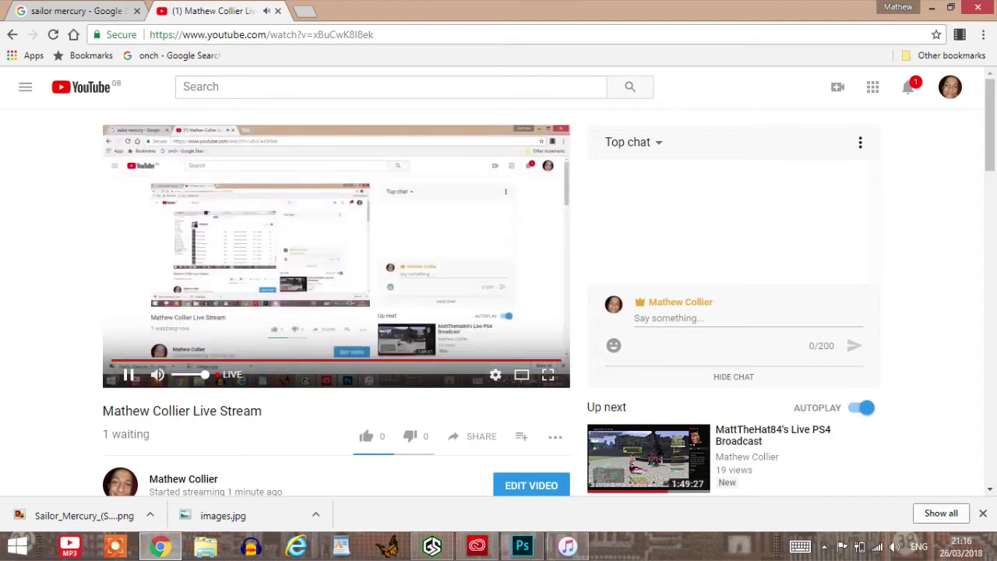
Pause the live stream playback on YouTube and resume the song Straw Fields in iTunes.
left_click(129, 375)
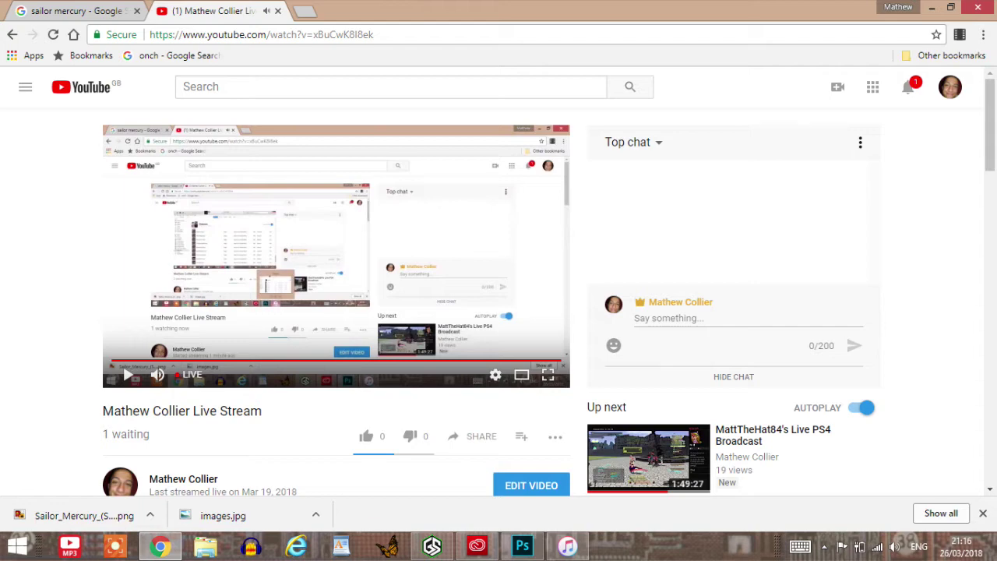
left_click(567, 546)
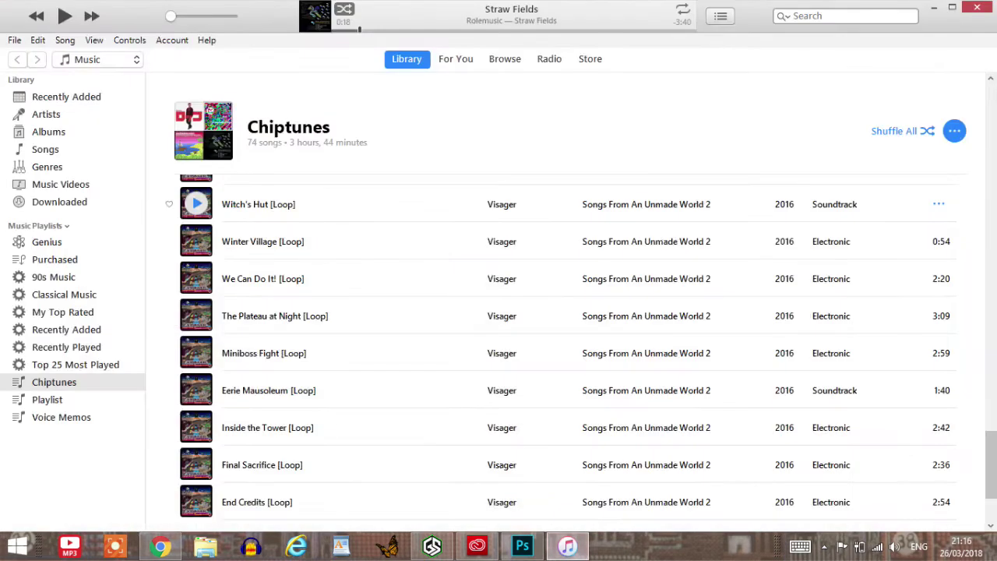
left_click(65, 17)
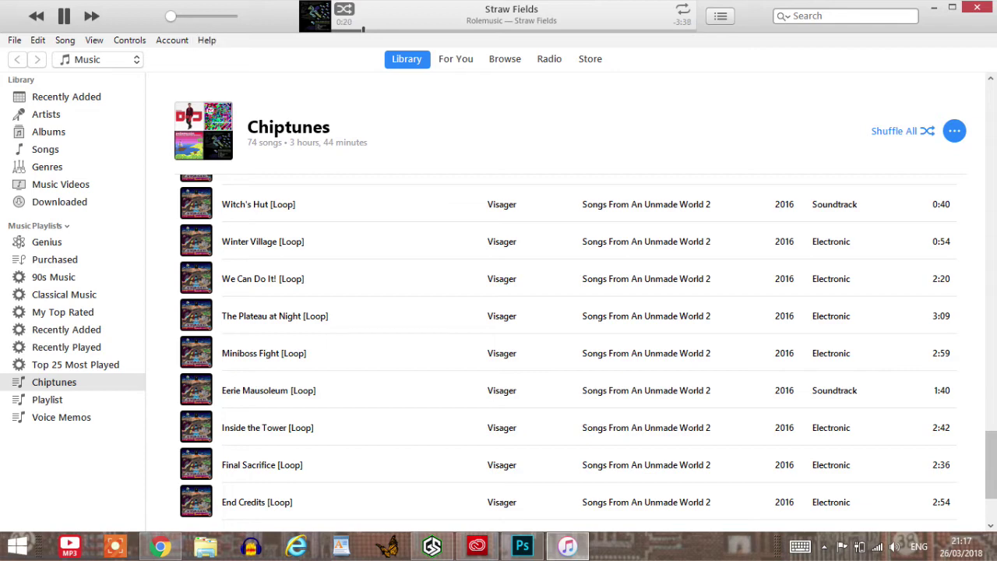
left_click(160, 546)
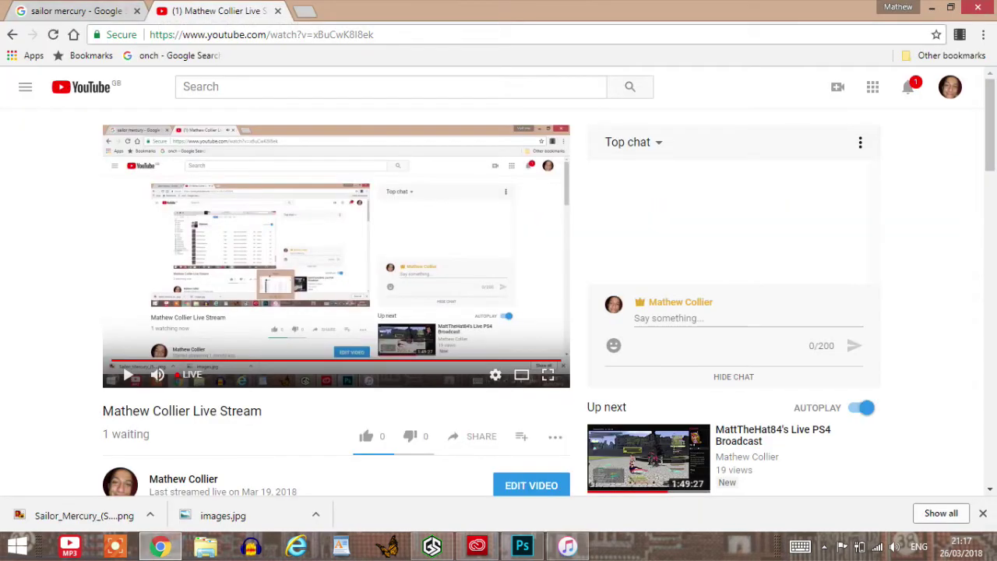
key("alt+Tab")
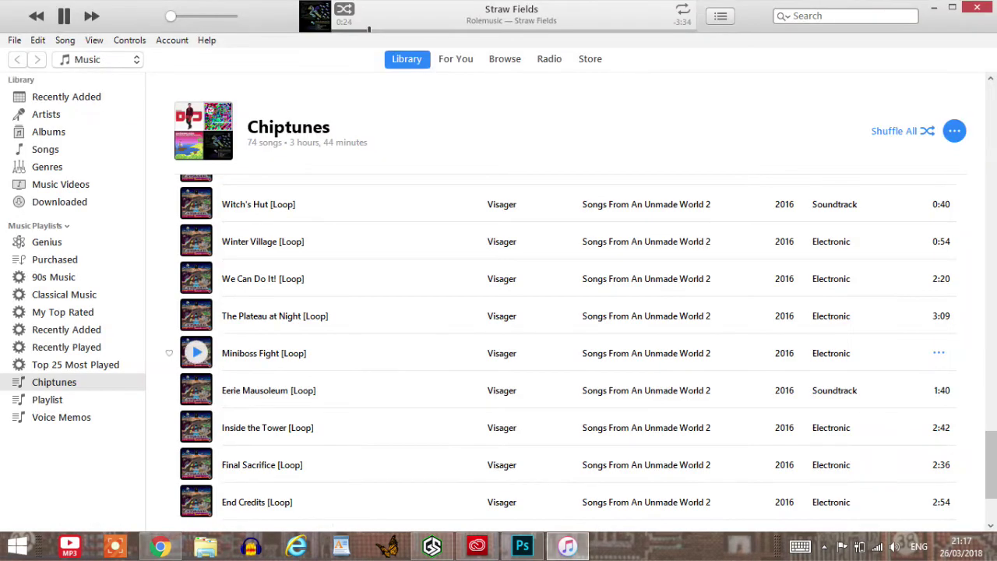
key("alt+Tab")
key("alt+Tab")
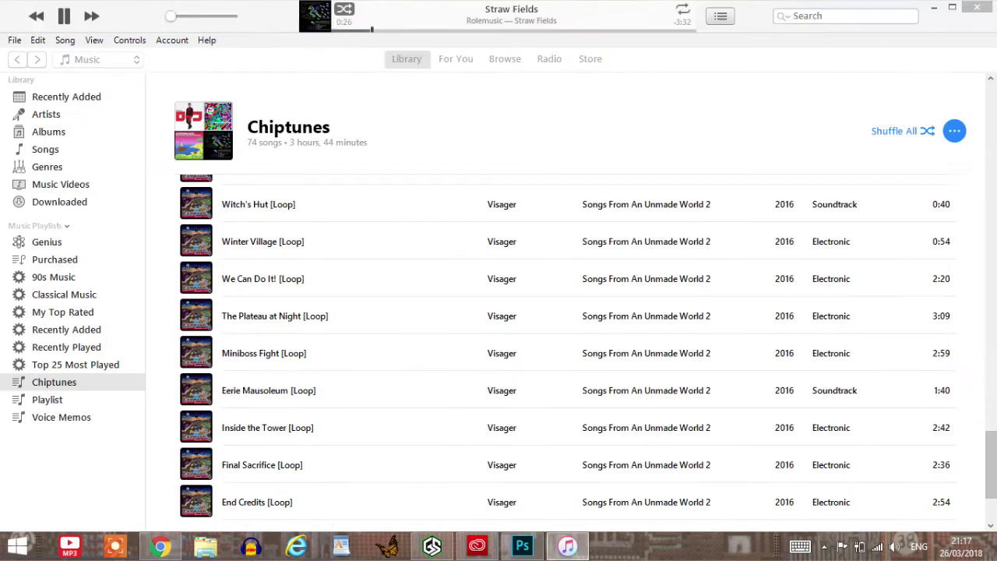
left_click(522, 545)
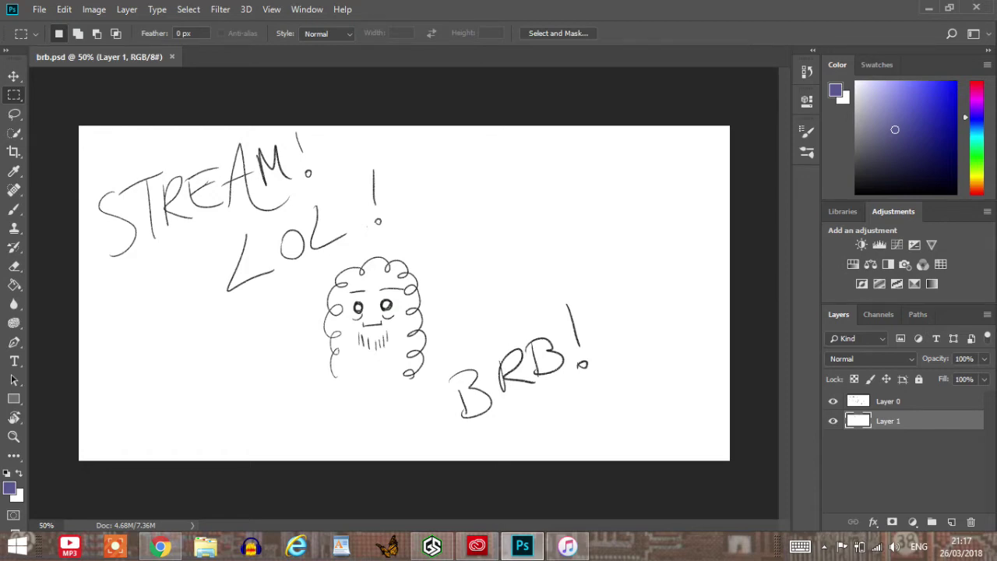
left_click(160, 546)
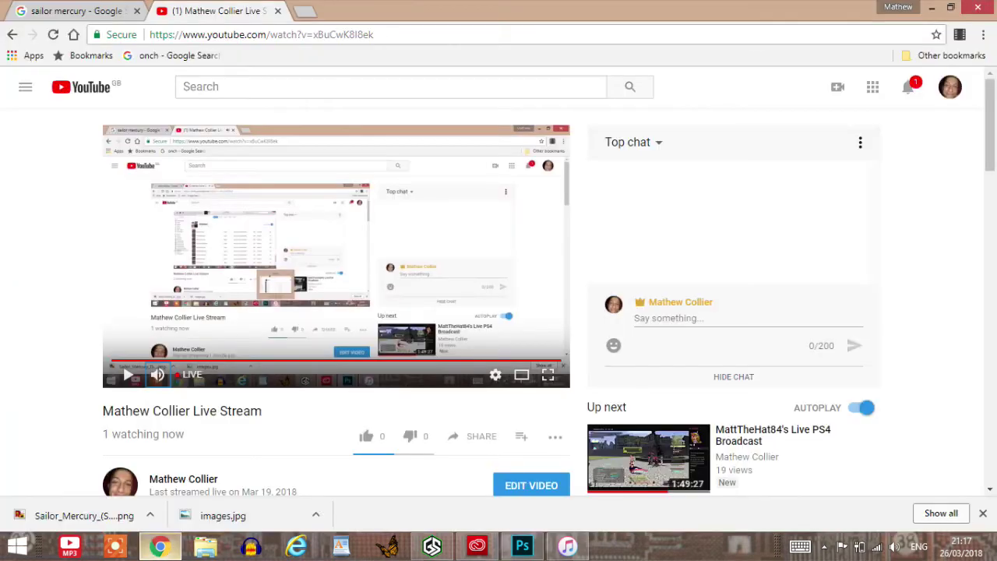
left_click(70, 11)
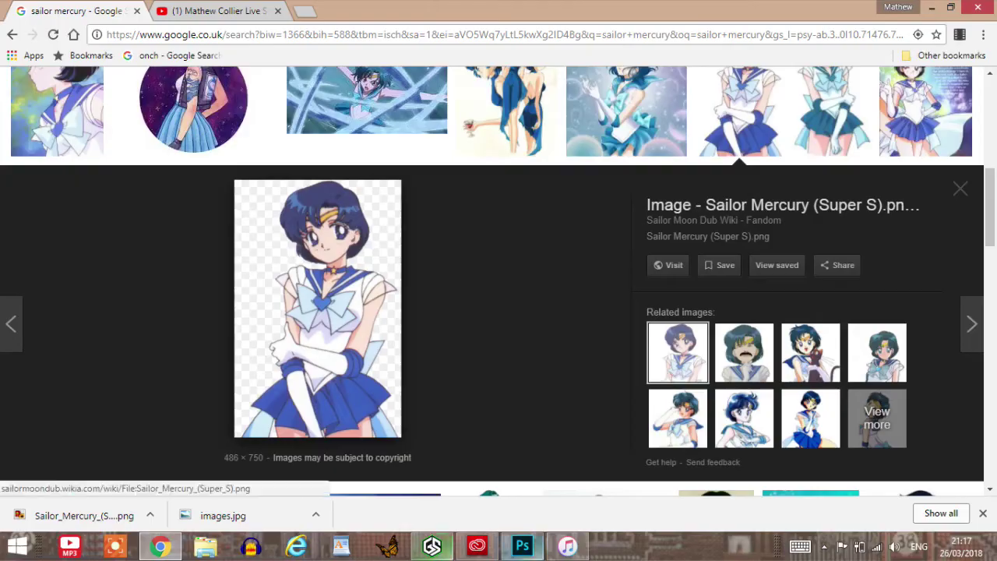
Switch to Photoshop and create a new document from the recent 1783 x 917 px, 300 ppi preset.
left_click(522, 546)
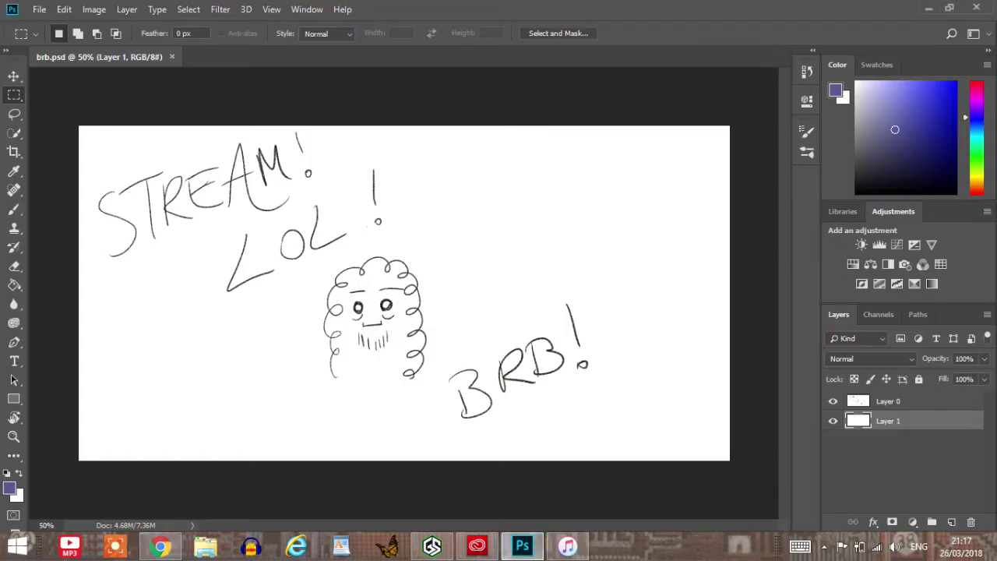
left_click(39, 9)
left_click(53, 25)
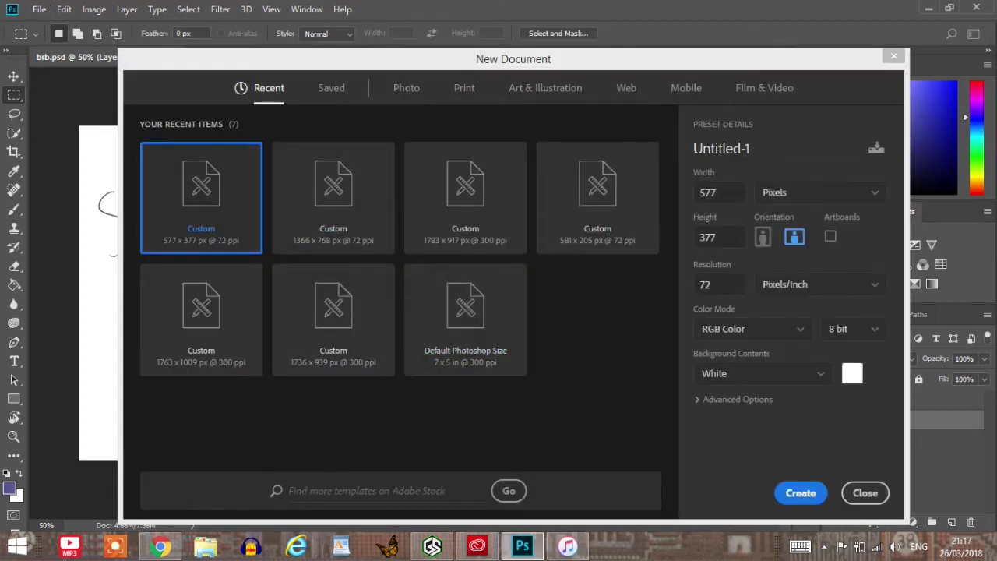
left_click(466, 195)
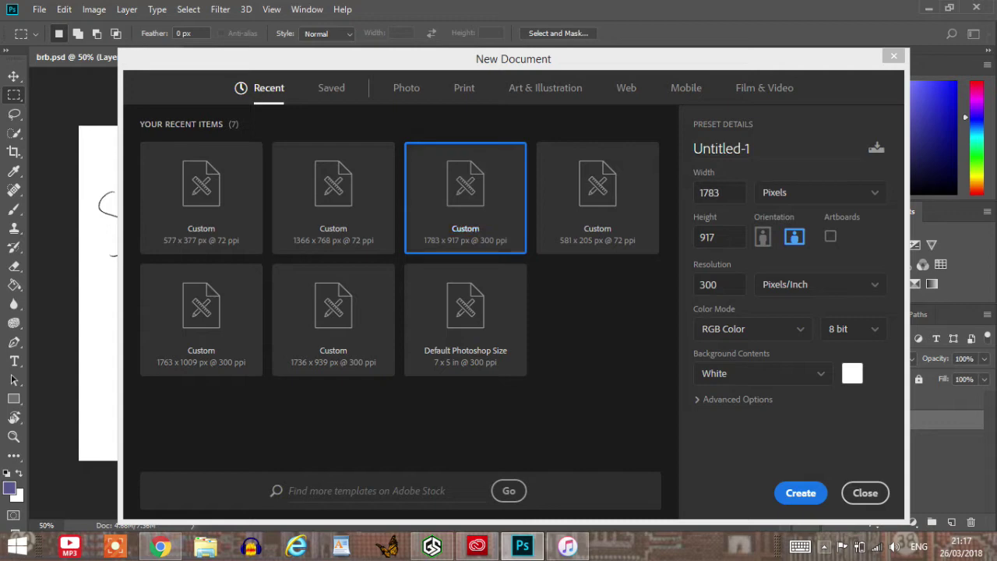
left_click(801, 493)
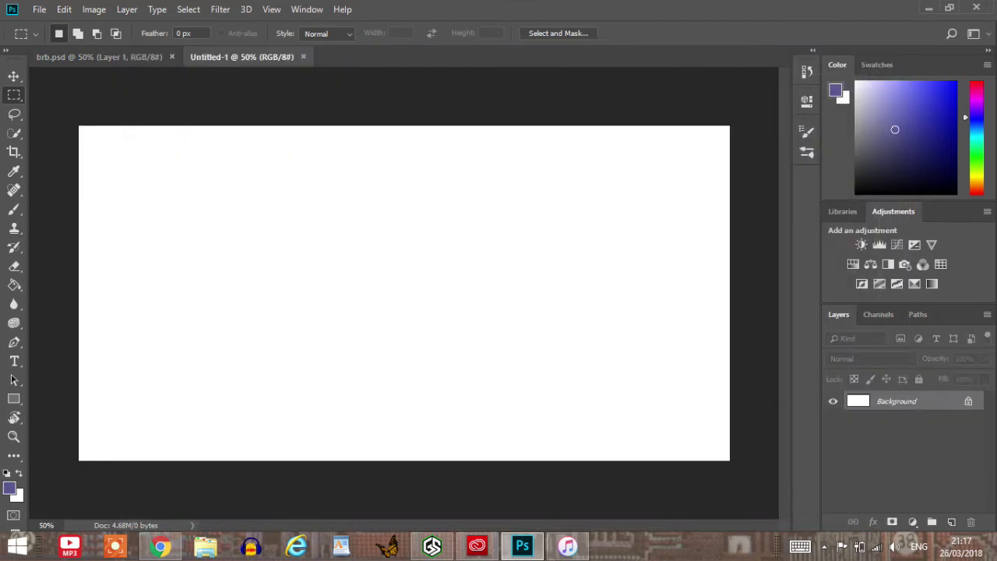
Search the Pictures folder for "ref" and open the Sailor Moon image images.jpg from the reference 2 folder.
left_click(39, 10)
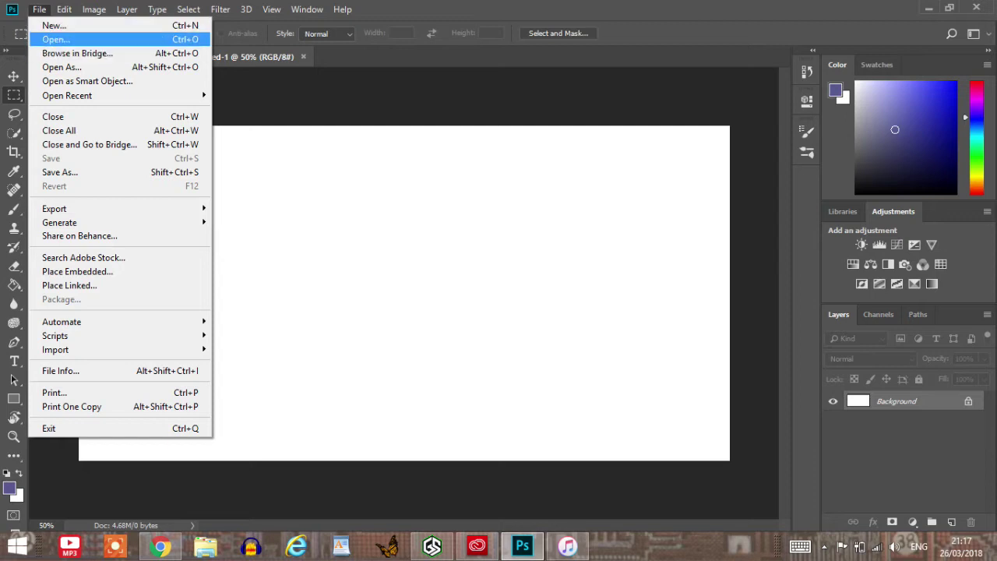
left_click(57, 39)
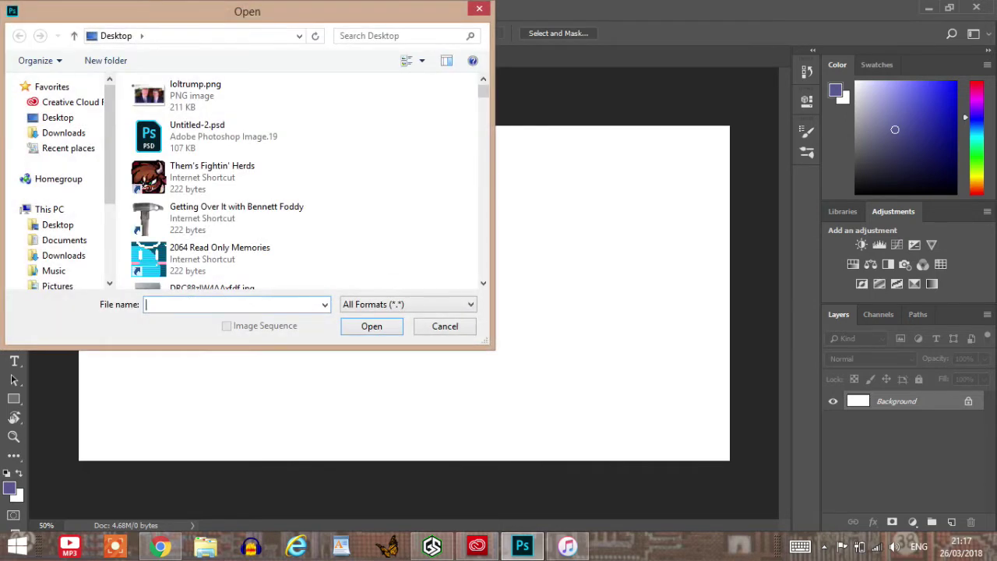
scroll(57, 219, "down", 2)
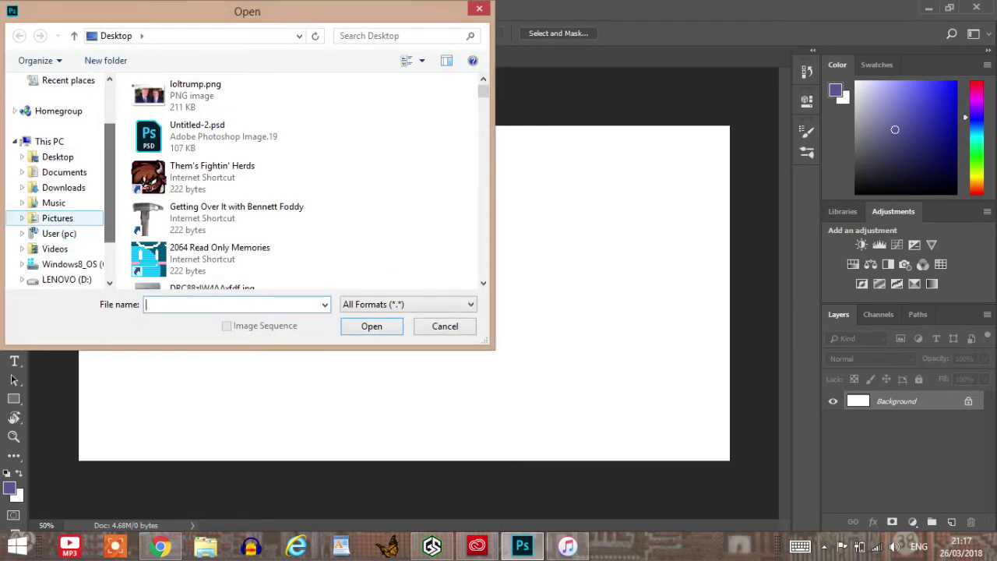
left_click(56, 218)
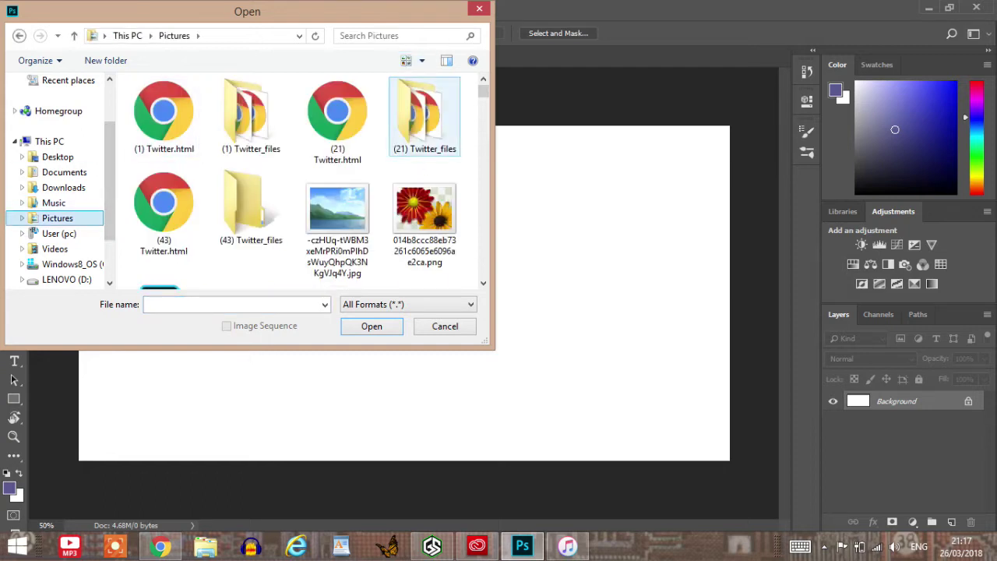
left_click(400, 35)
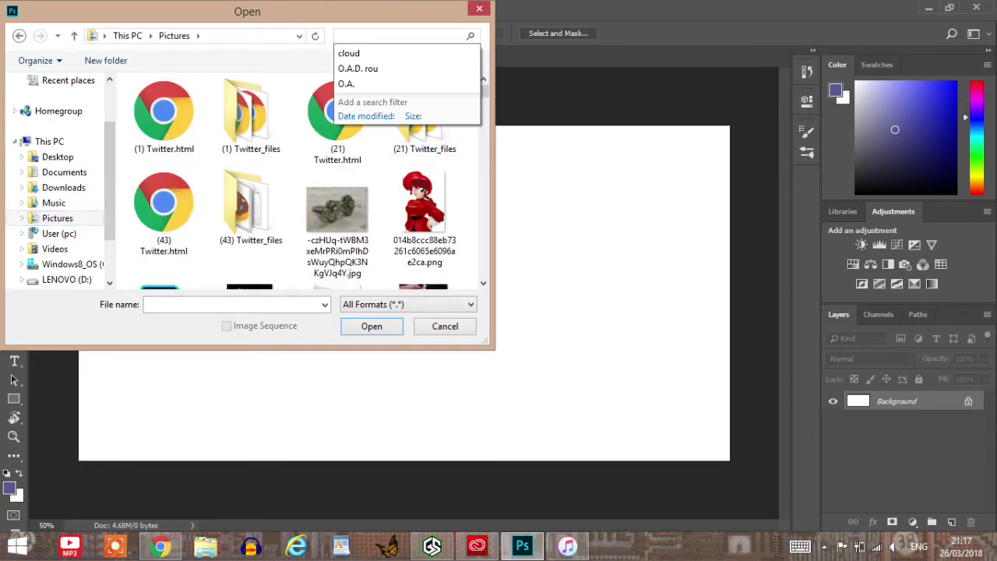
type("ref")
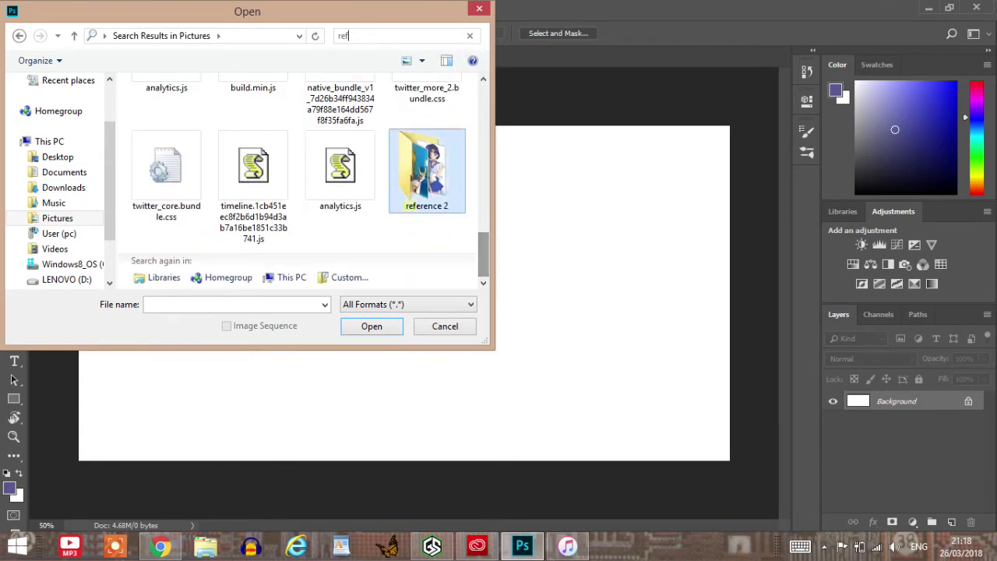
double_click(427, 173)
double_click(166, 117)
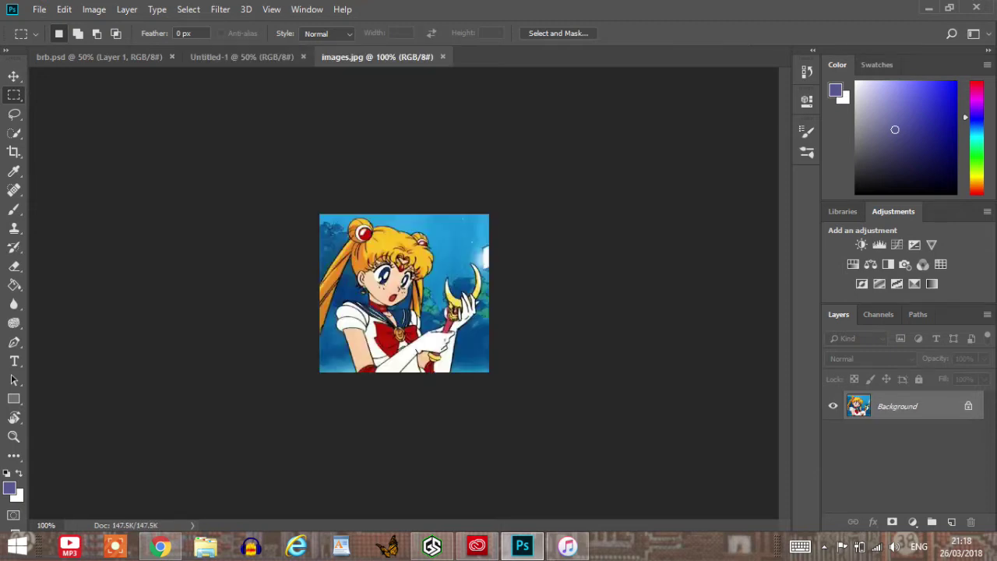
Float images.jpg in its own window beside the blank canvas and add a new layer to the Untitled-1 document.
left_click_drag(377, 57, 816, 77)
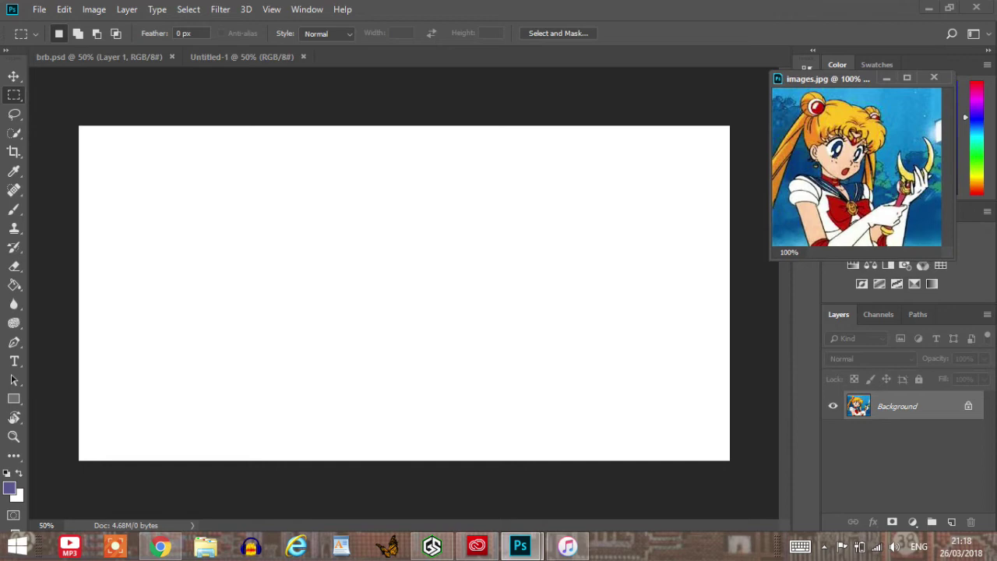
left_click(242, 56)
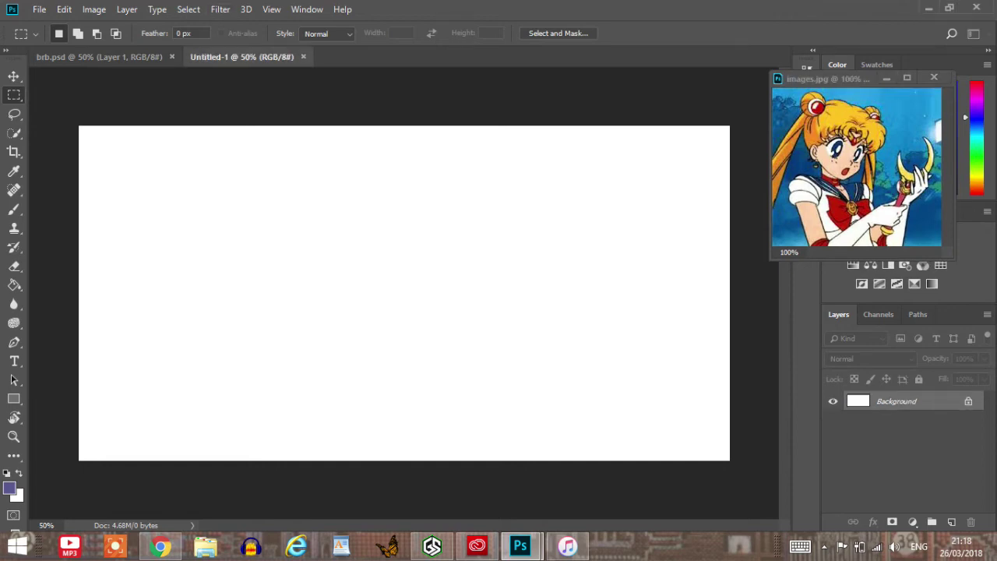
left_click(952, 522)
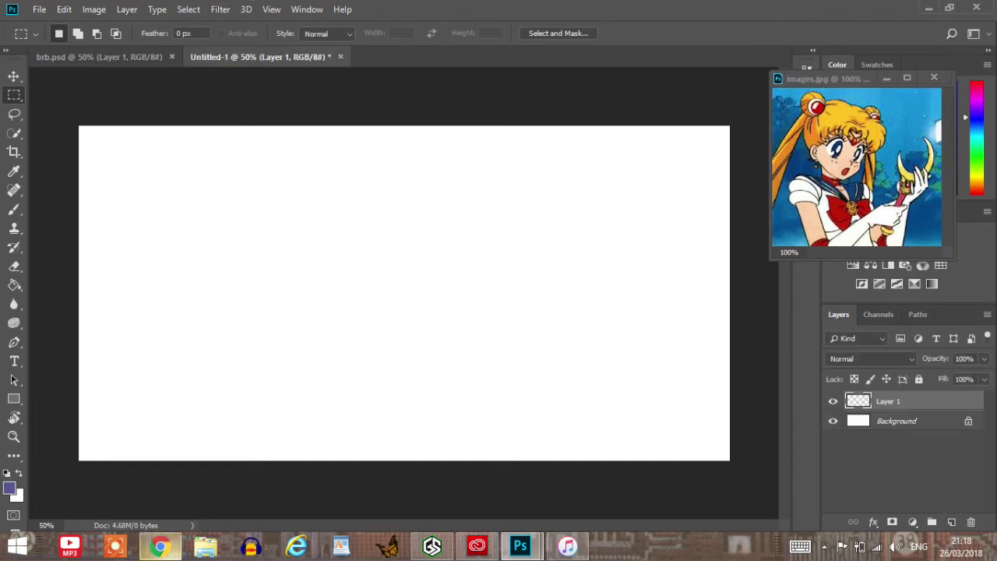
Switch to Chrome and copy the web address of the YouTube live stream.
left_click(160, 546)
left_click(213, 11)
left_click(261, 35)
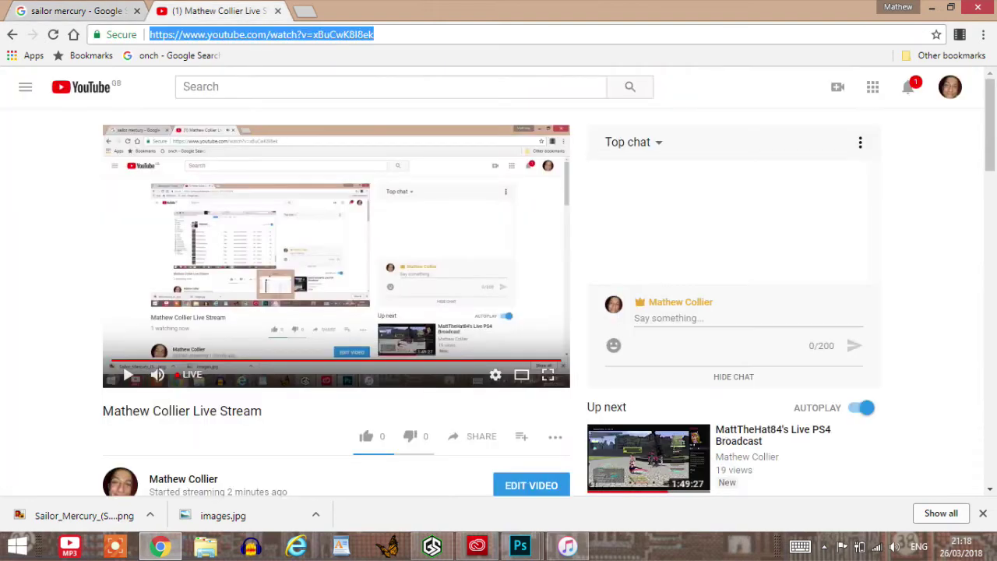
right_click(264, 35)
left_click(290, 89)
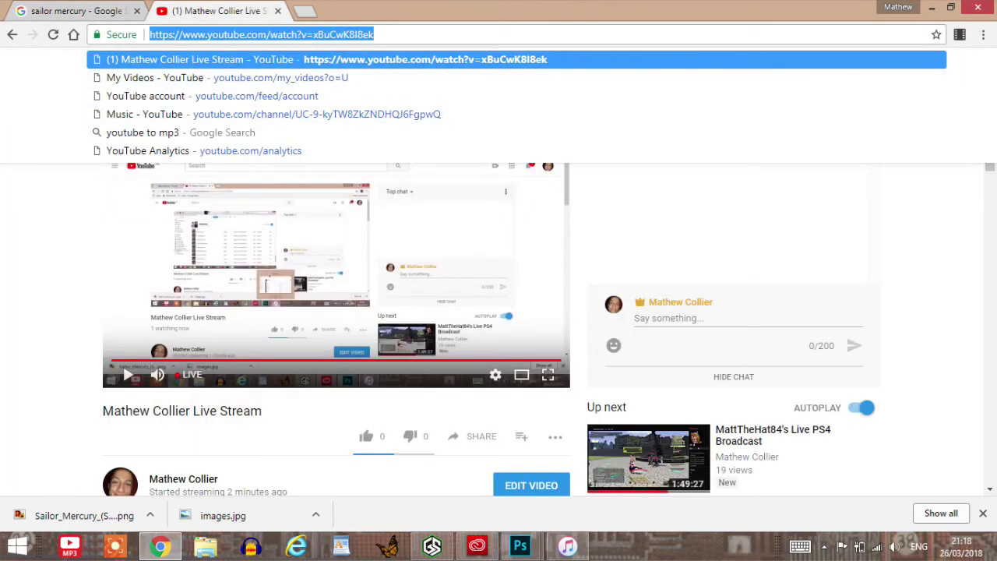
Open Facebook in a new tab and publish a public post containing the copied live stream link.
key("ctrl+t")
left_click(428, 393)
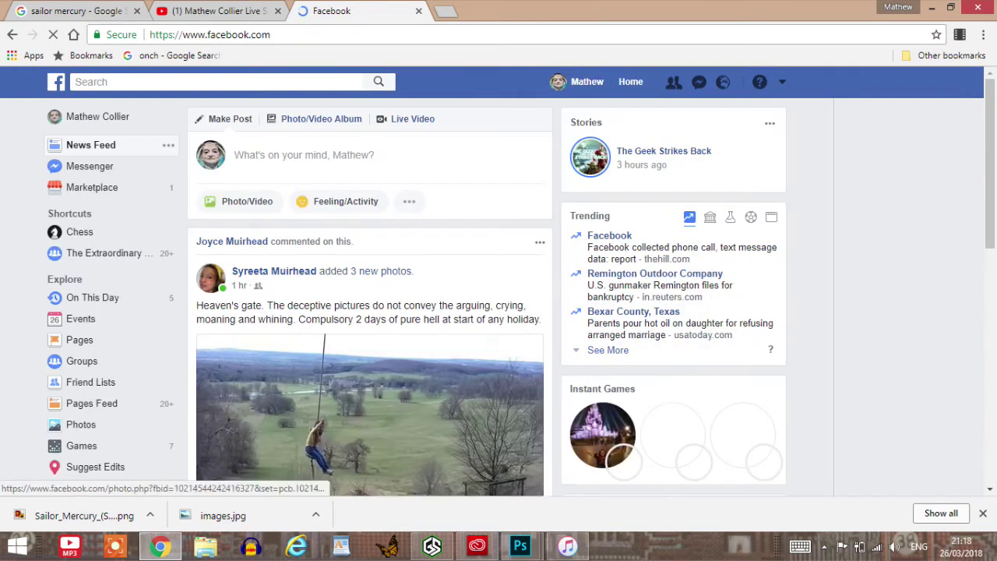
left_click(304, 155)
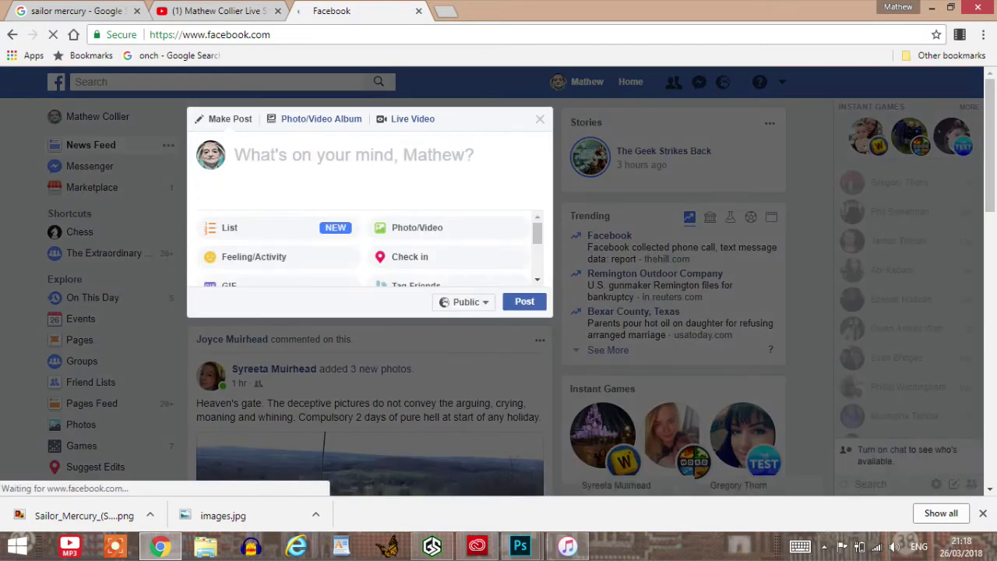
key("ctrl+v")
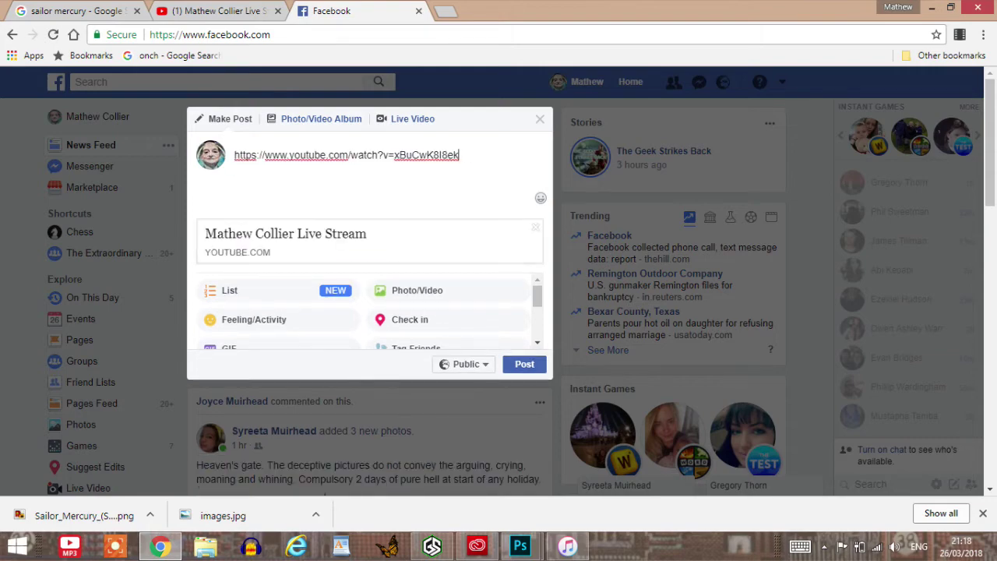
left_click(525, 364)
Return to the blank canvas in Photoshop and sketch a head circle with crossing horizontal and vertical face guidelines using the Brush.
mouse_move(521, 546)
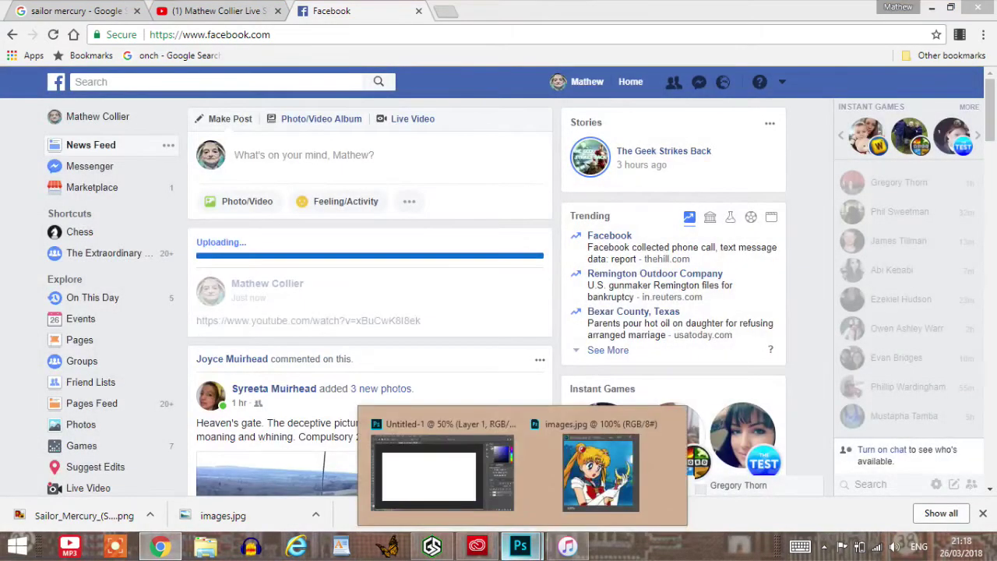
left_click(442, 468)
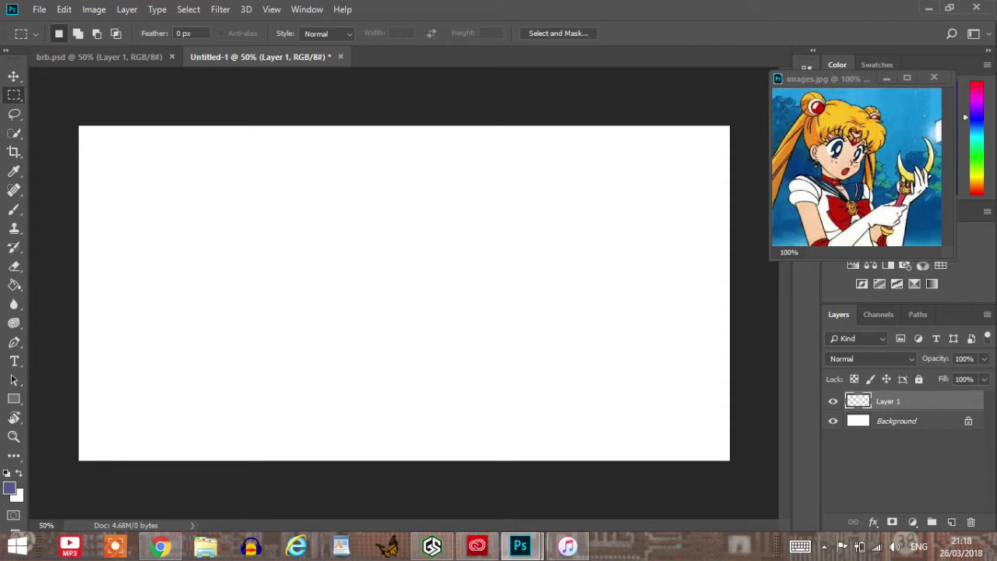
key("b")
mouse_move(329, 371)
left_mouse_down()
mouse_move(276, 321)
mouse_move(395, 195)
mouse_move(407, 360)
mouse_move(272, 347)
mouse_move(279, 229)
mouse_move(410, 194)
mouse_move(448, 308)
mouse_move(344, 375)
mouse_move(274, 353)
left_mouse_up()
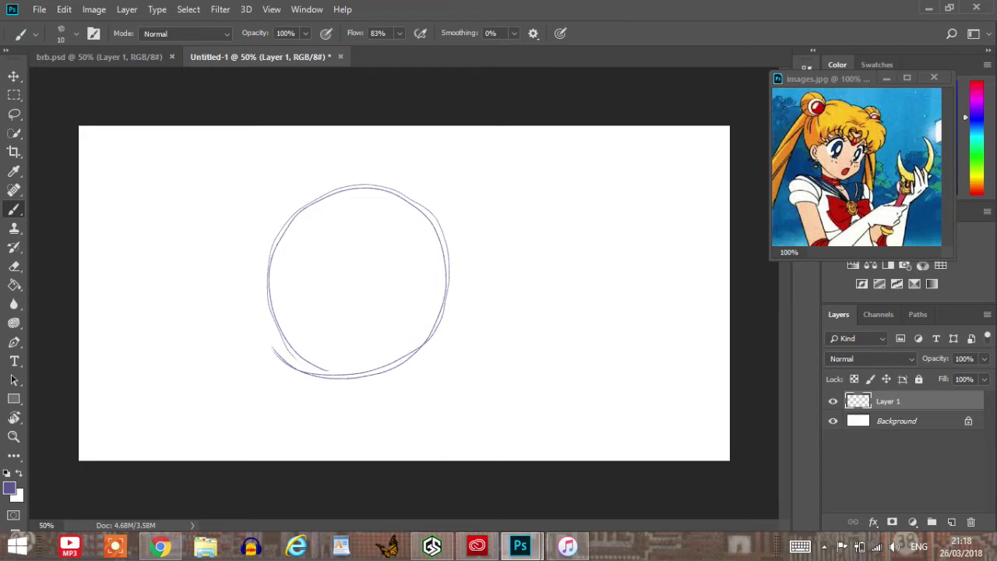
left_click_drag(257, 289, 506, 279)
left_click_drag(396, 195, 419, 386)
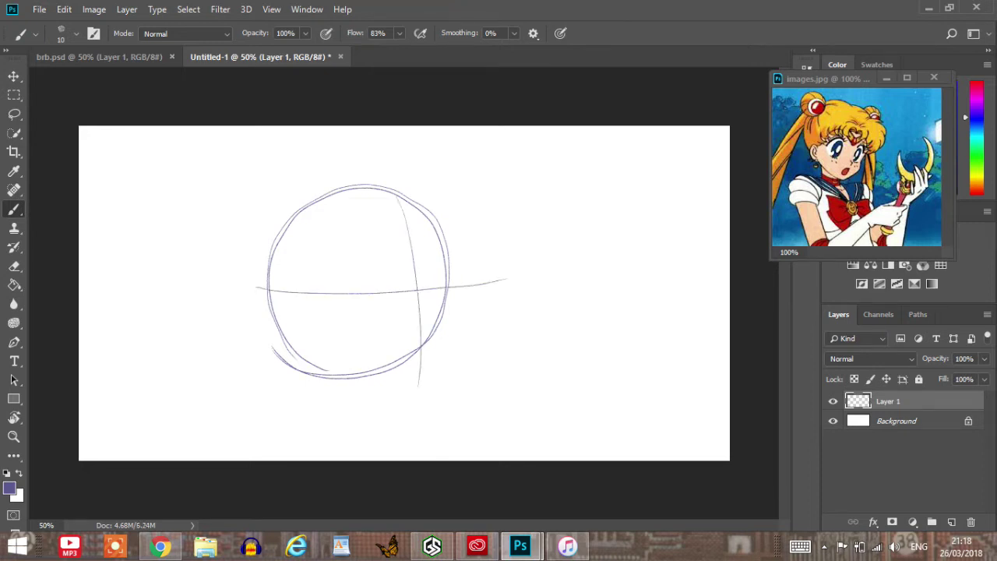
Sketch the cheek and jaw contours along the lower half of the head circle and add another layer above the sketch.
left_click_drag(449, 293, 428, 353)
mouse_move(449, 305)
left_mouse_down()
mouse_move(395, 371)
mouse_move(317, 364)
left_mouse_up()
mouse_move(273, 300)
left_mouse_down()
mouse_move(287, 326)
mouse_move(404, 371)
mouse_move(449, 307)
mouse_move(452, 320)
mouse_move(404, 371)
mouse_move(370, 377)
left_mouse_up()
left_click(951, 523)
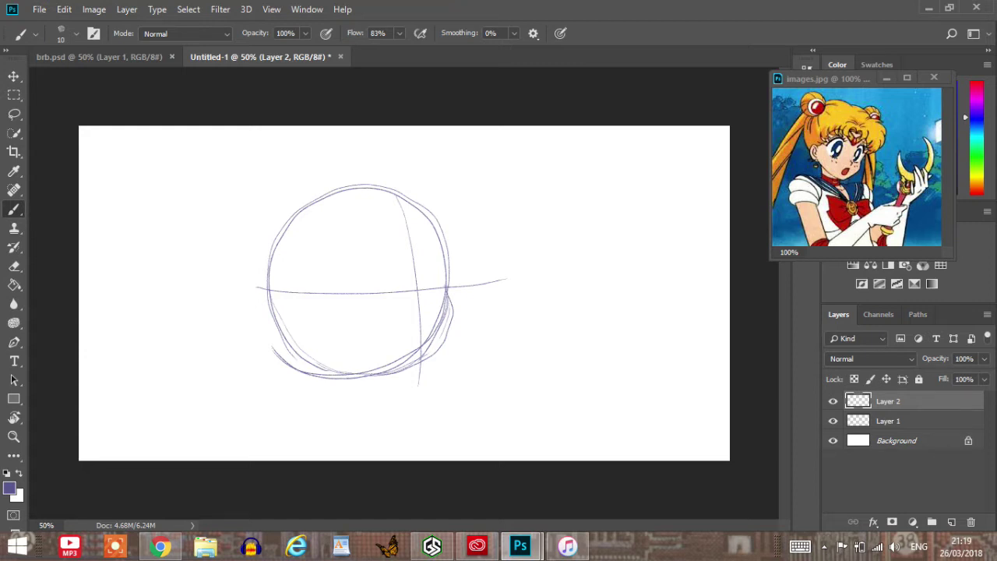
Sketch the upper and lower eyelid arcs of both eyes around the horizontal face guideline on Layer 2.
mouse_move(340, 278)
left_mouse_down()
mouse_move(360, 252)
mouse_move(382, 248)
mouse_move(392, 265)
mouse_move(383, 249)
mouse_move(339, 268)
left_mouse_up()
mouse_move(347, 304)
left_mouse_down()
mouse_move(378, 317)
mouse_move(391, 304)
left_mouse_up()
left_click_drag(420, 264, 429, 248)
key("ctrl+z")
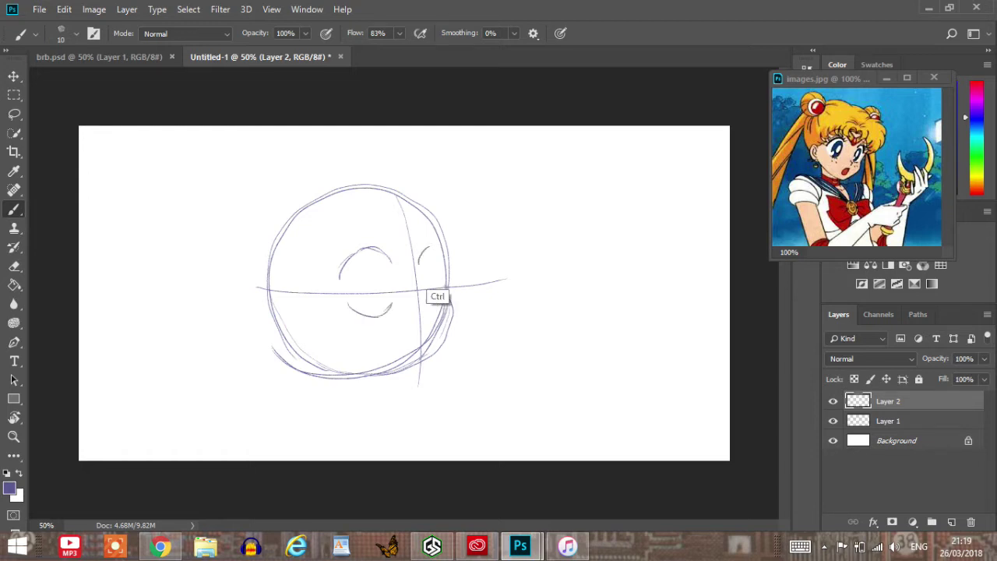
mouse_move(423, 263)
left_mouse_down()
mouse_move(433, 246)
mouse_move(449, 250)
mouse_move(455, 270)
mouse_move(453, 250)
left_mouse_up()
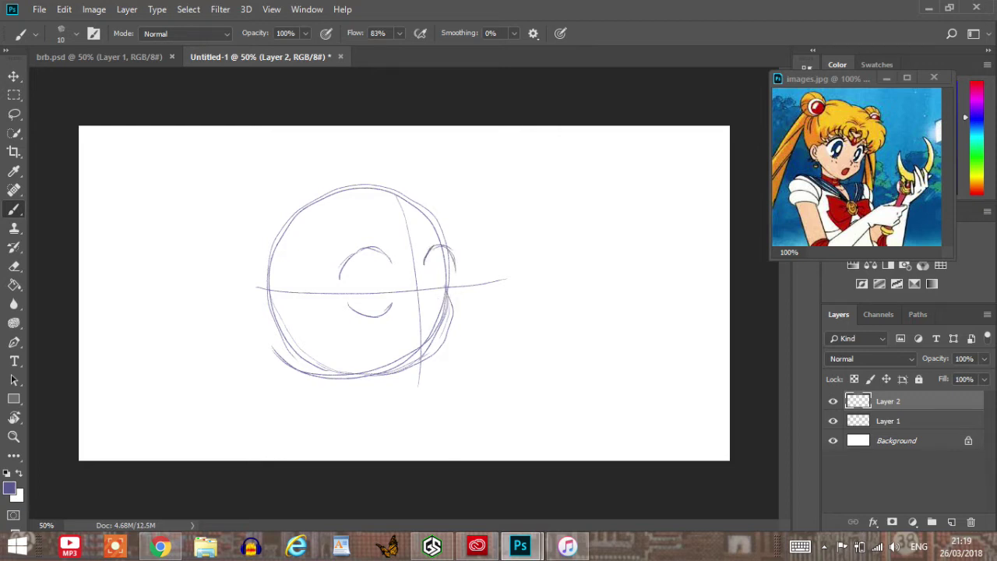
mouse_move(424, 301)
left_mouse_down()
mouse_move(446, 311)
mouse_move(459, 300)
mouse_move(450, 310)
left_mouse_up()
Redraw the far cheek, jaw and chin contours with overlapping Brush strokes along the lower half of the head.
mouse_move(429, 302)
left_mouse_down()
mouse_move(447, 310)
mouse_move(451, 335)
mouse_move(437, 353)
left_mouse_up()
left_click_drag(271, 297, 335, 374)
left_click_drag(287, 329, 392, 381)
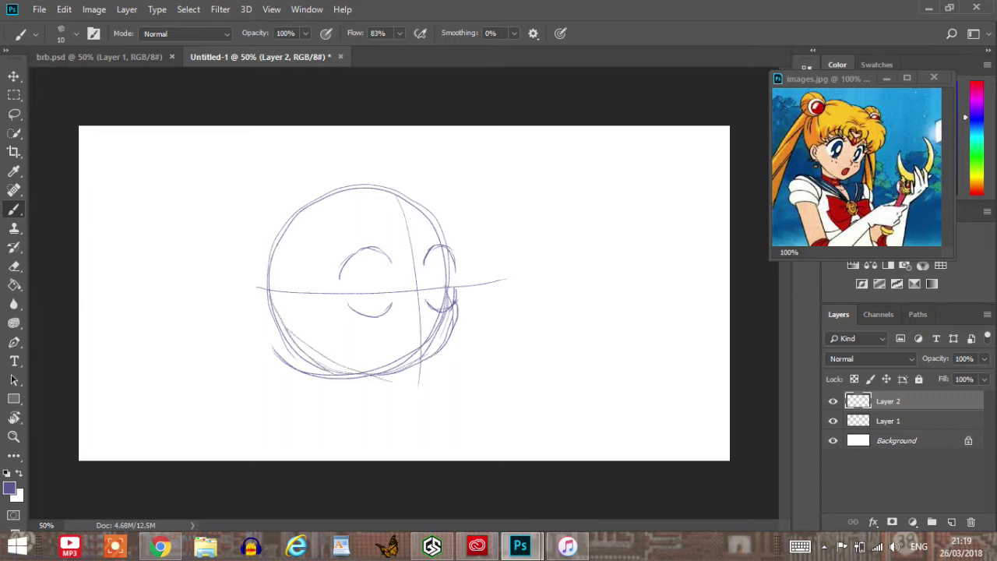
mouse_move(326, 363)
left_mouse_down()
mouse_move(415, 379)
mouse_move(398, 370)
mouse_move(449, 336)
mouse_move(445, 356)
mouse_move(409, 379)
left_mouse_up()
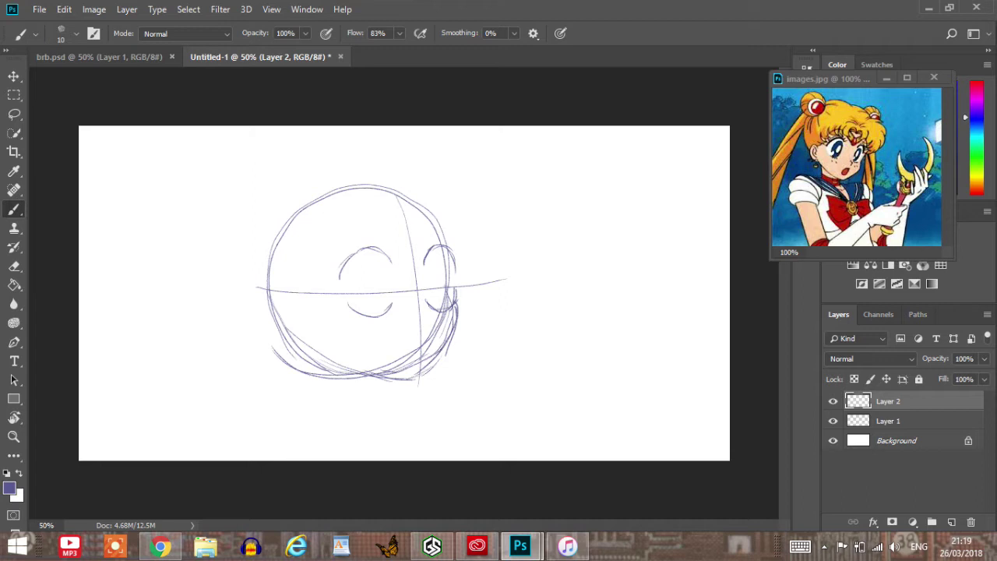
Erase the stray circle lines and the lower part of the vertical guideline inside the chin area on Layer 1.
left_click(896, 421)
key("e")
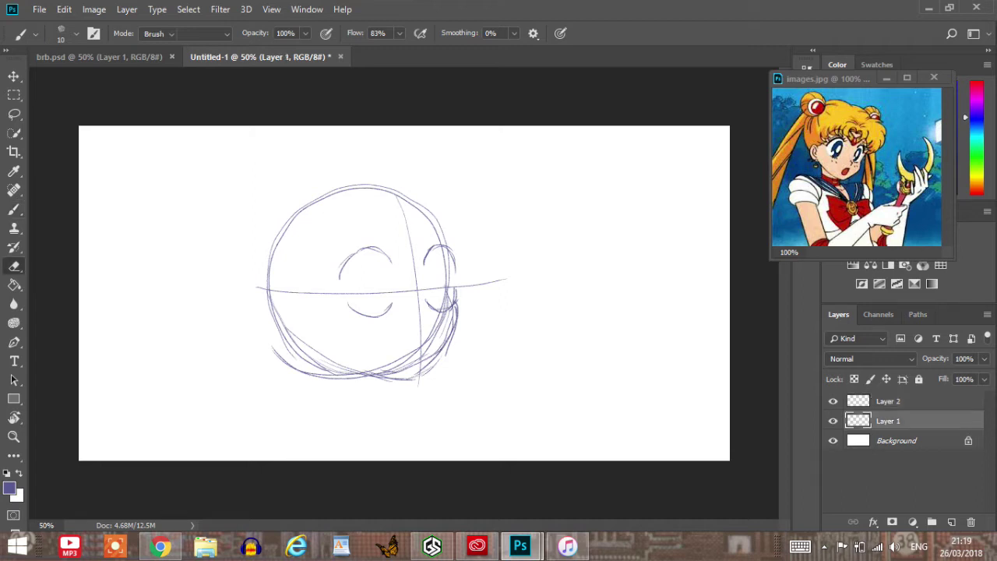
mouse_move(433, 331)
left_mouse_down()
mouse_move(417, 354)
mouse_move(443, 318)
left_mouse_up()
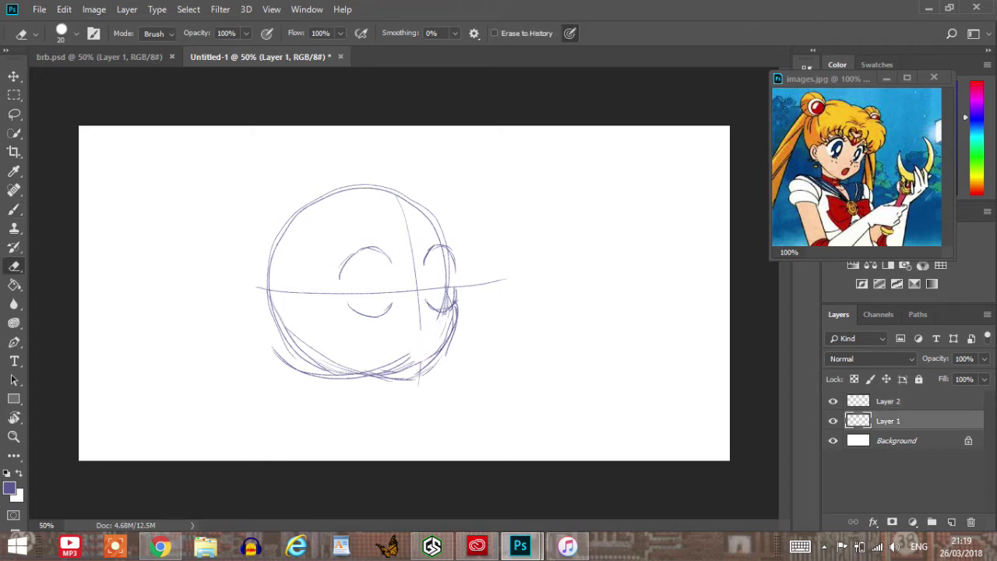
left_click_drag(436, 355, 380, 374)
Redraw the lower half of the vertical face guideline down past the chin with the Brush, undoing strokes until one fits.
key("b")
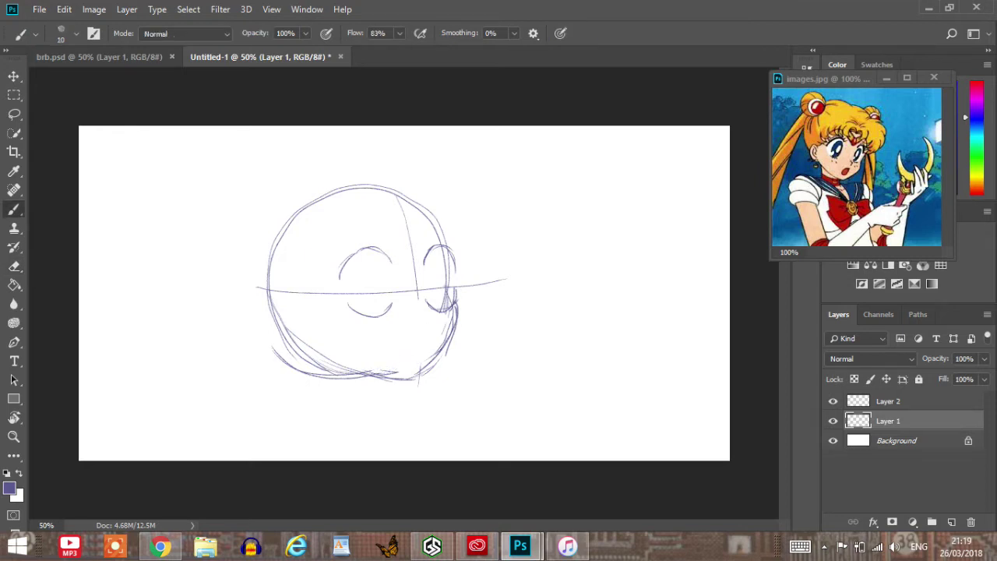
left_click_drag(418, 300, 412, 346)
key("ctrl+z")
left_click_drag(418, 296, 418, 366)
key("ctrl+z")
left_click_drag(421, 300, 424, 382)
key("ctrl+z")
left_click_drag(419, 299, 416, 380)
key("ctrl+z")
left_click_drag(419, 298, 419, 394)
Sketch the small nose, open mouth and short cheek marks below the eyes on Layer 2.
left_click(888, 401)
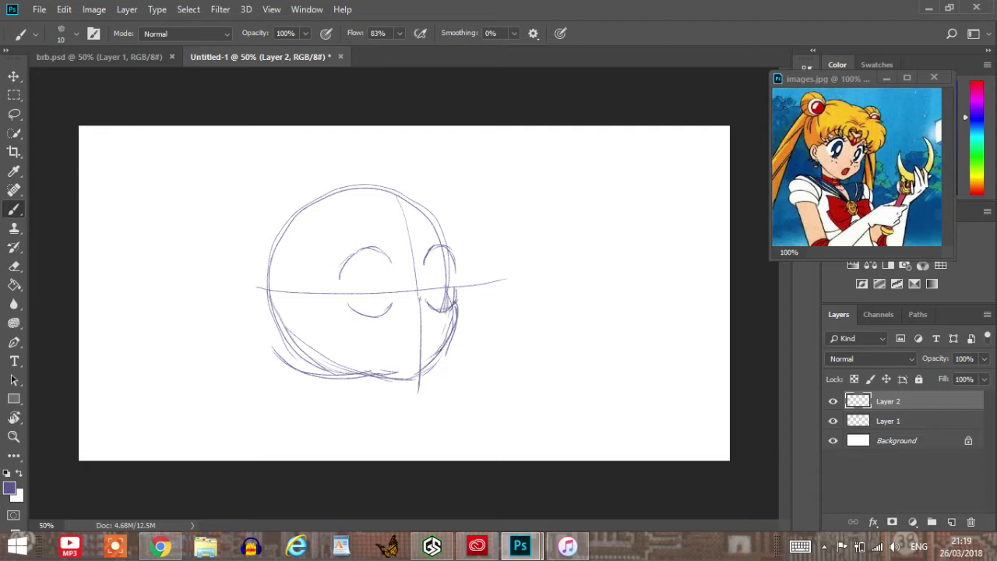
mouse_move(417, 308)
left_mouse_down()
mouse_move(435, 318)
mouse_move(428, 331)
left_mouse_up()
key("ctrl+alt+z")
key("ctrl+alt+z")
left_click_drag(421, 310, 427, 337)
key("ctrl+alt+z")
key("ctrl+alt+z")
mouse_move(430, 306)
left_mouse_down()
mouse_move(418, 313)
mouse_move(430, 325)
left_mouse_up()
mouse_move(403, 336)
left_mouse_down()
mouse_move(434, 332)
mouse_move(421, 362)
mouse_move(435, 338)
mouse_move(422, 361)
mouse_move(430, 351)
left_mouse_up()
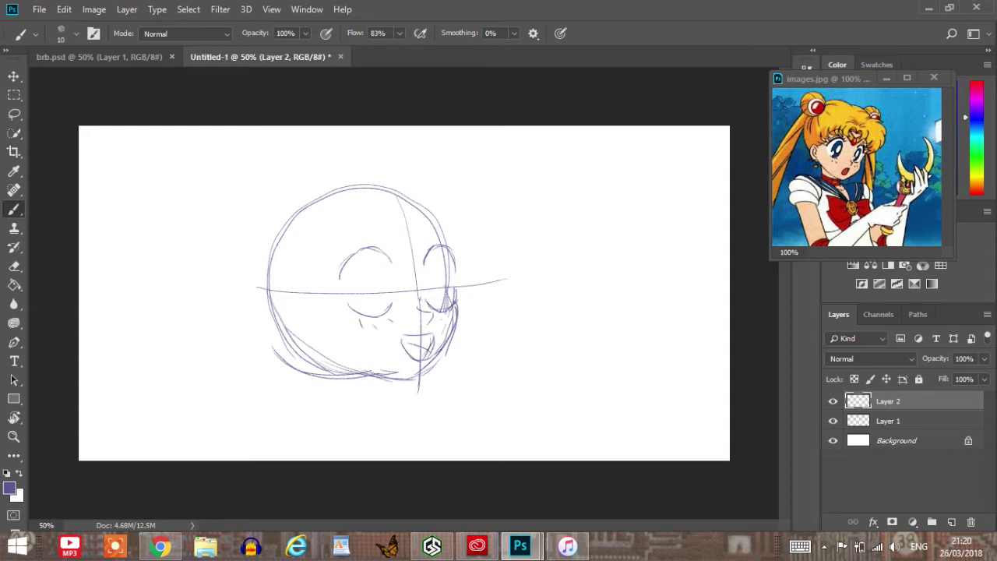
Darken the upper eyelid arcs of both eyes with additional Brush strokes.
mouse_move(340, 279)
left_mouse_down()
mouse_move(358, 251)
mouse_move(392, 262)
mouse_move(368, 247)
mouse_move(360, 250)
mouse_move(440, 244)
mouse_move(456, 258)
left_mouse_up()
left_click_drag(428, 249, 439, 245)
mouse_move(353, 257)
left_mouse_down()
mouse_move(350, 286)
mouse_move(367, 310)
mouse_move(383, 302)
left_mouse_up()
mouse_move(387, 257)
left_mouse_down()
mouse_move(382, 304)
mouse_move(354, 296)
mouse_move(352, 255)
mouse_move(389, 268)
left_mouse_up()
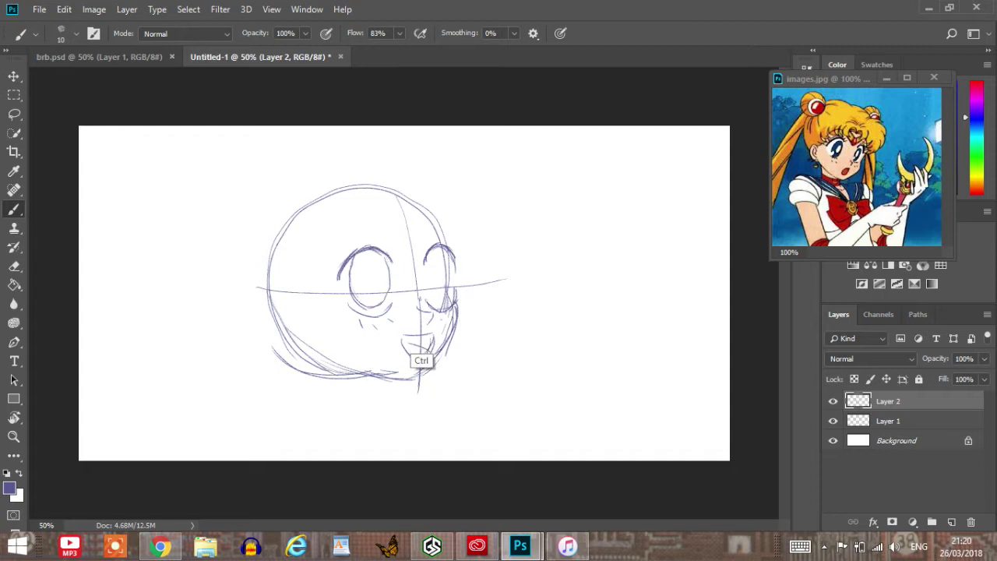
key("ctrl+alt+z")
key("ctrl+alt+z")
key("ctrl+alt+z")
key("ctrl+alt+z")
key("ctrl+alt+z")
key("ctrl+alt+z")
key("ctrl+alt+z")
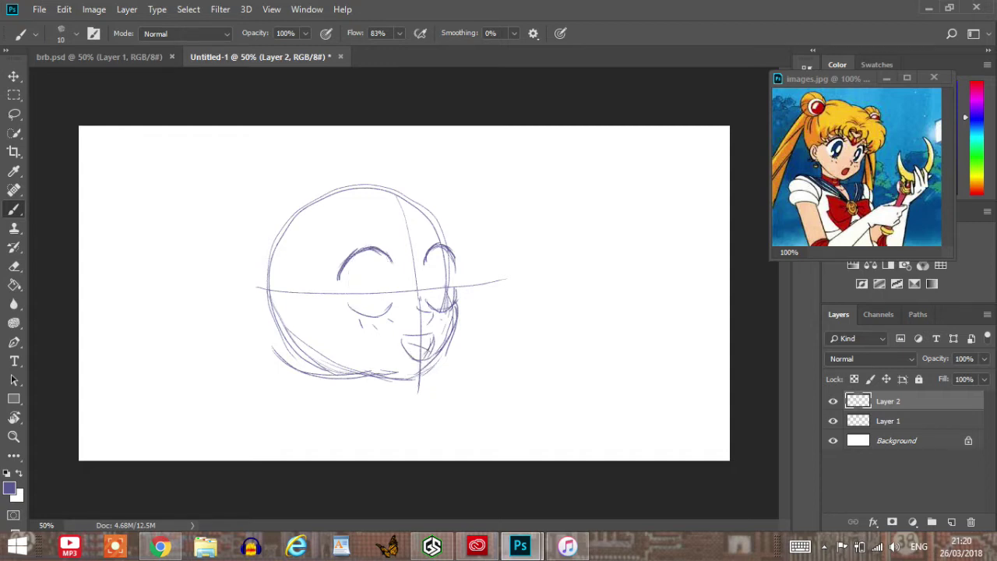
Sketch tall oval irises in both eyes, with an oval pupil and a small highlight inside each.
mouse_move(354, 258)
left_mouse_down()
mouse_move(352, 293)
mouse_move(368, 307)
mouse_move(389, 302)
left_mouse_up()
mouse_move(388, 255)
left_mouse_down()
mouse_move(394, 294)
mouse_move(352, 295)
mouse_move(352, 257)
left_mouse_up()
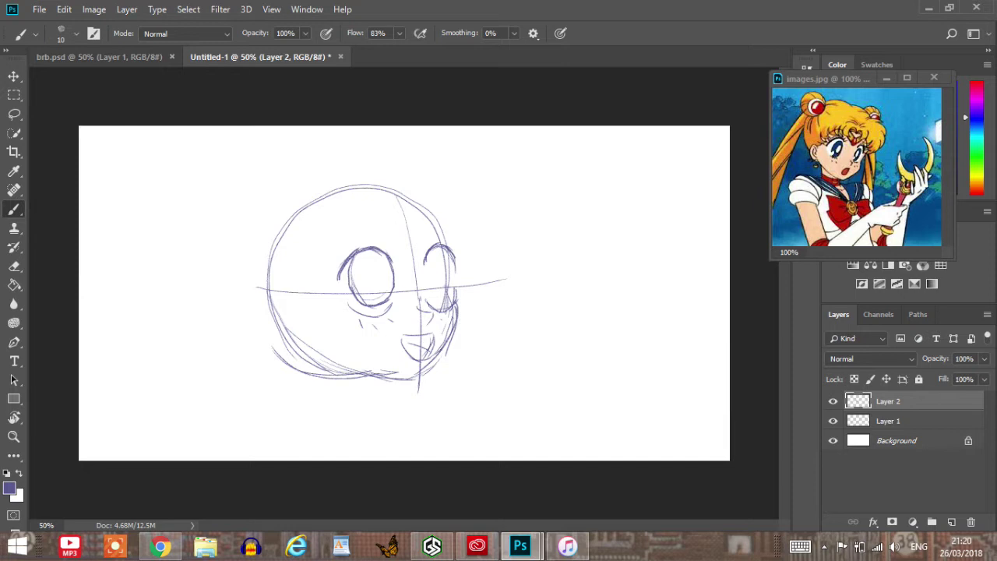
left_click_drag(430, 297, 445, 301)
mouse_move(446, 254)
left_mouse_down()
mouse_move(451, 290)
mouse_move(431, 303)
mouse_move(426, 291)
mouse_move(445, 297)
mouse_move(452, 270)
mouse_move(441, 248)
left_mouse_up()
mouse_move(374, 255)
left_mouse_down()
mouse_move(381, 271)
mouse_move(366, 276)
mouse_move(367, 295)
mouse_move(382, 289)
mouse_move(366, 292)
mouse_move(384, 280)
mouse_move(358, 297)
left_mouse_up()
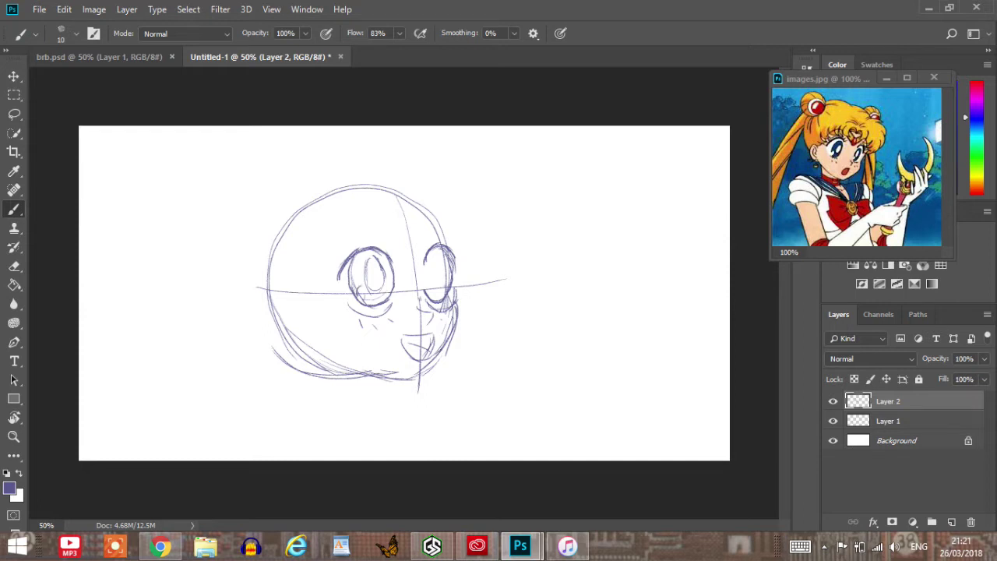
mouse_move(438, 262)
left_mouse_down()
mouse_move(443, 286)
mouse_move(429, 274)
mouse_move(442, 283)
mouse_move(427, 293)
left_mouse_up()
Thicken the upper lash lines of both eyes and add flicked lashes at their corners.
mouse_move(340, 270)
left_mouse_down()
mouse_move(361, 249)
mouse_move(386, 246)
mouse_move(393, 262)
mouse_move(375, 247)
mouse_move(352, 253)
mouse_move(366, 242)
mouse_move(385, 255)
mouse_move(364, 245)
left_mouse_up()
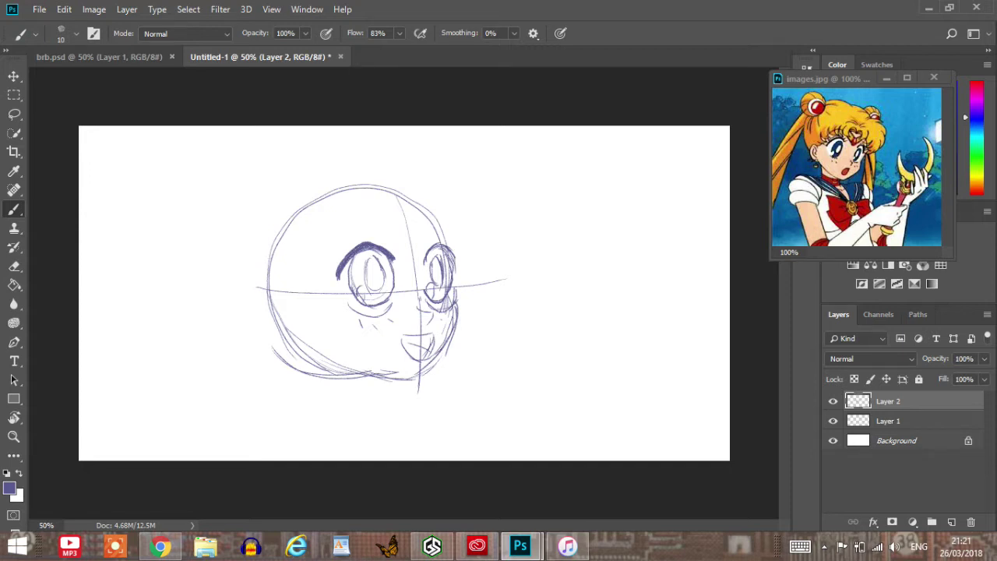
mouse_move(374, 244)
left_mouse_down()
mouse_move(395, 257)
mouse_move(442, 242)
mouse_move(454, 259)
mouse_move(441, 241)
mouse_move(423, 261)
mouse_move(443, 241)
mouse_move(452, 256)
left_mouse_up()
left_click_drag(391, 250, 459, 245)
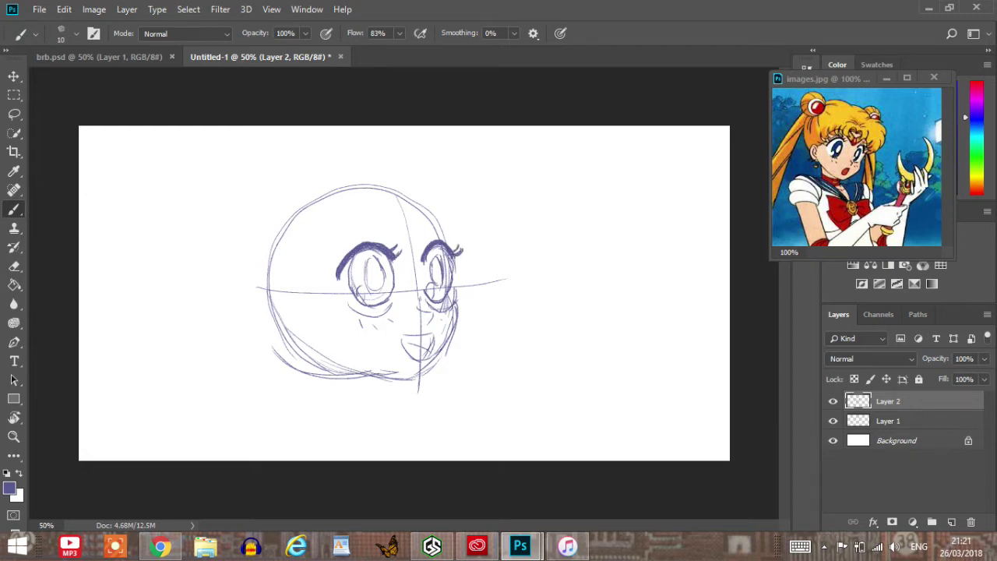
mouse_move(341, 263)
left_mouse_down()
mouse_move(328, 254)
mouse_move(325, 282)
left_mouse_up()
Darken the oval pupil outlines in both eyes, undoing unwanted strokes along the way.
mouse_move(365, 290)
left_mouse_down()
mouse_move(366, 260)
mouse_move(378, 256)
mouse_move(366, 268)
mouse_move(372, 256)
mouse_move(385, 278)
mouse_move(371, 295)
mouse_move(363, 273)
mouse_move(375, 257)
mouse_move(383, 285)
mouse_move(364, 282)
mouse_move(364, 264)
mouse_move(383, 286)
mouse_move(367, 293)
left_mouse_up()
key("ctrl+z")
key("ctrl+z")
key("ctrl+alt+z")
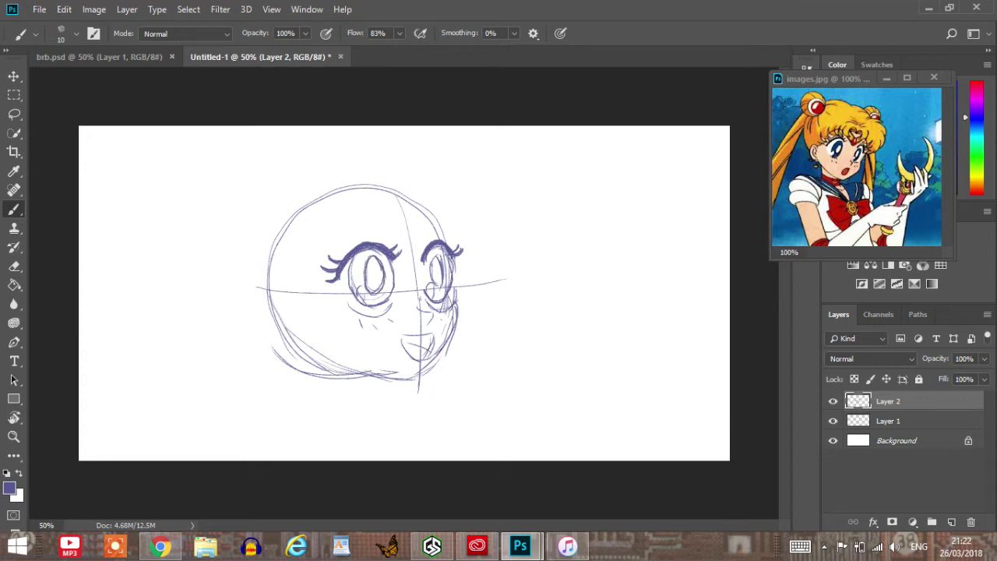
left_click_drag(430, 274, 429, 261)
Flip the canvas horizontally to check the face's proportions, and undo the flip.
left_click(94, 9)
mouse_move(121, 148)
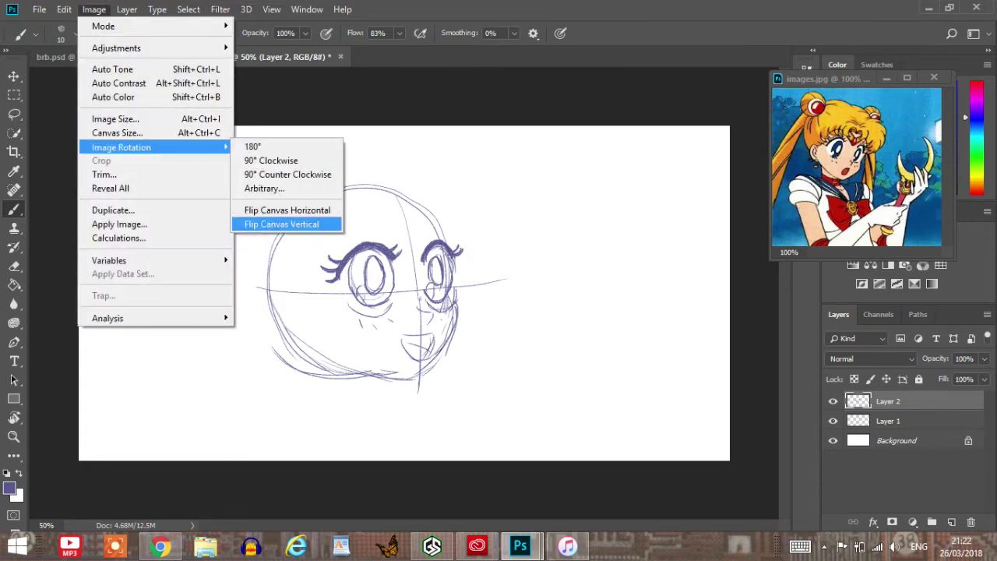
left_click(287, 209)
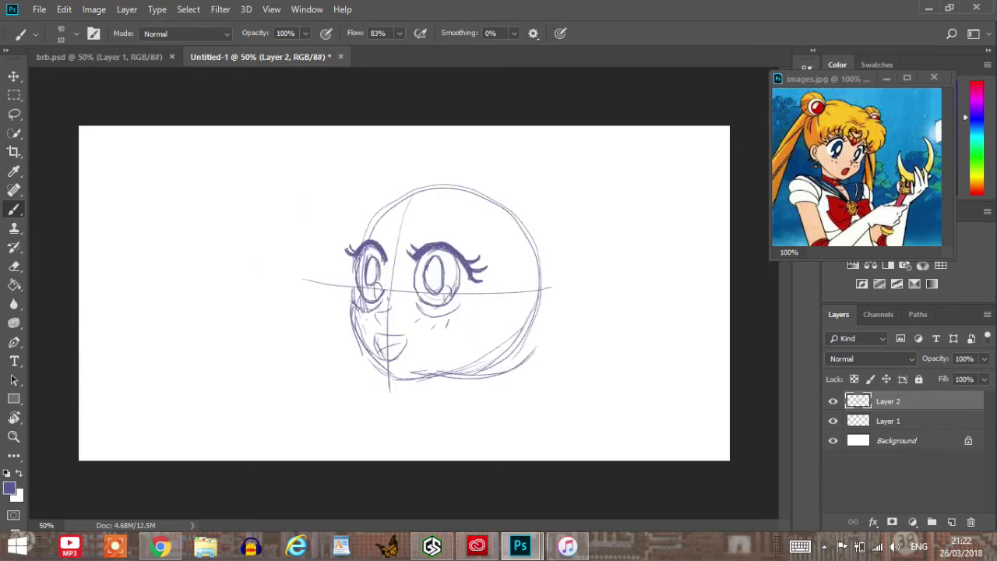
key("ctrl+z")
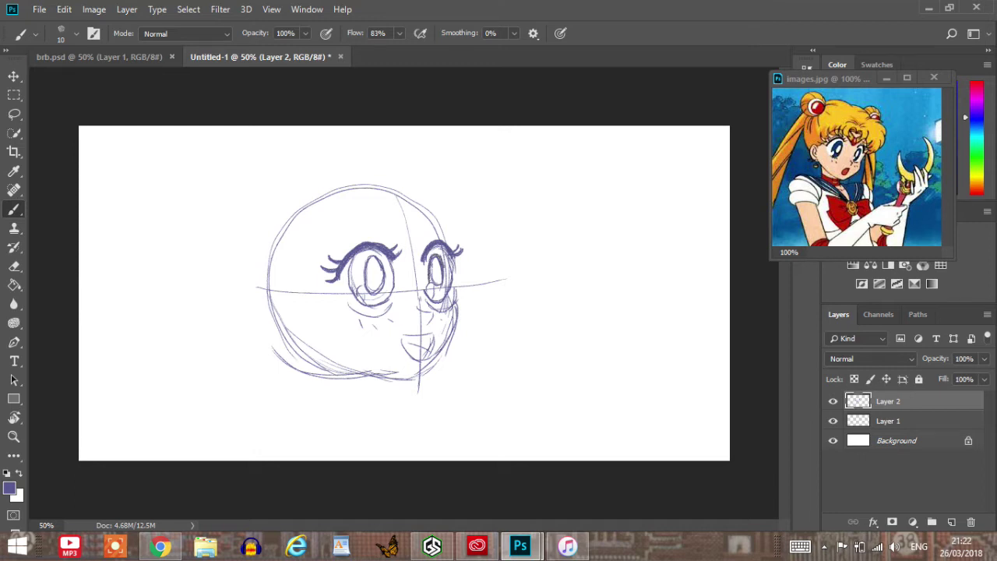
Touch up the far eye's pupil and sketch the ear with its inner lines at the side of the head.
left_click_drag(445, 275, 445, 286)
mouse_move(295, 294)
left_mouse_down()
mouse_move(280, 283)
mouse_move(263, 298)
mouse_move(297, 344)
mouse_move(304, 339)
left_mouse_up()
left_click_drag(290, 294, 300, 306)
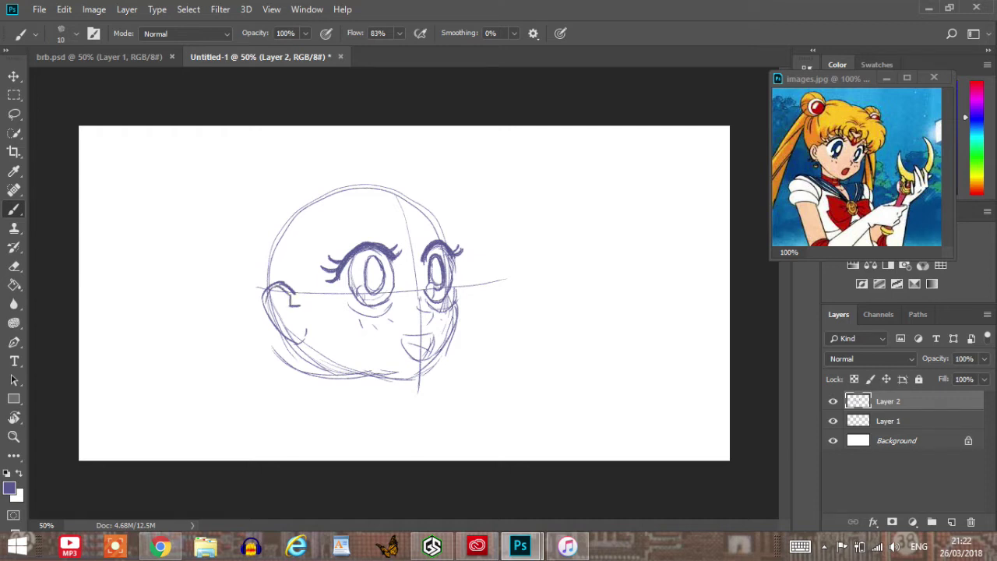
left_click_drag(286, 330, 296, 335)
Erase the surplus jaw strokes below the ear and beneath the chin on Layer 1.
key("e")
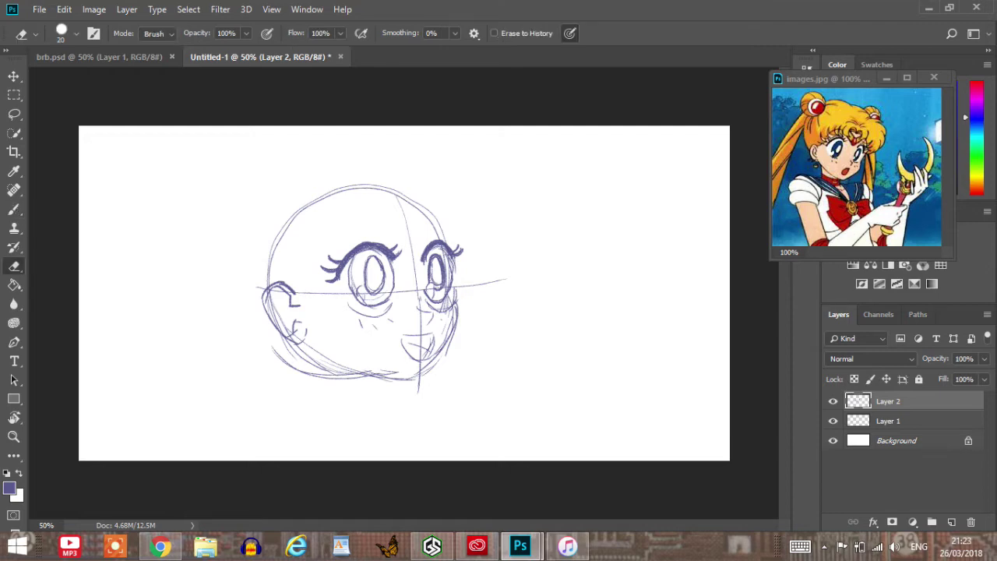
left_click(833, 421)
left_click(833, 421)
left_click(890, 422)
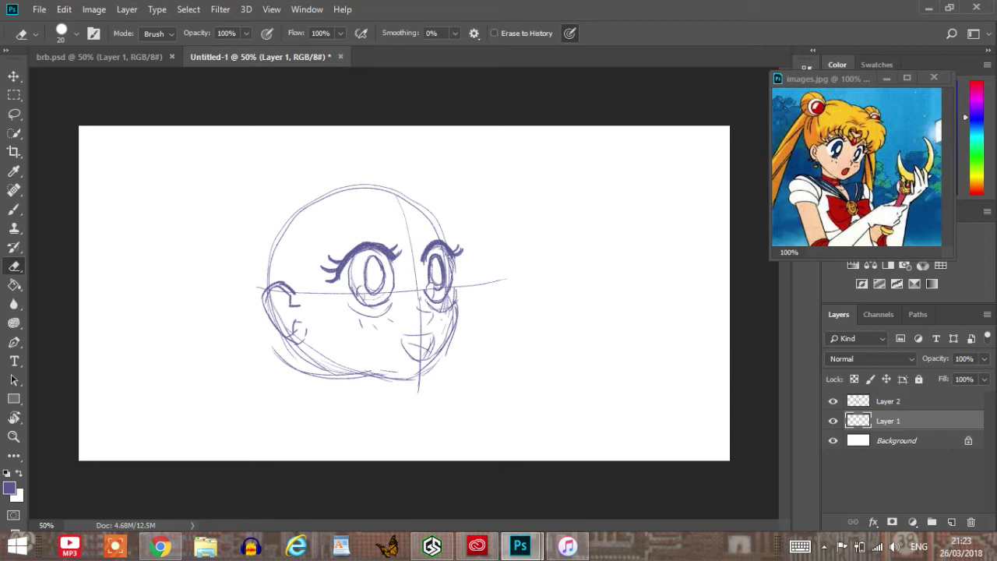
mouse_move(333, 379)
left_mouse_down()
mouse_move(284, 363)
mouse_move(364, 377)
left_mouse_up()
Add a new layer above Layer 2 and sketch curled bangs across the forehead with the Brush.
key("b")
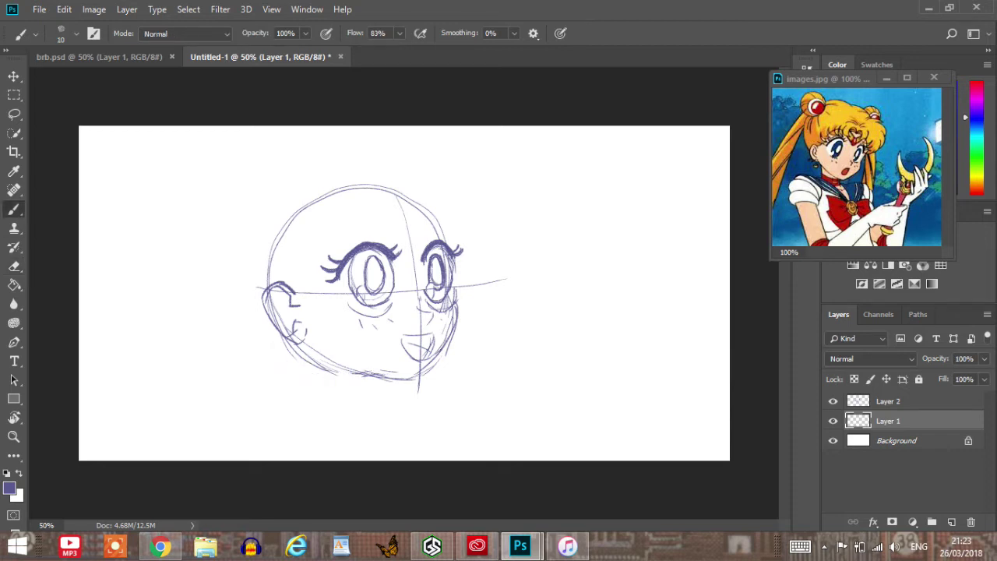
left_click(888, 401)
left_click(952, 523)
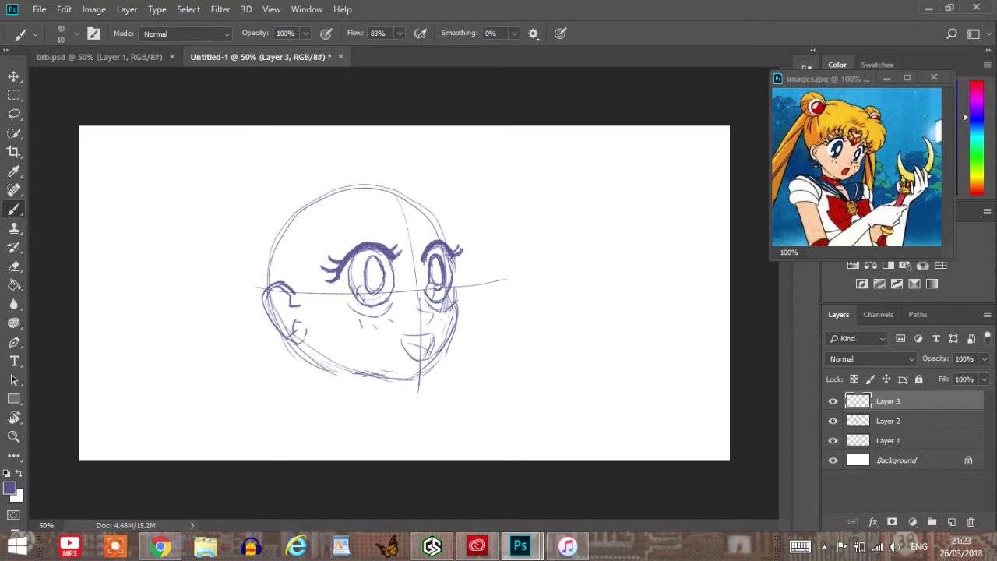
mouse_move(400, 188)
left_mouse_down()
mouse_move(418, 199)
mouse_move(412, 232)
mouse_move(424, 206)
left_mouse_up()
left_click_drag(410, 190, 432, 218)
mouse_move(364, 190)
left_mouse_down()
mouse_move(393, 186)
mouse_move(366, 219)
mouse_move(396, 225)
mouse_move(390, 231)
mouse_move(386, 214)
mouse_move(402, 195)
mouse_move(377, 209)
mouse_move(387, 233)
mouse_move(398, 191)
mouse_move(423, 188)
mouse_move(427, 208)
mouse_move(413, 221)
left_mouse_up()
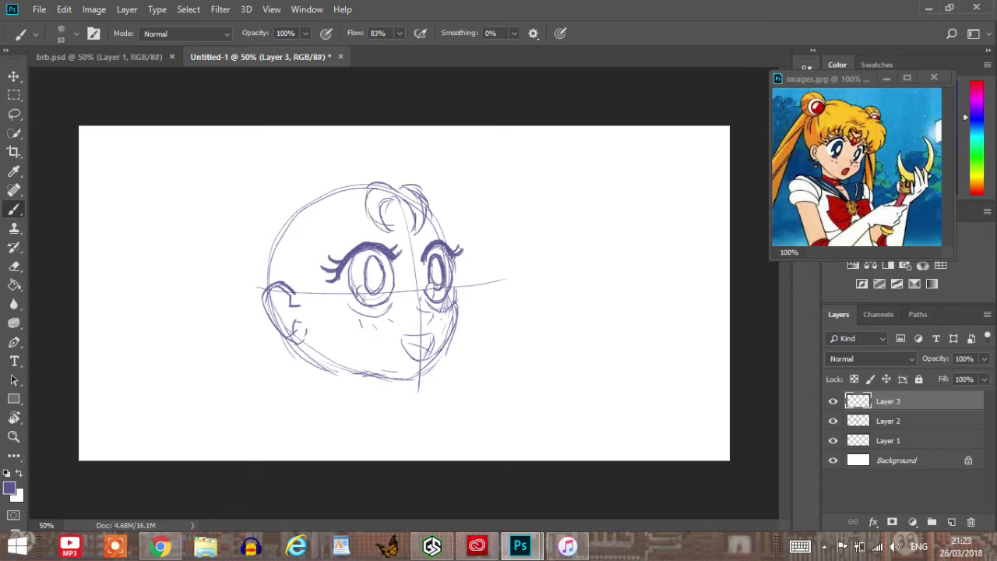
mouse_move(364, 194)
left_mouse_down()
mouse_move(360, 226)
mouse_move(344, 232)
mouse_move(342, 188)
mouse_move(350, 187)
mouse_move(320, 229)
mouse_move(346, 232)
mouse_move(336, 232)
left_mouse_up()
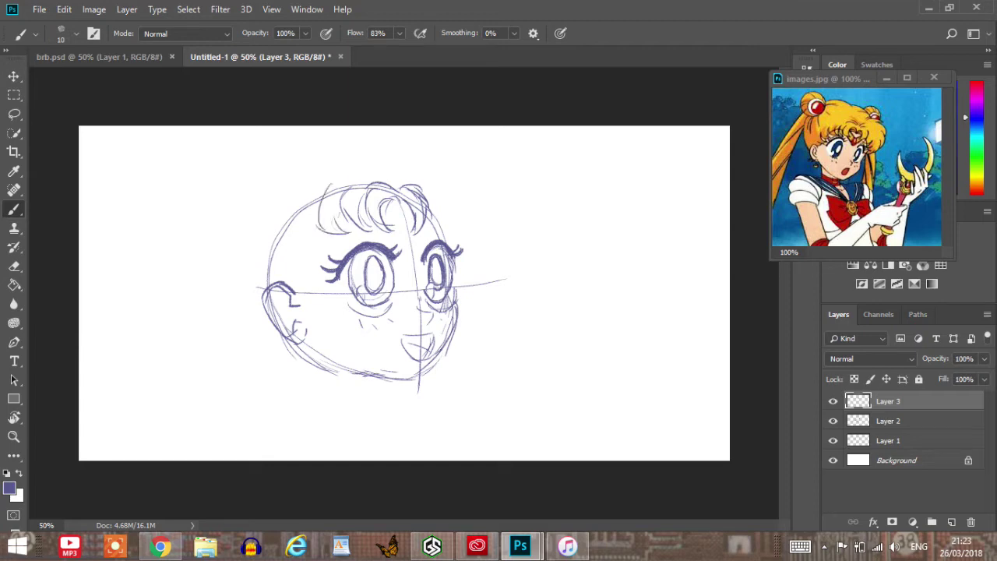
mouse_move(343, 184)
left_mouse_down()
mouse_move(321, 200)
mouse_move(298, 254)
mouse_move(320, 253)
left_mouse_up()
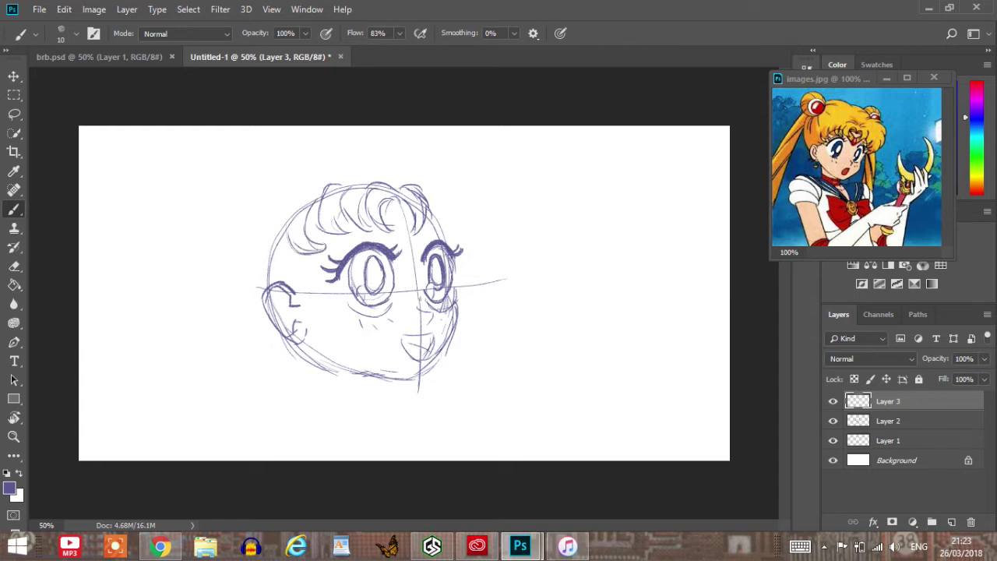
Sketch the side hair strands curving from the temple down to just above the ear.
mouse_move(285, 220)
left_mouse_down()
mouse_move(307, 271)
mouse_move(290, 282)
mouse_move(301, 279)
left_mouse_up()
left_click_drag(287, 222, 289, 270)
left_click_drag(285, 228, 310, 254)
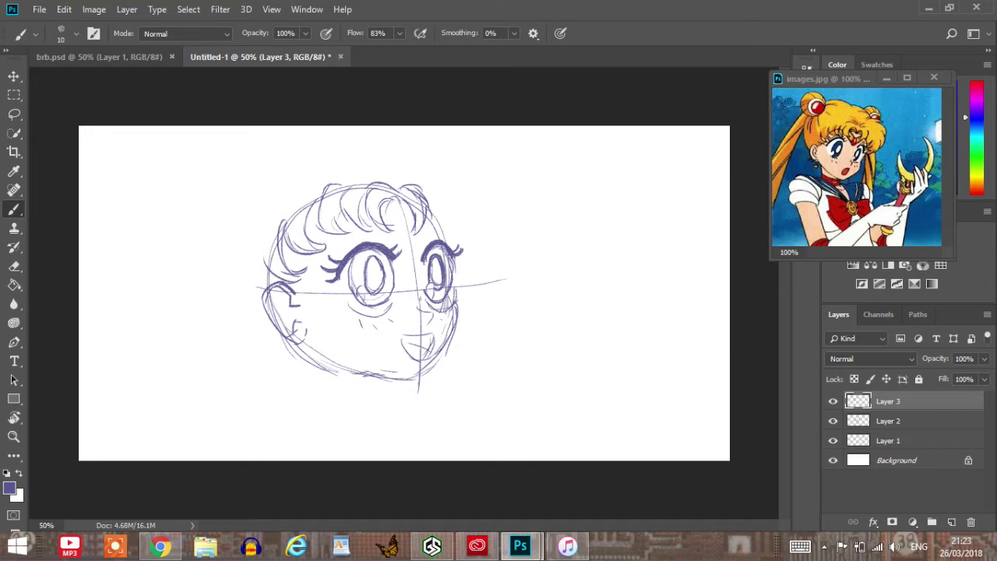
Sketch the outer hair outline with loose strands above the forehead and down beside the far eye.
mouse_move(399, 166)
left_mouse_down()
mouse_move(443, 151)
mouse_move(471, 176)
mouse_move(477, 241)
mouse_move(466, 248)
left_mouse_up()
mouse_move(463, 207)
left_mouse_down()
mouse_move(458, 241)
mouse_move(438, 240)
left_mouse_up()
mouse_move(441, 218)
left_mouse_down()
mouse_move(436, 240)
mouse_move(422, 241)
mouse_move(438, 244)
left_mouse_up()
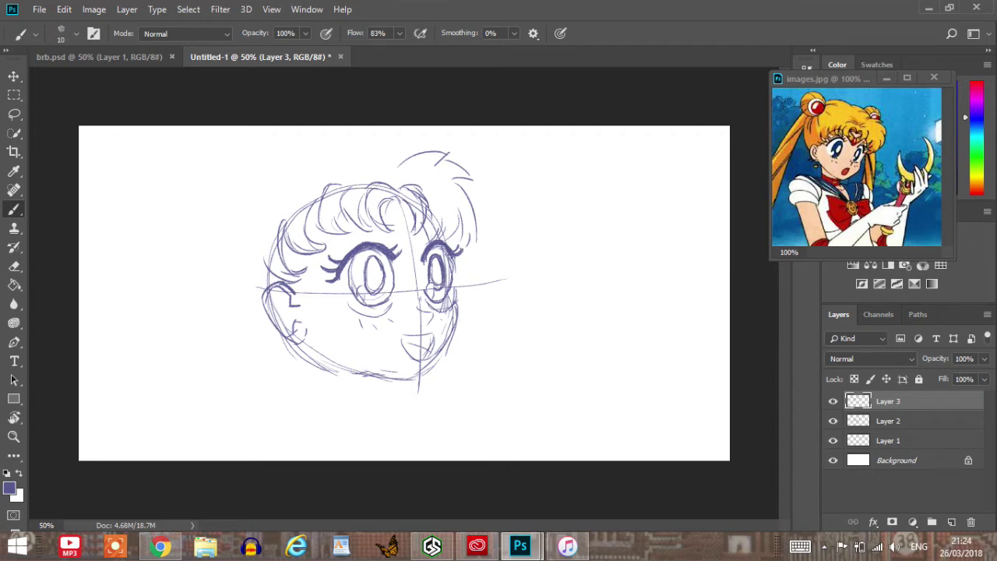
Thicken the near eye's pupil outline on Layer 2.
left_click_drag(366, 271, 363, 287)
left_click(896, 421)
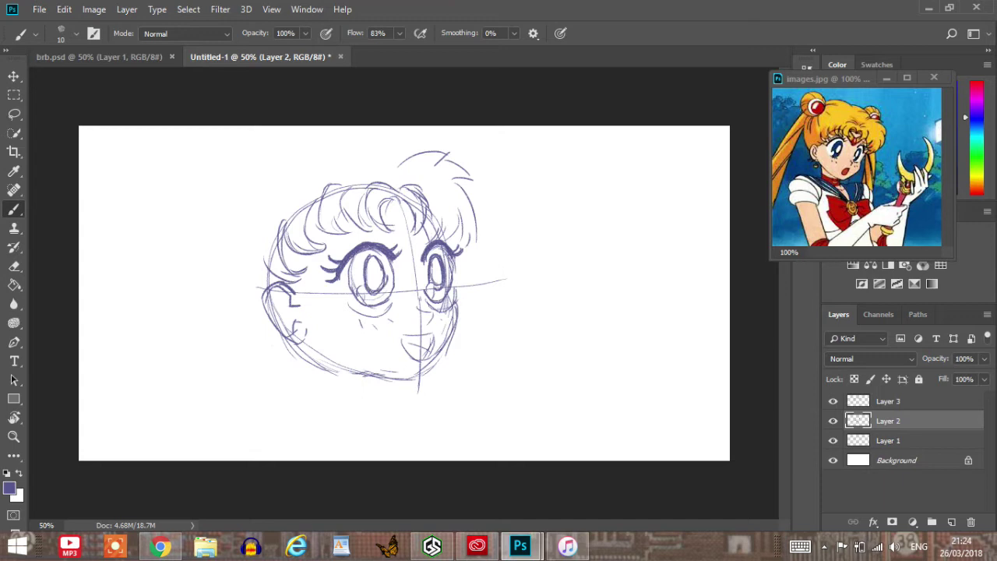
left_click_drag(367, 263, 364, 279)
Sketch the outer hair contour on Layer 3, over the top of the head and down the back to the ear.
left_click(888, 401)
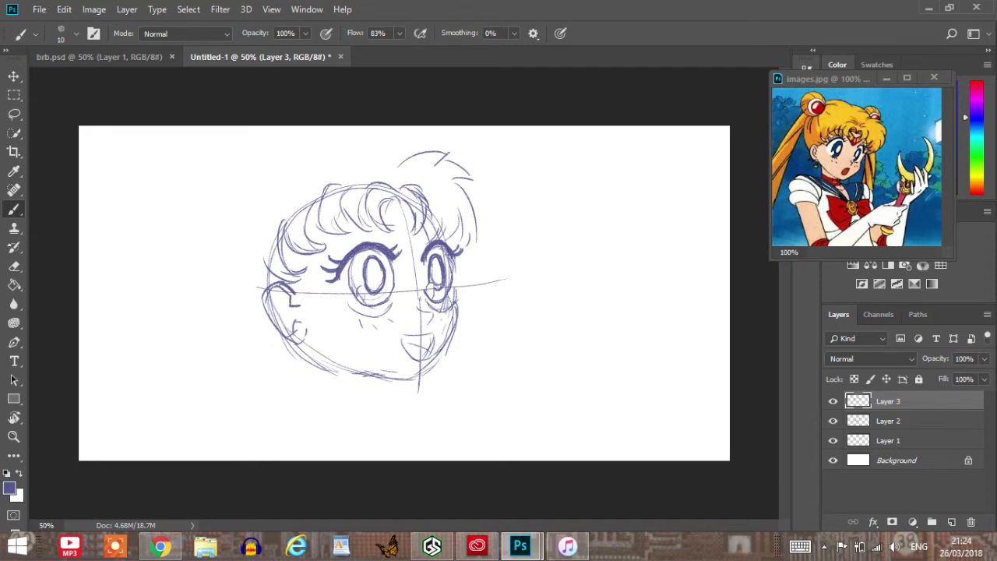
left_click_drag(348, 149, 414, 153)
mouse_move(343, 148)
left_mouse_down()
mouse_move(264, 153)
mouse_move(245, 221)
mouse_move(263, 288)
mouse_move(282, 310)
mouse_move(235, 237)
mouse_move(257, 166)
mouse_move(322, 150)
left_mouse_up()
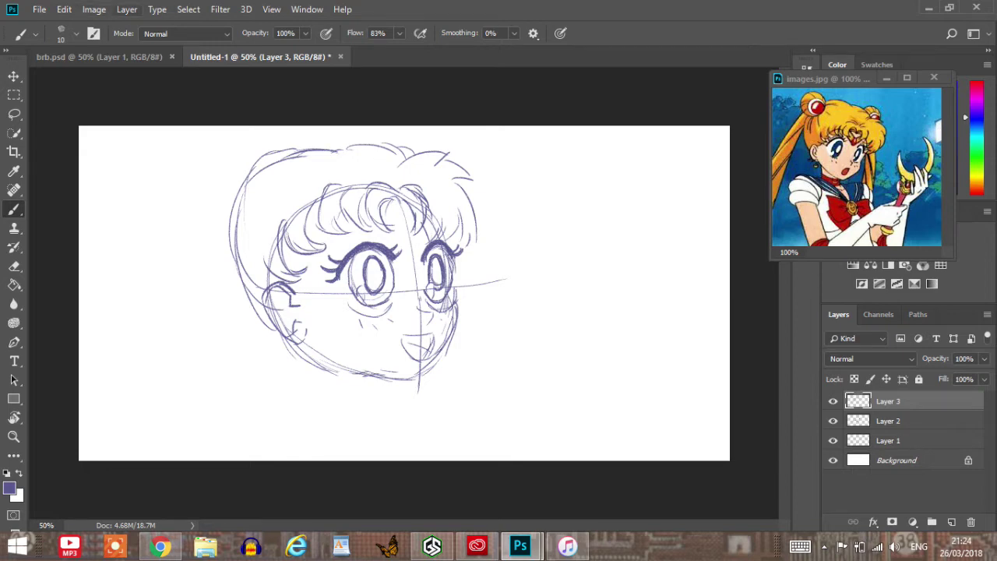
left_click(93, 10)
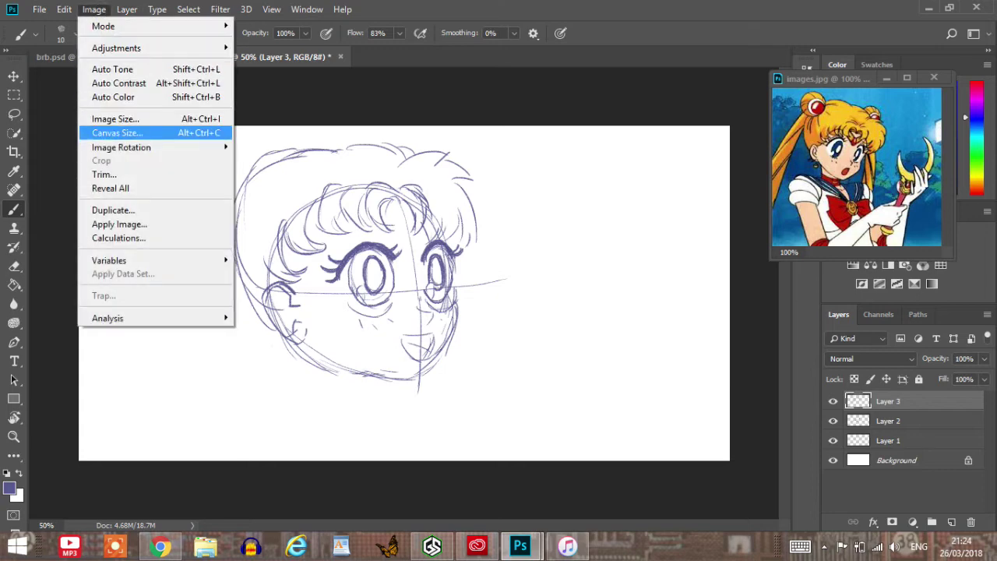
left_click(117, 133)
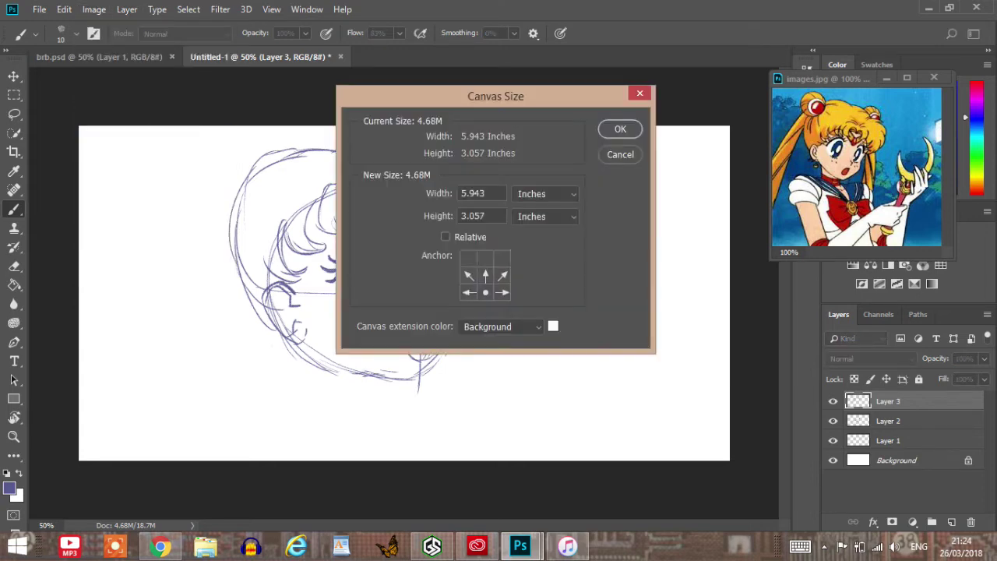
left_click(461, 215)
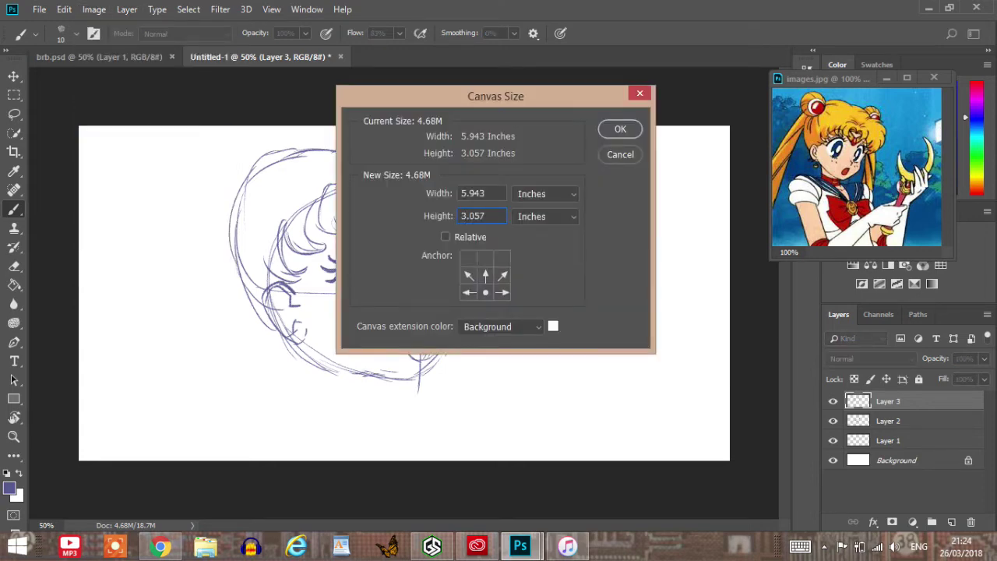
key("BackSpace")
type("4")
left_click(620, 154)
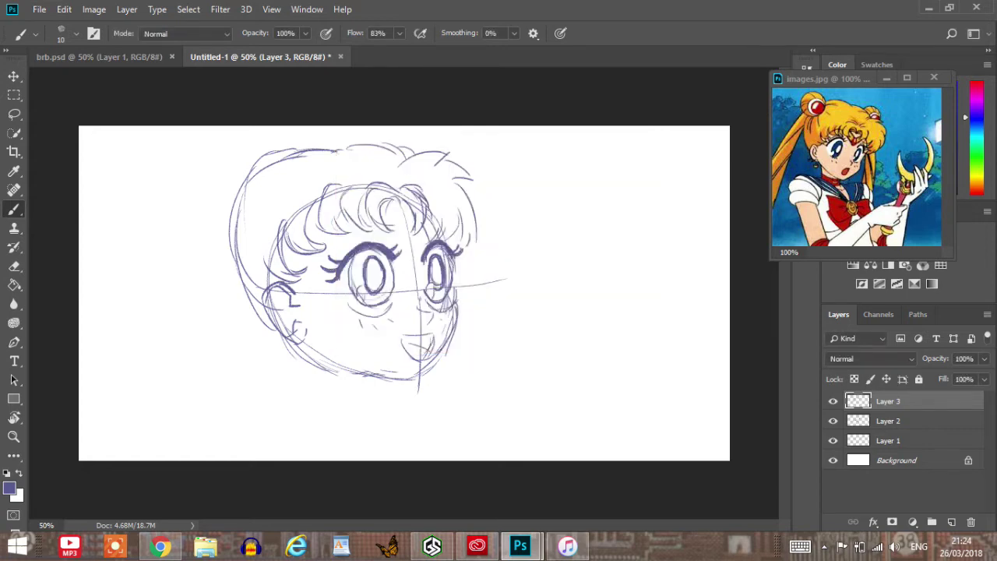
Extend the canvas height upward to 5.057 inches, anchoring the existing drawing at the bottom centre.
left_click(94, 10)
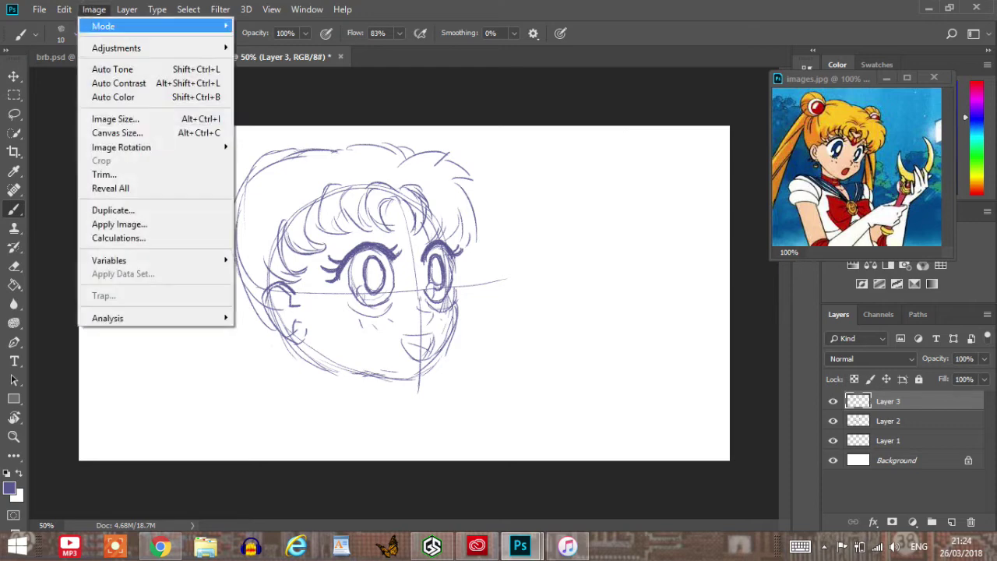
key("Return")
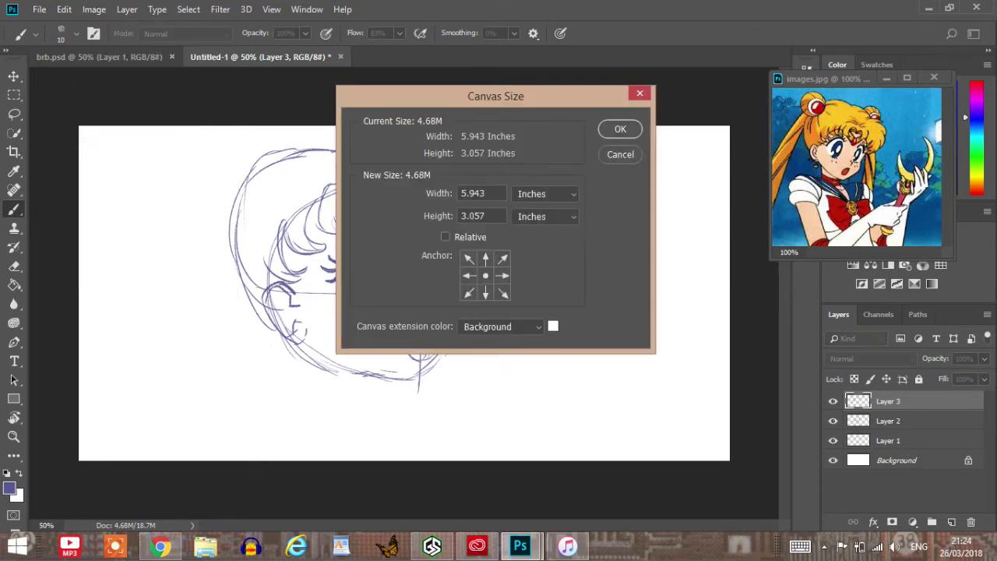
left_click(465, 216)
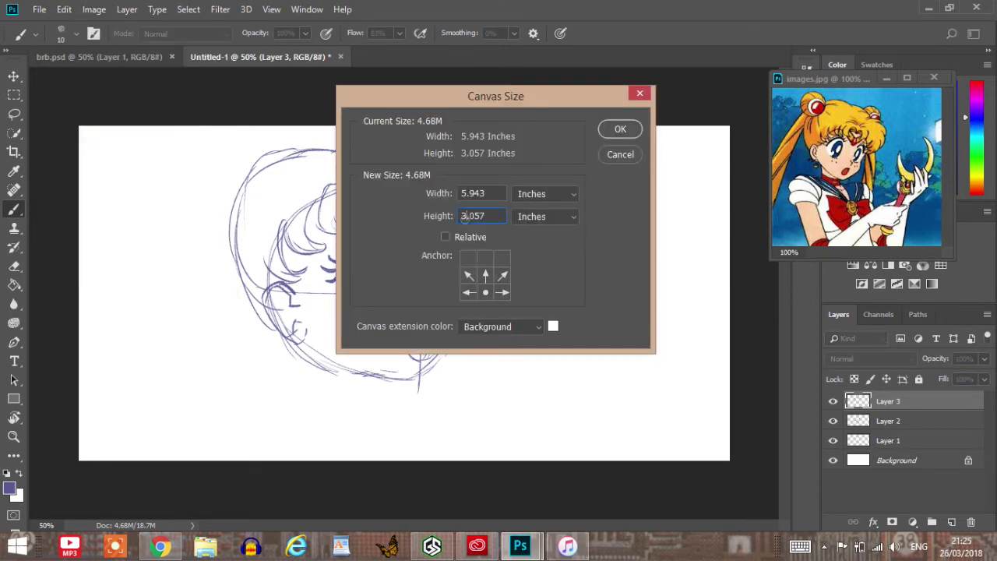
key("BackSpace")
type("5")
key("Return")
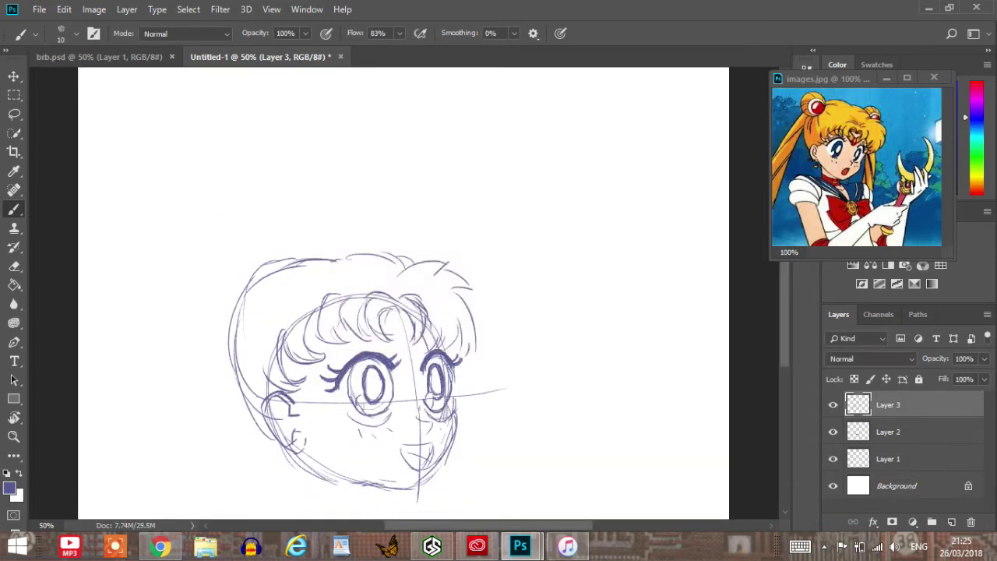
Sketch two round hair buns on Layer 3, one on each side of the top of the head.
scroll(404, 293, "down", 6)
scroll(404, 293, "up", 1)
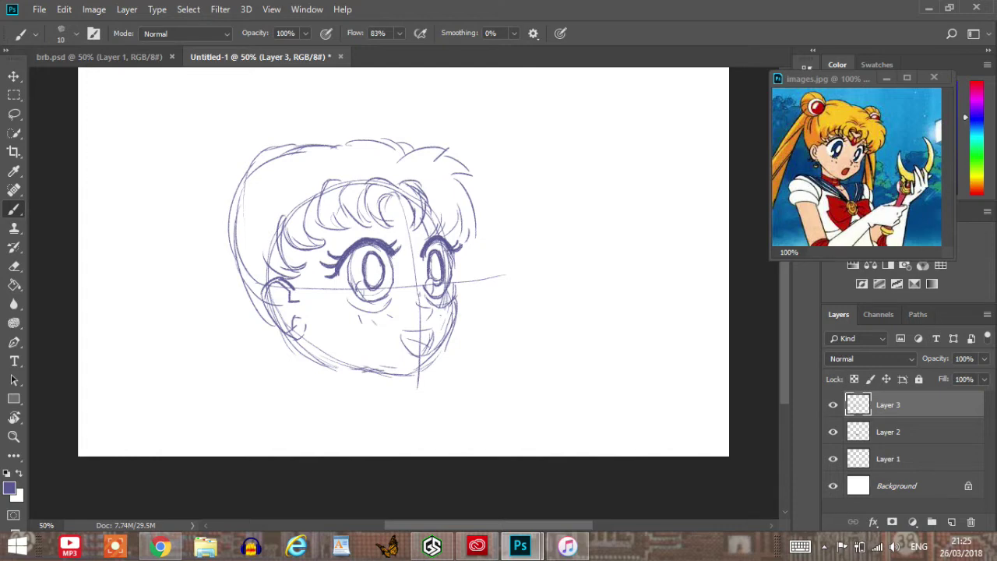
mouse_move(276, 187)
left_mouse_down()
mouse_move(234, 197)
mouse_move(324, 133)
mouse_move(240, 113)
mouse_move(312, 140)
left_mouse_up()
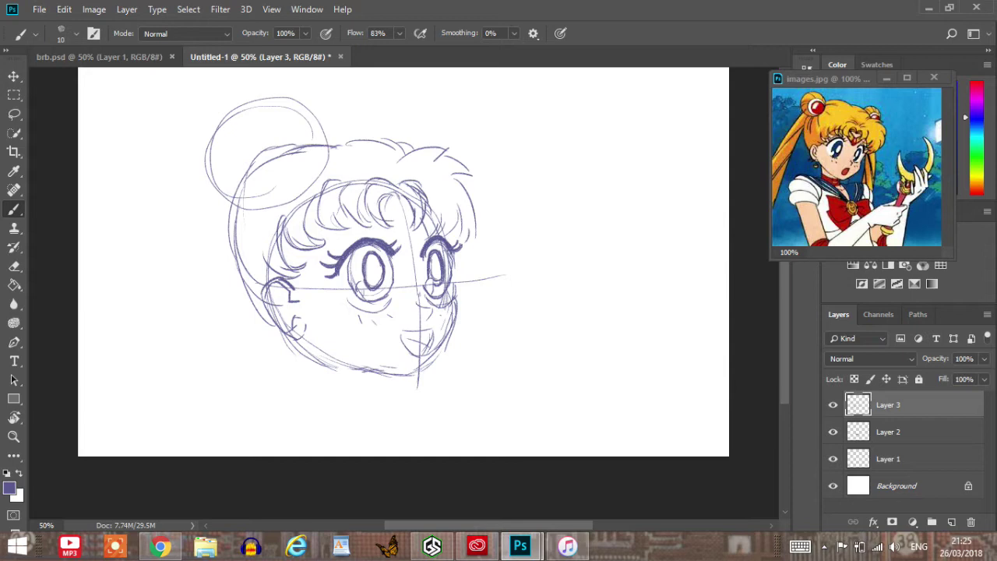
mouse_move(373, 135)
left_mouse_down()
mouse_move(427, 95)
mouse_move(468, 151)
left_mouse_up()
left_click_drag(397, 101, 466, 118)
mouse_move(363, 134)
left_mouse_down()
mouse_move(413, 92)
mouse_move(465, 109)
mouse_move(469, 153)
left_mouse_up()
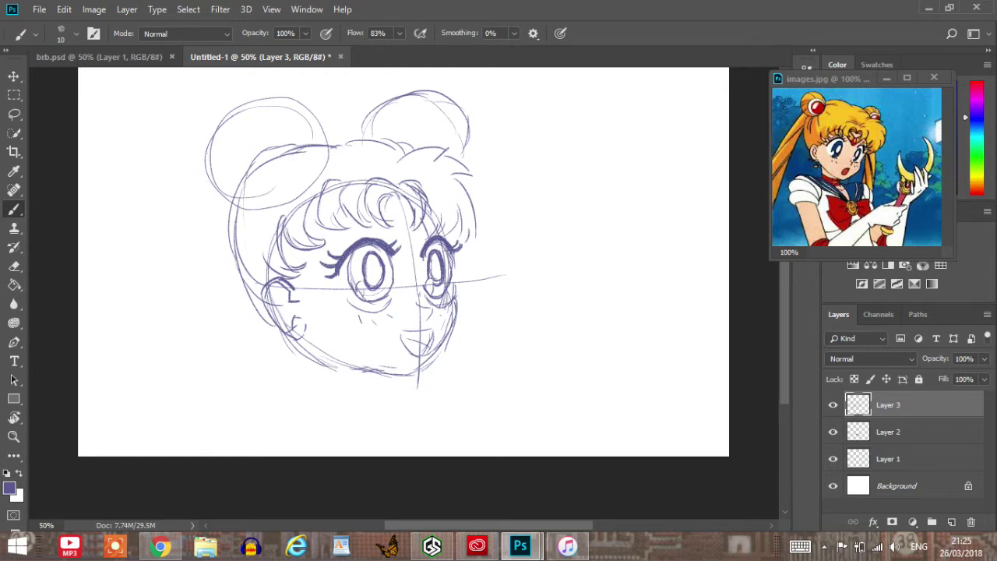
Sketch the long near-side ponytail curving down from the bun behind the ear, and retrace the near bun's outline.
mouse_move(212, 182)
left_mouse_down()
mouse_move(187, 270)
mouse_move(133, 446)
left_mouse_up()
key("ctrl+z")
left_click_drag(201, 177, 156, 425)
key("ctrl+z")
left_click_drag(220, 194, 167, 434)
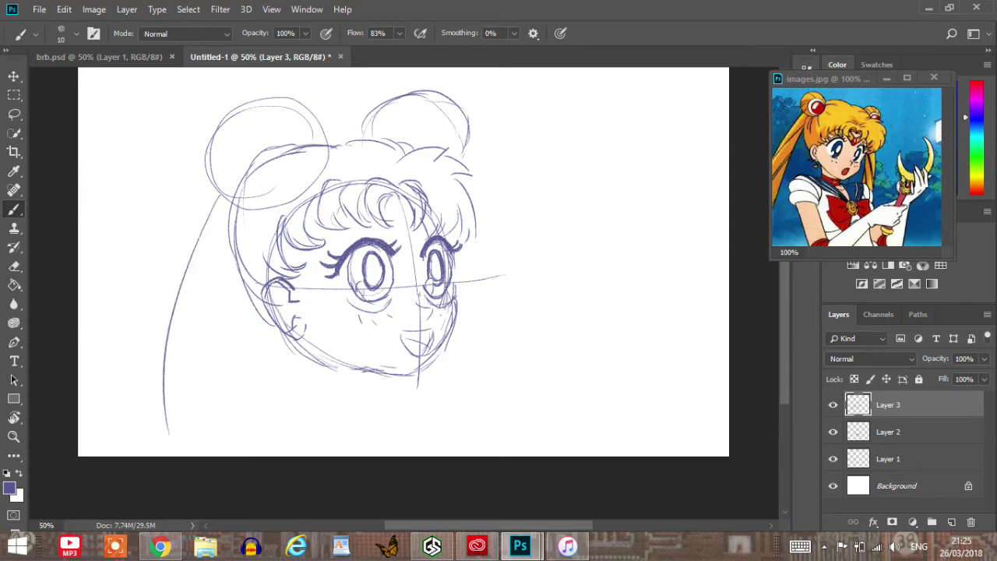
left_click_drag(232, 237, 272, 455)
left_click_drag(238, 371, 251, 416)
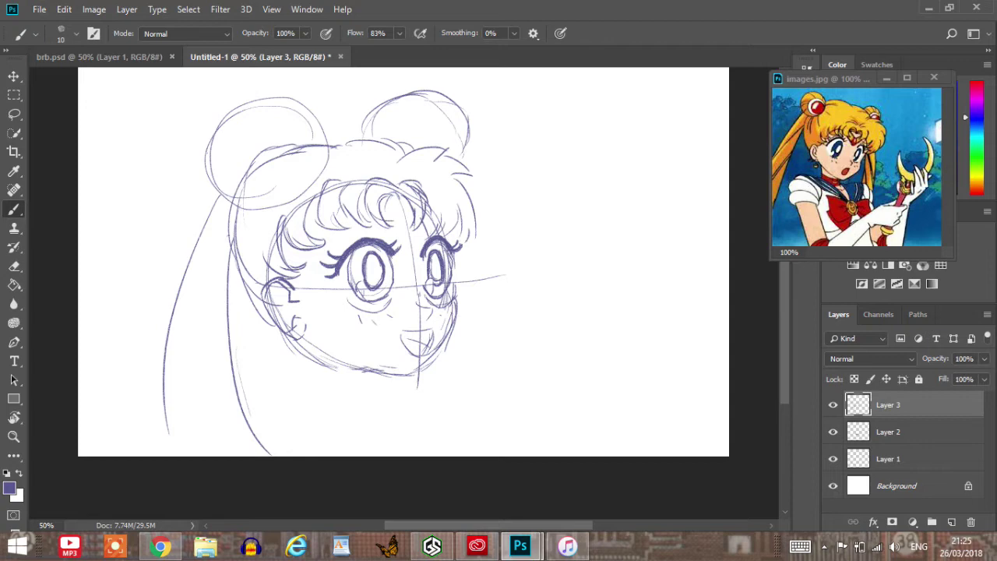
left_click_drag(220, 201, 170, 438)
left_click_drag(169, 326, 194, 448)
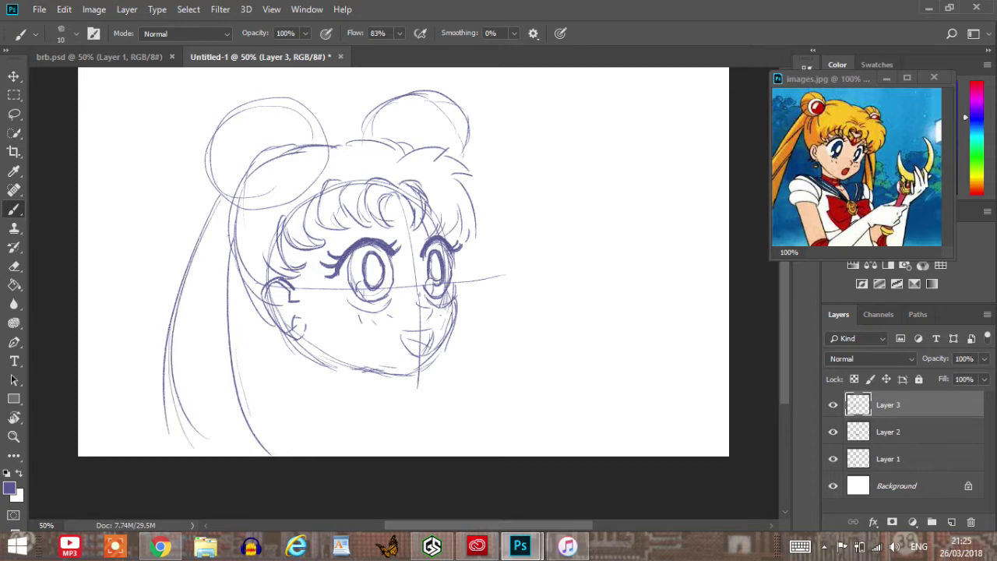
mouse_move(246, 208)
left_mouse_down()
mouse_move(215, 177)
mouse_move(304, 105)
left_mouse_up()
Flip the canvas horizontally to check the sketch's proportions, and undo the flip.
left_click(94, 10)
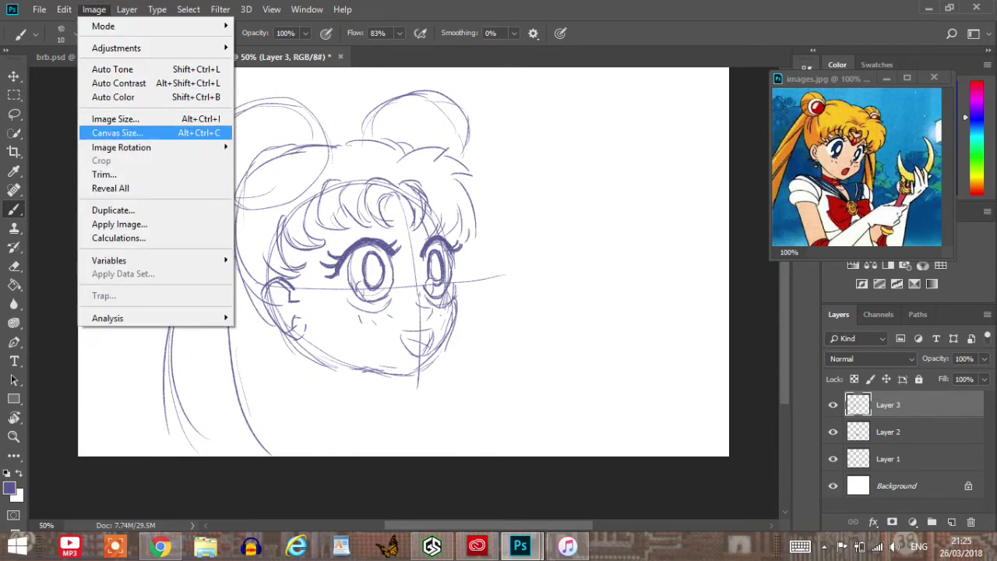
mouse_move(121, 147)
left_click(288, 211)
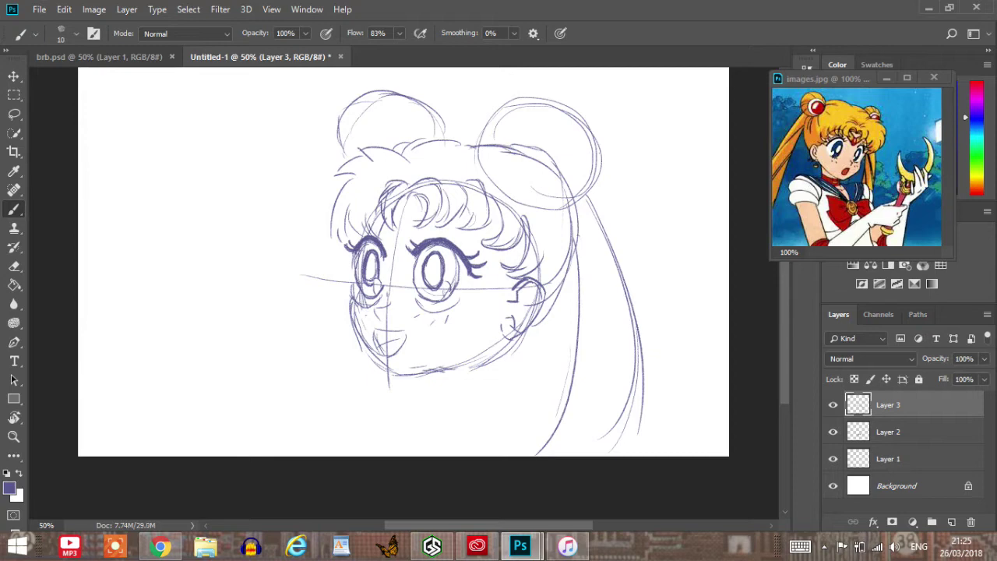
key("ctrl+alt")
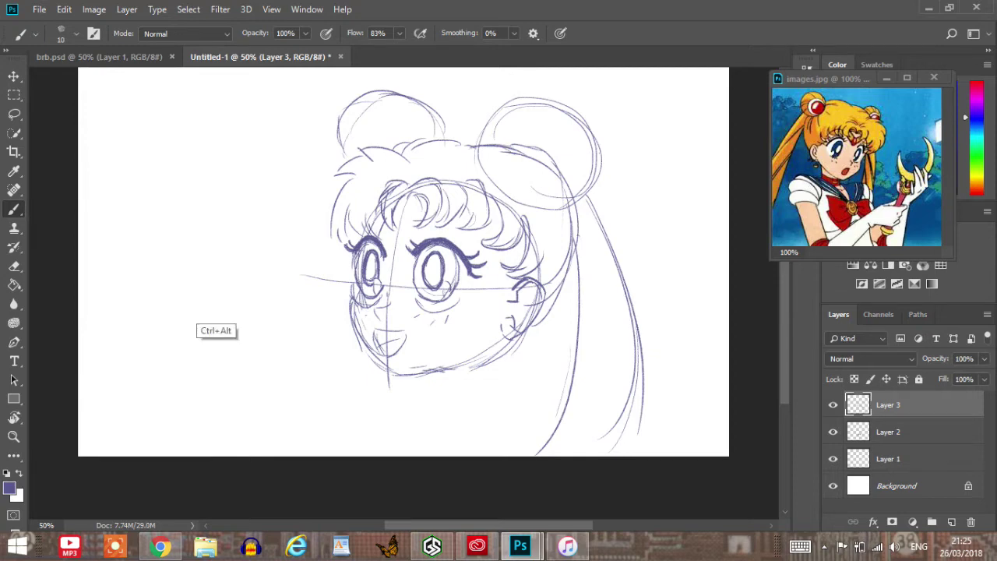
key("ctrl+alt+z")
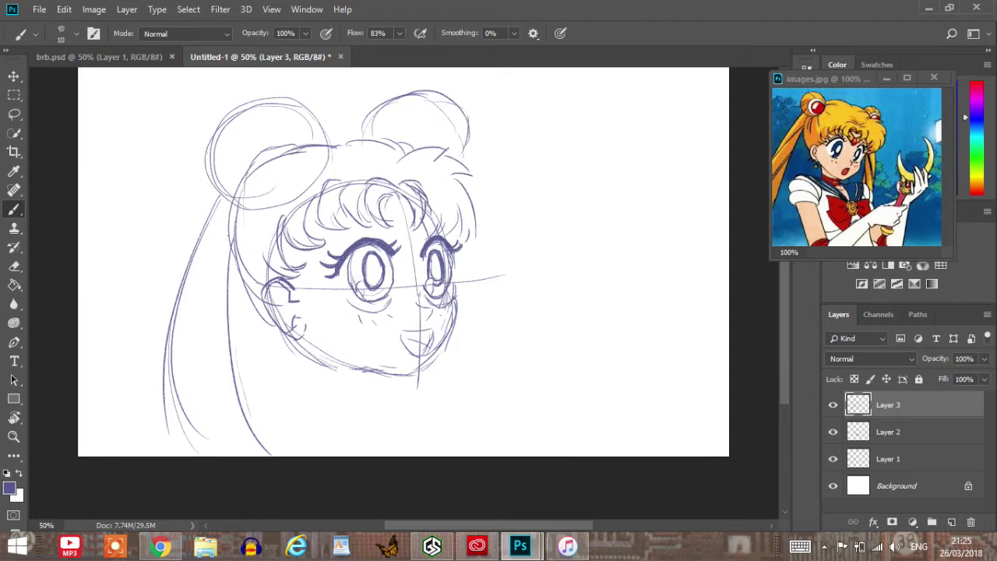
Retrace the far bun's outline on Layer 3, and sketch the neck with its choker below the jaw on Layer 2.
left_click_drag(366, 117, 469, 160)
left_click(914, 431)
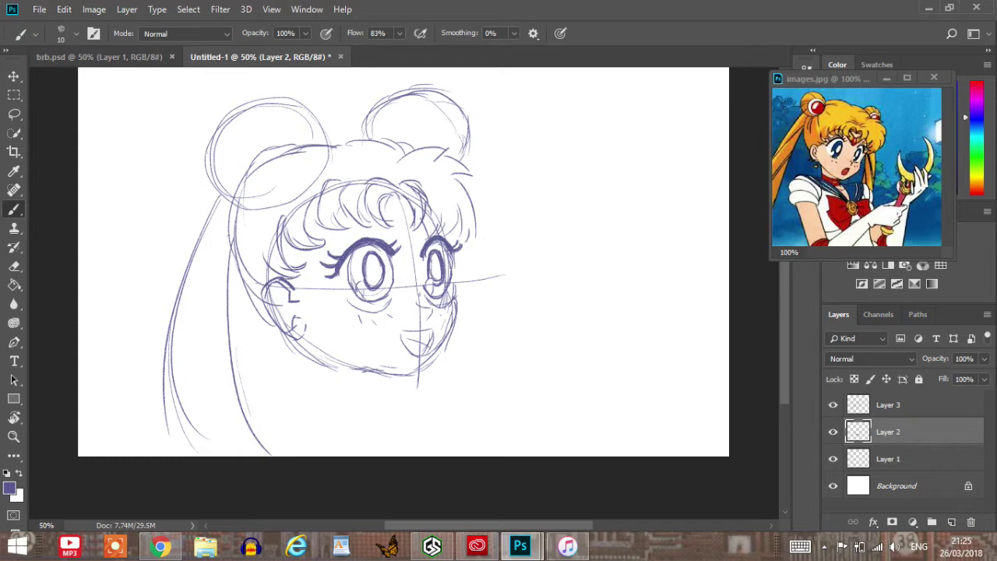
left_click_drag(302, 340, 294, 372)
left_click_drag(364, 368, 360, 390)
mouse_move(297, 370)
left_mouse_down()
mouse_move(336, 403)
mouse_move(355, 395)
mouse_move(336, 403)
mouse_move(290, 392)
mouse_move(315, 410)
mouse_move(352, 412)
mouse_move(343, 411)
left_mouse_up()
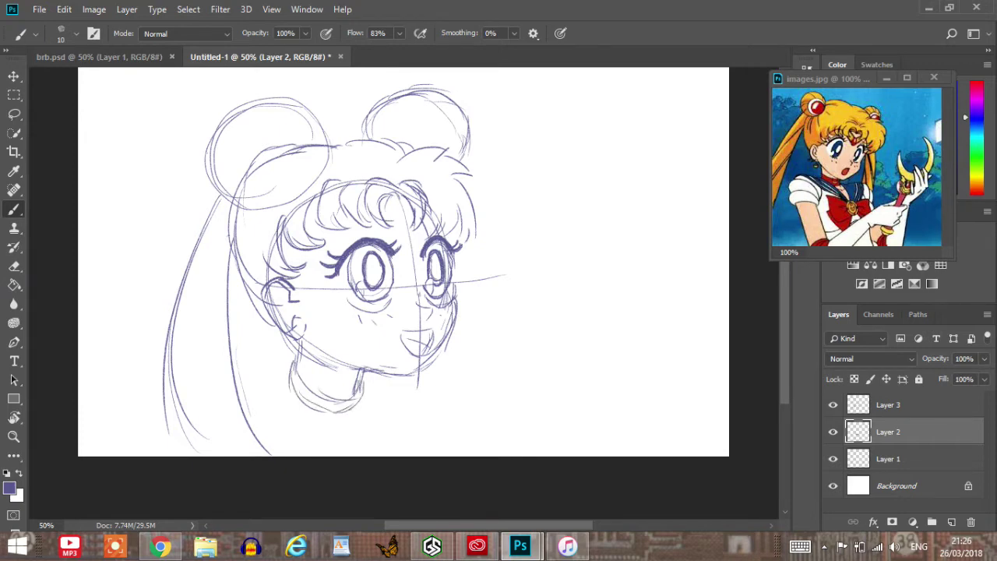
left_click_drag(293, 371, 307, 417)
mouse_move(287, 375)
left_mouse_down()
mouse_move(327, 426)
mouse_move(359, 418)
left_mouse_up()
left_click(833, 459)
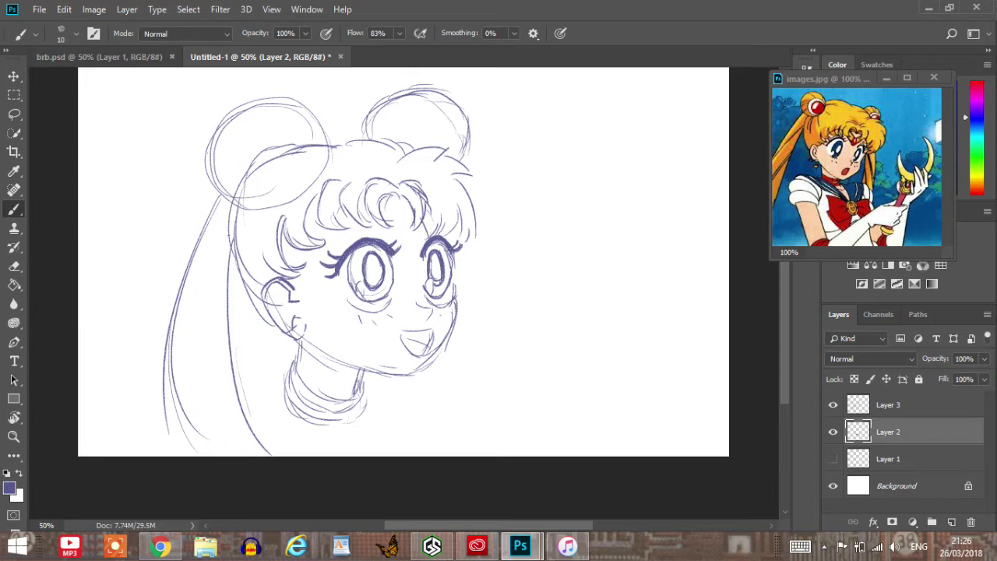
left_click(833, 459)
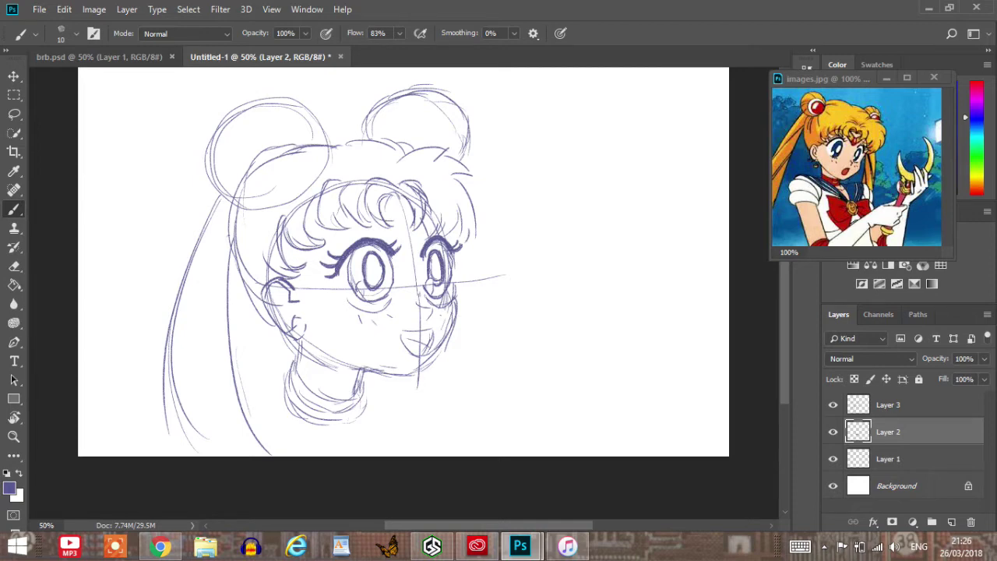
Sketch the far flap of the sailor collar from the neck, and undo the trial shoulder line on the near side.
mouse_move(365, 391)
left_mouse_down()
mouse_move(382, 403)
mouse_move(429, 404)
mouse_move(428, 456)
left_mouse_up()
left_click_drag(434, 409, 413, 456)
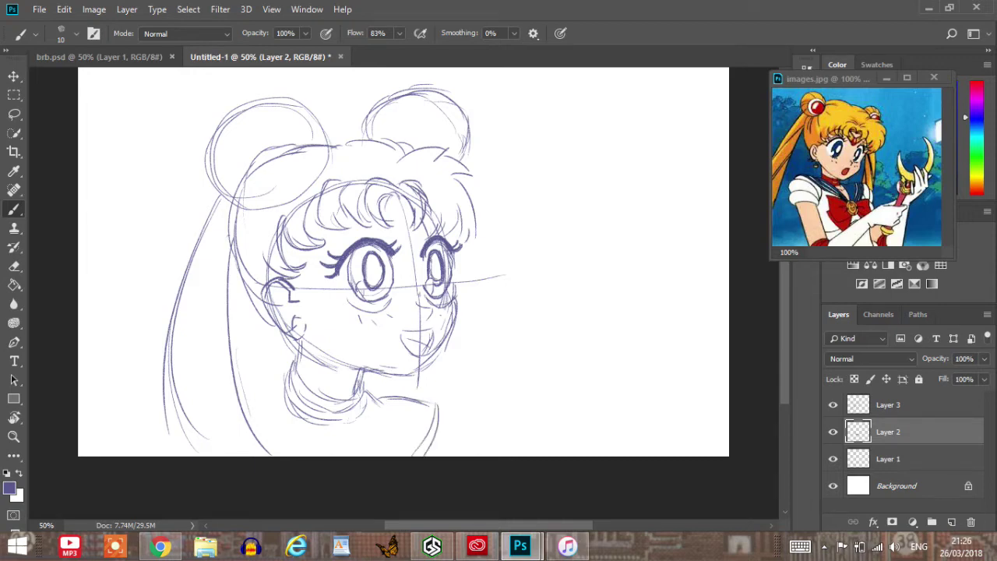
left_click_drag(287, 380, 240, 399)
key("ctrl+z")
key("ctrl+z")
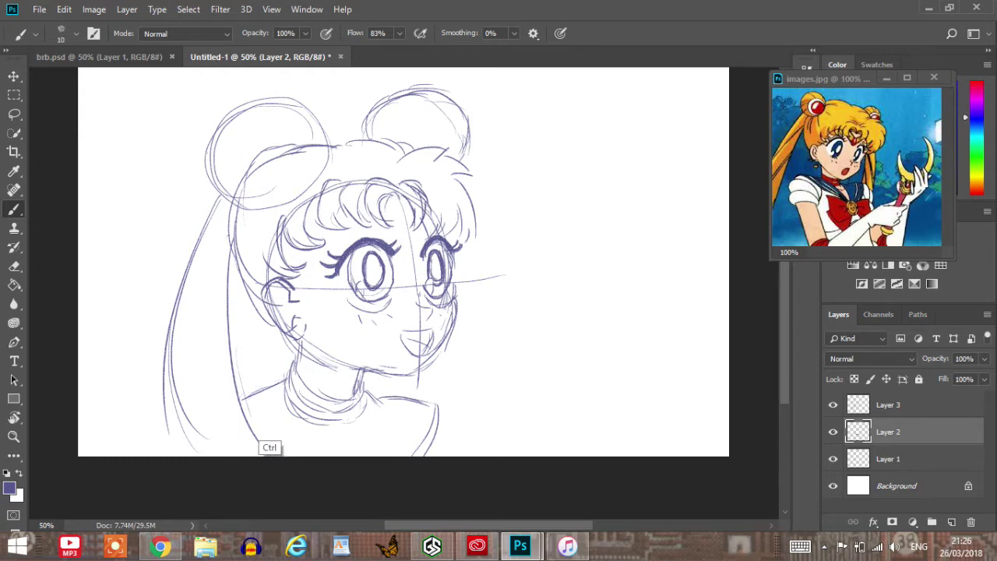
key("ctrl+z")
Sketch the near side of the sailor collar, curving from behind the neck down to the chest.
mouse_move(238, 370)
left_mouse_down()
mouse_move(274, 383)
mouse_move(295, 432)
left_mouse_up()
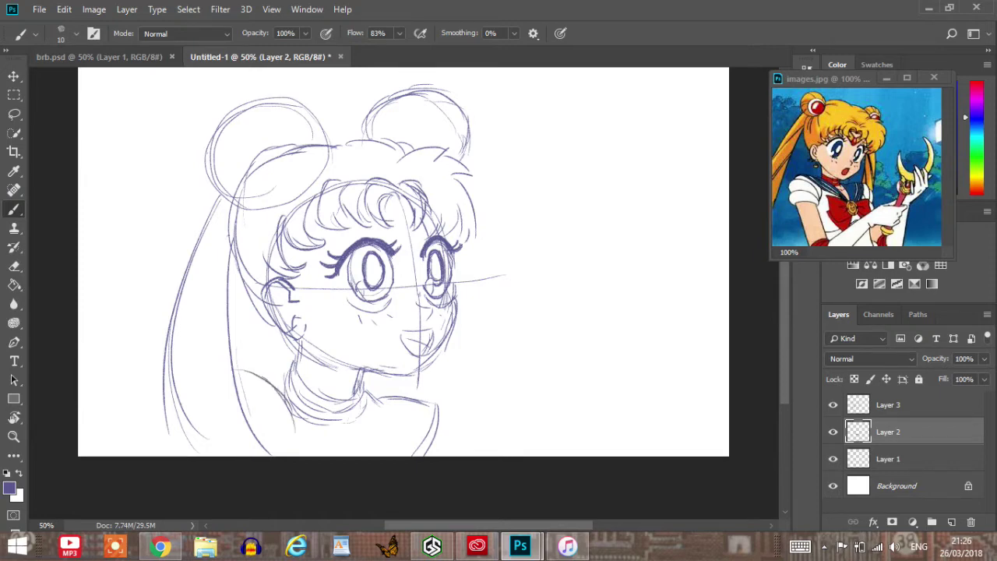
left_click_drag(281, 397, 296, 428)
left_click_drag(275, 387, 335, 455)
left_click_drag(299, 415, 343, 457)
Sketch the far neckline edge to close the collar's V, and add the chest bow at its point.
mouse_move(363, 414)
left_mouse_down()
mouse_move(351, 453)
mouse_move(357, 446)
left_mouse_up()
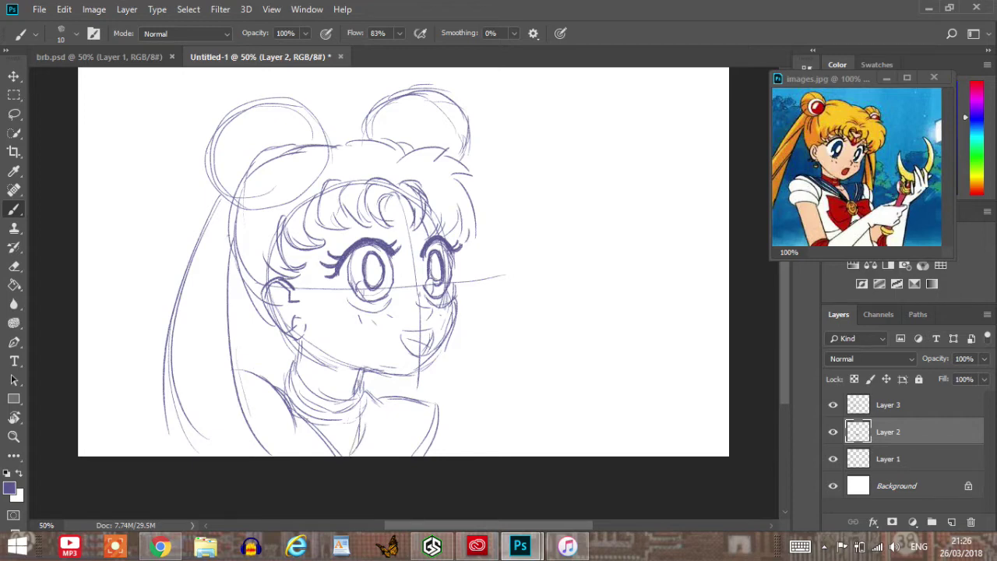
left_click_drag(372, 399, 358, 454)
left_click_drag(373, 405, 364, 435)
mouse_move(325, 457)
left_mouse_down()
mouse_move(363, 446)
mouse_move(368, 457)
mouse_move(411, 439)
mouse_move(411, 457)
left_mouse_up()
mouse_move(327, 440)
left_mouse_down()
mouse_move(284, 435)
mouse_move(278, 457)
mouse_move(305, 436)
left_mouse_up()
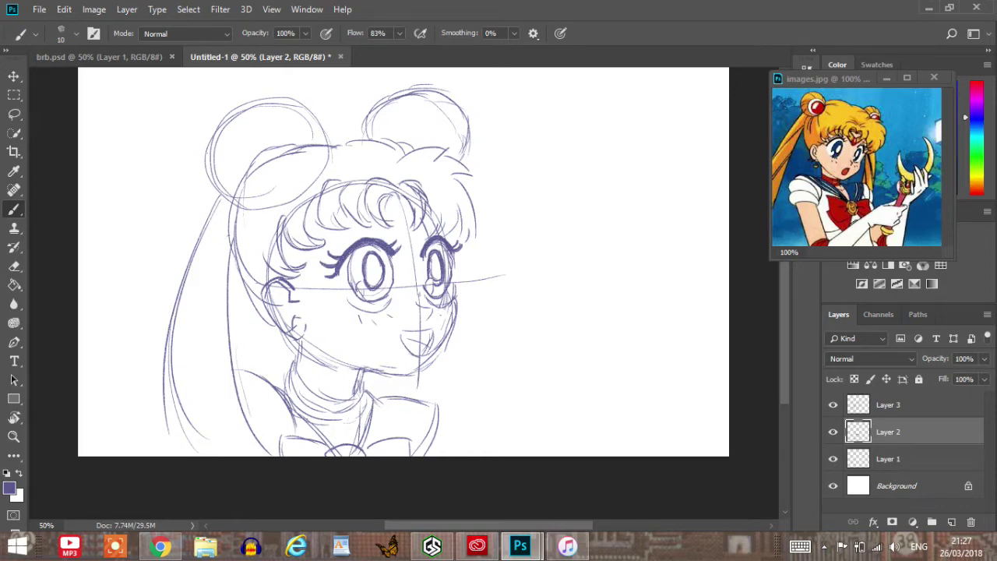
Sketch the far-side ponytail on Layer 3, hanging from beside the far eye down past the shoulder.
left_click(888, 405)
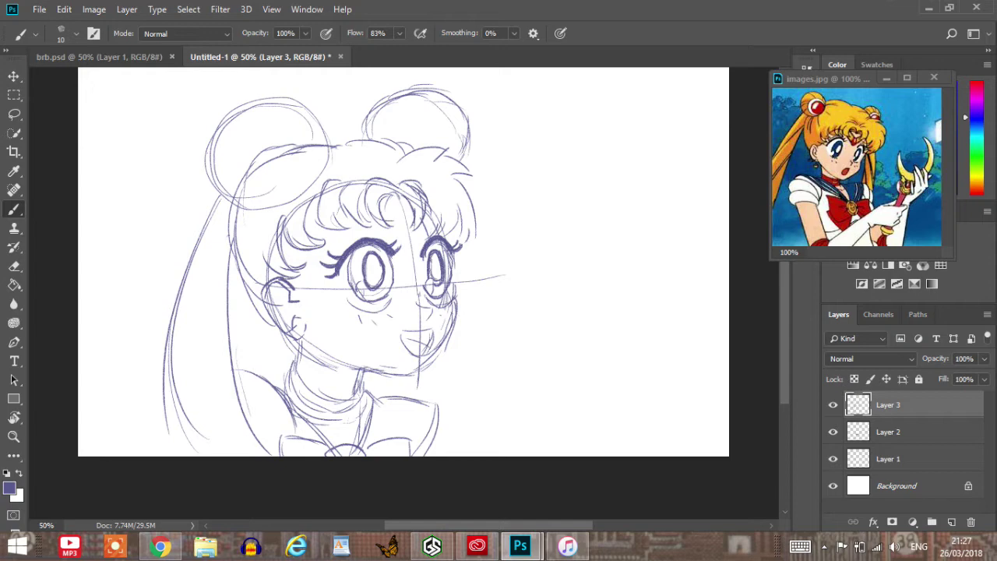
left_click_drag(456, 257, 483, 455)
key("ctrl+z")
mouse_move(466, 250)
left_mouse_down()
mouse_move(480, 384)
mouse_move(468, 456)
left_mouse_up()
key("ctrl+z")
mouse_move(466, 243)
left_mouse_down()
mouse_move(477, 280)
mouse_move(475, 455)
left_mouse_up()
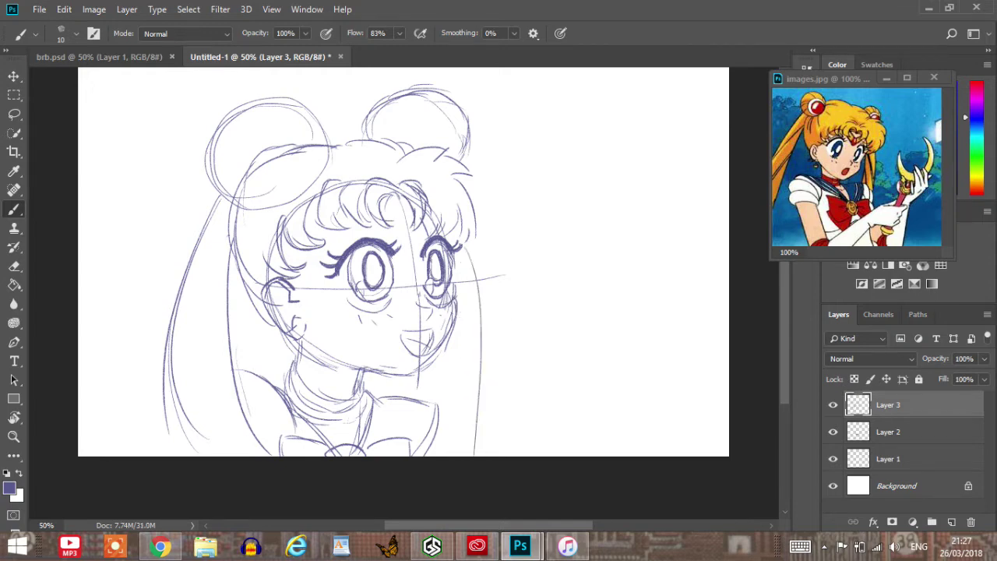
left_click_drag(436, 351, 427, 413)
Sketch the far shoulder beside the collar and the near shoulder's outer curve on Layer 2.
left_click(904, 431)
left_click_drag(438, 413, 461, 456)
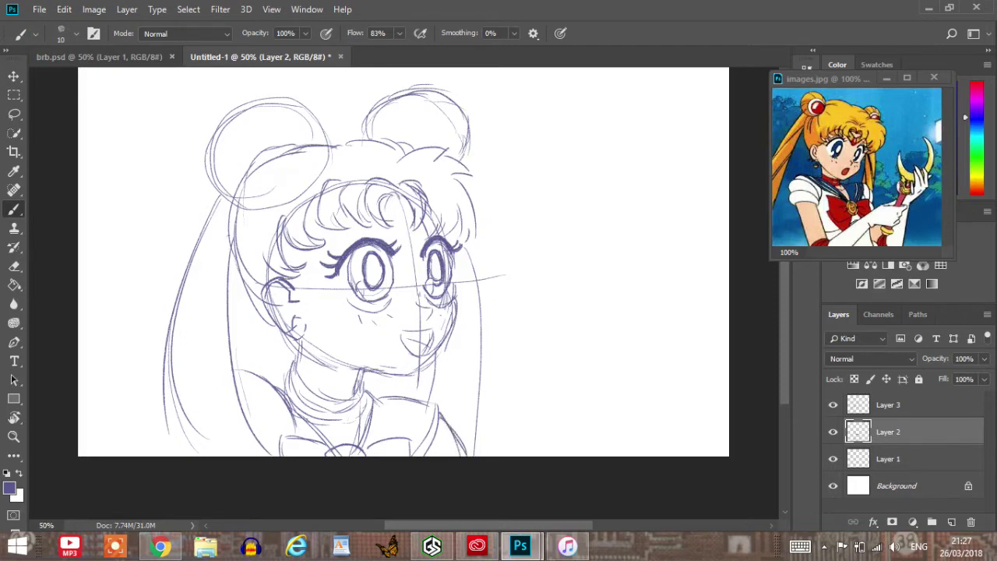
left_click_drag(173, 400, 160, 457)
Sketch a raised hand beside the far ponytail with a rounded palm and an upright index finger.
mouse_move(513, 433)
left_mouse_down()
mouse_move(498, 372)
mouse_move(542, 360)
mouse_move(558, 398)
mouse_move(548, 429)
left_mouse_up()
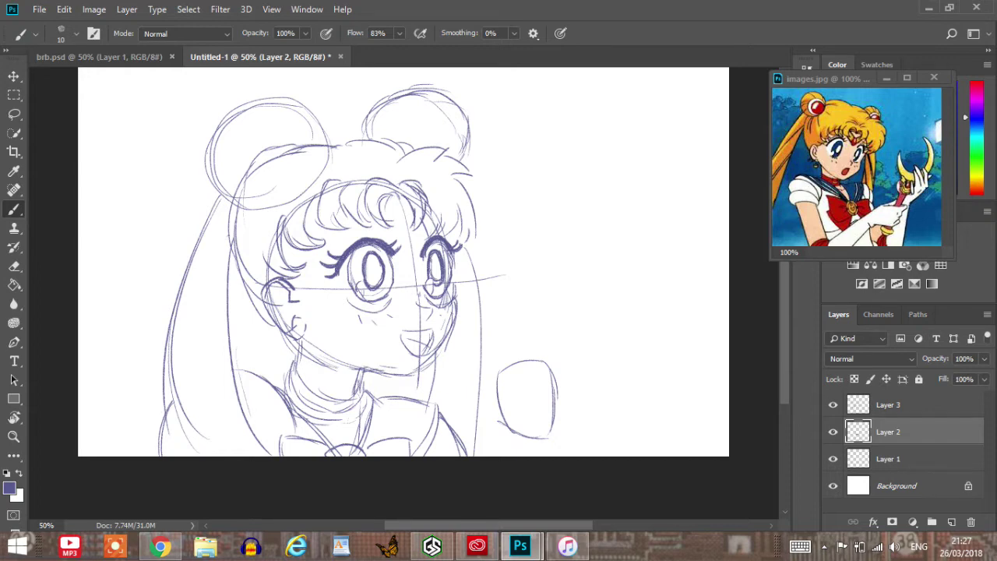
mouse_move(500, 370)
left_mouse_down()
mouse_move(510, 302)
mouse_move(523, 309)
mouse_move(525, 329)
left_mouse_up()
left_click_drag(520, 291, 517, 360)
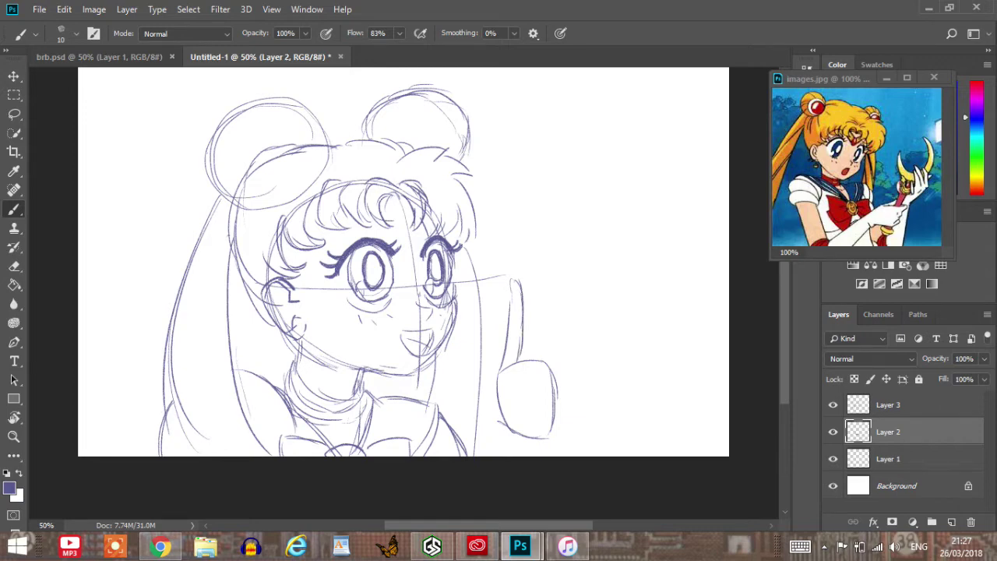
Sketch the raised hand's curled fingers folded over the palm beside the index finger.
mouse_move(523, 350)
left_mouse_down()
mouse_move(539, 349)
mouse_move(547, 399)
mouse_move(533, 394)
mouse_move(536, 402)
left_mouse_up()
mouse_move(556, 353)
left_mouse_down()
mouse_move(556, 404)
mouse_move(544, 405)
left_mouse_up()
mouse_move(565, 362)
left_mouse_down()
mouse_move(565, 399)
mouse_move(552, 404)
left_mouse_up()
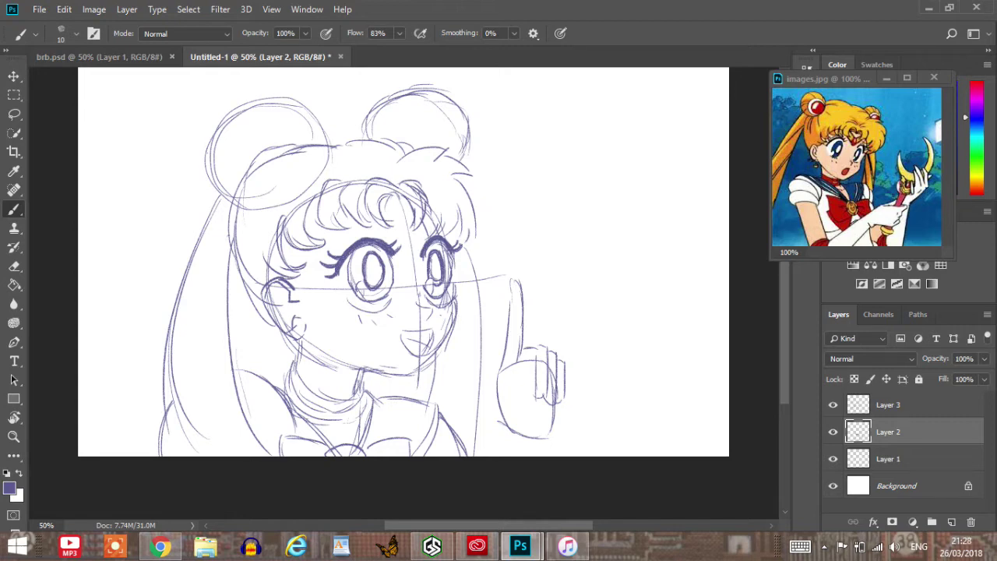
left_click_drag(521, 363, 536, 358)
Sketch the raised hand's thumb extending toward the face with palm creases, and retrace the index fingertip's edge.
mouse_move(467, 377)
left_mouse_down()
mouse_move(483, 376)
mouse_move(508, 399)
mouse_move(490, 397)
mouse_move(511, 427)
left_mouse_up()
left_click_drag(500, 388, 517, 400)
left_click_drag(516, 400, 517, 413)
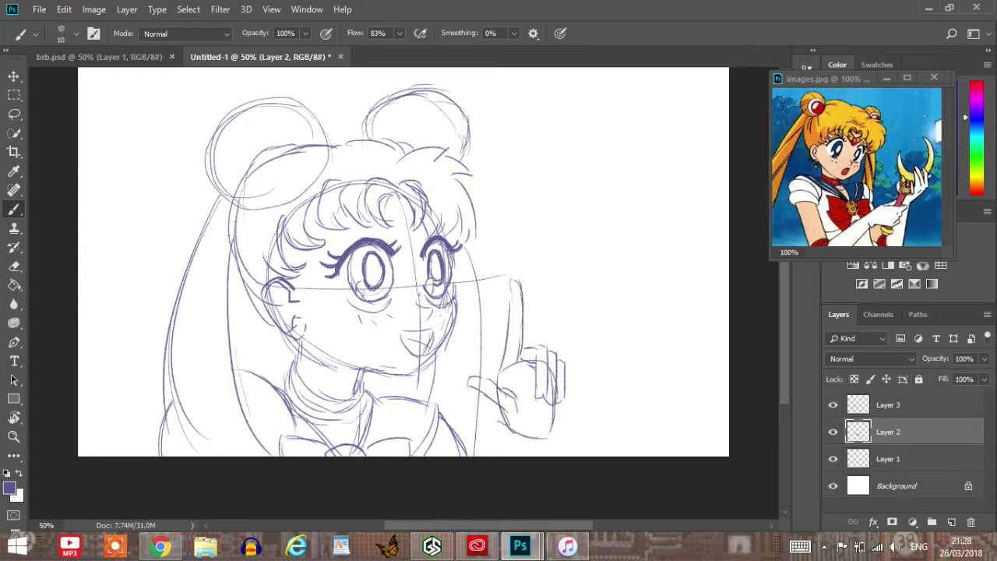
left_click_drag(511, 284, 508, 304)
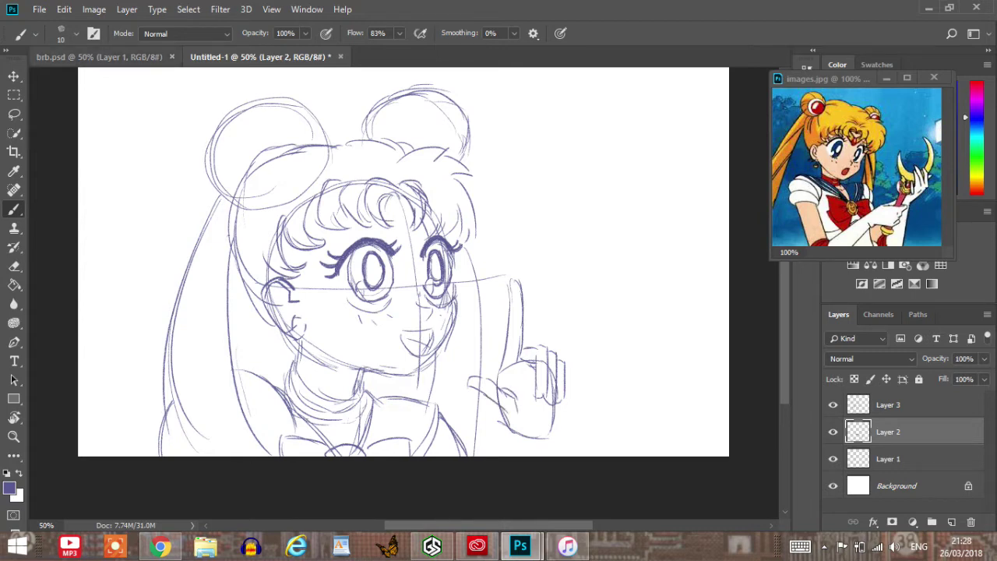
Flip the canvas horizontally to check the sketch's proportions, and restore its original orientation.
left_click(94, 11)
mouse_move(127, 10)
mouse_move(93, 9)
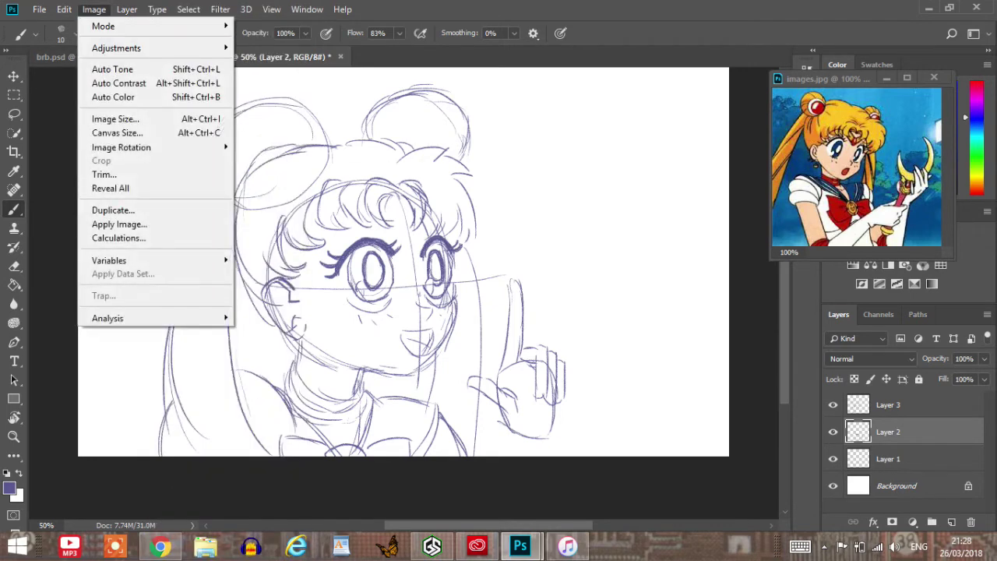
mouse_move(140, 147)
left_click(286, 210)
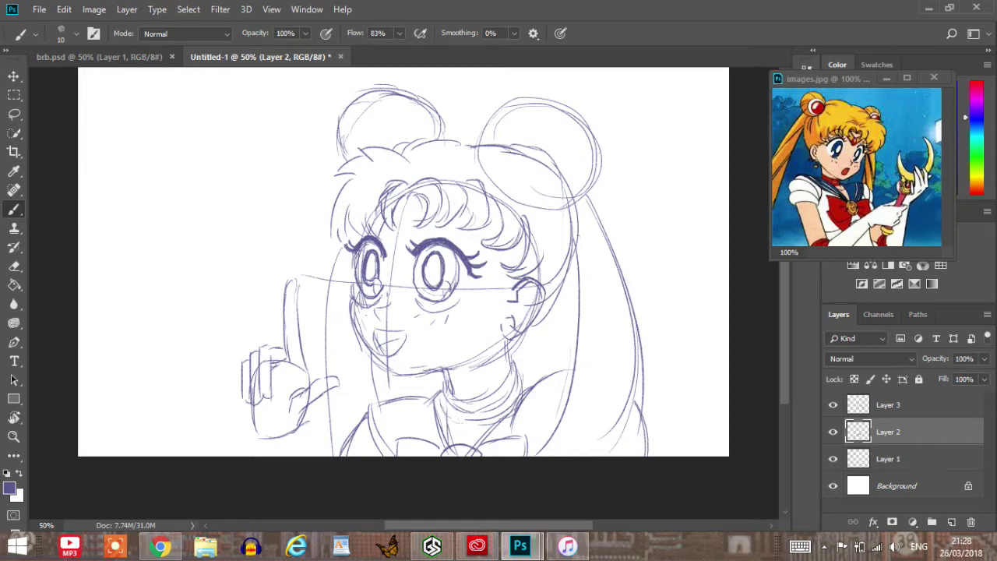
key("ctrl+z")
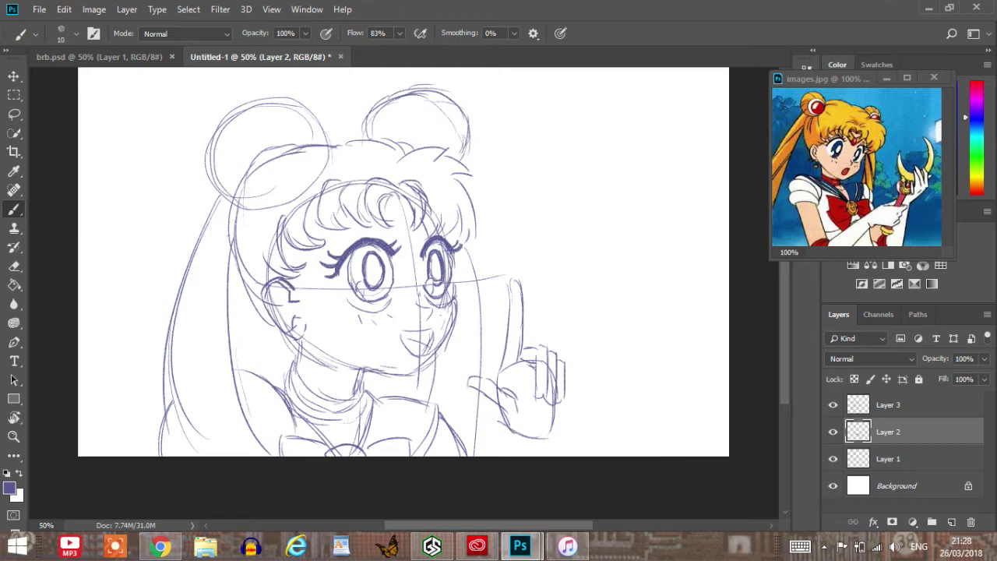
Sketch the wrist beneath the raised hand and, with Layer 1 hidden, retrace the mouth's upper edge.
mouse_move(508, 428)
left_mouse_down()
mouse_move(505, 456)
mouse_move(544, 456)
left_mouse_up()
left_click(833, 459)
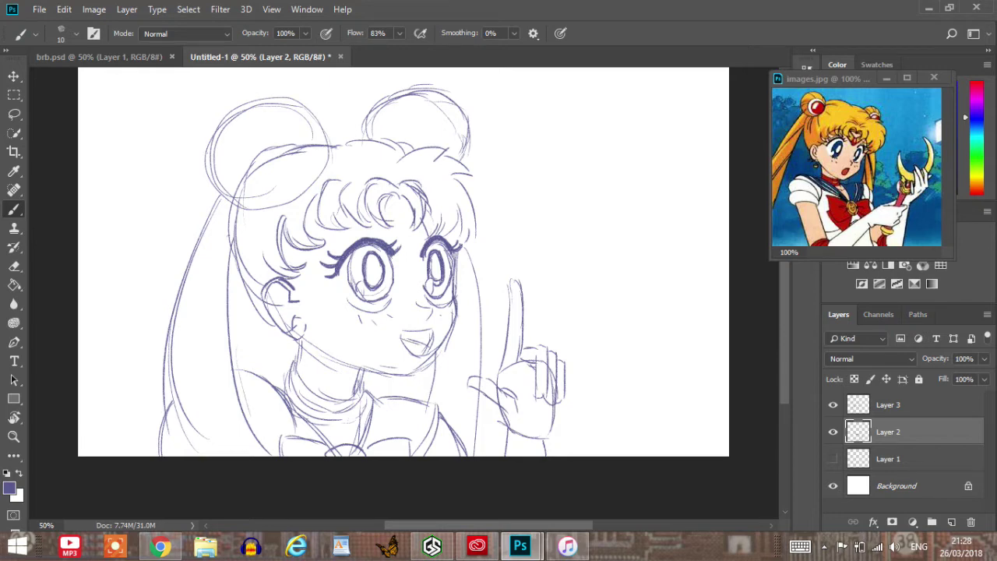
left_click_drag(404, 332, 434, 331)
Erase the head line crossing the near hair bun and the stray strokes on the far bun on Layer 3.
left_click(904, 405)
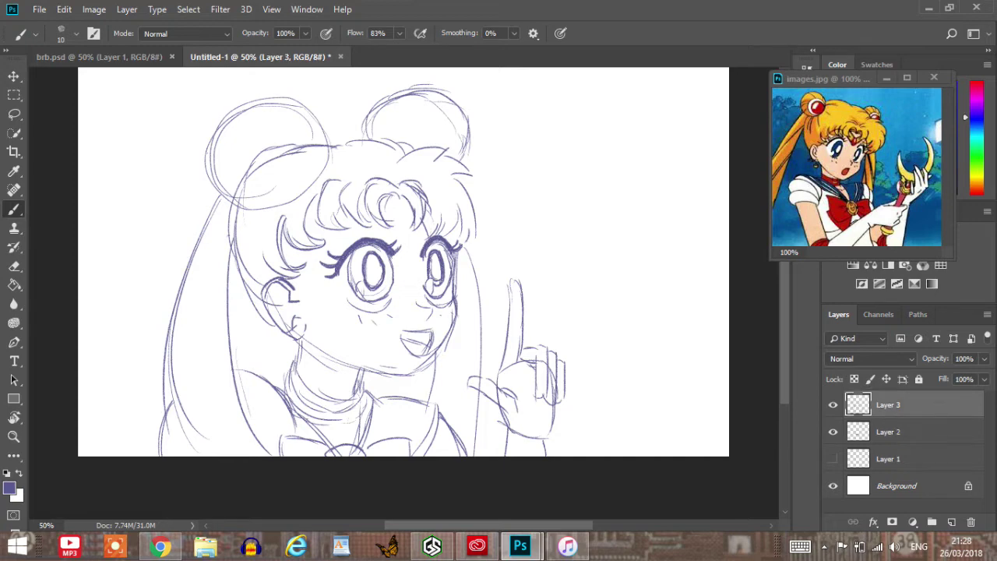
left_click(14, 266)
mouse_move(261, 153)
left_mouse_down()
mouse_move(299, 150)
mouse_move(256, 165)
mouse_move(241, 191)
left_mouse_up()
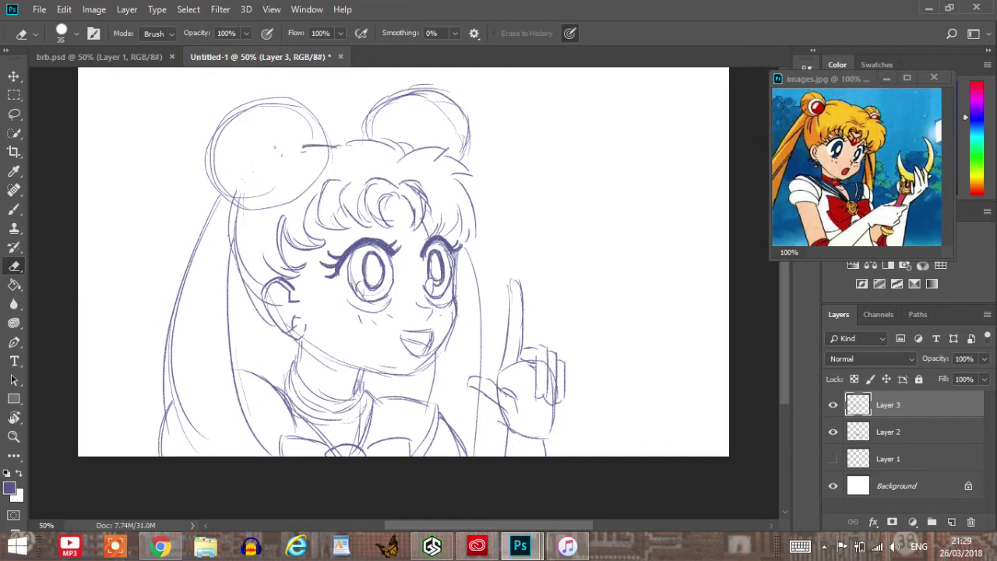
left_click_drag(301, 147, 323, 145)
left_click_drag(220, 192, 273, 200)
key("[")
left_click_drag(430, 98, 446, 103)
key("b")
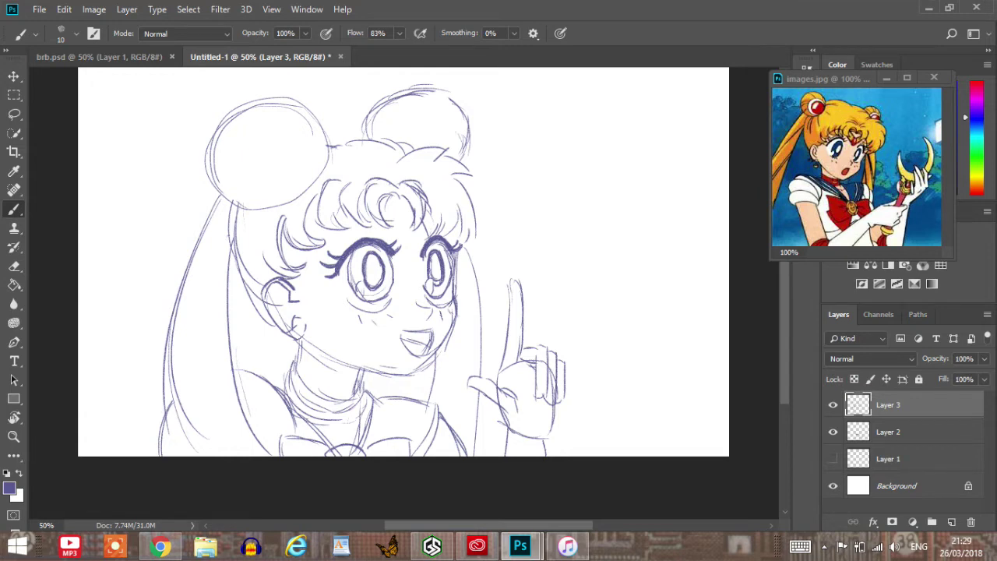
left_click_drag(304, 328, 415, 381)
left_click_drag(321, 343, 410, 372)
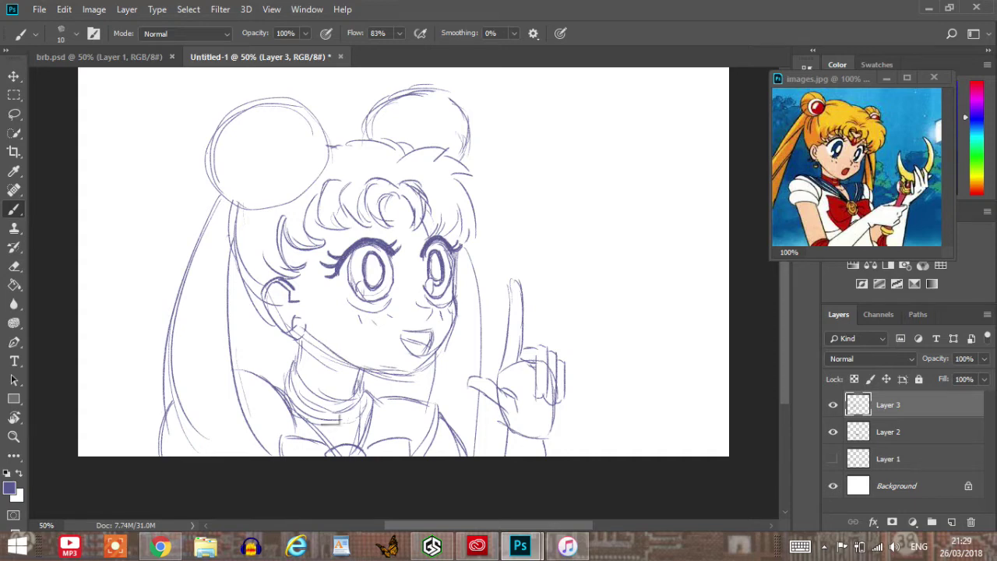
key("ctrl+alt+z")
key("ctrl+alt+z")
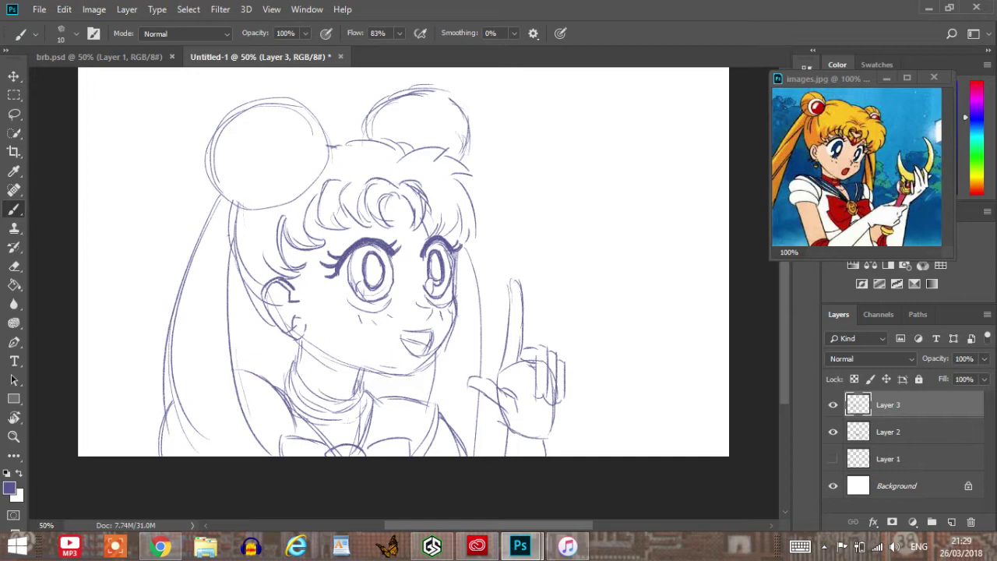
Retrace the jawline from the earlobe to the chin, checking Layer 3 in isolation and undoing the misplaced strokes.
left_click_drag(304, 332, 420, 367)
left_click_drag(294, 359, 287, 383)
left_click(833, 405)
left_click(833, 405)
key("ctrl+z")
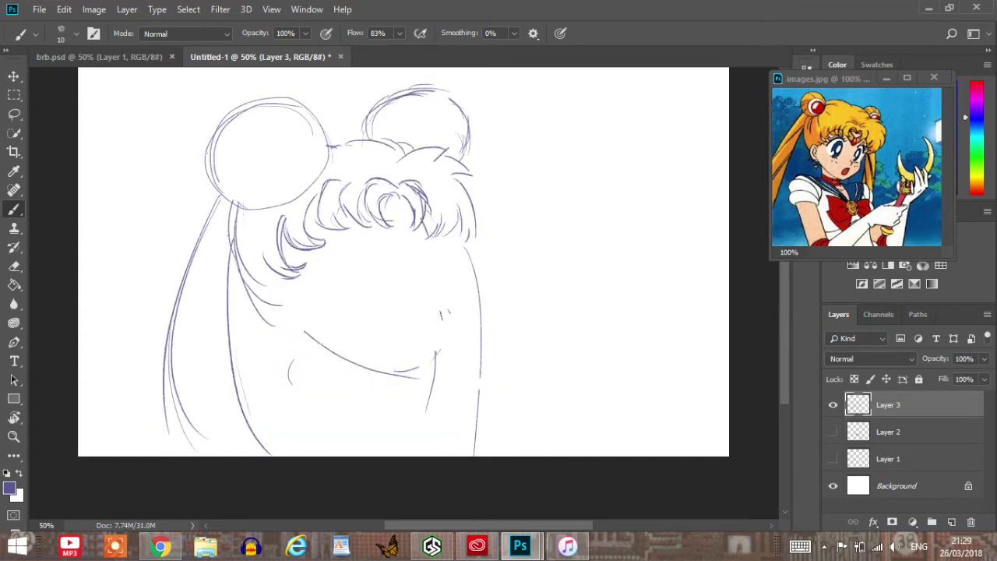
key("ctrl+z")
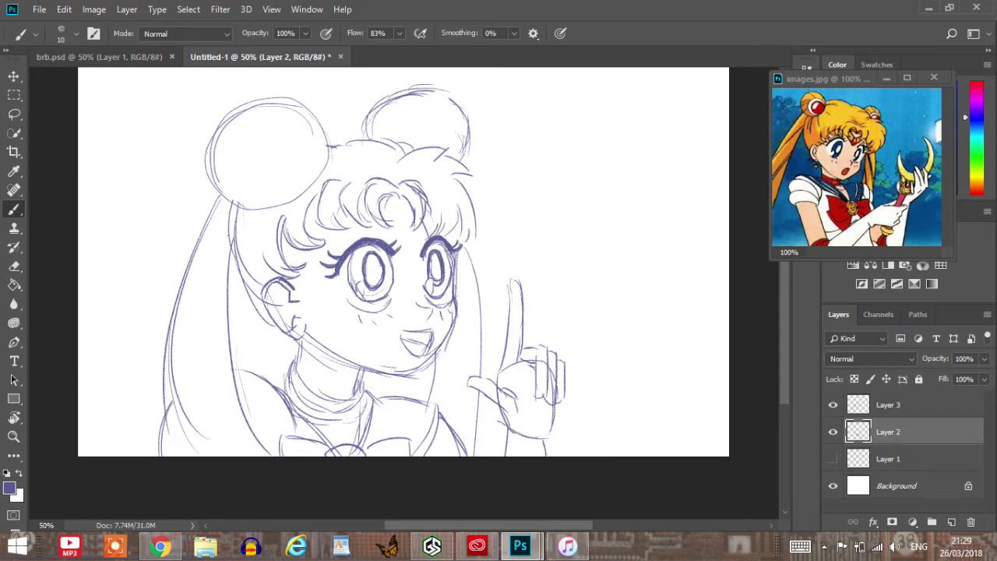
Sketch curved hair strands inside both hair buns on Layer 3.
left_click(888, 406)
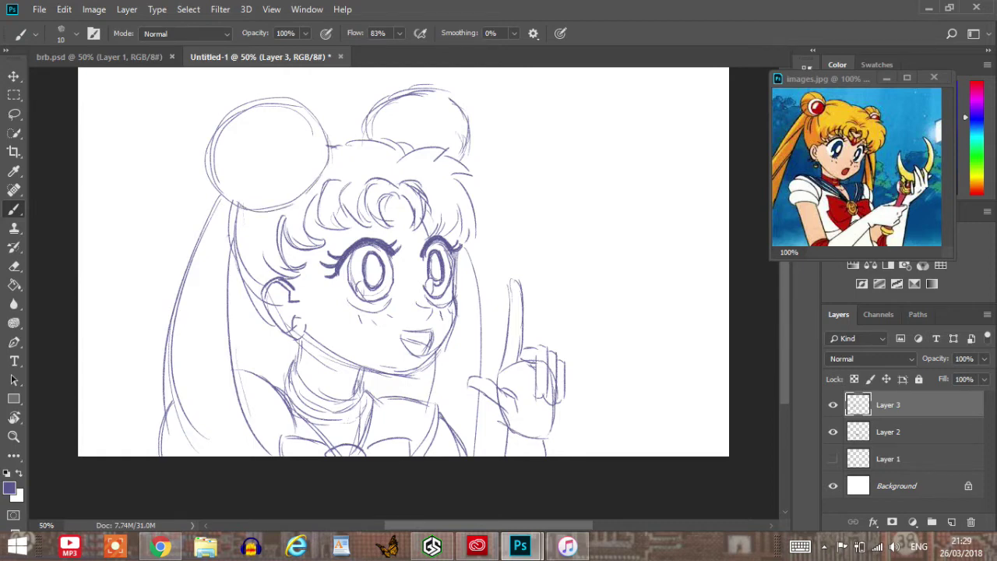
left_click_drag(255, 156, 233, 204)
left_click_drag(212, 144, 289, 106)
mouse_move(375, 115)
left_mouse_down()
mouse_move(416, 114)
mouse_move(422, 100)
mouse_move(465, 126)
mouse_move(469, 146)
left_mouse_up()
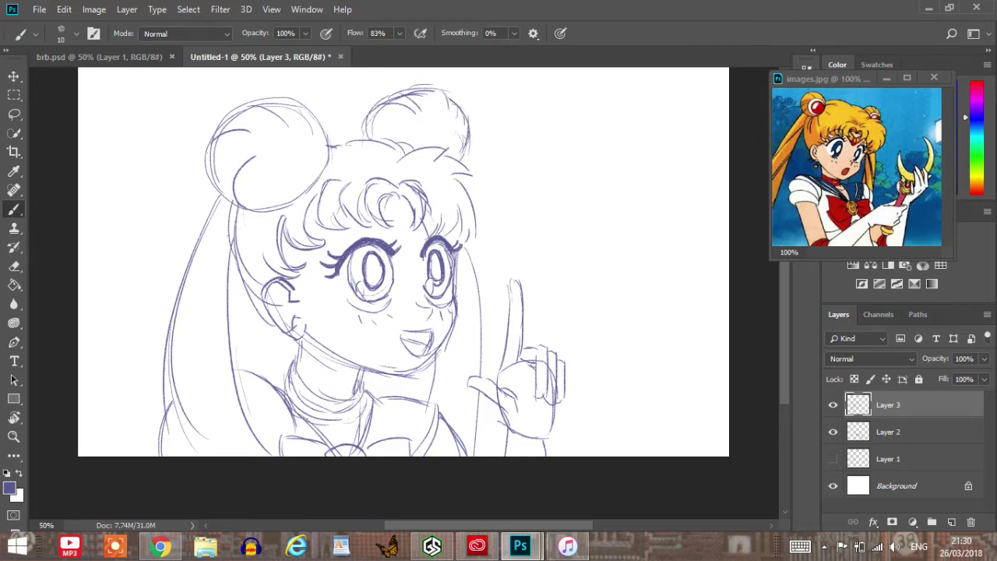
Create a new layer and sketch a large round ornament on the near hair bun.
left_click(952, 522)
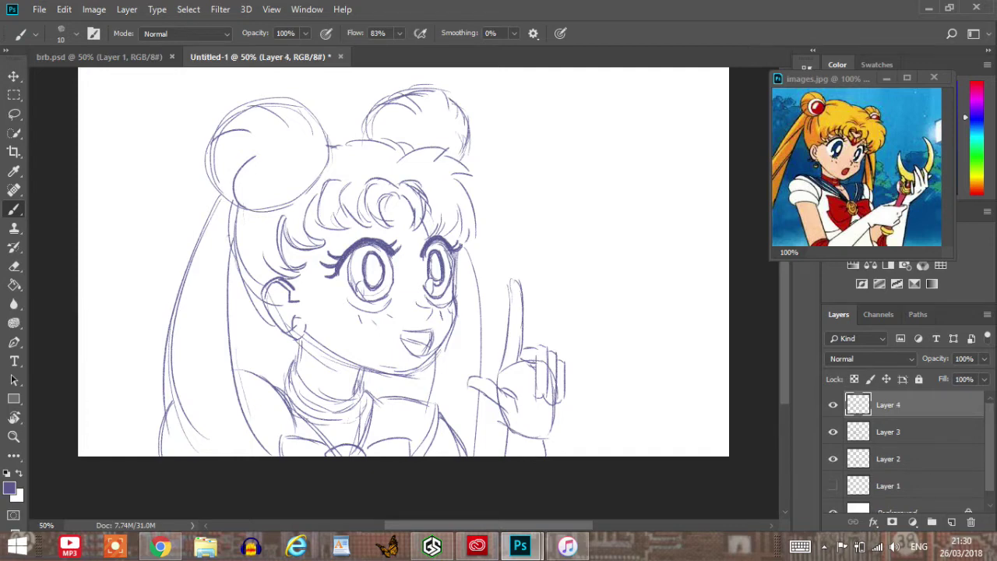
mouse_move(272, 188)
left_mouse_down()
mouse_move(257, 186)
mouse_move(308, 111)
mouse_move(323, 170)
left_mouse_up()
mouse_move(323, 130)
left_mouse_down()
mouse_move(318, 184)
mouse_move(267, 195)
mouse_move(247, 125)
mouse_move(304, 106)
left_mouse_up()
left_click_drag(328, 150, 321, 178)
mouse_move(323, 131)
left_mouse_down()
mouse_move(327, 167)
mouse_move(276, 186)
mouse_move(245, 169)
left_mouse_up()
mouse_move(298, 188)
left_mouse_down()
mouse_move(273, 191)
mouse_move(252, 135)
left_mouse_up()
mouse_move(317, 145)
left_mouse_down()
mouse_move(279, 180)
mouse_move(273, 118)
mouse_move(310, 176)
left_mouse_up()
key("ctrl+alt+z")
key("ctrl+alt+z")
key("ctrl+alt+z")
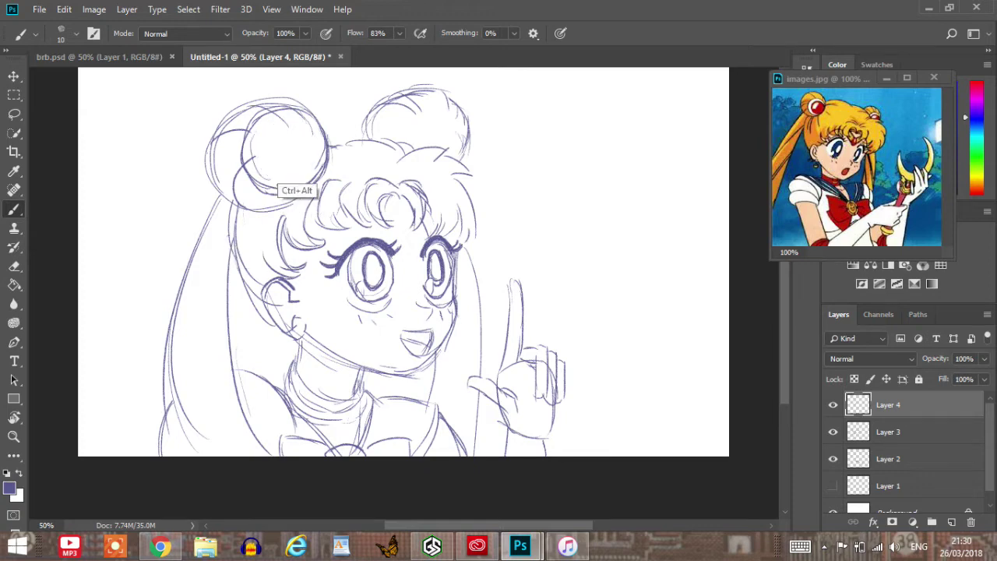
left_click_drag(259, 177, 267, 125)
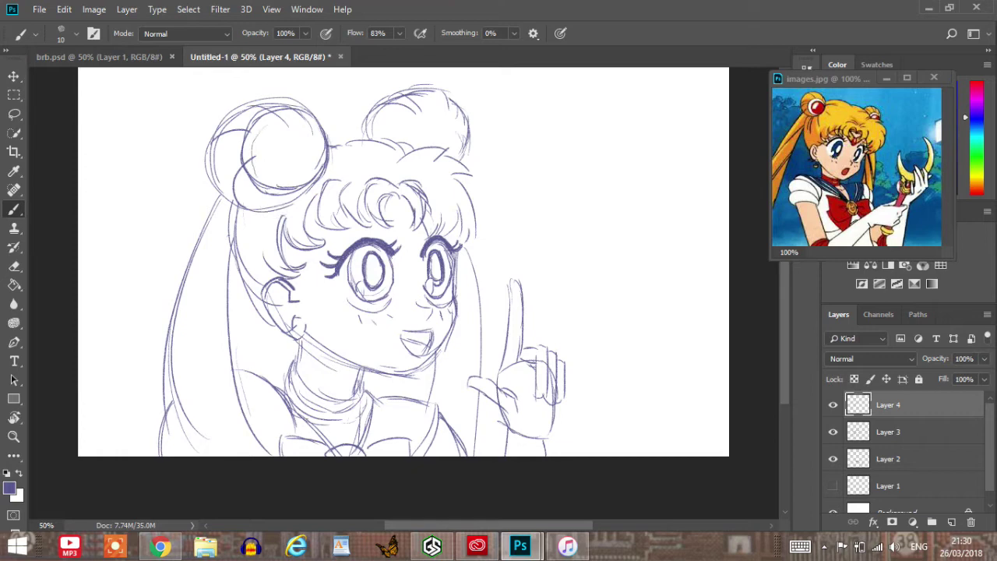
key("ctrl+z")
mouse_move(279, 180)
left_mouse_down()
mouse_move(260, 174)
mouse_move(278, 120)
mouse_move(263, 176)
mouse_move(257, 138)
mouse_move(263, 176)
mouse_move(270, 124)
mouse_move(262, 168)
mouse_move(320, 143)
mouse_move(255, 148)
mouse_move(289, 179)
mouse_move(254, 153)
mouse_move(257, 132)
mouse_move(314, 181)
mouse_move(266, 176)
left_mouse_up()
key("ctrl+z")
key("ctrl+z")
key("ctrl+z")
key("ctrl+z")
key("ctrl+z")
mouse_move(263, 136)
left_mouse_down()
mouse_move(289, 187)
mouse_move(296, 117)
left_mouse_up()
left_click_drag(324, 169, 314, 186)
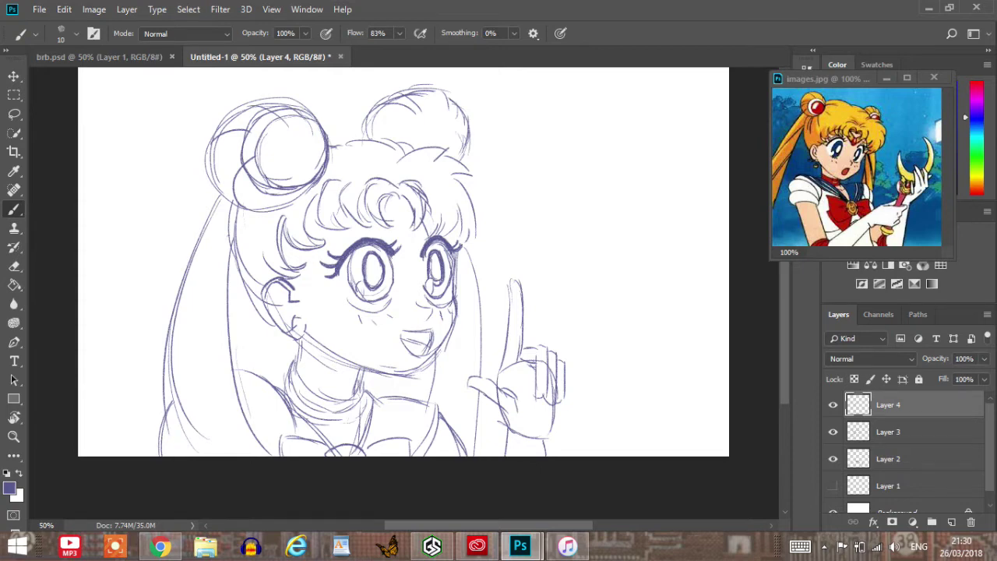
key("ctrl+alt+z")
key("ctrl+alt+z")
key("ctrl+alt+z")
key("ctrl+alt+z")
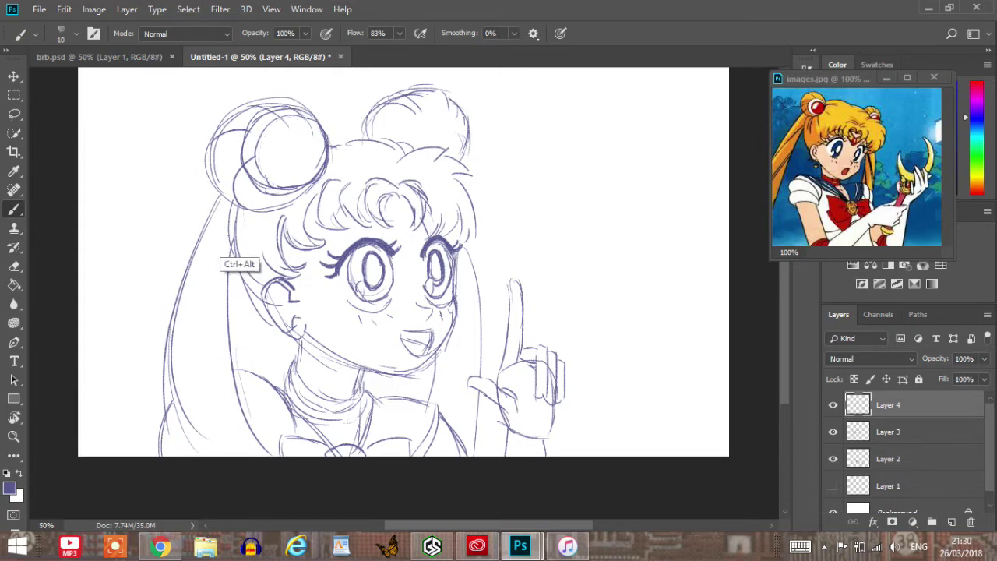
key("ctrl+alt+z")
mouse_move(282, 186)
left_mouse_down()
mouse_move(293, 122)
mouse_move(315, 181)
mouse_move(268, 180)
mouse_move(283, 124)
mouse_move(320, 131)
left_mouse_up()
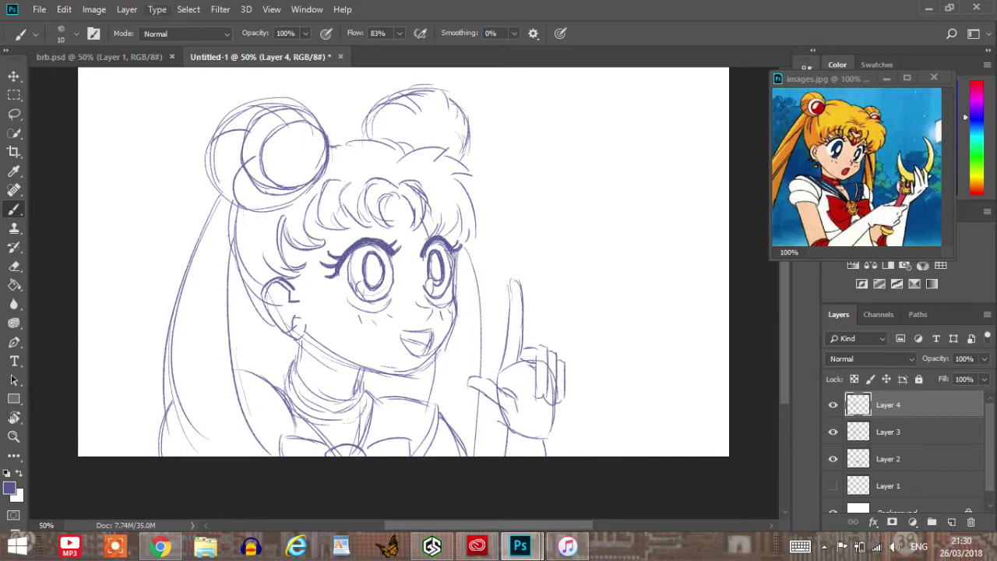
key("ctrl+z")
key("ctrl+z")
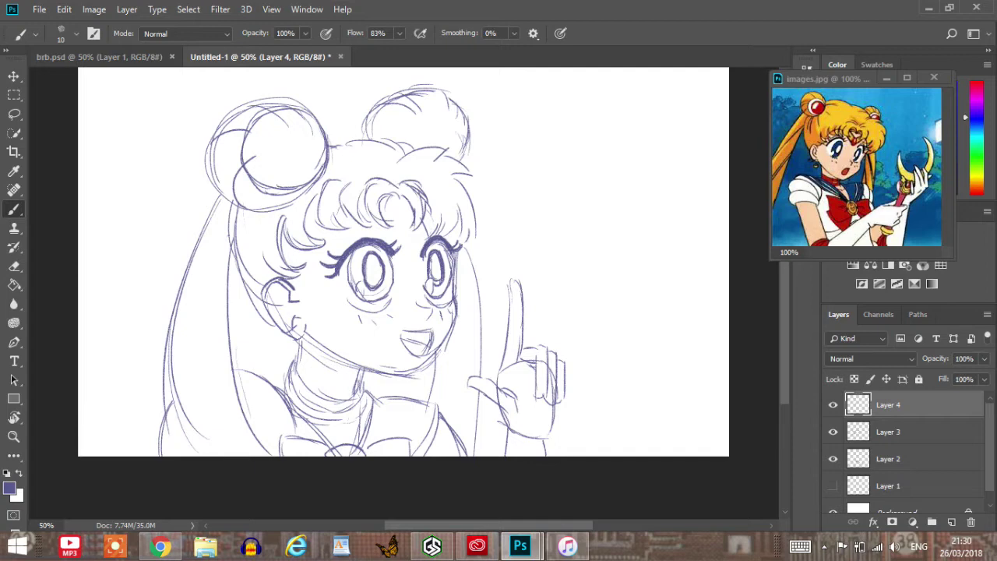
mouse_move(268, 181)
left_mouse_down()
mouse_move(259, 129)
mouse_move(311, 121)
mouse_move(305, 184)
left_mouse_up()
left_click_drag(306, 184, 257, 137)
mouse_move(259, 137)
left_mouse_down()
mouse_move(317, 124)
mouse_move(275, 186)
mouse_move(287, 120)
left_mouse_up()
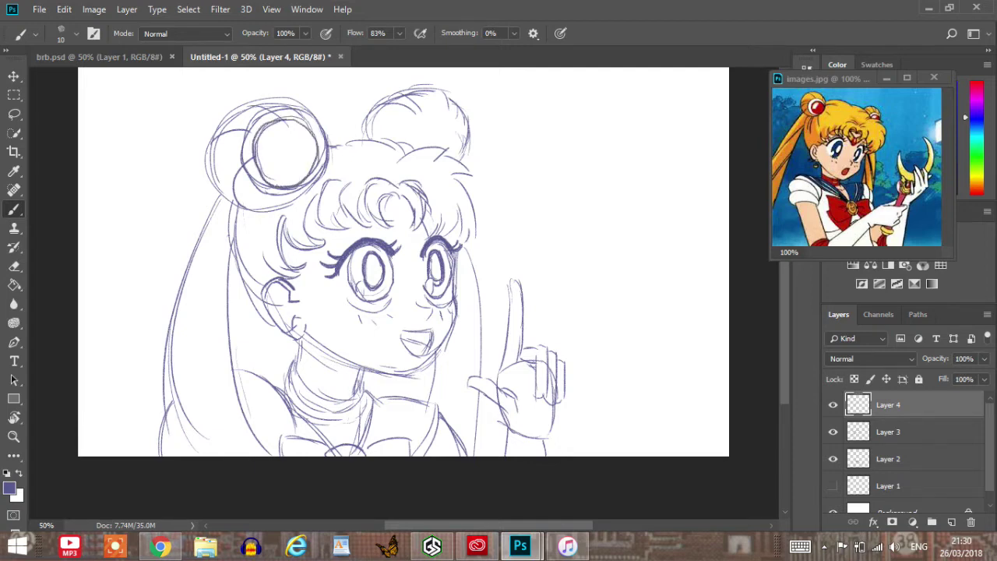
left_click_drag(287, 120, 312, 150)
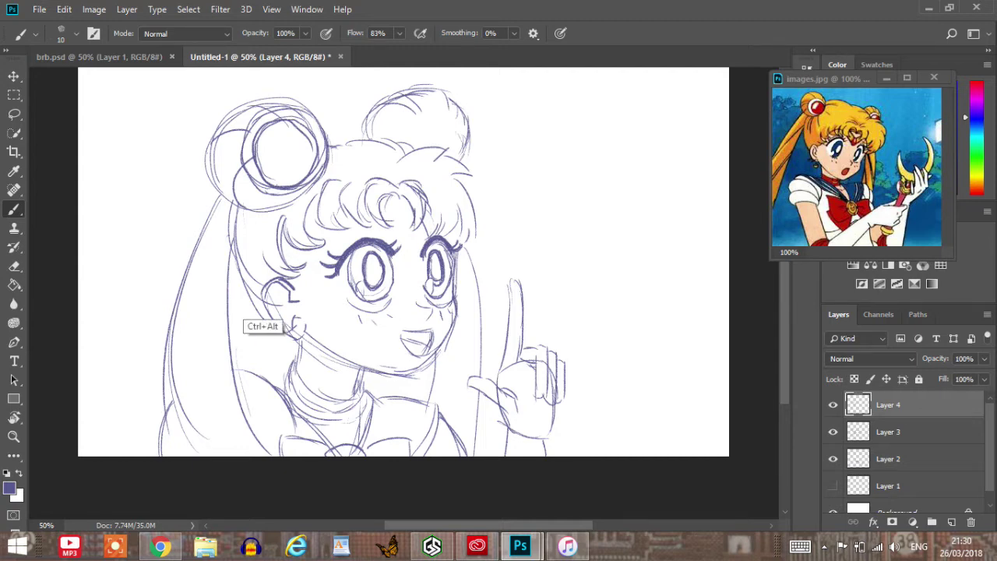
key("ctrl+z")
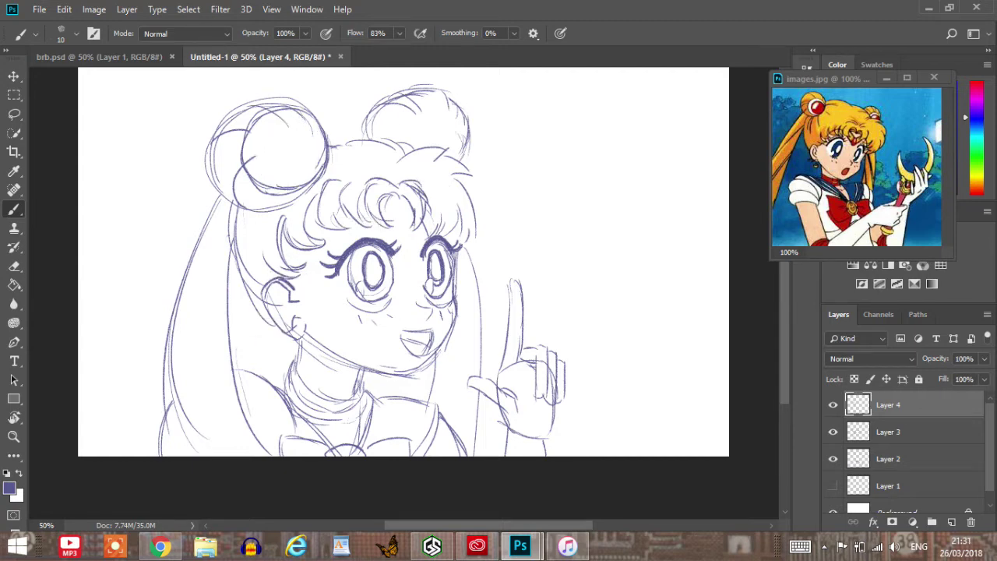
Sketch the far hair bun's round ornament with a curved rim on Layer 4.
left_click_drag(397, 145, 471, 156)
mouse_move(433, 101)
left_mouse_down()
mouse_move(394, 147)
mouse_move(413, 103)
left_mouse_up()
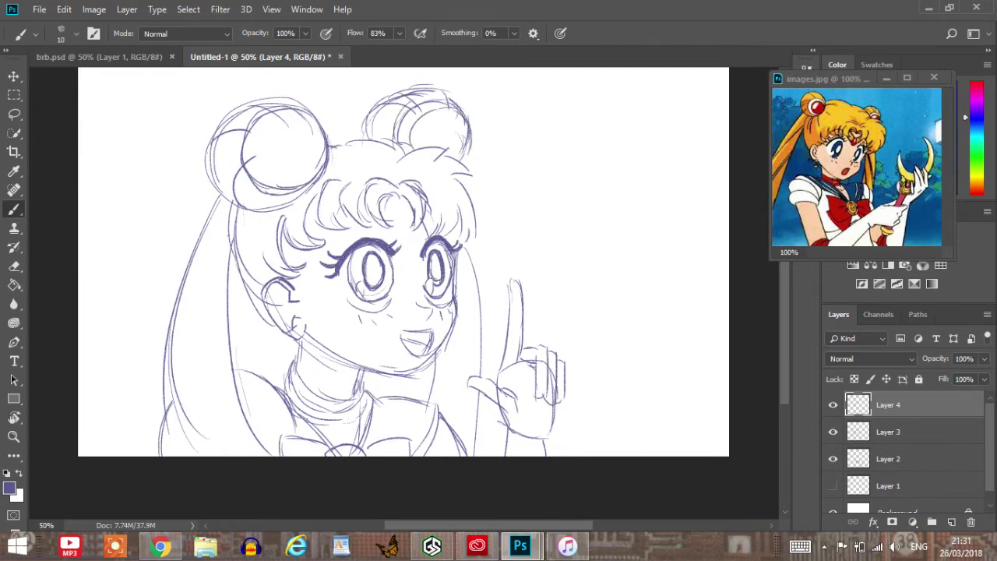
key("ctrl")
Sketch an off-centre inner circle inside the near bun's round ornament and reinforce its outline.
left_click_drag(265, 179, 281, 145)
left_click_drag(264, 147, 320, 118)
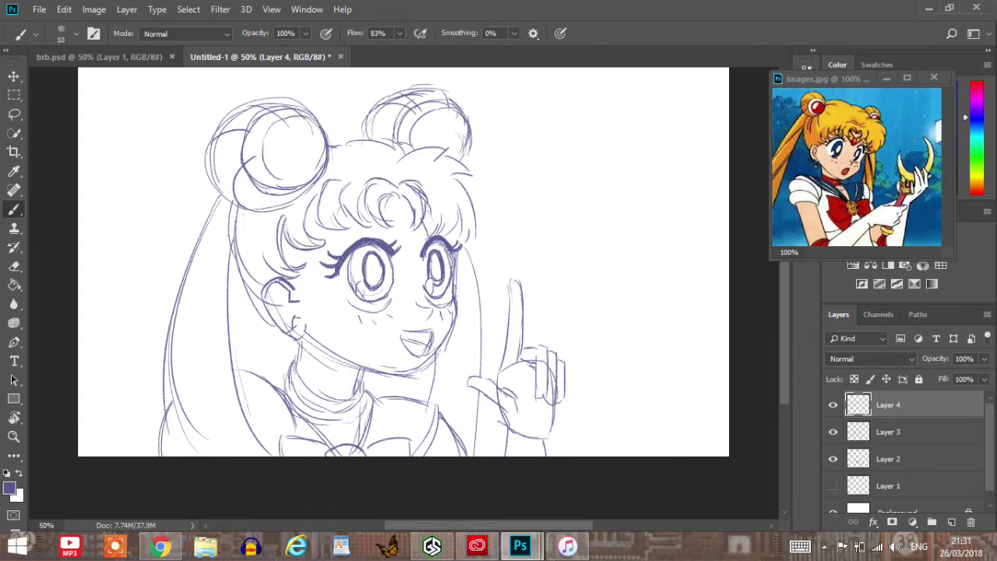
left_click_drag(324, 165, 315, 178)
left_click_drag(271, 183, 310, 173)
left_click_drag(273, 181, 299, 183)
left_click_drag(263, 164, 260, 139)
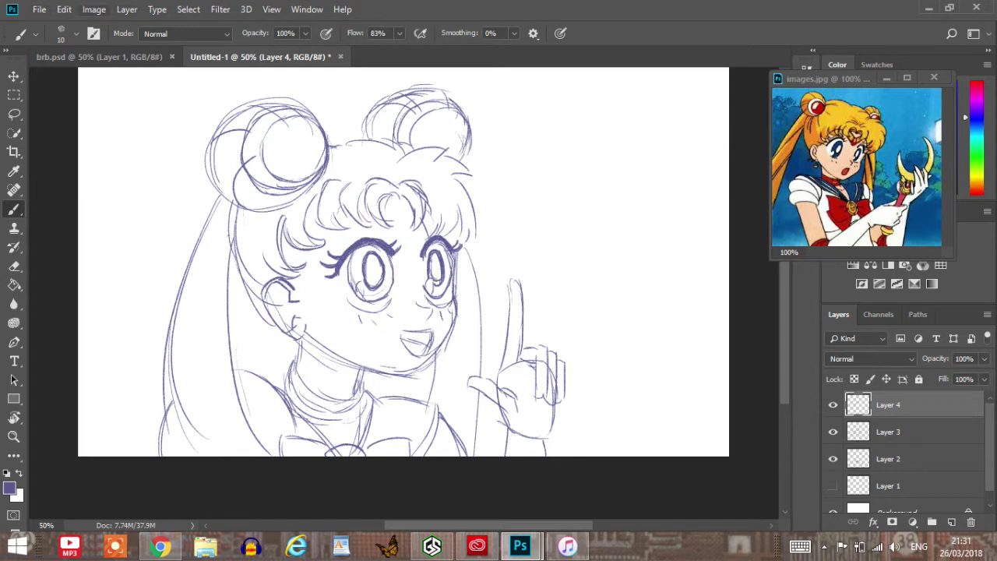
Mirror the canvas horizontally to check the bun ornaments, and undo the flip.
left_click(93, 9)
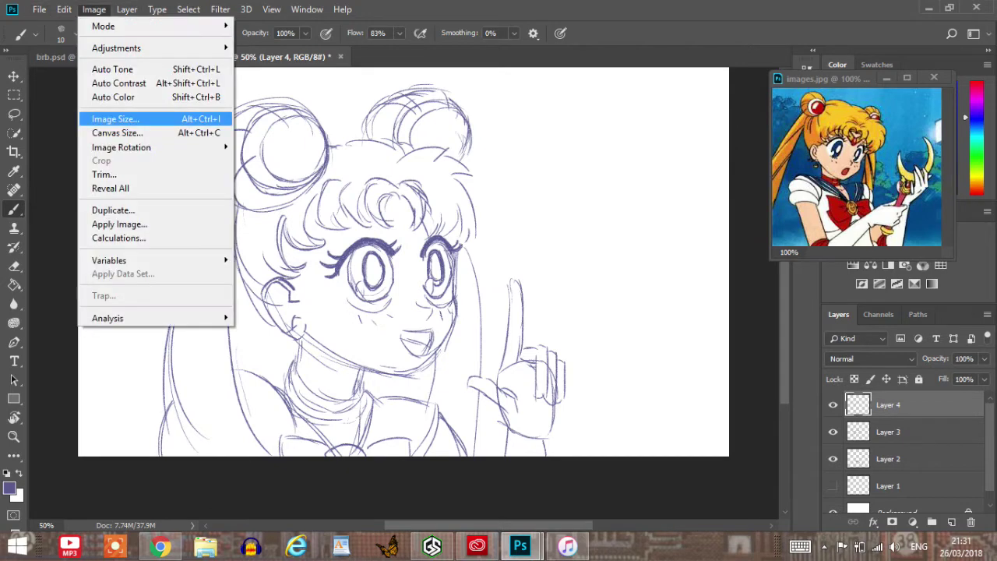
mouse_move(125, 148)
left_click(287, 210)
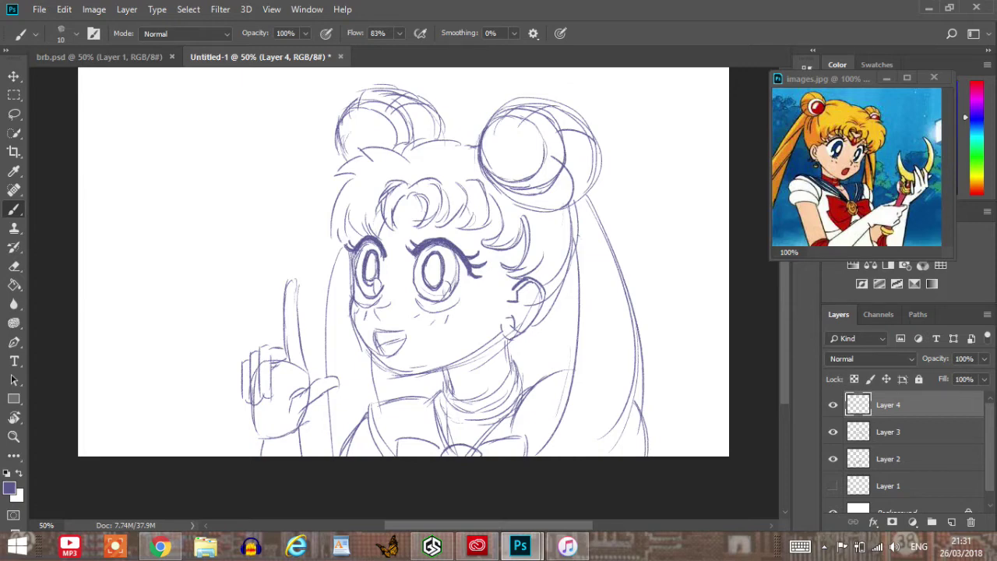
key("ctrl+z")
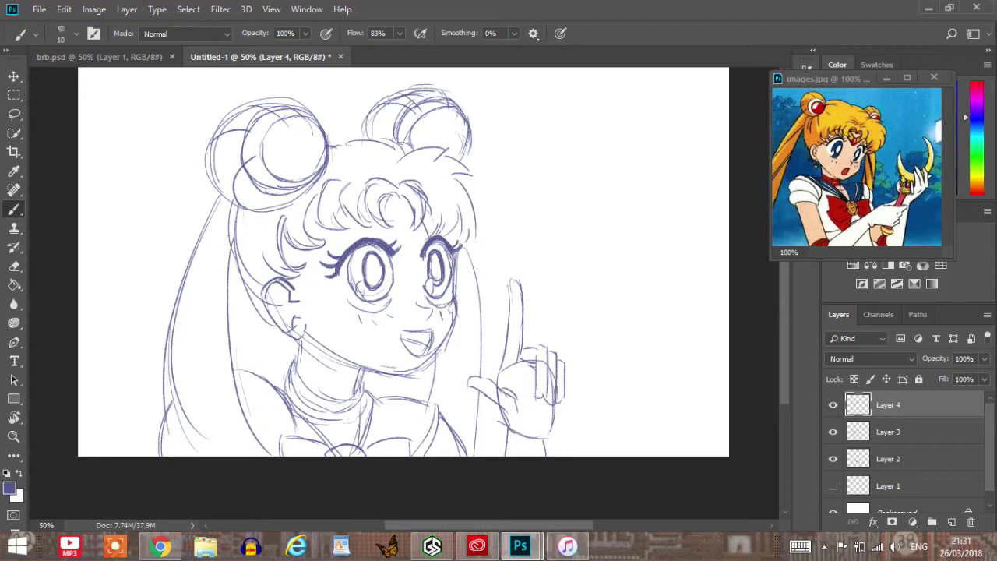
Create a new layer and hatch shading on the neck under the jaw and inside the ear.
left_click(951, 521)
mouse_move(304, 340)
left_mouse_down()
mouse_move(298, 380)
mouse_move(312, 346)
left_mouse_up()
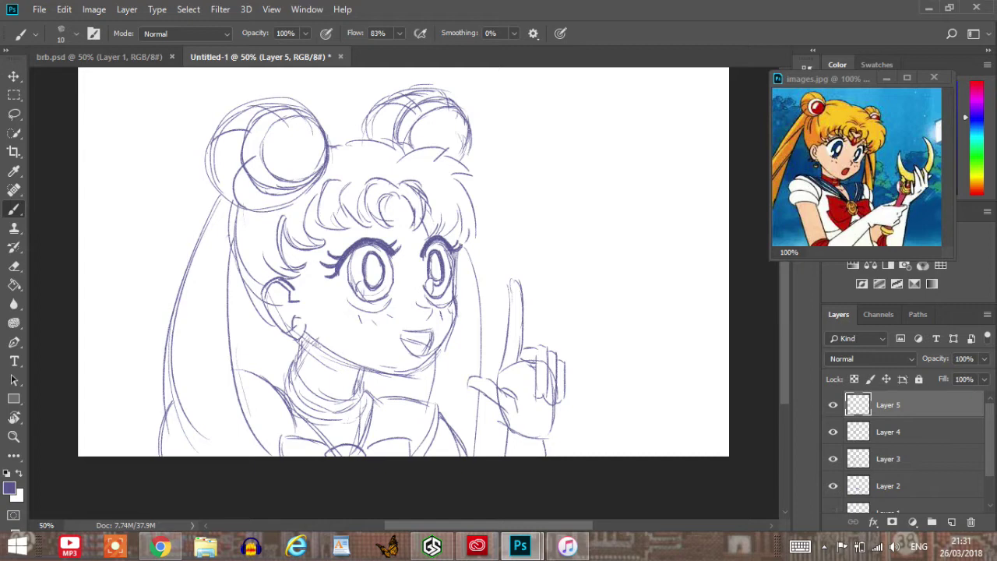
left_click_drag(302, 363, 316, 345)
mouse_move(293, 376)
left_mouse_down()
mouse_move(314, 338)
mouse_move(327, 352)
left_mouse_up()
mouse_move(285, 286)
left_mouse_down()
mouse_move(279, 300)
mouse_move(297, 308)
mouse_move(265, 294)
mouse_move(273, 292)
left_mouse_up()
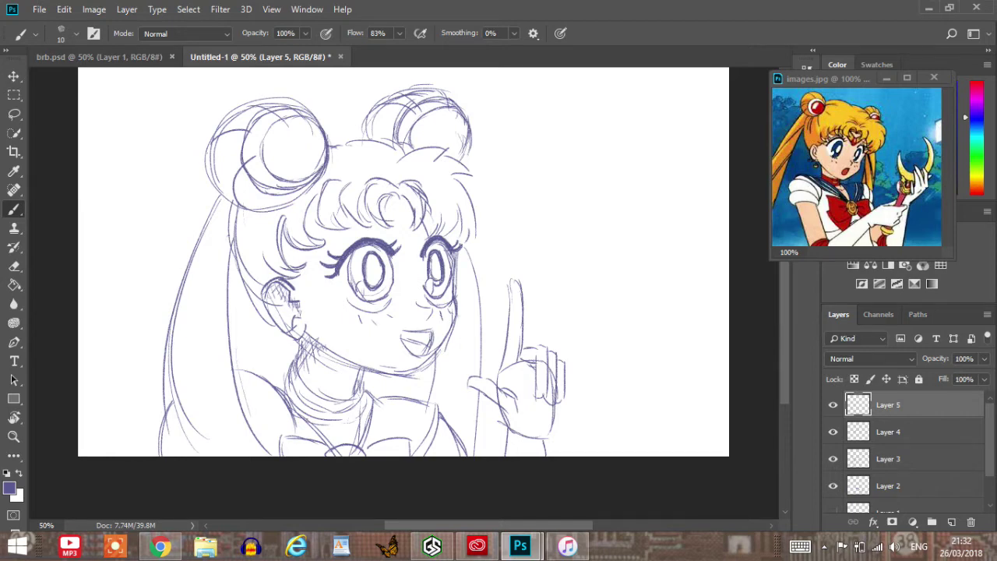
Add hair strands below the near bun and around the parting above the fringe on Layer 4.
left_click(889, 432)
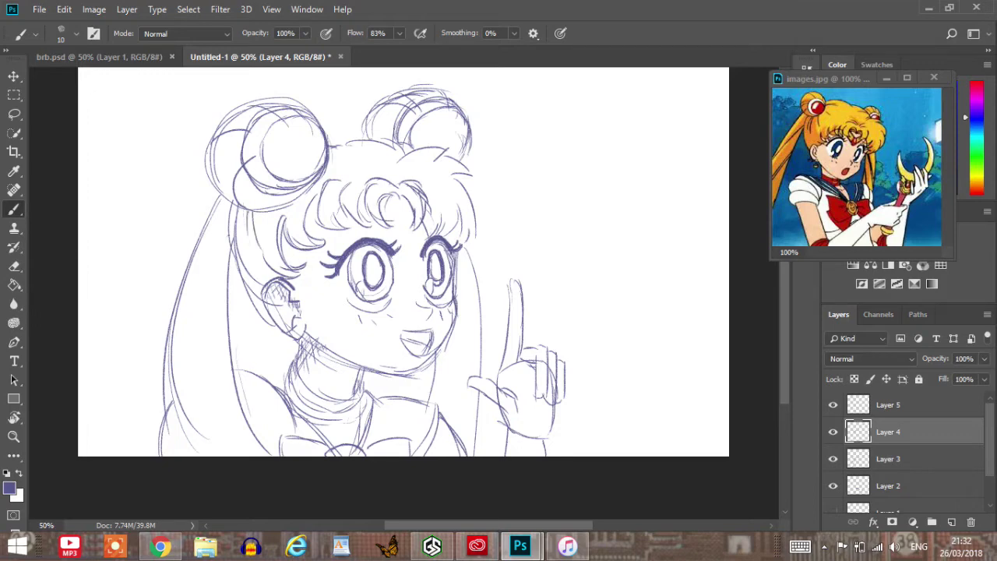
left_click_drag(259, 209, 265, 234)
mouse_move(327, 153)
left_mouse_down()
mouse_move(358, 148)
mouse_move(389, 171)
left_mouse_up()
left_click_drag(359, 175, 389, 173)
Sketch long flowing strands down the near ponytail on Layer 4.
left_click_drag(231, 247, 170, 384)
left_click_drag(233, 246, 179, 387)
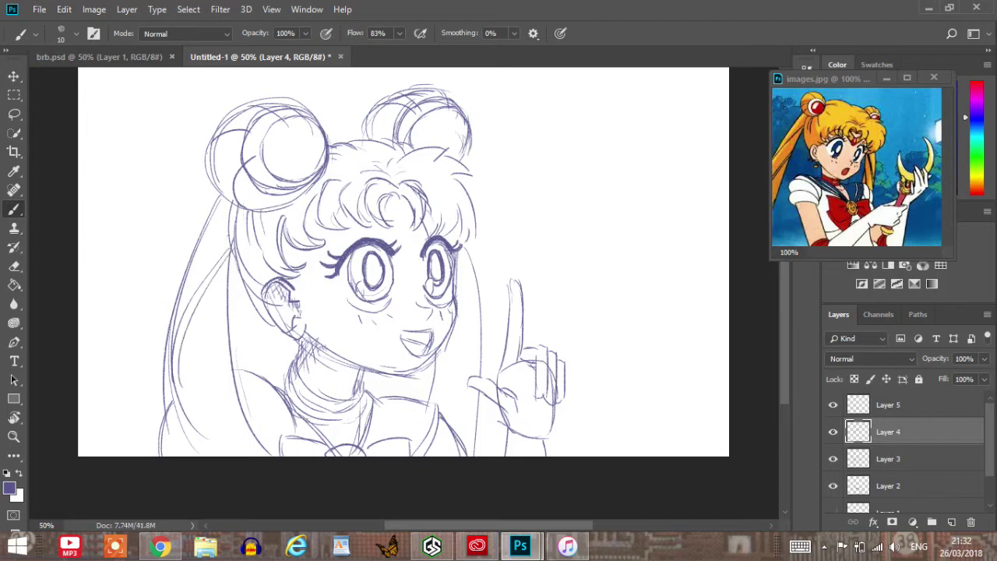
left_click_drag(230, 332, 224, 435)
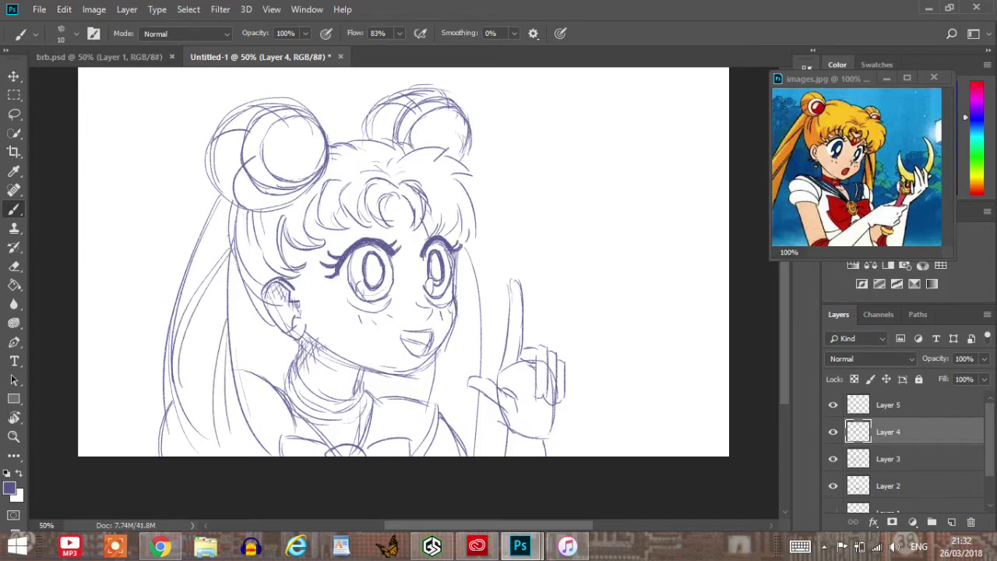
Sketch long curved strands down the far ponytail beside the face and collar.
left_click_drag(476, 286, 466, 355)
left_click_drag(477, 287, 459, 372)
left_click_drag(474, 303, 457, 379)
left_click_drag(438, 352, 459, 450)
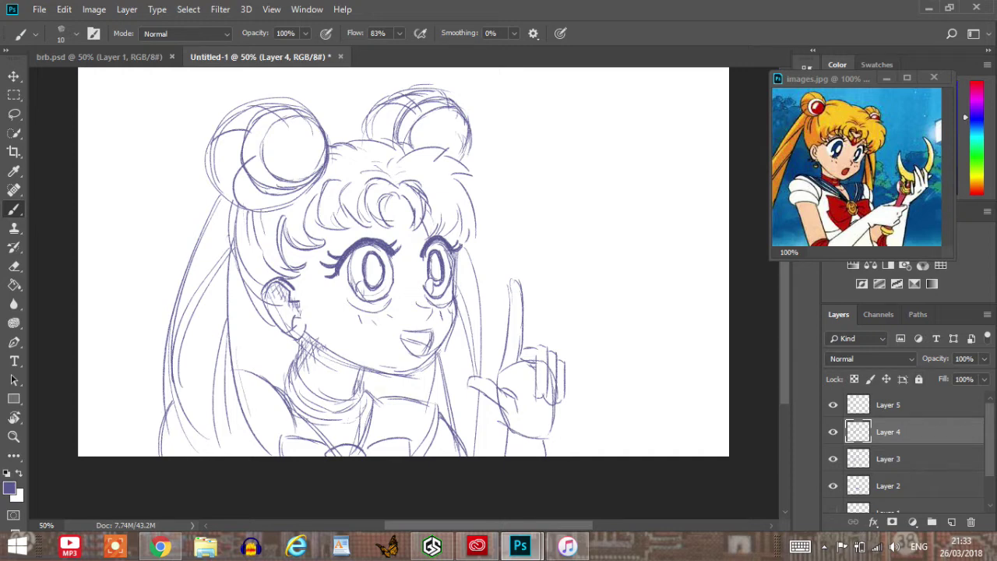
Switch Layer 3 and Layer 2 off and on to examine which strokes each one holds.
left_click(889, 405)
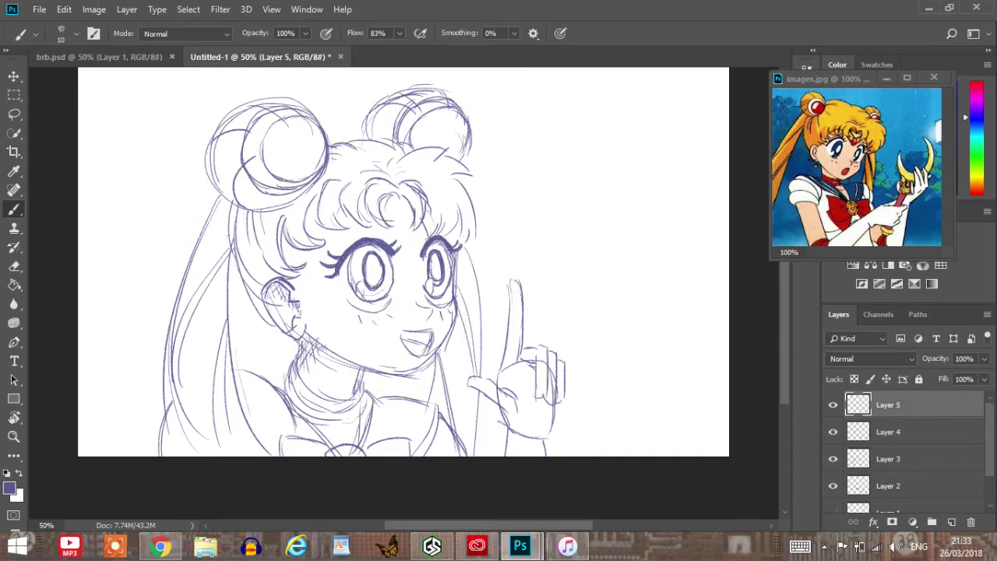
left_click(888, 432)
left_click(889, 459)
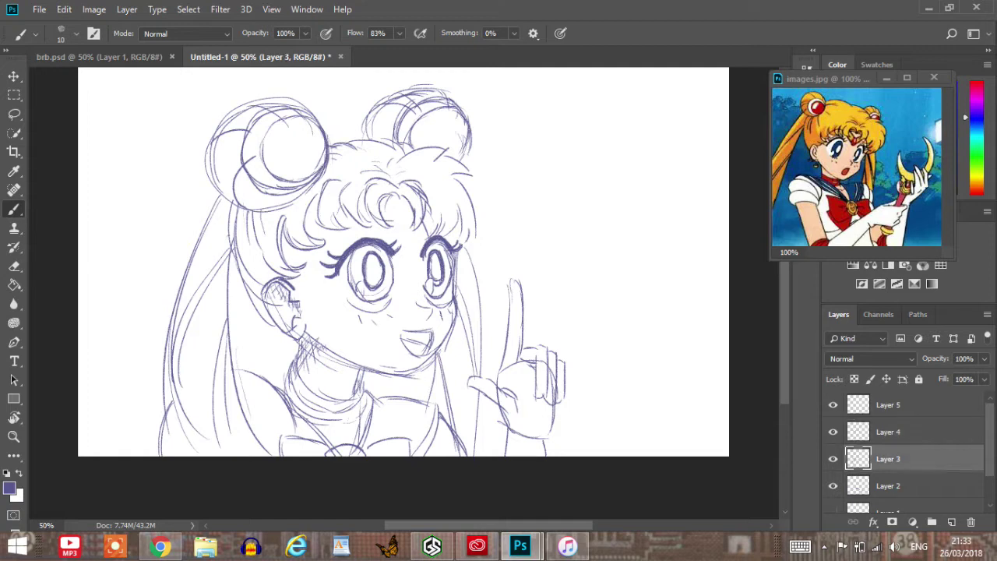
left_click(833, 459)
left_click(833, 459)
left_click(833, 485)
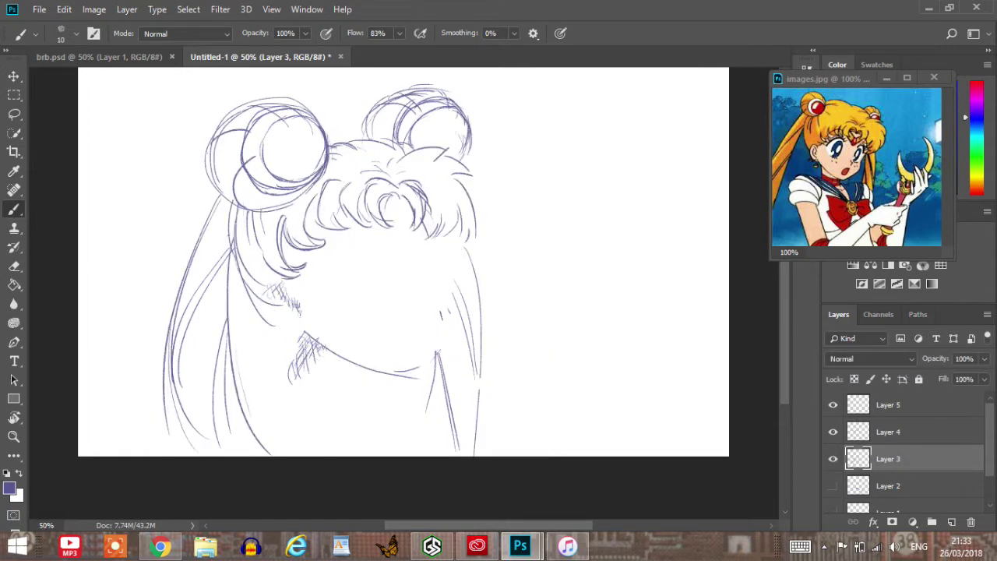
left_click(833, 486)
left_click(889, 485)
left_click(888, 459)
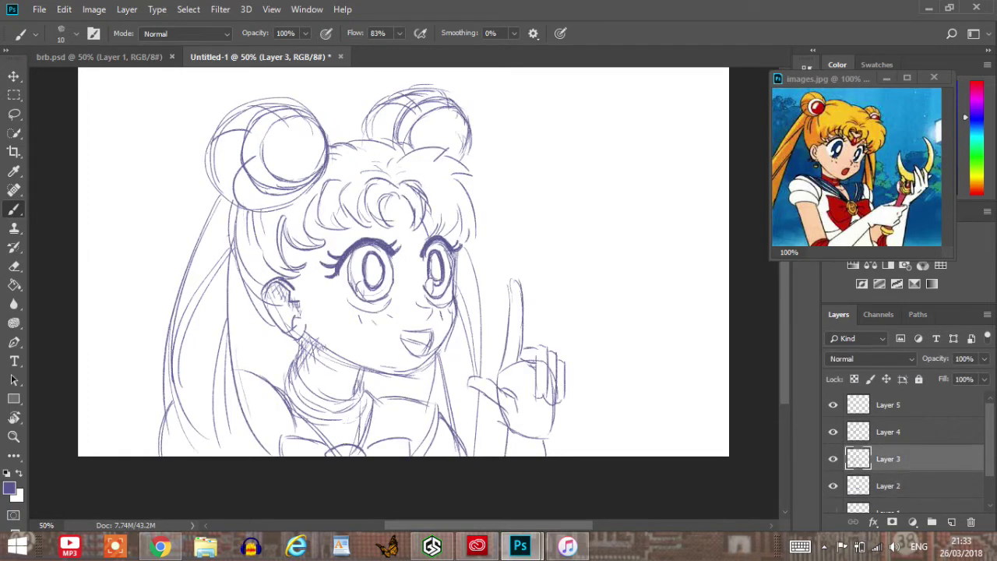
left_click(833, 459)
left_click(833, 459)
left_click(833, 486)
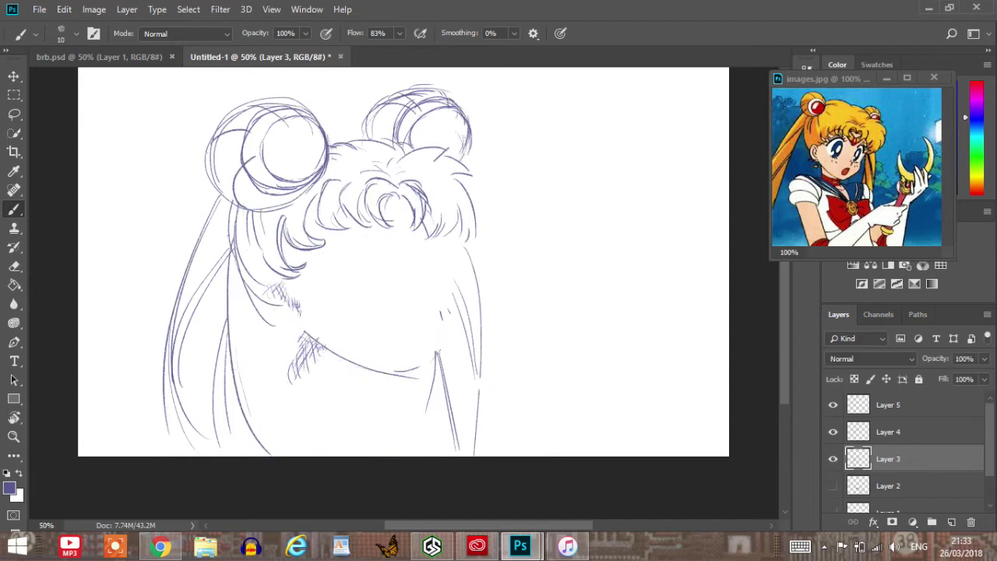
left_click(833, 486)
Draw curved eyebrows above both eyes on Layer 2.
left_click(889, 486)
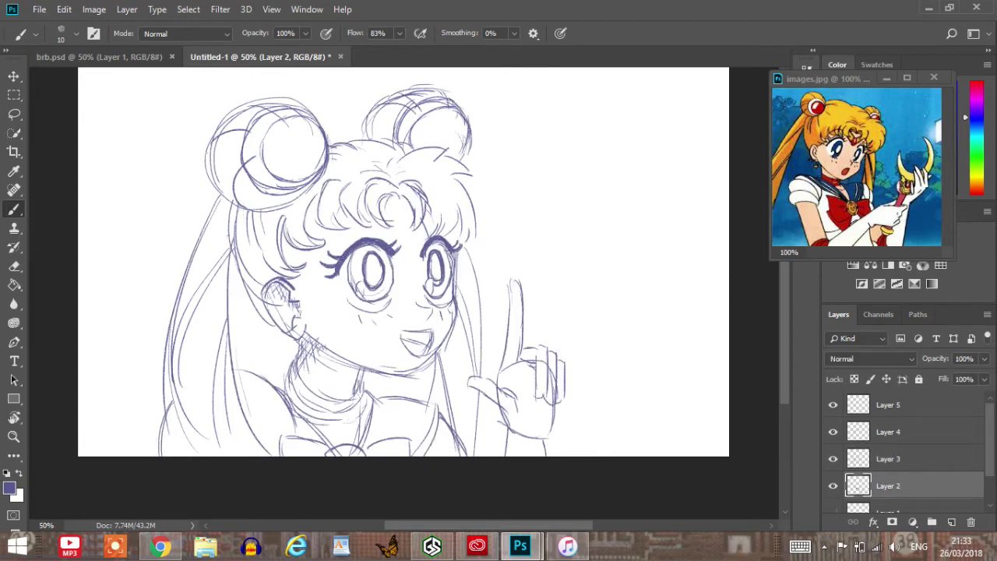
mouse_move(326, 242)
left_mouse_down()
mouse_move(379, 210)
mouse_move(394, 219)
mouse_move(334, 227)
mouse_move(386, 210)
mouse_move(458, 230)
left_mouse_up()
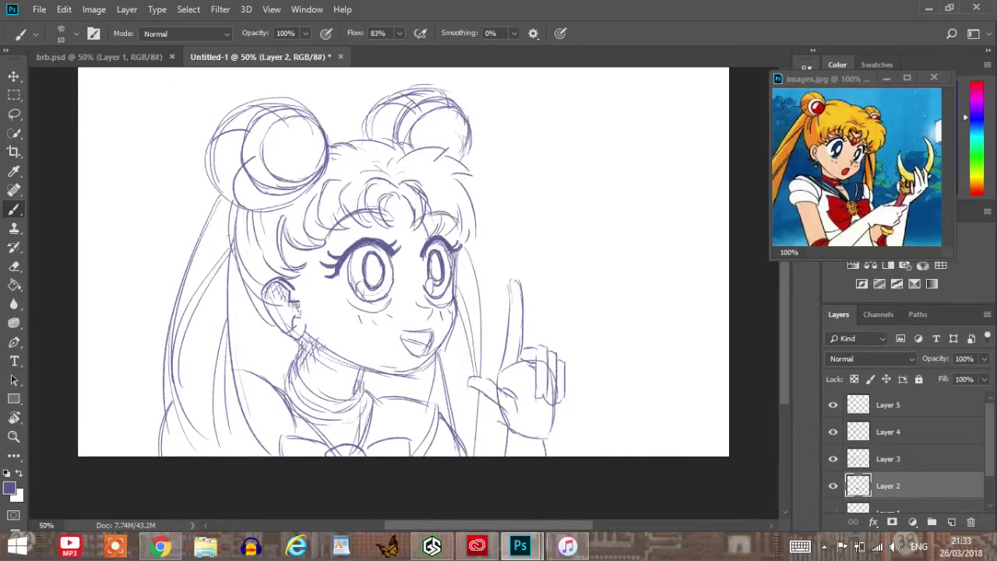
left_click_drag(327, 235, 346, 218)
Flip the canvas horizontally to check the face with its eyebrows, and undo the flip.
left_click(94, 9)
mouse_move(156, 147)
left_click(288, 210)
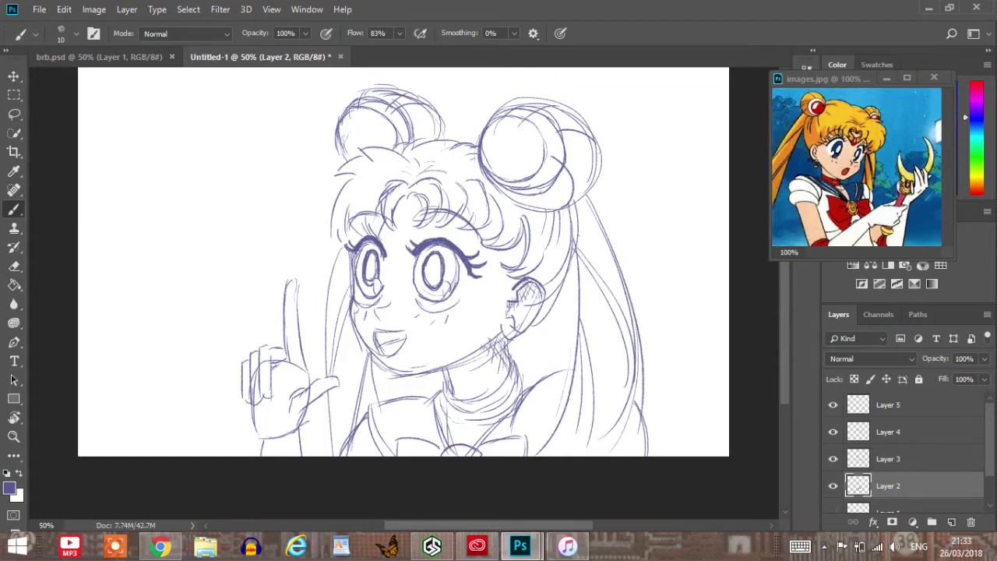
key("ctrl+z")
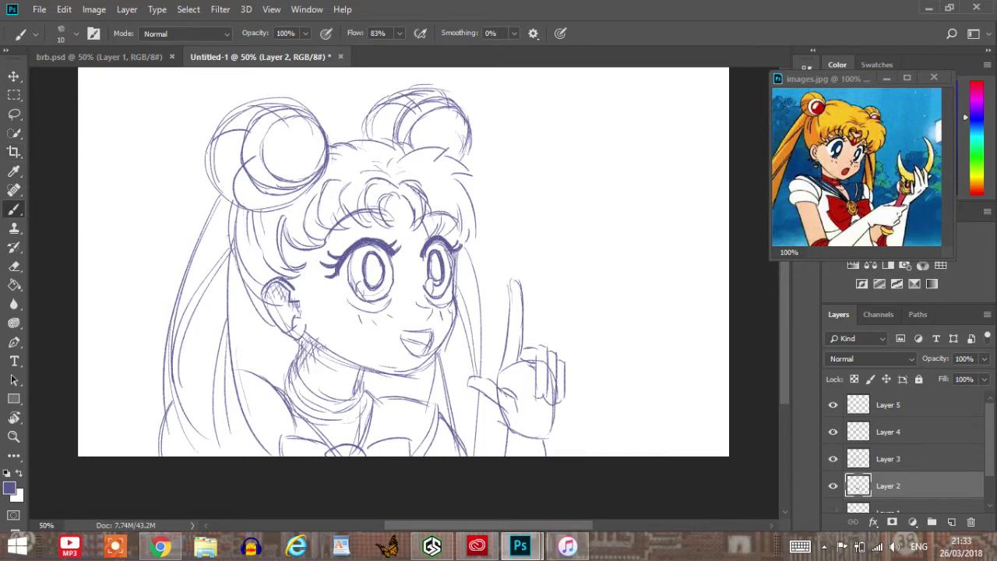
Identify the hair layer and sketch an outer fringe lock curving down past the far eye on Layer 3.
left_click(888, 459)
left_click(888, 432)
left_click(833, 432)
left_click(833, 432)
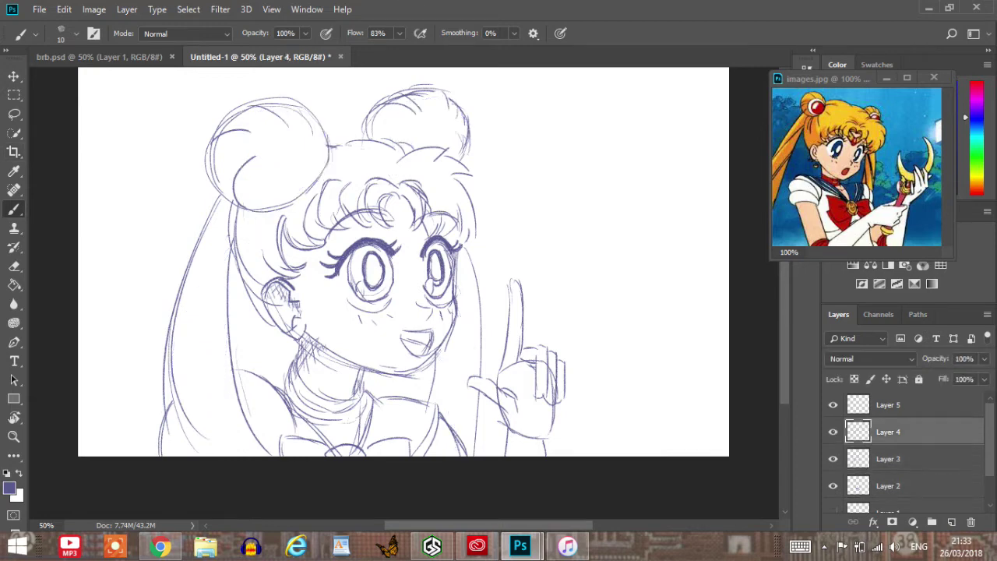
left_click(833, 459)
left_click(833, 459)
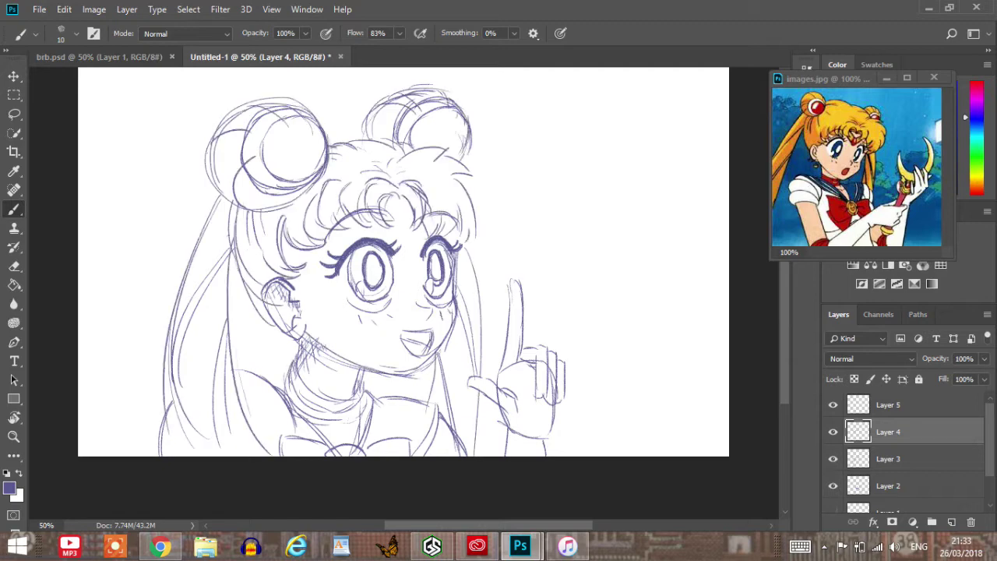
key("alt+bracketleft")
left_click_drag(452, 154, 495, 182)
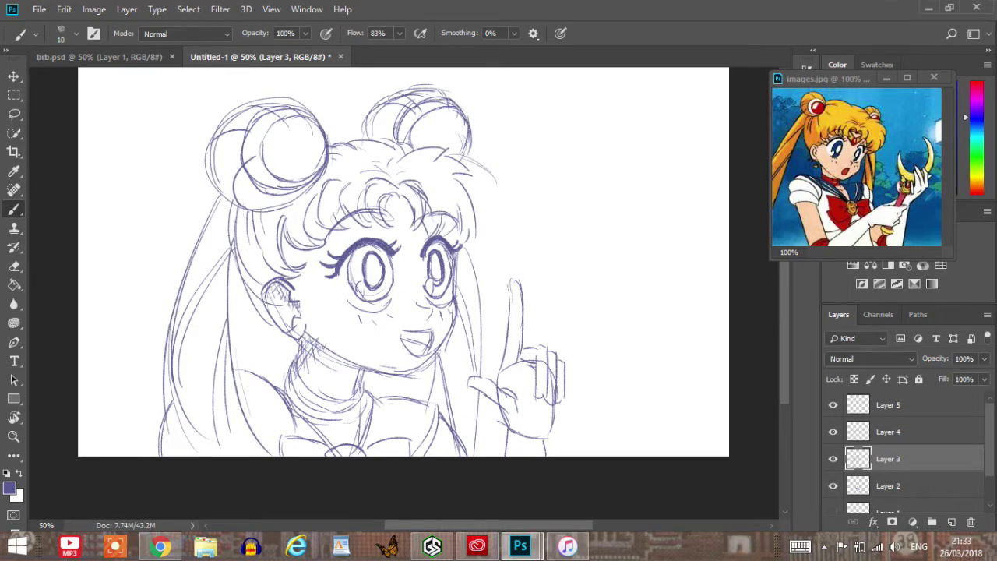
mouse_move(448, 157)
left_mouse_down()
mouse_move(494, 193)
mouse_move(490, 243)
mouse_move(475, 239)
left_mouse_up()
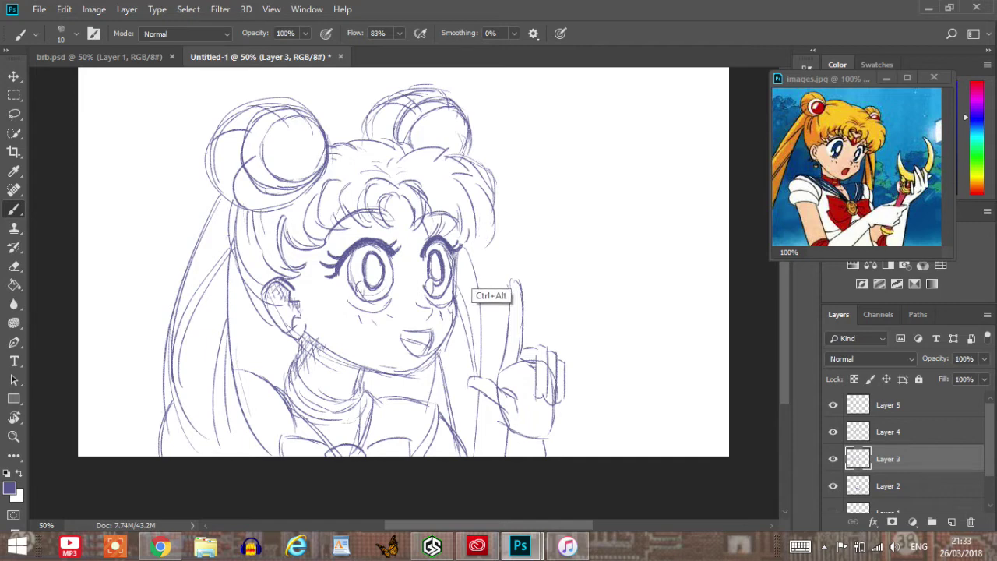
mouse_move(491, 231)
left_mouse_down()
mouse_move(473, 254)
mouse_move(475, 243)
left_mouse_up()
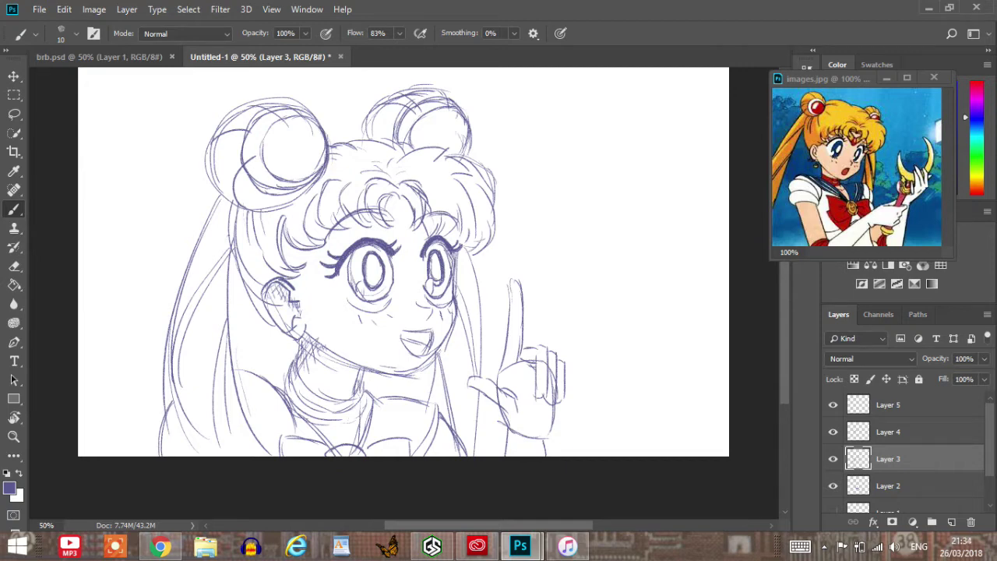
Erase the upper outline of the far-side fringe and redraw it as a fuller, rounder lock.
key("e")
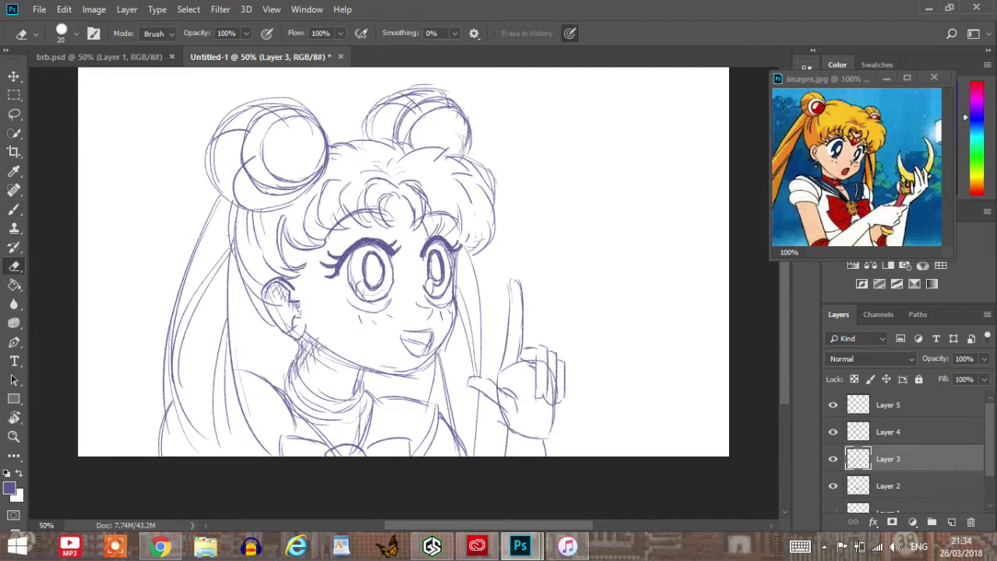
left_click_drag(470, 200, 457, 160)
left_click_drag(489, 216, 482, 165)
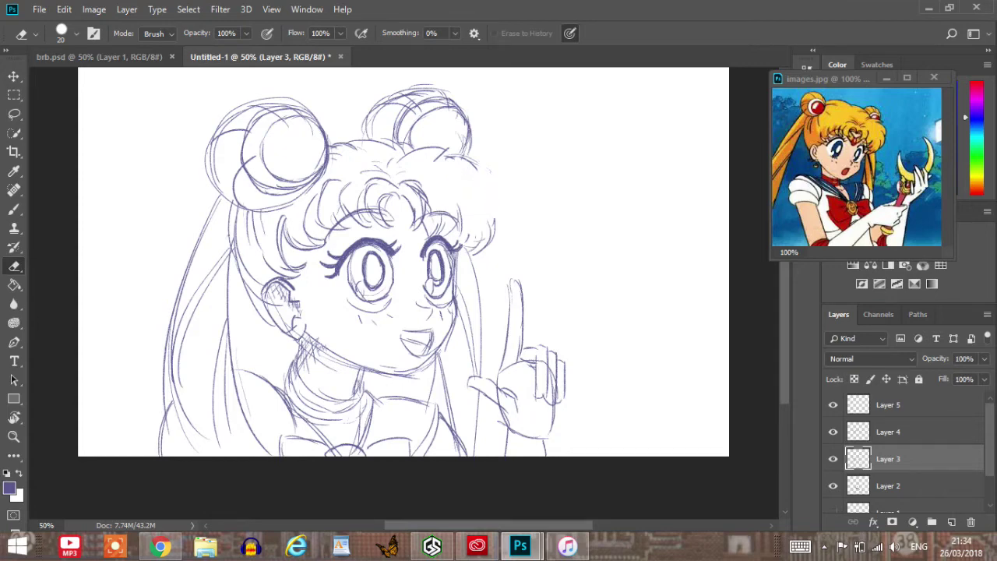
key("b")
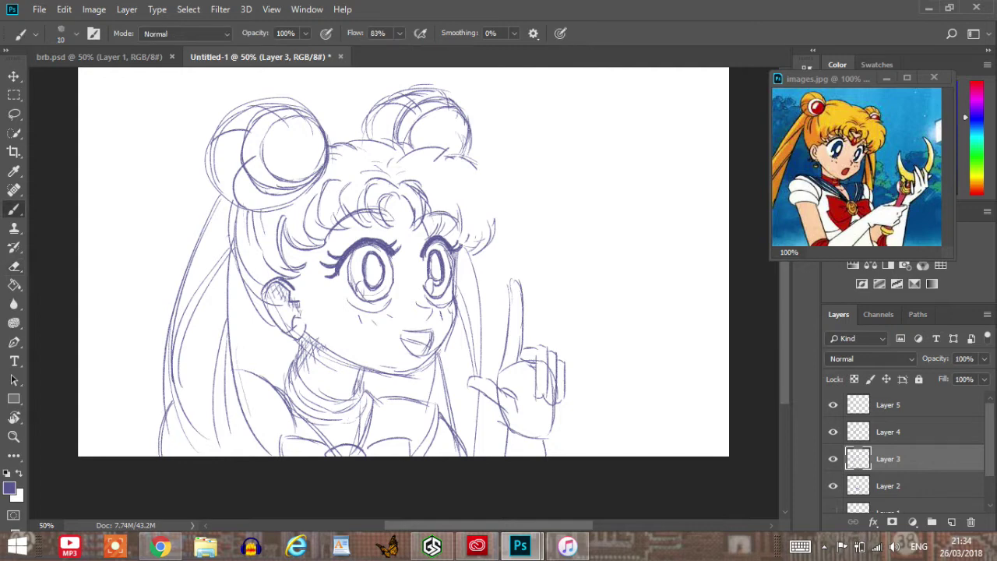
mouse_move(471, 161)
left_mouse_down()
mouse_move(492, 186)
mouse_move(480, 242)
left_mouse_up()
mouse_move(445, 154)
left_mouse_down()
mouse_move(491, 174)
mouse_move(486, 224)
left_mouse_up()
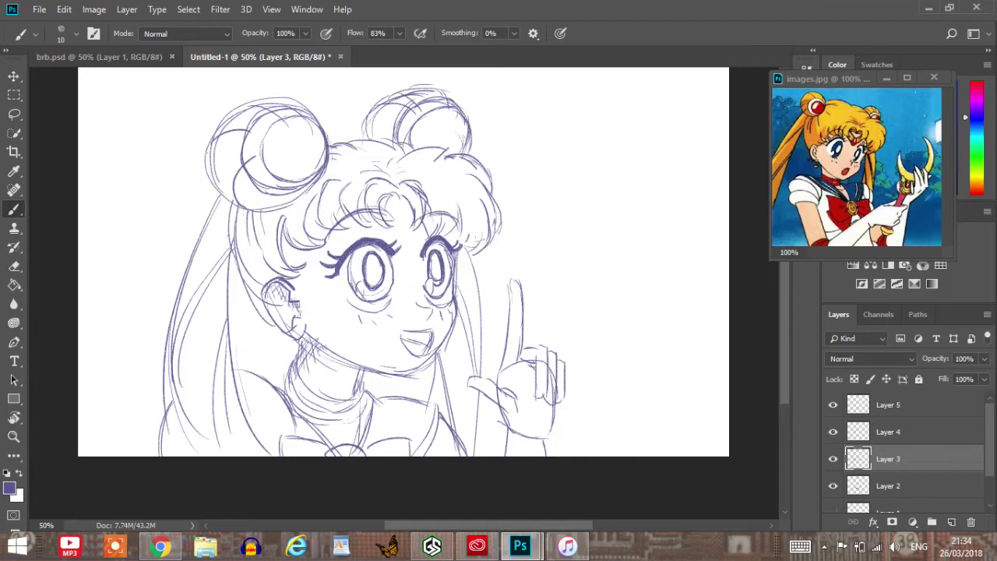
Mirror the canvas horizontally to examine the reshaped fringe and restore the original orientation.
left_click(94, 9)
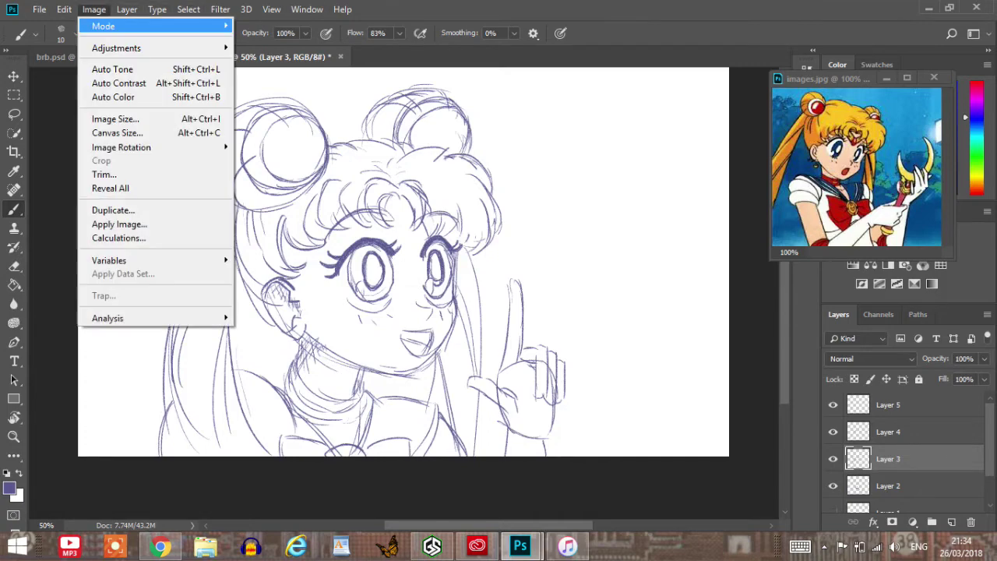
mouse_move(121, 147)
left_click(284, 209)
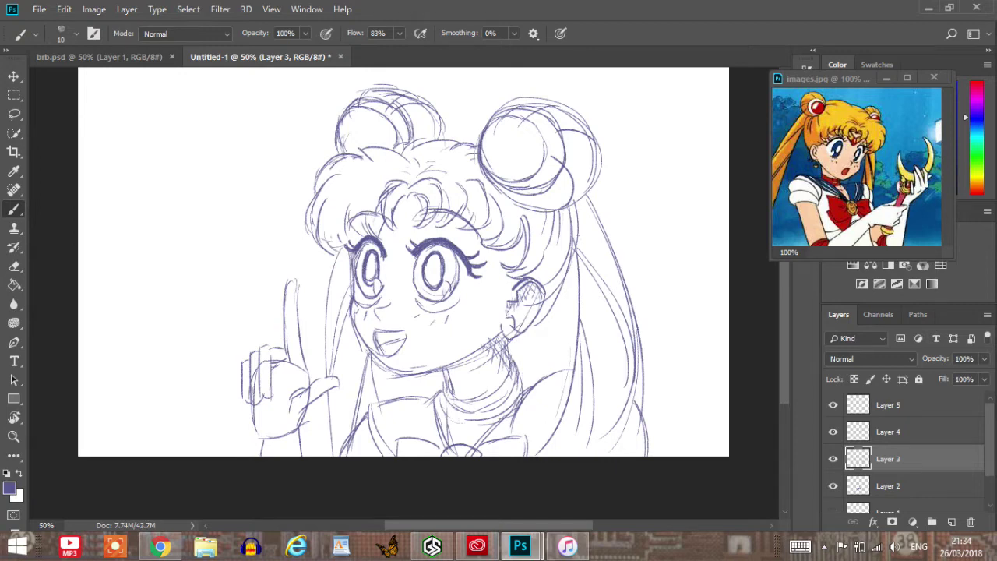
key("ctrl+z")
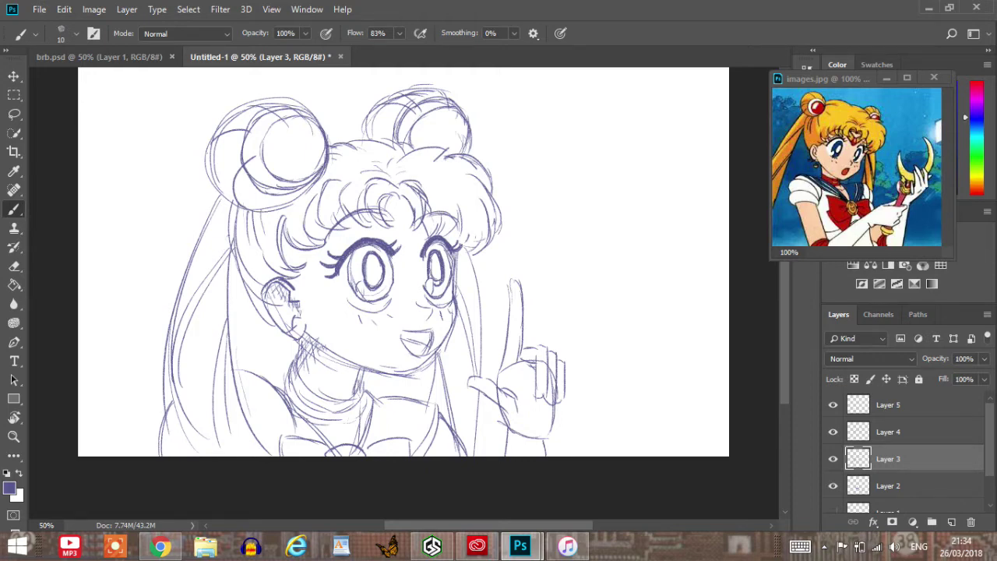
key("ctrl+shift+h")
key("ctrl+shift+h")
Draw small round highlights low in both irises on Layer 2.
left_click(888, 486)
left_click(833, 486)
left_click(833, 486)
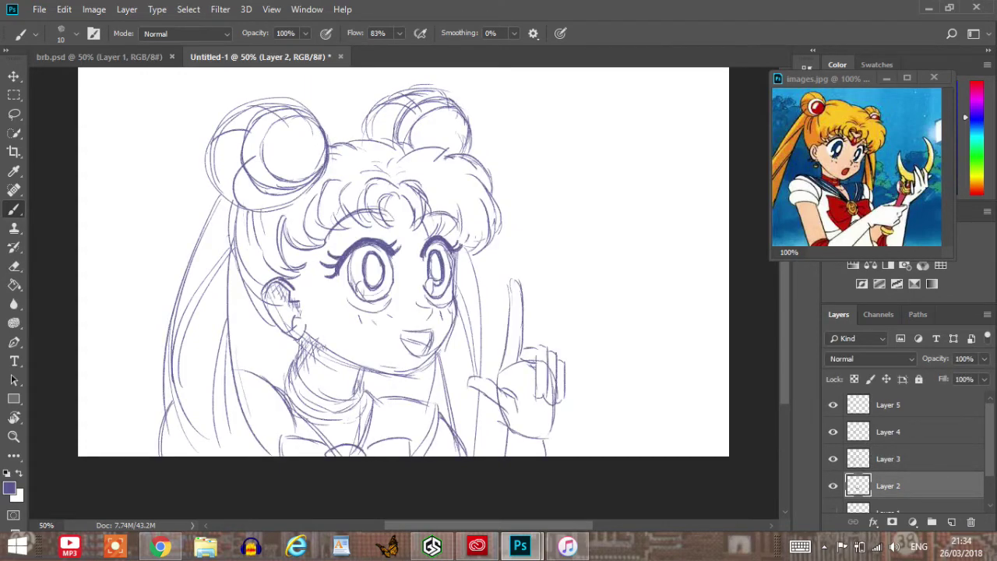
mouse_move(353, 294)
left_mouse_down()
mouse_move(364, 280)
mouse_move(362, 298)
left_mouse_up()
mouse_move(424, 285)
left_mouse_down()
mouse_move(430, 277)
mouse_move(435, 293)
left_mouse_up()
mouse_move(425, 286)
left_mouse_down()
mouse_move(430, 279)
mouse_move(435, 293)
left_mouse_up()
key("ctrl+z")
Toggle the visibility of Layer 3 and Layer 5 to examine which hair and shading strokes they contain.
key("e")
left_click(888, 459)
left_click(833, 459)
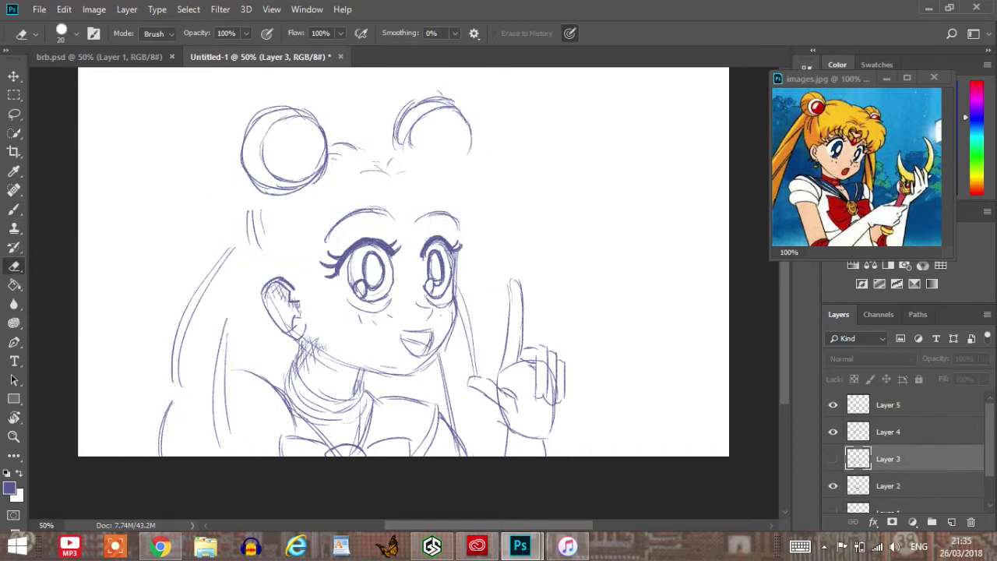
left_click(833, 459)
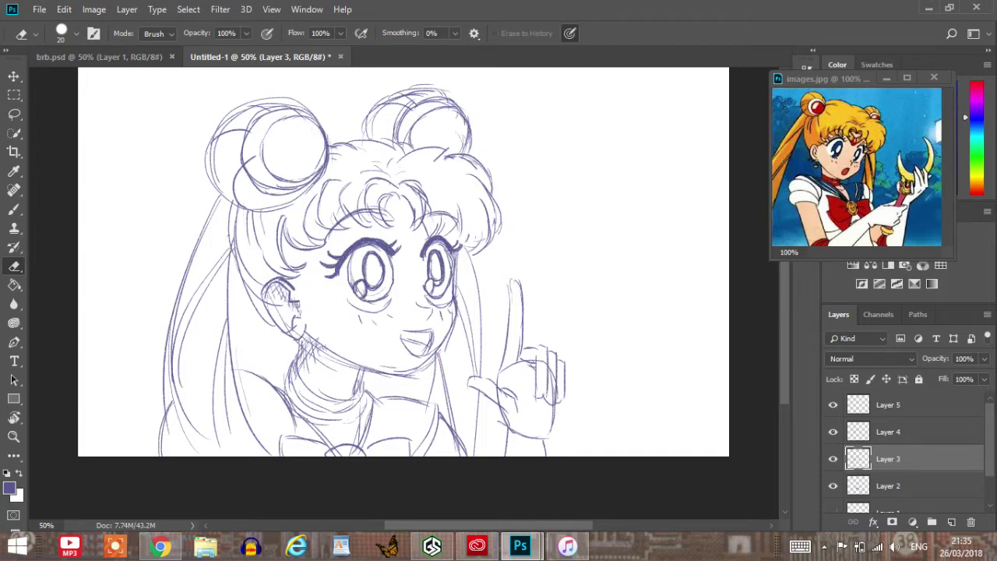
key("alt+bracketright")
key("alt+bracketright")
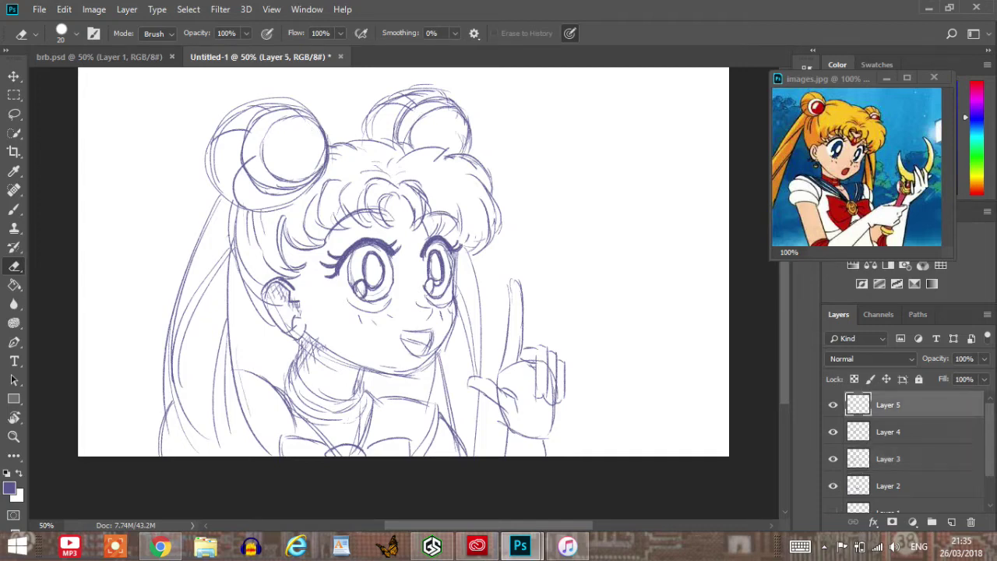
key("ctrl+comma")
key("ctrl+comma")
Hatch light shading beside the near eye, under the side fringe lock and inside the central fringe curl on Layer 5.
key("b")
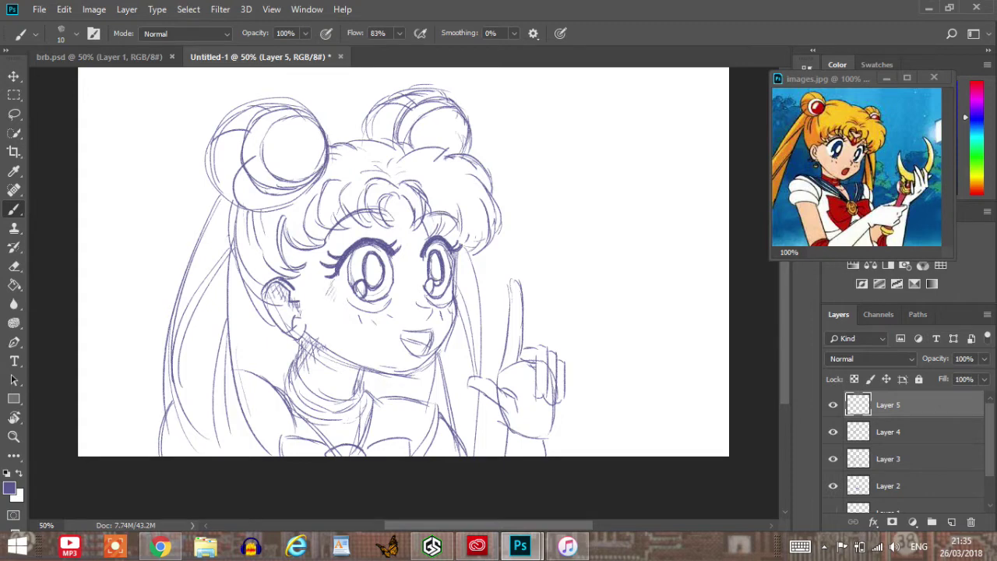
left_click_drag(337, 279, 335, 299)
mouse_move(339, 278)
left_mouse_down()
mouse_move(342, 300)
mouse_move(324, 282)
left_mouse_up()
left_click_drag(295, 247, 289, 265)
mouse_move(299, 251)
left_mouse_down()
mouse_move(296, 265)
mouse_move(288, 253)
left_mouse_up()
mouse_move(404, 196)
left_mouse_down()
mouse_move(393, 208)
mouse_move(403, 213)
left_mouse_up()
Hatch shading on the raised hand's palm, the wrist and the lower end of the near ponytail.
mouse_move(507, 370)
left_mouse_down()
mouse_move(501, 391)
mouse_move(528, 381)
left_mouse_up()
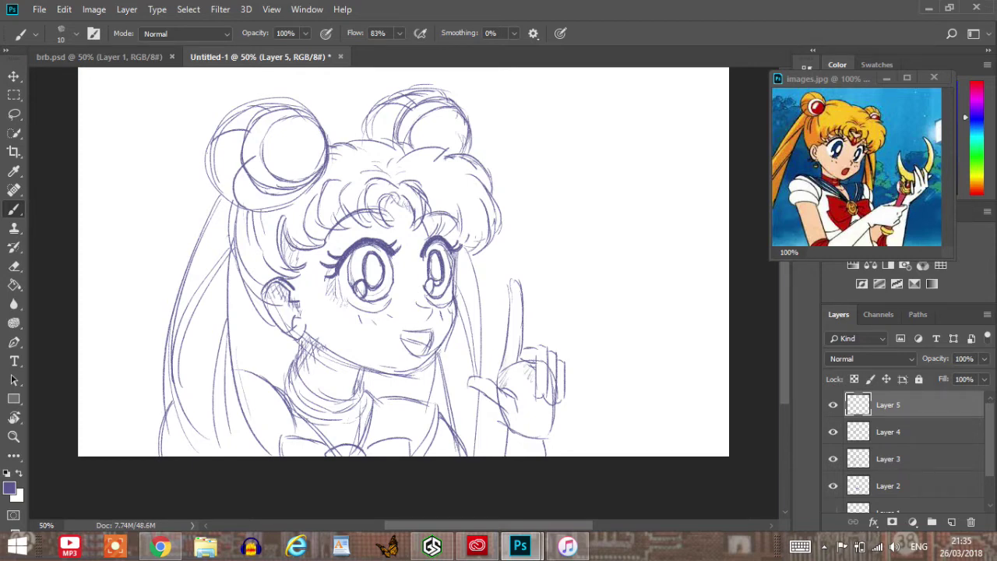
left_click_drag(513, 434, 507, 456)
left_click_drag(174, 406, 163, 439)
left_click_drag(174, 416, 166, 456)
left_click_drag(179, 428, 173, 456)
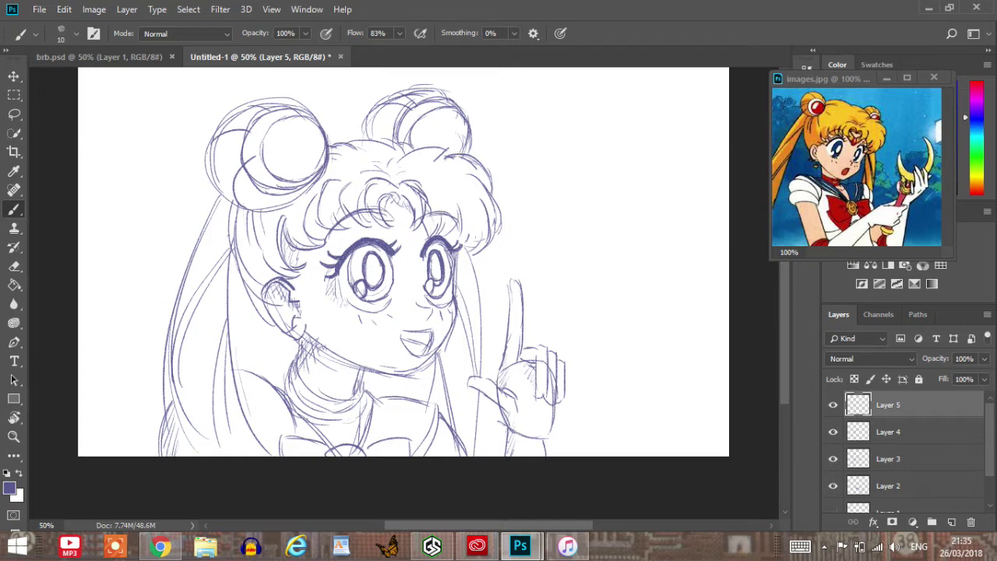
Erase the overlapping construction curve across the palm and folded fingers on Layer 2.
left_click(889, 431)
left_click(888, 459)
left_click(833, 459)
left_click(833, 459)
left_click(833, 486)
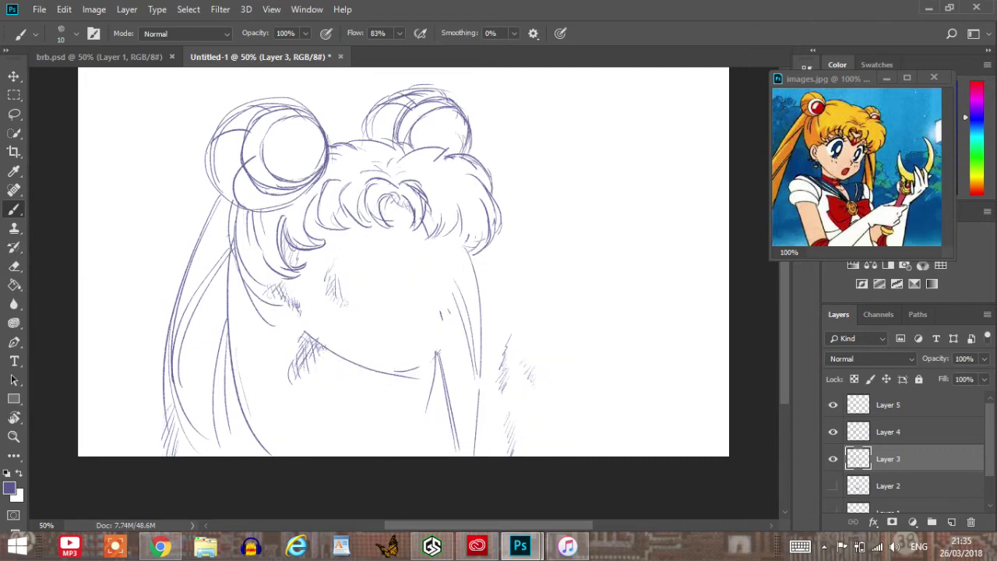
left_click(833, 485)
left_click(888, 485)
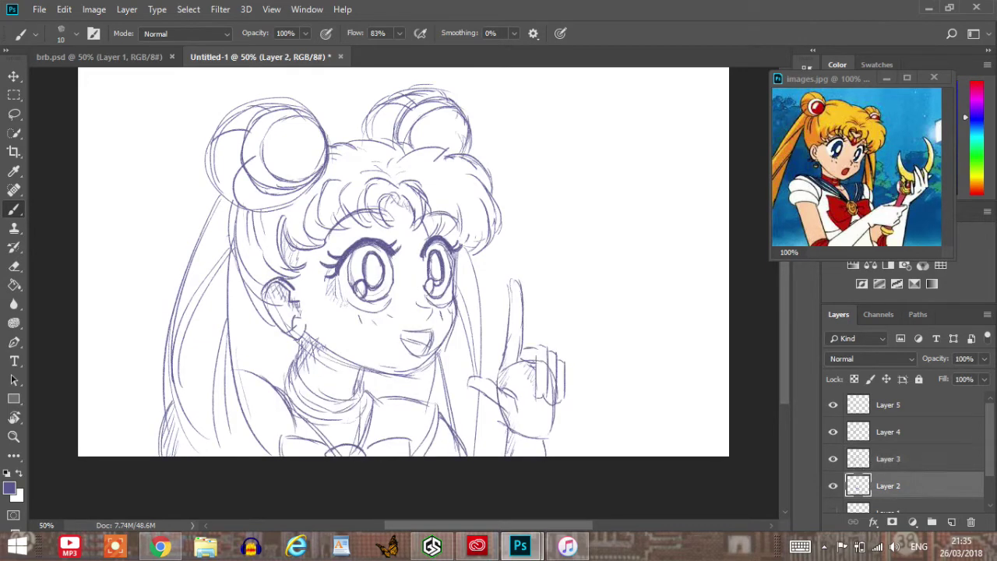
key("e")
left_click_drag(512, 365, 551, 379)
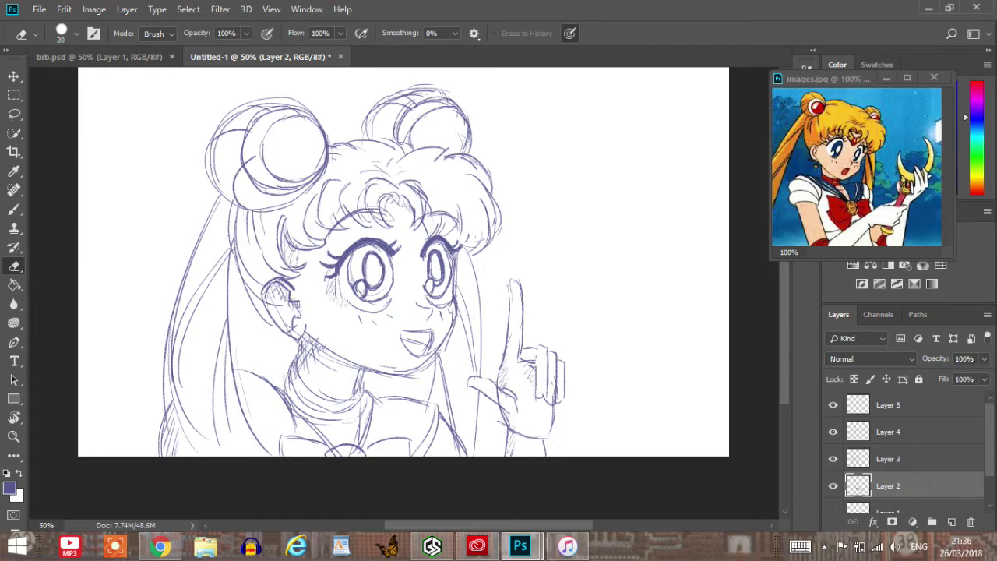
Create a new layer directly above Layer 1 and choose the Hard Round brush.
scroll(908, 452, "down", 1)
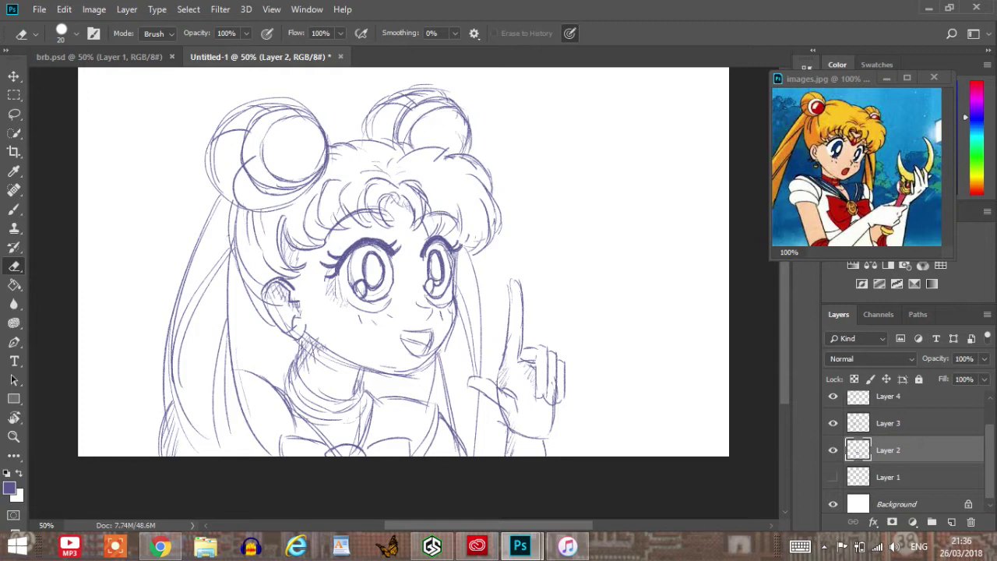
left_click(888, 477)
left_click(954, 522)
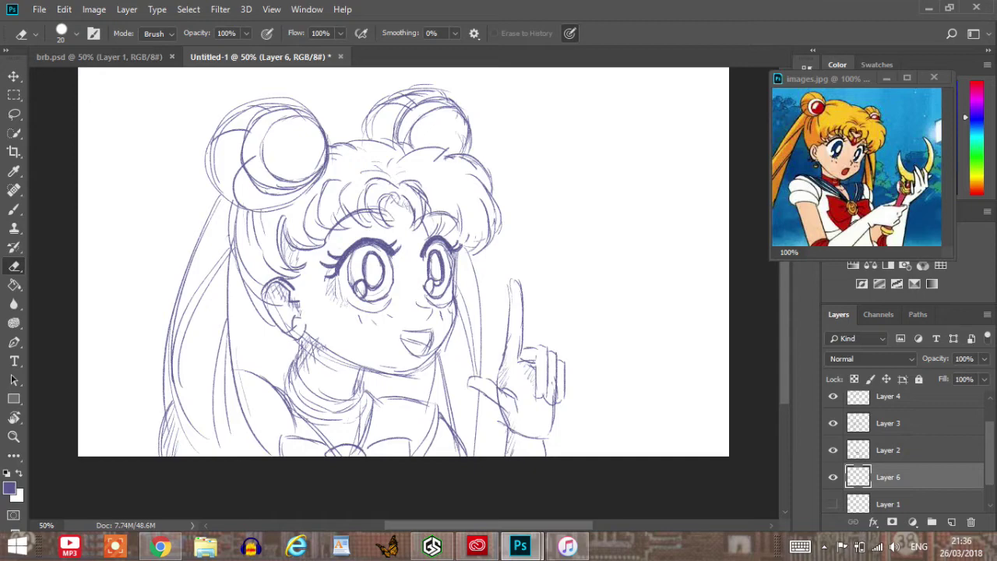
left_click(14, 209)
left_click(76, 33)
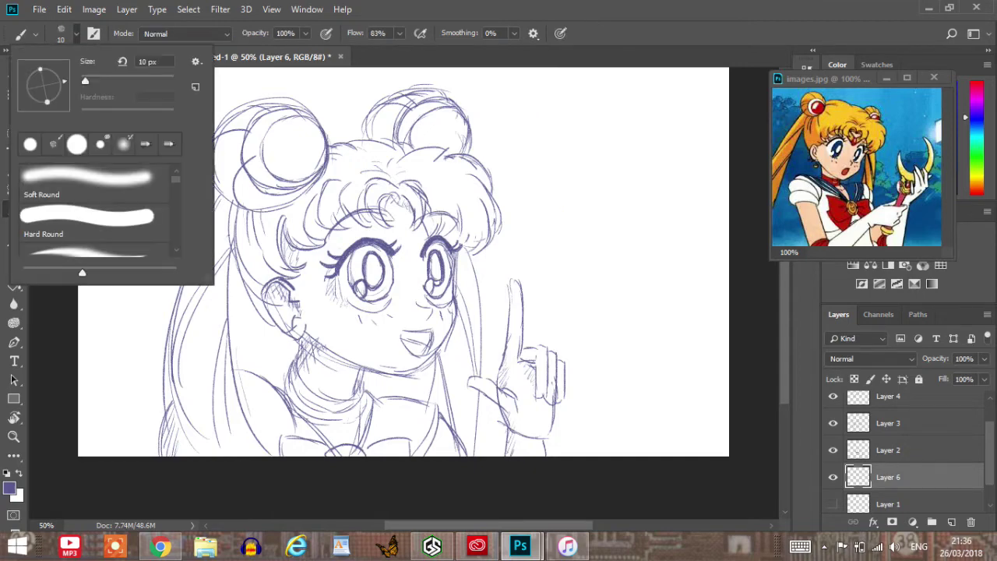
left_click(87, 217)
left_click(94, 223)
key("Return")
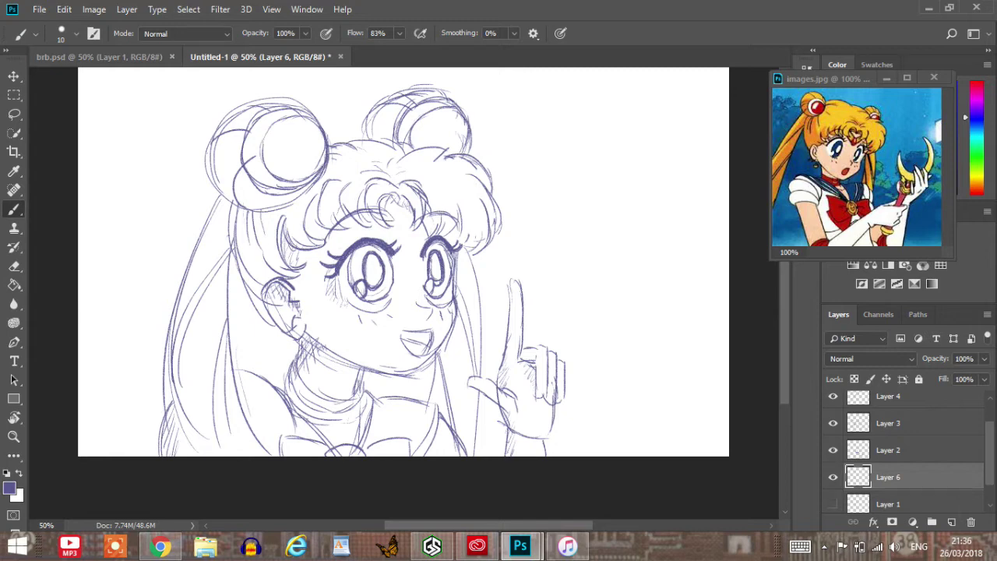
Shift the reference image window clear of the colour picker and mix a pale peach skin colour for the brush.
key("i")
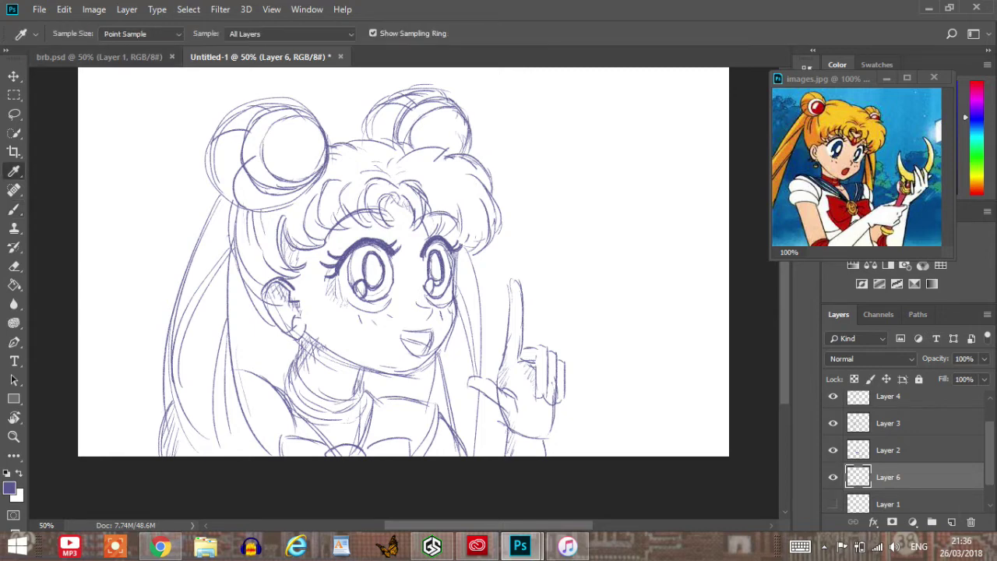
left_click(846, 104)
left_click_drag(857, 78, 859, 198)
mouse_move(896, 129)
left_mouse_down()
mouse_move(899, 83)
mouse_move(909, 91)
left_mouse_up()
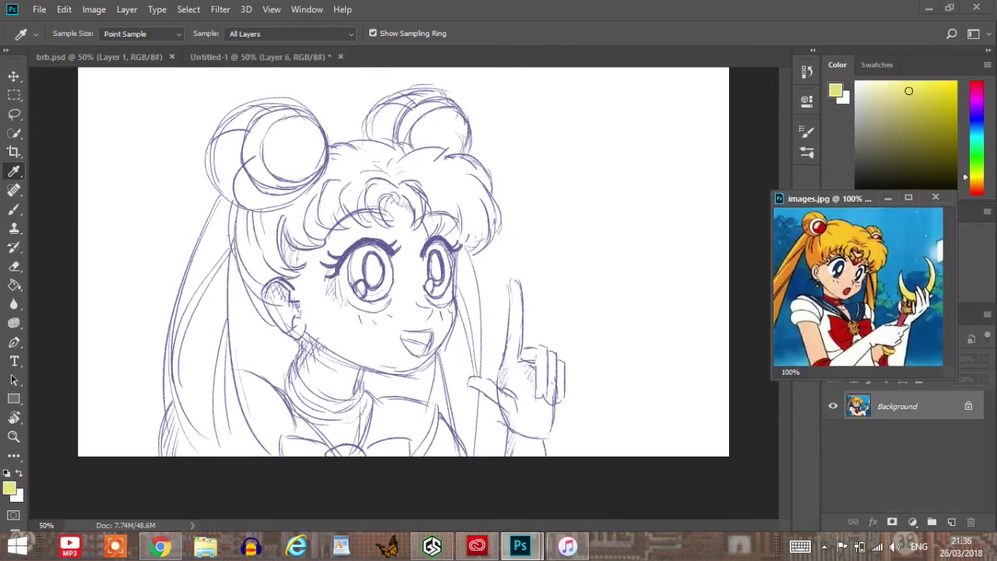
left_click_drag(976, 175, 976, 187)
left_click_drag(900, 90, 890, 81)
left_click_drag(977, 187, 976, 180)
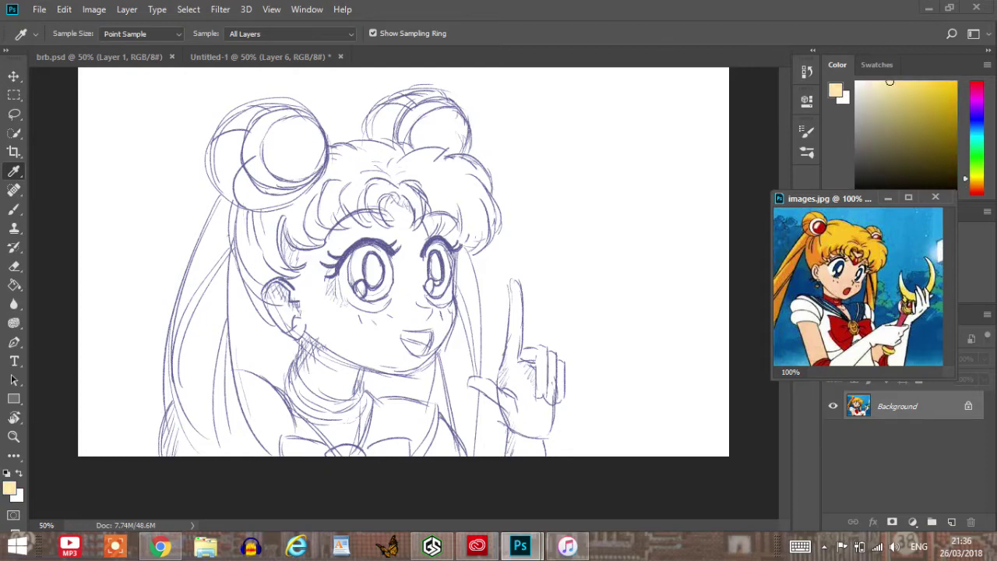
left_click_drag(976, 179, 977, 185)
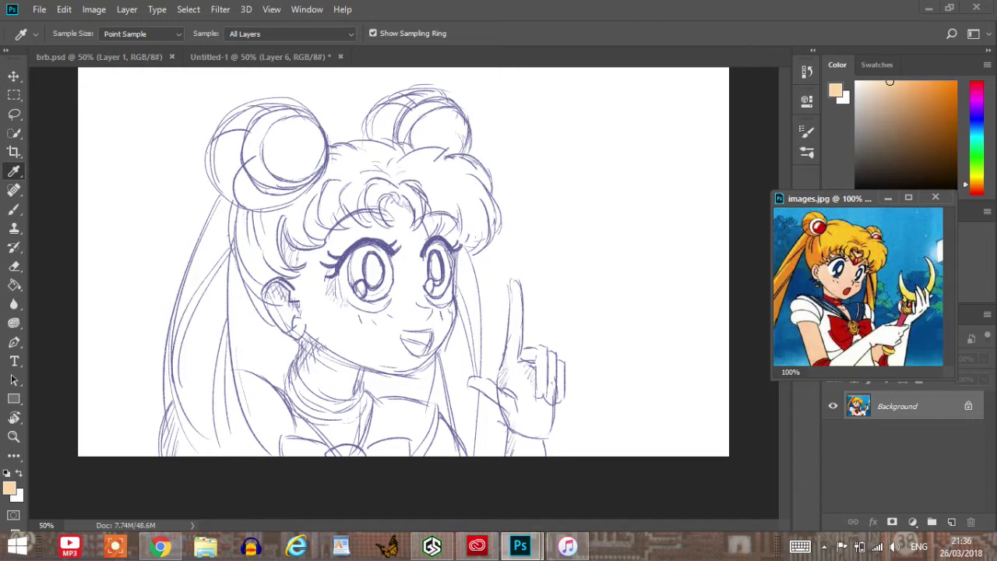
left_click_drag(976, 87, 976, 189)
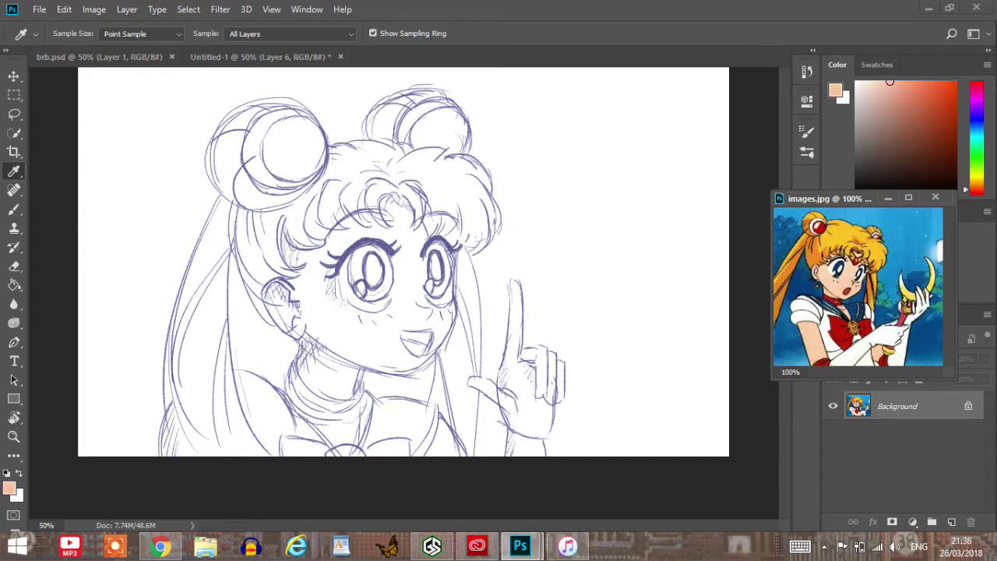
left_click_drag(890, 81, 871, 81)
key("b")
left_click(260, 57)
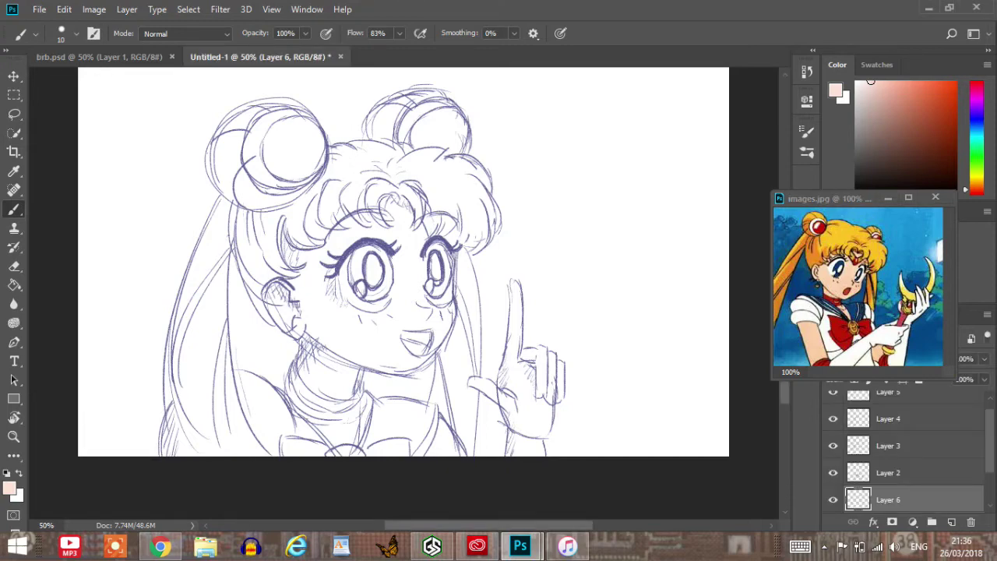
Enlarge the brush to 60 px and block in the near cheek with the peach skin colour on Layer 6.
key("bracketright")
key("bracketright")
key("bracketright")
key("bracketright")
key("bracketright")
mouse_move(331, 321)
left_mouse_down()
mouse_move(343, 360)
mouse_move(328, 319)
mouse_move(378, 343)
mouse_move(396, 332)
mouse_move(327, 315)
left_mouse_up()
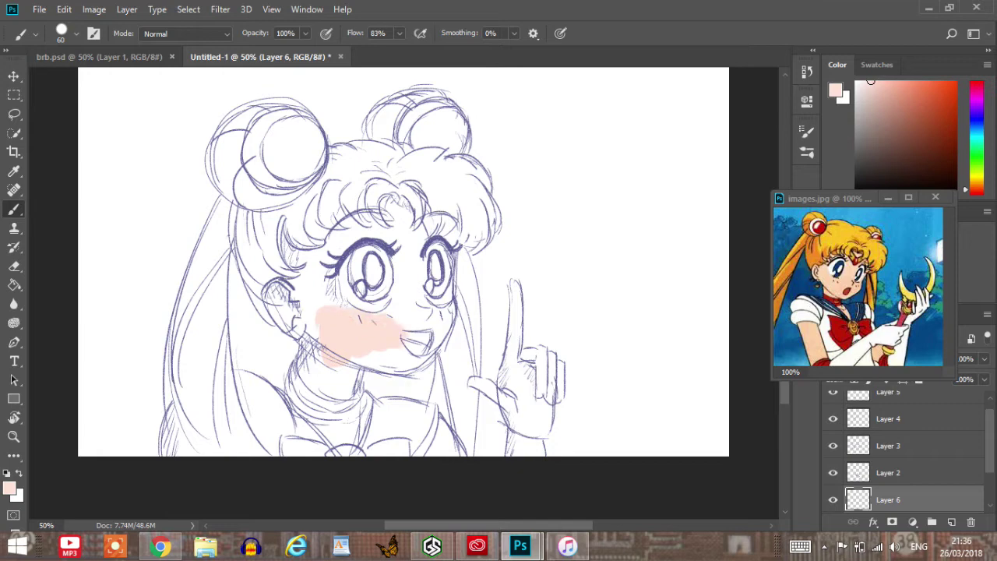
Lighten the peach tone and paint the near cheek, ear, upper neck, temple and forehead up to the fringe.
left_click(862, 82)
left_click(865, 82)
mouse_move(321, 297)
left_mouse_down()
mouse_move(323, 376)
mouse_move(363, 358)
mouse_move(401, 321)
mouse_move(375, 360)
mouse_move(335, 386)
mouse_move(303, 387)
left_mouse_up()
mouse_move(310, 333)
left_mouse_down()
mouse_move(307, 316)
mouse_move(285, 335)
mouse_move(273, 289)
mouse_move(290, 289)
mouse_move(260, 288)
mouse_move(327, 253)
mouse_move(277, 220)
left_mouse_up()
mouse_move(324, 300)
left_mouse_down()
mouse_move(328, 255)
mouse_move(335, 276)
mouse_move(371, 215)
mouse_move(351, 238)
left_mouse_up()
left_click_drag(335, 222, 321, 244)
mouse_move(381, 220)
left_mouse_down()
mouse_move(407, 223)
mouse_move(341, 246)
left_mouse_up()
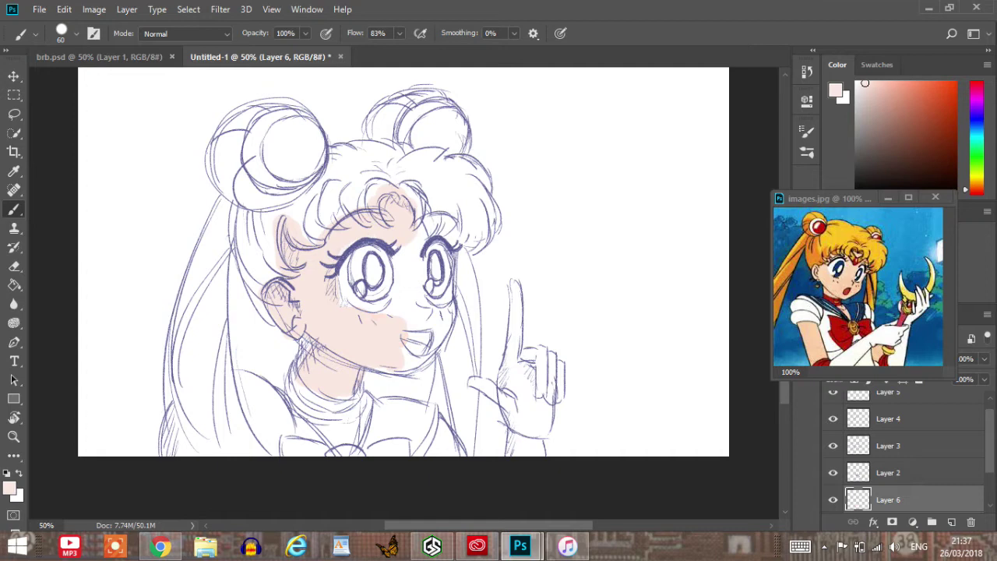
Fill the rest of the face around the nose, mouth and far eye, plus the lower neck, with the skin tone.
mouse_move(399, 234)
left_mouse_down()
mouse_move(396, 313)
mouse_move(425, 360)
mouse_move(400, 371)
left_mouse_up()
mouse_move(430, 319)
left_mouse_down()
mouse_move(421, 365)
mouse_move(428, 312)
mouse_move(418, 244)
mouse_move(427, 215)
mouse_move(435, 221)
left_mouse_up()
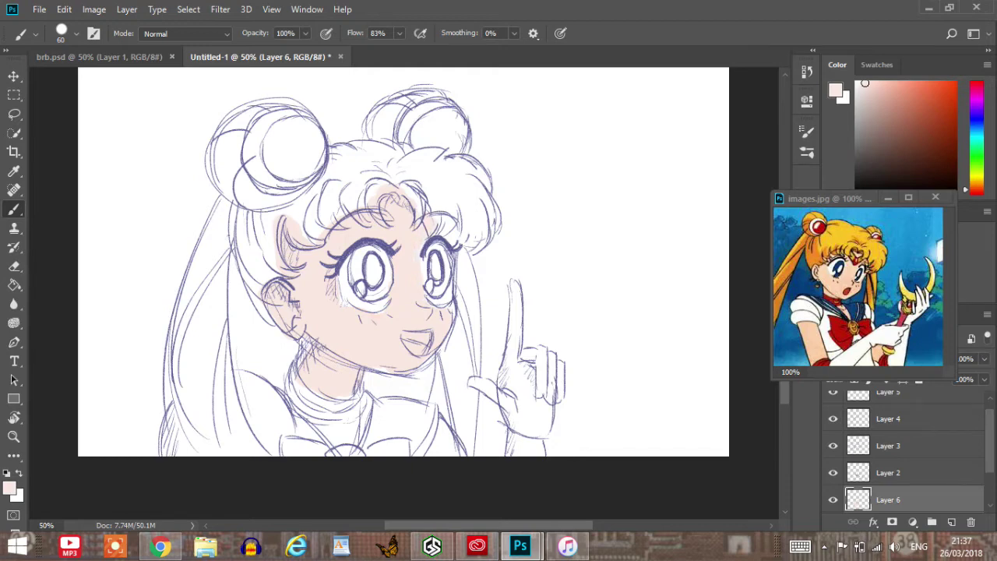
left_click_drag(441, 313, 451, 308)
mouse_move(343, 406)
left_mouse_down()
mouse_move(320, 398)
mouse_move(304, 340)
left_mouse_up()
left_click_drag(304, 394, 315, 396)
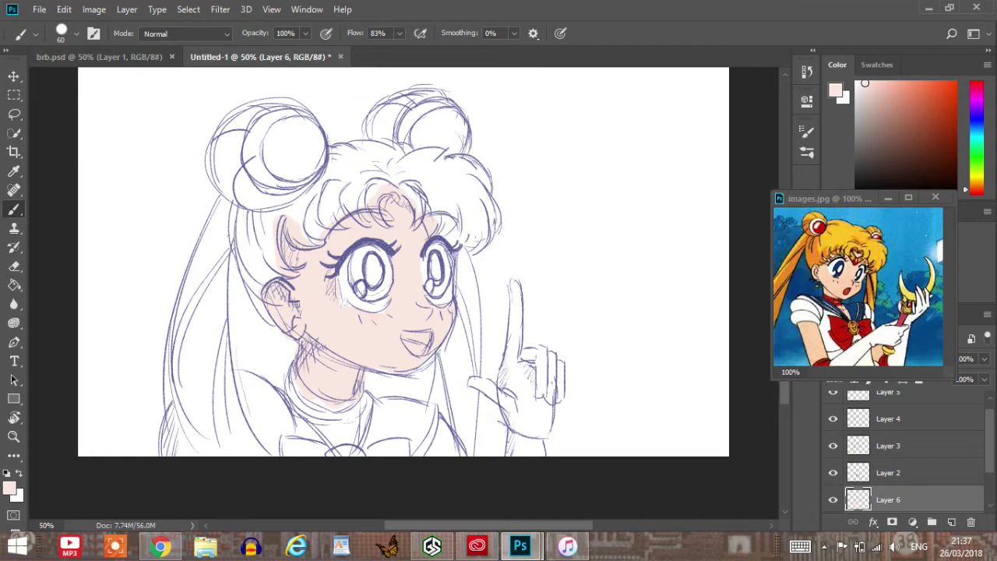
left_click_drag(342, 301, 344, 305)
Switch to Chrome to check the YouTube live stream page and the Facebook notifications, and return to Photoshop.
left_click(159, 545)
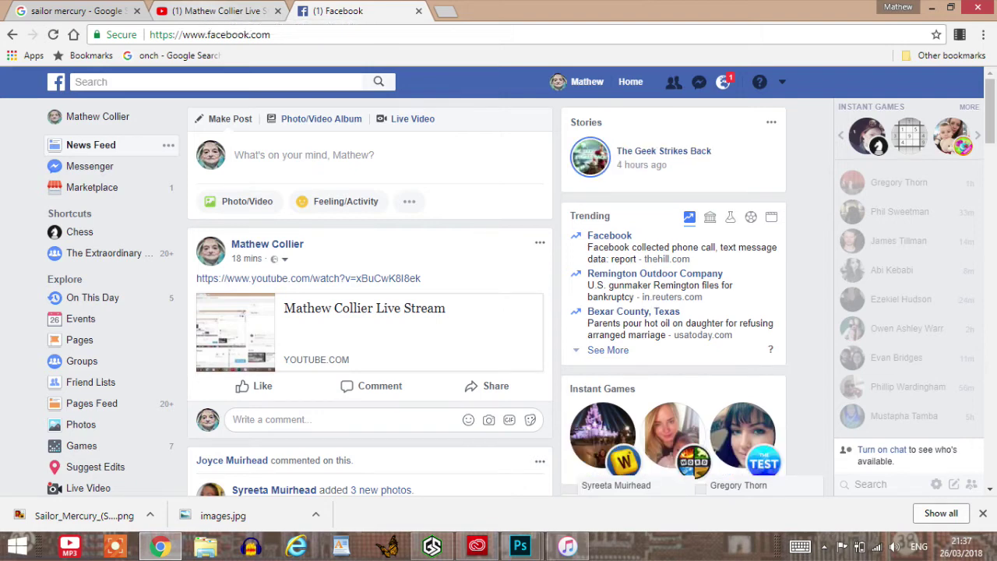
left_click(220, 11)
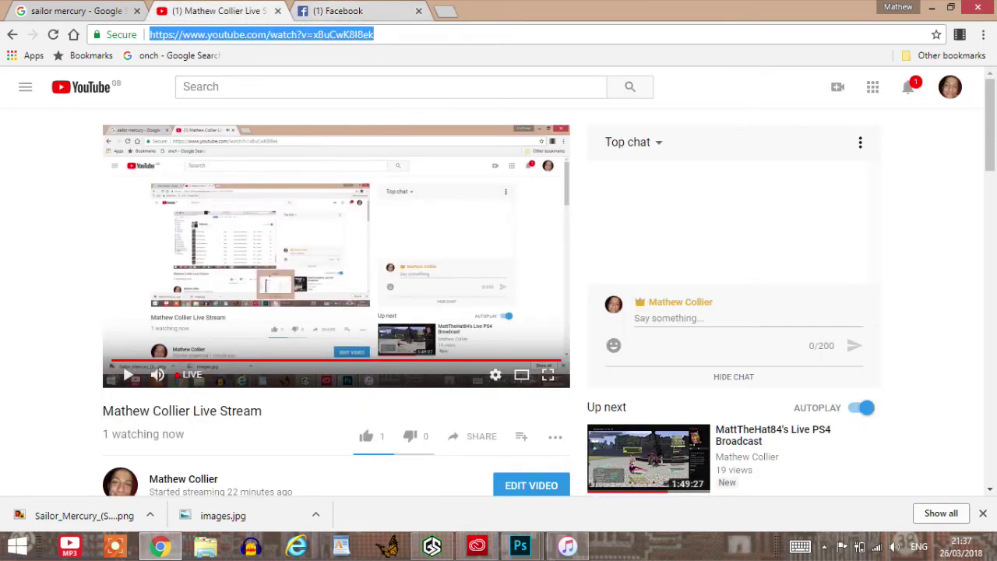
left_click(335, 11)
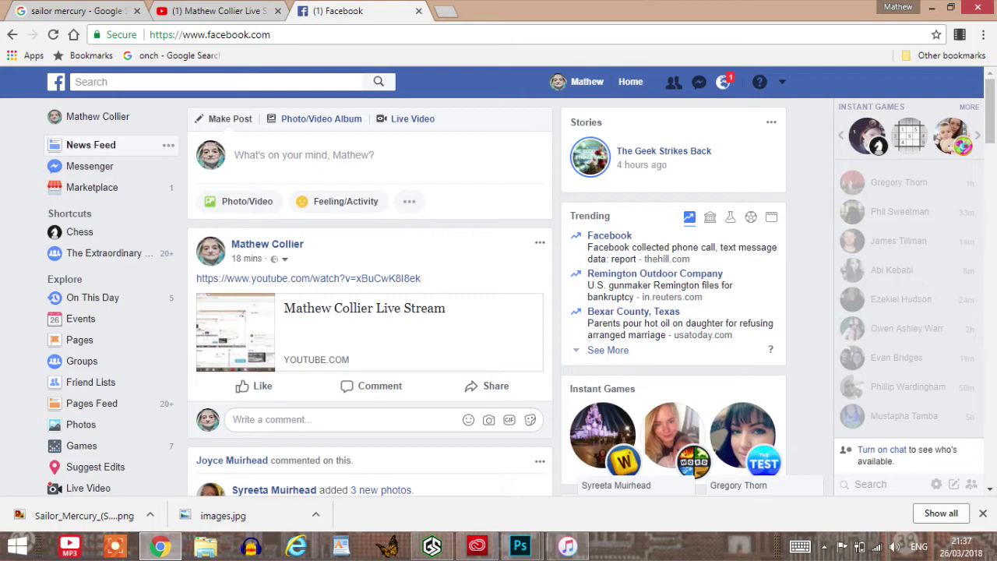
left_click(723, 82)
left_click(723, 82)
left_click(521, 546)
left_click(442, 468)
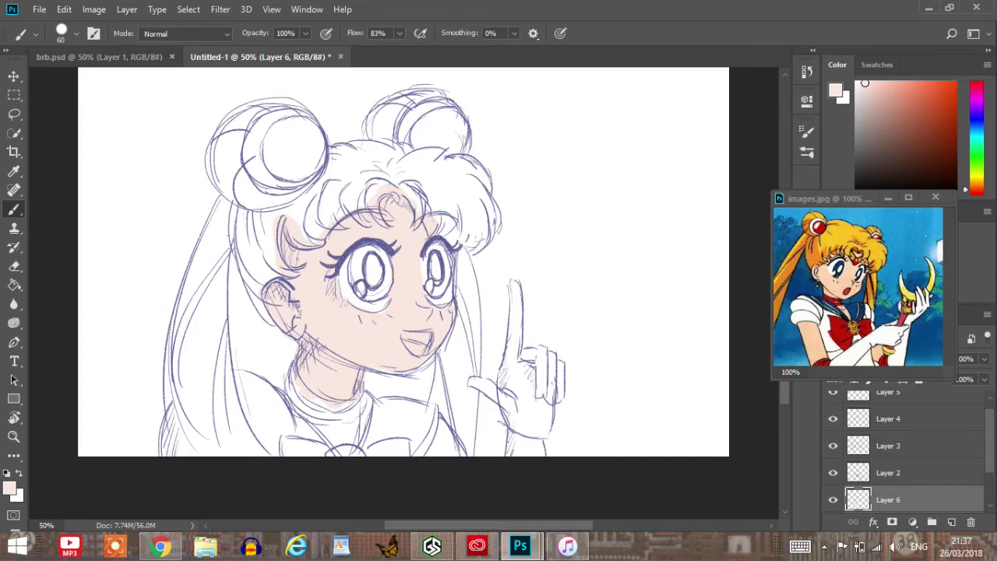
Mix a golden yellow and try it, followed by a paler tint, on the hair at the top of the head.
left_click_drag(976, 189, 976, 175)
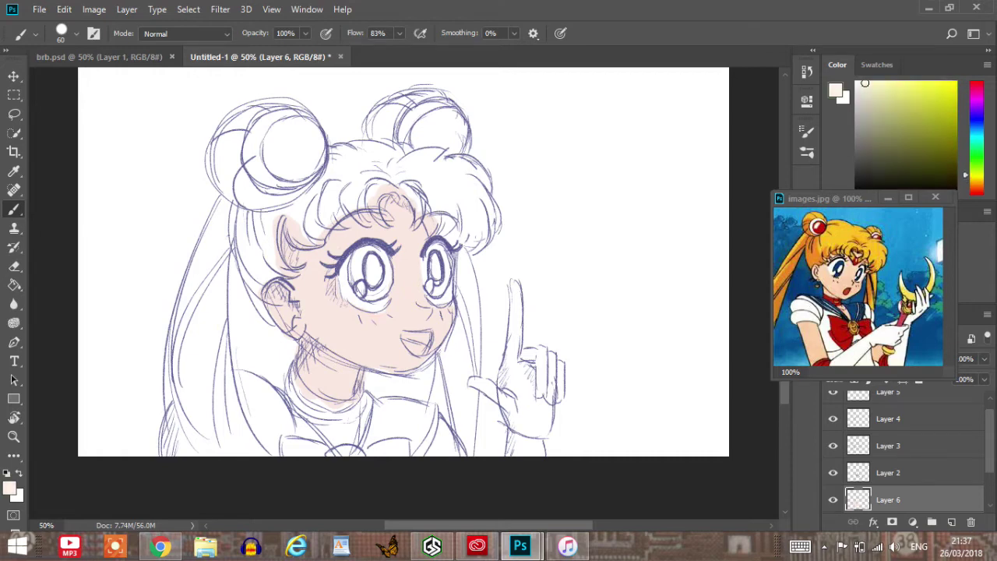
left_click_drag(865, 83, 947, 89)
left_click_drag(977, 174, 977, 181)
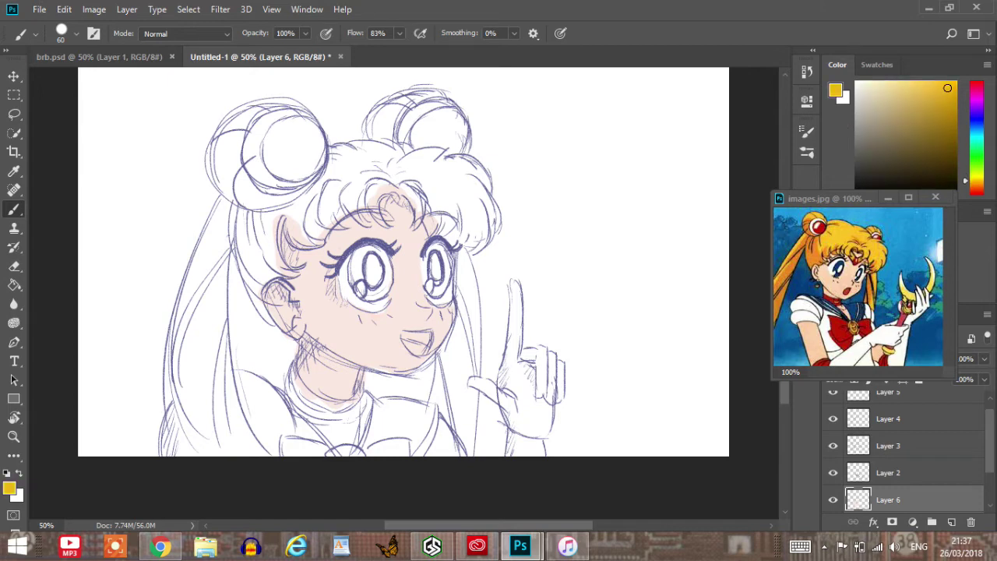
left_click_drag(947, 88, 921, 82)
left_click_drag(977, 177, 976, 180)
left_click_drag(346, 181, 378, 151)
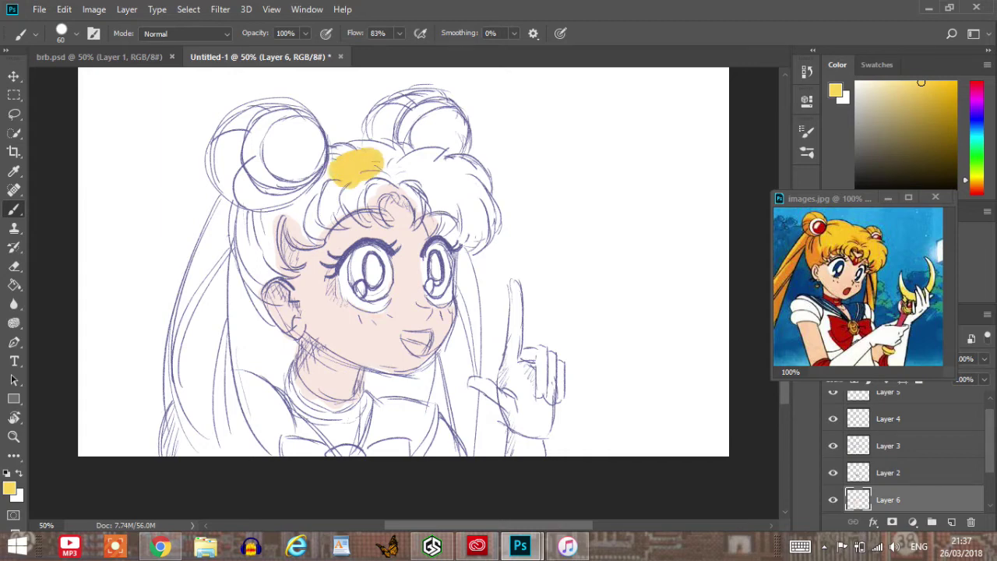
left_click_drag(921, 82, 896, 83)
mouse_move(381, 153)
left_mouse_down()
mouse_move(353, 179)
mouse_move(318, 176)
left_mouse_up()
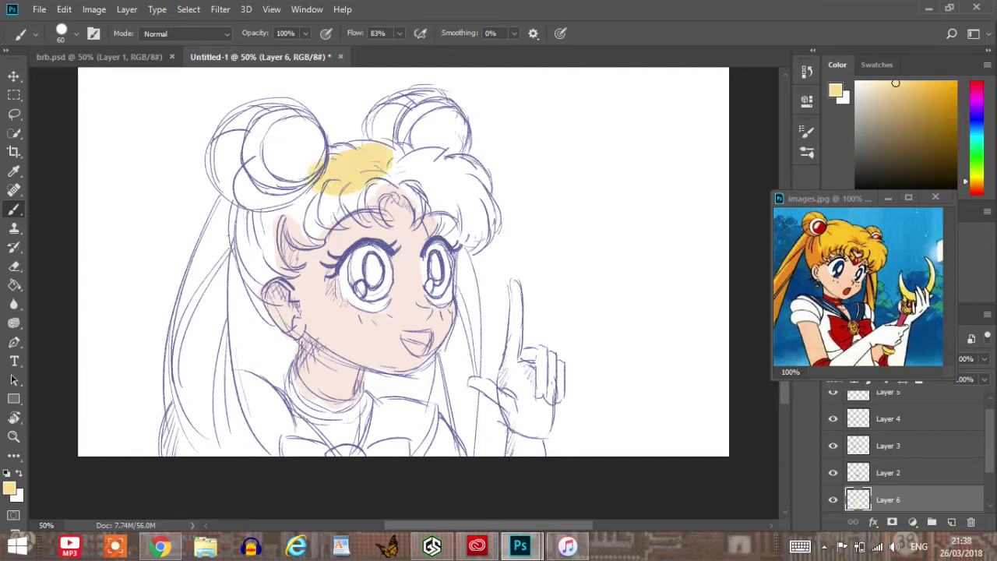
Mix a bright lemon yellow and paint it over the test patch on the crown of the hair.
left_click(919, 80)
mouse_move(354, 175)
left_mouse_down()
mouse_move(382, 156)
mouse_move(323, 187)
mouse_move(340, 145)
left_mouse_up()
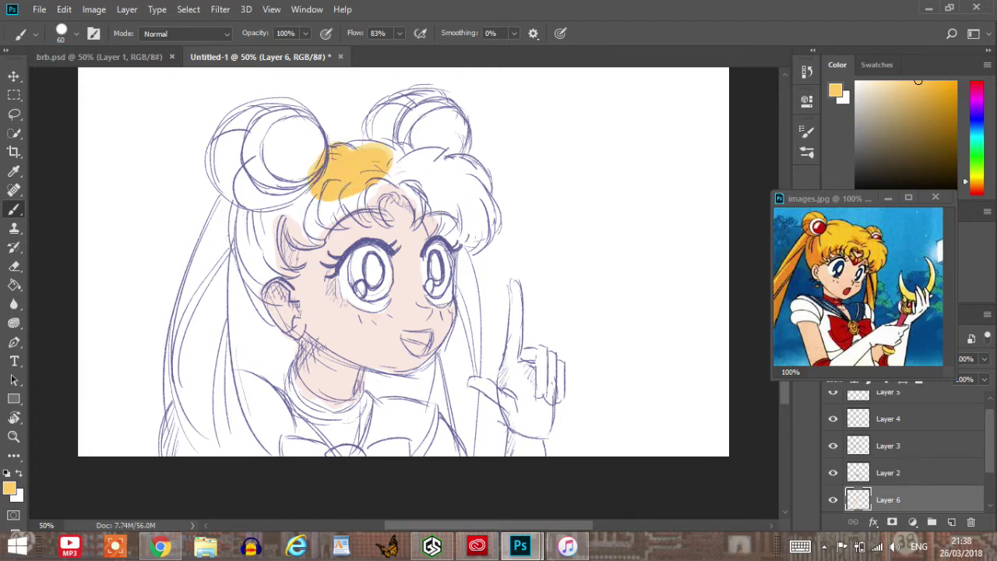
left_click(977, 177)
mouse_move(320, 179)
left_mouse_down()
mouse_move(382, 160)
mouse_move(318, 204)
mouse_move(359, 148)
mouse_move(382, 150)
left_mouse_up()
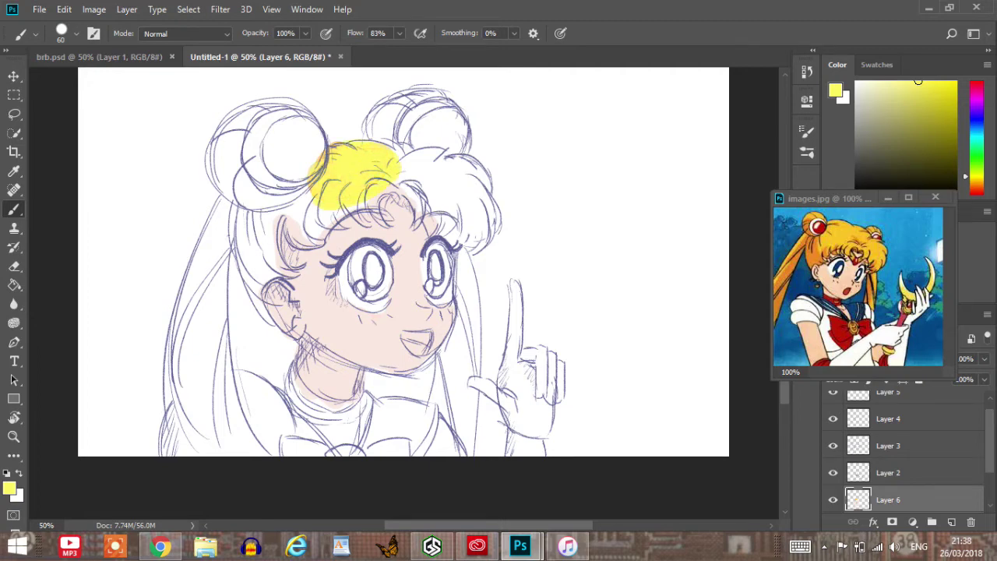
Extend the yellow across the top of the hair and paint both buns around their round ornaments.
mouse_move(396, 178)
left_mouse_down()
mouse_move(439, 152)
mouse_move(391, 142)
mouse_move(393, 107)
left_mouse_up()
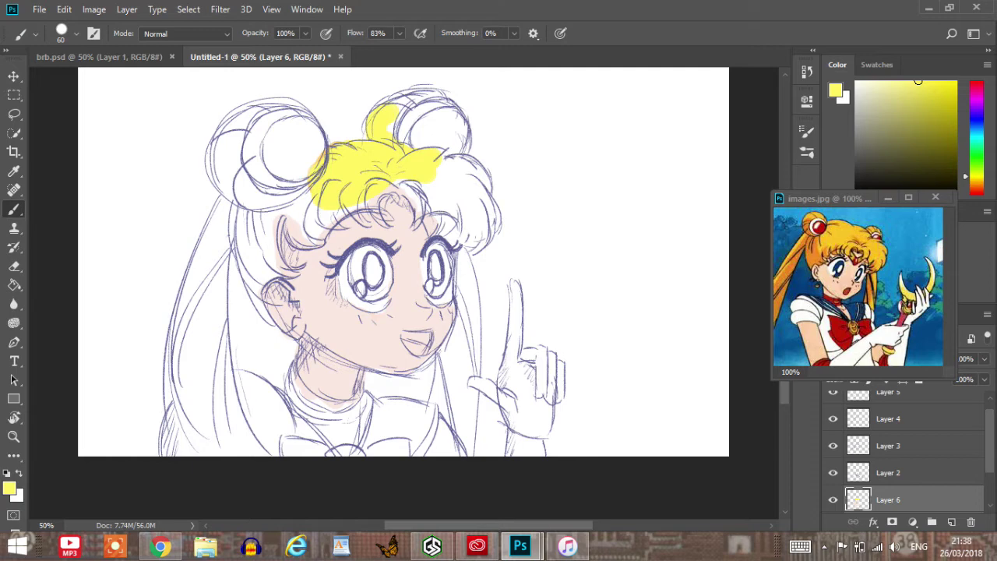
mouse_move(394, 117)
left_mouse_down()
mouse_move(439, 114)
mouse_move(435, 97)
mouse_move(382, 111)
mouse_move(390, 139)
left_mouse_up()
mouse_move(316, 189)
left_mouse_down()
mouse_move(286, 204)
mouse_move(298, 176)
mouse_move(222, 173)
mouse_move(221, 148)
mouse_move(251, 116)
mouse_move(286, 107)
mouse_move(312, 136)
left_mouse_up()
mouse_move(280, 101)
left_mouse_down()
mouse_move(239, 179)
mouse_move(254, 177)
mouse_move(248, 148)
mouse_move(264, 129)
left_mouse_up()
Fill the near ponytail, the side hair above the ear and the near bun's lower inner edge with yellow.
mouse_move(272, 218)
left_mouse_down()
mouse_move(251, 230)
mouse_move(212, 219)
mouse_move(187, 293)
mouse_move(206, 454)
mouse_move(171, 390)
mouse_move(165, 315)
mouse_move(215, 256)
left_mouse_up()
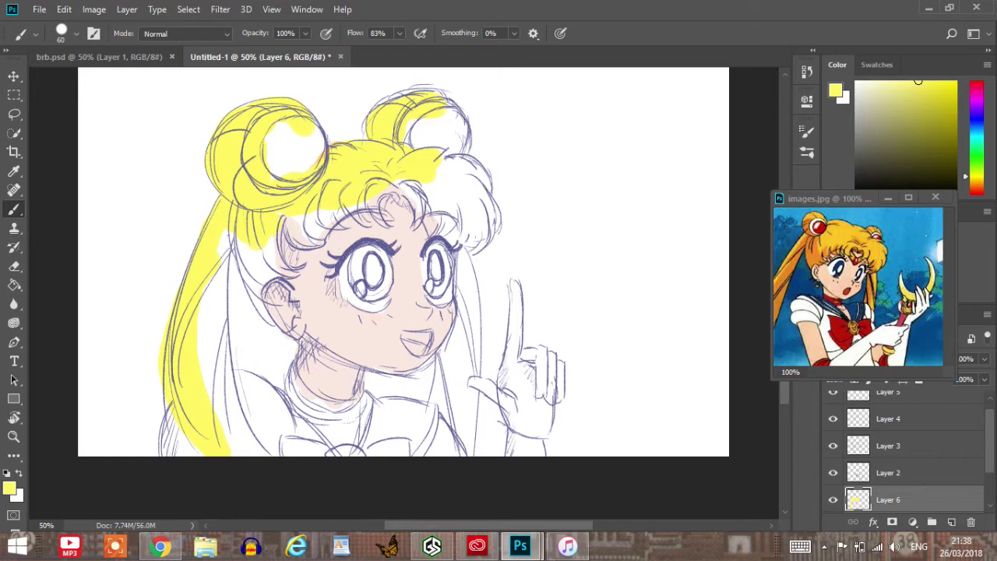
mouse_move(204, 327)
left_mouse_down()
mouse_move(221, 258)
mouse_move(254, 452)
mouse_move(204, 335)
left_mouse_up()
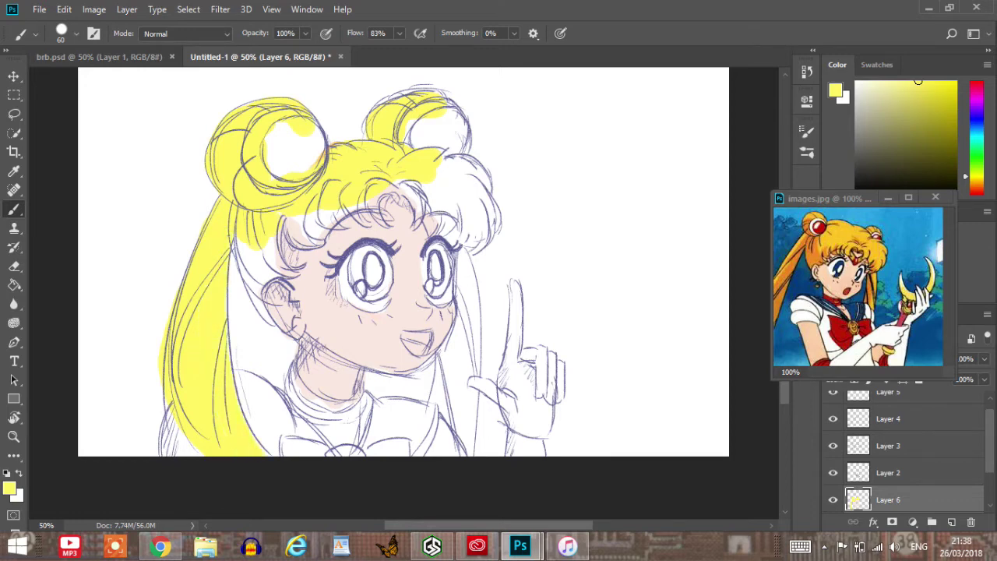
mouse_move(269, 240)
left_mouse_down()
mouse_move(237, 269)
mouse_move(269, 257)
mouse_move(274, 273)
left_mouse_up()
left_click_drag(324, 210, 293, 228)
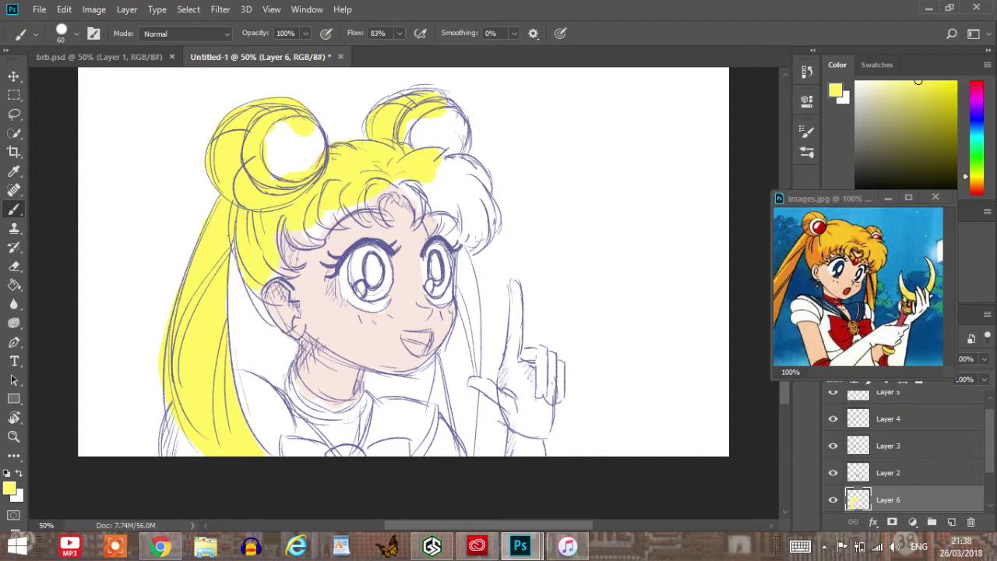
left_click_drag(276, 176, 291, 171)
Paint the central and far side of the fringe yellow, reducing the brush to 30 px for its outer curls.
mouse_move(421, 167)
left_mouse_down()
mouse_move(448, 185)
mouse_move(397, 190)
left_mouse_up()
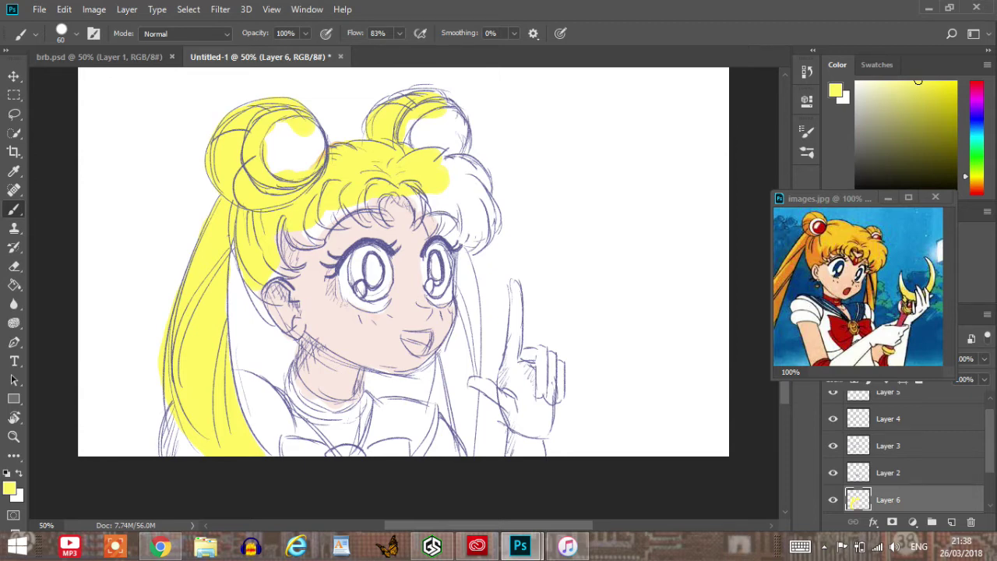
left_click_drag(454, 195, 429, 212)
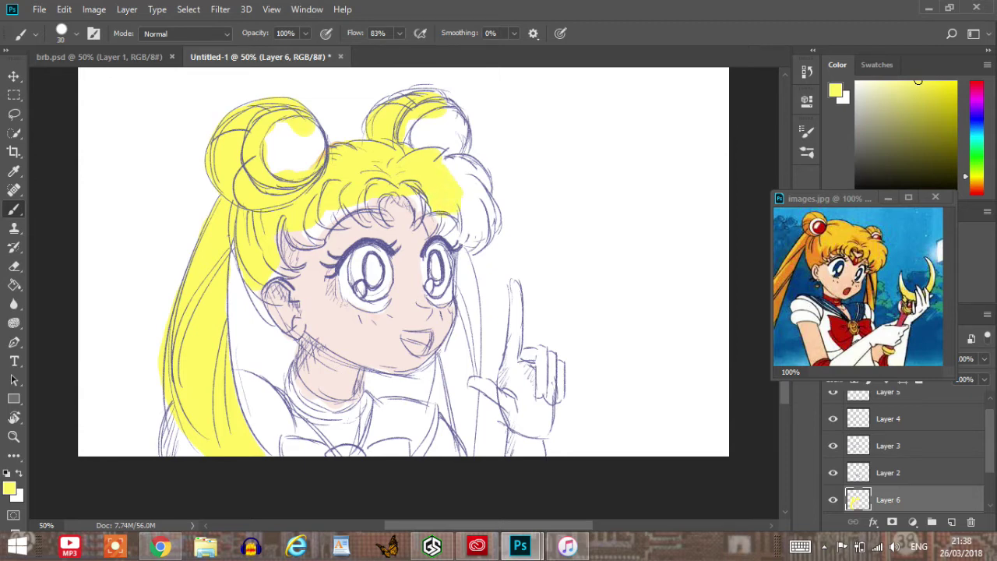
left_click_drag(463, 173, 449, 212)
mouse_move(472, 165)
left_mouse_down()
mouse_move(444, 182)
mouse_move(450, 163)
mouse_move(471, 163)
mouse_move(484, 198)
mouse_move(466, 208)
mouse_move(467, 237)
mouse_move(476, 218)
mouse_move(482, 245)
mouse_move(491, 205)
mouse_move(497, 233)
mouse_move(480, 250)
left_mouse_up()
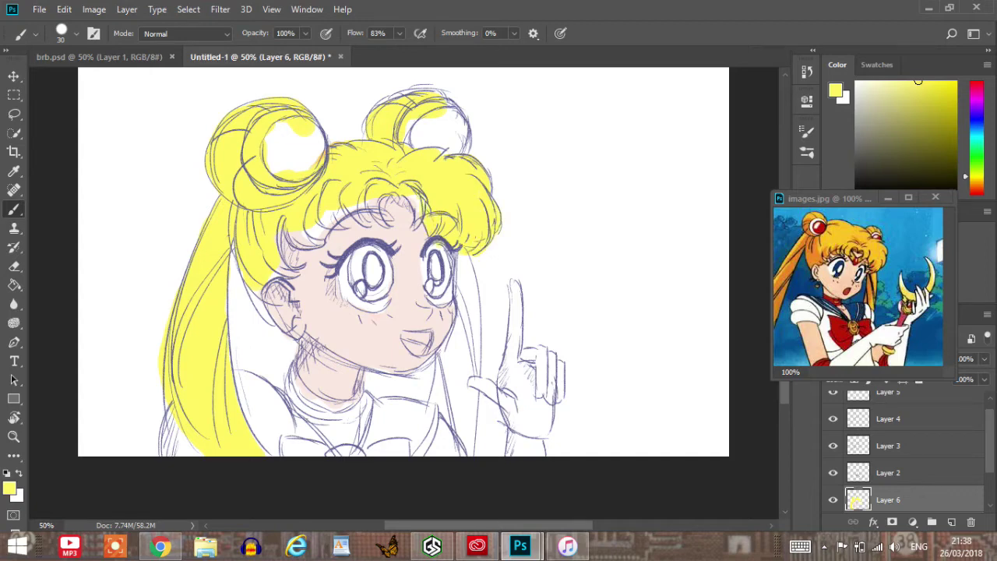
Fill the central fringe curl, near fringe locks and strand beside the ear with yellow, reducing the brush to 10 px.
left_click_drag(419, 198, 419, 205)
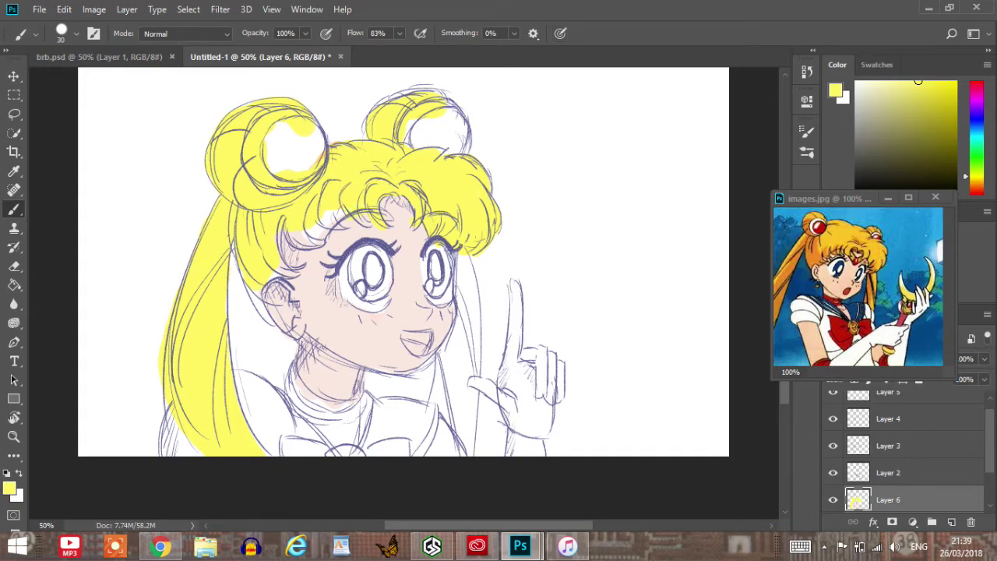
left_click_drag(337, 211, 335, 217)
key("bracketleft")
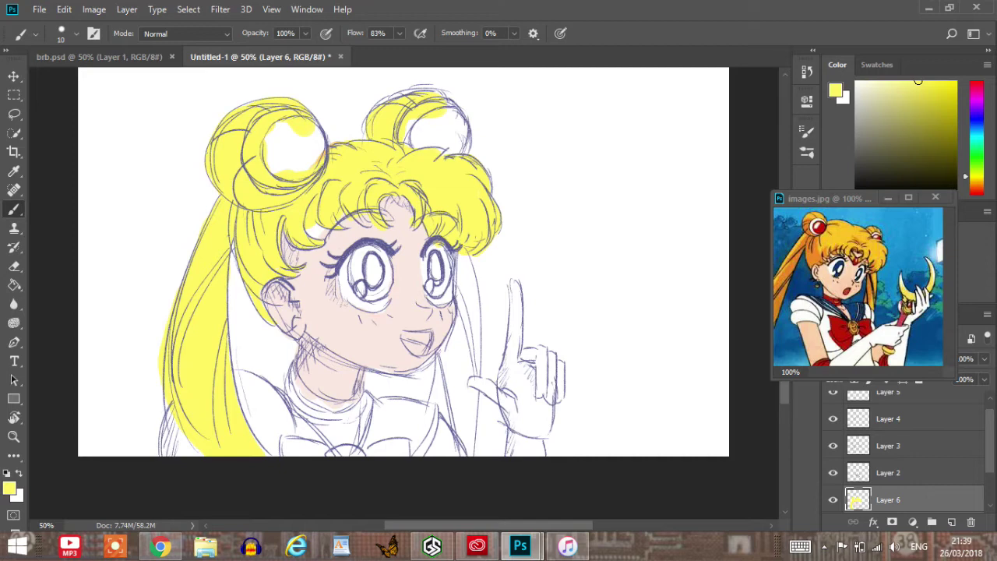
Enlarge the brush to 35 px and paint the far ponytail yellow from behind the cheek down to the canvas edge.
key("bracketright")
key("bracketright")
key("bracketright")
key("bracketright")
key("bracketright")
left_click_drag(450, 394, 437, 398)
mouse_move(440, 362)
left_mouse_down()
mouse_move(466, 318)
mouse_move(459, 366)
left_mouse_up()
mouse_move(472, 326)
left_mouse_down()
mouse_move(467, 450)
mouse_move(446, 402)
mouse_move(472, 296)
mouse_move(459, 271)
mouse_move(471, 282)
mouse_move(479, 363)
left_mouse_up()
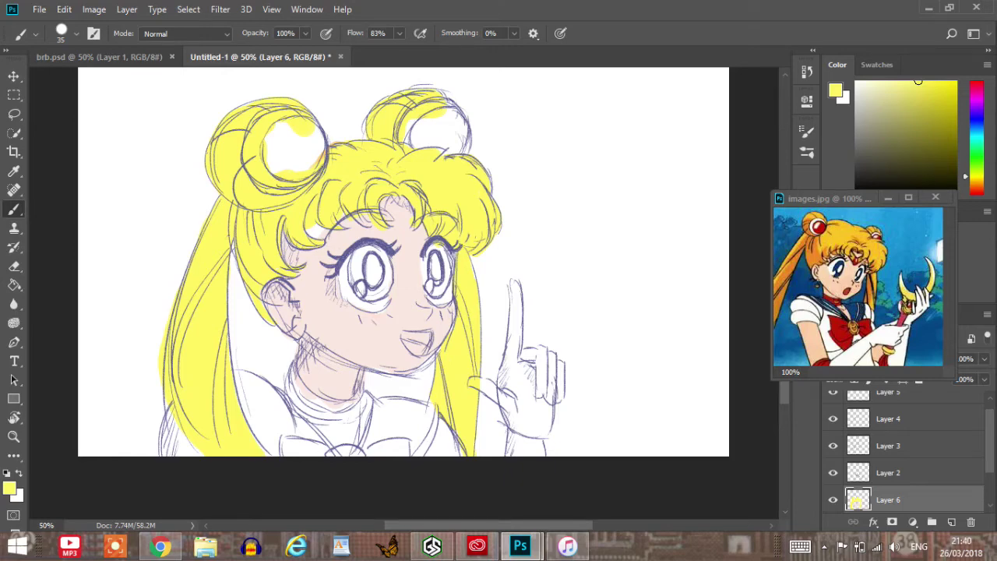
Sample the skin tone from the cheek and fill the white forehead gap between the near fringe locks, using a 15 px brush.
key("i")
left_click(335, 327)
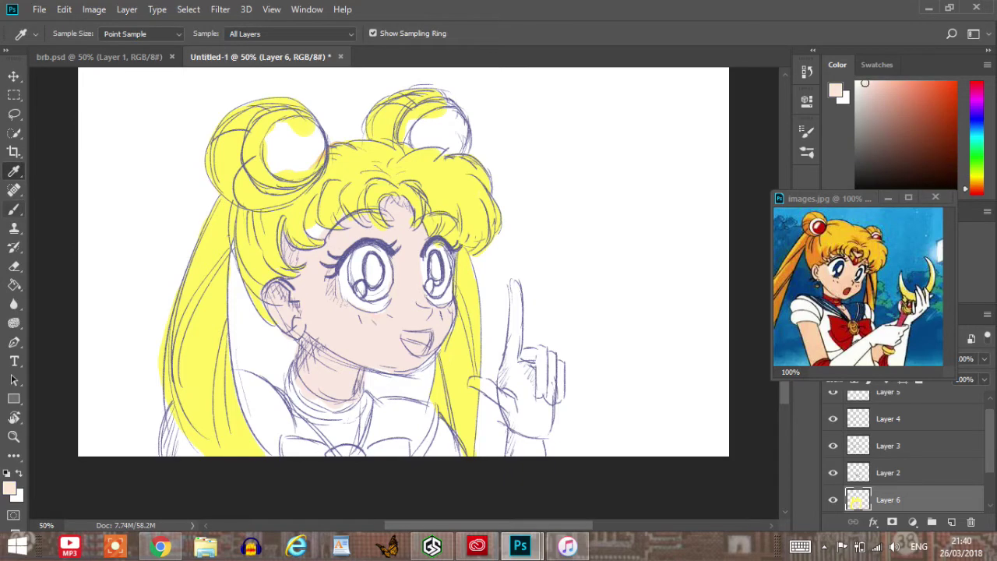
left_click(14, 210)
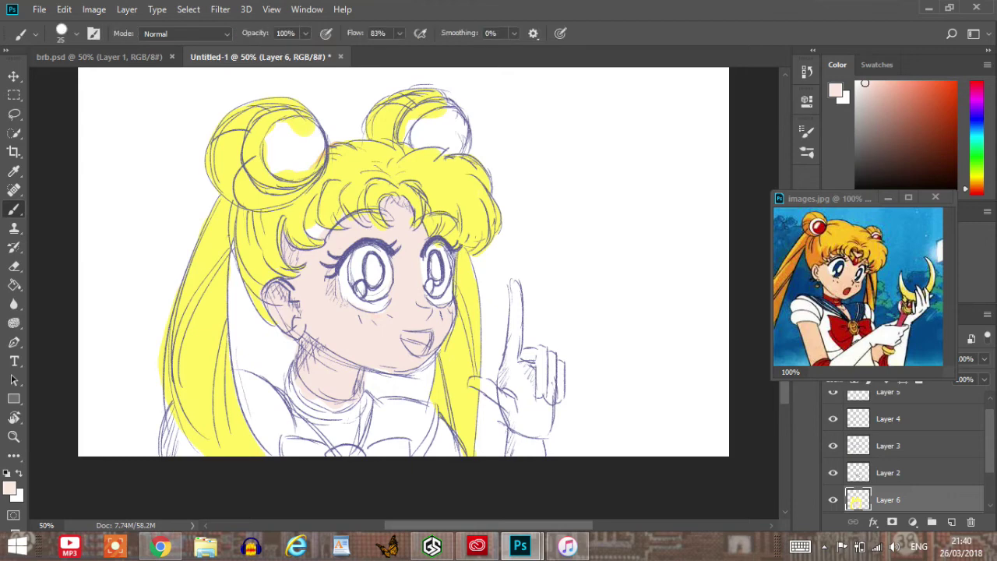
key("bracketleft")
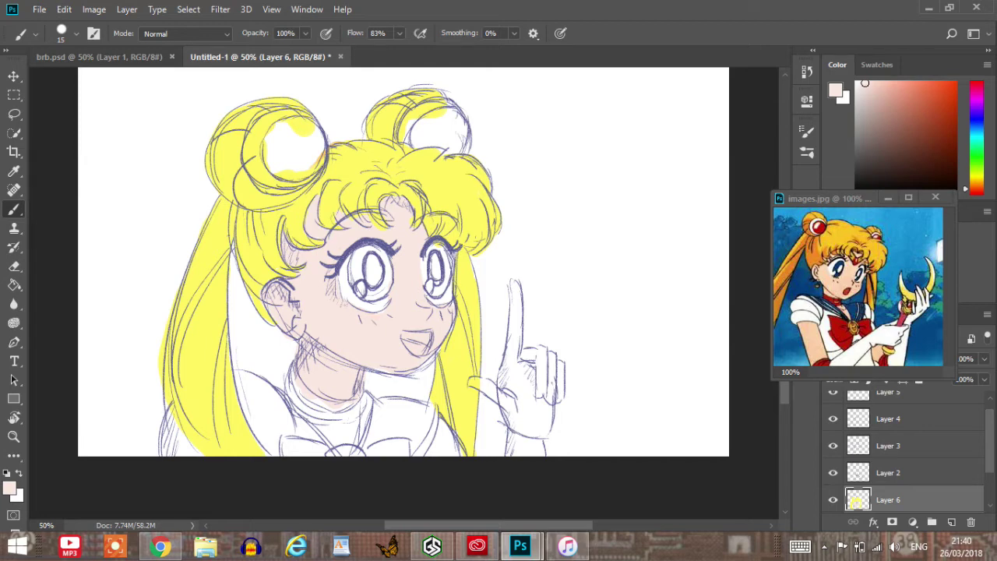
Fill both irises with medium blue using a 10 px brush, leaving the highlights white.
key("i")
left_click(430, 194)
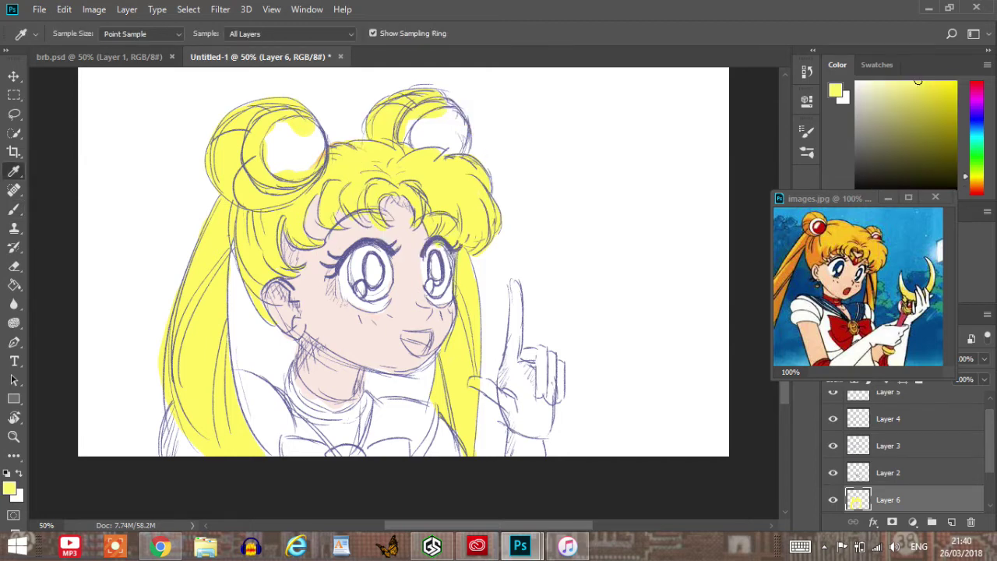
key("b")
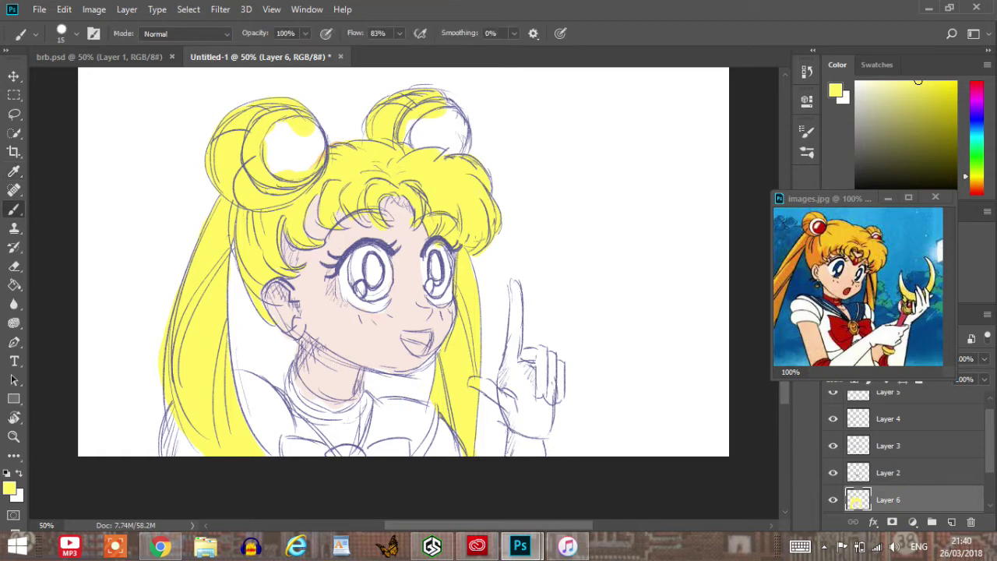
key("bracketleft")
left_click_drag(978, 129, 977, 124)
left_click_drag(912, 82, 926, 84)
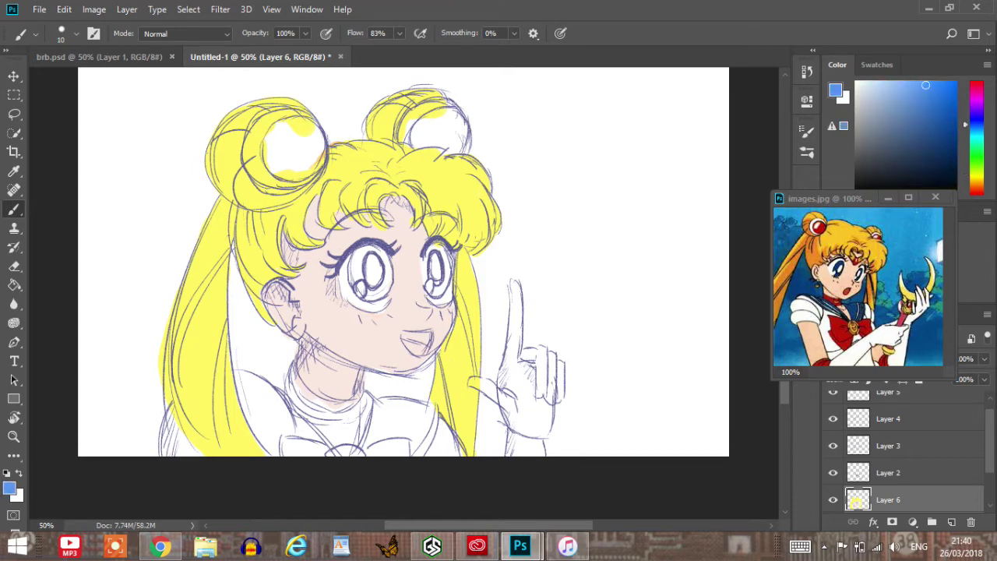
mouse_move(359, 252)
left_mouse_down()
mouse_move(354, 282)
mouse_move(360, 248)
mouse_move(360, 274)
mouse_move(371, 248)
mouse_move(389, 265)
mouse_move(393, 282)
mouse_move(382, 257)
mouse_move(389, 281)
mouse_move(369, 298)
left_mouse_up()
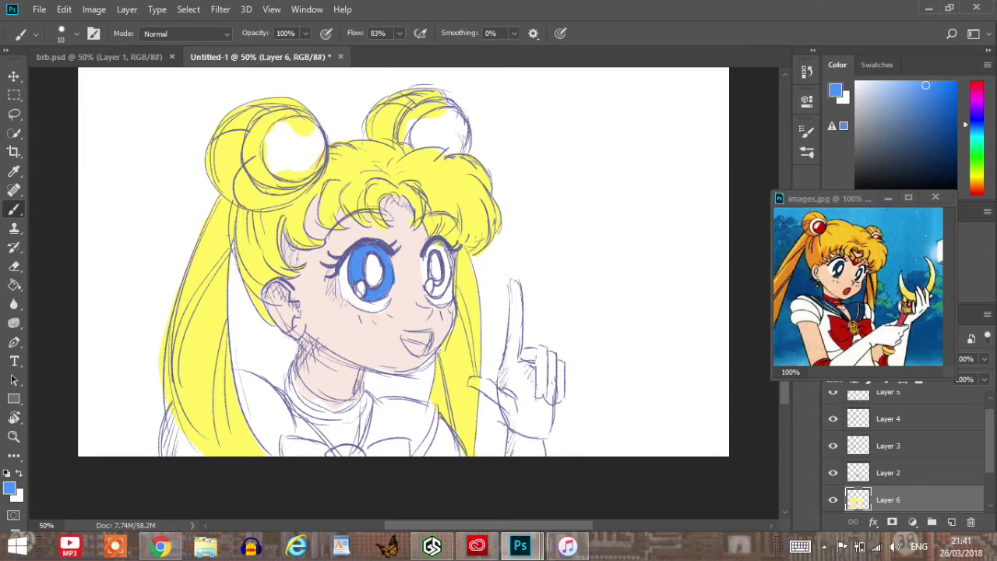
mouse_move(422, 282)
left_mouse_down()
mouse_move(420, 254)
mouse_move(425, 282)
mouse_move(435, 244)
mouse_move(446, 244)
mouse_move(433, 293)
mouse_move(446, 258)
mouse_move(450, 273)
mouse_move(437, 293)
left_mouse_up()
key("ctrl+z")
key("ctrl+alt+z")
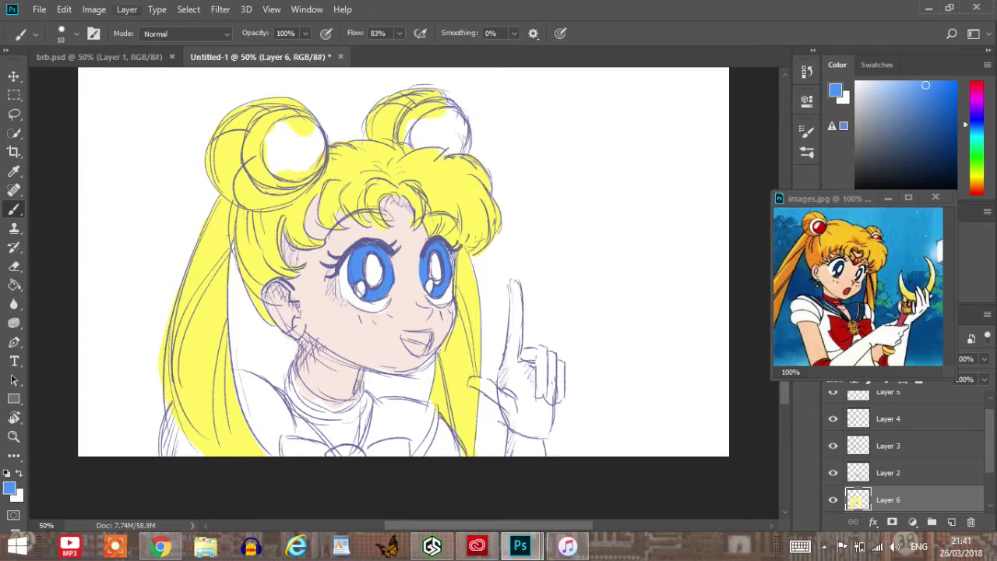
Flip the canvas horizontally to check the drawing after colouring the eyes, and undo the flip.
left_click(94, 9)
mouse_move(156, 147)
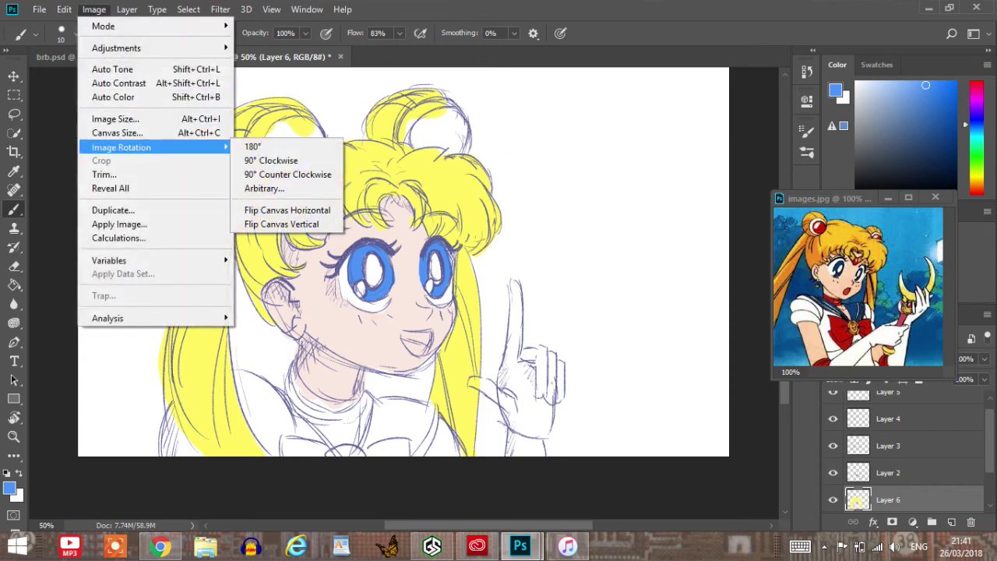
left_click(285, 224)
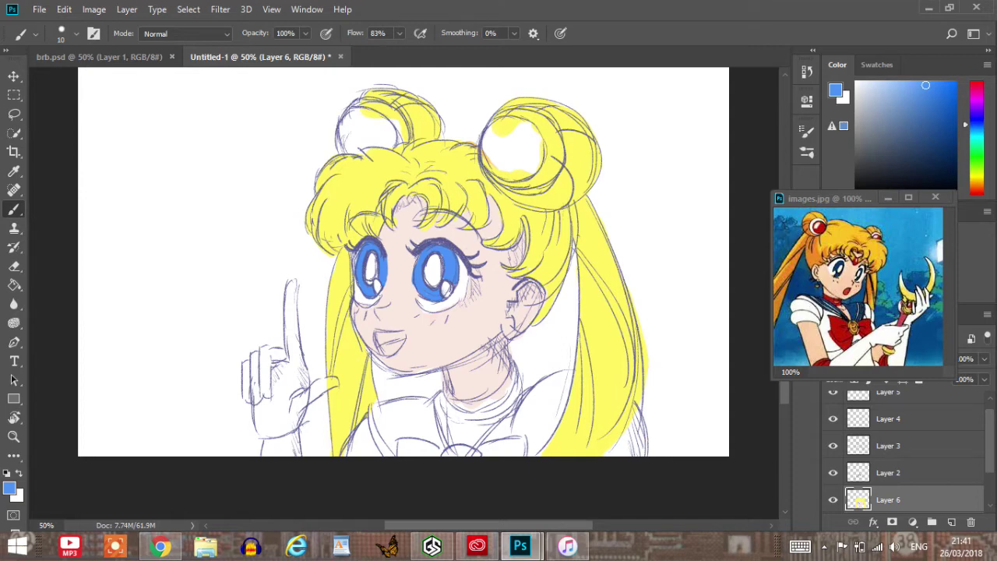
key("ctrl+z")
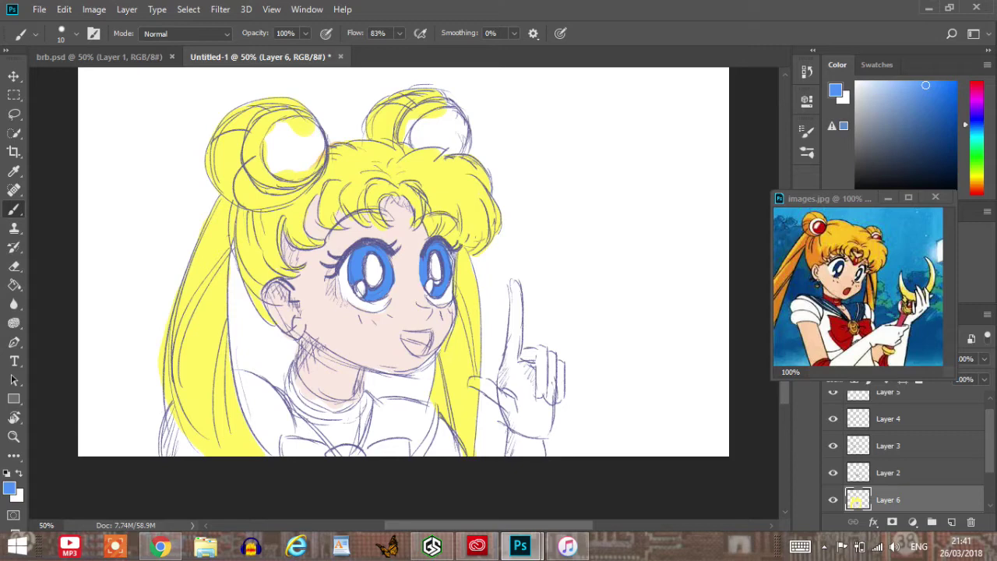
Choose a strong pink and fill the near bun's round ornament with a 35 px brush.
key("i")
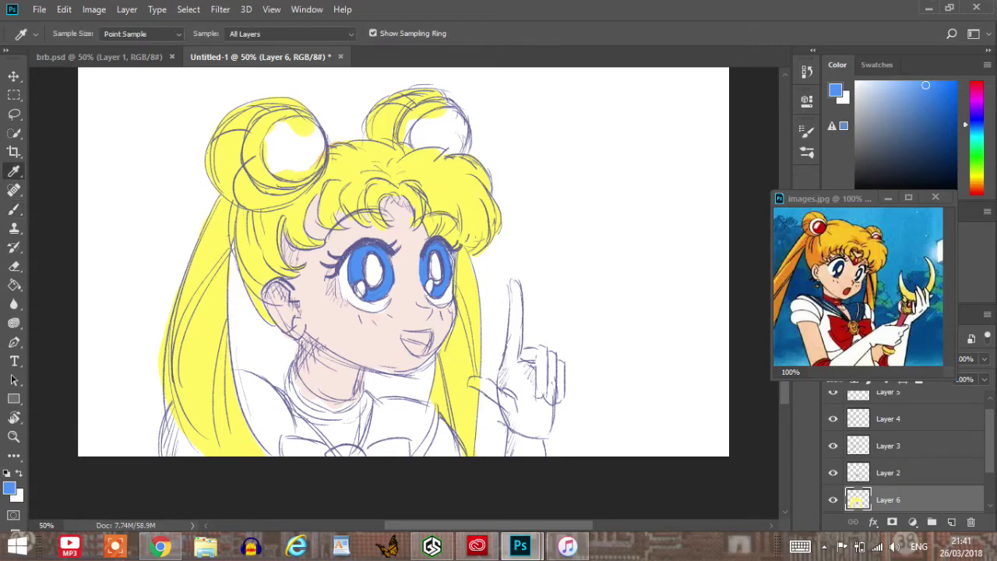
left_click(404, 285)
key("b")
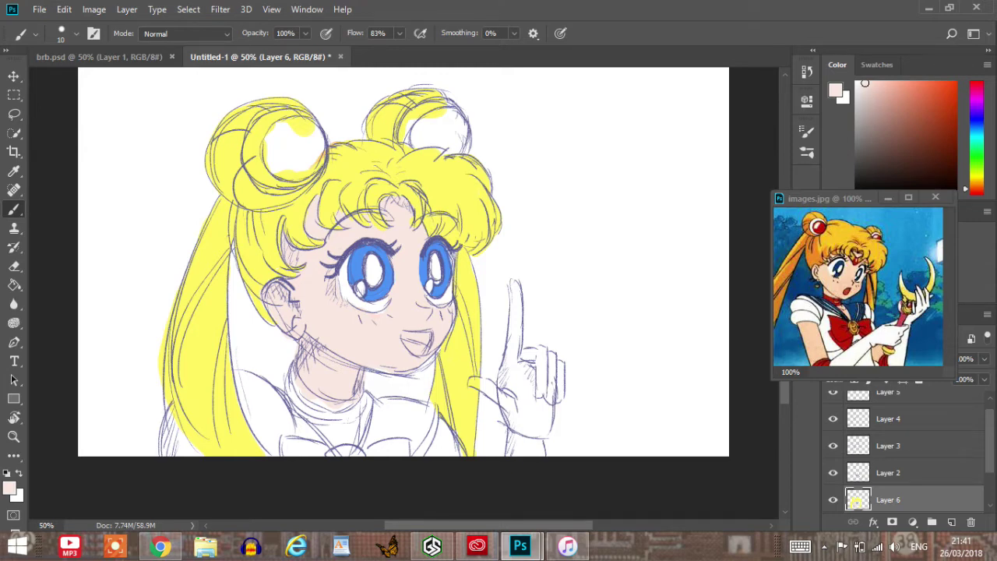
left_click(977, 84)
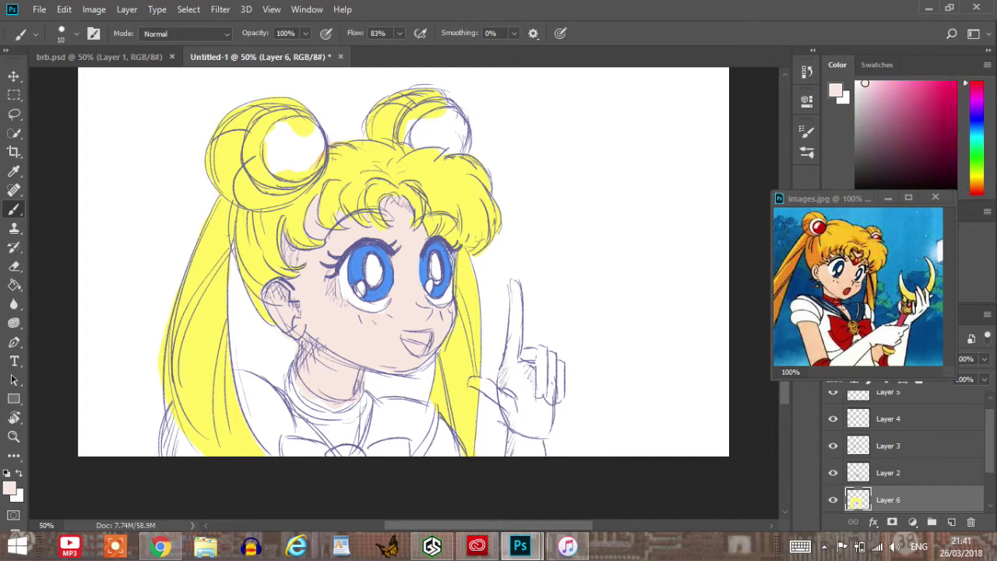
left_click(927, 84)
key("bracketright")
key("bracketright")
key("bracketright")
mouse_move(293, 140)
left_mouse_down()
mouse_move(299, 158)
mouse_move(310, 156)
mouse_move(301, 173)
mouse_move(279, 171)
mouse_move(270, 159)
mouse_move(292, 126)
mouse_move(308, 130)
mouse_move(323, 155)
mouse_move(307, 177)
mouse_move(277, 177)
mouse_move(269, 170)
mouse_move(313, 129)
mouse_move(269, 132)
mouse_move(311, 117)
mouse_move(323, 127)
left_mouse_up()
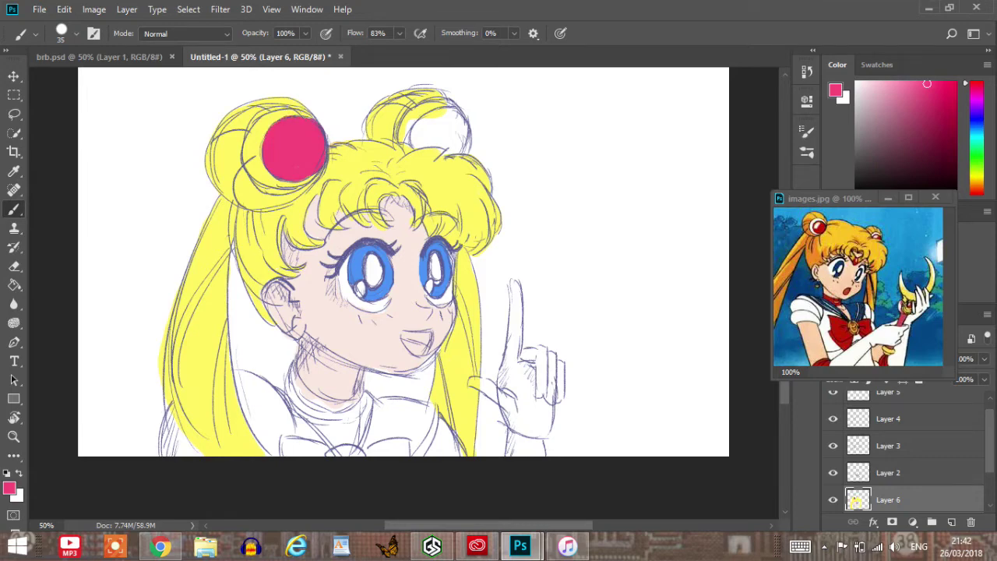
Fill the far bun's round ornament with the same pink, reducing the brush to 10 px for its lower edge.
mouse_move(412, 145)
left_mouse_down()
mouse_move(424, 115)
mouse_move(456, 113)
mouse_move(467, 150)
mouse_move(416, 137)
mouse_move(450, 115)
mouse_move(425, 118)
mouse_move(458, 114)
mouse_move(470, 134)
mouse_move(466, 150)
mouse_move(452, 144)
mouse_move(467, 150)
mouse_move(445, 124)
mouse_move(442, 144)
mouse_move(425, 137)
mouse_move(442, 145)
left_mouse_up()
key("ctrl+z")
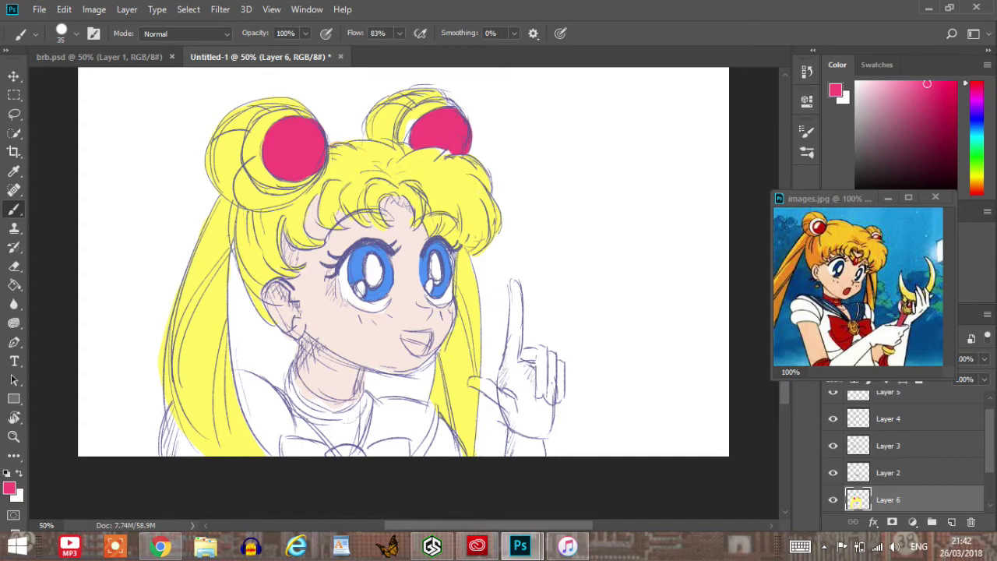
key("bracketleft")
key("bracketleft")
right_click(452, 151)
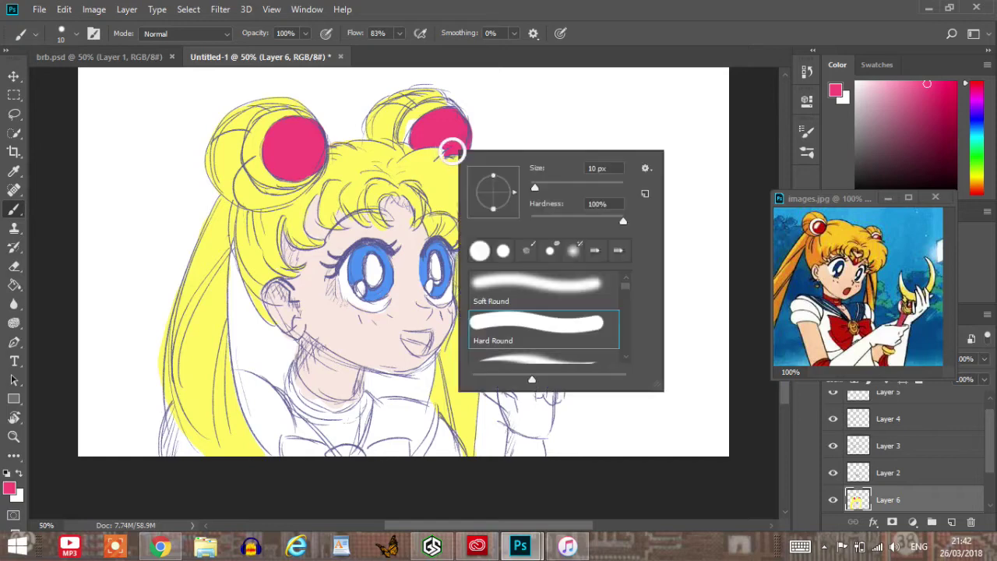
left_click(450, 153)
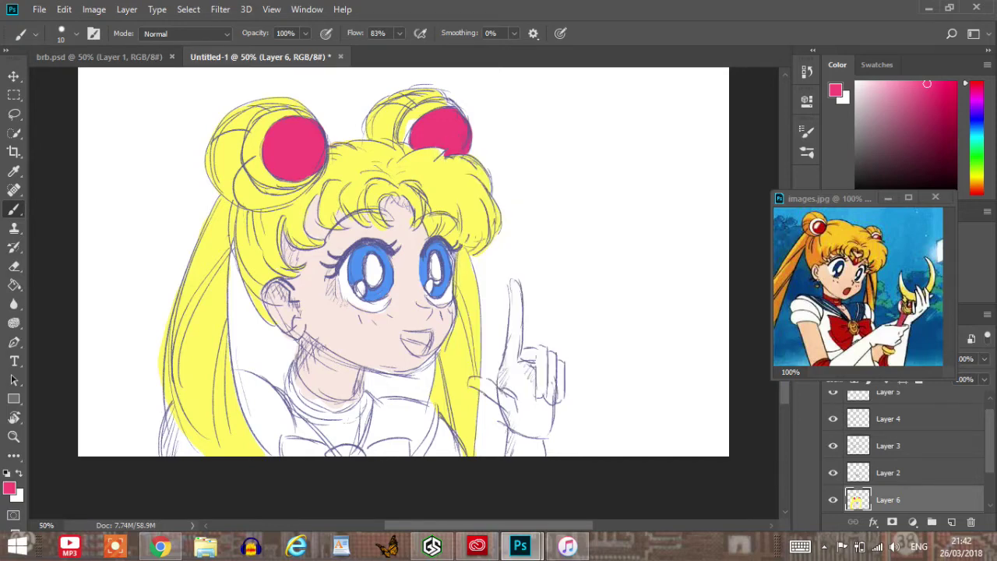
Paint the rims around the bun ornaments near-white, using a 25 px brush for the near one and 10 px for the far one.
left_click(14, 266)
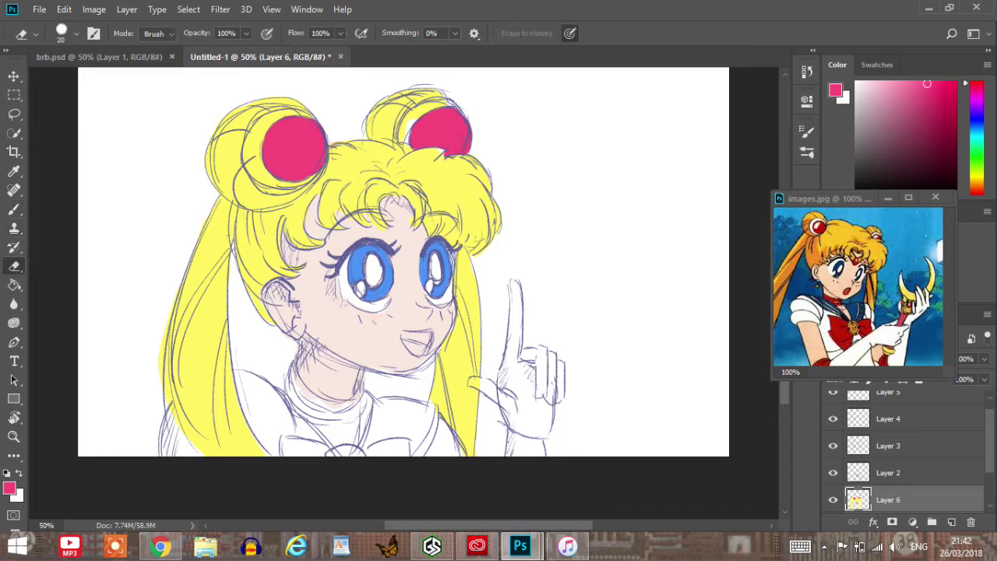
left_click(866, 82)
key("b")
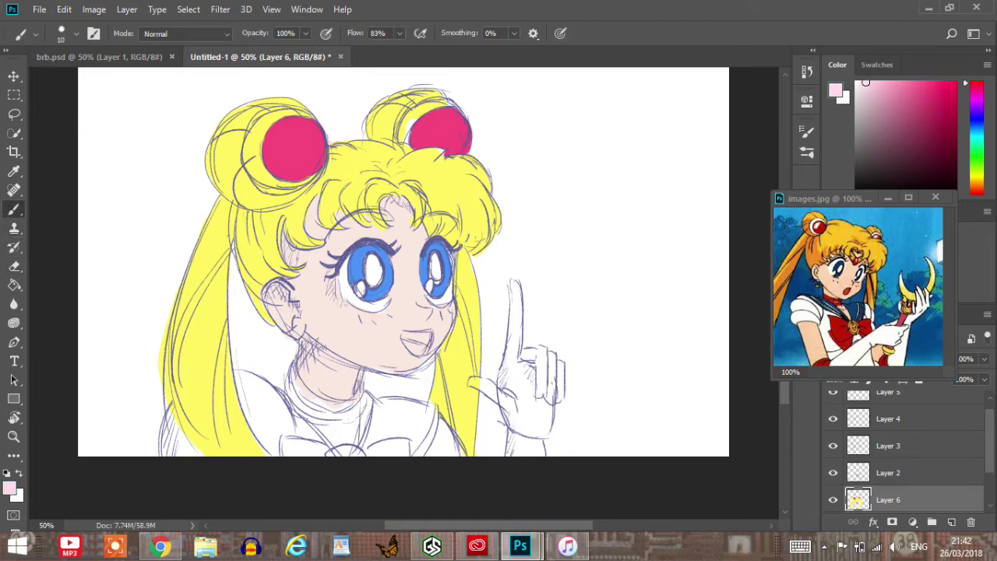
left_click(858, 83)
key("bracketright")
key("bracketright")
key("bracketright")
left_click_drag(251, 145, 255, 166)
mouse_move(260, 124)
left_mouse_down()
mouse_move(298, 117)
mouse_move(260, 145)
mouse_move(270, 181)
left_mouse_up()
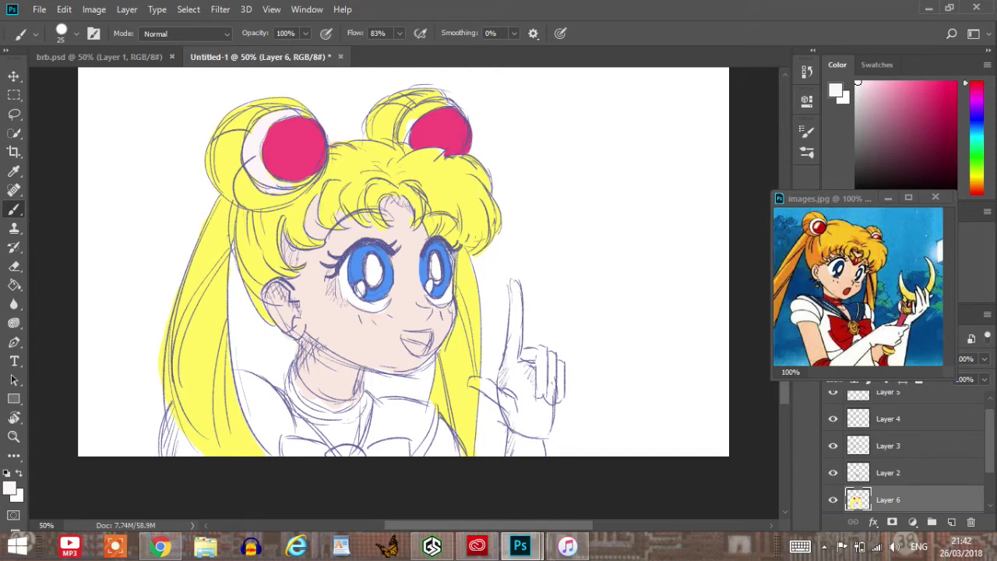
key("bracketleft")
key("bracketleft")
key("bracketleft")
Mirror the canvas horizontally to check the coloured bun ornaments, and restore its original orientation.
left_click(94, 10)
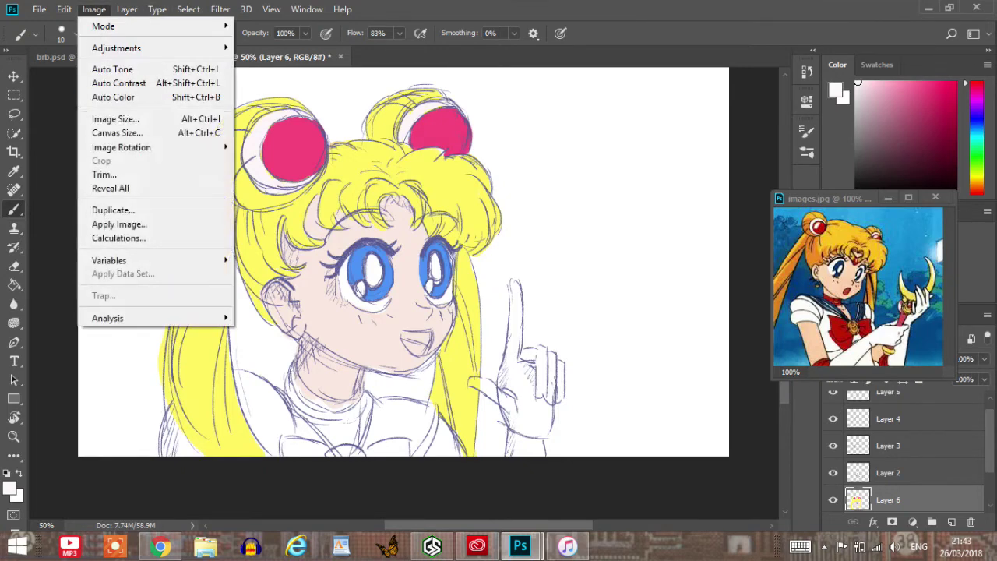
mouse_move(156, 147)
left_click(286, 211)
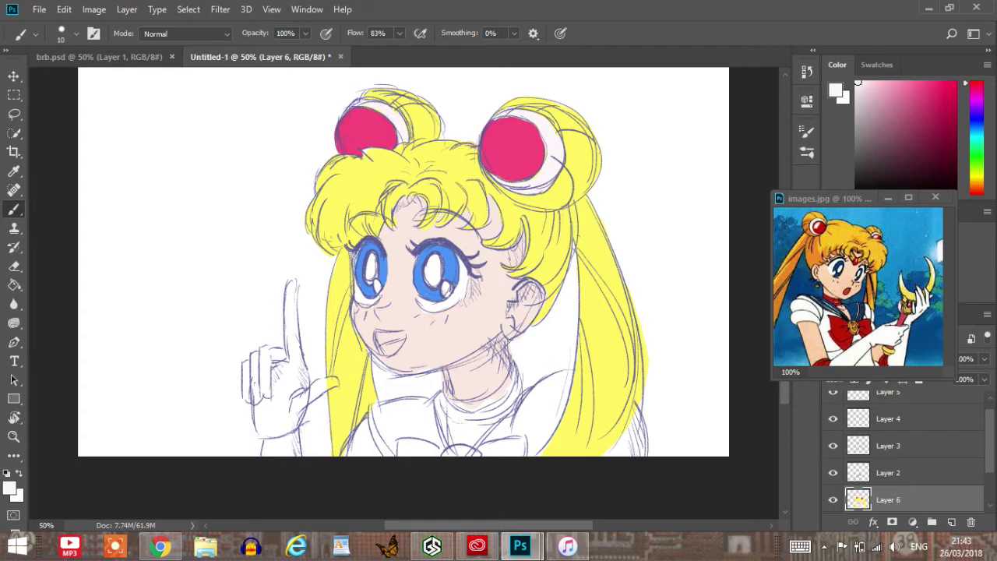
key("ctrl+z")
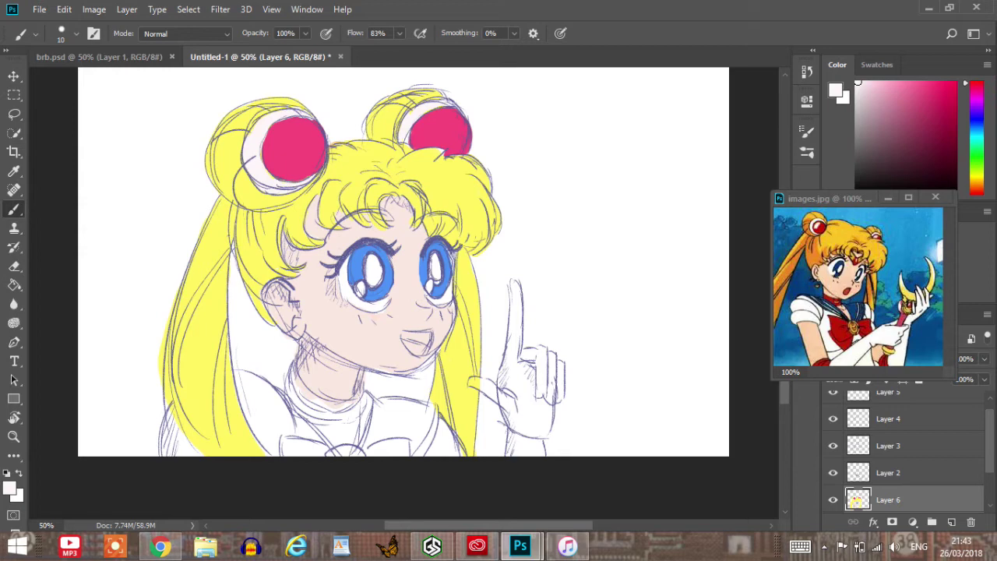
Fill the open mouth with a lighter pink and paint its upper part in a darker shade of pink.
left_click(913, 83)
mouse_move(407, 341)
left_mouse_down()
mouse_move(414, 349)
mouse_move(411, 335)
mouse_move(431, 332)
mouse_move(419, 354)
mouse_move(404, 334)
mouse_move(426, 339)
mouse_move(420, 355)
left_mouse_up()
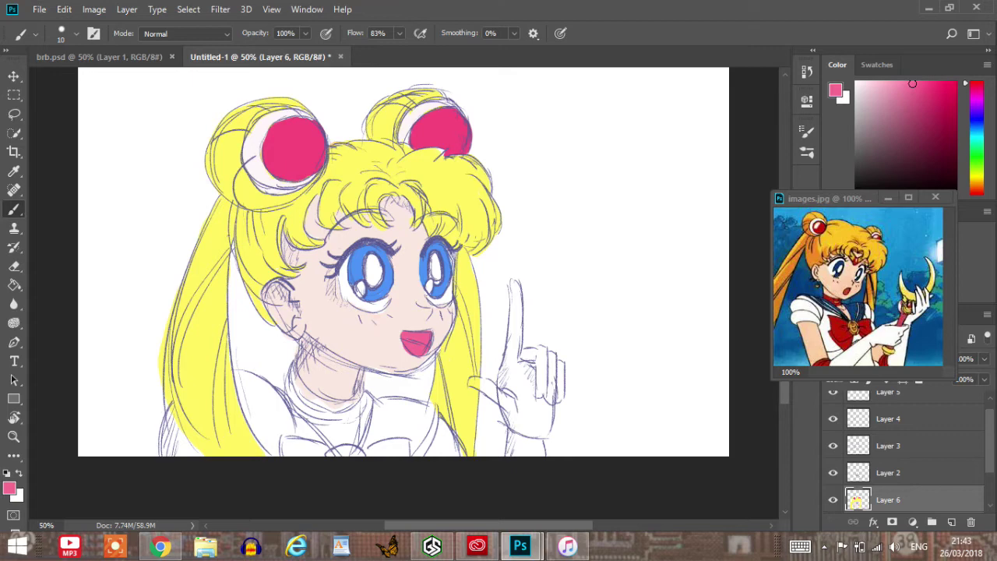
left_click(922, 102)
left_click_drag(417, 343, 422, 340)
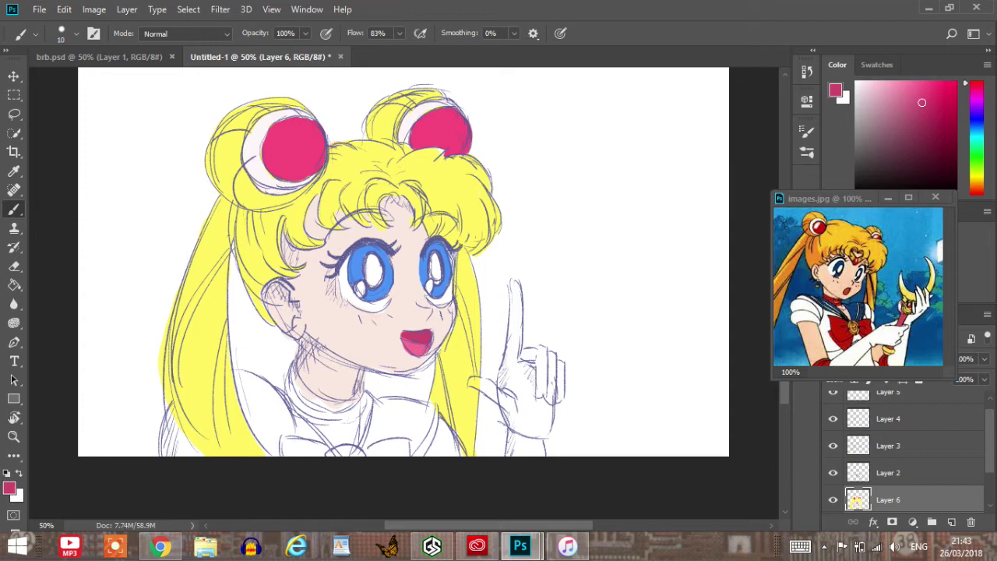
Erase the yellow overlapping the raised hand's thumb, and toggle Layer 3 and Layer 2 to find which holds the hand's sketch lines.
key("e")
left_click(476, 386)
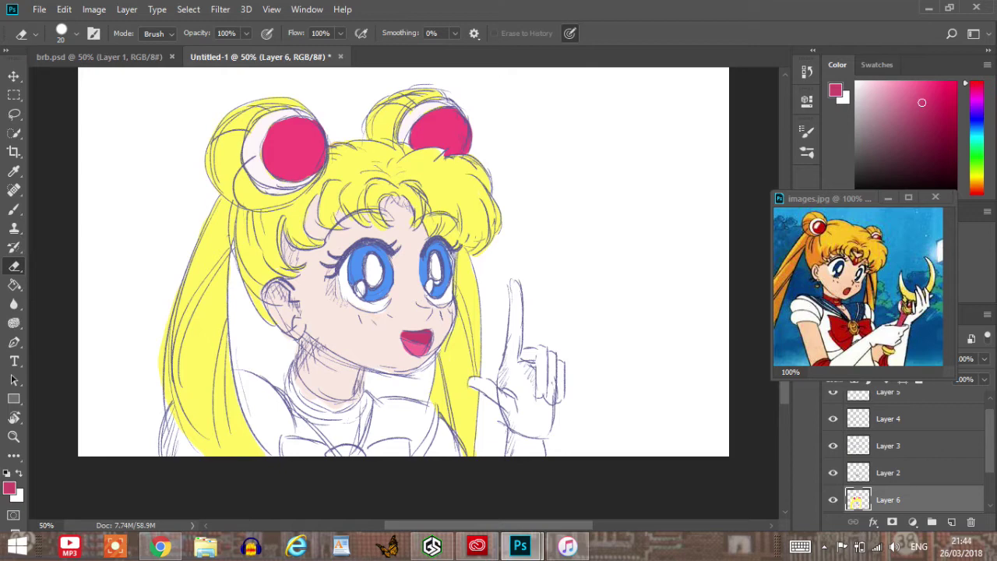
left_click(888, 445)
left_click(833, 446)
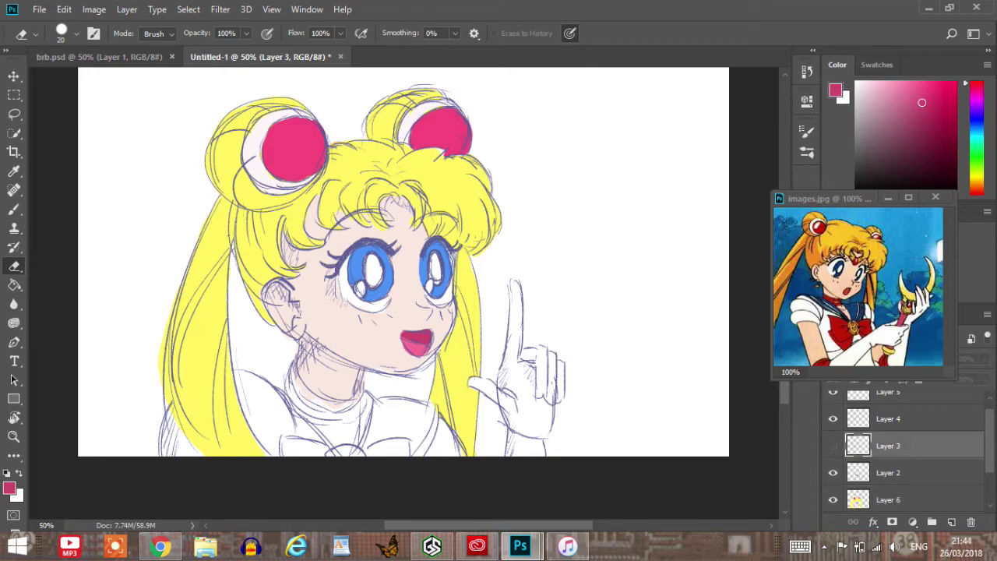
left_click(833, 446)
left_click(833, 472)
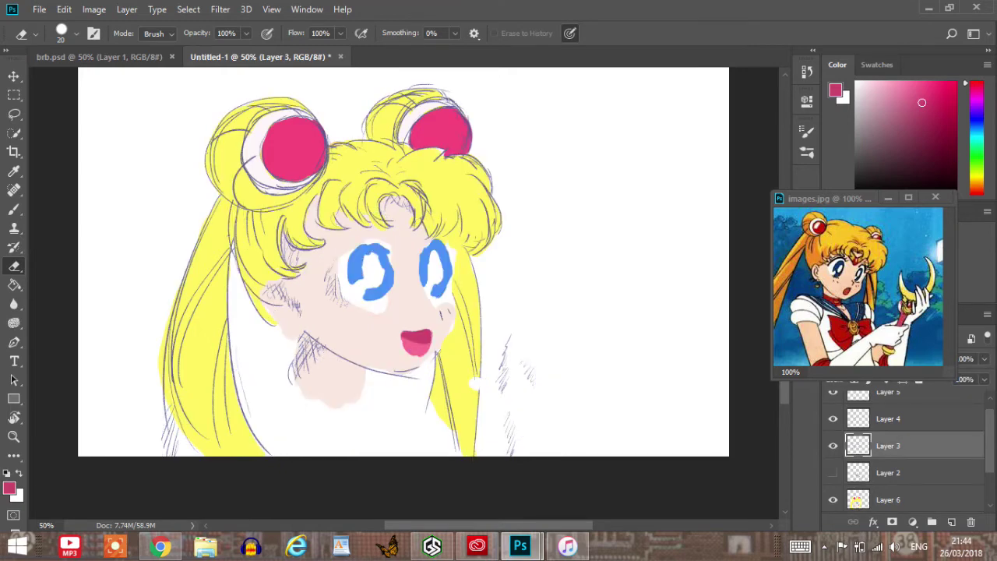
left_click(889, 472)
left_click(833, 472)
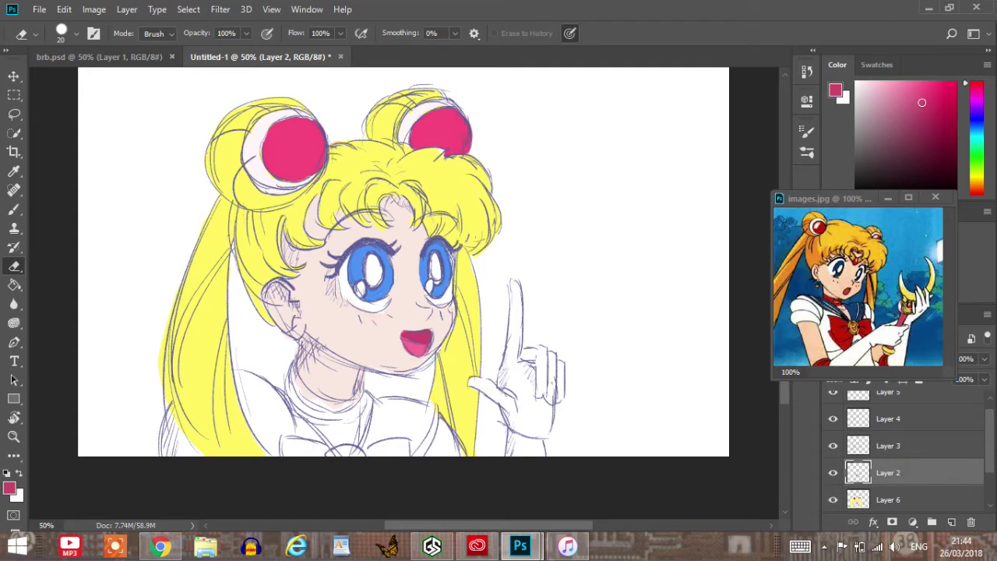
On Layer 6, paint the far side of the sailor collar and the bow loop there light blue with a 35 px brush.
left_click(889, 500)
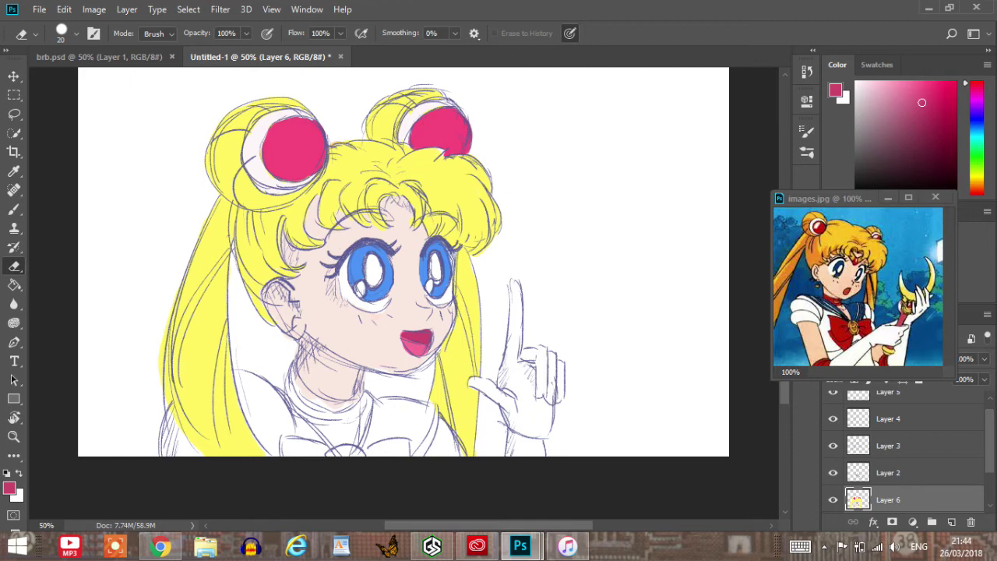
left_click_drag(977, 118, 977, 128)
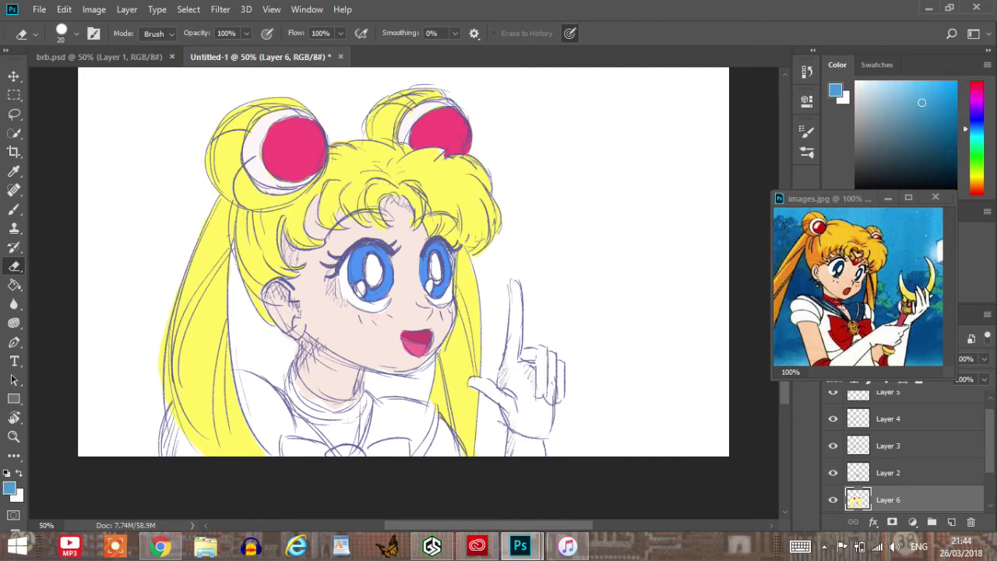
key("b")
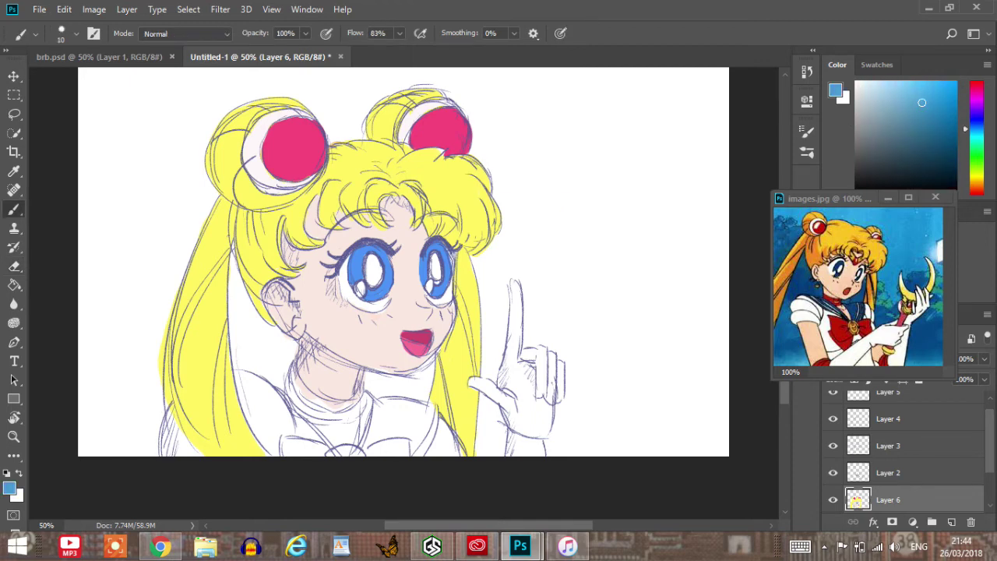
key("bracketright")
key("bracketright")
key("bracketright")
key("bracketright")
key("bracketright")
mouse_move(385, 451)
left_mouse_down()
mouse_move(374, 429)
mouse_move(366, 448)
mouse_move(363, 437)
mouse_move(397, 421)
mouse_move(427, 452)
mouse_move(431, 411)
mouse_move(379, 401)
mouse_move(359, 451)
left_mouse_up()
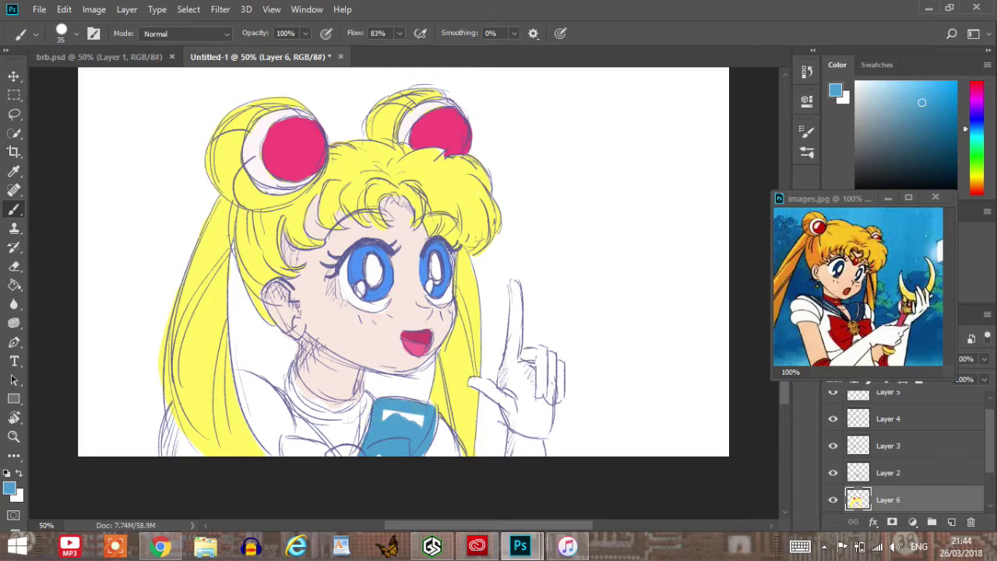
mouse_move(385, 415)
left_mouse_down()
mouse_move(424, 420)
mouse_move(438, 411)
mouse_move(435, 438)
left_mouse_up()
left_click_drag(433, 404, 394, 397)
Paint the near side of the sailor collar and its adjoining bow loop the same blue, up to the shoulder edge.
mouse_move(252, 404)
left_mouse_down()
mouse_move(282, 452)
mouse_move(253, 424)
mouse_move(237, 377)
mouse_move(262, 385)
mouse_move(285, 414)
mouse_move(289, 454)
mouse_move(251, 388)
mouse_move(270, 385)
mouse_move(287, 404)
left_mouse_up()
left_click_drag(295, 444, 298, 455)
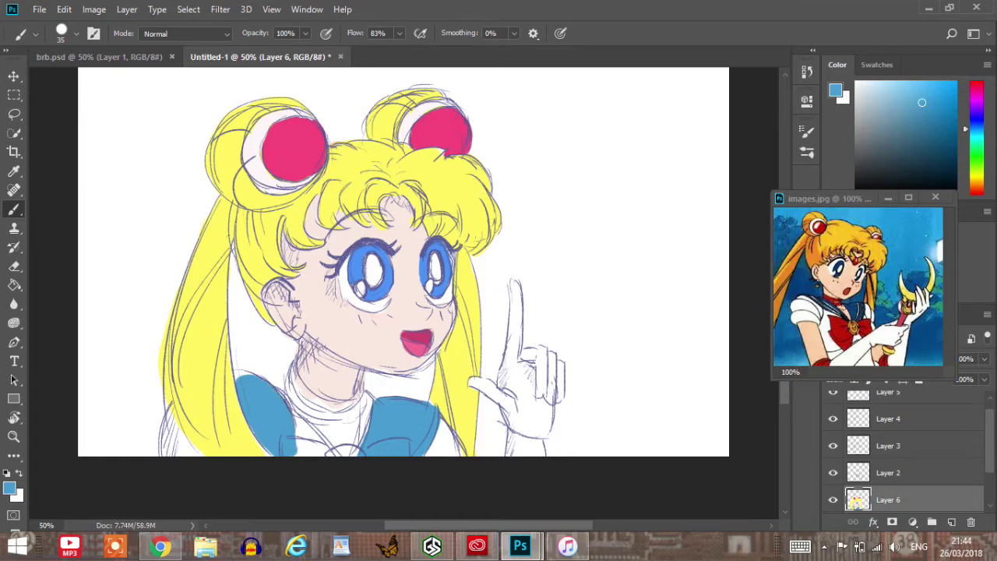
mouse_move(295, 414)
left_mouse_down()
mouse_move(332, 452)
mouse_move(370, 431)
mouse_move(298, 453)
left_mouse_up()
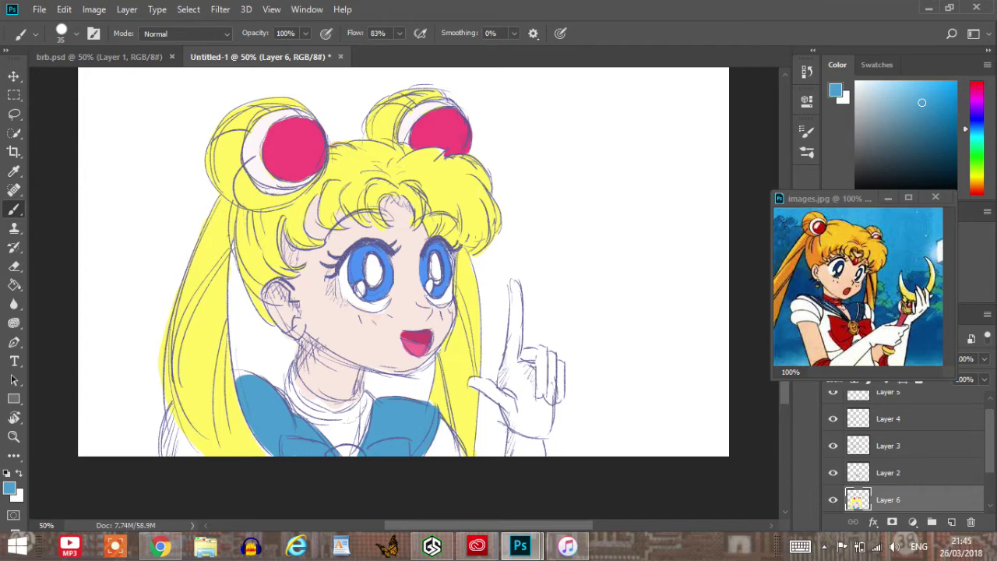
left_click_drag(238, 380, 251, 371)
Paint both loops of the chest bow over the blue in a strong magenta pink.
left_click_drag(977, 129, 978, 85)
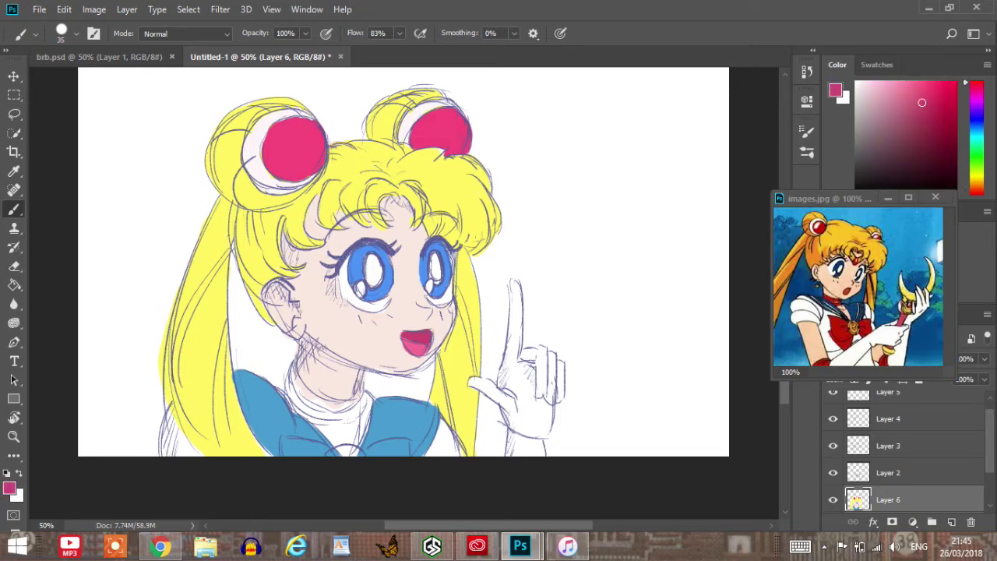
left_click_drag(922, 102, 952, 84)
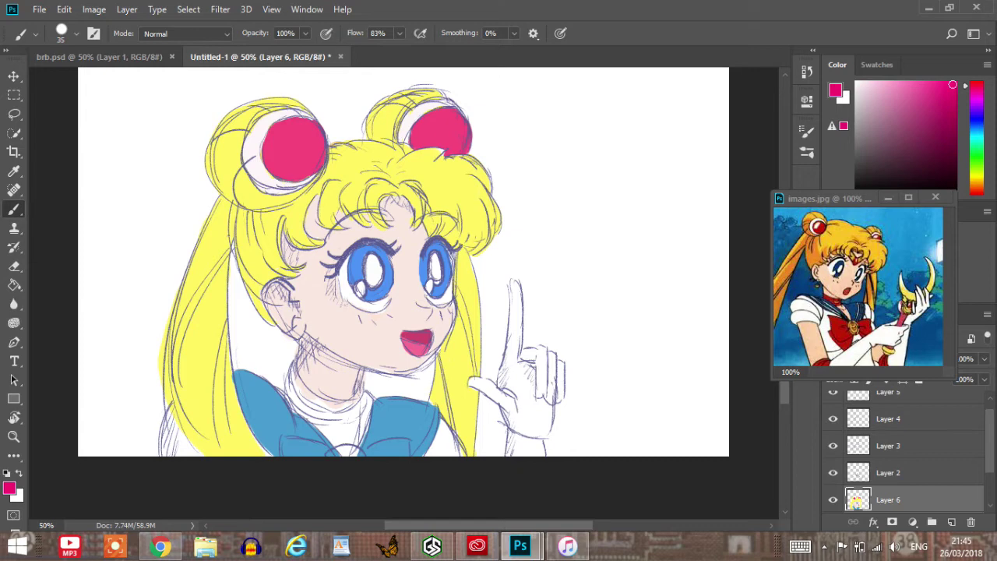
mouse_move(370, 452)
left_mouse_down()
mouse_move(393, 441)
mouse_move(408, 449)
left_mouse_up()
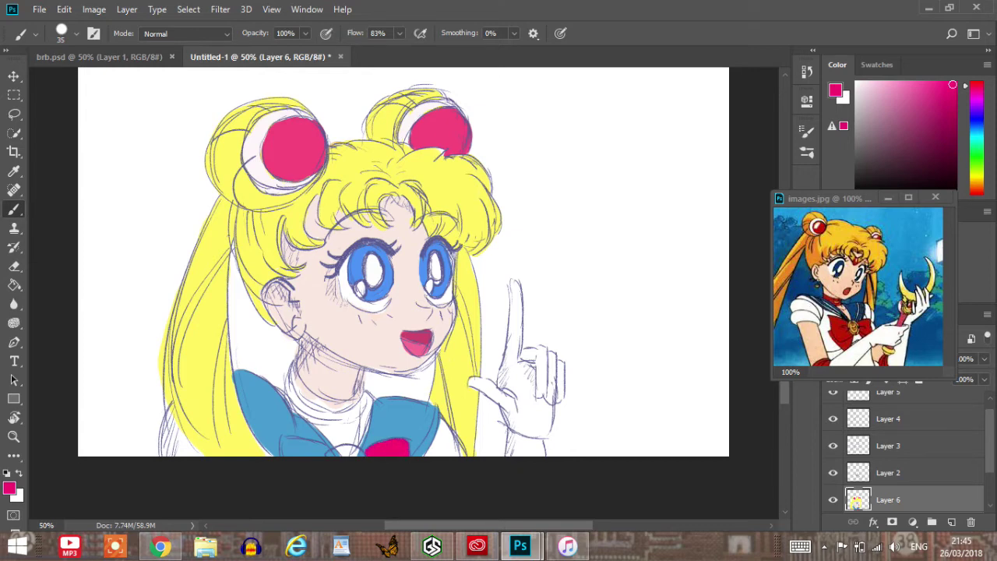
mouse_move(285, 452)
left_mouse_down()
mouse_move(293, 441)
mouse_move(330, 450)
mouse_move(287, 439)
left_mouse_up()
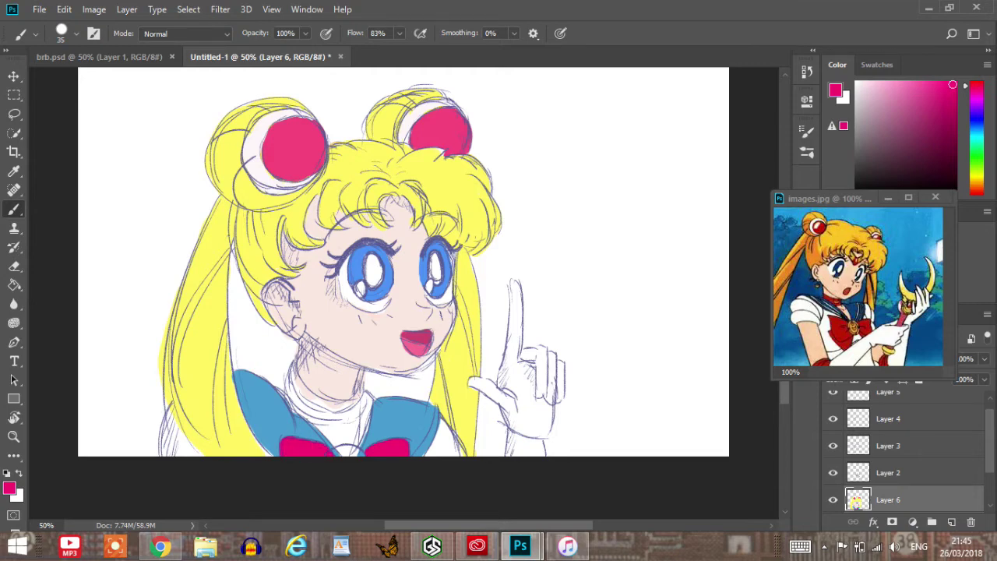
Choose a light golden yellow and paint the round brooch at the centre of the bow.
left_click_drag(977, 184, 977, 180)
left_click_drag(924, 91, 907, 85)
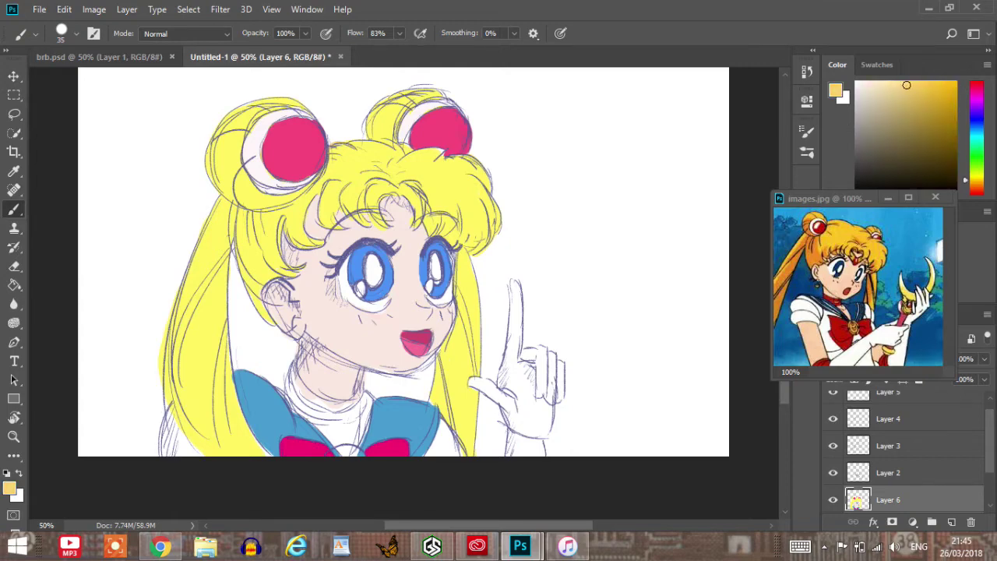
mouse_move(333, 453)
left_mouse_down()
mouse_move(360, 454)
mouse_move(352, 450)
left_mouse_up()
Sample the skin tone from the face in the images.jpg reference and paint the bare skin between the choker and bow.
left_click(14, 171)
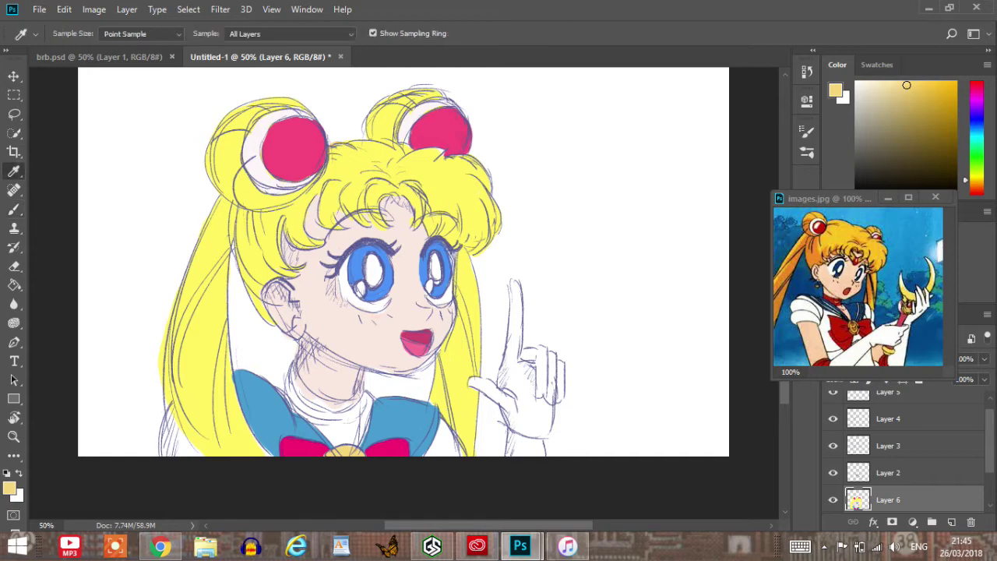
left_click(835, 285)
key("b")
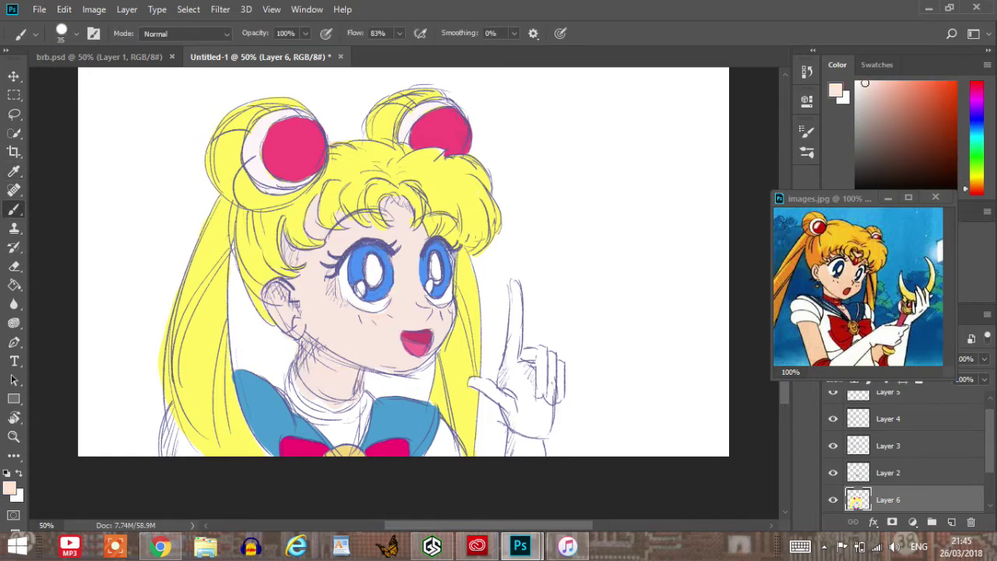
mouse_move(329, 417)
left_mouse_down()
mouse_move(335, 437)
mouse_move(355, 438)
mouse_move(358, 410)
mouse_move(348, 421)
left_mouse_up()
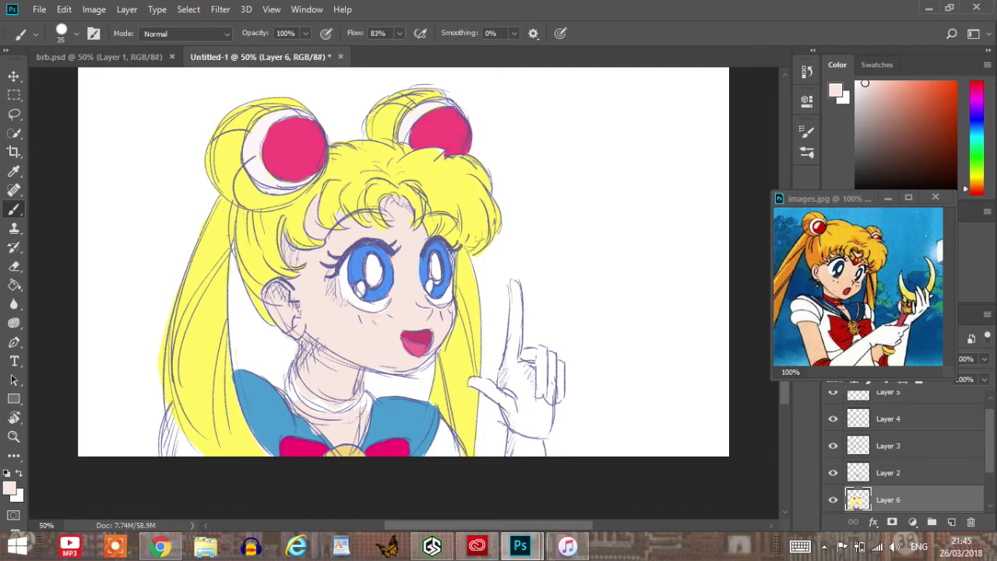
Sample the hair ornament's pink, fill the choker around the neck with a 20 px brush, and pick up the collar's blue.
left_click(14, 170)
left_click(289, 149)
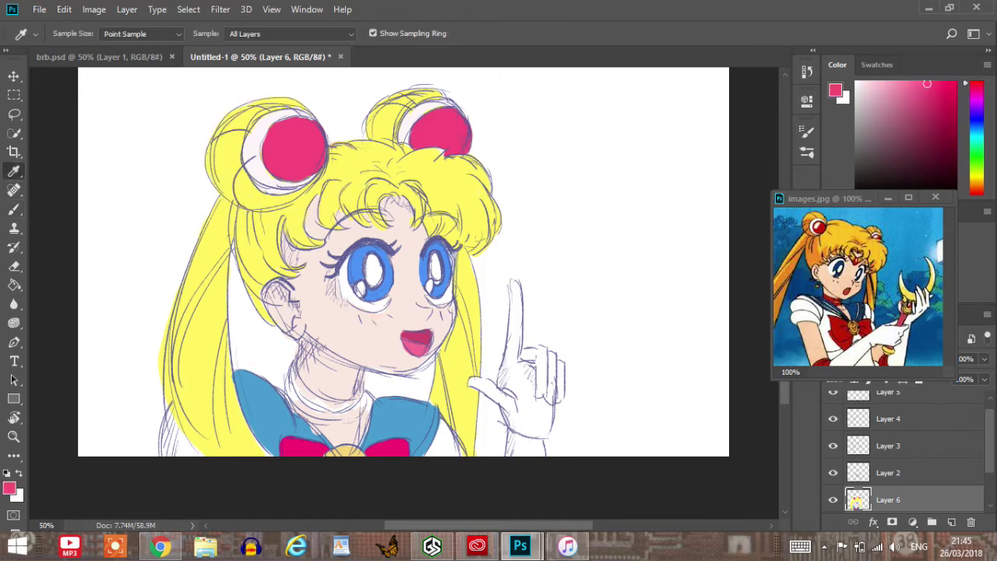
left_click(14, 209)
mouse_move(310, 404)
left_mouse_down()
mouse_move(295, 385)
mouse_move(308, 413)
mouse_move(357, 410)
mouse_move(310, 396)
left_mouse_up()
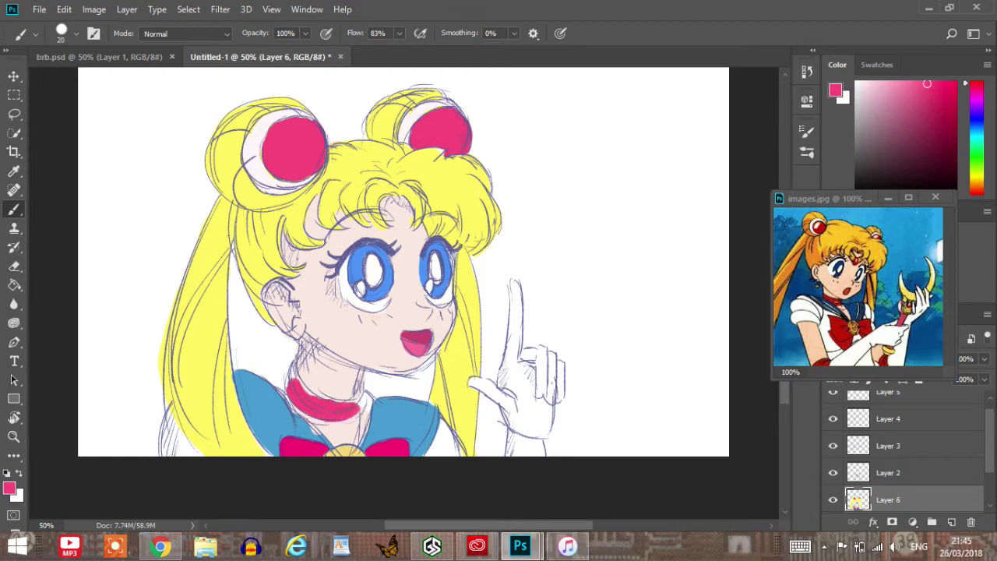
mouse_move(350, 401)
left_mouse_down()
mouse_move(366, 399)
mouse_move(345, 419)
mouse_move(301, 413)
mouse_move(288, 374)
mouse_move(296, 410)
left_mouse_up()
left_click(281, 405, "alt")
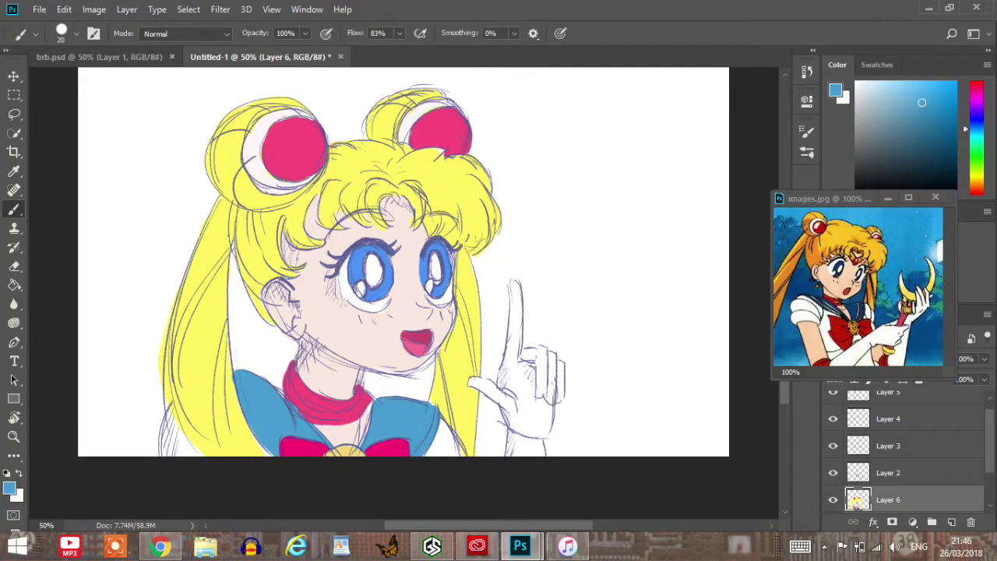
Flip the canvas horizontally to check the drawing's proportions, and undo the flip.
left_click(94, 10)
mouse_move(156, 148)
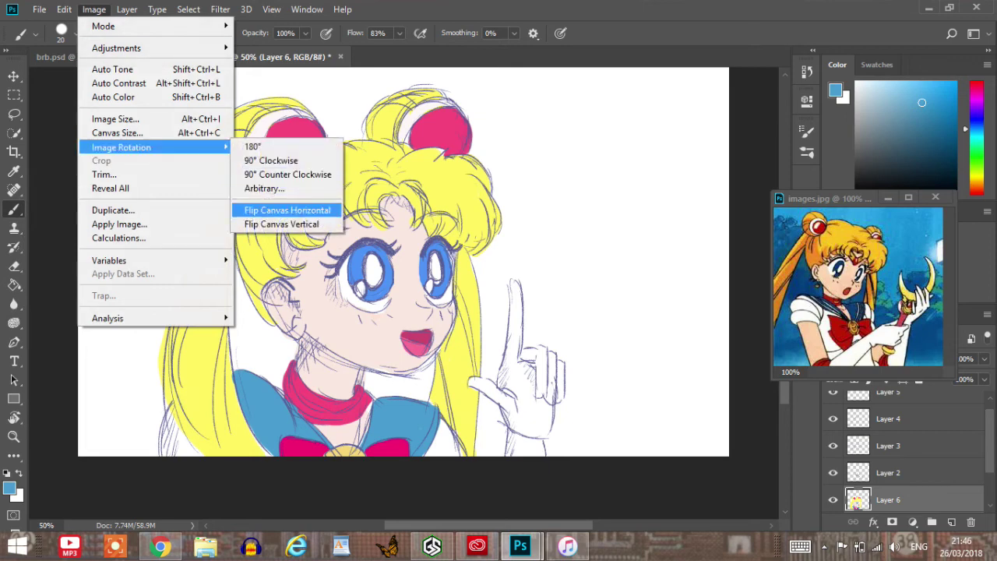
left_click(288, 210)
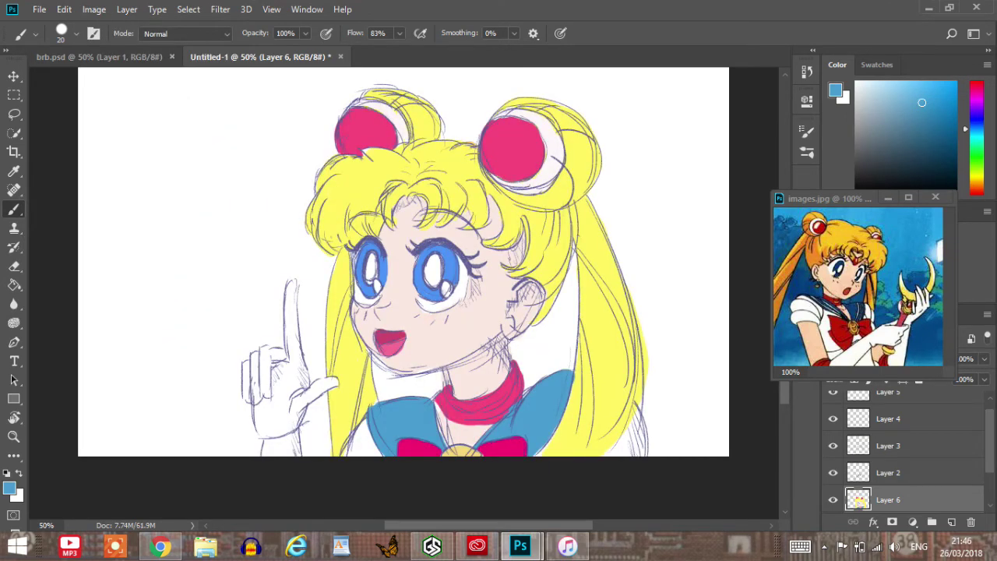
key("ctrl+z")
Sample the dark purple line colour from the upper lashes of the near eye.
key("ctrl+plus")
key("ctrl+plus")
key("ctrl+plus")
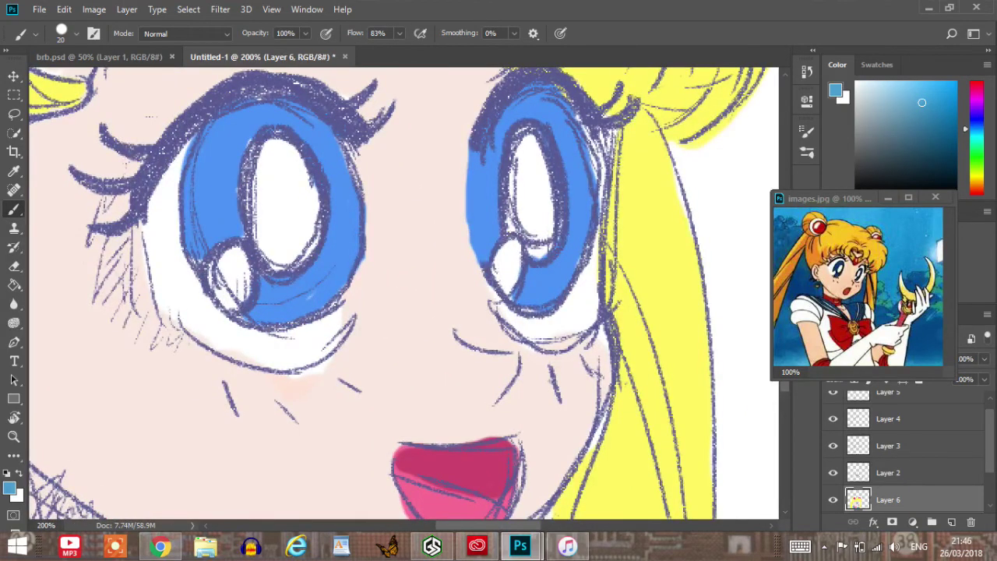
key("i")
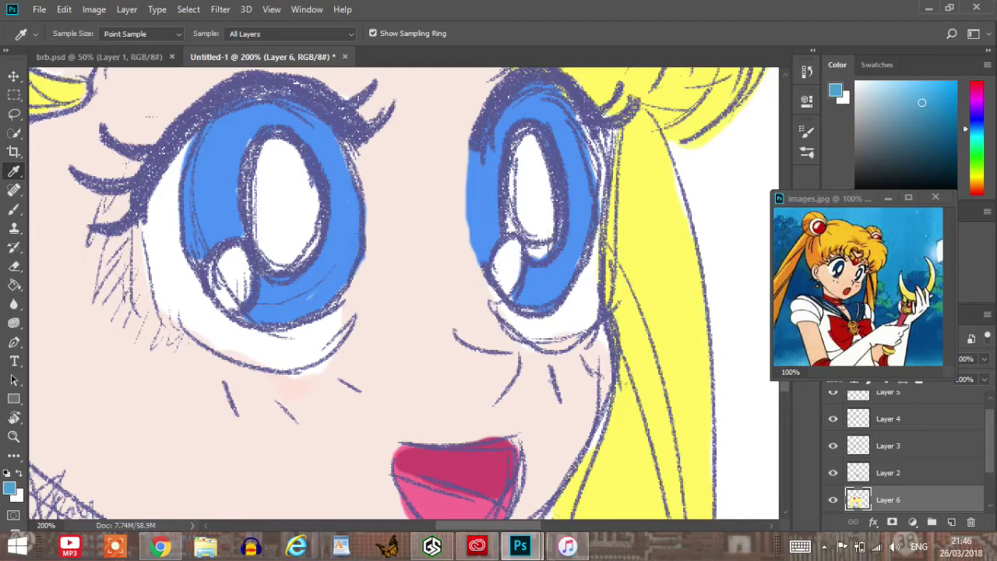
left_click(216, 94)
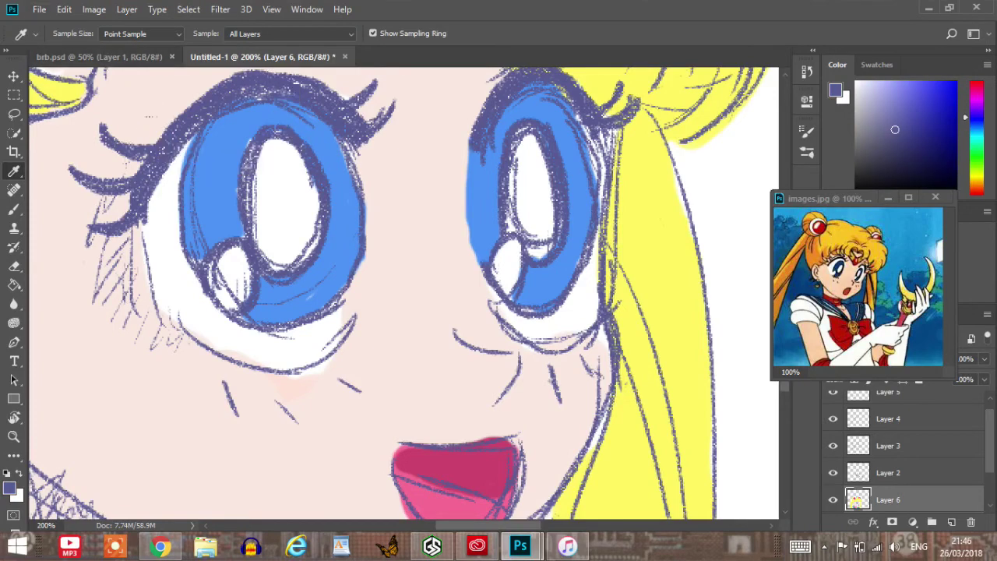
Load the Kyle's Inkbox - Mr. Natural Brush preset for the Brush tool.
left_click(26, 35)
left_click(14, 209)
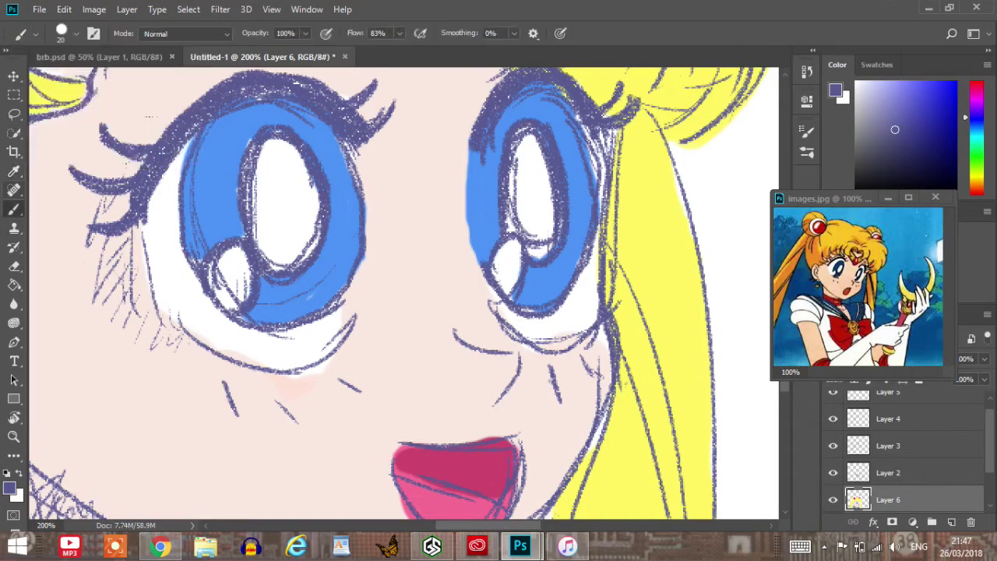
left_click(21, 34)
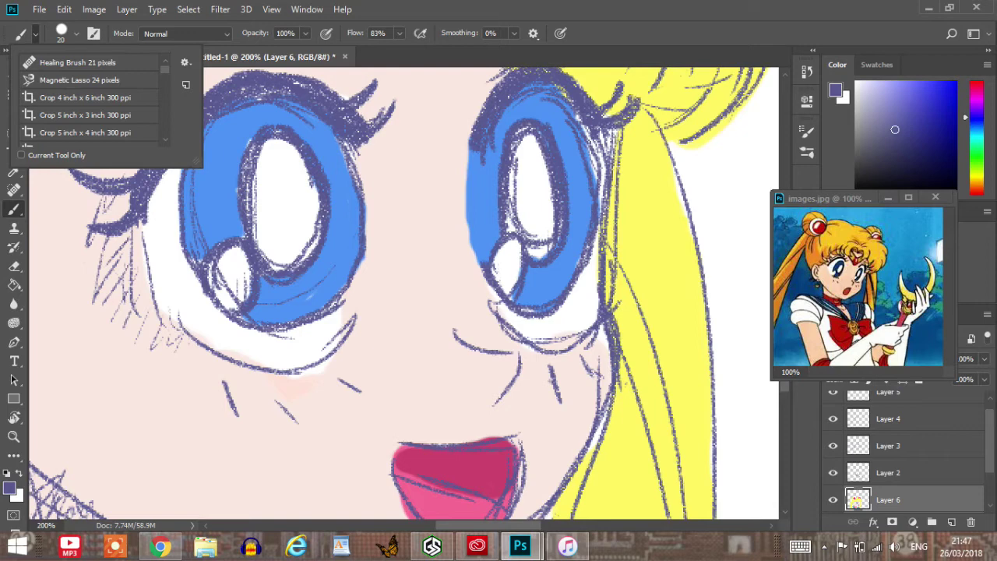
scroll(89, 97, "down", 10)
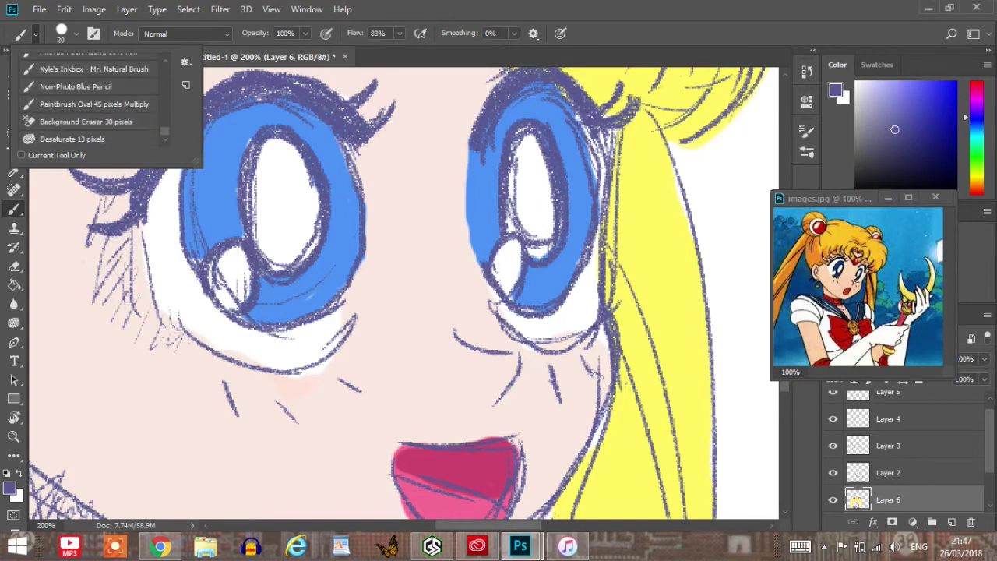
left_click(93, 69)
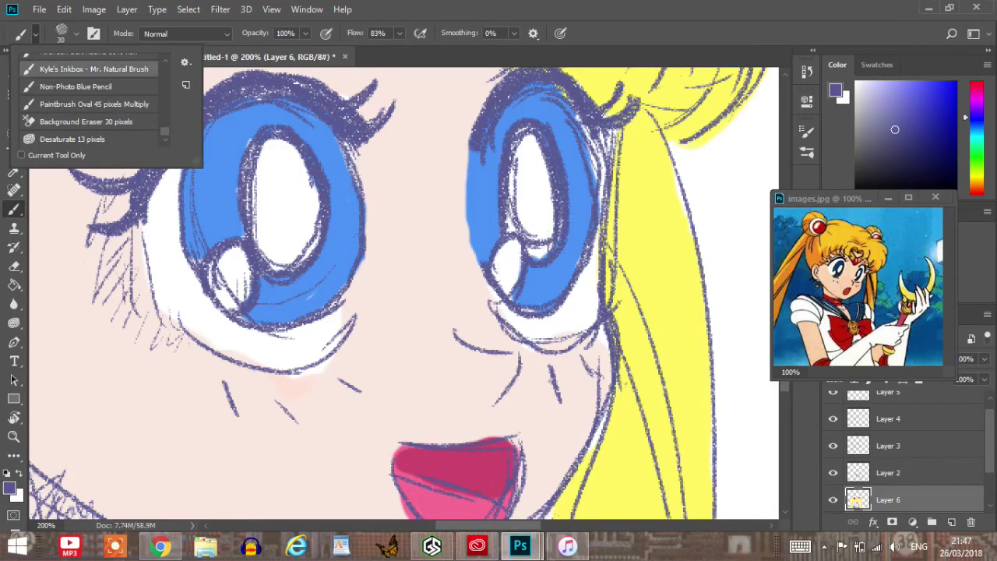
key("Escape")
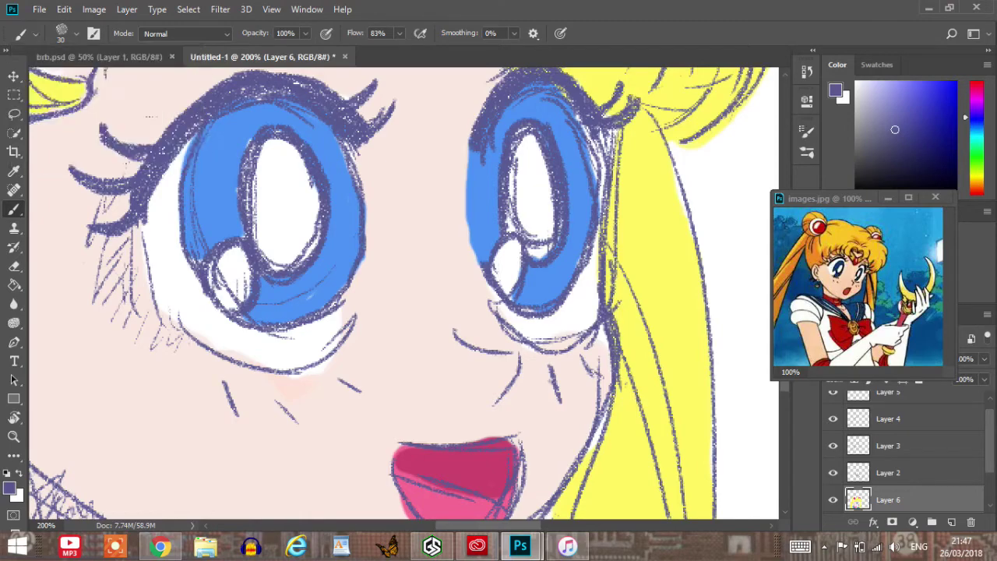
key("ctrl+minus")
key("ctrl+minus")
key("ctrl+minus")
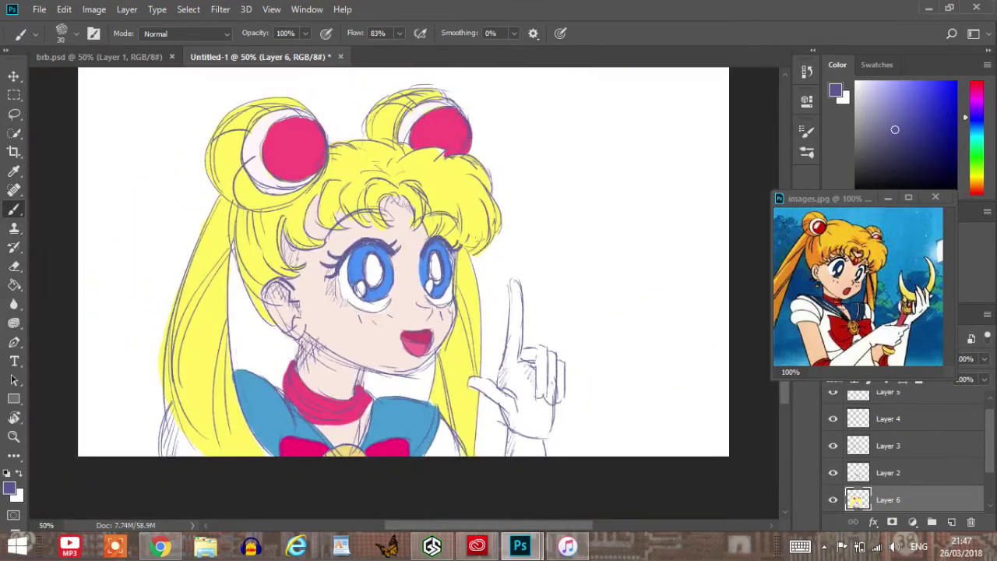
Add a new layer directly above Layer 5 for the line work.
scroll(903, 448, "up", 1)
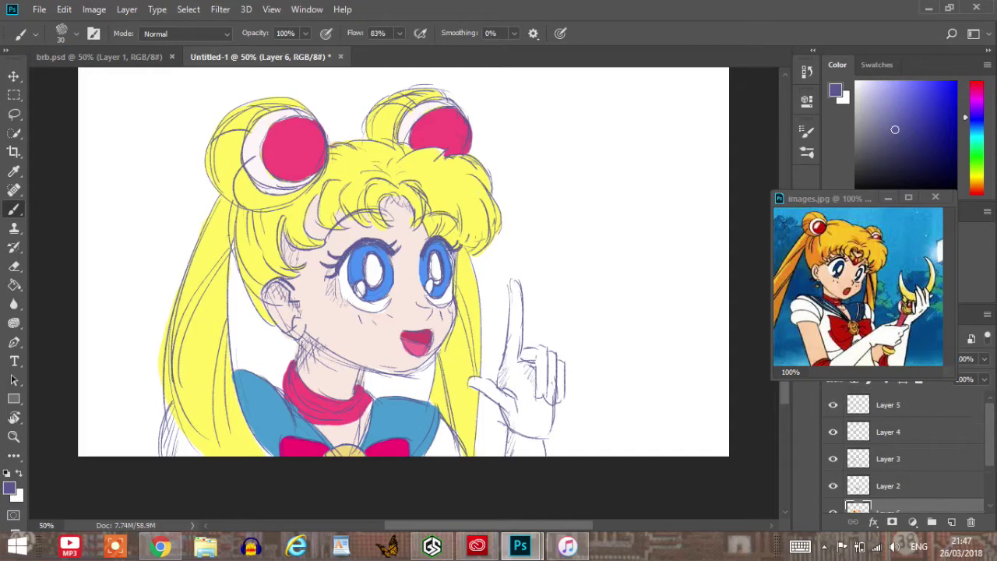
left_click(896, 405)
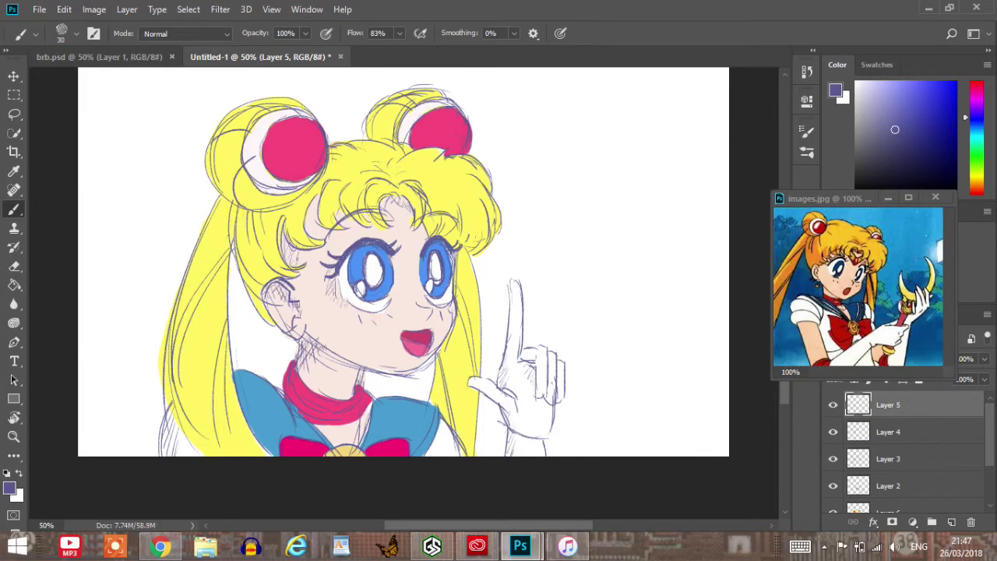
left_click(952, 521)
Try inking the sleeve edge beside the near pigtail at 30 px and again at 20 px, undoing the strokes.
mouse_move(156, 424)
left_mouse_down()
mouse_move(154, 454)
mouse_move(163, 407)
left_mouse_up()
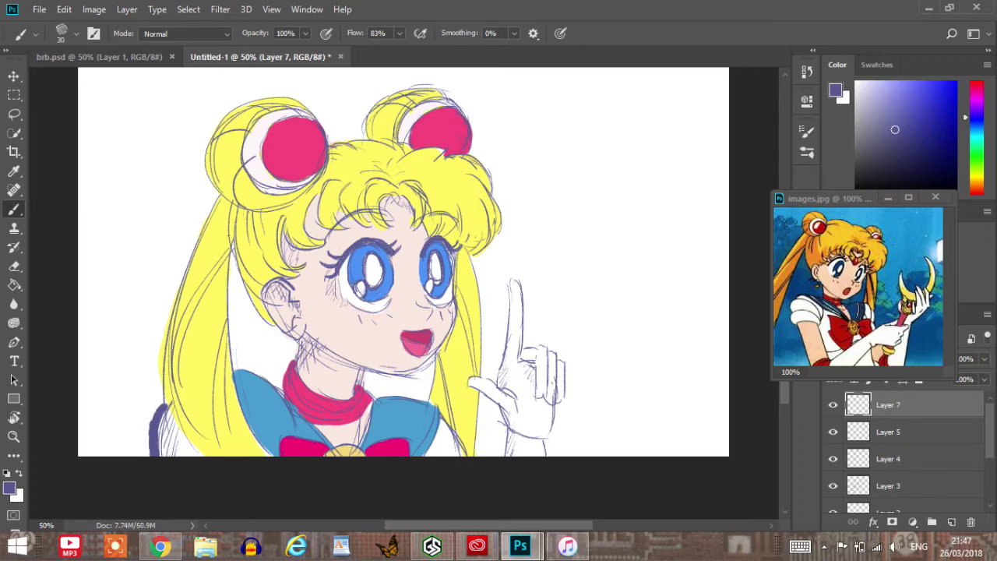
key("ctrl+z")
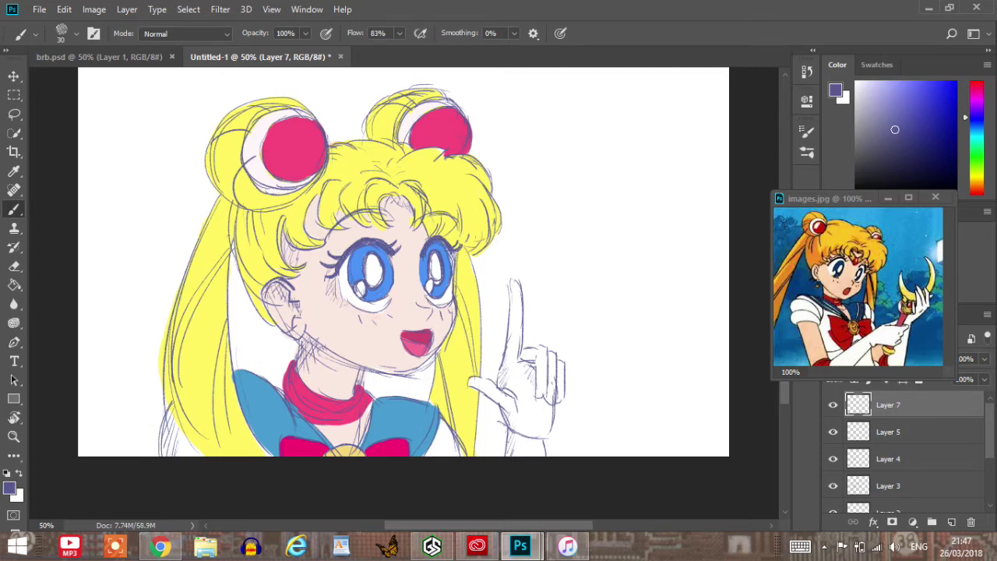
key("bracketleft")
key("bracketleft")
key("bracketleft")
key("bracketright")
left_click_drag(164, 406, 158, 455)
left_click_drag(162, 410, 157, 334)
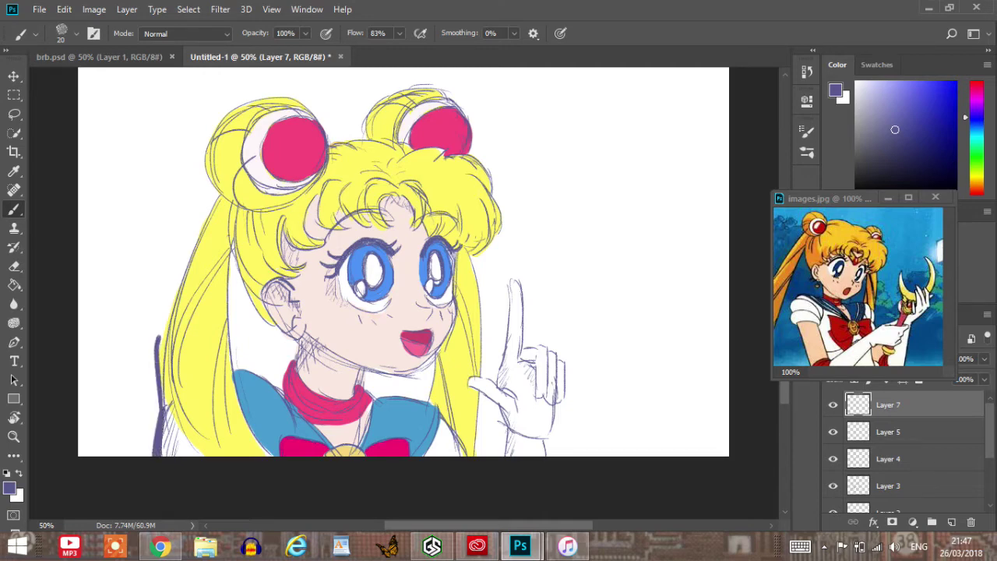
key("ctrl+alt+z")
key("ctrl+alt+z")
key("ctrl+alt+z")
key("ctrl+alt+z")
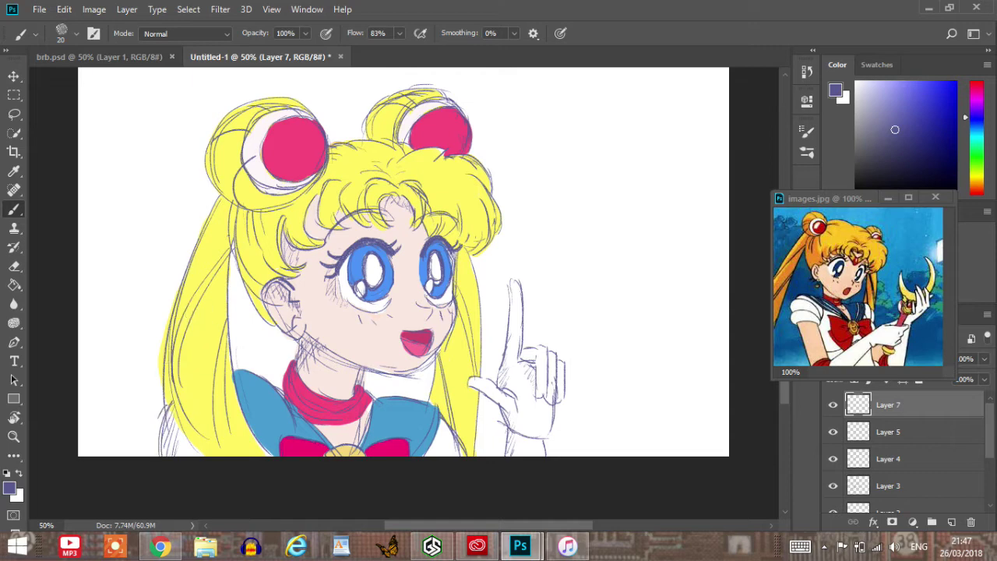
Try inking the sleeve and the near pigtail's outer edge with a 15 px brush, and undo the strokes.
key("bracketleft")
left_click_drag(167, 410, 158, 455)
mouse_move(164, 411)
left_mouse_down()
mouse_move(165, 332)
mouse_move(162, 409)
left_mouse_up()
left_click_drag(163, 349, 201, 232)
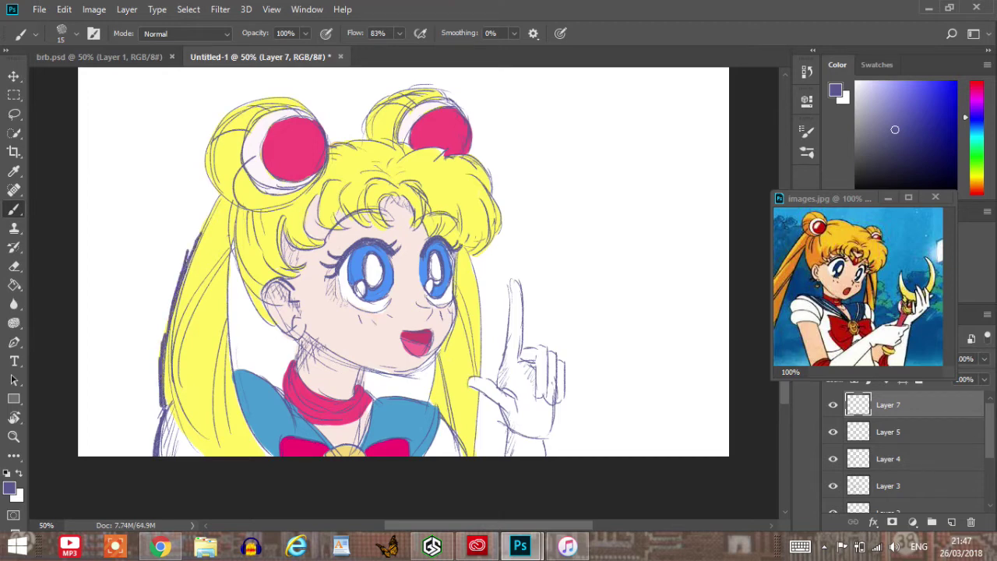
left_click_drag(187, 268, 213, 198)
mouse_move(201, 238)
left_mouse_down()
mouse_move(218, 193)
mouse_move(212, 202)
left_mouse_up()
key("ctrl+alt+z")
key("ctrl+alt+z")
key("ctrl+alt+z")
key("ctrl+alt+z")
key("ctrl+alt+z")
key("ctrl+alt+z")
key("ctrl+alt+z")
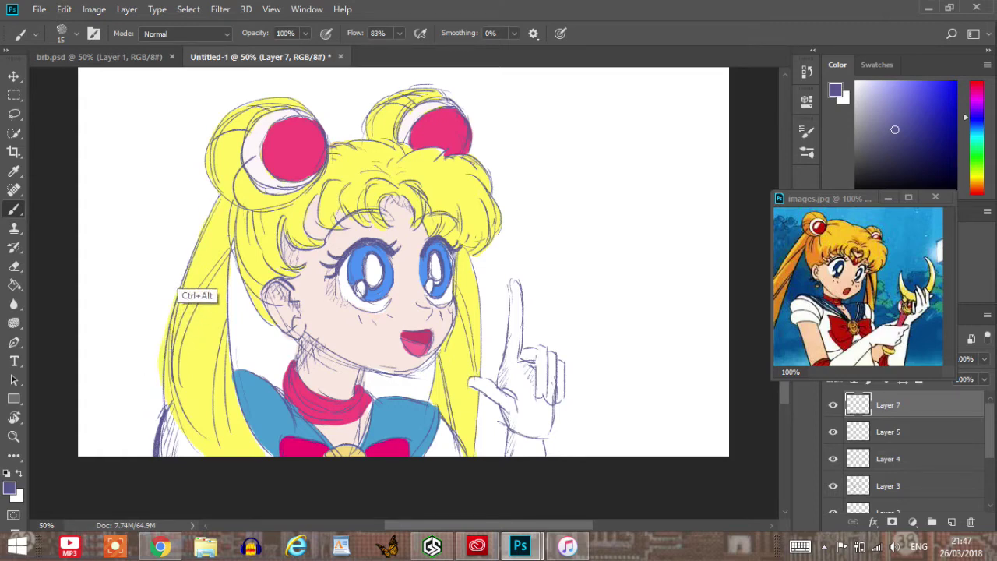
key("ctrl+alt+z")
key("ctrl+alt+z")
Ink the sleeve edge and the lower outer edge of the near pigtail with the brush reduced to 9 px.
key("bracketleft")
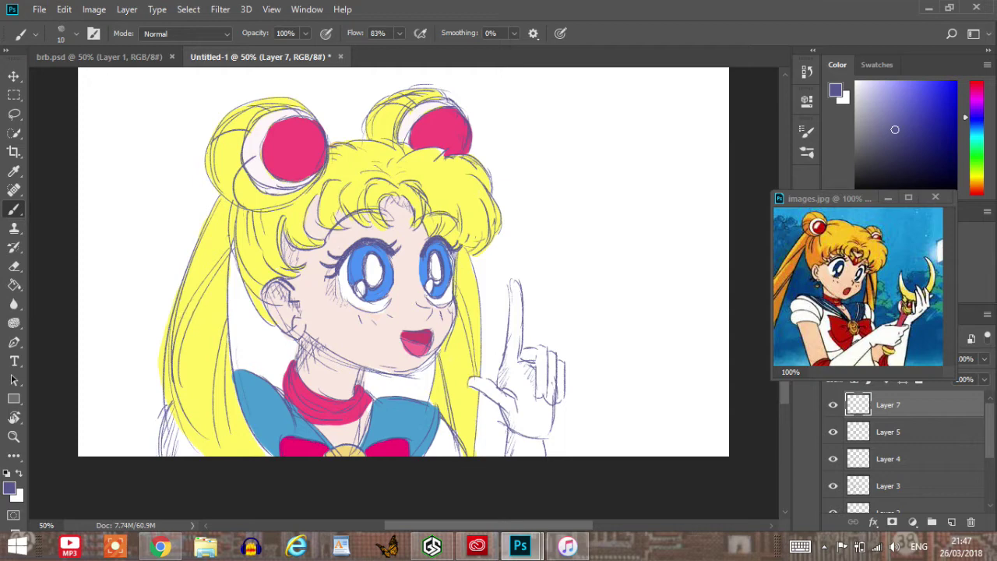
left_click_drag(164, 413, 154, 452)
left_click_drag(164, 382, 161, 409)
left_click_drag(165, 335, 161, 383)
left_click_drag(167, 330, 165, 409)
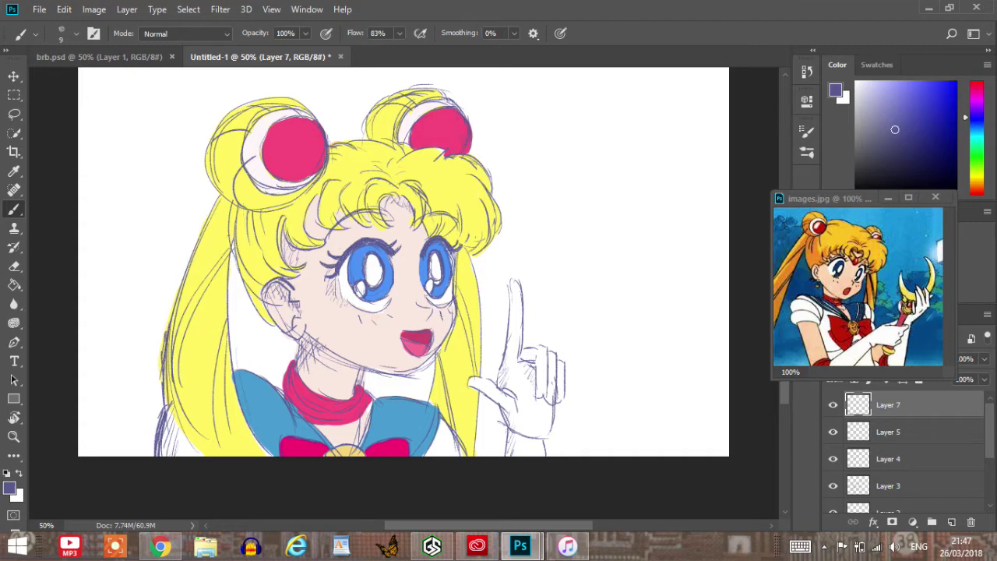
left_click_drag(172, 328, 164, 404)
Continue the purple ink line along the near pigtail's upper outer edge to the base of the hair bun.
left_click_drag(178, 281, 168, 324)
left_click_drag(189, 260, 176, 299)
left_click_drag(190, 259, 183, 278)
left_click_drag(204, 231, 185, 265)
left_click_drag(210, 209, 203, 232)
left_click_drag(218, 193, 190, 247)
left_click_drag(217, 200, 204, 223)
left_click_drag(191, 248, 179, 279)
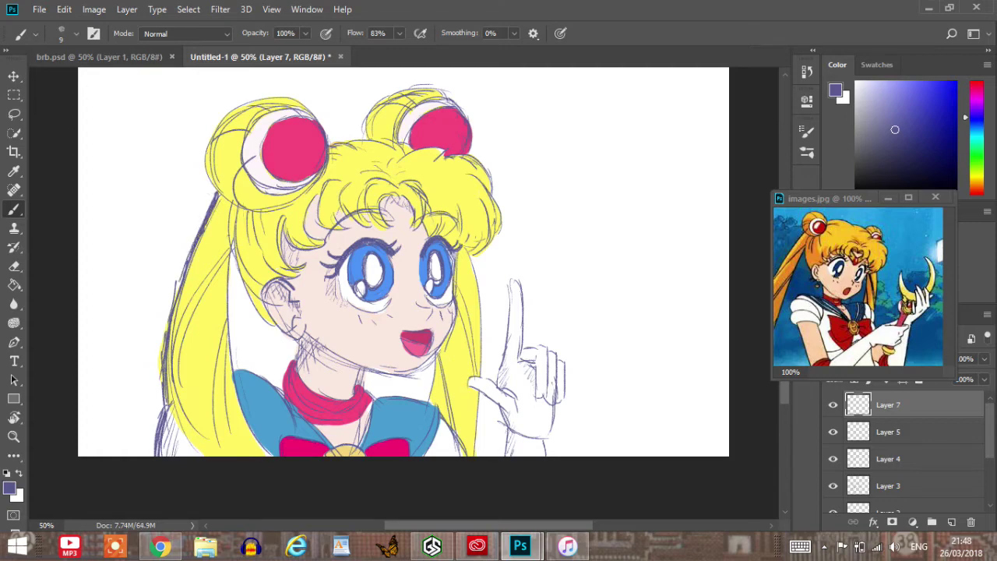
Ink the outer contour of the near hair bun from its base over the crown to the round ornament.
left_click_drag(215, 176, 204, 193)
left_click_drag(212, 140, 206, 194)
left_click_drag(212, 139, 206, 190)
left_click_drag(222, 116, 207, 150)
mouse_move(258, 98)
left_mouse_down()
mouse_move(229, 110)
mouse_move(241, 106)
left_mouse_up()
left_click_drag(238, 106, 212, 126)
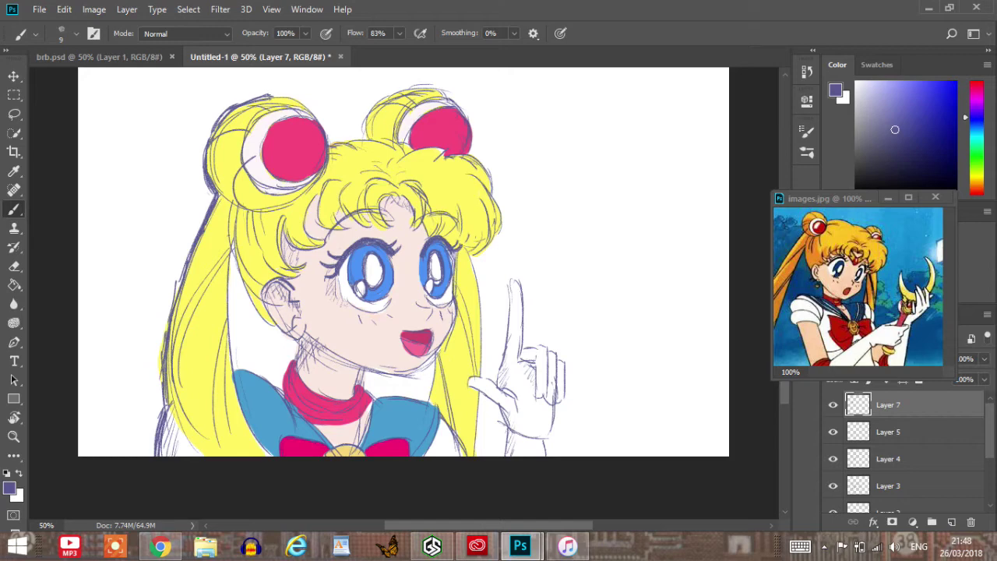
left_click_drag(233, 107, 223, 117)
left_click_drag(230, 111, 210, 139)
mouse_move(259, 97)
left_mouse_down()
mouse_move(240, 104)
mouse_move(312, 105)
mouse_move(315, 120)
left_mouse_up()
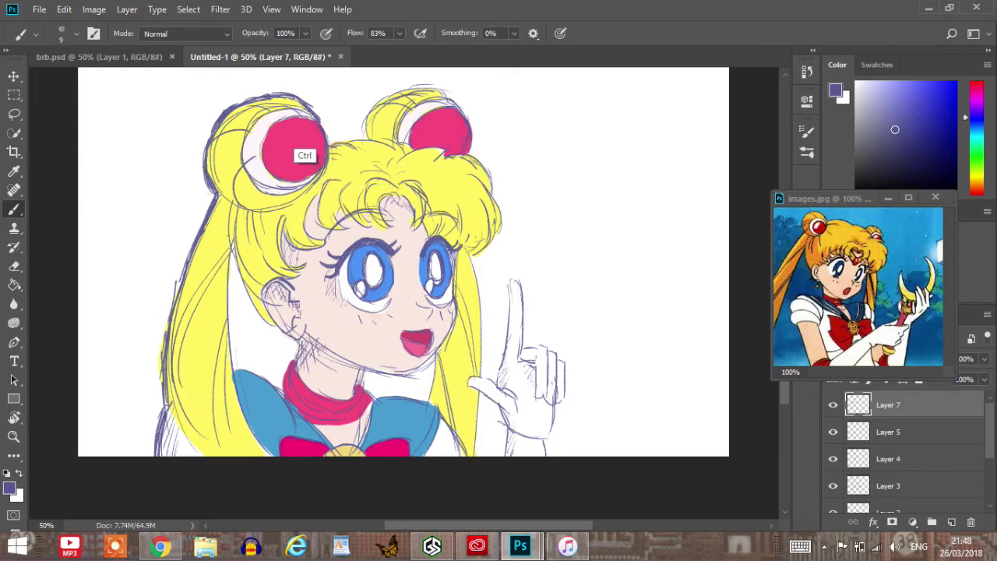
Ink the crown of the head between the buns and the outer contour of the far hair bun.
key("ctrl+z")
mouse_move(296, 96)
left_mouse_down()
mouse_move(328, 142)
mouse_move(367, 134)
mouse_move(355, 138)
left_mouse_up()
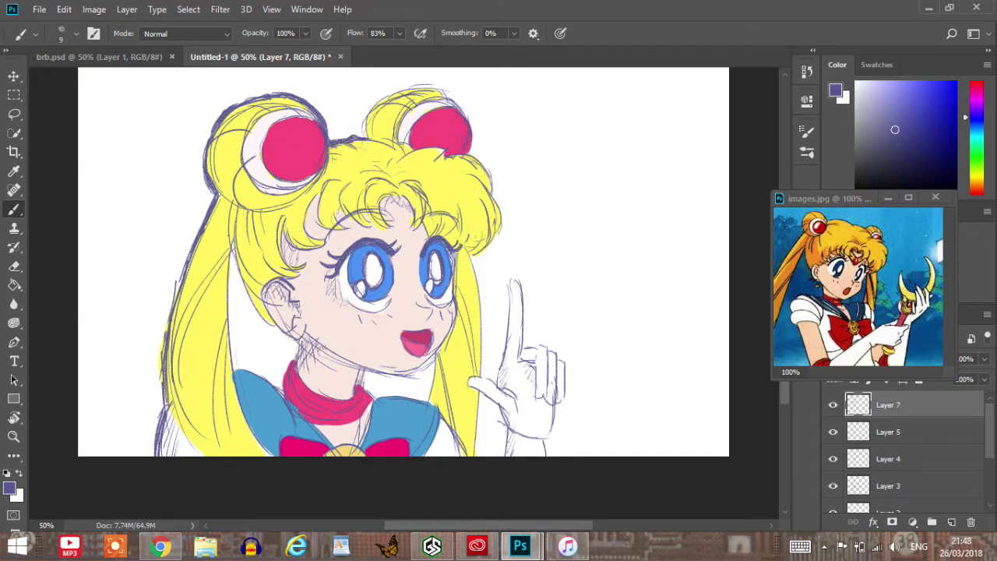
mouse_move(369, 137)
left_mouse_down()
mouse_move(377, 103)
mouse_move(442, 87)
mouse_move(472, 122)
mouse_move(472, 154)
mouse_move(483, 162)
left_mouse_up()
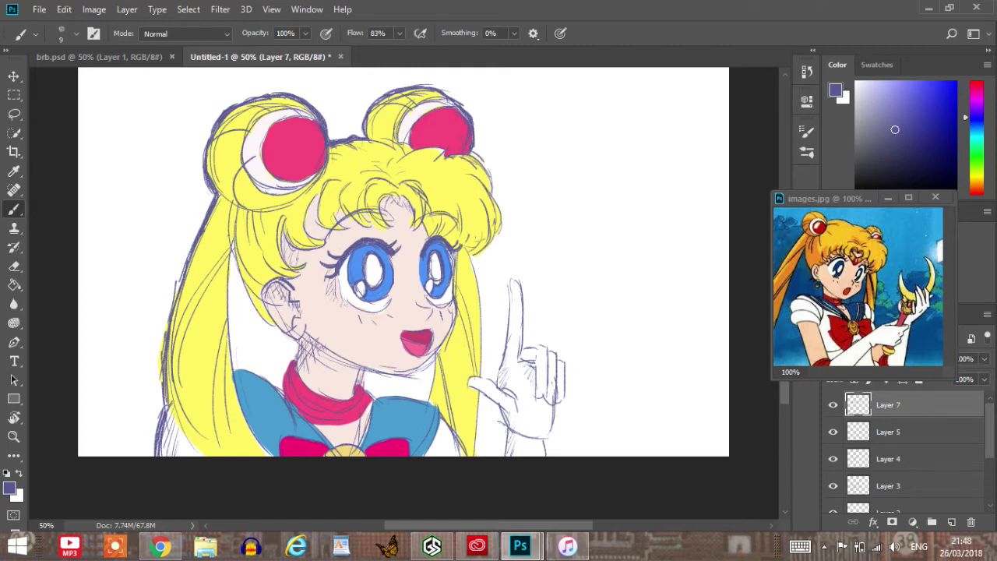
Ink the outer contour of the fringe on the far side, from the far bun's ornament down to the pigtail.
key("ctrl+alt+z")
mouse_move(471, 155)
left_mouse_down()
mouse_move(506, 218)
mouse_move(473, 268)
left_mouse_up()
key("ctrl+z")
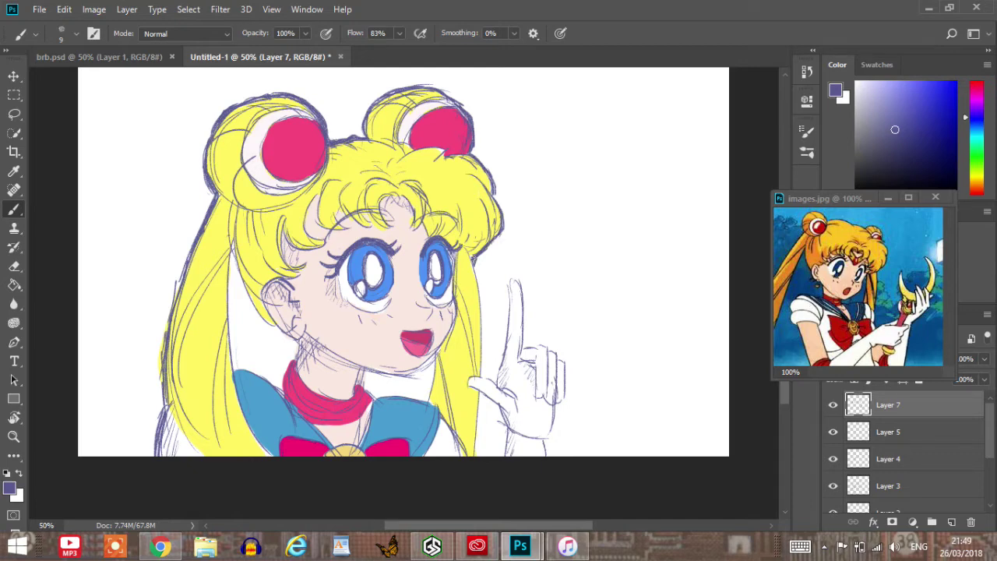
left_click_drag(506, 212, 503, 227)
Ink the outer edge of the far pigtail and its inner edge beside the chin.
left_click_drag(484, 263, 472, 314)
left_click_drag(474, 263, 485, 341)
mouse_move(484, 304)
left_mouse_down()
mouse_move(483, 376)
mouse_move(492, 381)
left_mouse_up()
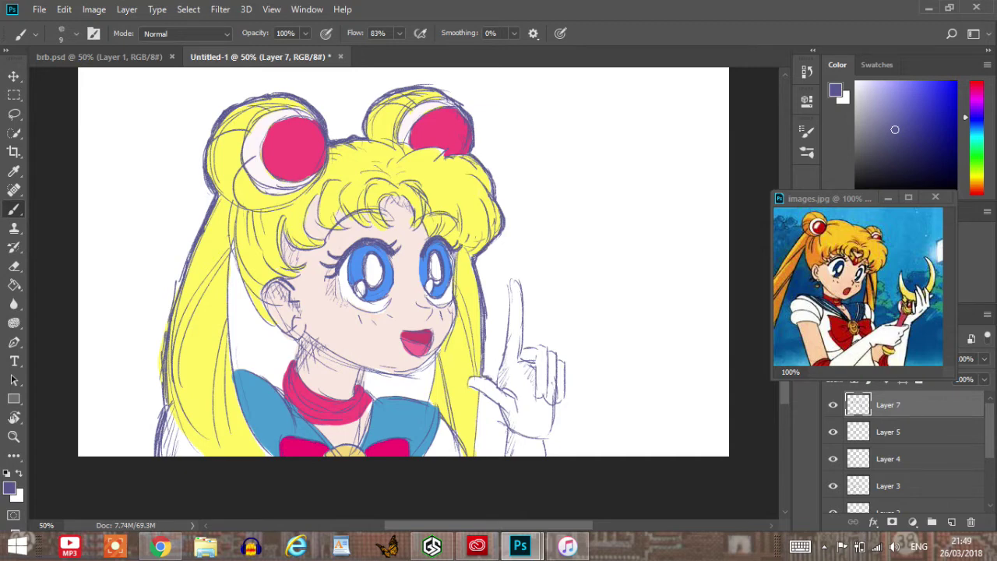
left_click_drag(435, 352, 435, 390)
left_click_drag(434, 387, 434, 404)
left_click_drag(433, 352, 432, 393)
Ink the underside of the chin and the upper edge of the far side of the blue collar.
mouse_move(366, 378)
left_mouse_down()
mouse_move(416, 372)
mouse_move(435, 355)
mouse_move(423, 370)
left_mouse_up()
mouse_move(425, 365)
left_mouse_down()
mouse_move(433, 356)
mouse_move(427, 362)
left_mouse_up()
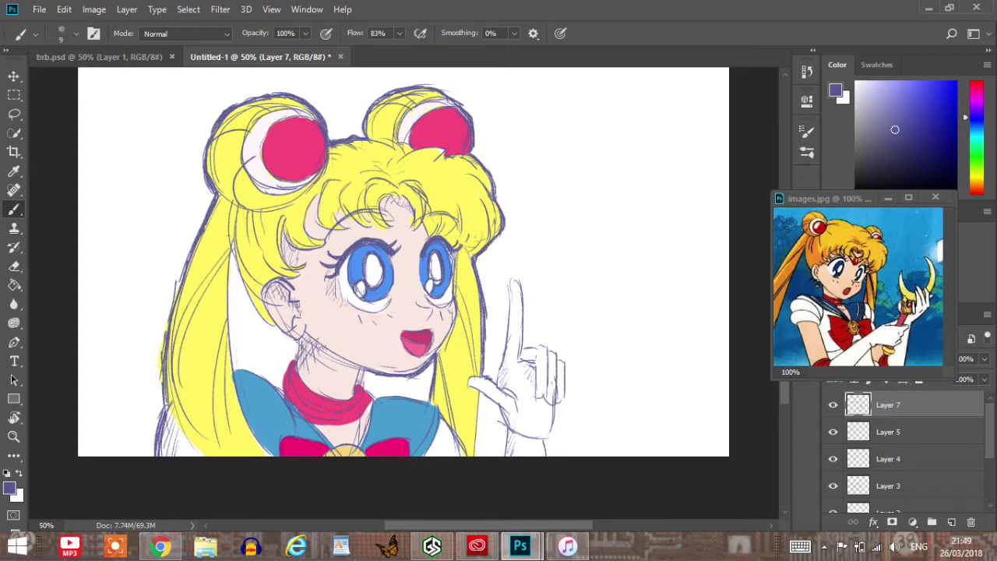
mouse_move(364, 369)
left_mouse_down()
mouse_move(368, 395)
mouse_move(424, 400)
left_mouse_up()
Ink and thicken the inner edge of the near pigtail down to the blue collar.
left_click_drag(230, 248, 233, 361)
mouse_move(228, 312)
left_mouse_down()
mouse_move(235, 371)
mouse_move(244, 371)
left_mouse_up()
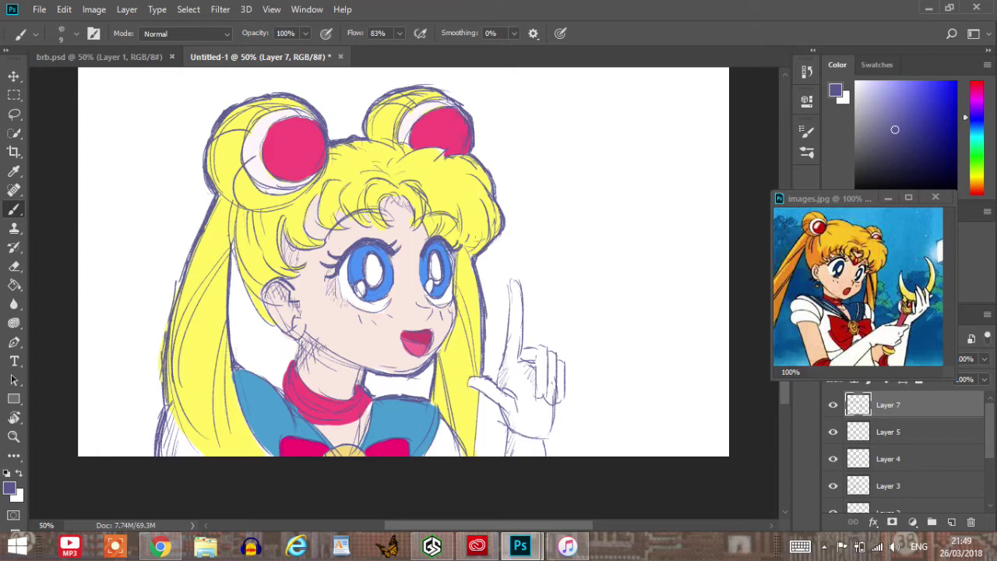
left_click_drag(229, 326, 226, 364)
mouse_move(237, 297)
left_mouse_down()
mouse_move(232, 360)
mouse_move(228, 310)
left_mouse_up()
left_click_drag(228, 341, 230, 353)
left_click_drag(232, 273, 229, 329)
Ink the hair edge behind the ear, the back of the neck and the near side of the collar.
left_click_drag(232, 239, 268, 329)
left_click_drag(251, 308, 273, 331)
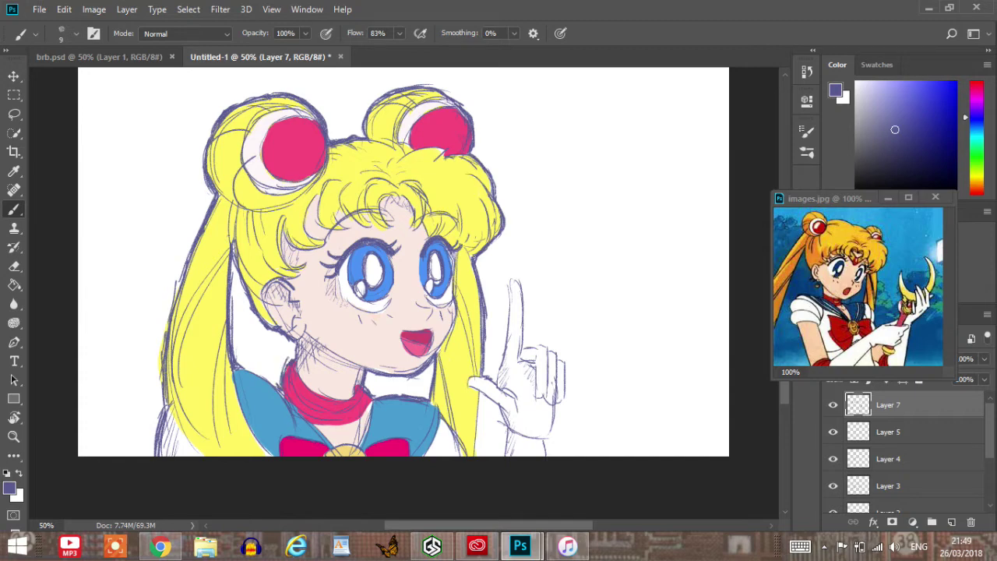
left_click_drag(296, 341, 288, 361)
left_click_drag(283, 360, 279, 372)
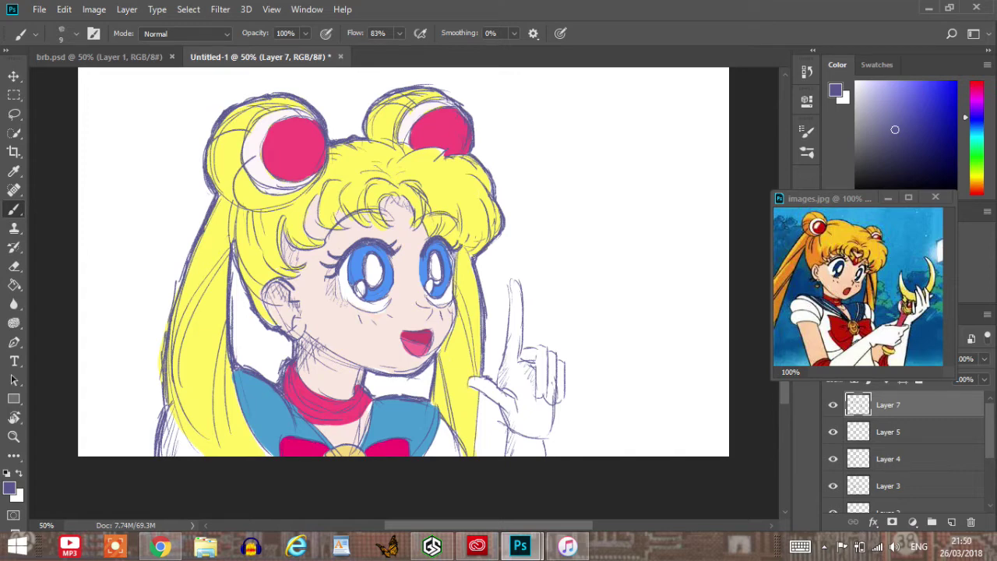
Ink the lower outer edge of the far pigtail and the edges of the gloved palm and wrist.
left_click_drag(482, 390, 474, 456)
left_click_drag(481, 389, 474, 456)
mouse_move(481, 393)
left_mouse_down()
mouse_move(507, 428)
mouse_move(507, 458)
left_mouse_up()
mouse_move(507, 431)
left_mouse_down()
mouse_move(507, 456)
mouse_move(547, 456)
mouse_move(554, 415)
mouse_move(546, 457)
left_mouse_up()
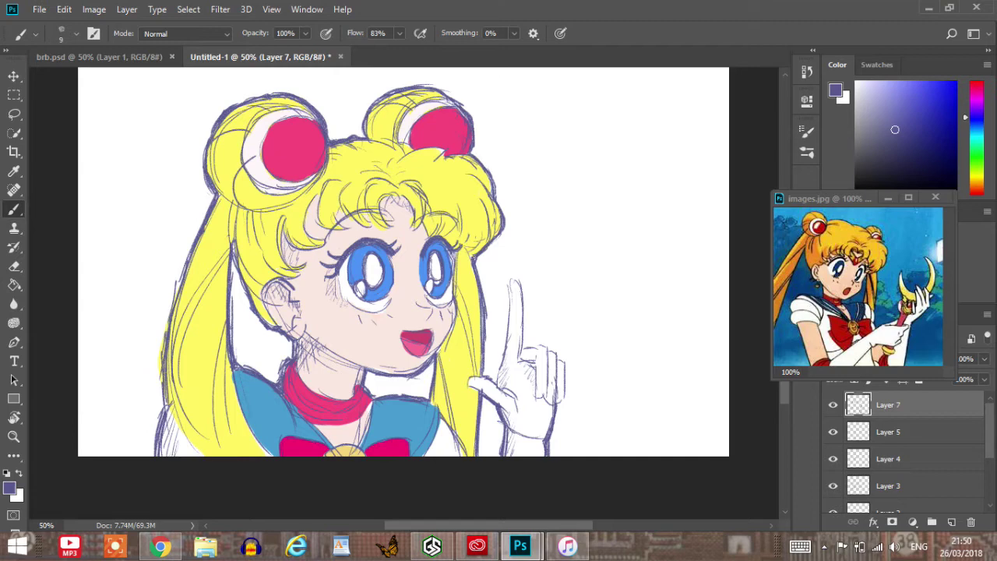
Ink the outer contours of the folded fingers and the raised index finger of the gloved hand.
mouse_move(563, 400)
left_mouse_down()
mouse_move(558, 407)
mouse_move(567, 377)
mouse_move(561, 399)
left_mouse_up()
left_click_drag(570, 363, 562, 399)
mouse_move(557, 346)
left_mouse_down()
mouse_move(567, 374)
mouse_move(556, 354)
mouse_move(525, 346)
left_mouse_up()
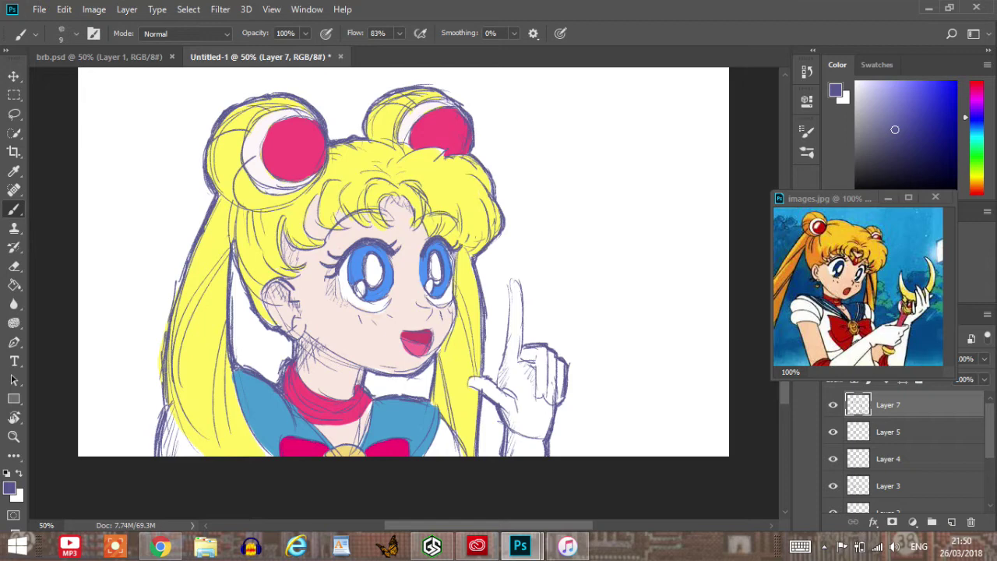
mouse_move(519, 282)
left_mouse_down()
mouse_move(521, 348)
mouse_move(524, 339)
left_mouse_up()
mouse_move(519, 282)
left_mouse_down()
mouse_move(511, 274)
mouse_move(499, 357)
left_mouse_up()
mouse_move(502, 356)
left_mouse_down()
mouse_move(490, 384)
mouse_move(499, 367)
left_mouse_up()
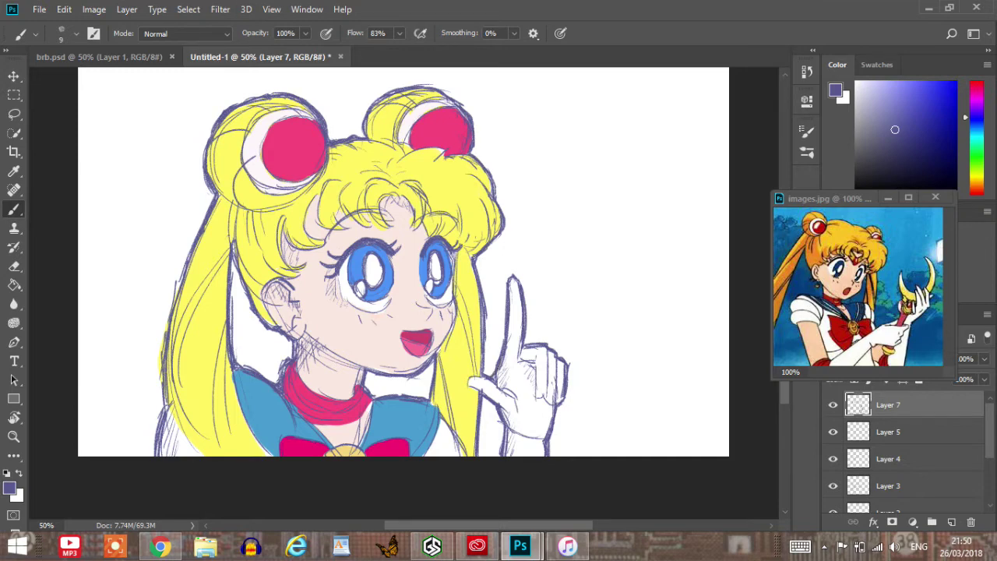
Check the drawing mirrored by flipping the canvas horizontally, and undo the flip.
left_click(95, 9)
mouse_move(148, 148)
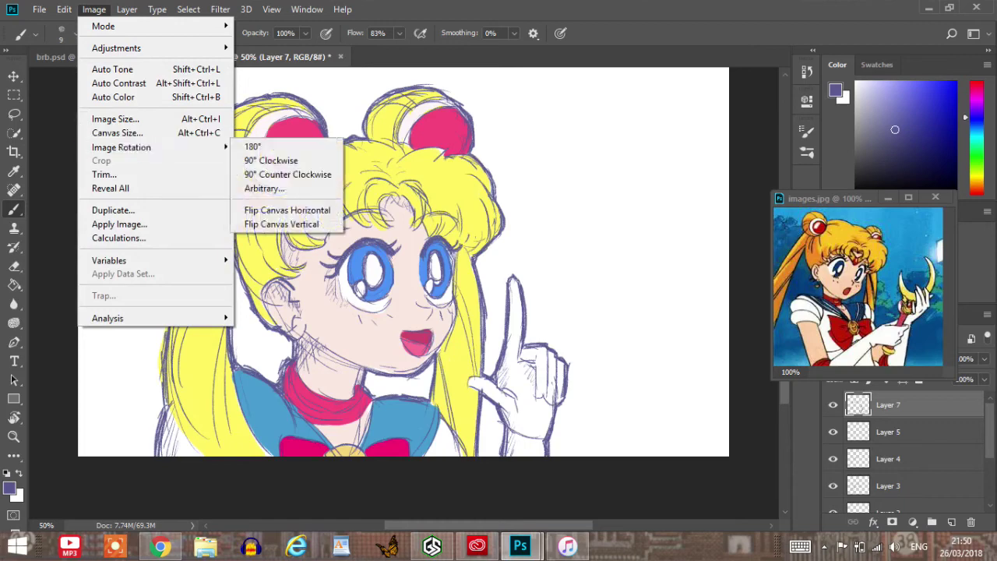
left_click(286, 211)
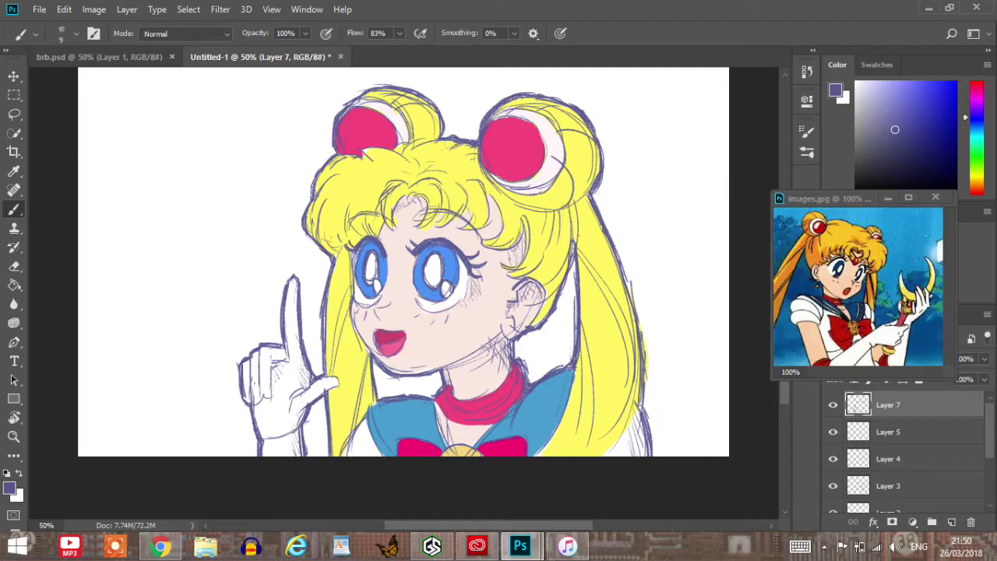
key("ctrl+z")
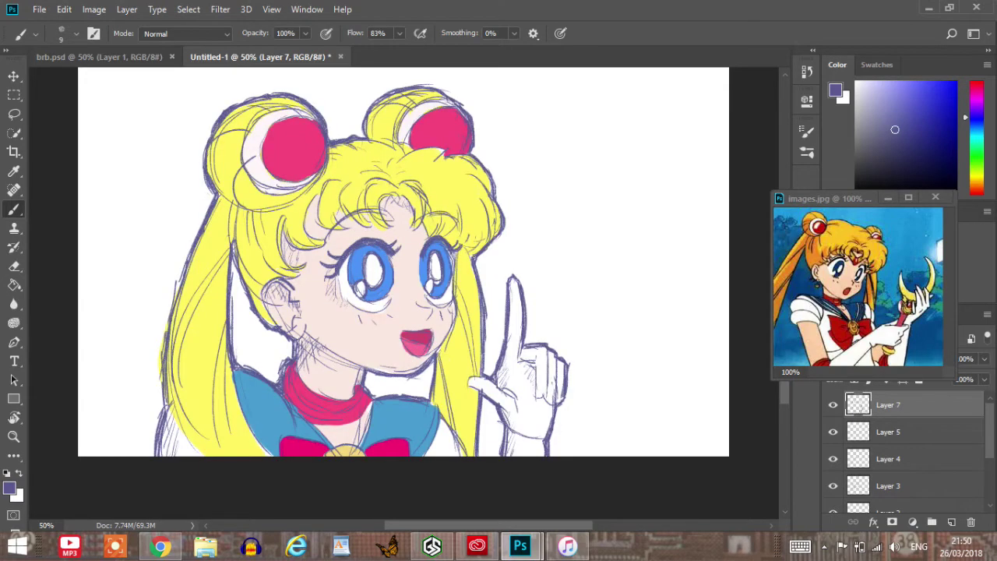
Compare the drawing with and without the purple outlines on Layer 7, leaving that layer visible and active.
key("e")
scroll(904, 452, "down", 3)
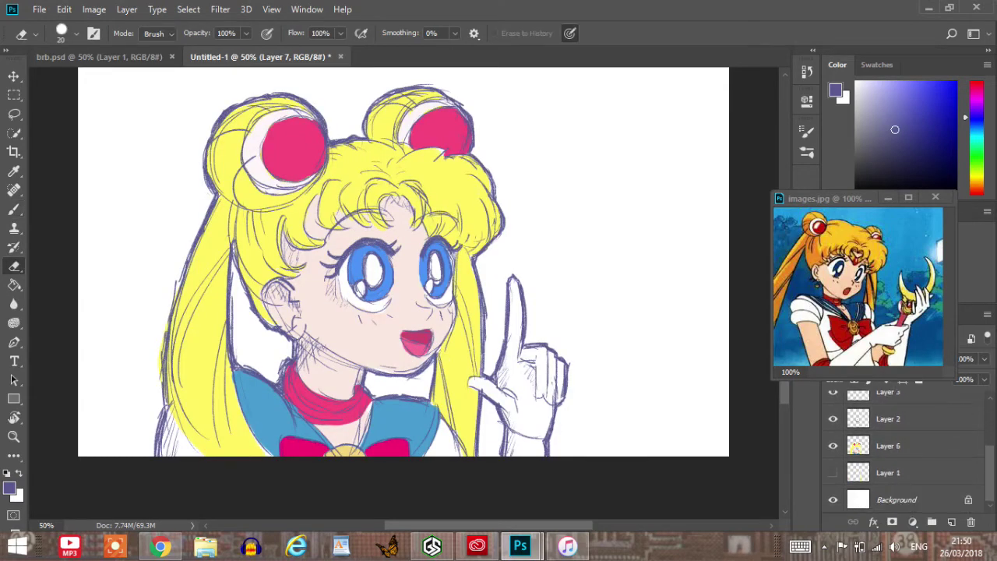
left_click(904, 446)
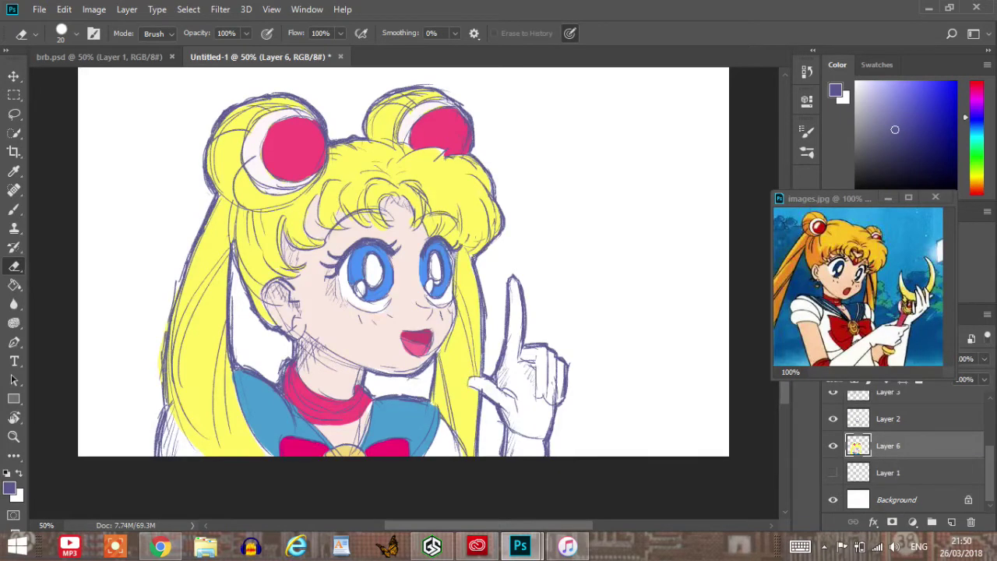
key("b")
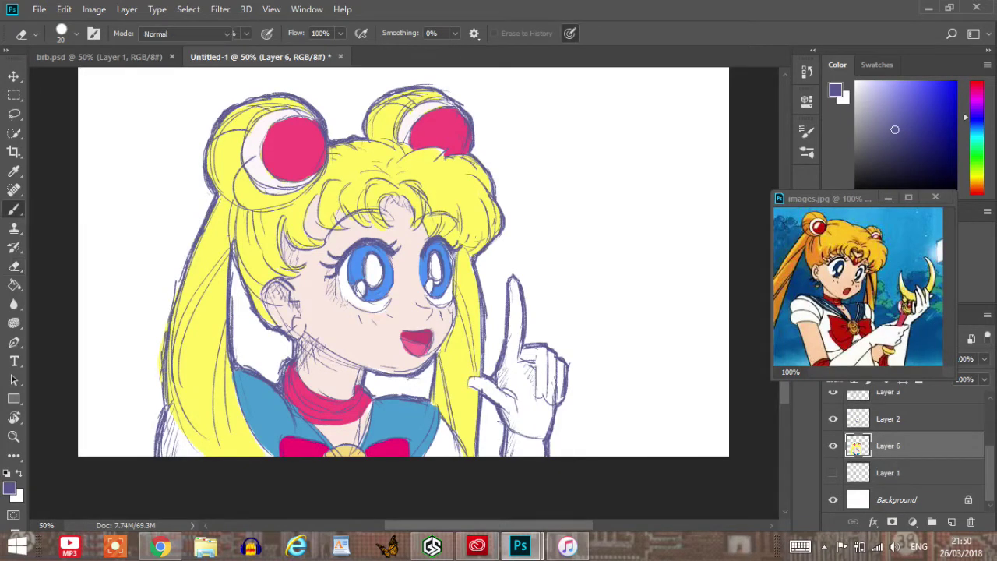
scroll(904, 452, "up", 3)
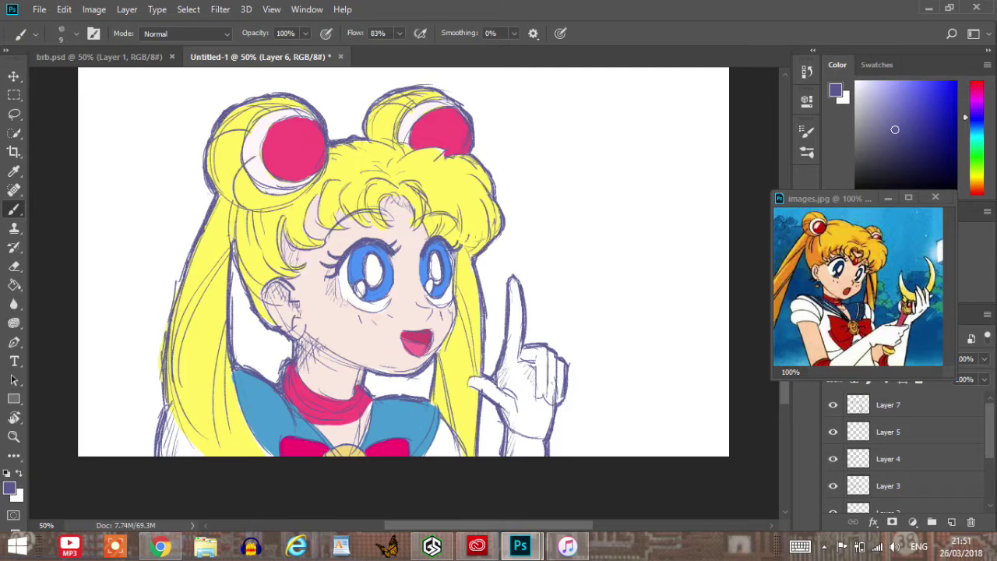
left_click(904, 406)
left_click(833, 405)
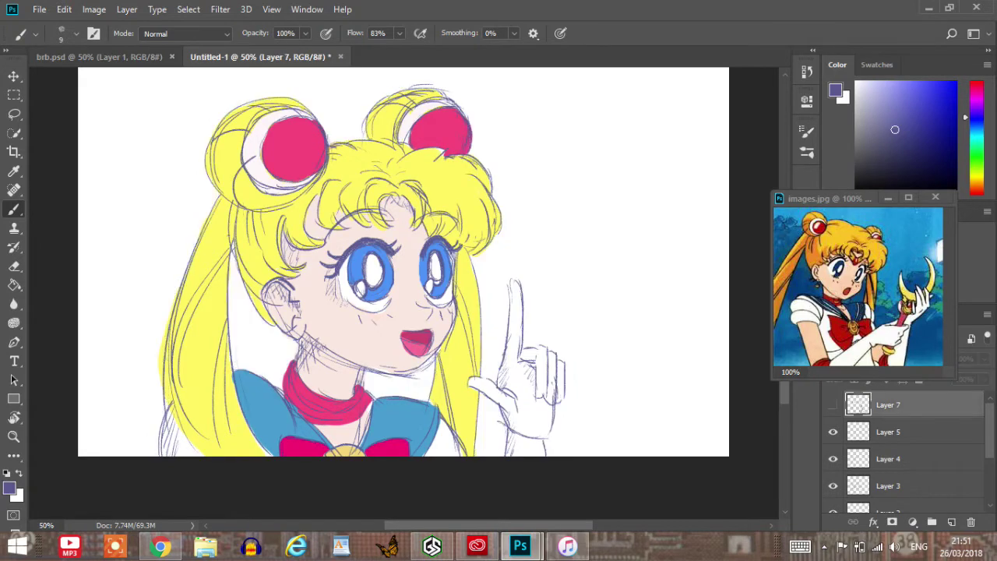
left_click(833, 405)
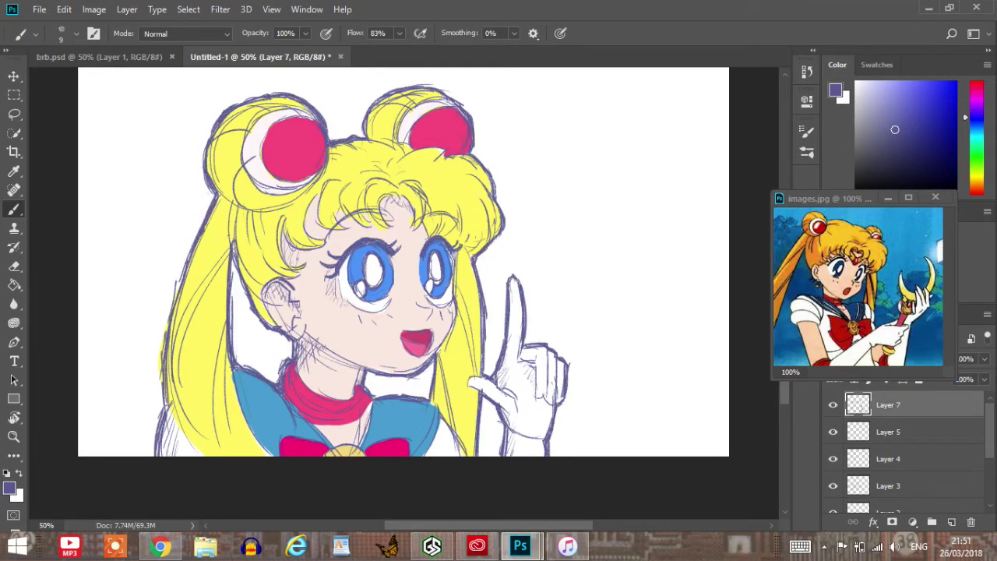
Try inking the lower line of the near eye, and undo the strokes.
left_click_drag(351, 306, 370, 313)
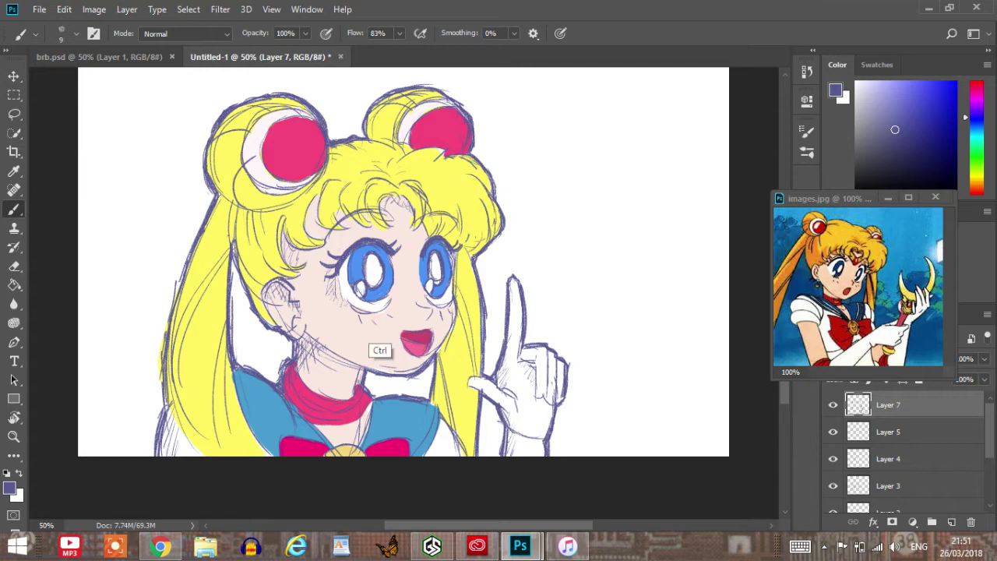
key("ctrl+z")
key("ctrl+z")
key("ctrl+z")
key("ctrl+z")
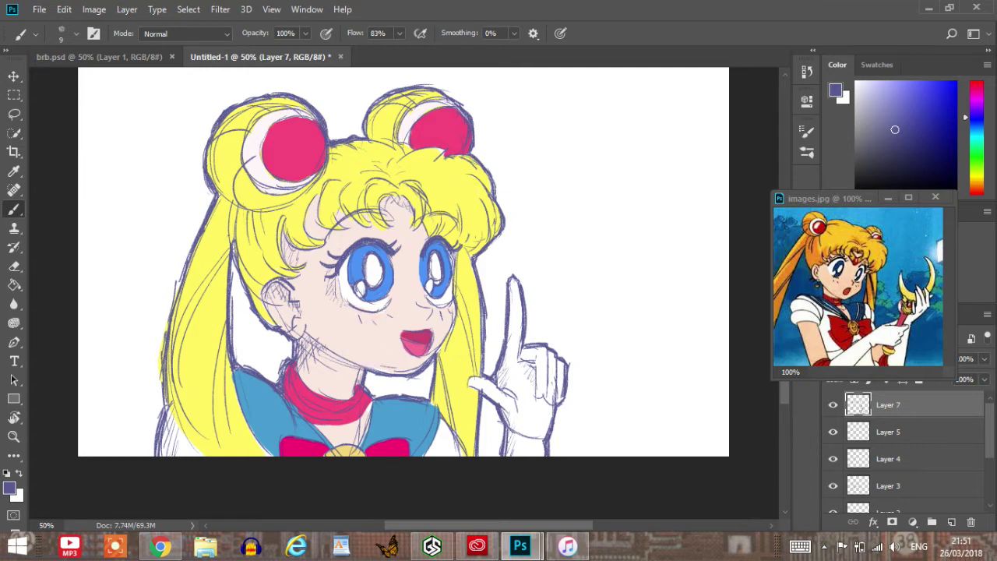
left_click_drag(379, 310, 389, 301)
key("ctrl+shift+z")
key("ctrl+alt+z")
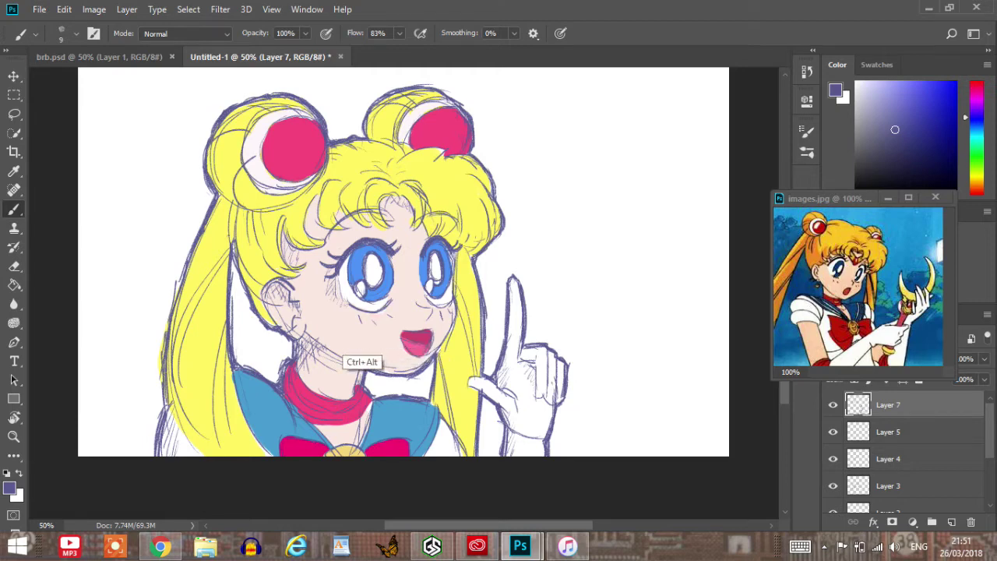
key("ctrl+shift+z")
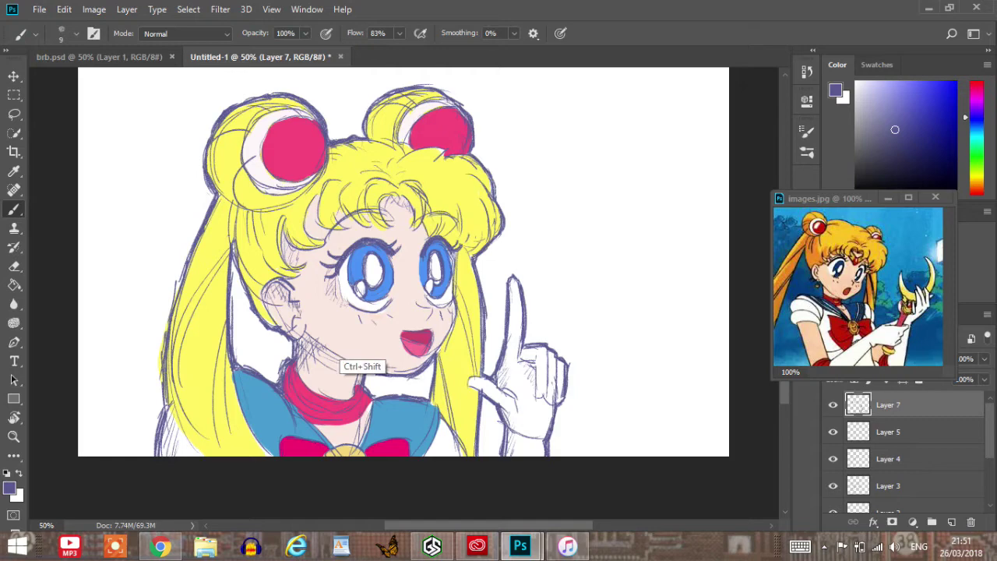
key("ctrl+alt+z")
key("ctrl+alt+z")
key("ctrl+alt+z")
key("ctrl+alt+z")
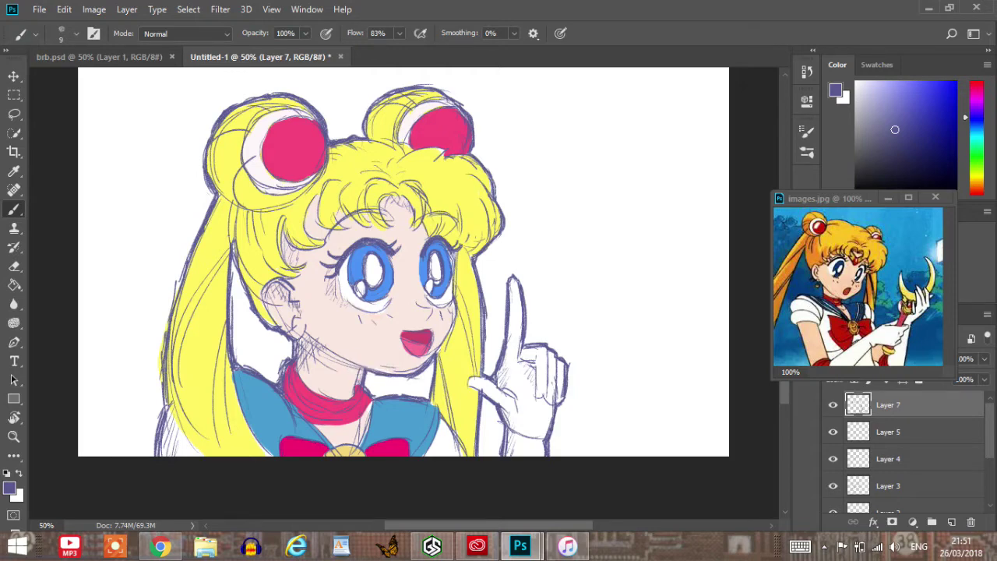
Ink the lower lines of both eyes in purple on Layer 7.
mouse_move(347, 302)
left_mouse_down()
mouse_move(387, 308)
mouse_move(380, 312)
mouse_move(390, 301)
mouse_move(449, 305)
left_mouse_up()
key("ctrl+z")
key("ctrl+alt+z")
key("ctrl+z")
key("ctrl+z")
key("ctrl+alt+z")
left_click_drag(454, 285, 454, 302)
Ink a short piece of the jawline and the upper contour of the ear.
left_click_drag(348, 363, 361, 367)
left_click_drag(265, 294, 279, 285)
left_click_drag(273, 286, 288, 293)
left_click_drag(278, 286, 286, 292)
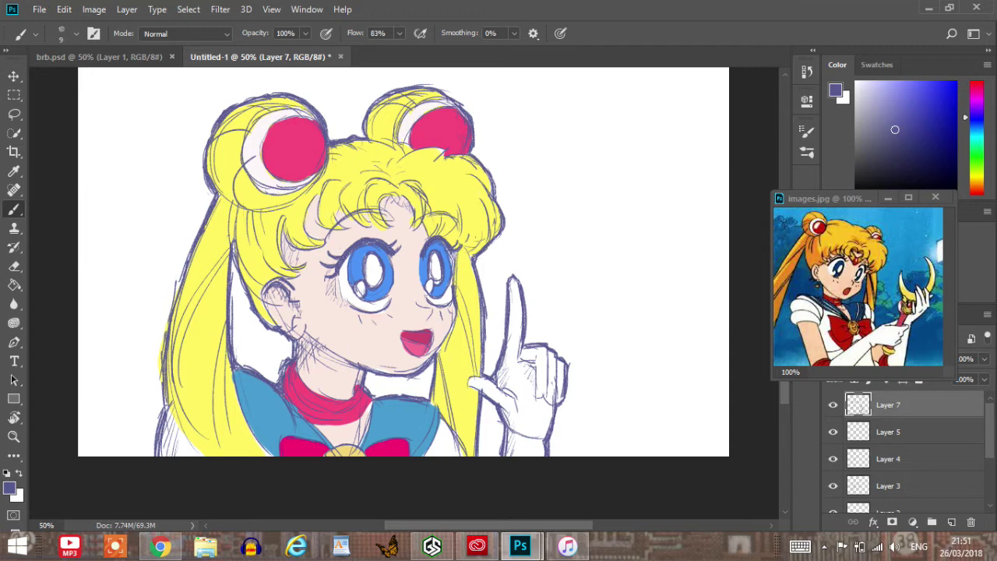
Check what Layer 5 contains and add purple line work beside the near side of the fringe on it.
left_click(889, 432)
left_click(833, 432)
left_click(834, 432)
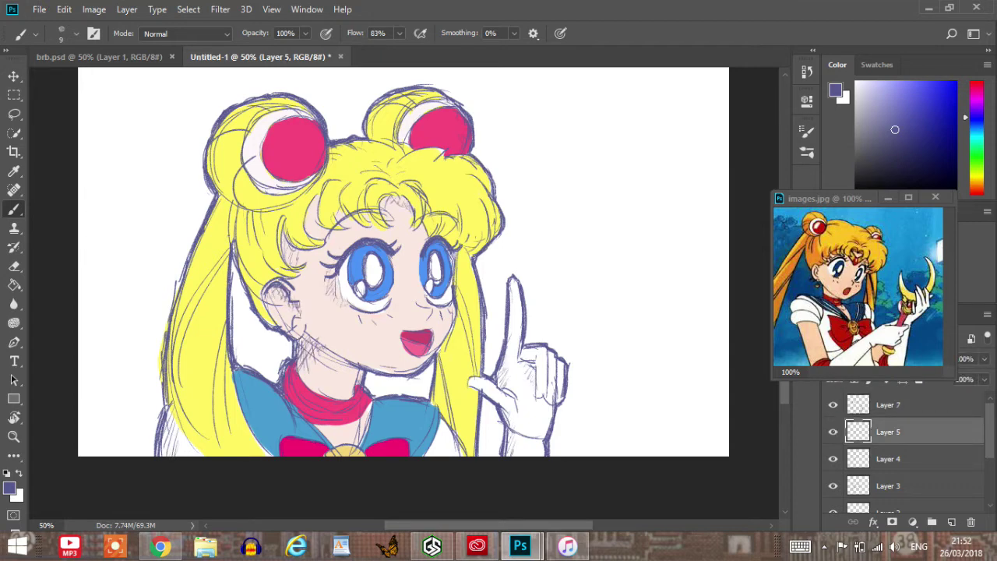
mouse_move(321, 195)
left_mouse_down()
mouse_move(304, 213)
mouse_move(314, 227)
mouse_move(344, 217)
left_mouse_up()
Add a new empty layer directly above the flat colours on Layer 6.
left_click(889, 405)
scroll(889, 446, "down", 4)
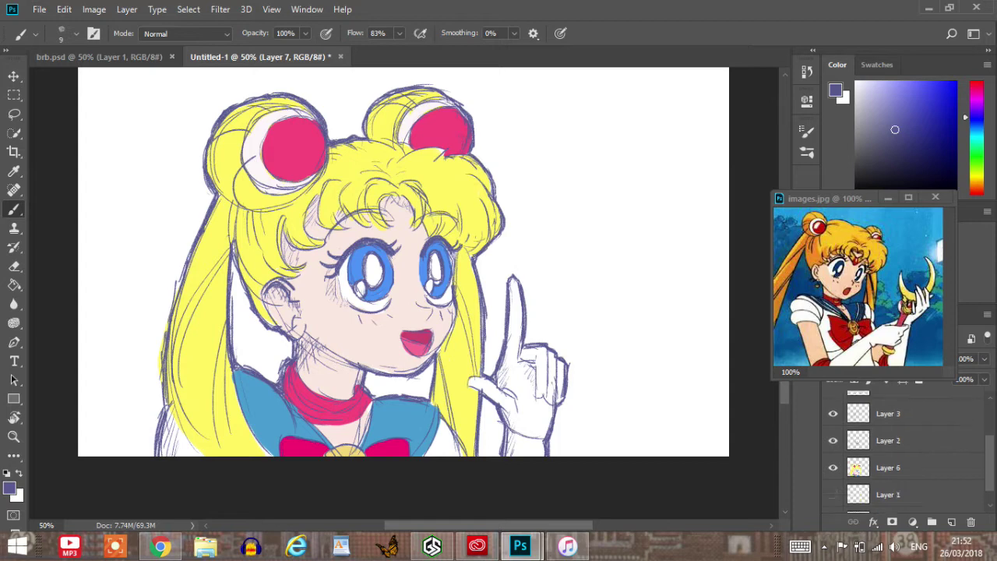
left_click(889, 445)
left_click(952, 522)
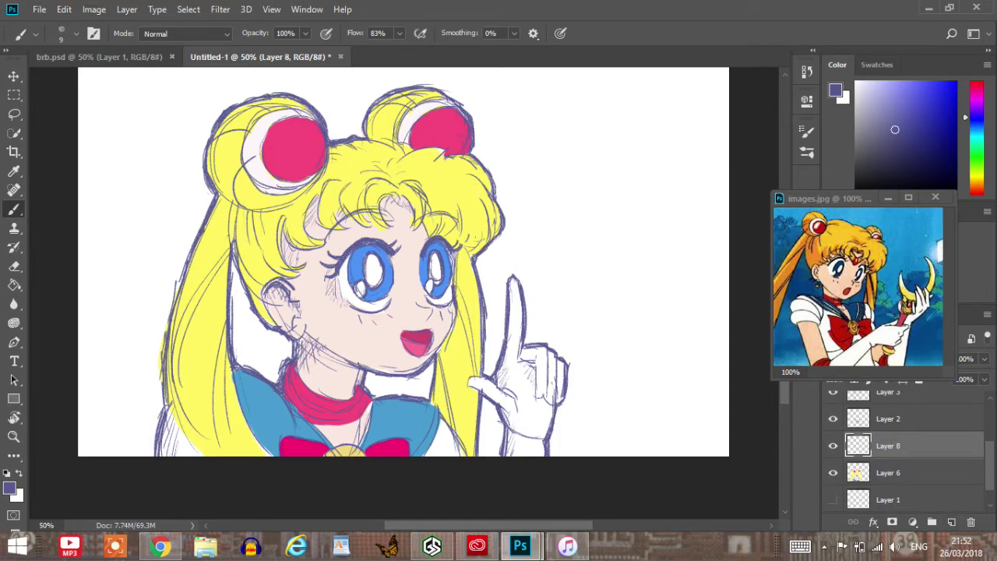
Switch to the Hard Round brush and choose a very pale pink as the painting colour.
left_click(77, 33)
left_click(93, 223)
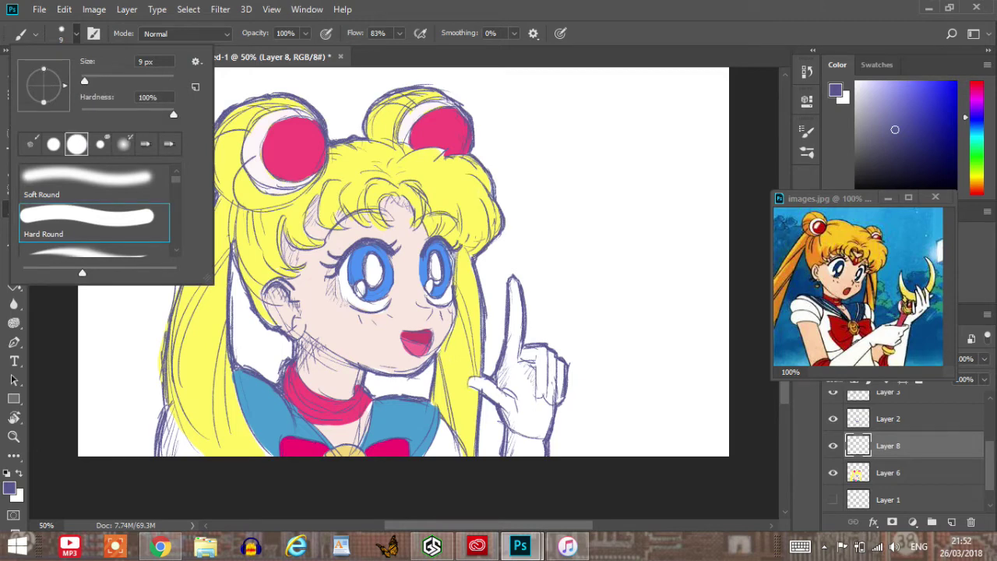
left_click(76, 33)
left_click(861, 86)
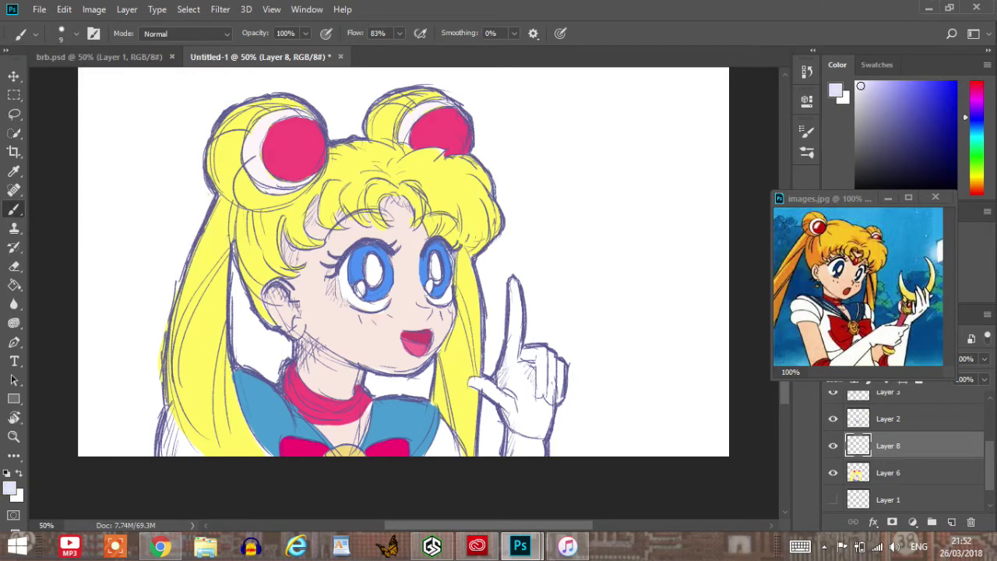
left_click_drag(977, 101, 977, 83)
left_click_drag(867, 82, 864, 81)
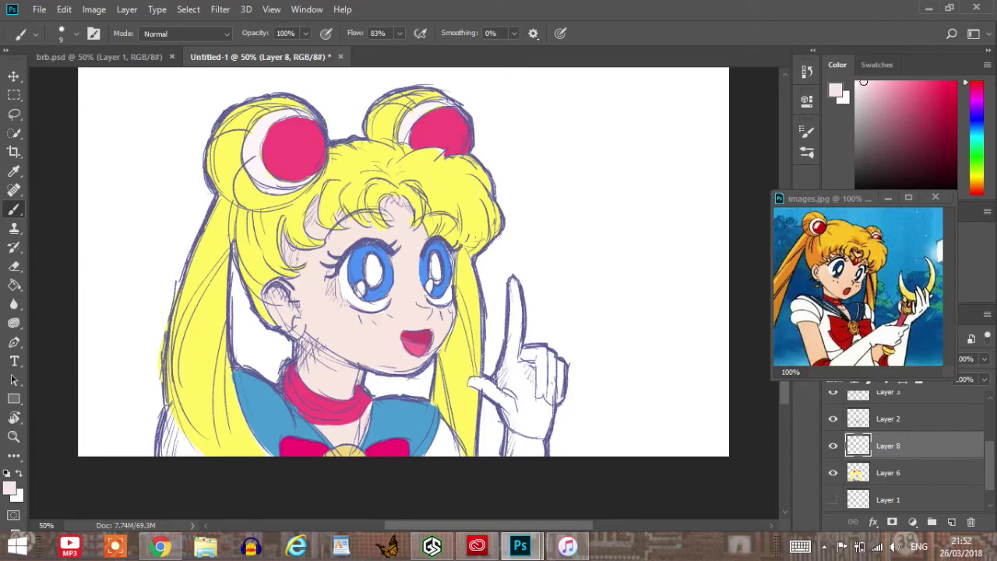
Paint a large and a small pale pink highlight on each red bun ornament with a 30 px brush, and reselect Layer 6.
key("bracketright")
key("bracketright")
mouse_move(273, 152)
left_mouse_down()
mouse_move(279, 140)
mouse_move(289, 145)
mouse_move(277, 155)
mouse_move(285, 149)
left_mouse_up()
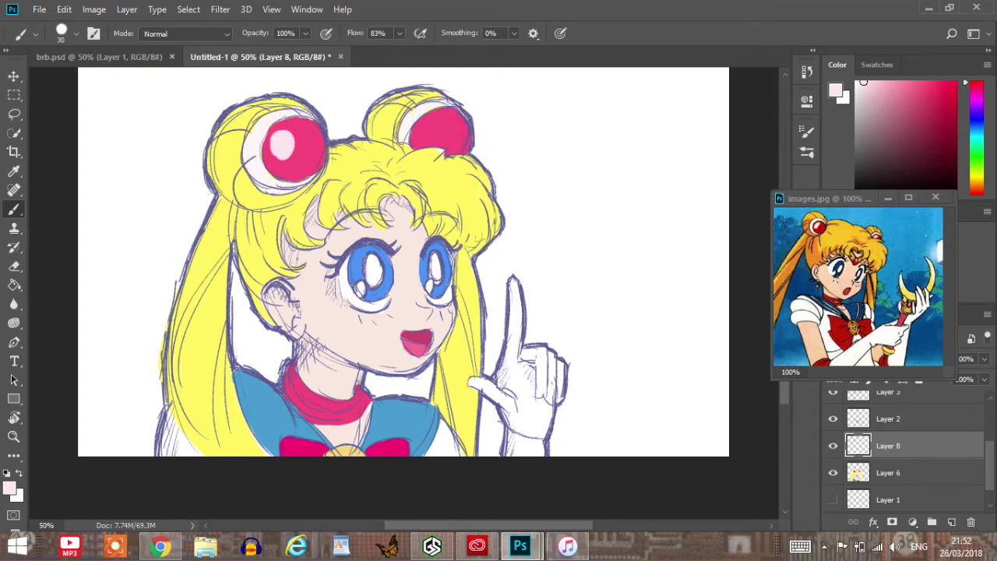
left_click(295, 159)
left_click_drag(425, 137, 440, 131)
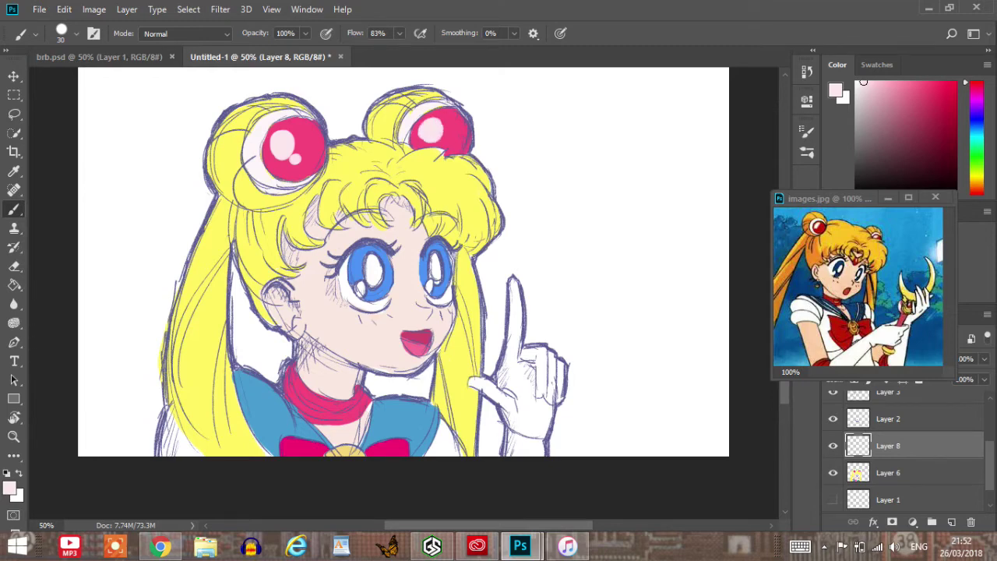
left_click(446, 140)
left_click(921, 473)
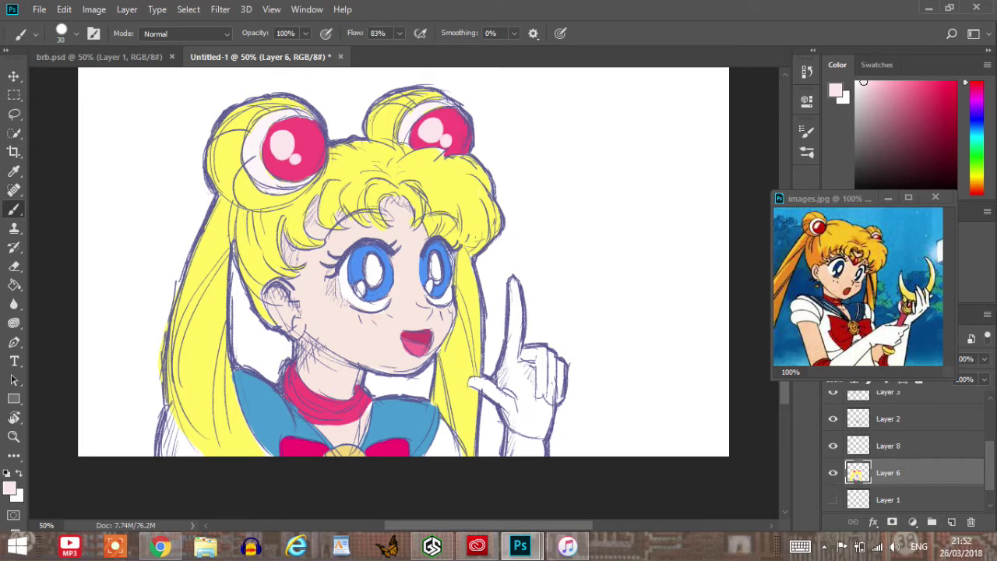
Add a new layer directly above the flat colours on Layer 6 and set its blend mode to Multiply.
left_click(952, 522)
left_click_drag(841, 199, 848, 169)
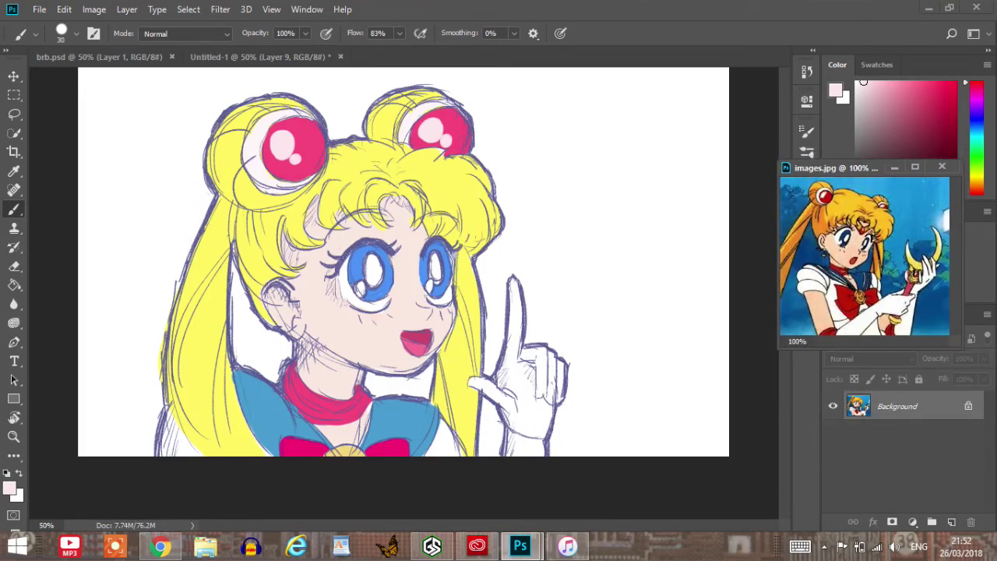
left_click(260, 56)
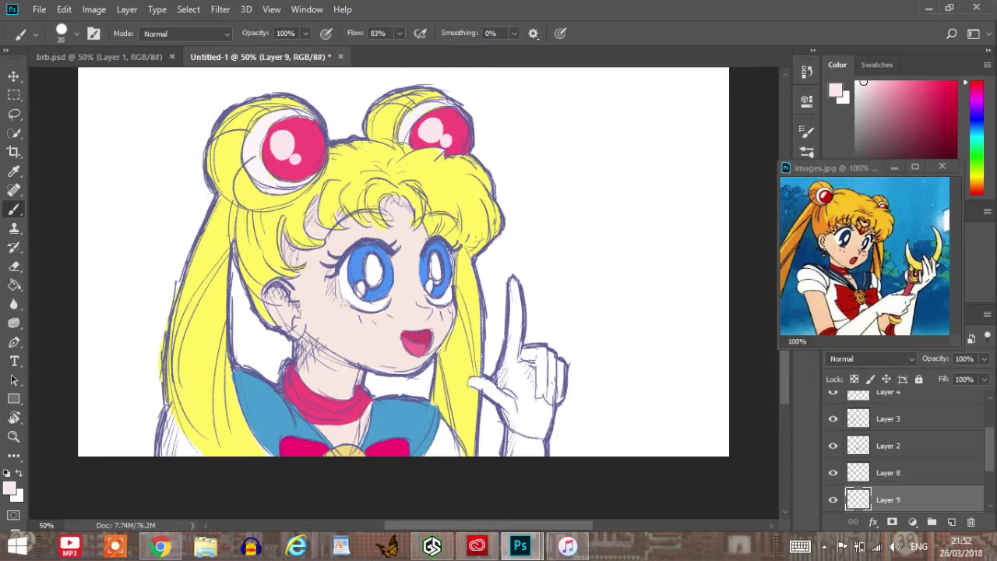
left_click(871, 358)
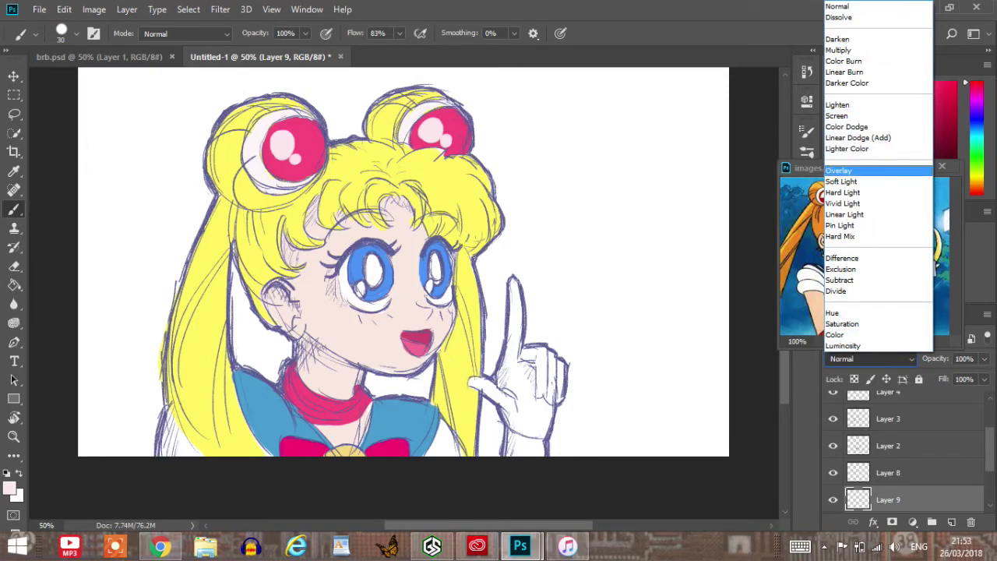
left_click(842, 50)
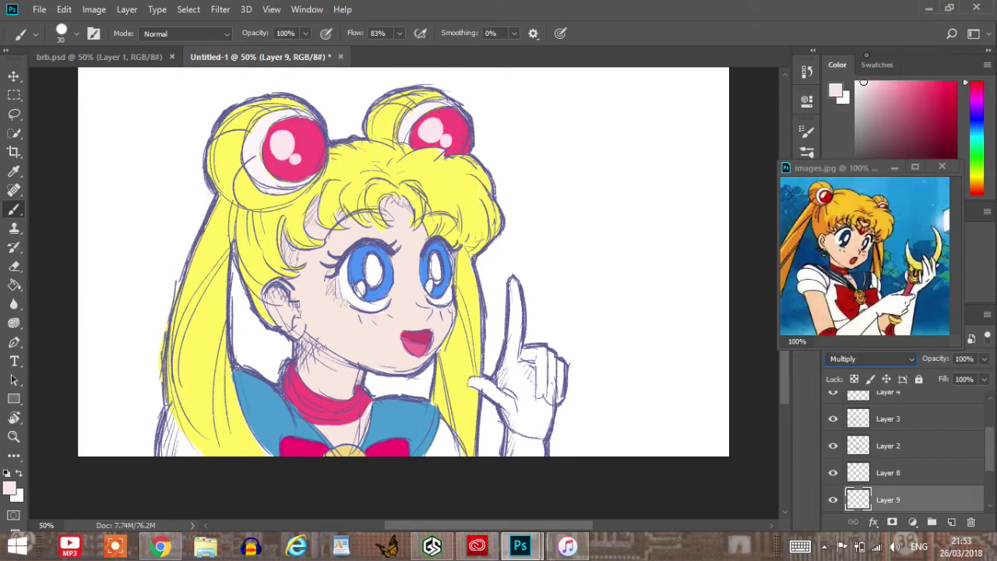
Set the Multiply layer's opacity to 23% and paint medium pink shadows on the forehead under the fringe, the ear and the neck.
left_click_drag(864, 82, 894, 83)
left_click_drag(281, 234, 304, 262)
left_click(985, 359)
left_click_drag(985, 376, 933, 377)
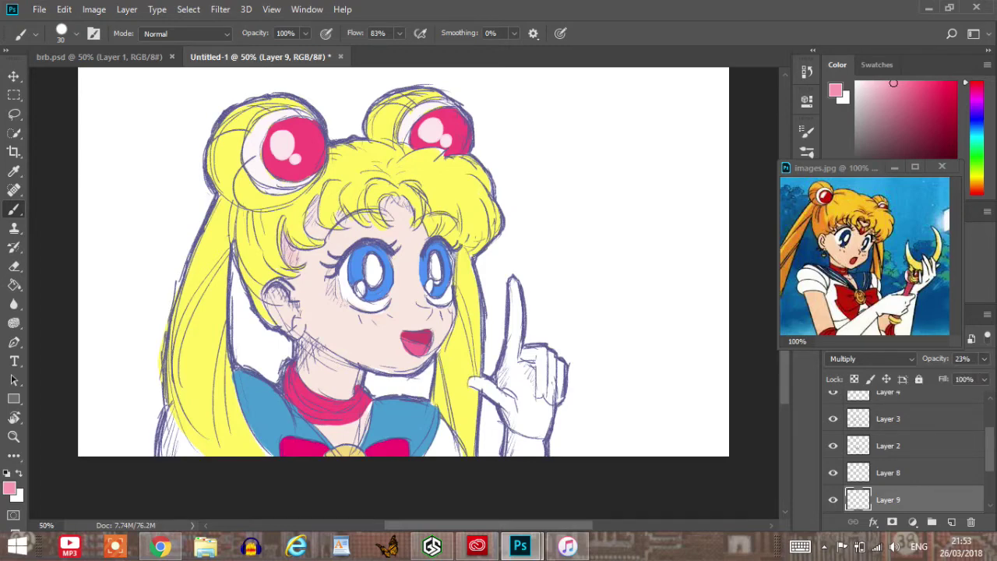
left_click_drag(310, 233, 315, 194)
left_click_drag(382, 206, 408, 201)
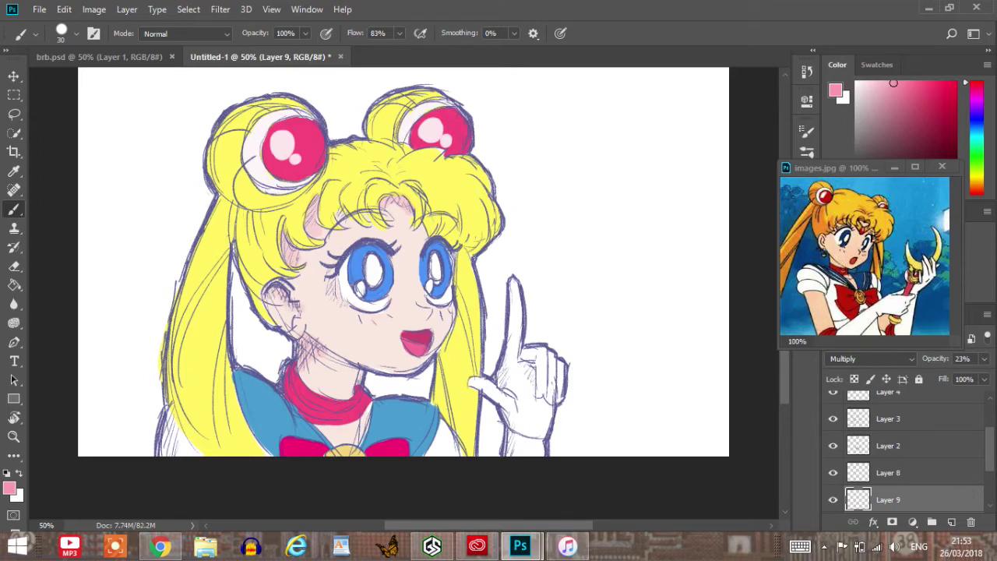
mouse_move(331, 277)
left_mouse_down()
mouse_move(337, 304)
mouse_move(346, 304)
left_mouse_up()
key("ctrl+alt+z")
key("ctrl+alt+z")
Recolour the pink skin shadows on Layer 9 to light periwinkle blue with transparent pixels locked, and unlock the layer.
left_click(919, 379)
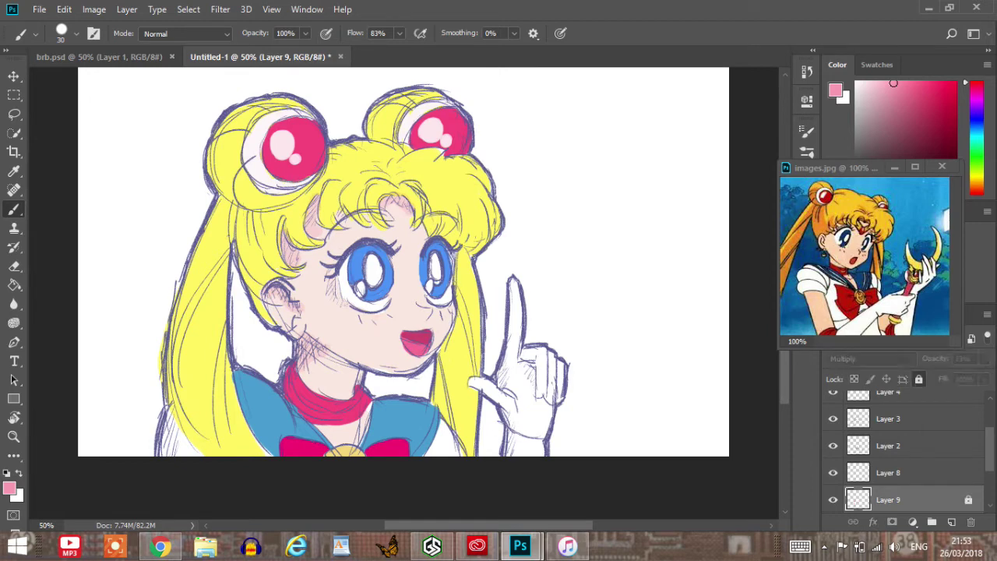
left_click(978, 120)
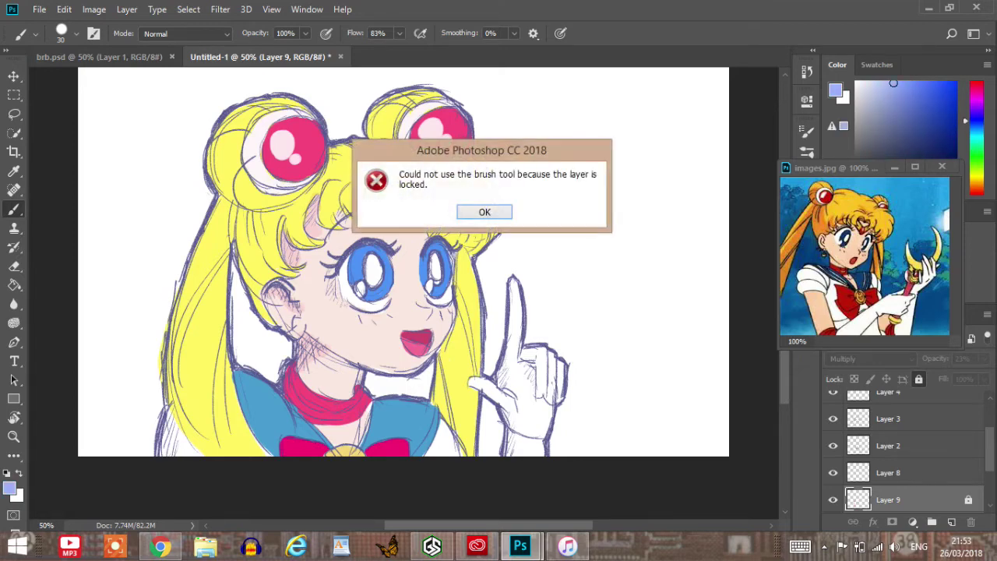
left_click(314, 347)
key("Return")
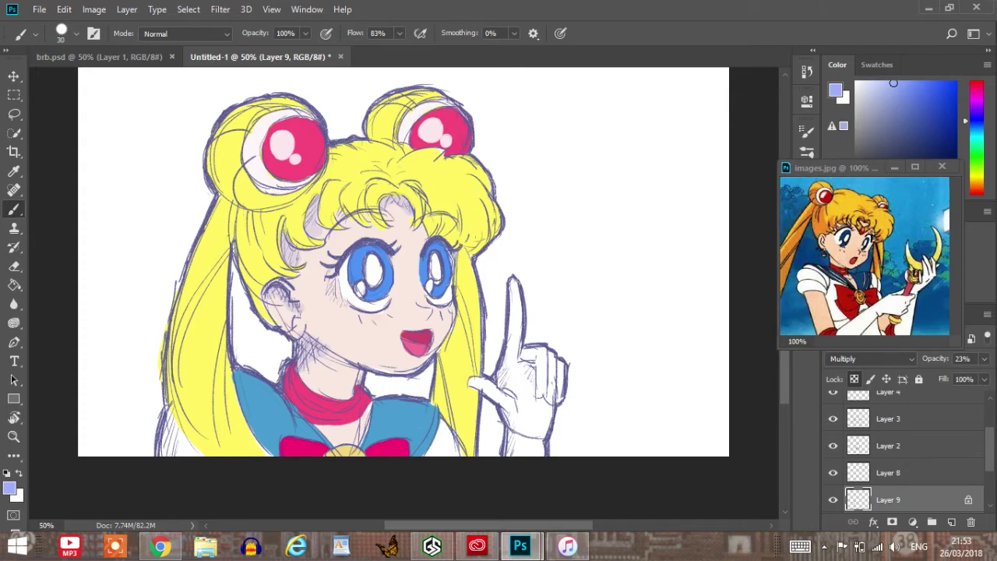
key("e")
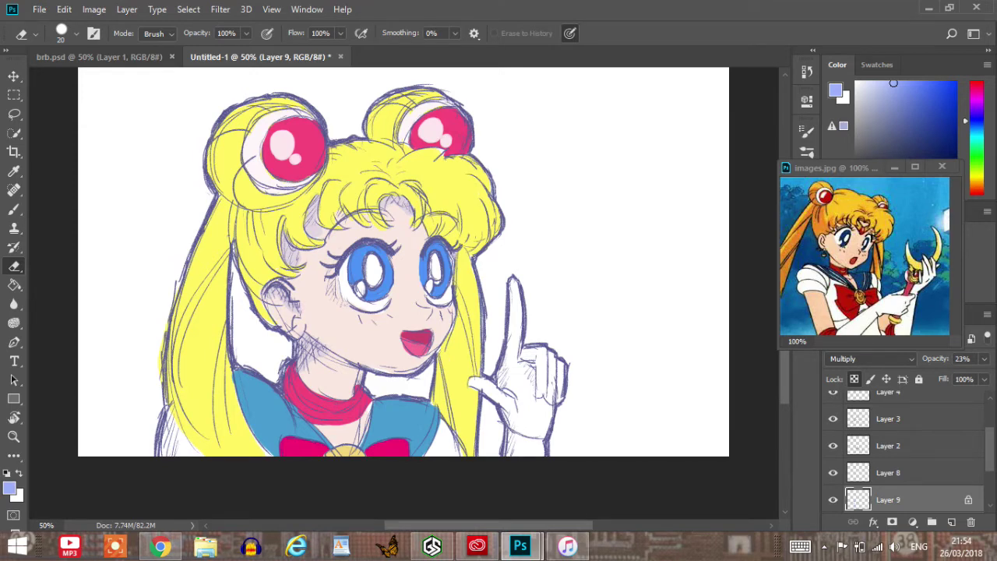
key("b")
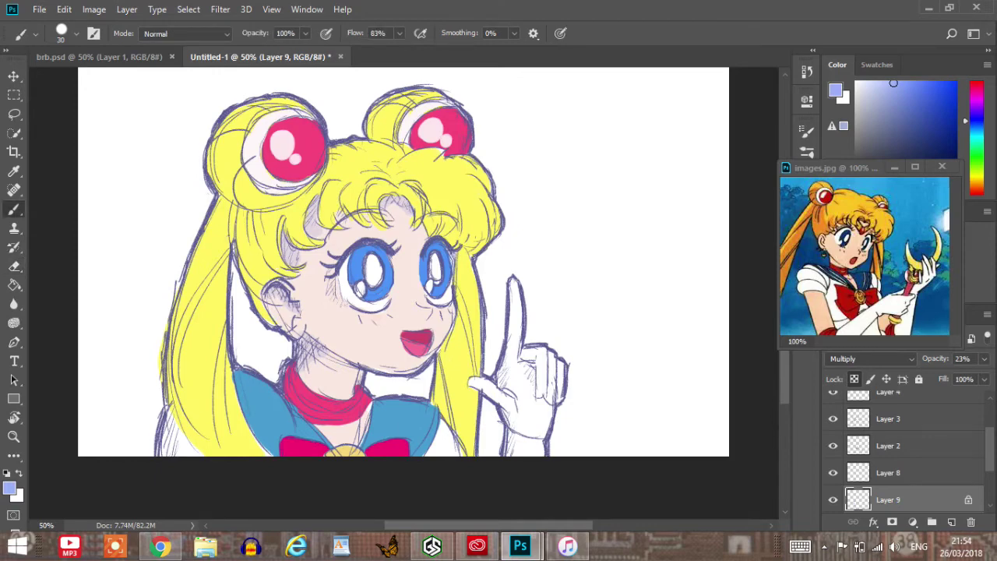
key("slash")
Try a periwinkle shadow on the cheek beside the near eye and undo the last strokes.
mouse_move(332, 284)
left_mouse_down()
mouse_move(345, 309)
mouse_move(324, 297)
left_mouse_up()
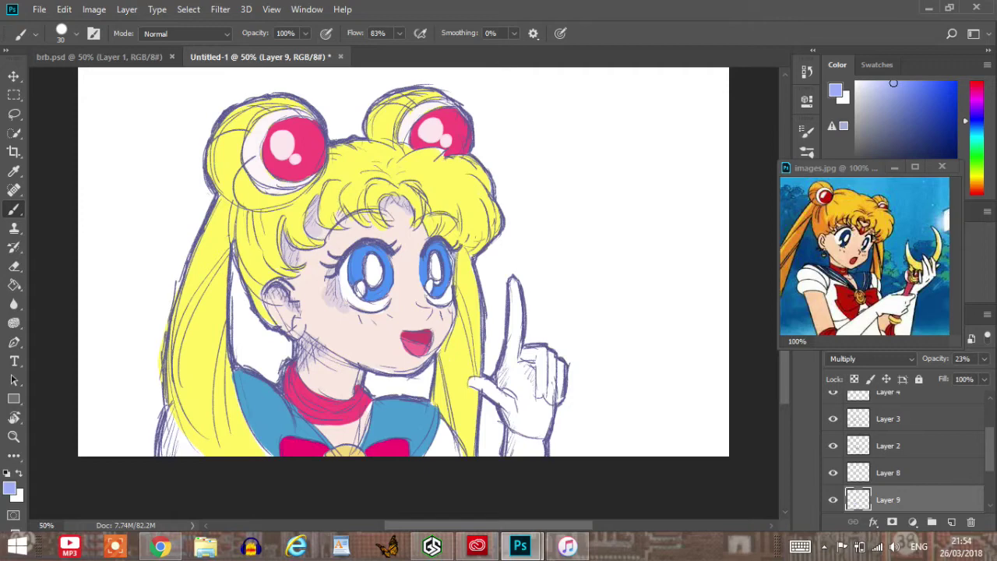
key("ctrl+alt+z")
key("ctrl+alt+z")
key("ctrl+alt+z")
Flip the canvas horizontally to check the drawing in mirror view, and undo the flip.
left_click(94, 9)
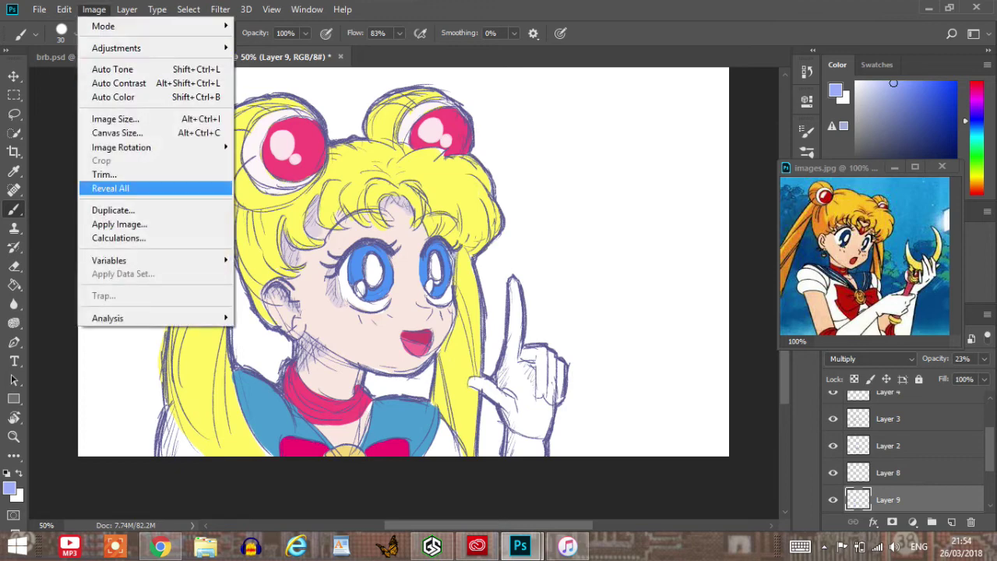
mouse_move(125, 147)
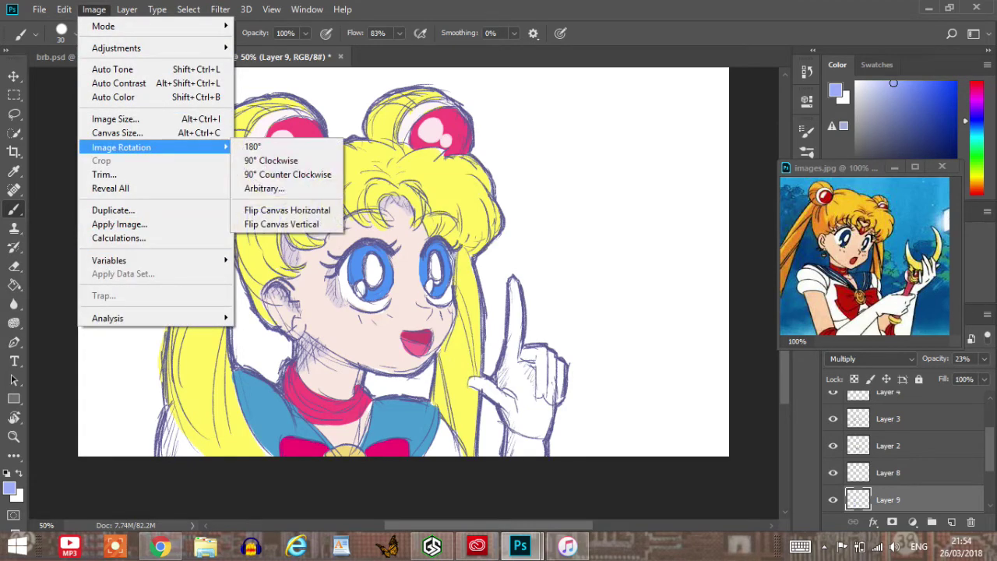
left_click(288, 210)
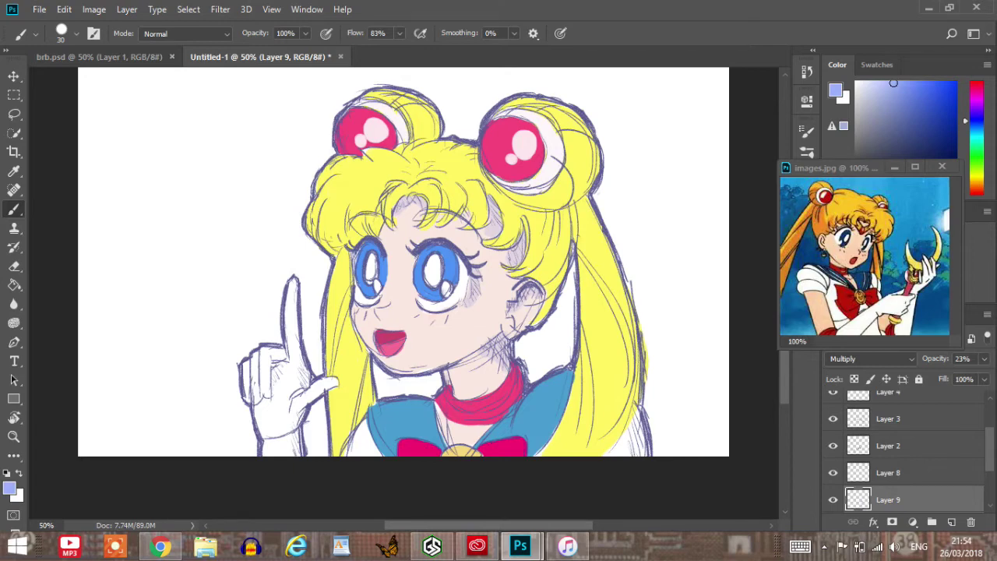
key("ctrl+z")
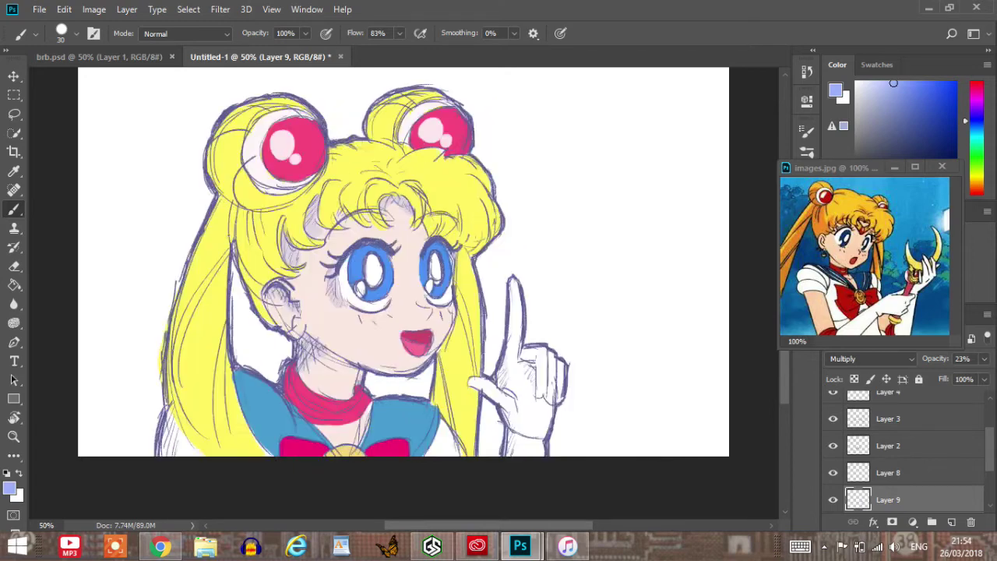
Erase the shadow beside the near eye and touch up the neck shadow below the jaw.
key("e")
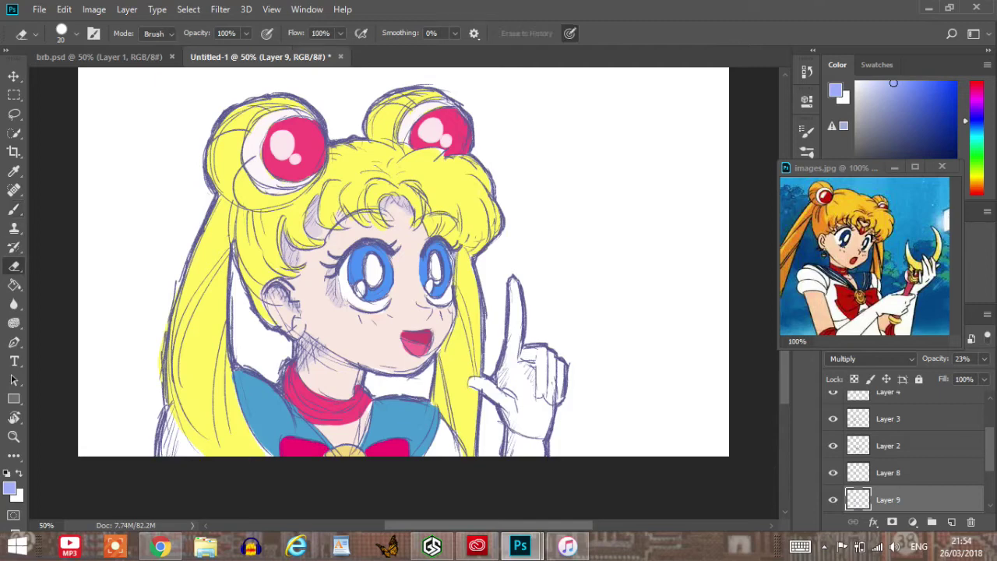
left_click_drag(330, 281, 335, 304)
key("b")
left_click_drag(328, 353, 332, 358)
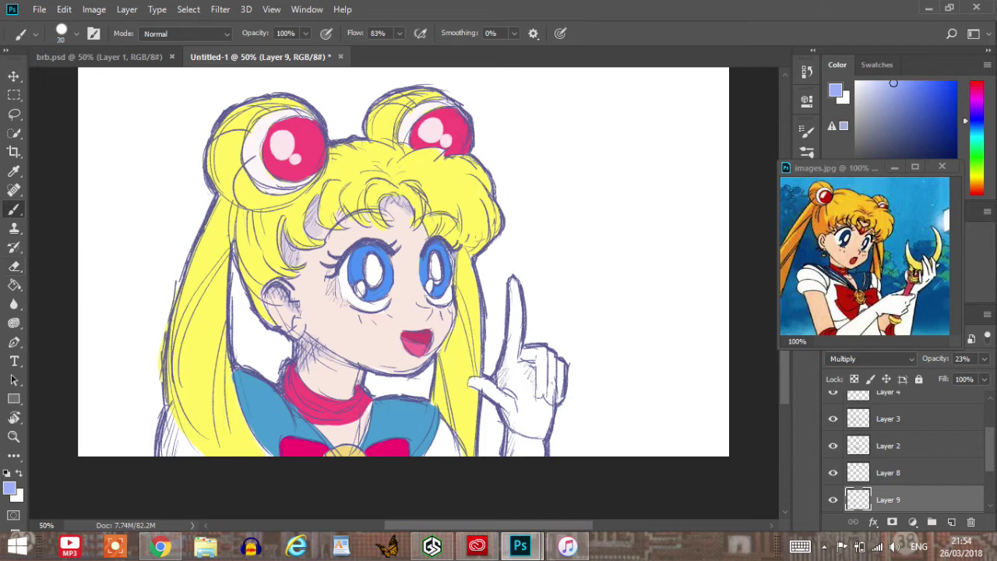
Paint periwinkle shadows on the raised glove's palm and wrist, and erase the excess around the palm.
mouse_move(502, 382)
left_mouse_down()
mouse_move(509, 363)
mouse_move(533, 380)
mouse_move(529, 388)
left_mouse_up()
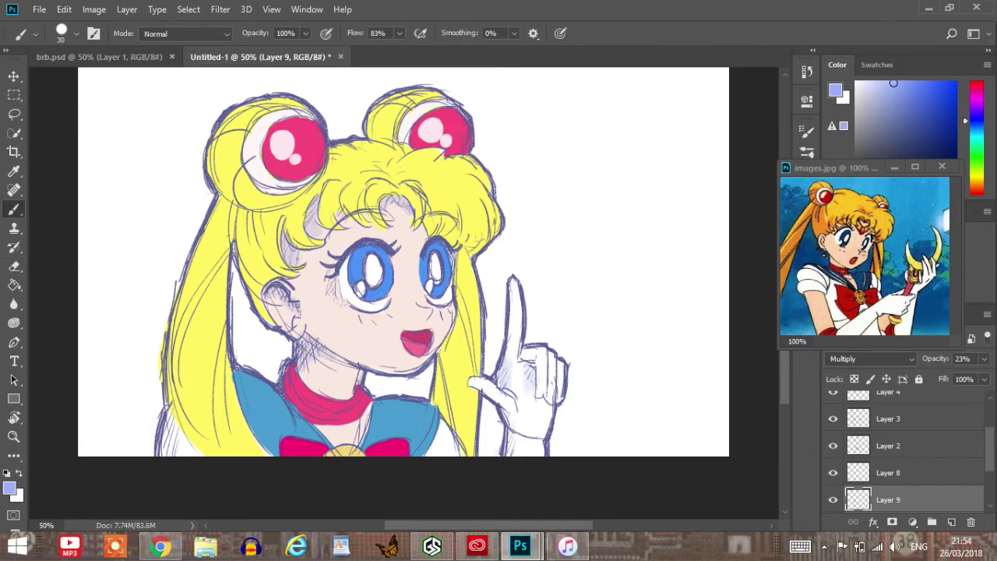
left_click_drag(511, 422, 508, 455)
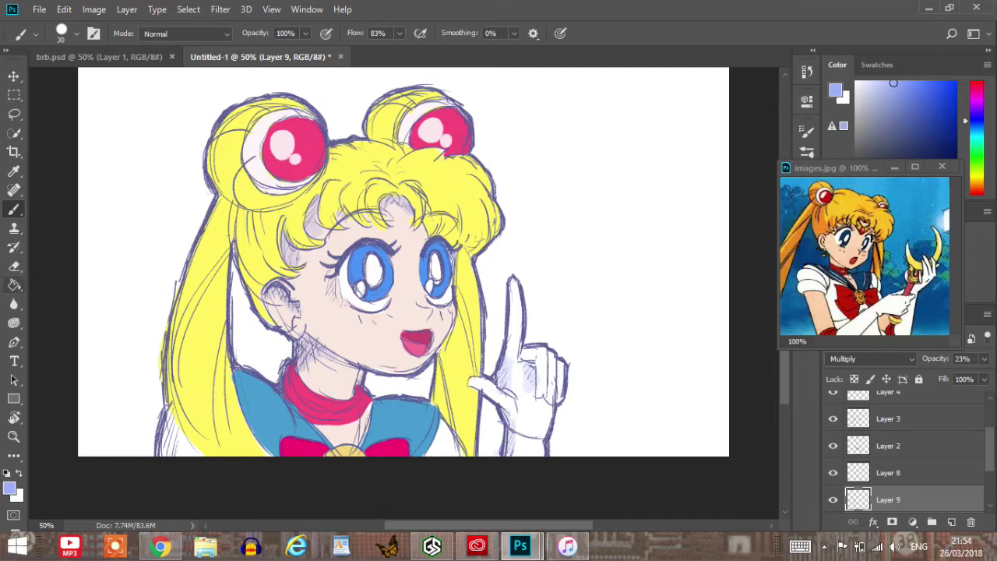
key("e")
mouse_move(509, 366)
left_mouse_down()
mouse_move(509, 389)
mouse_move(527, 377)
left_mouse_up()
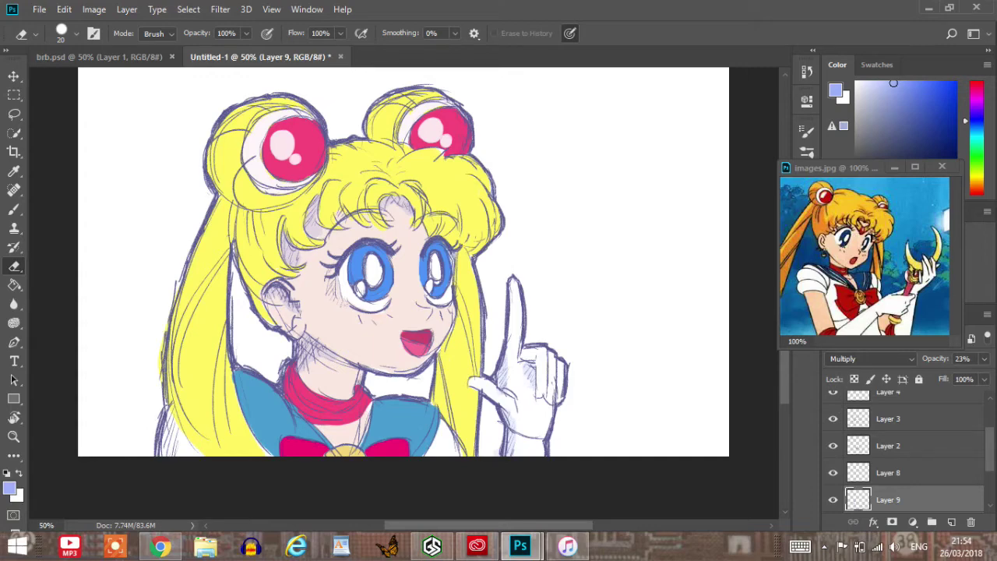
Shade the hair directly beneath the near bun with the 30 px periwinkle brush.
left_click(14, 209)
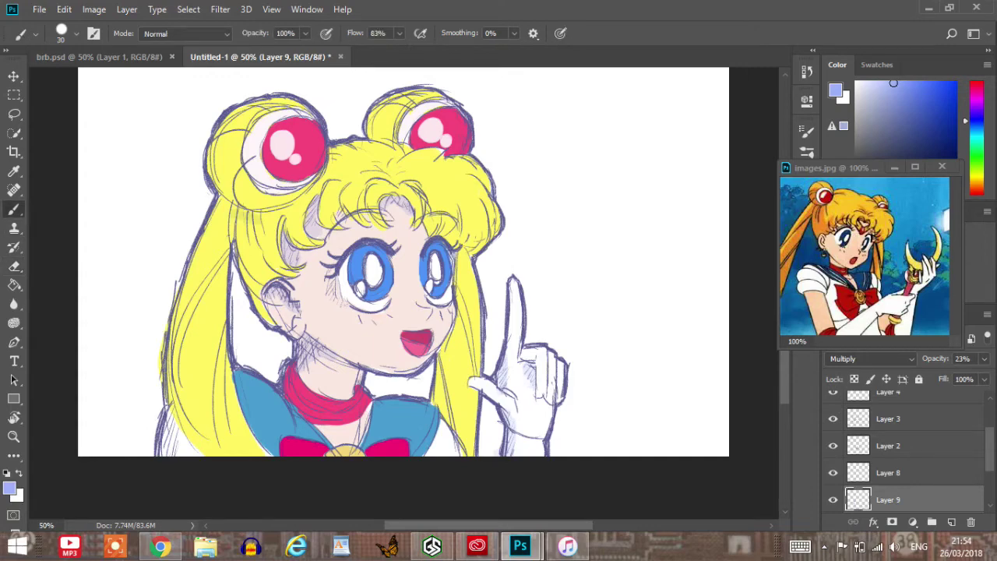
mouse_move(261, 219)
left_mouse_down()
mouse_move(283, 209)
mouse_move(243, 235)
left_mouse_up()
left_click_drag(224, 205, 226, 208)
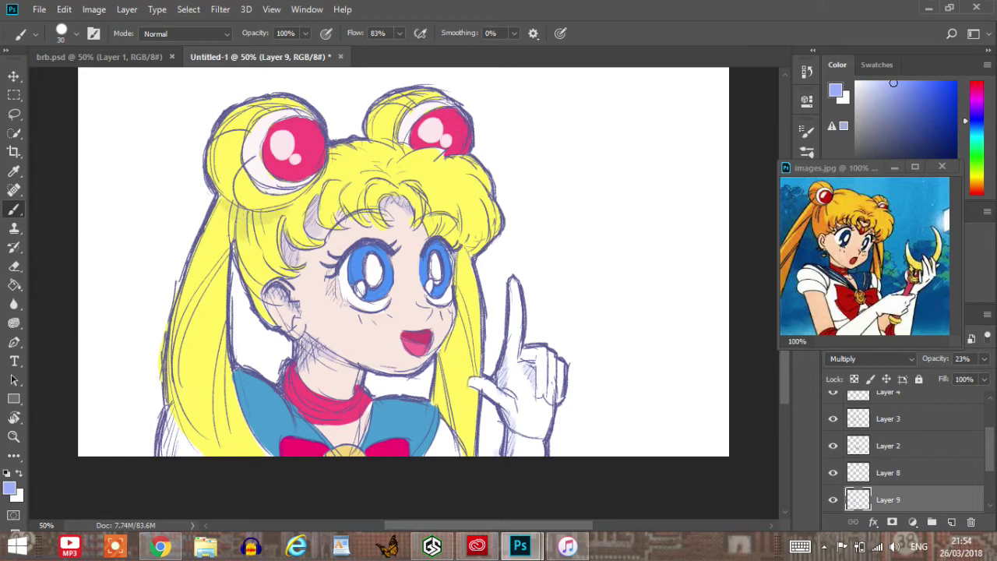
mouse_move(293, 205)
left_mouse_down()
mouse_move(252, 231)
mouse_move(222, 231)
left_mouse_up()
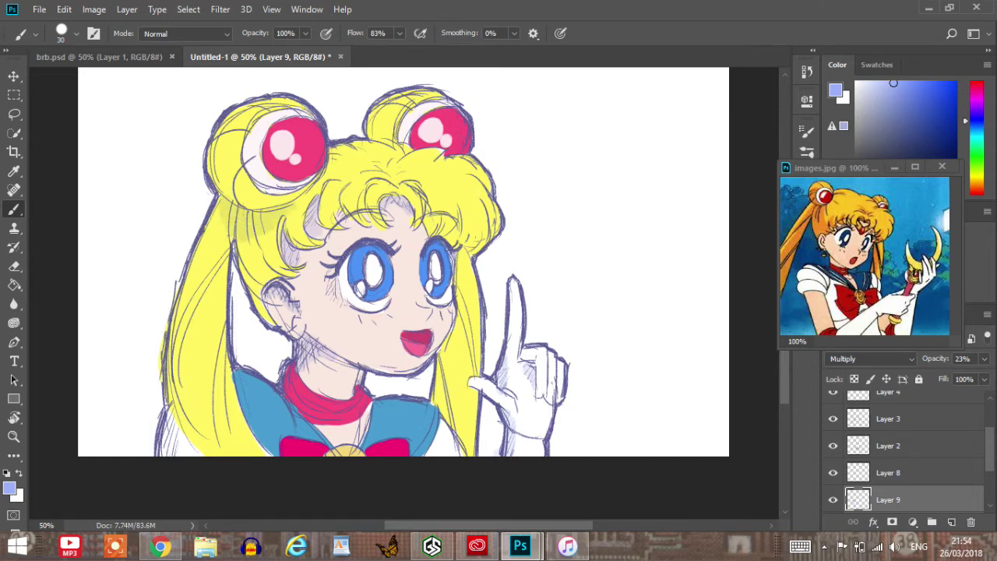
left_click_drag(303, 190, 298, 205)
Shade the base of the far bun and the lower edge of the near bun.
key("ctrl")
mouse_move(371, 127)
left_mouse_down()
mouse_move(393, 150)
mouse_move(368, 143)
left_mouse_up()
left_click_drag(212, 200, 256, 165)
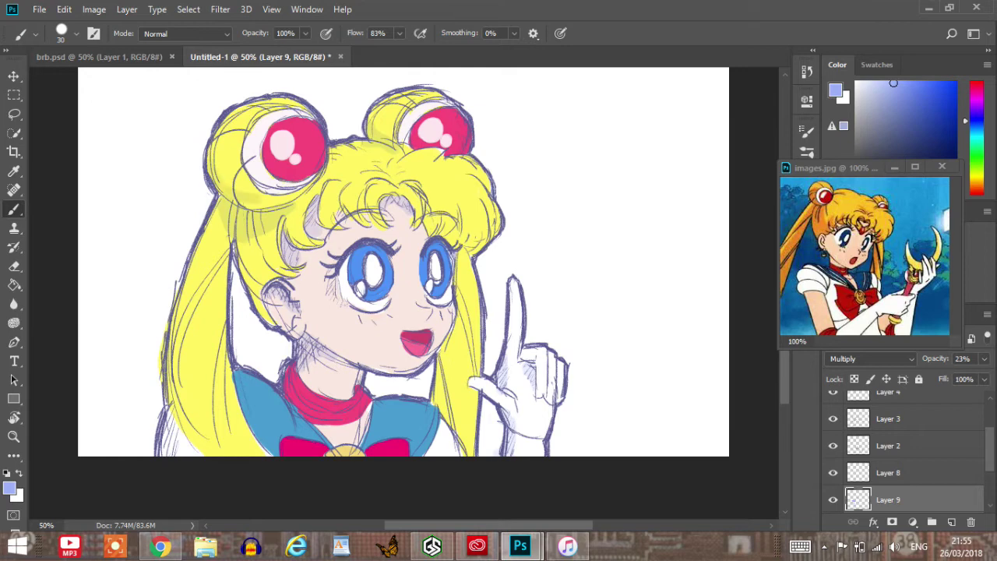
mouse_move(246, 204)
left_mouse_down()
mouse_move(279, 202)
mouse_move(263, 196)
left_mouse_up()
Shade the side hair from below the near bun down to behind the ear.
left_click_drag(244, 243, 263, 309)
left_click_drag(254, 252, 265, 280)
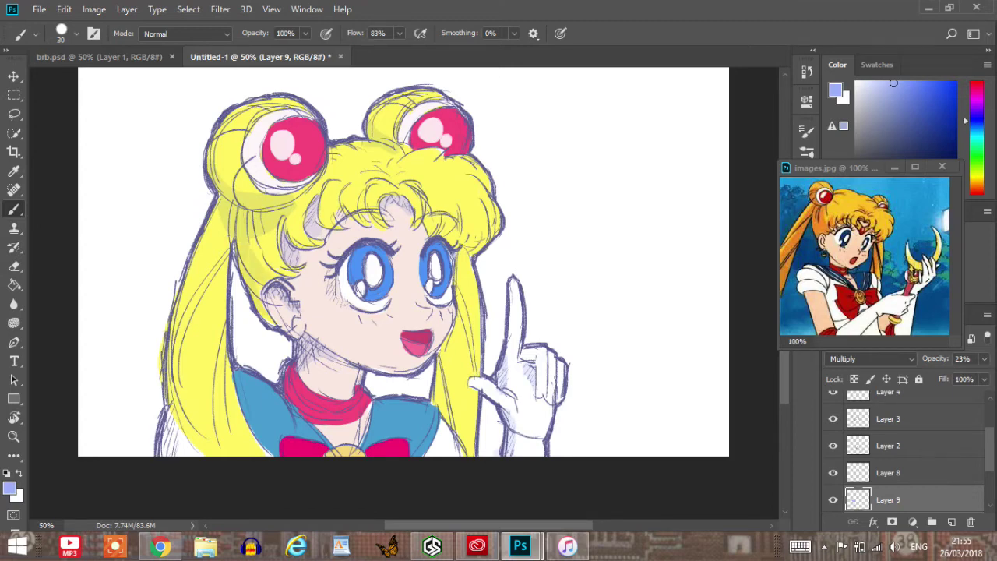
left_click_drag(251, 239, 272, 323)
Paint long shadows down the near pigtail and shade the far pigtail beside the chin.
left_click_drag(173, 307, 201, 455)
mouse_move(170, 376)
left_mouse_down()
mouse_move(190, 446)
mouse_move(211, 455)
left_mouse_up()
left_click_drag(207, 288, 181, 442)
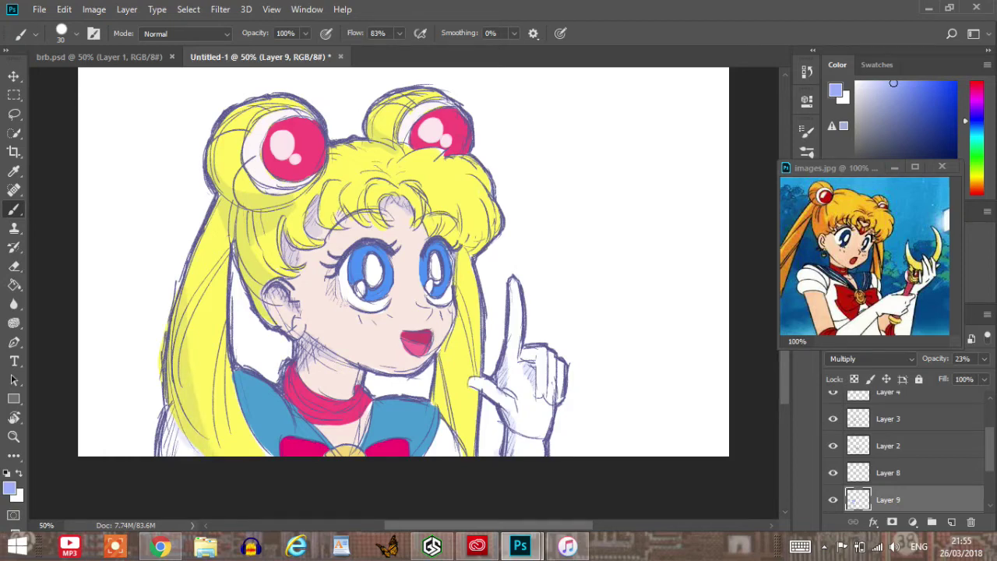
left_click_drag(195, 260, 184, 348)
mouse_move(448, 343)
left_mouse_down()
mouse_move(435, 409)
mouse_move(445, 416)
mouse_move(451, 383)
left_mouse_up()
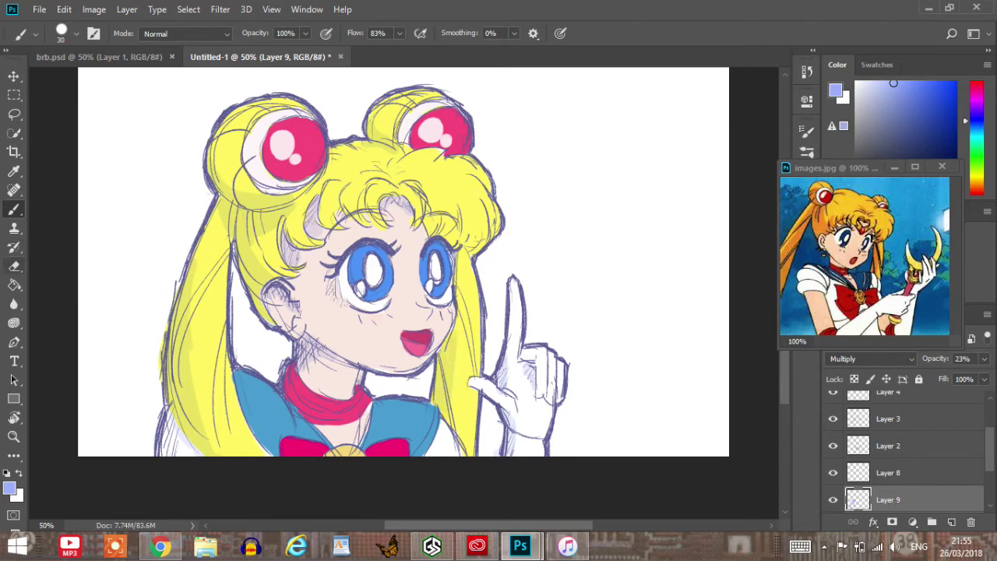
Shade the lower fringe locks above and beside the far eye.
left_click(14, 266)
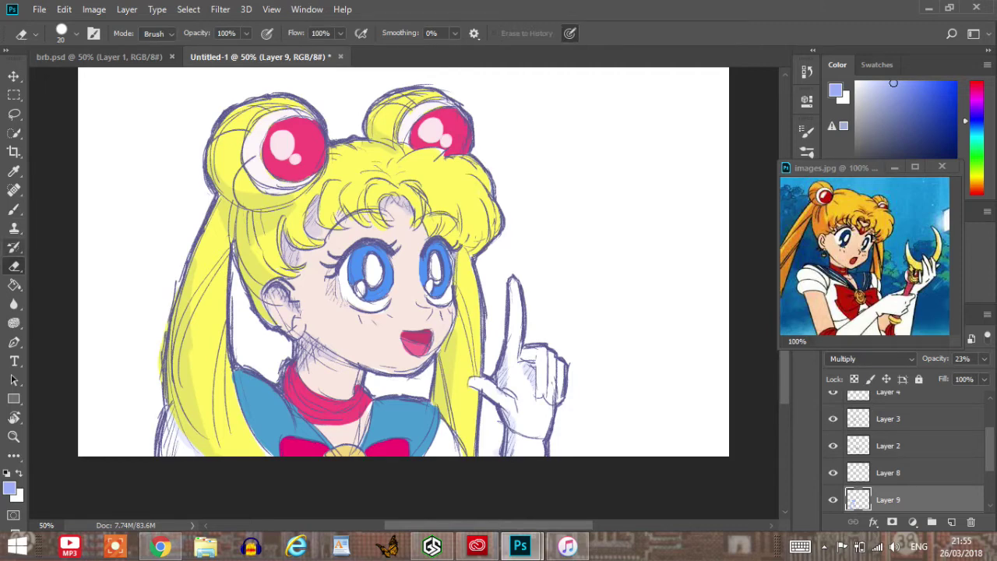
left_click(14, 209)
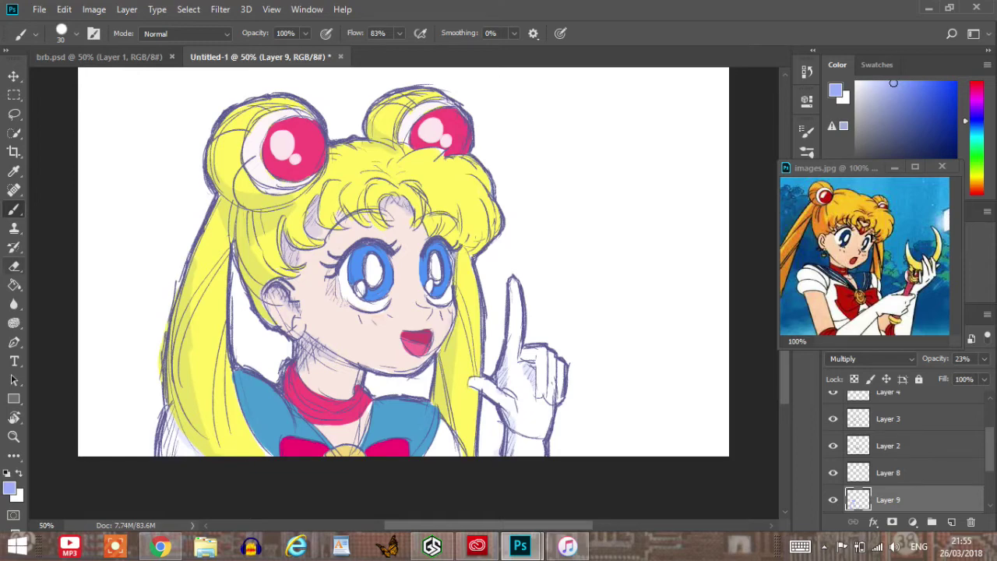
key("e")
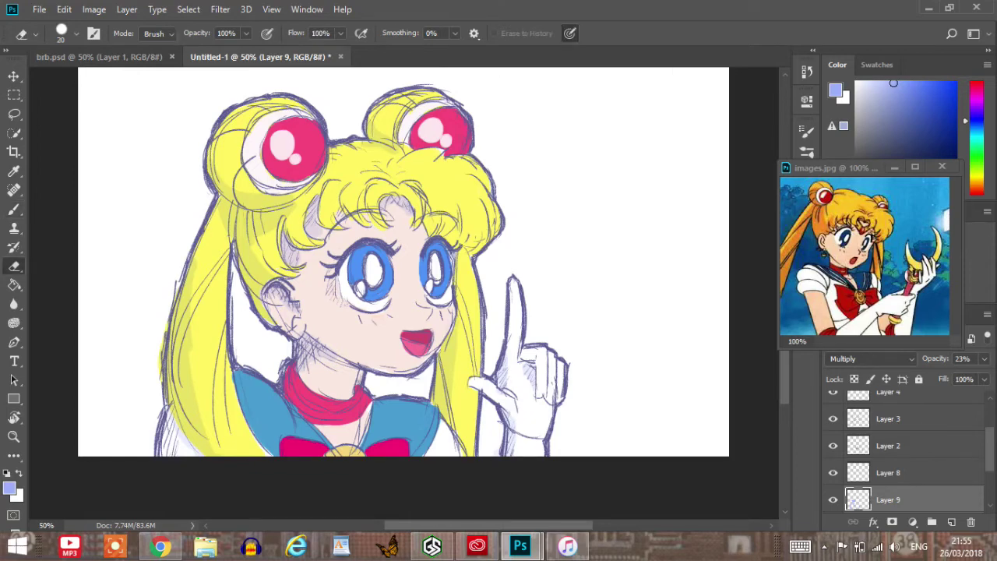
key("b")
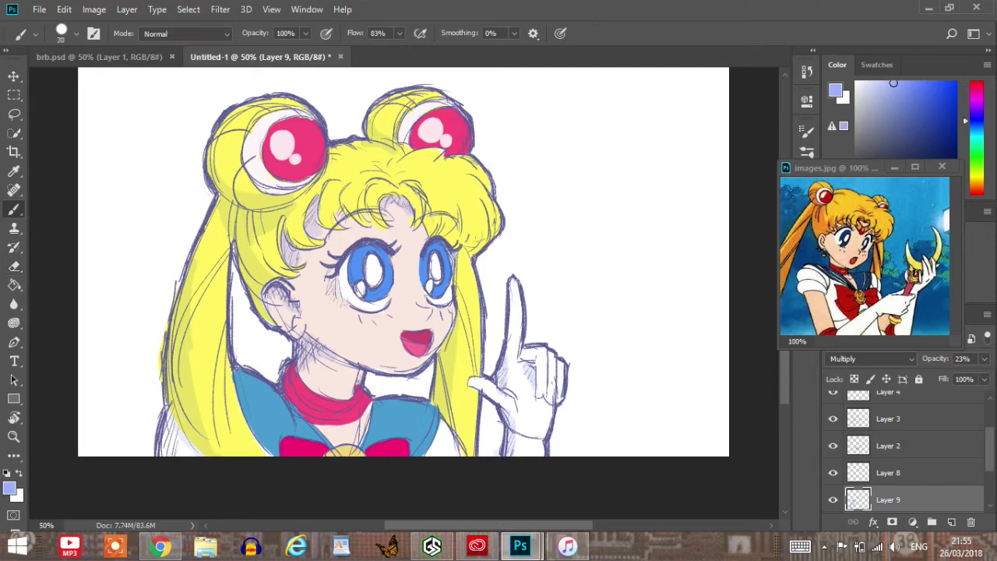
mouse_move(455, 237)
left_mouse_down()
mouse_move(461, 223)
mouse_move(427, 232)
mouse_move(473, 249)
left_mouse_up()
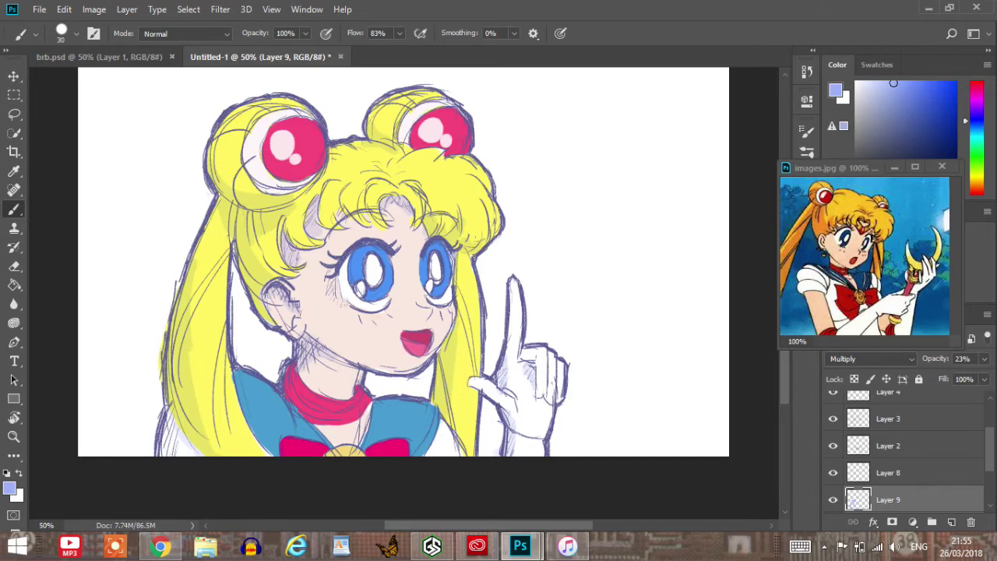
key("e")
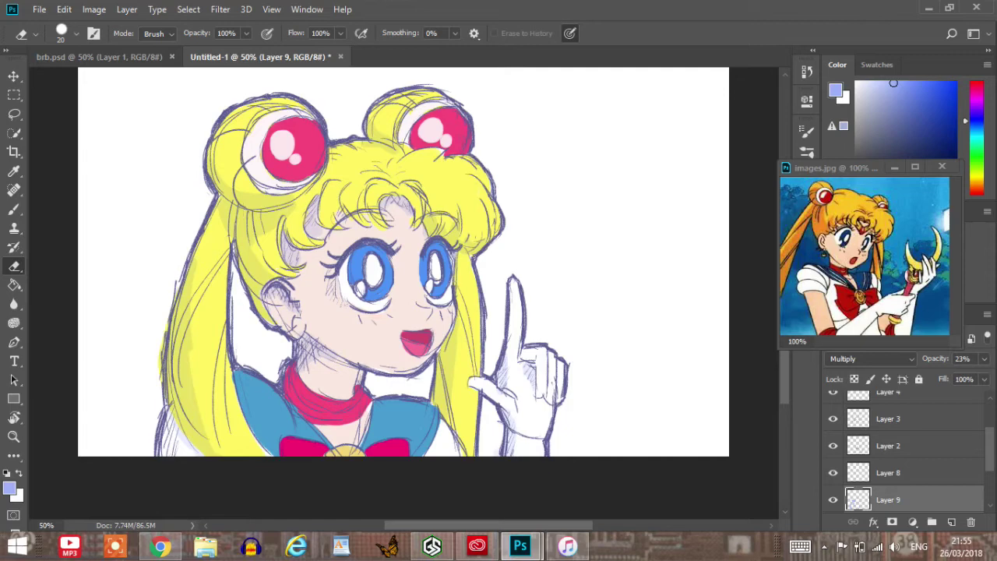
Flip the canvas horizontally to check the hair shading in mirror view, and undo the flip.
left_click(93, 10)
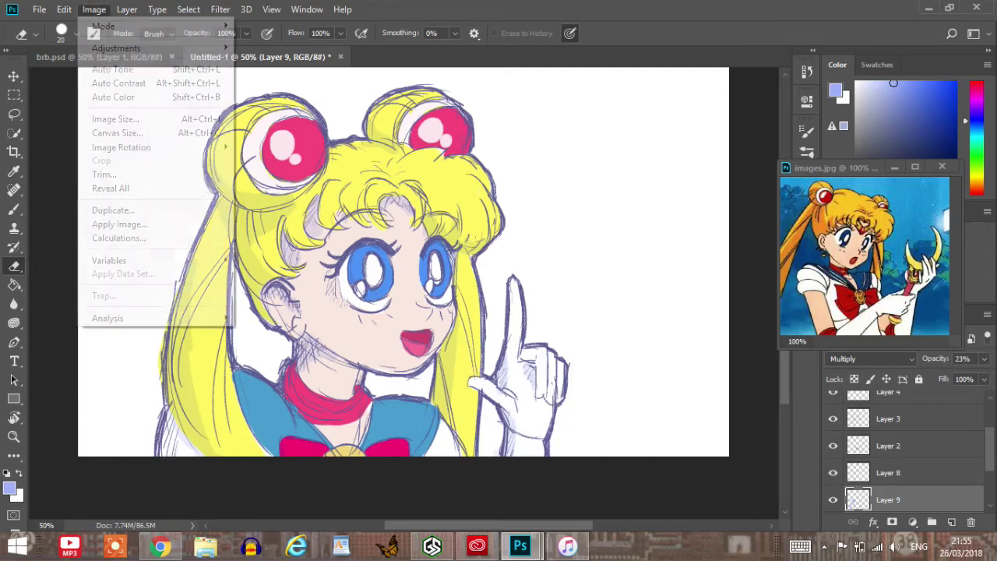
mouse_move(121, 147)
left_click(296, 205)
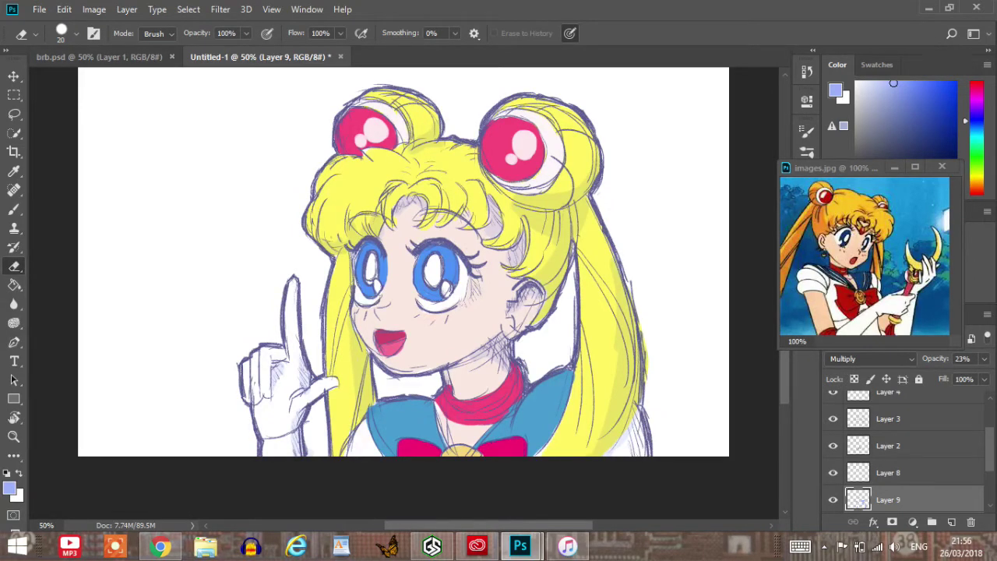
key("ctrl+z")
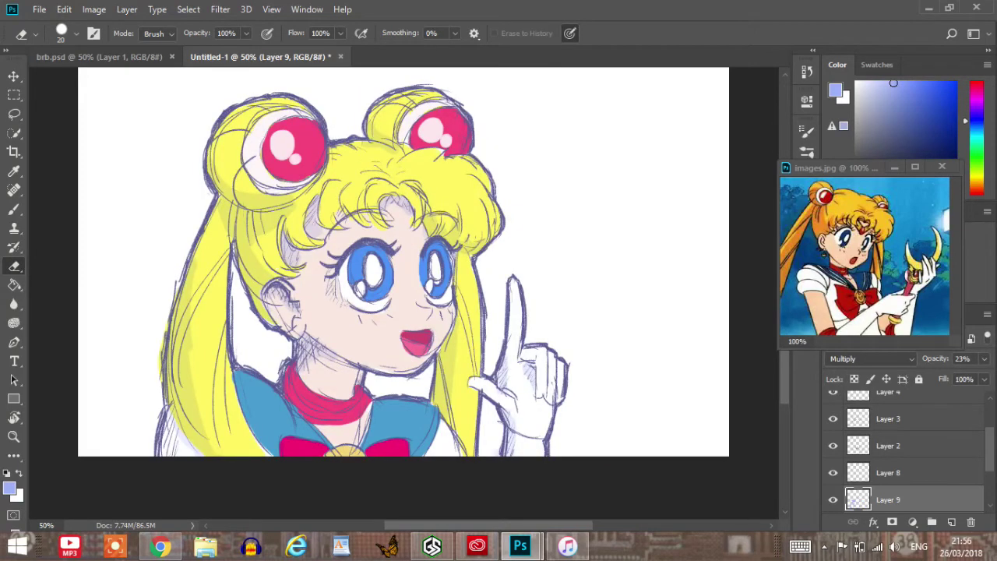
Thin out the shadows along both pigtails and on the fringe lock above the far eye with the Eraser.
left_click_drag(193, 265, 187, 371)
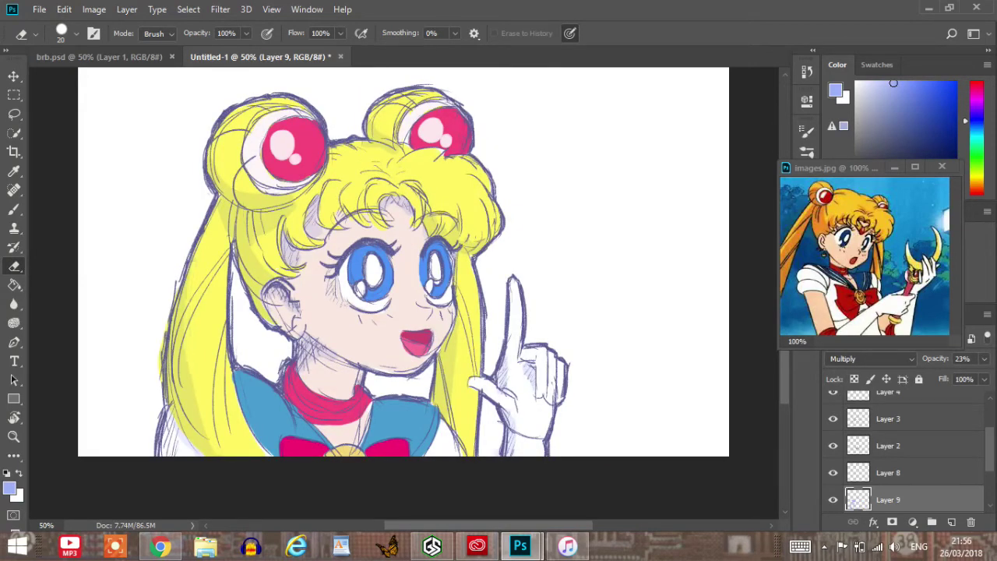
left_click_drag(184, 288, 210, 450)
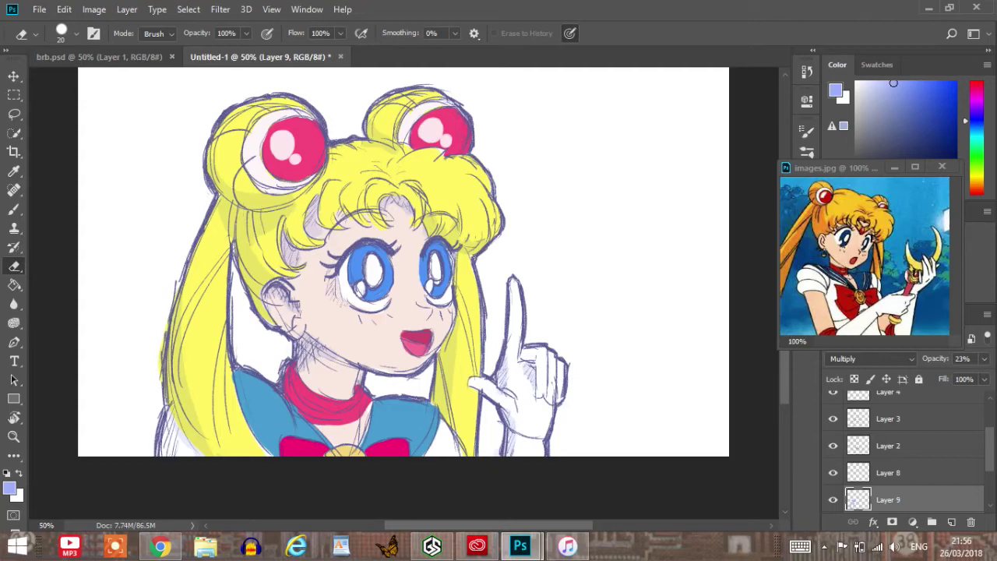
left_click_drag(180, 299, 204, 436)
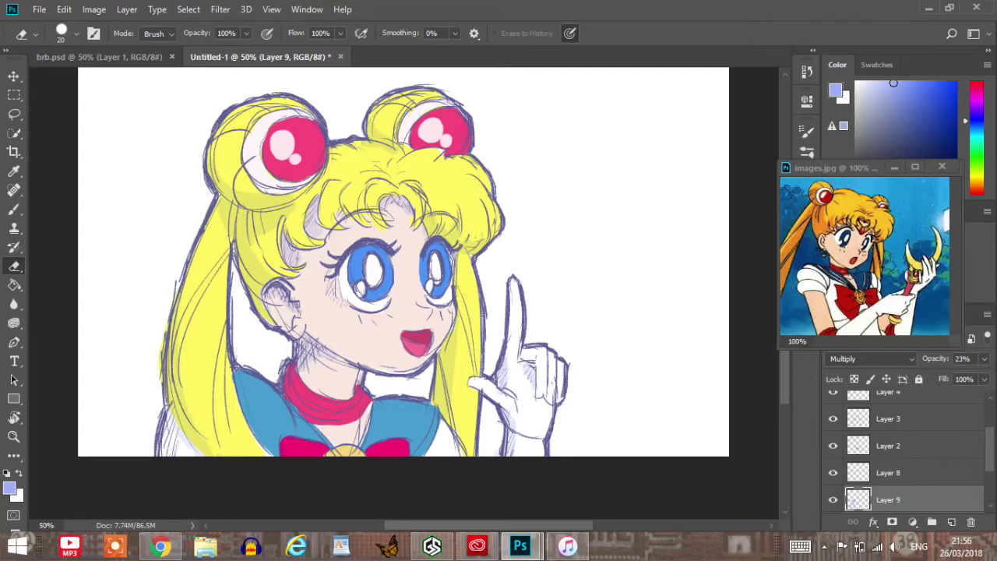
left_click_drag(459, 323, 447, 416)
left_click_drag(452, 337, 444, 409)
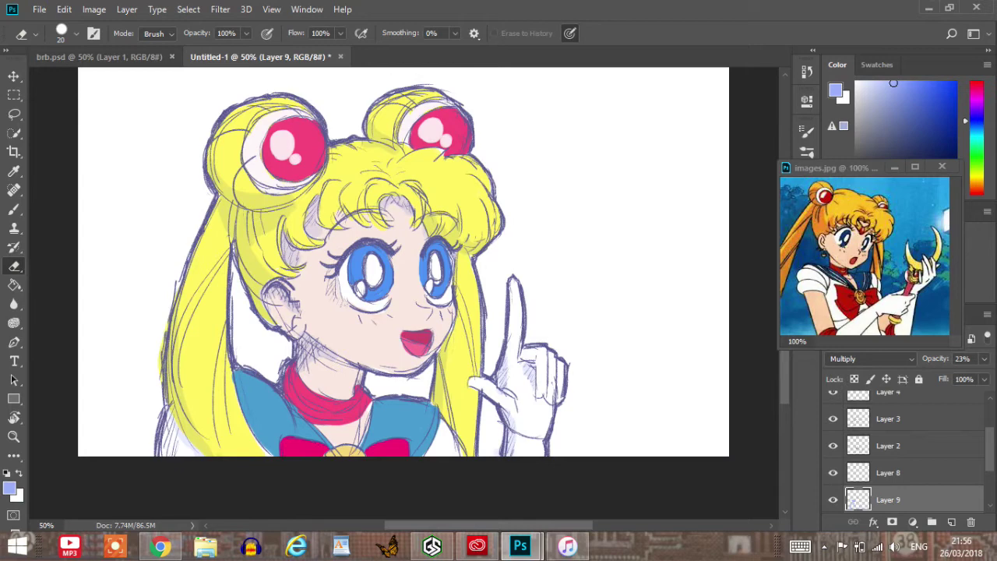
mouse_move(427, 214)
left_mouse_down()
mouse_move(431, 231)
mouse_move(458, 233)
mouse_move(452, 242)
left_mouse_up()
Mirror the canvas horizontally to check the trimmed pigtail shadows, and restore the original orientation.
left_click(94, 10)
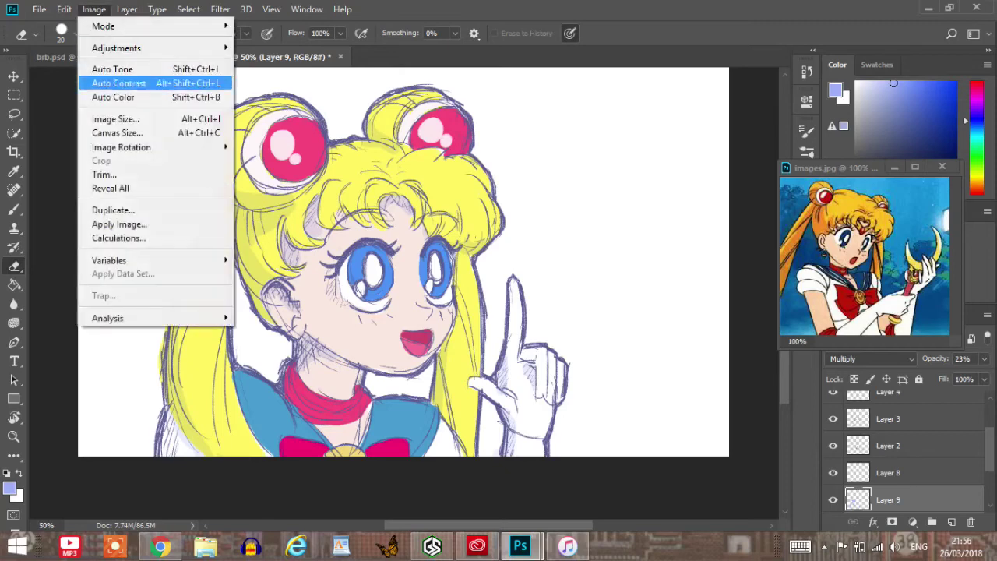
mouse_move(121, 147)
left_click(284, 210)
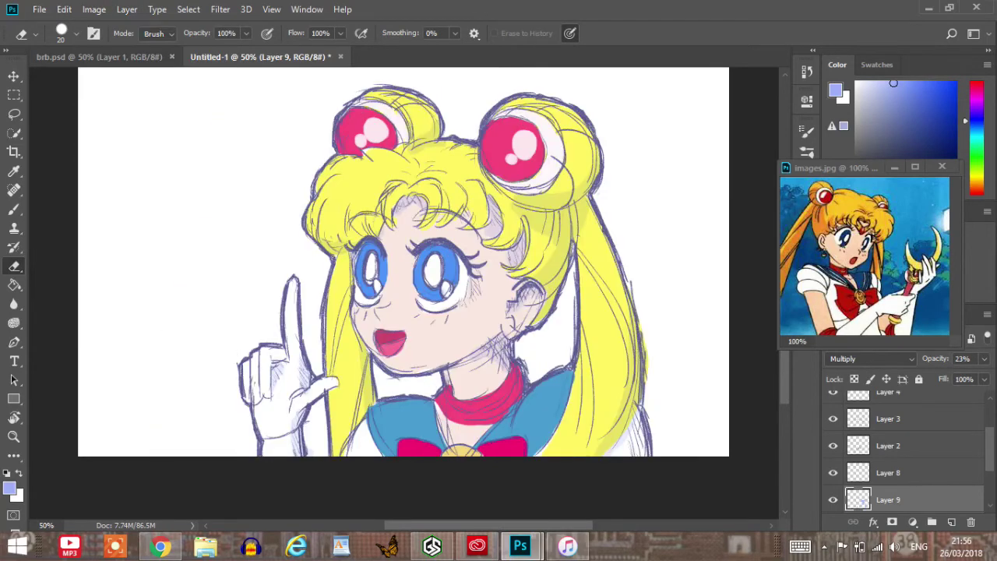
key("ctrl+z")
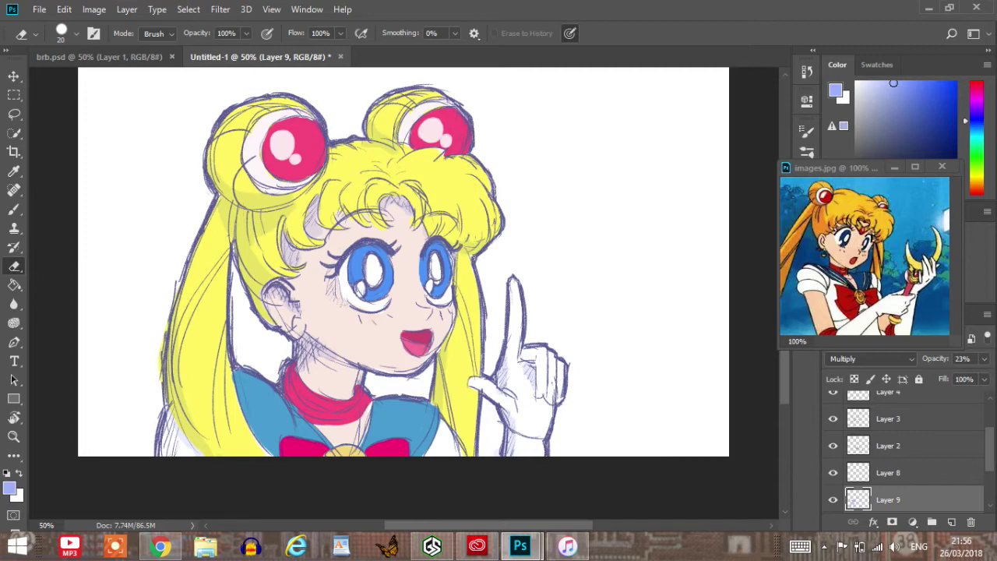
Erase excess shadow along the lower edge of the near bun and the hair just beneath it.
mouse_move(219, 178)
left_mouse_down()
mouse_move(254, 198)
mouse_move(283, 198)
left_mouse_up()
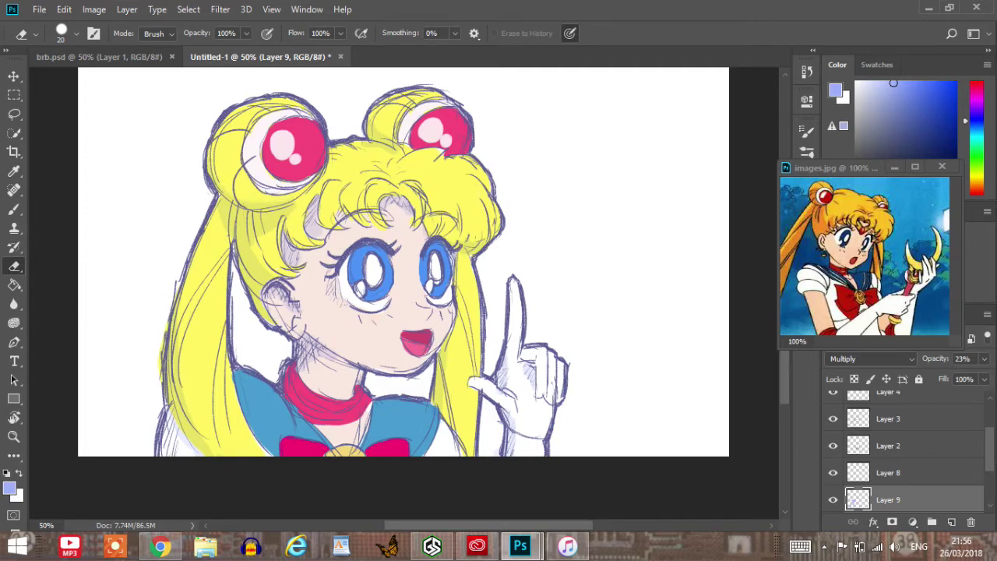
mouse_move(254, 203)
left_mouse_down()
mouse_move(270, 204)
mouse_move(238, 200)
left_mouse_up()
left_click_drag(294, 205, 269, 227)
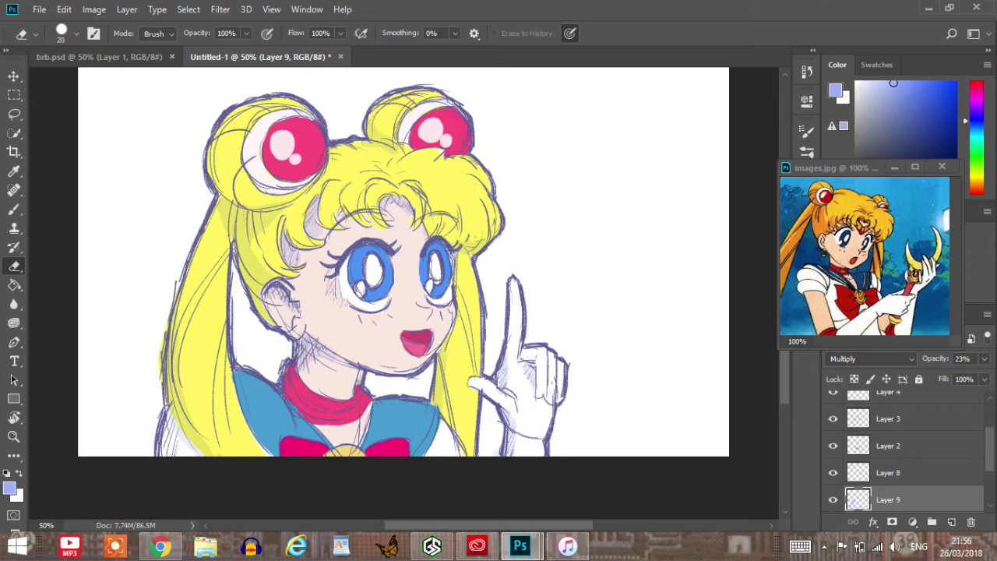
Flip the canvas horizontally to check the near bun's shading, and undo the flip.
left_click(93, 9)
mouse_move(121, 147)
left_click(265, 210)
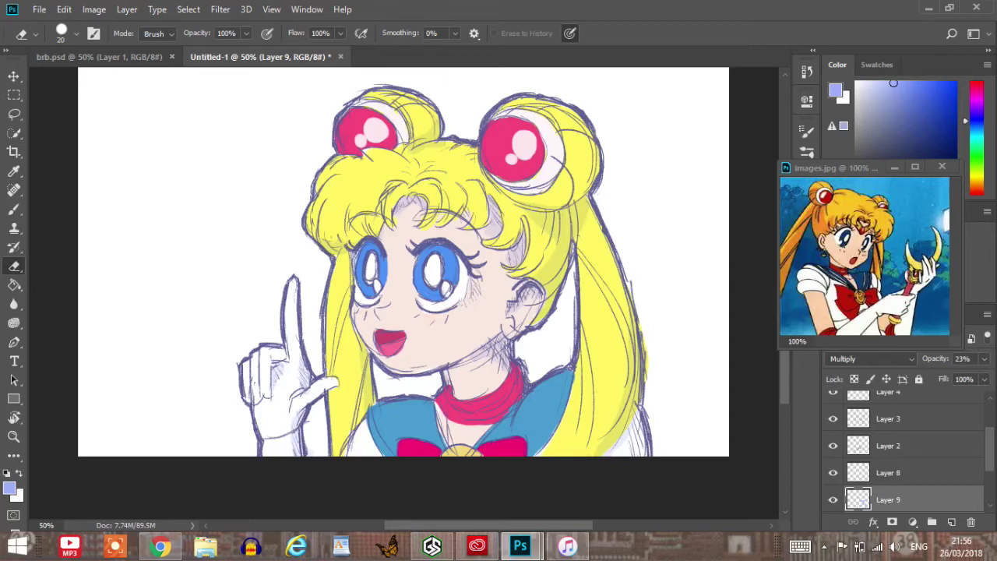
key("ctrl+z")
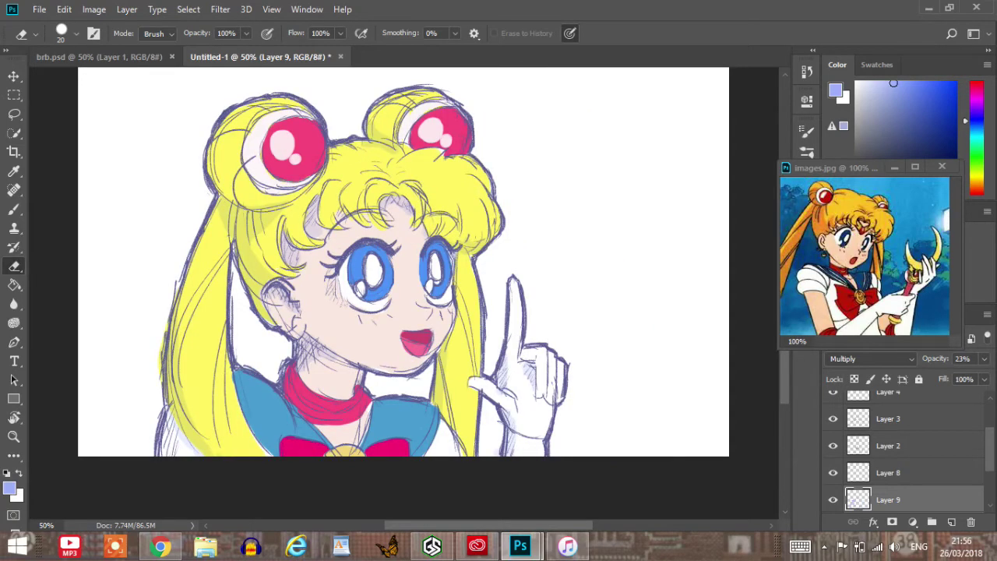
Add a new layer above Layer 9 for the eye shading and set its blend mode to Multiply.
scroll(904, 452, "down", 2)
left_click(952, 521)
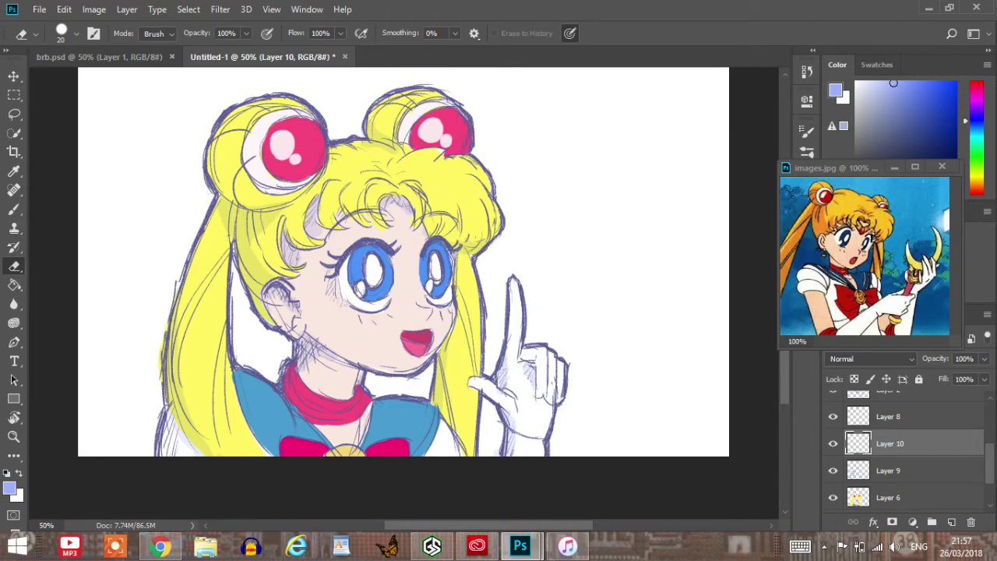
key("b")
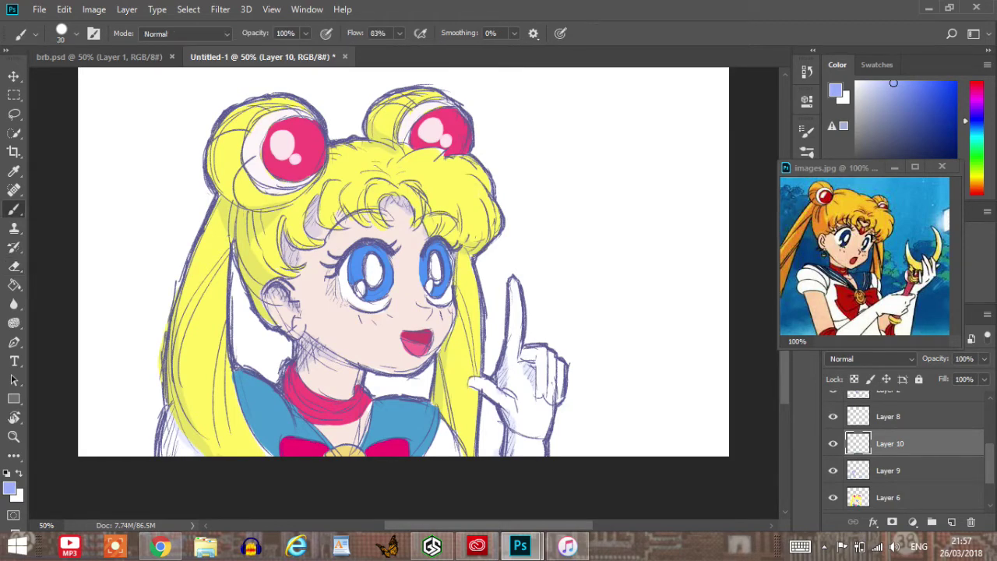
left_click_drag(361, 251, 353, 287)
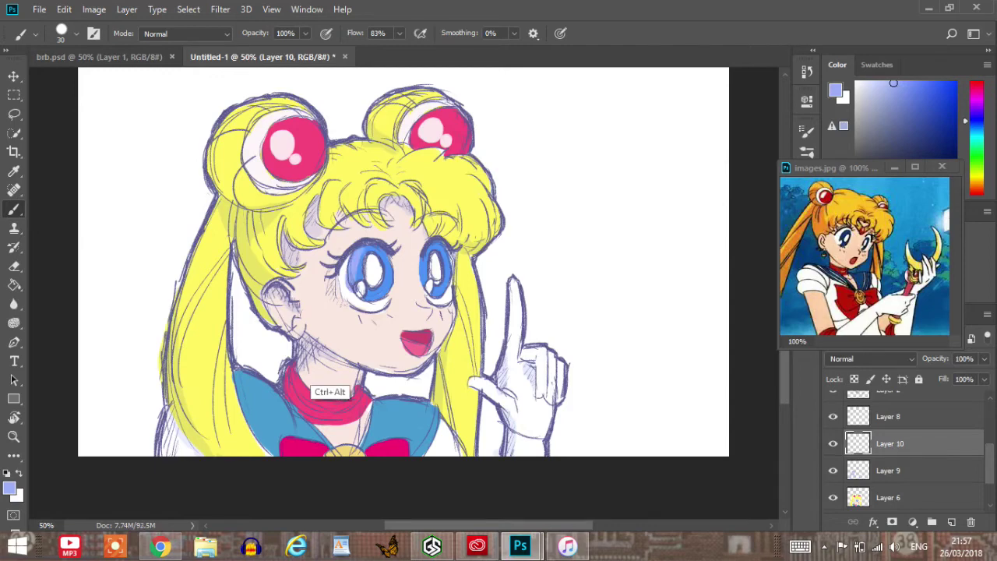
key("ctrl+z")
left_click(871, 359)
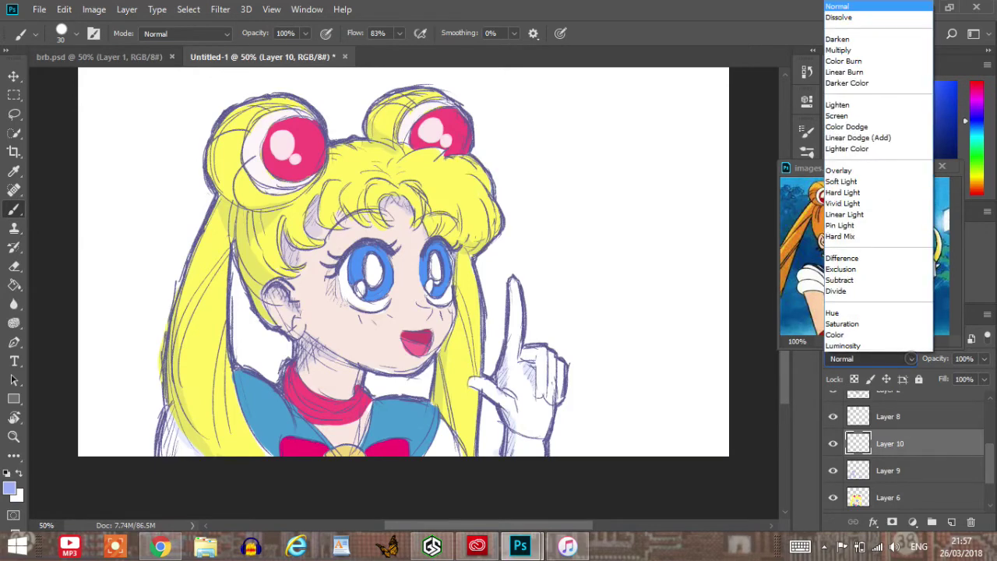
left_click(845, 45)
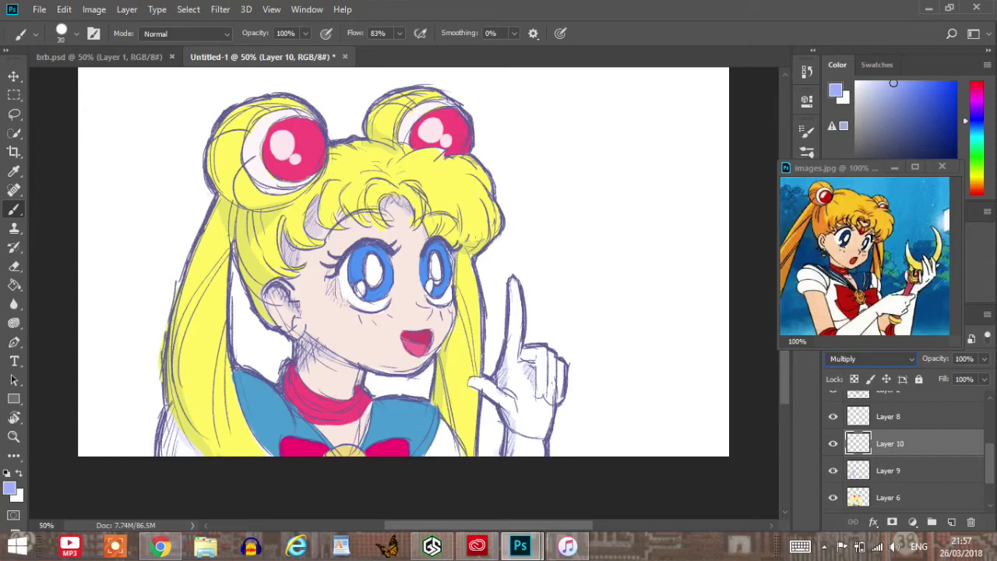
Try shading the upper part of both irises in periwinkle with the 30 px hard brush, and undo the strokes.
left_click_drag(360, 248, 349, 289)
key("ctrl+z")
key("ctrl+z")
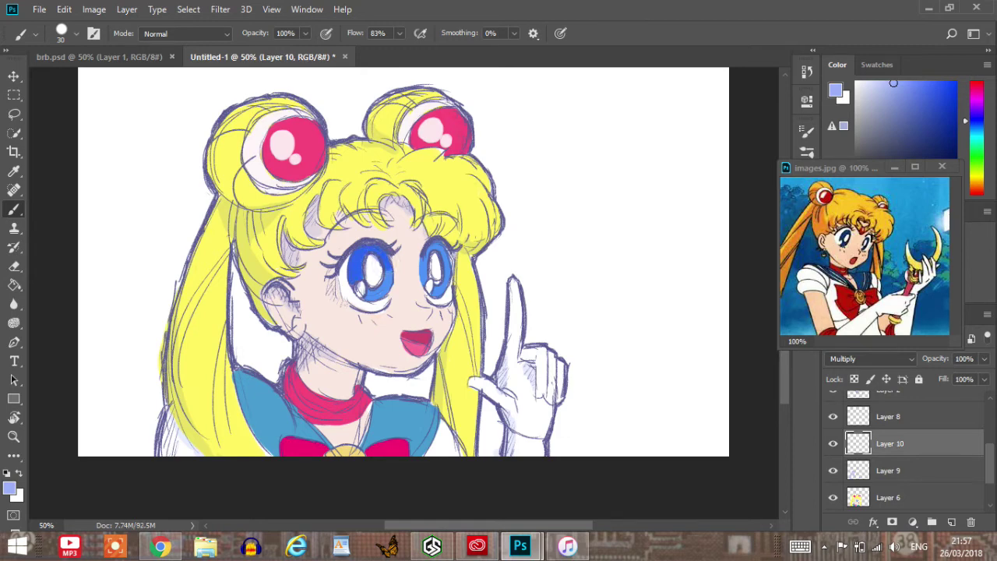
mouse_move(427, 244)
left_mouse_down()
mouse_move(419, 277)
mouse_move(441, 246)
mouse_move(444, 270)
left_mouse_up()
key("ctrl+alt+z")
key("ctrl+alt+z")
key("ctrl+alt+z")
key("ctrl+alt+z")
key("ctrl+alt+z")
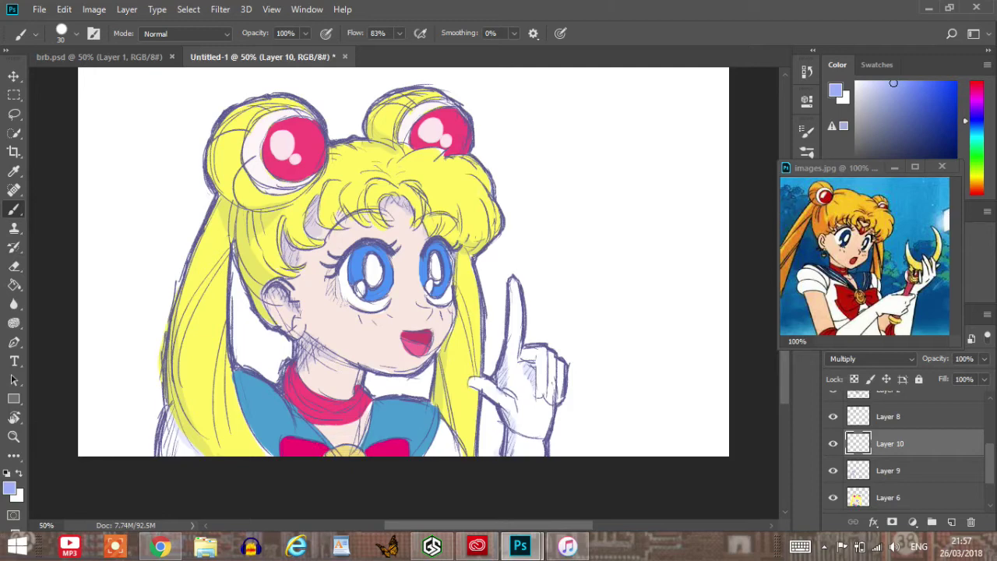
Shade the upper part of both irises in a darker blue with a 30 px Soft Round brush.
left_click(76, 34)
left_click(94, 183)
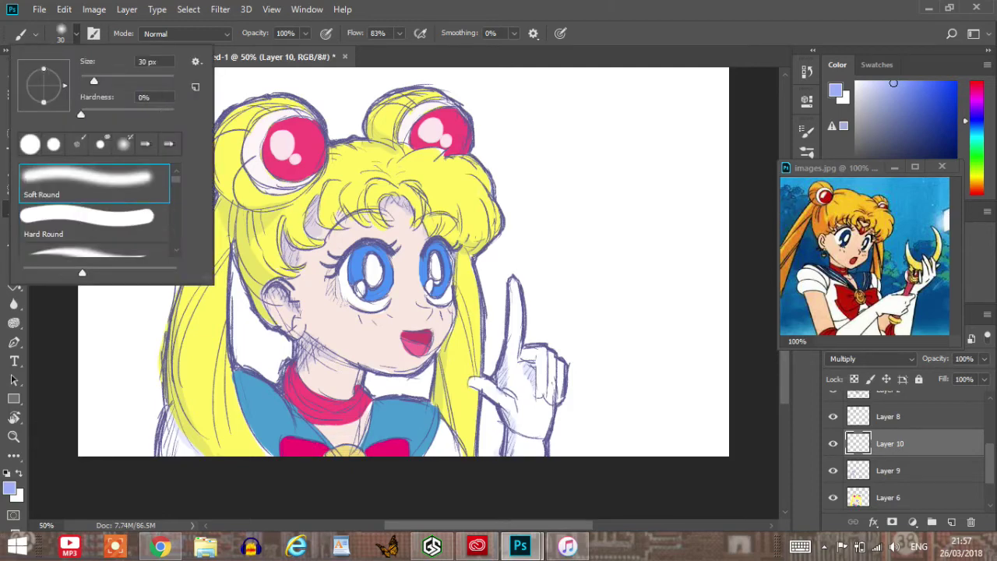
mouse_move(353, 275)
left_mouse_down()
mouse_move(362, 251)
mouse_move(377, 249)
mouse_move(390, 268)
mouse_move(433, 246)
mouse_move(449, 271)
mouse_move(421, 262)
left_mouse_up()
left_click_drag(906, 91, 919, 102)
mouse_move(353, 282)
left_mouse_down()
mouse_move(355, 255)
mouse_move(380, 251)
left_mouse_up()
mouse_move(424, 276)
left_mouse_down()
mouse_move(421, 249)
mouse_move(442, 244)
left_mouse_up()
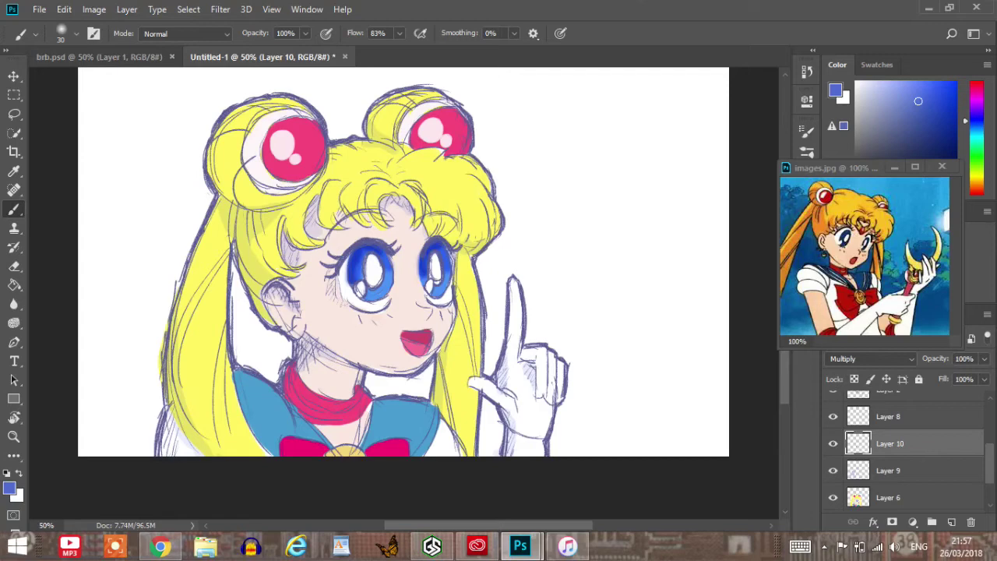
Trim the iris shading on both eyes with a 20 px Hard Round eraser, undoing unwanted strokes.
key("e")
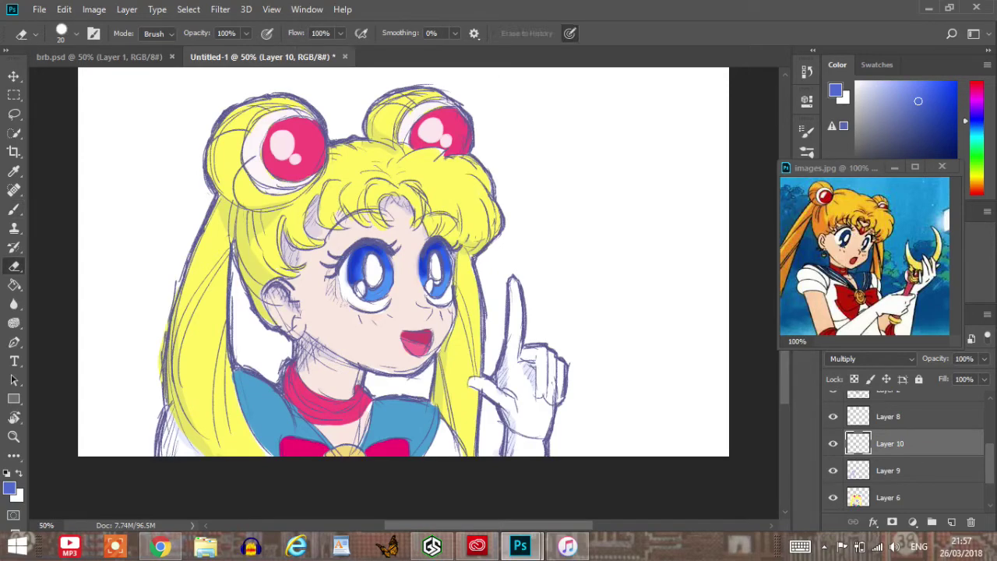
left_click(62, 33)
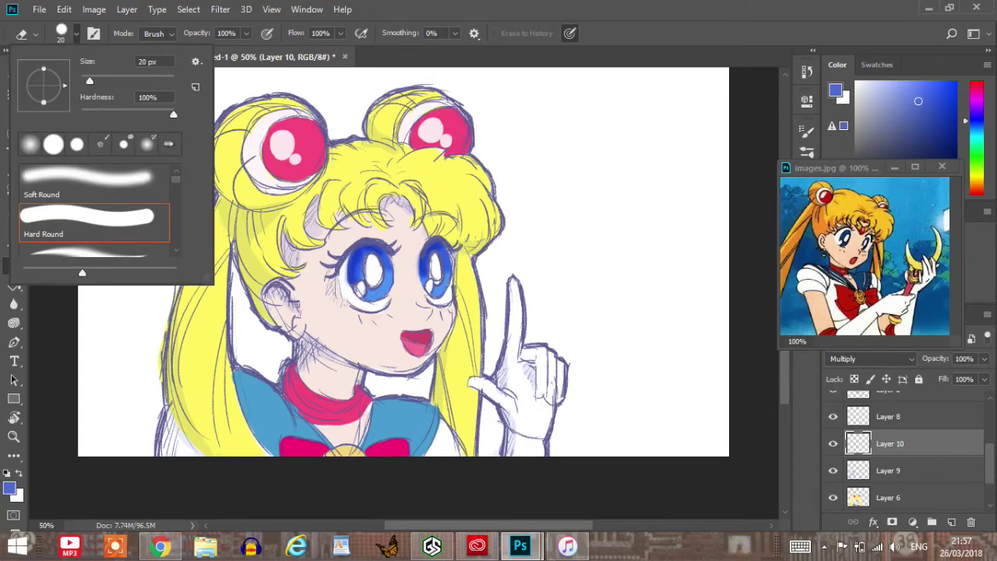
key("Return")
mouse_move(345, 278)
left_mouse_down()
mouse_move(347, 259)
mouse_move(355, 293)
left_mouse_up()
key("ctrl+z")
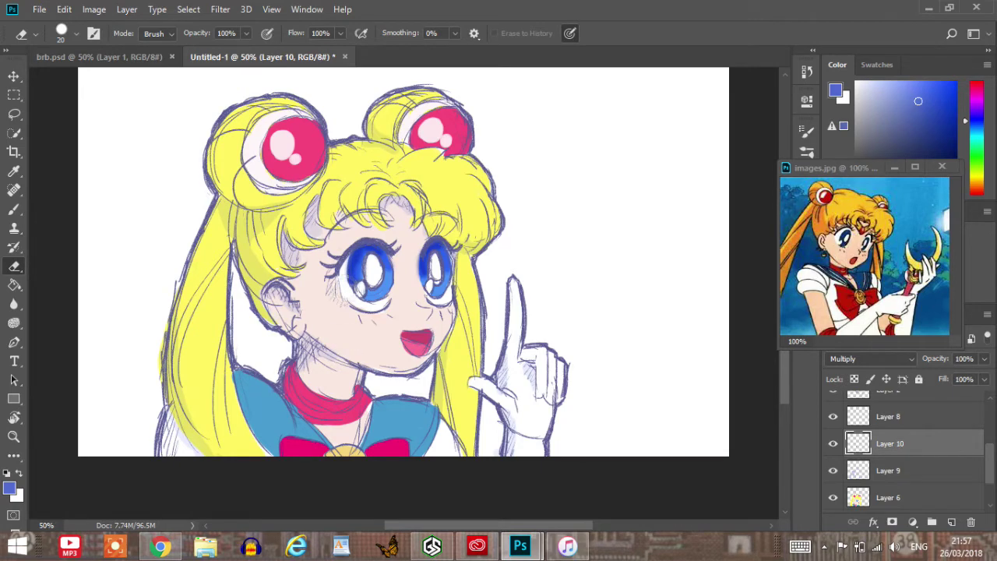
key("ctrl+z")
left_click_drag(419, 256, 419, 278)
key("ctrl+alt+z")
key("ctrl+alt+z")
key("ctrl+alt+z")
key("ctrl+alt+z")
key("ctrl+alt+z")
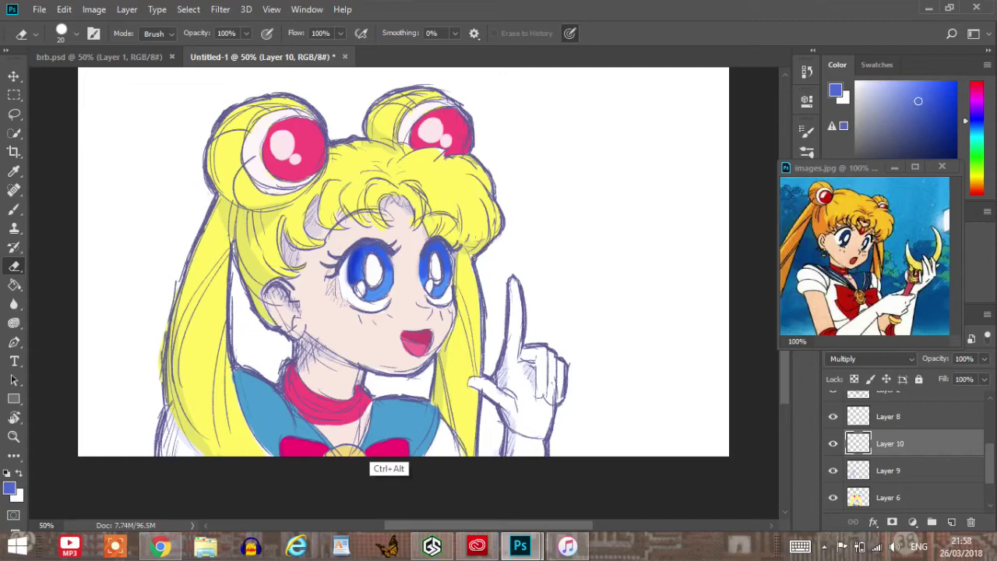
key("ctrl+alt+z")
key("ctrl+alt+z")
key("ctrl+z")
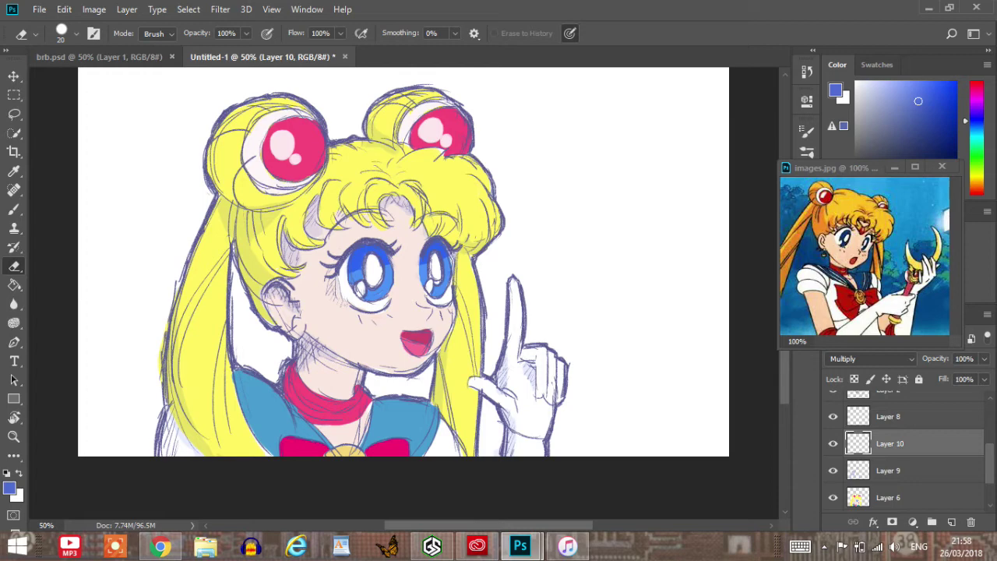
Flip the canvas horizontally to check the eye shading in mirror view.
left_click(94, 10)
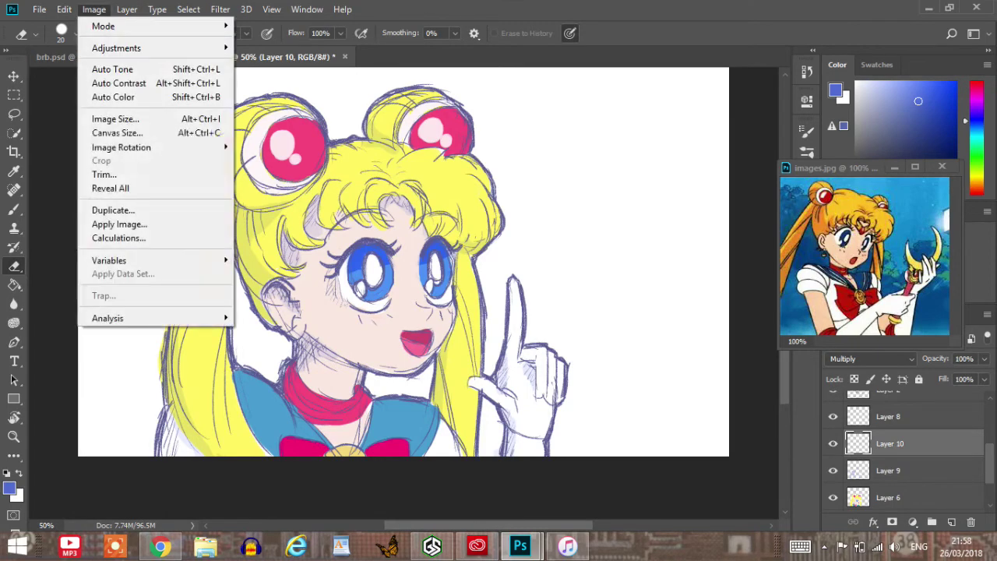
mouse_move(156, 147)
left_click(280, 211)
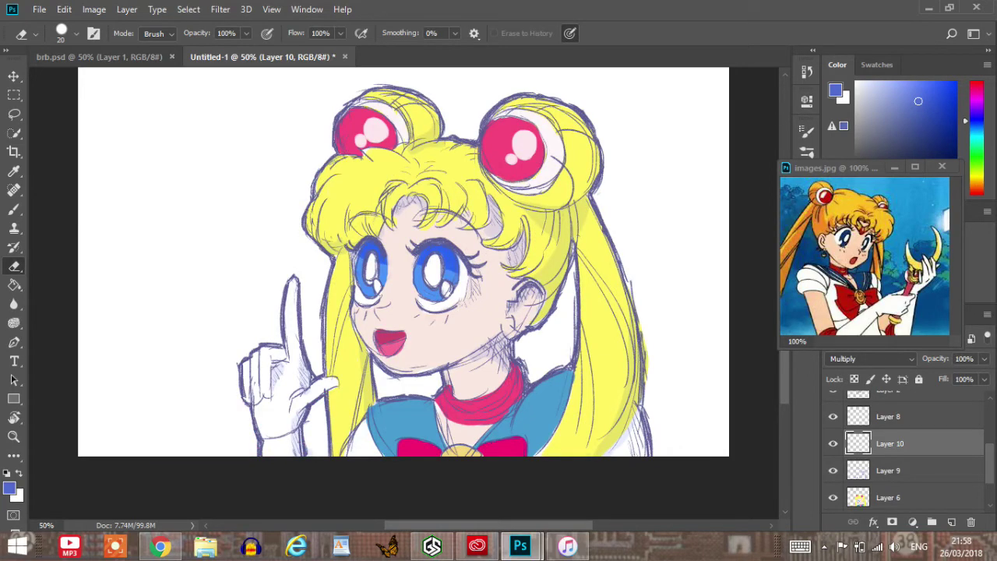
Undo the last horizontal canvas flip and set up the Brush tool with a hard round 30-pixel tip.
key("ctrl+z")
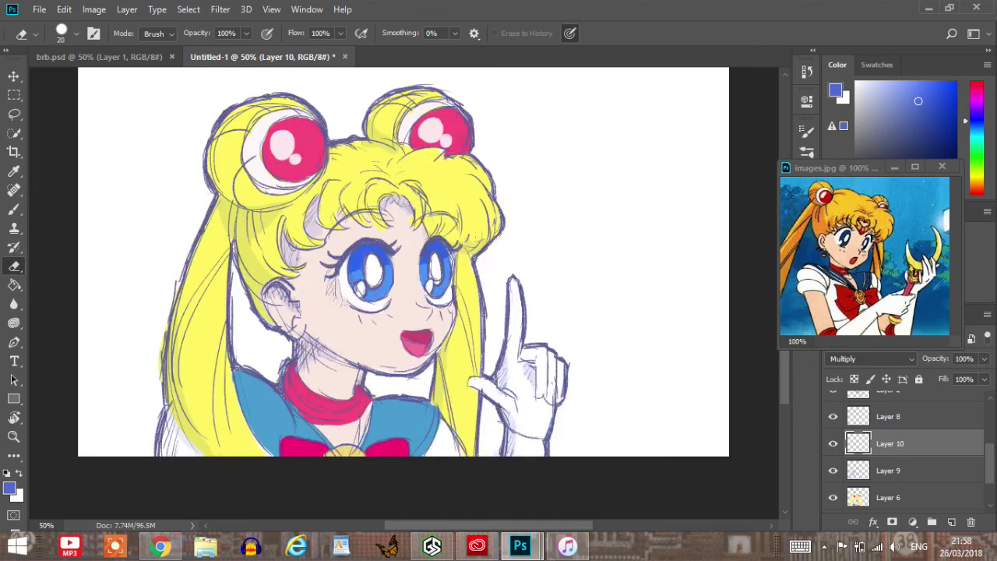
left_click(14, 210)
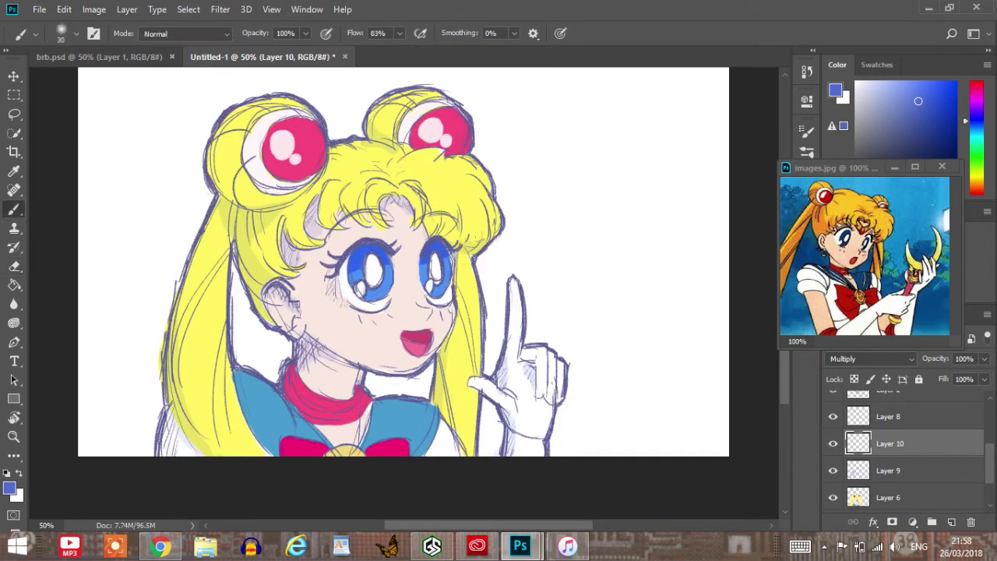
left_click(75, 34)
left_click(76, 144)
left_click(76, 33)
Paint blue shadow strokes over both sides of the blue sailor collar on Layer 9.
left_click_drag(236, 376, 273, 444)
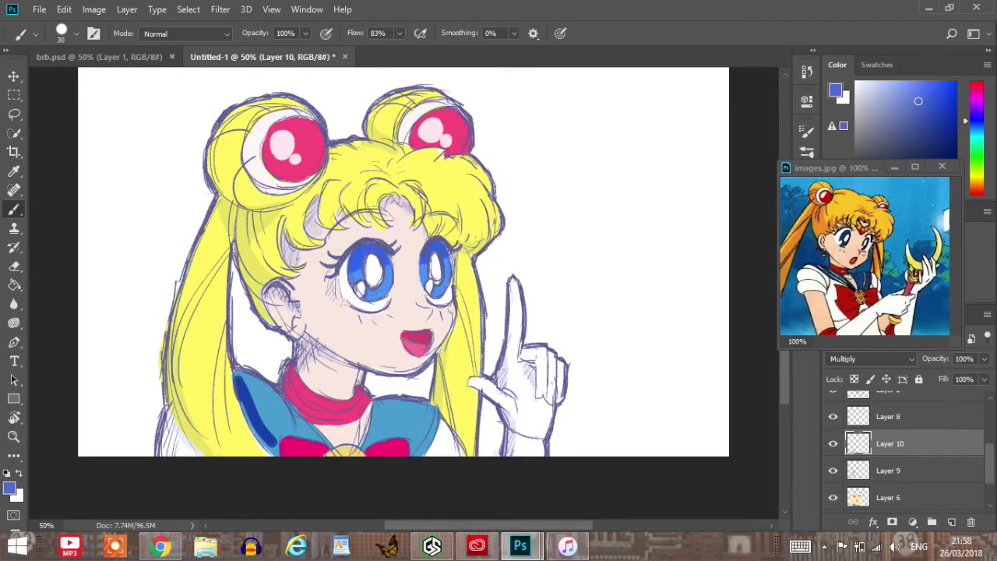
key("ctrl+z")
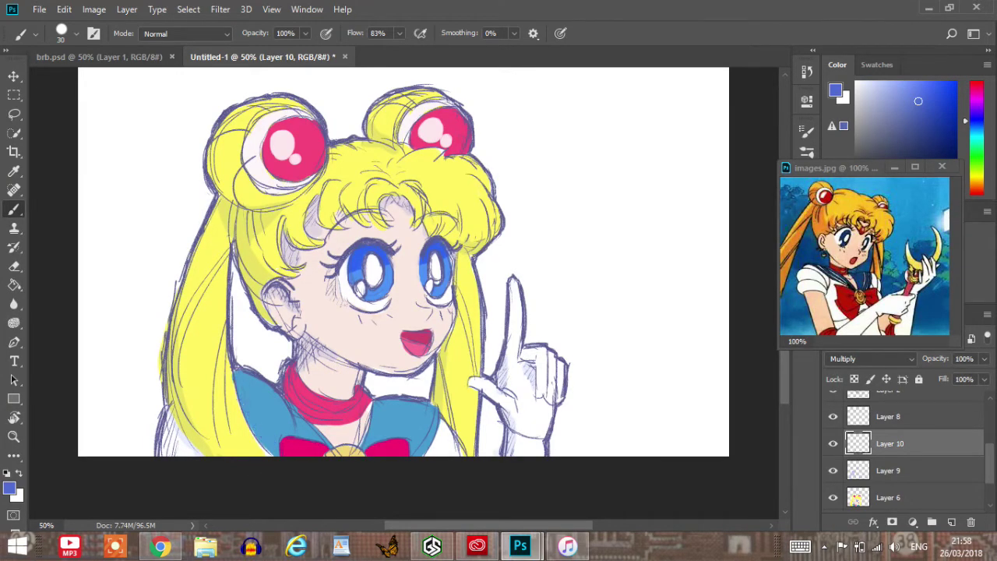
left_click(888, 471)
left_click(833, 471)
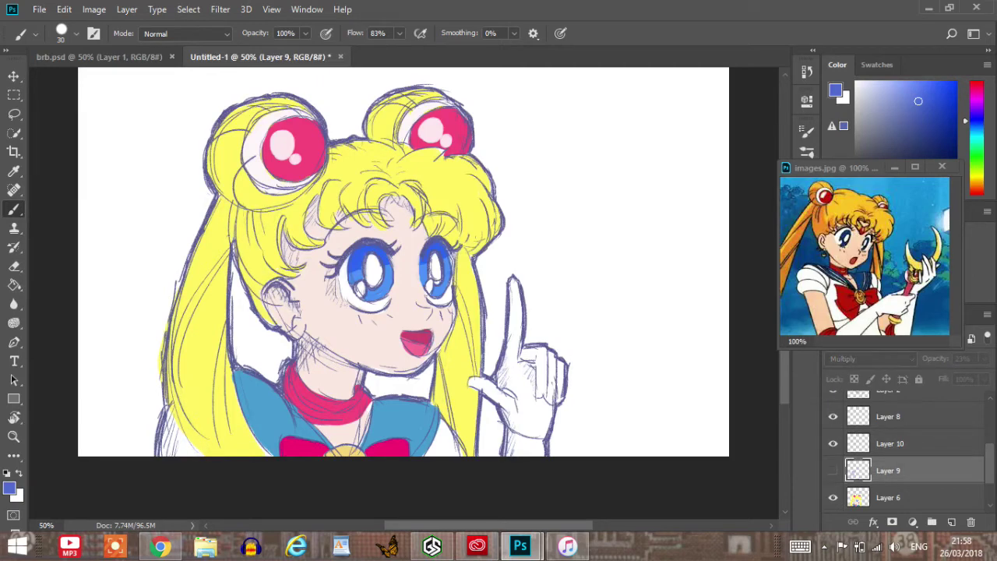
left_click(833, 471)
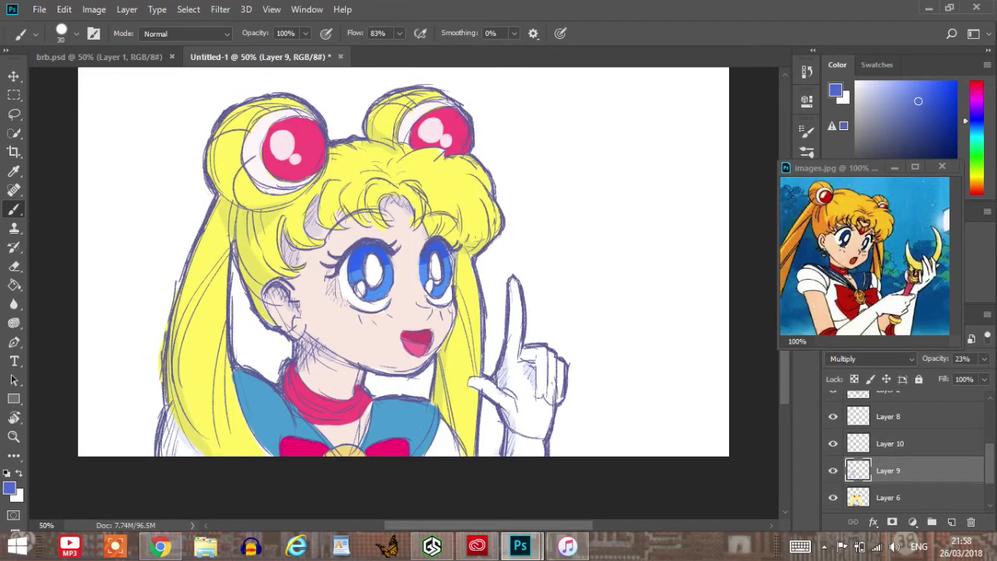
left_click_drag(236, 374, 276, 454)
left_click_drag(253, 391, 276, 444)
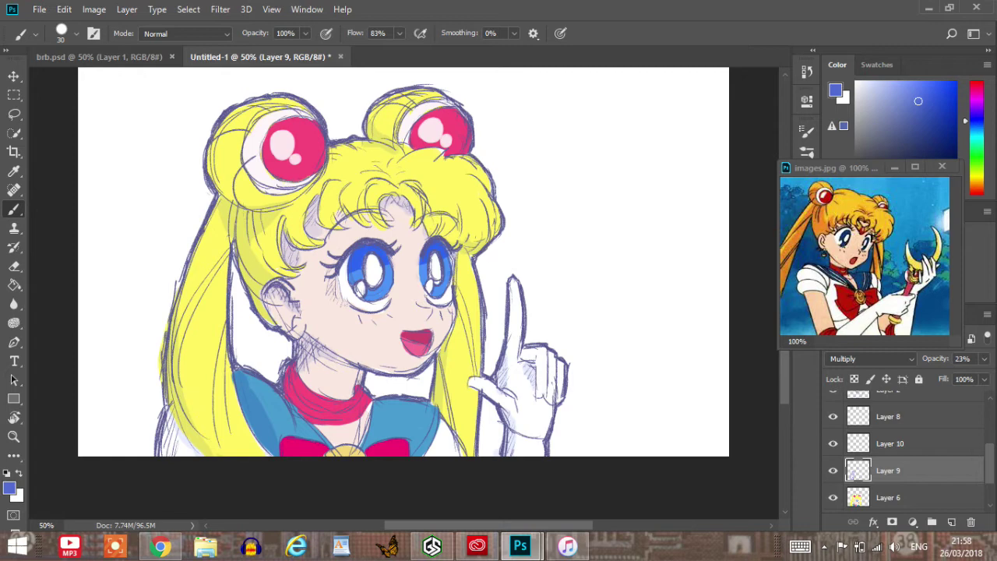
left_click_drag(252, 379, 274, 431)
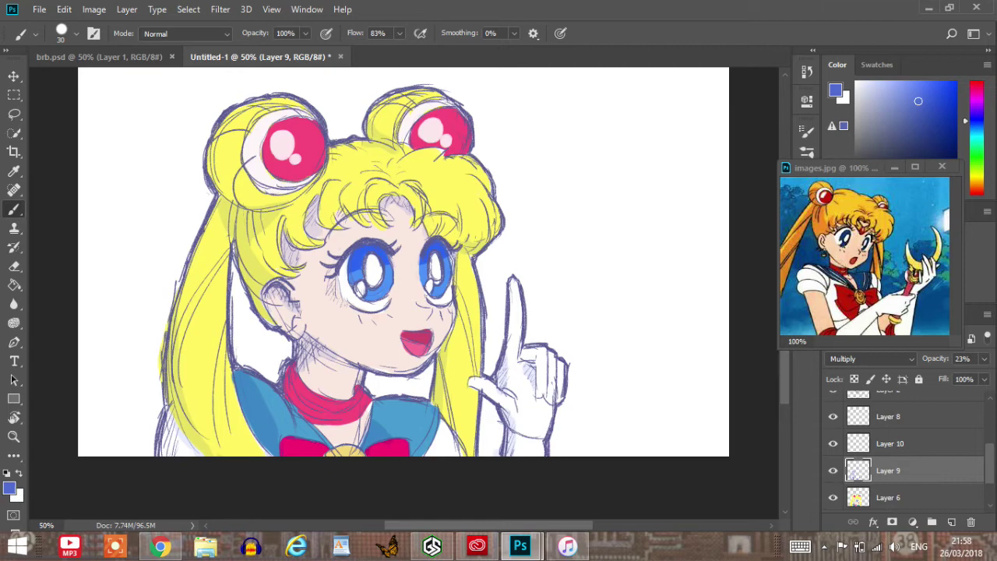
Shade the neck, the red choker and the white sleeve beside the long pigtail on Layer 9.
left_click_drag(289, 370, 296, 415)
mouse_move(296, 374)
left_mouse_down()
mouse_move(304, 416)
mouse_move(305, 399)
left_mouse_up()
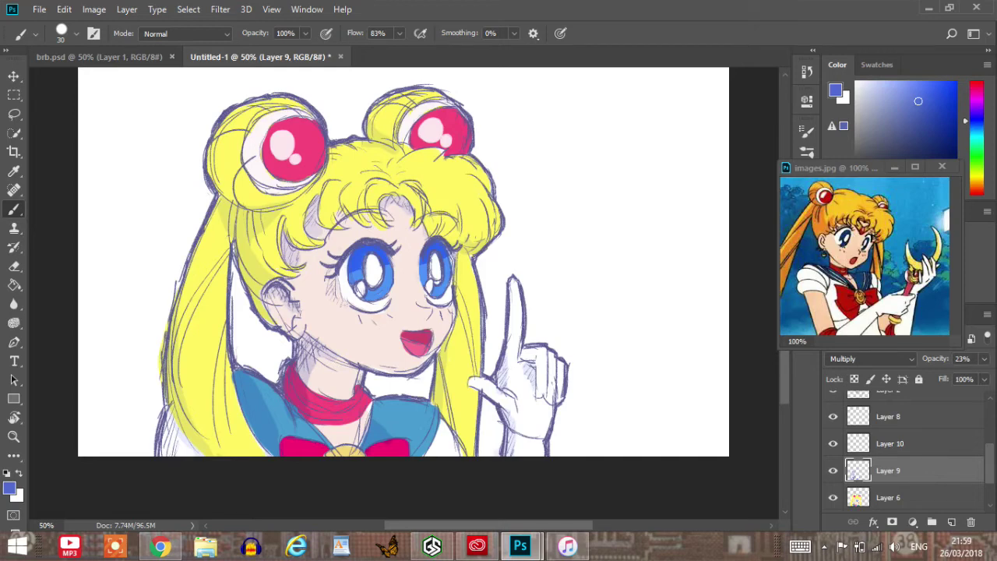
left_click_drag(165, 421, 196, 454)
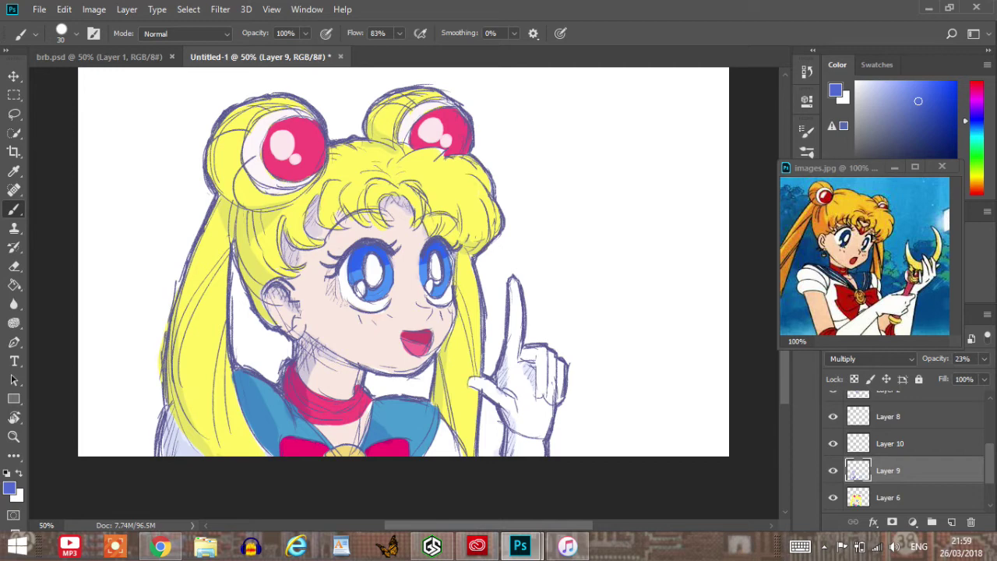
left_click_drag(177, 420, 194, 447)
key("e")
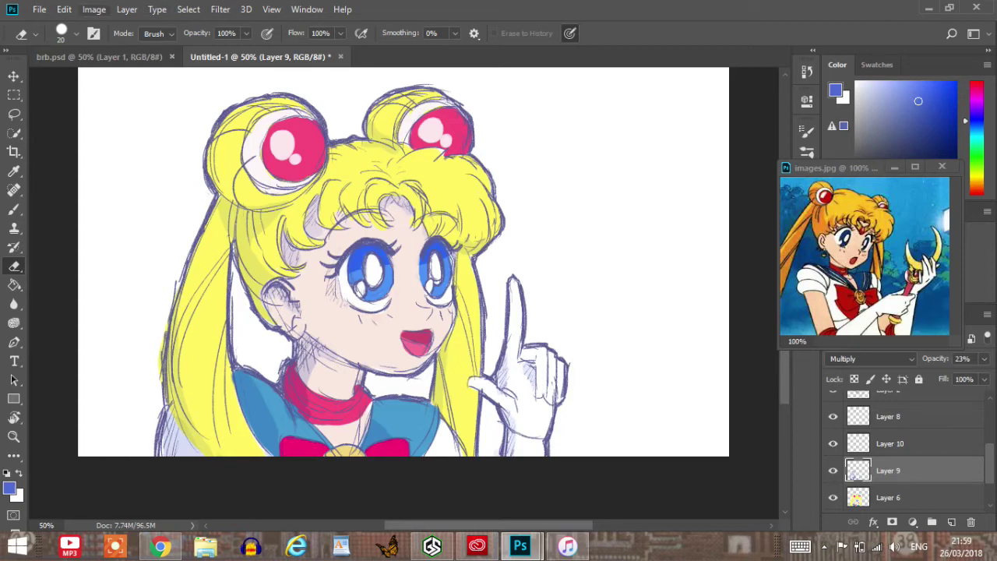
Flip the canvas horizontally to check the shaded drawing, and undo the flip.
left_click(93, 9)
mouse_move(121, 148)
left_click(284, 210)
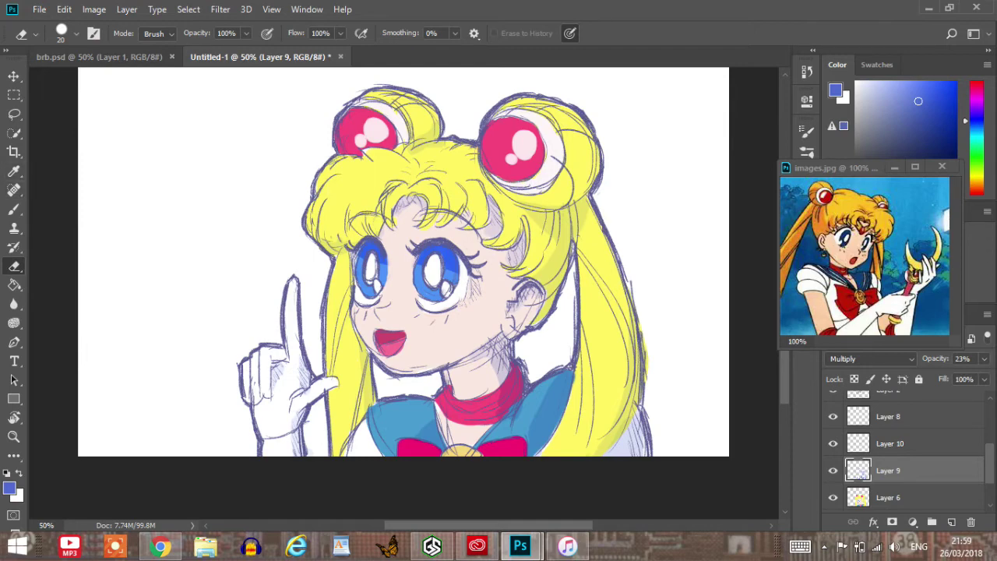
key("ctrl+z")
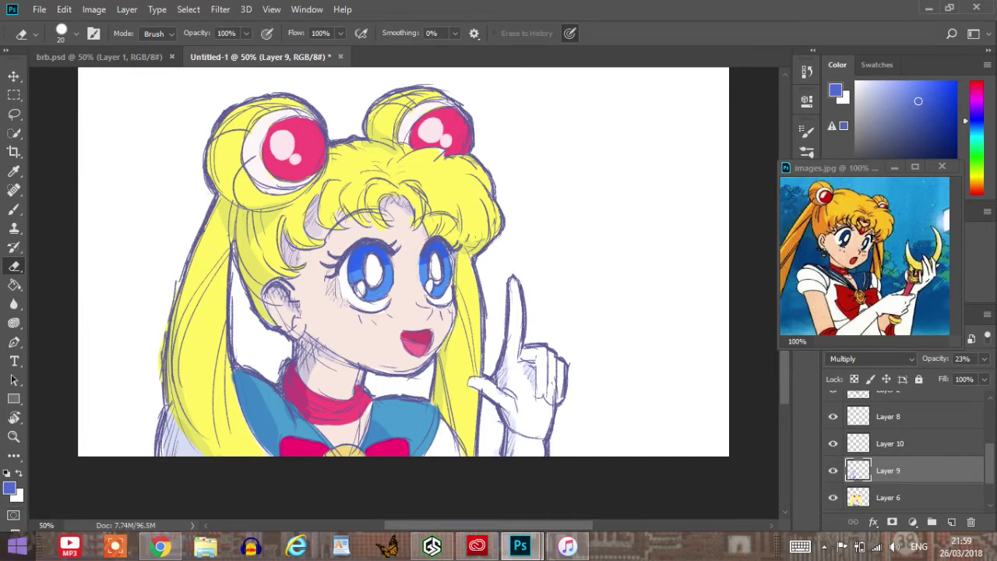
Save the drawing as sailormoonstream.psd in the reference 2 folder with its layers kept.
left_click(39, 9)
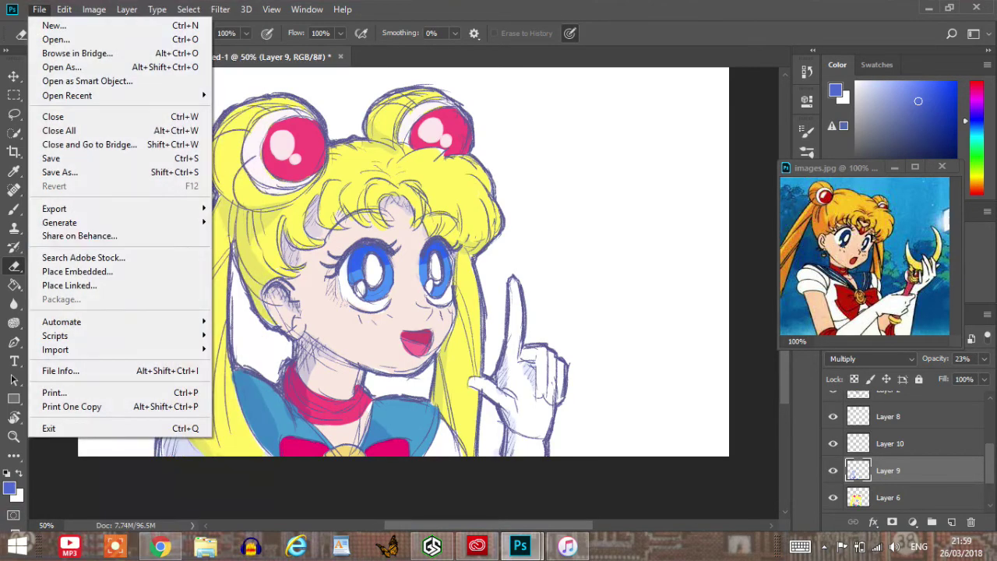
left_click(58, 171)
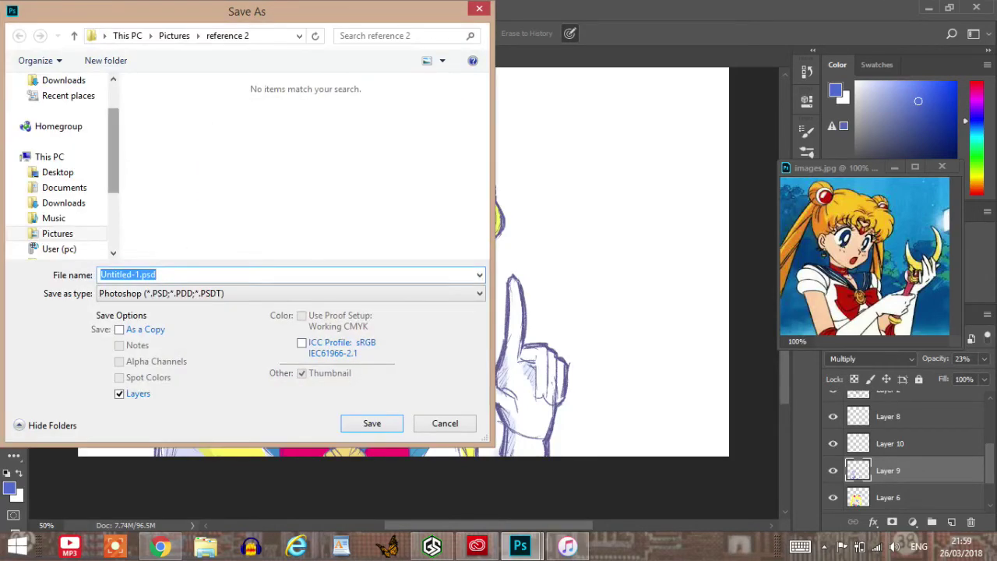
type("sailormoonstream")
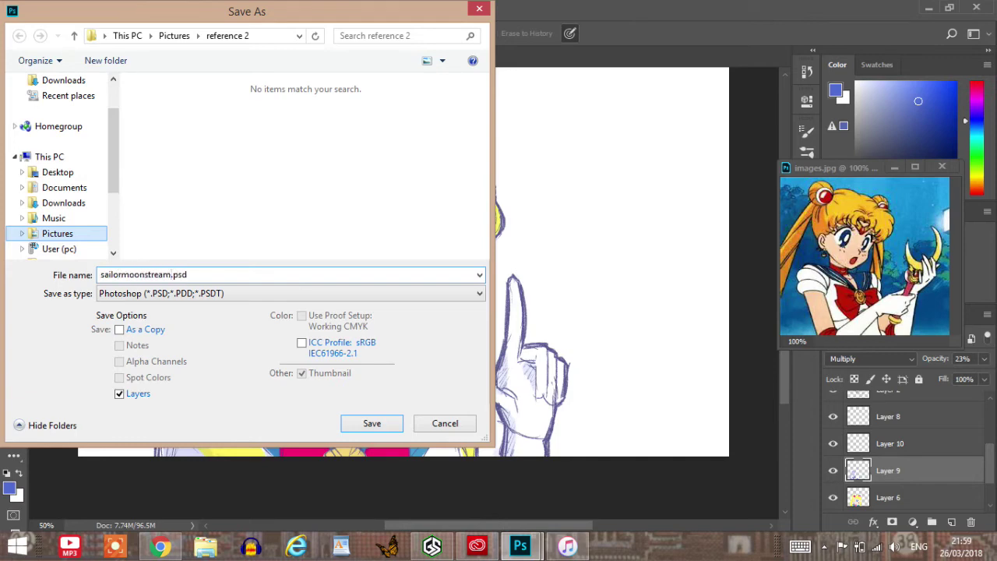
key("Return")
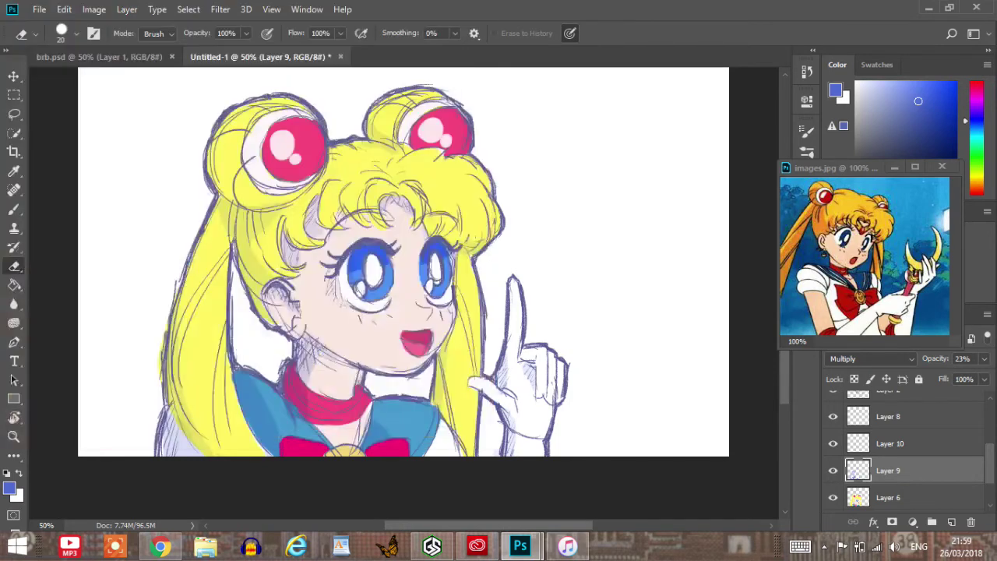
key("Return")
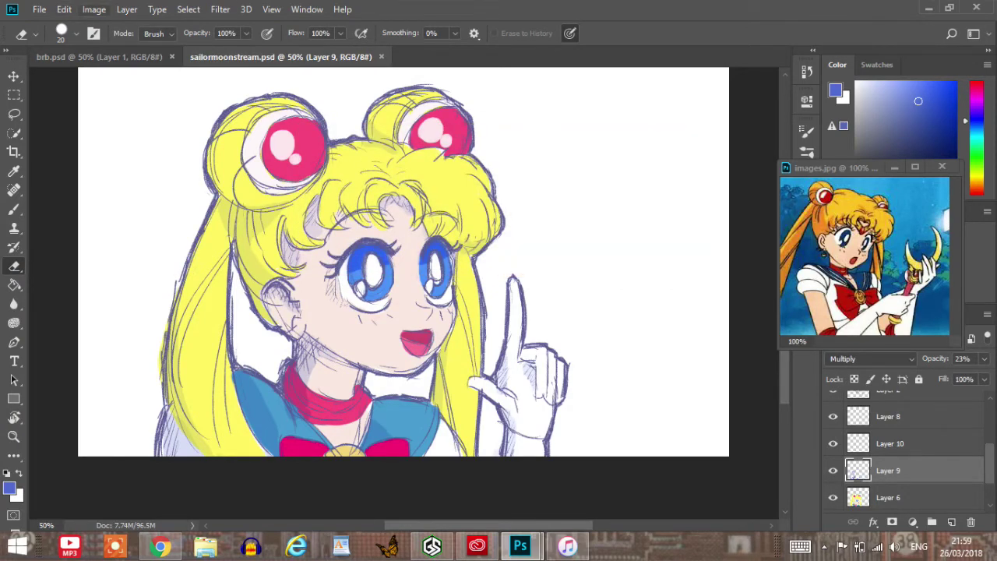
Mirror the saved drawing horizontally to inspect its proportions, and restore the original orientation.
left_click(94, 9)
mouse_move(121, 148)
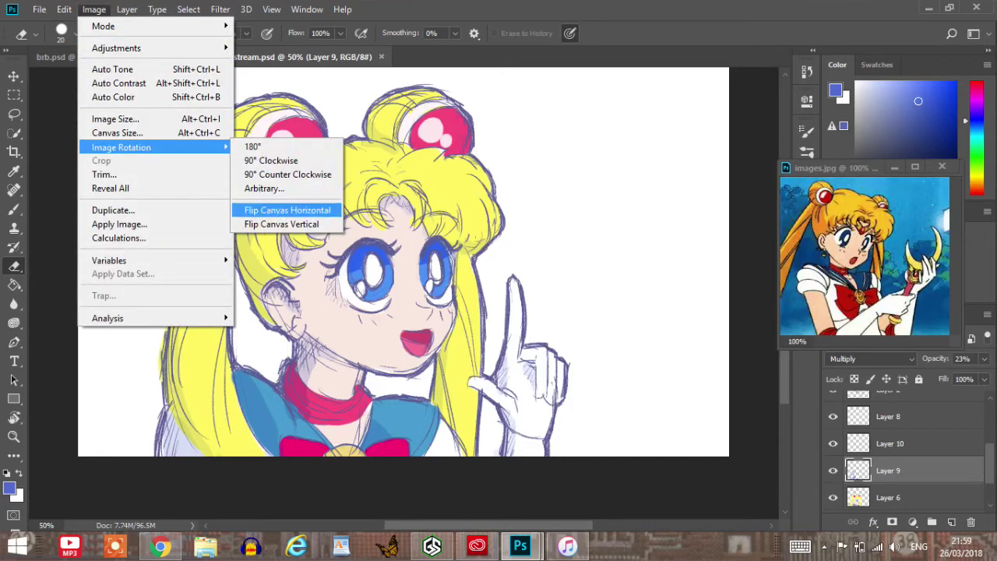
left_click(290, 210)
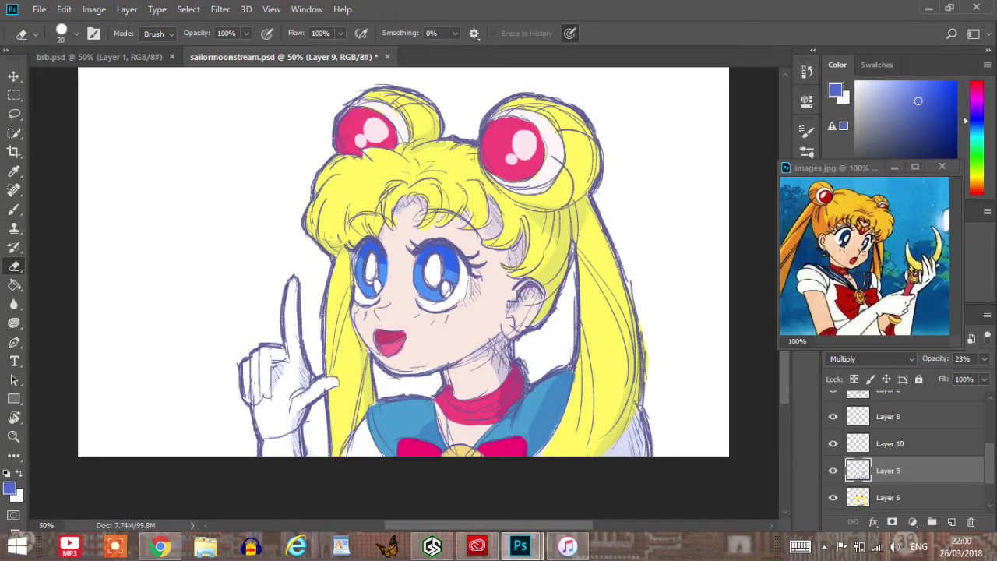
key("ctrl+z")
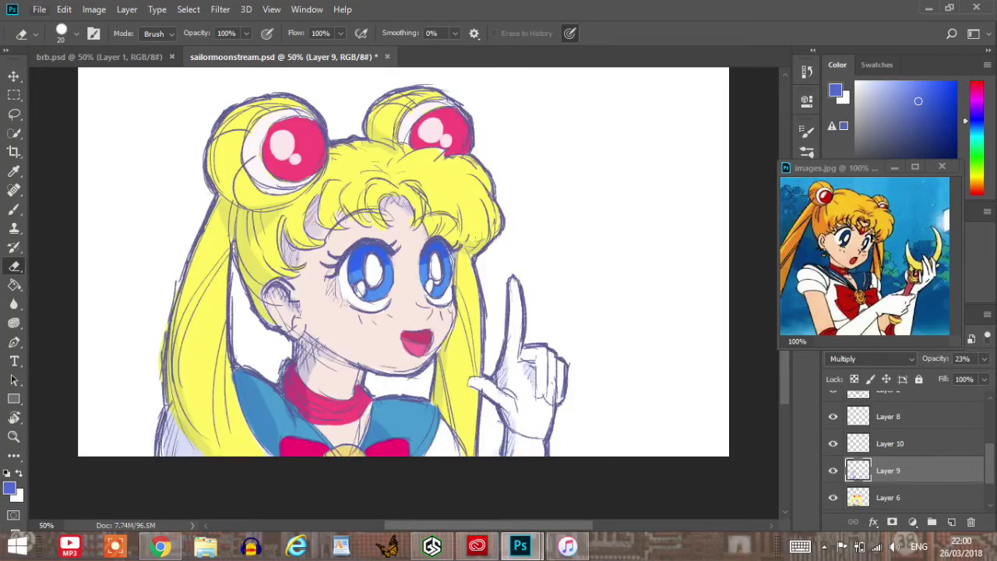
Save sailormoonstream.psd again and bring up the brb.psd document with its break message in view.
left_click(39, 9)
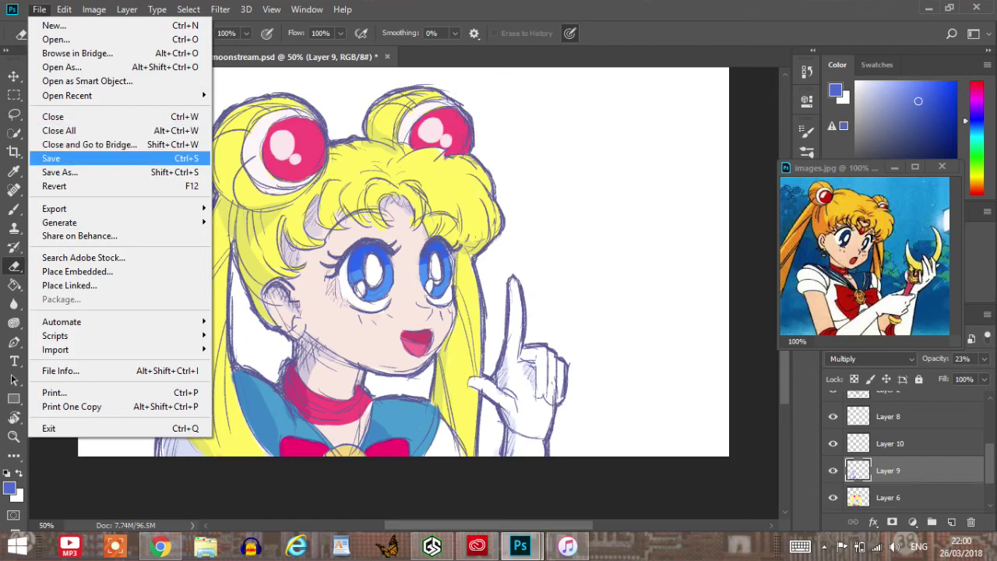
left_click(63, 158)
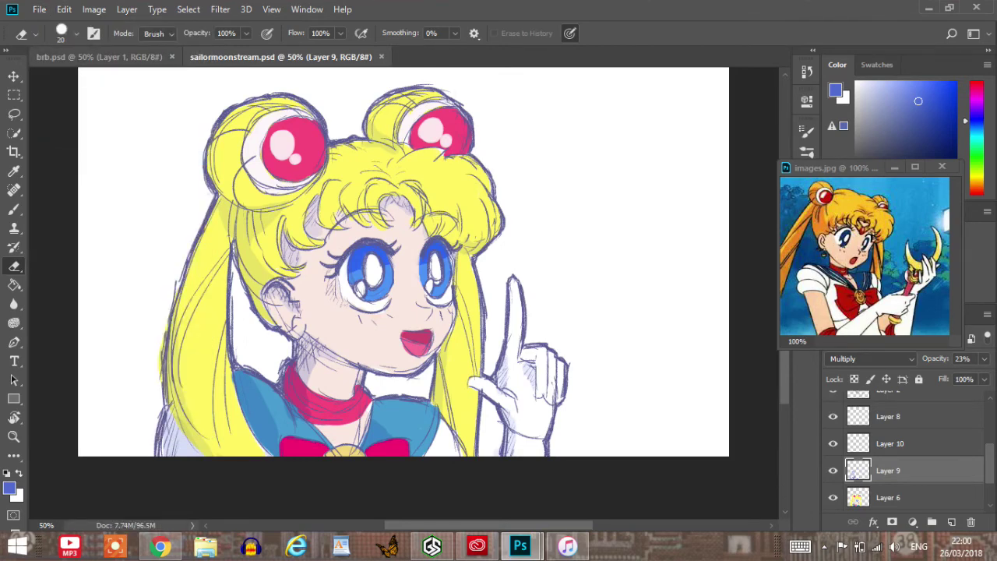
left_click(117, 57)
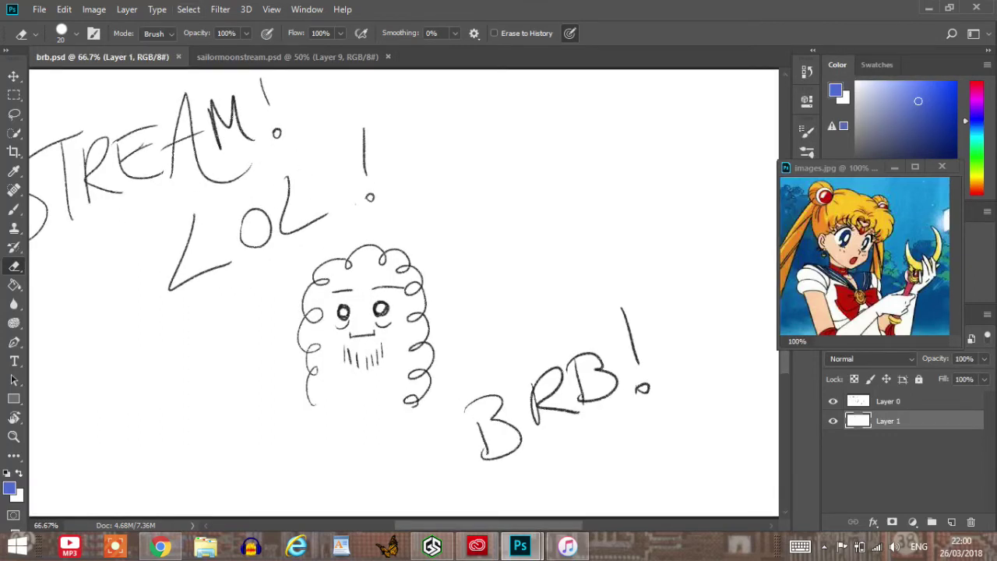
left_click_drag(488, 525, 472, 526)
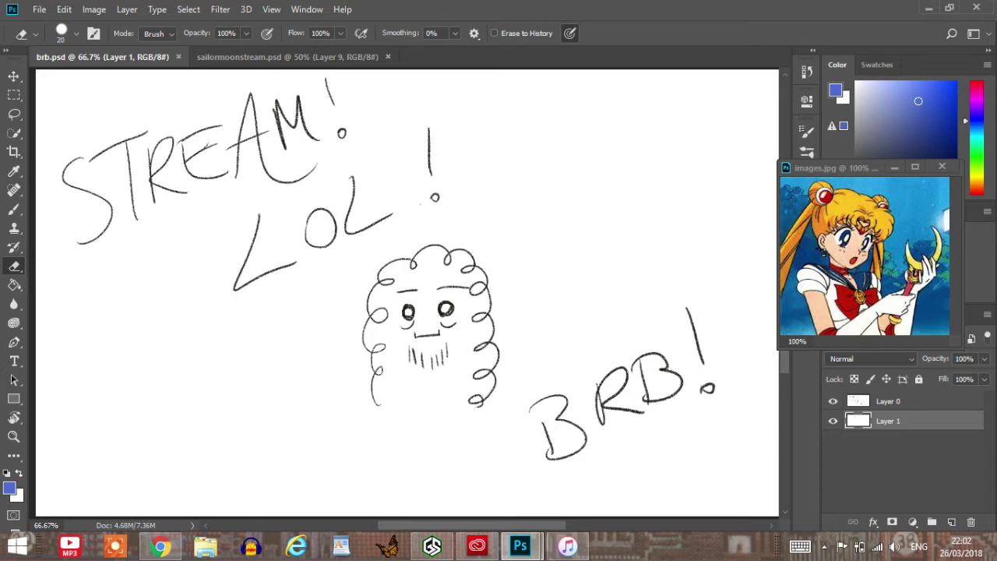
Return to sailormoonstream.psd and create a new 1783 x 917 pixel RGB document at 300 pixels/inch with a white background.
left_click(287, 57)
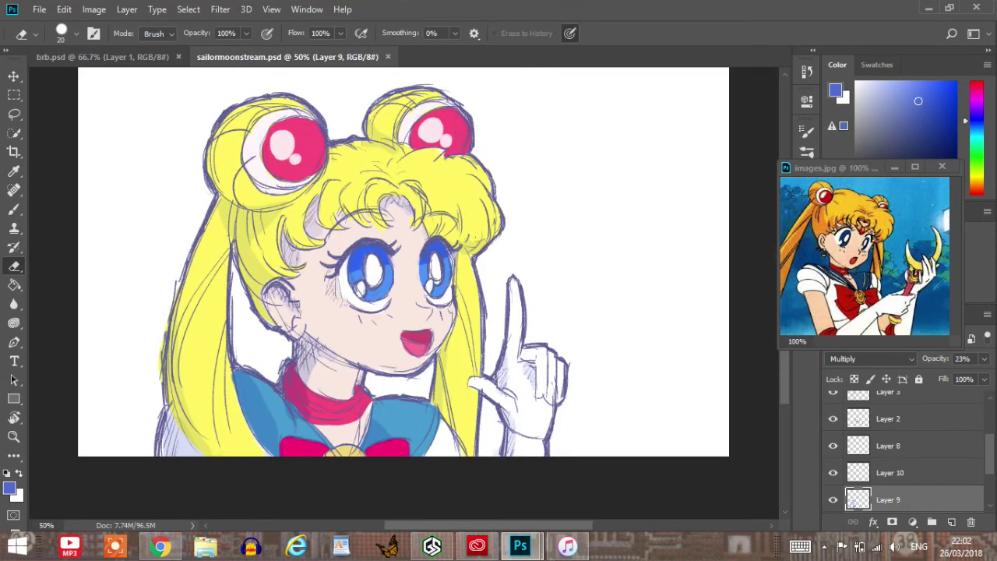
left_click(39, 9)
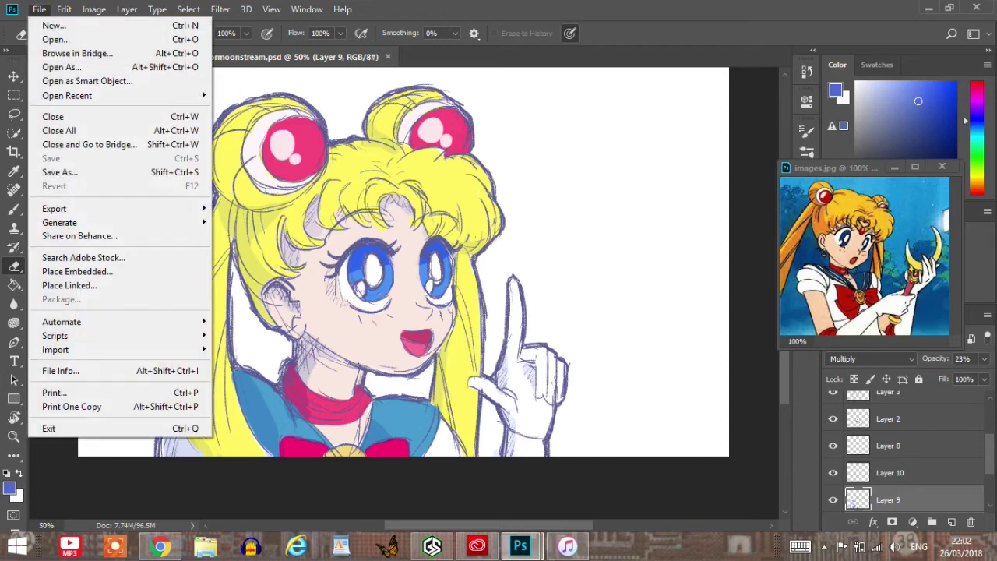
left_click(51, 25)
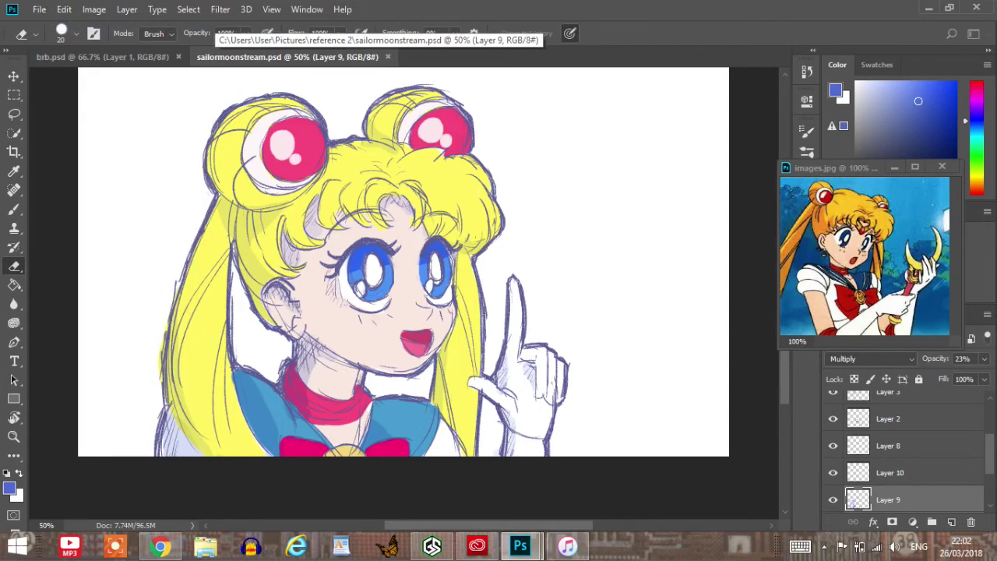
key("ctrl+n")
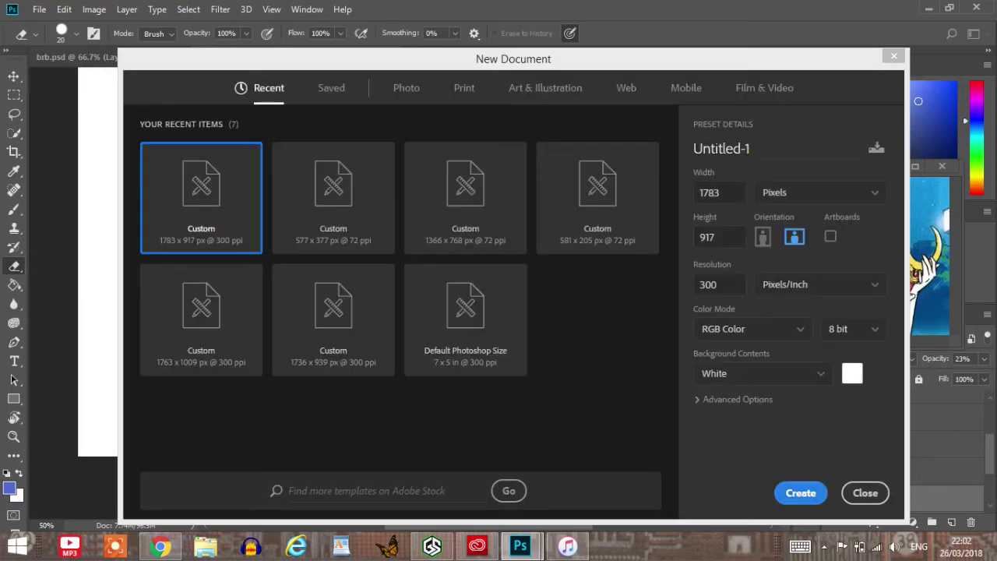
left_click(801, 492)
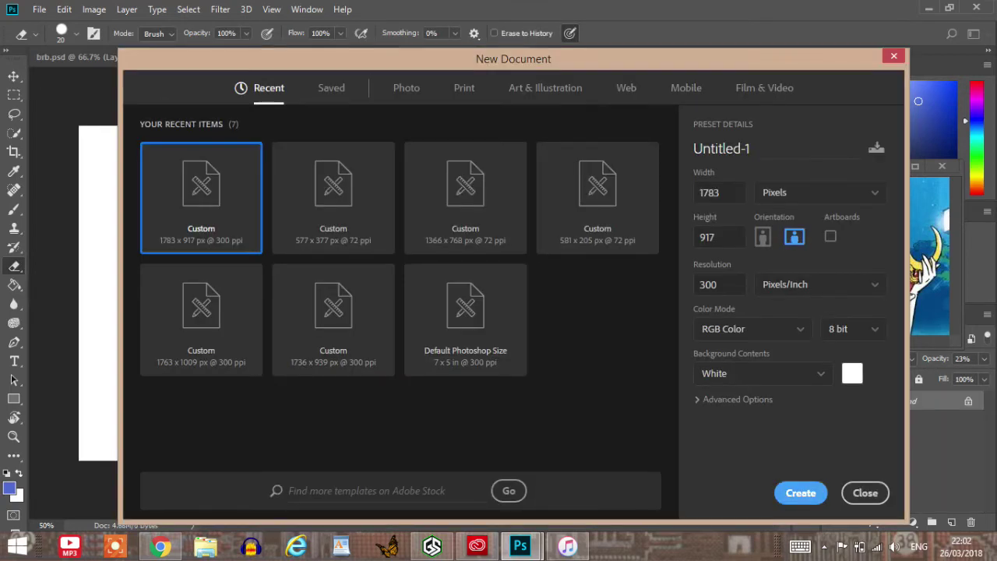
key("Return")
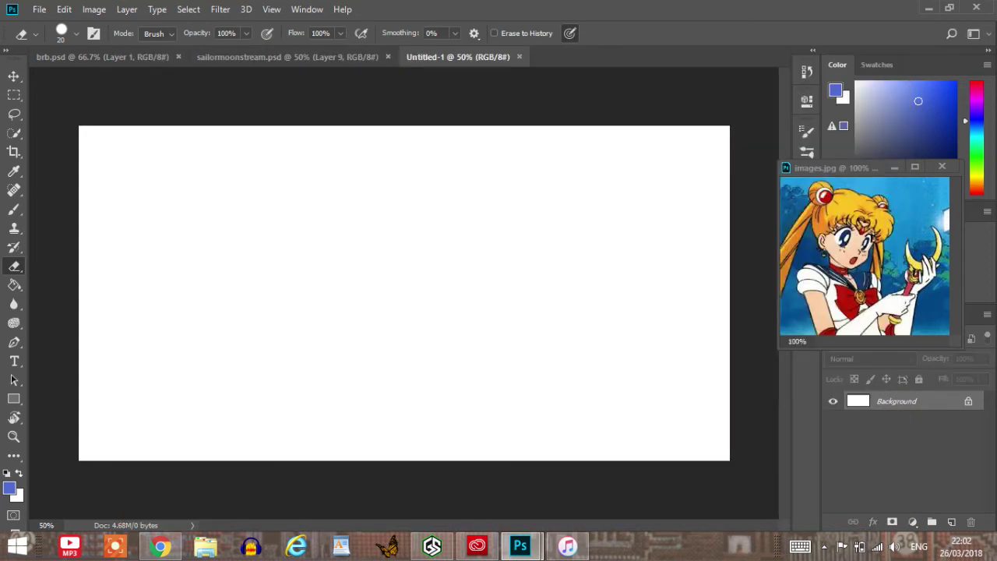
Open the reference image Sailor_Mercury_(Super_S).png from the reference 2 folder and return to the blank Untitled-1 document.
left_click(39, 9)
left_click(56, 39)
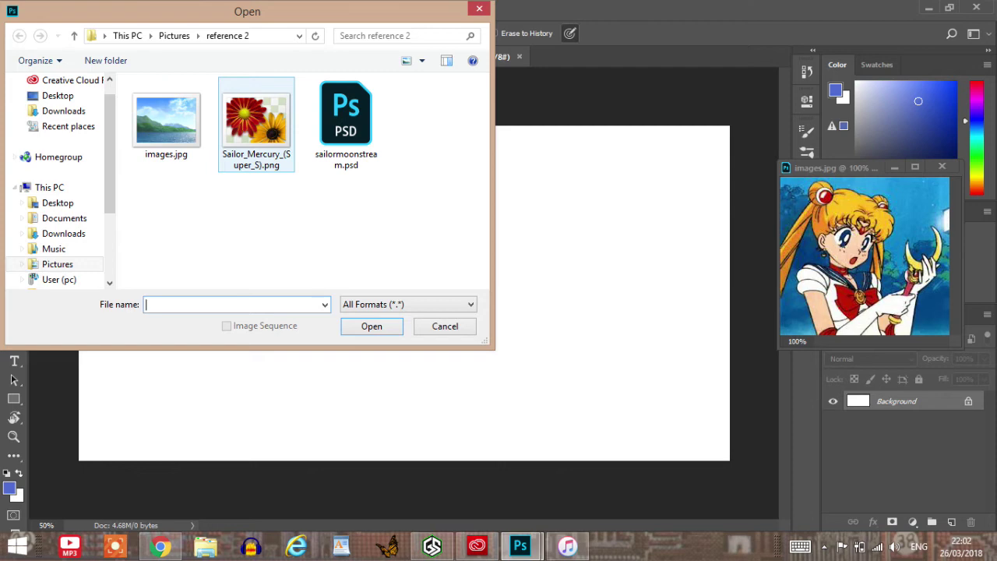
double_click(257, 124)
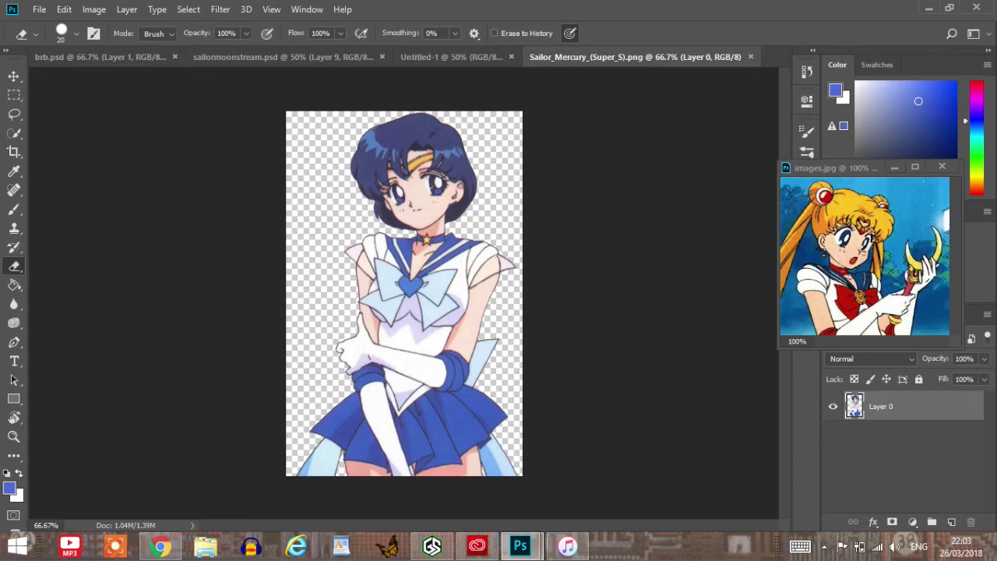
left_click(282, 56)
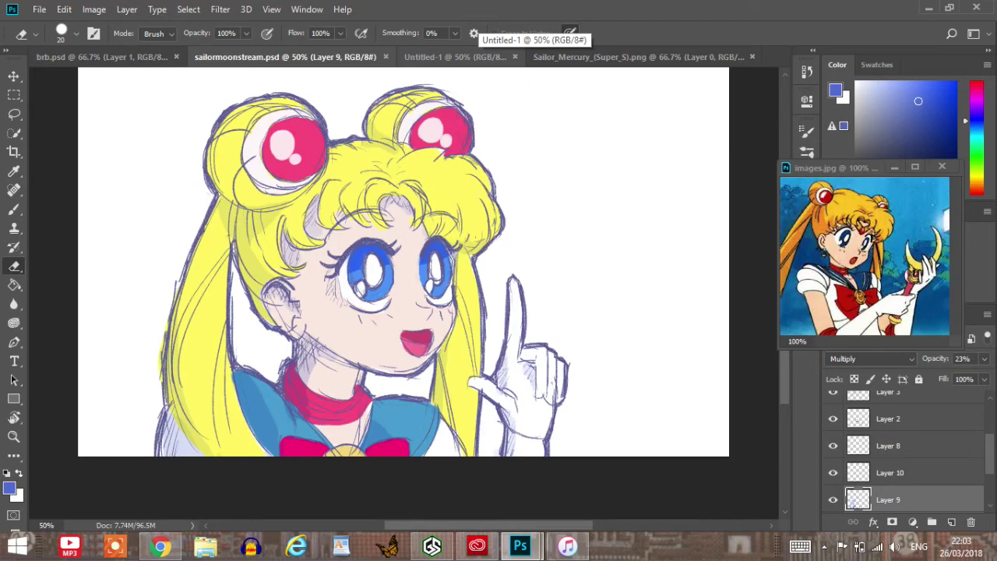
key("ctrl+Tab")
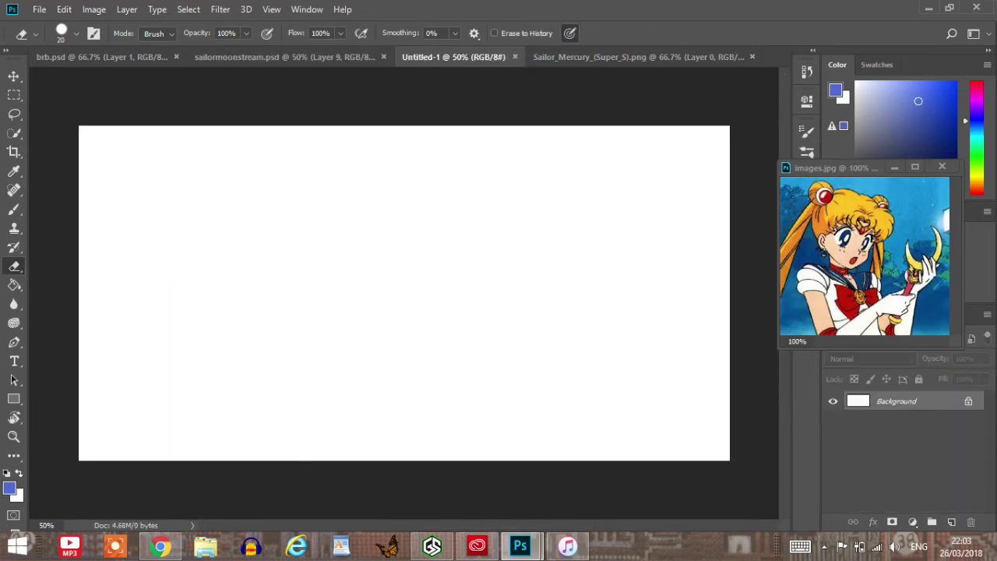
Check the Sailor Mercury reference image and add a new layer to the blank Untitled-1 document.
key("ctrl+Tab")
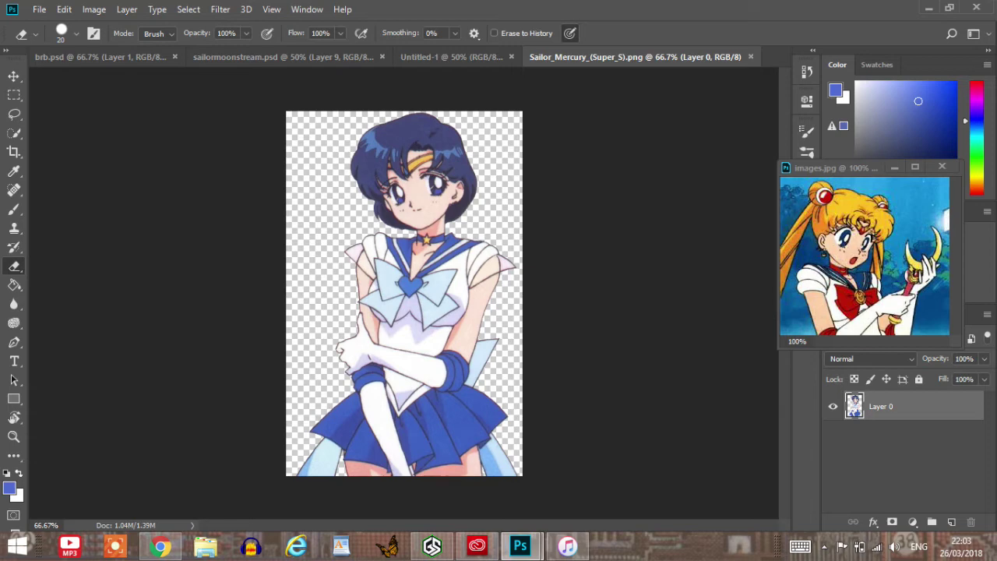
left_click(452, 57)
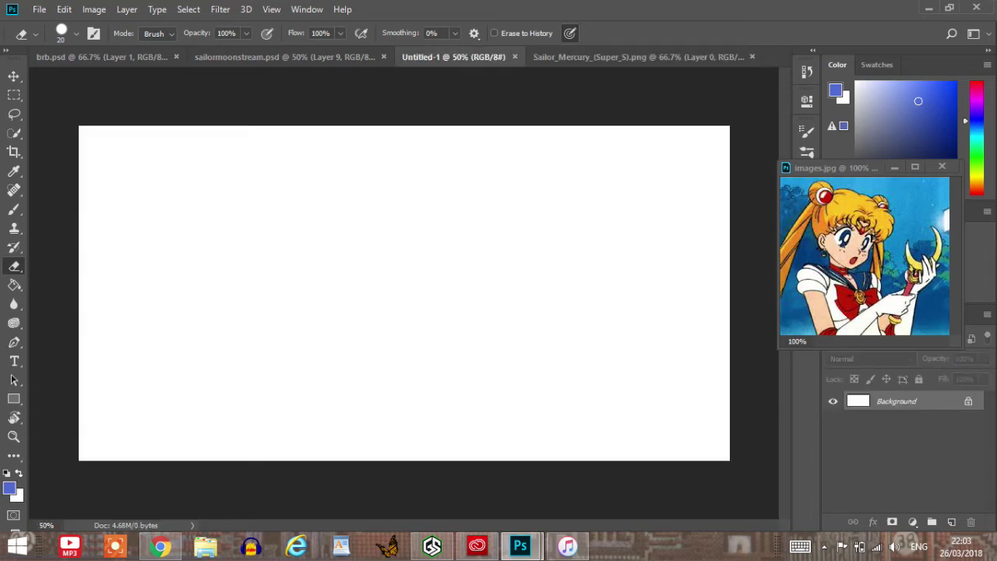
left_click(951, 522)
Float the Sailor_Mercury_(Super_S).png reference in its own window beside the canvas and return to Untitled-1.
left_click(655, 57)
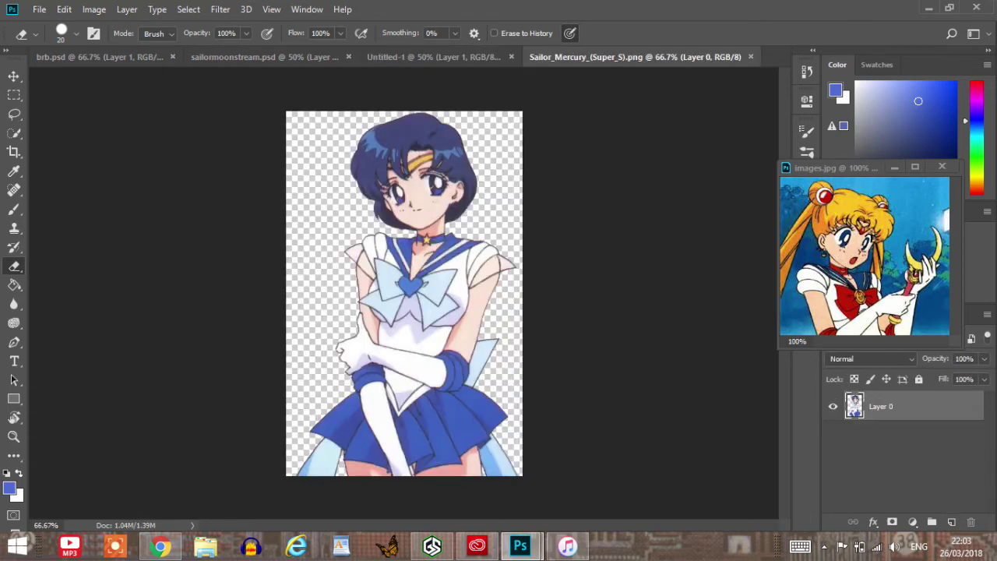
left_click_drag(635, 57, 862, 60)
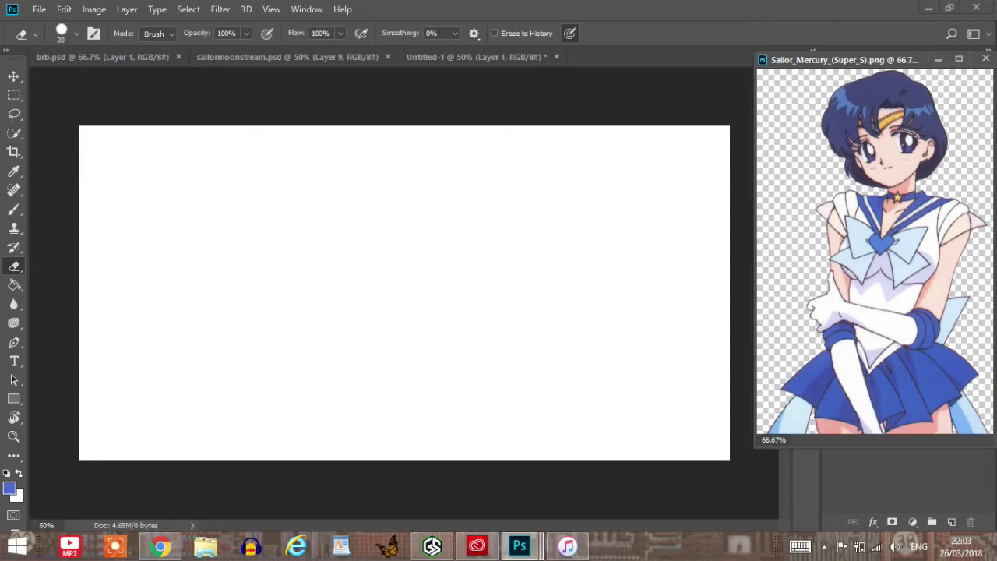
left_click_drag(849, 60, 847, 161)
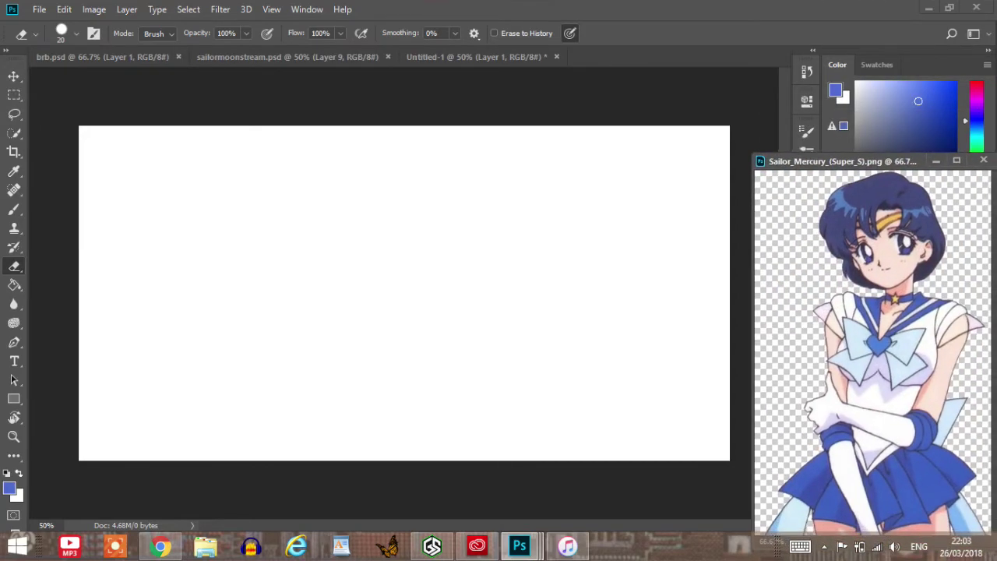
left_click(460, 56)
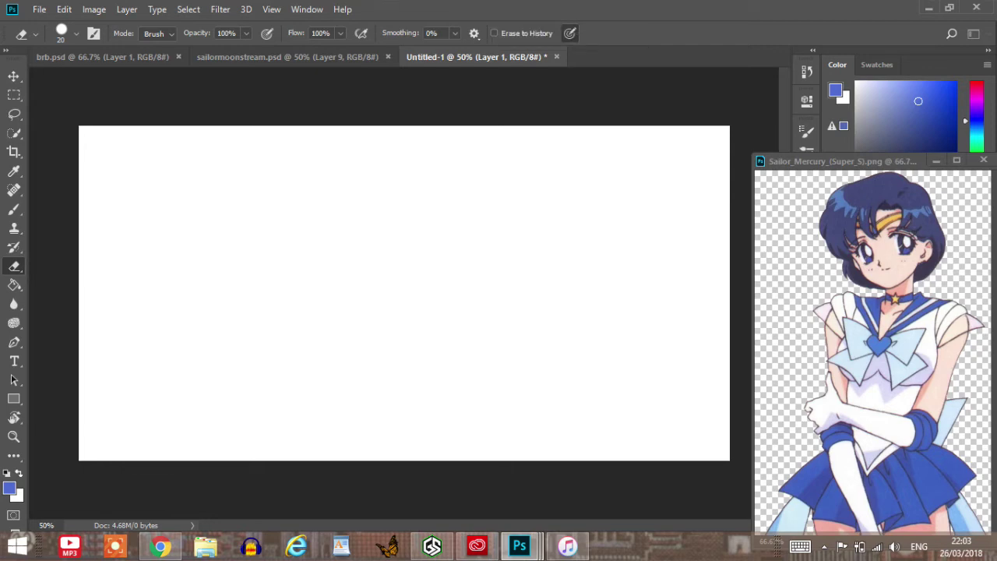
Switch to the Brush tool and load the Kyle's Inkbox - Mr. Natural Brush preset.
key("b")
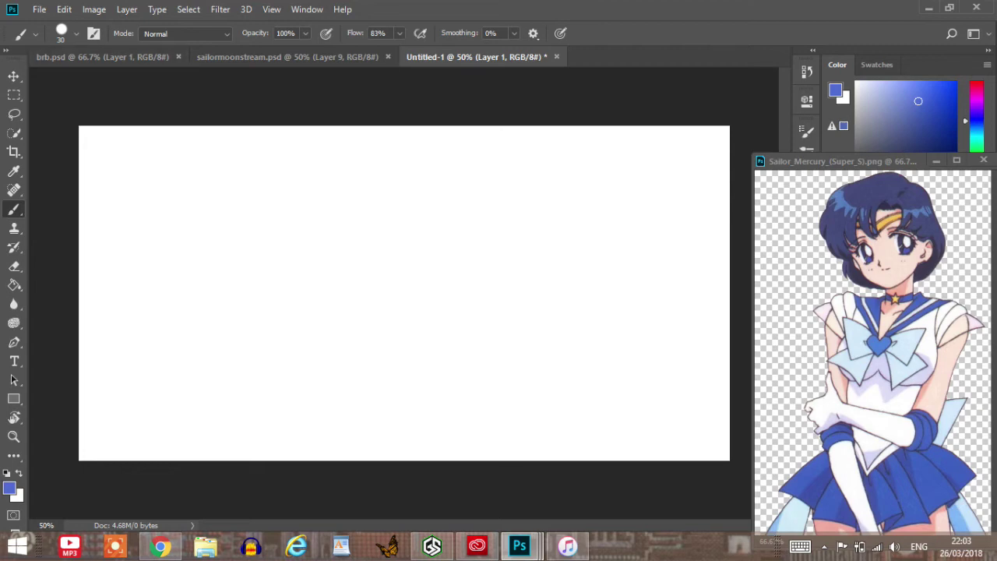
left_click(77, 33)
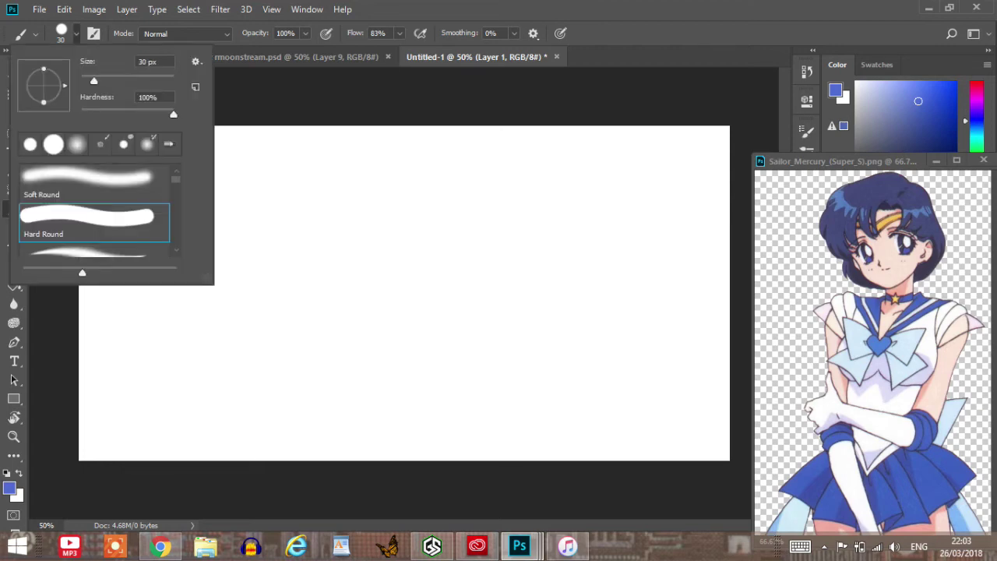
left_click(34, 33)
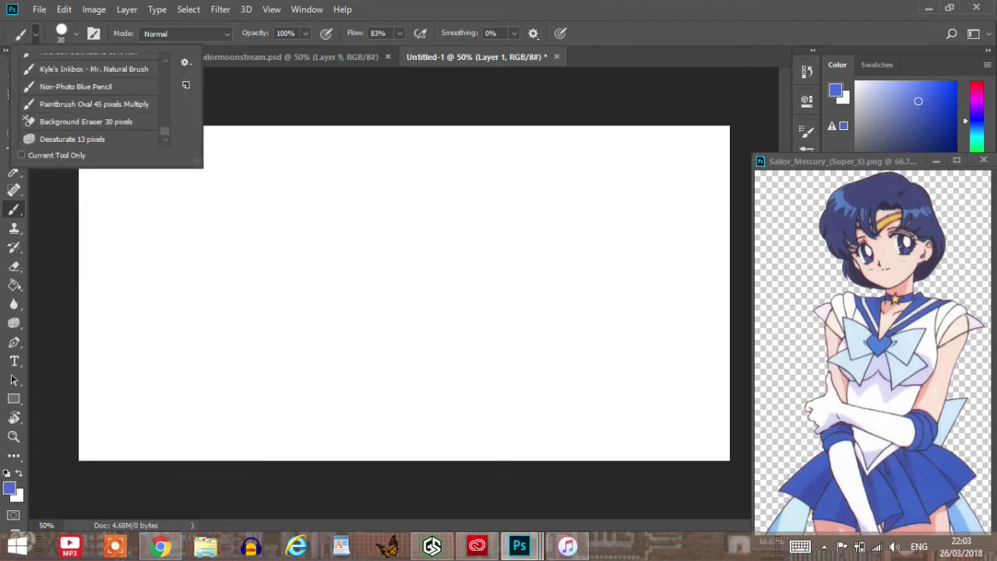
double_click(94, 70)
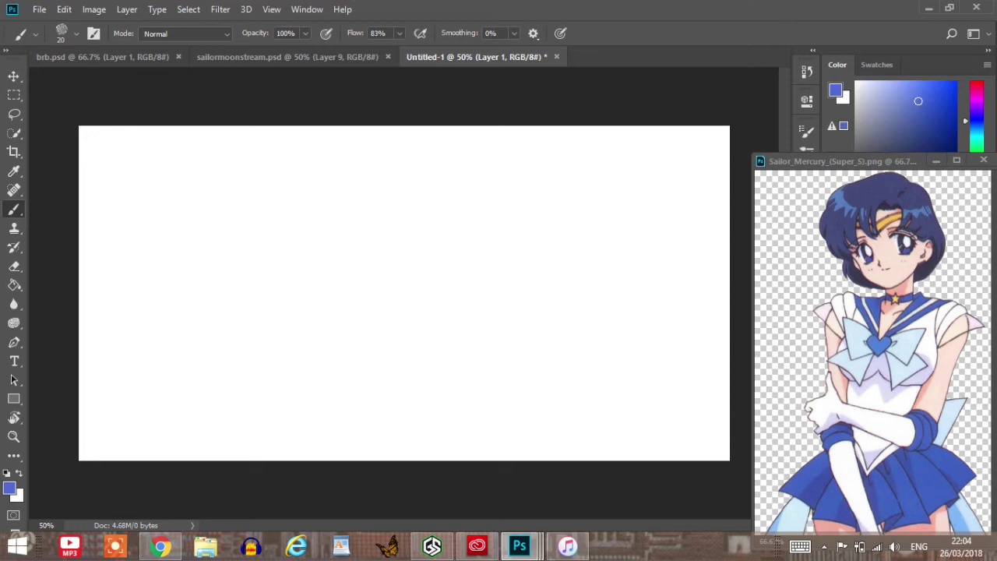
mouse_move(336, 360)
left_mouse_down()
mouse_move(299, 249)
mouse_move(455, 212)
mouse_move(477, 340)
mouse_move(301, 300)
mouse_move(324, 217)
left_mouse_up()
key("ctrl+z")
mouse_move(346, 387)
left_mouse_down()
mouse_move(303, 253)
mouse_move(434, 182)
mouse_move(467, 363)
mouse_move(323, 321)
left_mouse_up()
key("ctrl+alt+z")
Sketch a rounded head outline in blue with a curved vertical centerline and a horizontal guideline across the face.
mouse_move(349, 381)
left_mouse_down()
mouse_move(319, 260)
mouse_move(494, 272)
mouse_move(310, 329)
mouse_move(327, 308)
mouse_move(552, 278)
left_mouse_up()
left_click_drag(420, 197, 458, 427)
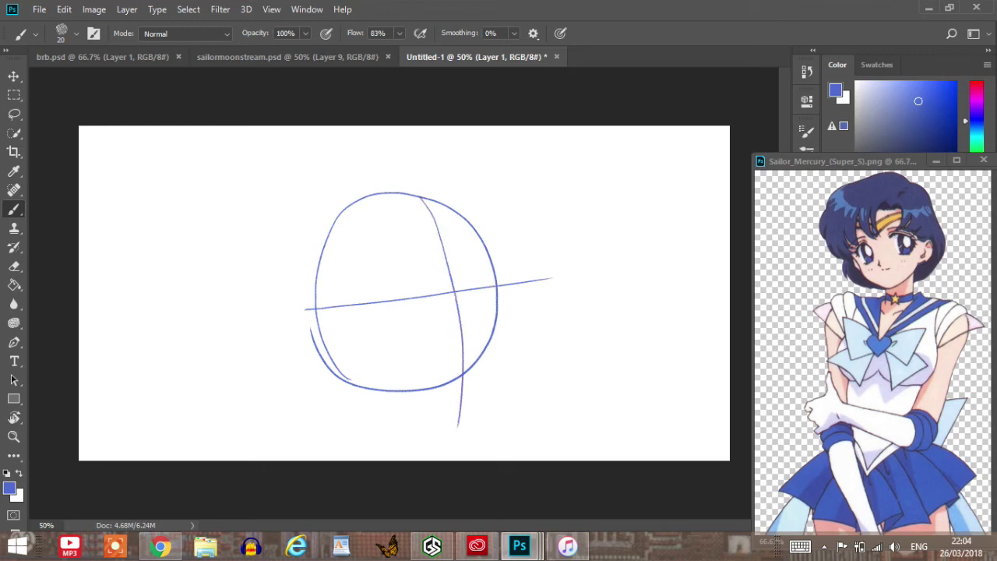
mouse_move(314, 299)
left_mouse_down()
mouse_move(335, 240)
mouse_move(368, 197)
left_mouse_up()
key("ctrl+alt+z")
key("ctrl+alt+z")
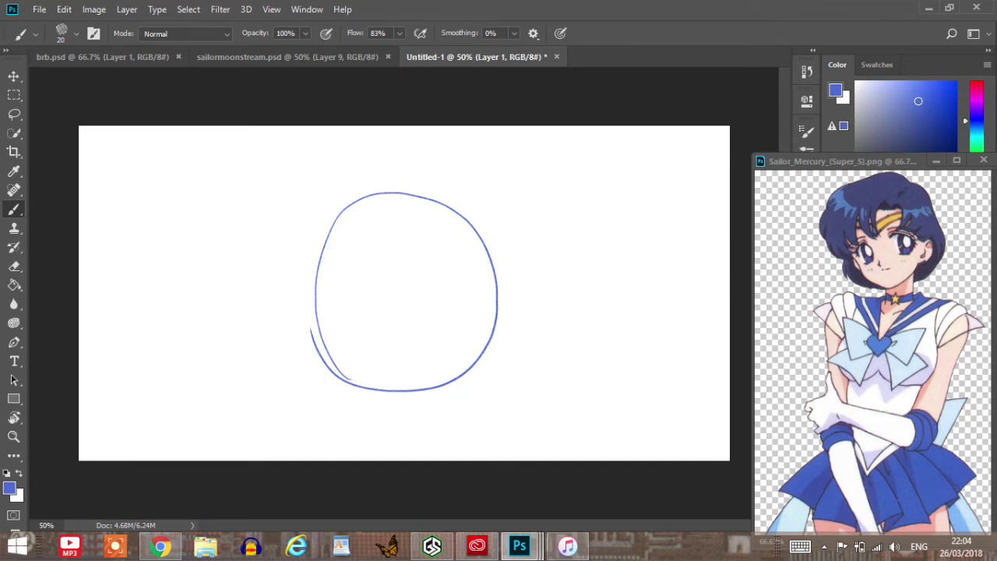
left_click_drag(290, 309, 554, 294)
left_click_drag(430, 200, 455, 369)
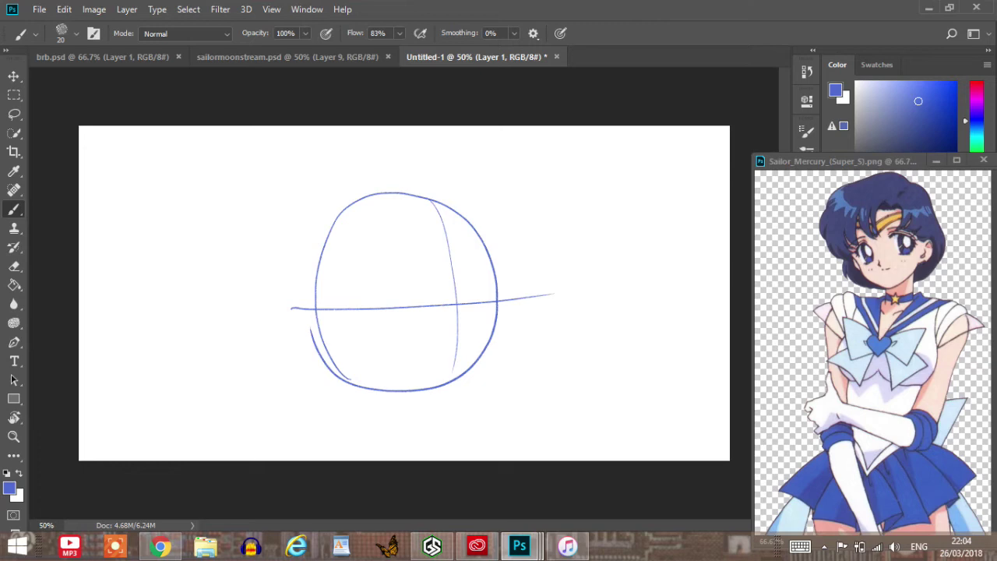
Uncover the images.jpg reference window behind the Sailor Mercury reference and close it.
left_click_drag(846, 161, 709, 165)
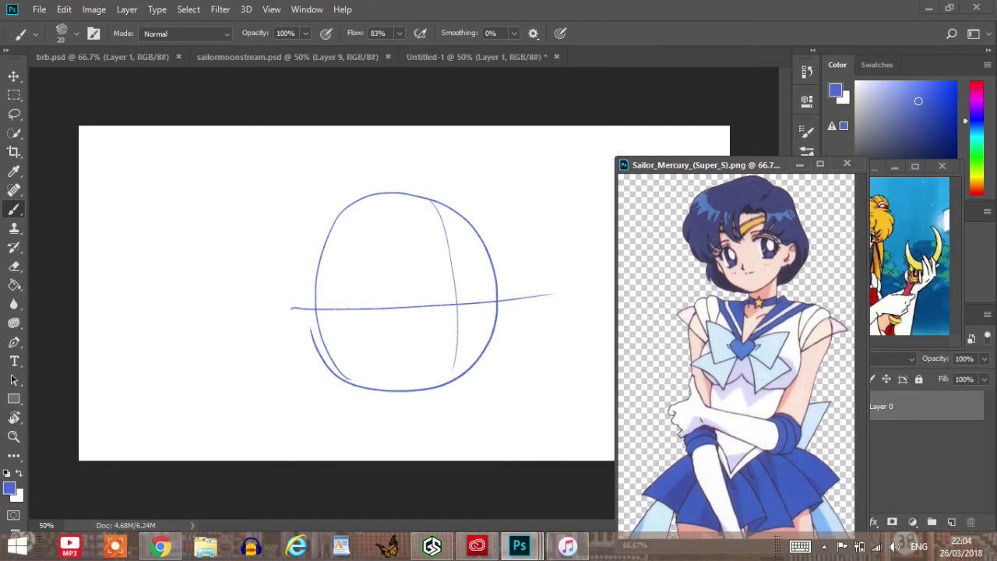
left_click_drag(881, 166, 879, 199)
left_click(938, 198)
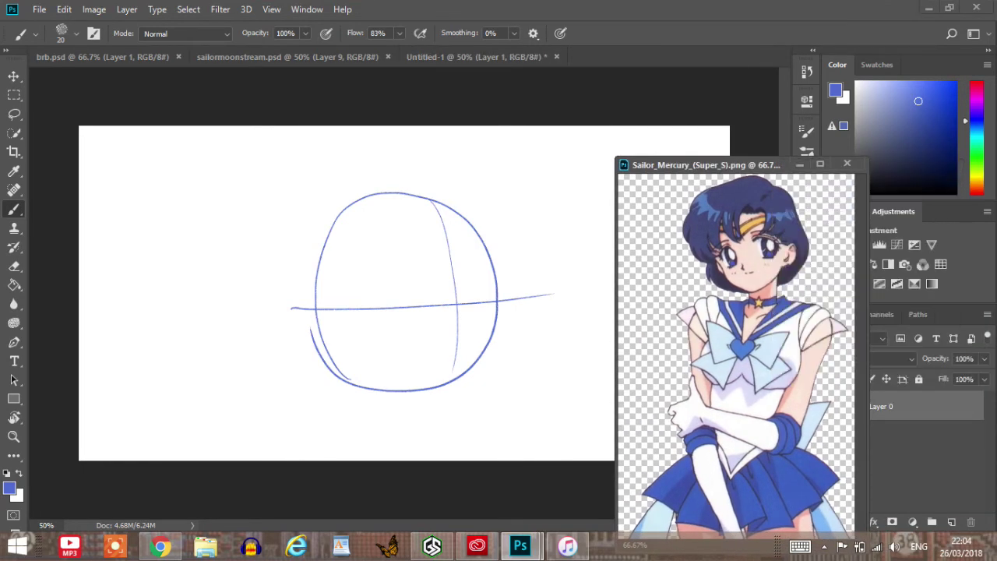
Add an empty layer to the Sailor Mercury reference, place its window beside the sketch and return to Untitled-1.
left_click(951, 521)
left_click_drag(787, 165, 902, 133)
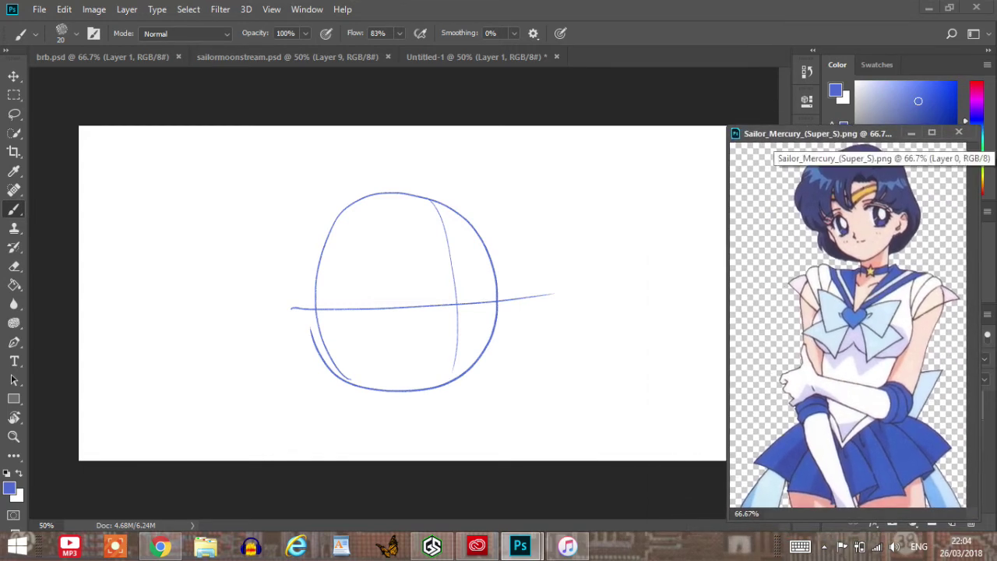
left_click(477, 57)
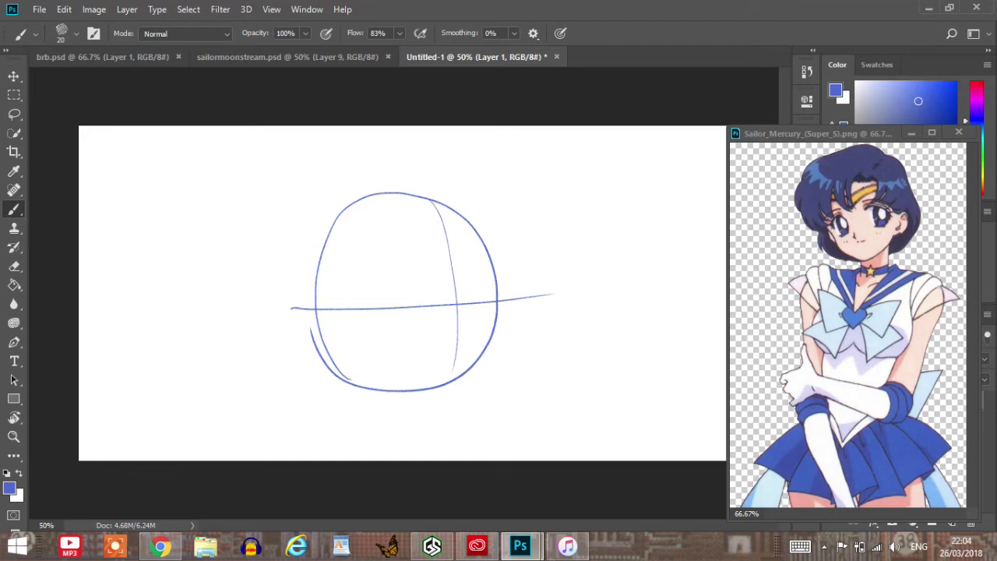
Sketch both eyes with arched upper lash lines and short lower lid lines on either side of the centerline.
mouse_move(399, 319)
left_mouse_down()
mouse_move(431, 313)
mouse_move(412, 314)
mouse_move(391, 284)
mouse_move(406, 267)
left_mouse_up()
mouse_move(410, 266)
left_mouse_down()
mouse_move(425, 259)
mouse_move(437, 270)
left_mouse_up()
key("ctrl+alt+z")
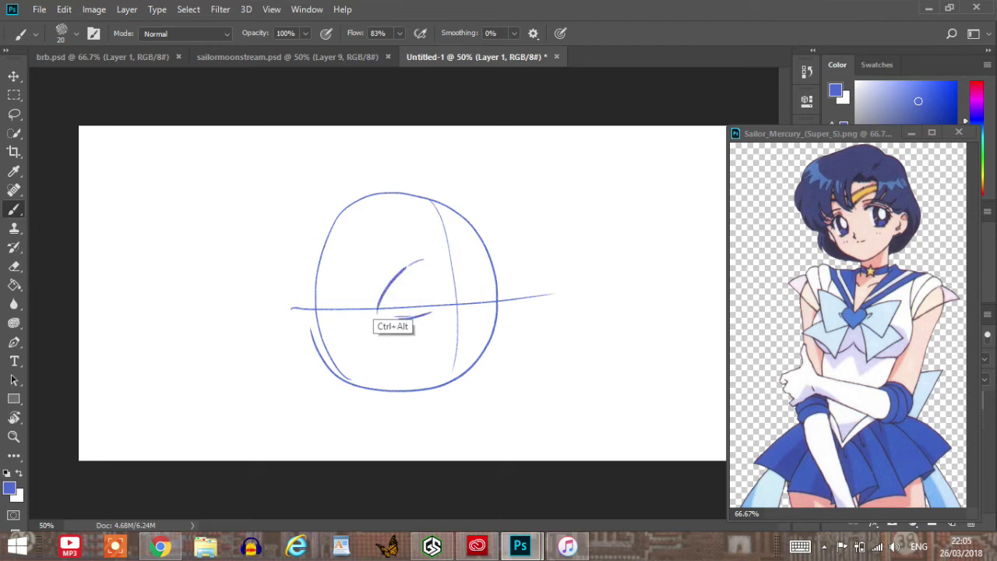
key("ctrl+alt+z")
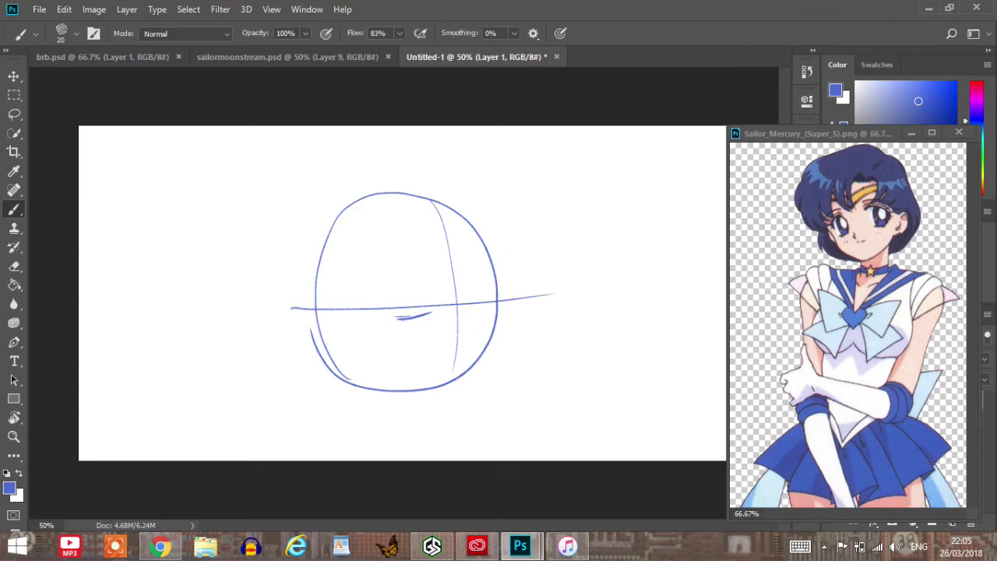
mouse_move(378, 292)
left_mouse_down()
mouse_move(399, 258)
mouse_move(432, 256)
left_mouse_up()
mouse_move(379, 289)
left_mouse_down()
mouse_move(433, 255)
mouse_move(477, 251)
mouse_move(492, 268)
left_mouse_up()
left_click_drag(476, 310, 496, 312)
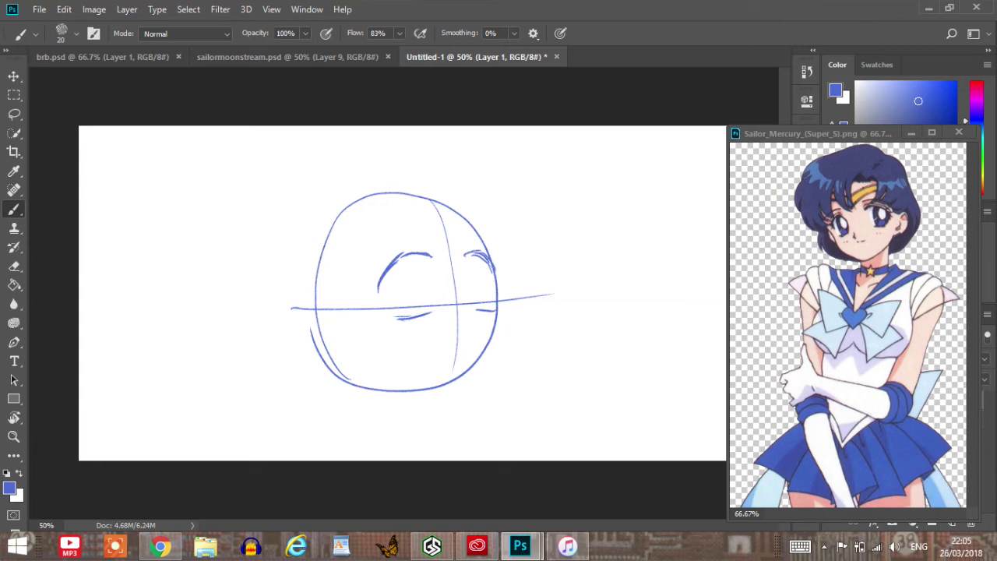
Add eyebrows above both eyes, a small nose, cheek marks and a short mouth line to the face sketch.
mouse_move(375, 266)
left_mouse_down()
mouse_move(412, 229)
mouse_move(424, 231)
left_mouse_up()
left_click_drag(376, 261, 393, 242)
mouse_move(467, 235)
left_mouse_down()
mouse_move(496, 241)
mouse_move(498, 261)
left_mouse_up()
left_click_drag(461, 302, 471, 313)
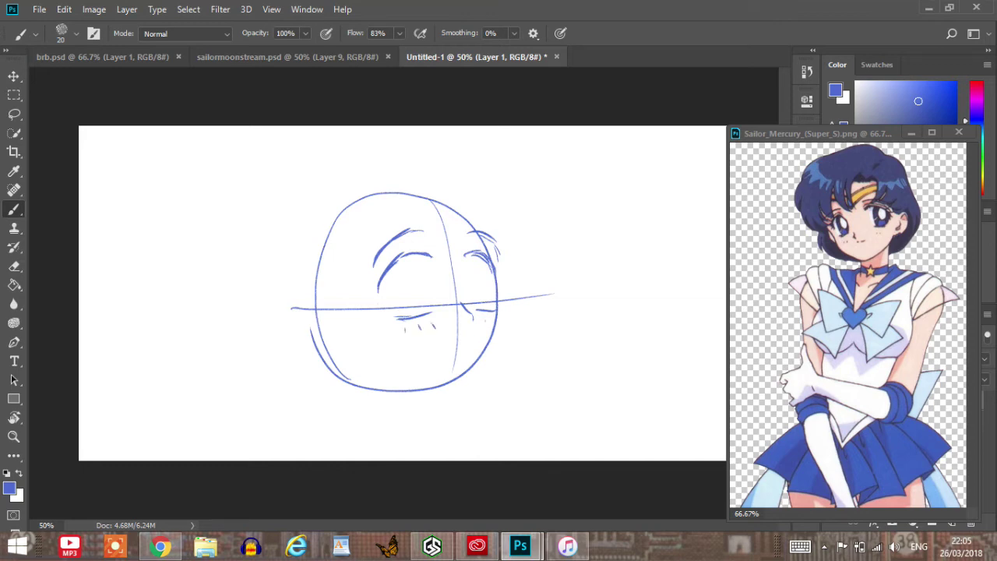
left_click_drag(446, 341, 476, 338)
Sketch the far cheek contour and build up the jawline down to the chin with overlapping strokes.
mouse_move(499, 263)
left_mouse_down()
mouse_move(501, 345)
mouse_move(485, 358)
left_mouse_up()
mouse_move(315, 314)
left_mouse_down()
mouse_move(401, 382)
mouse_move(415, 380)
left_mouse_up()
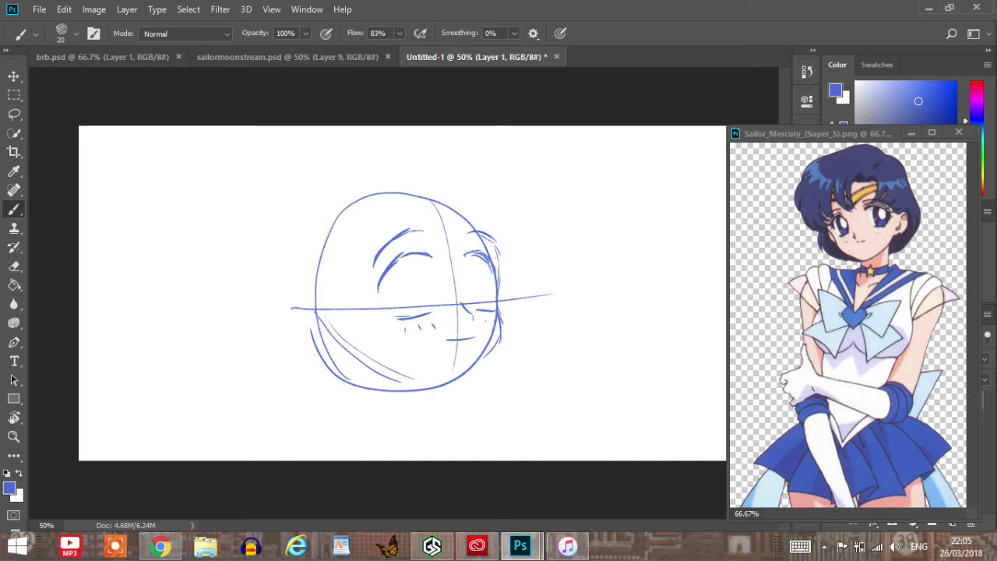
left_click_drag(322, 321, 440, 385)
left_click_drag(369, 354, 467, 385)
mouse_move(392, 360)
left_mouse_down()
mouse_move(461, 377)
mouse_move(495, 349)
left_mouse_up()
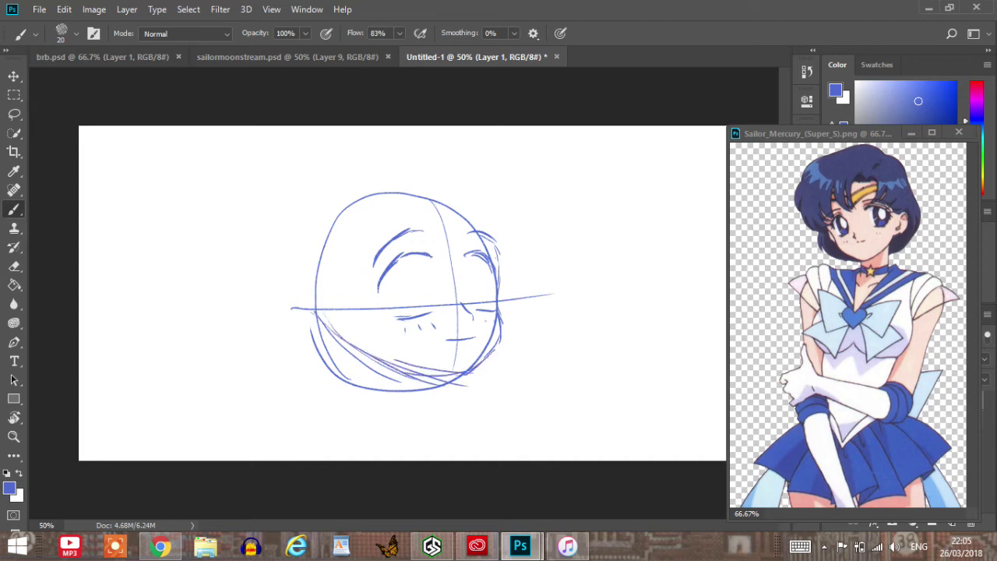
left_click_drag(327, 305, 363, 357)
mouse_move(308, 286)
left_mouse_down()
mouse_move(325, 288)
mouse_move(296, 300)
left_mouse_up()
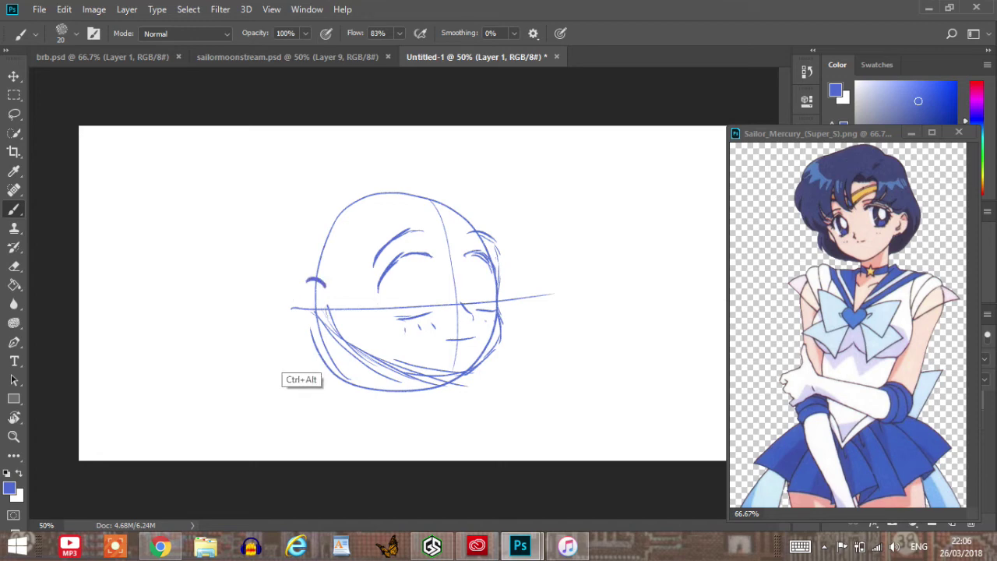
key("ctrl+alt+z")
key("ctrl+alt+z")
left_click_drag(306, 281, 324, 284)
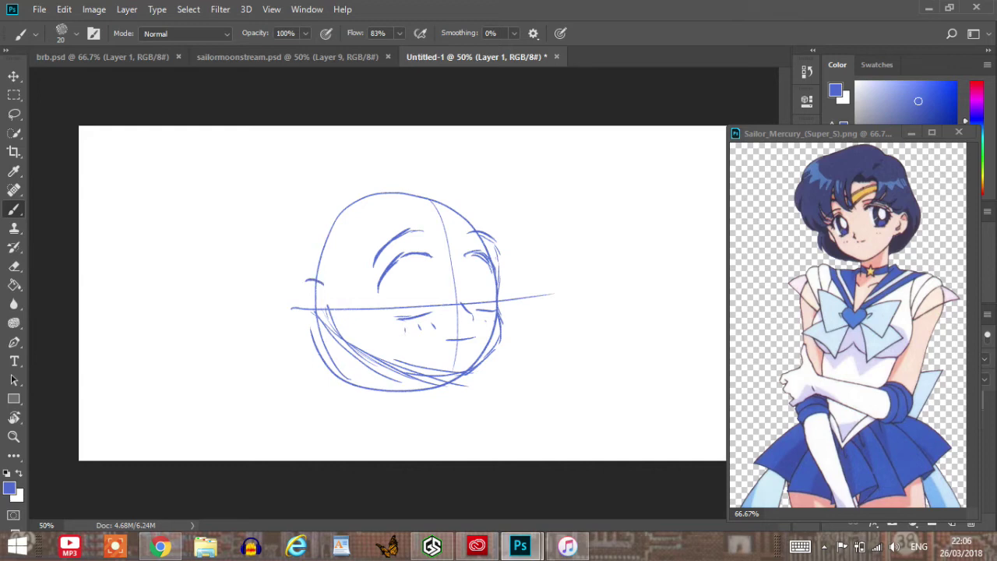
left_click_drag(268, 265, 254, 382)
key("ctrl+alt+z")
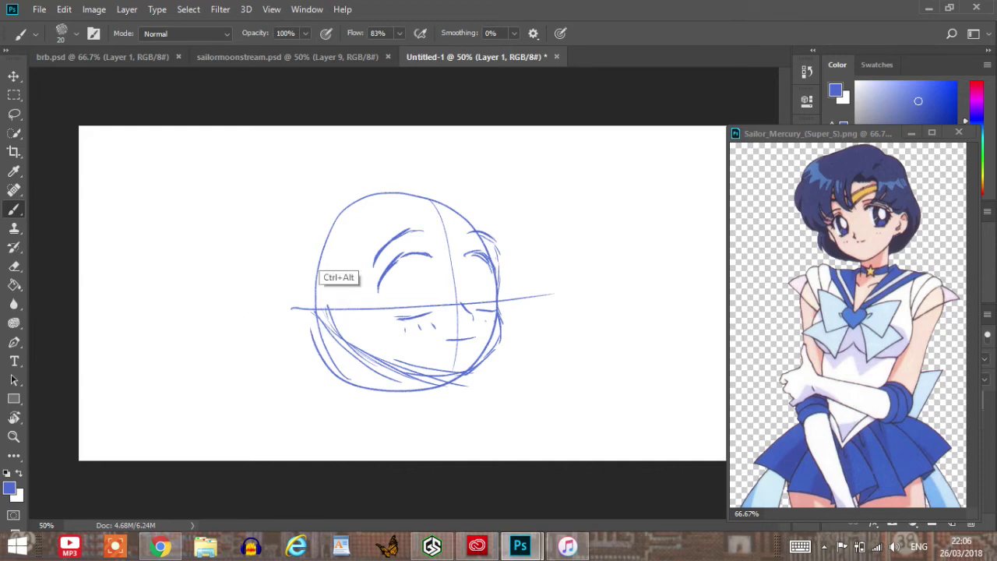
key("ctrl+alt+z")
Reduce the brush size to 10 and sketch the ear on the near side of the head.
key("bracketleft")
mouse_move(323, 285)
left_mouse_down()
mouse_move(310, 274)
mouse_move(301, 280)
mouse_move(321, 335)
left_mouse_up()
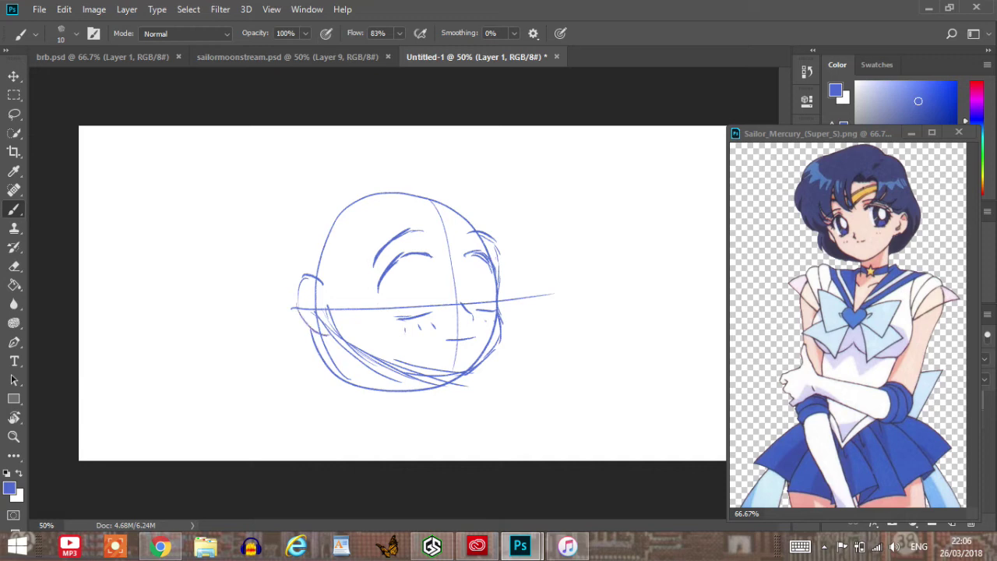
mouse_move(327, 299)
left_mouse_down()
mouse_move(302, 279)
mouse_move(298, 315)
mouse_move(325, 330)
left_mouse_up()
Erase the leftover lower arc of the head circle beneath the jawline.
key("e")
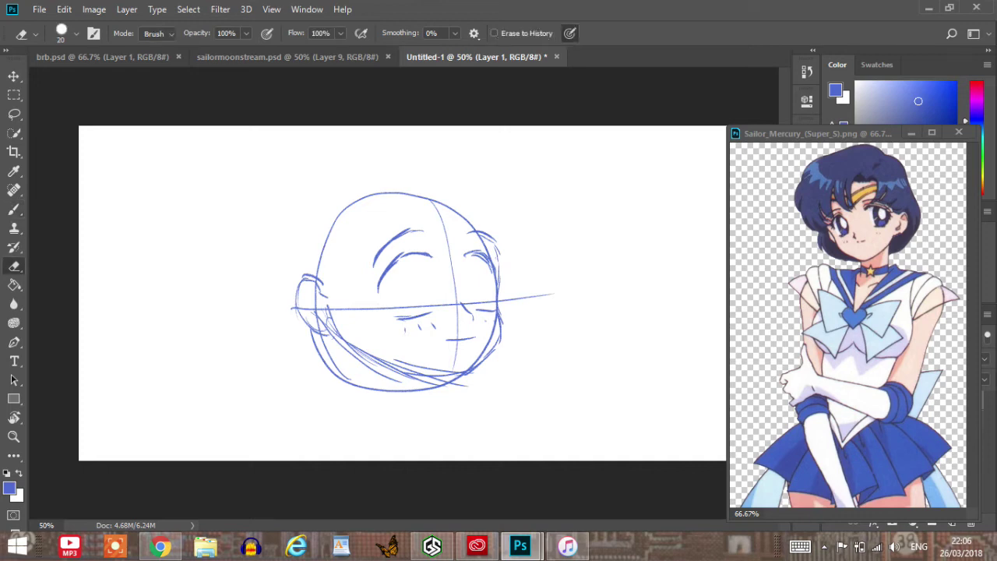
left_click_drag(319, 351, 355, 386)
mouse_move(340, 345)
left_mouse_down()
mouse_move(326, 374)
mouse_move(371, 388)
mouse_move(464, 383)
left_mouse_up()
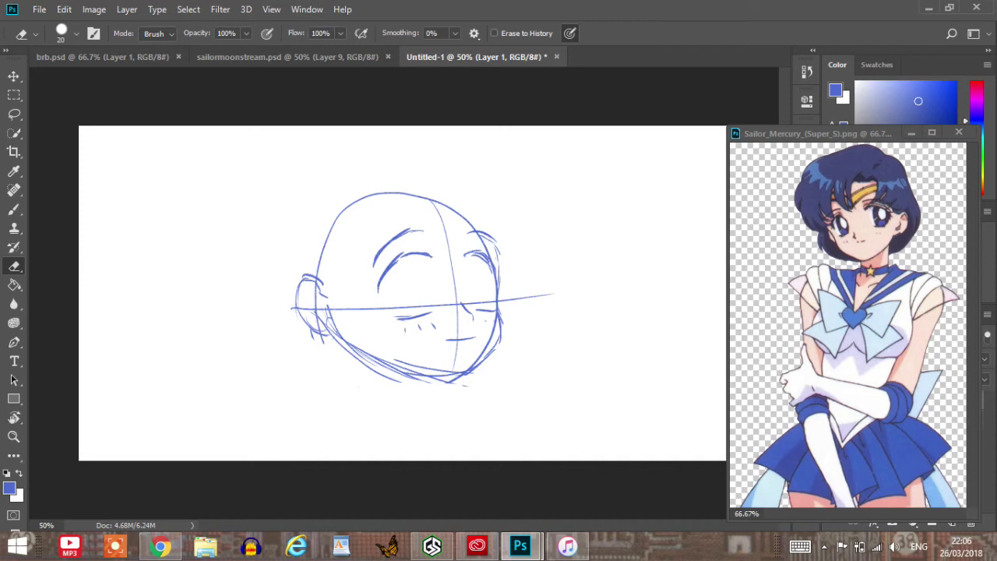
Move the Sailor Mercury reference window off the layer list and add a second drawing layer to Untitled-1.
left_click_drag(818, 133, 655, 134)
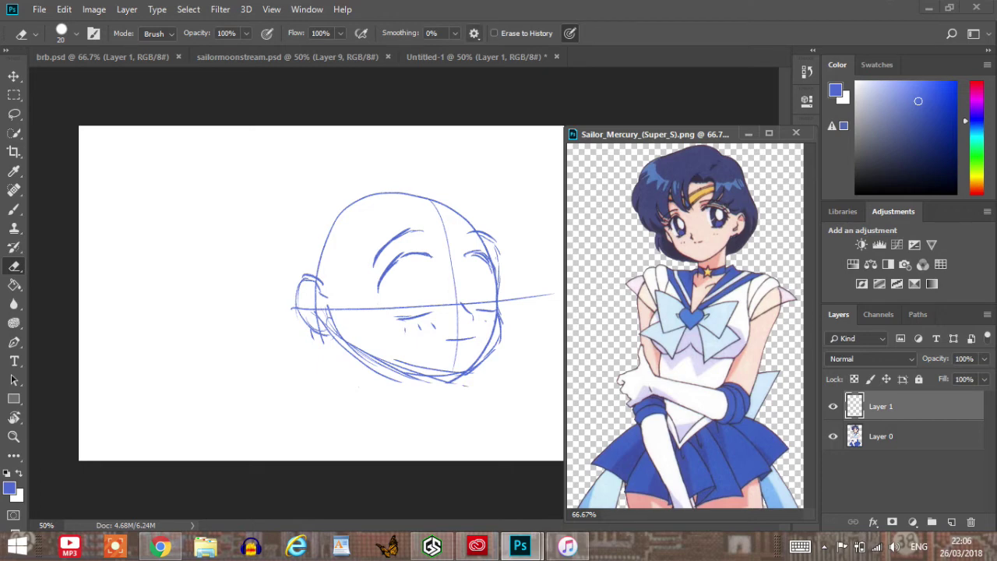
left_click(427, 59)
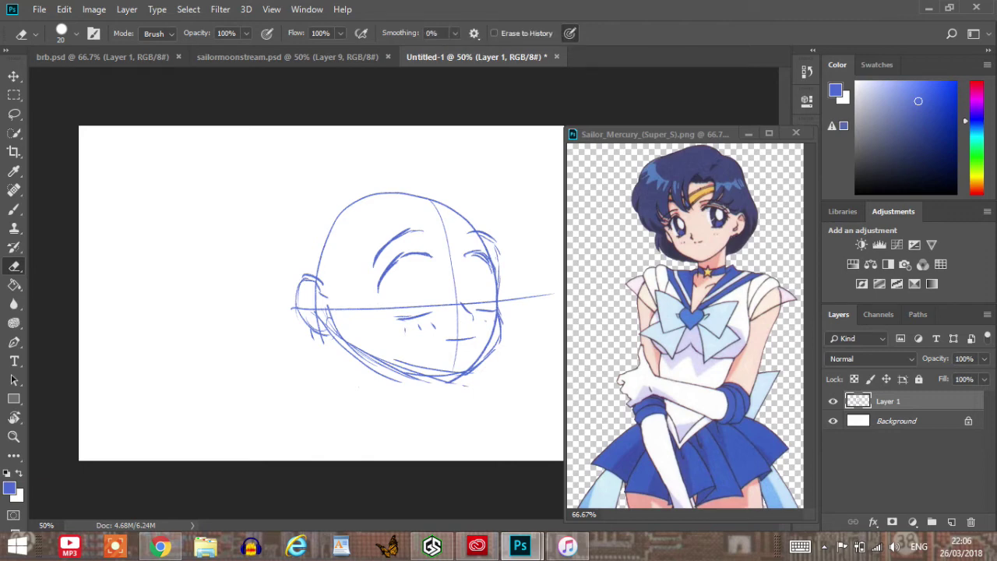
left_click_drag(654, 134, 680, 120)
left_click(288, 56)
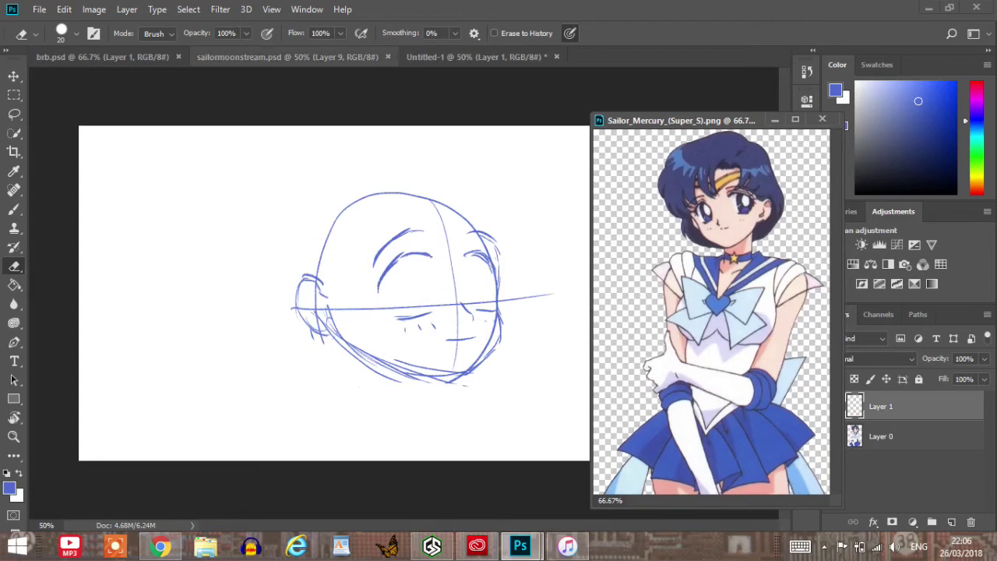
left_click(445, 57)
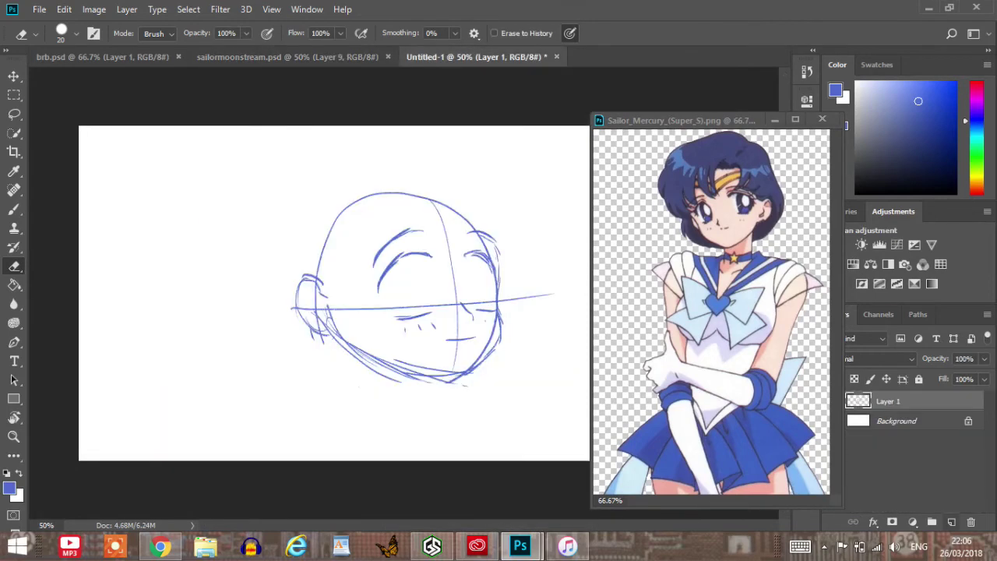
left_click(951, 522)
Move the Sailor Mercury reference window clear of the canvas and shorten it to frame only her head and bow.
left_click_drag(678, 120, 822, 95)
left_click(461, 57)
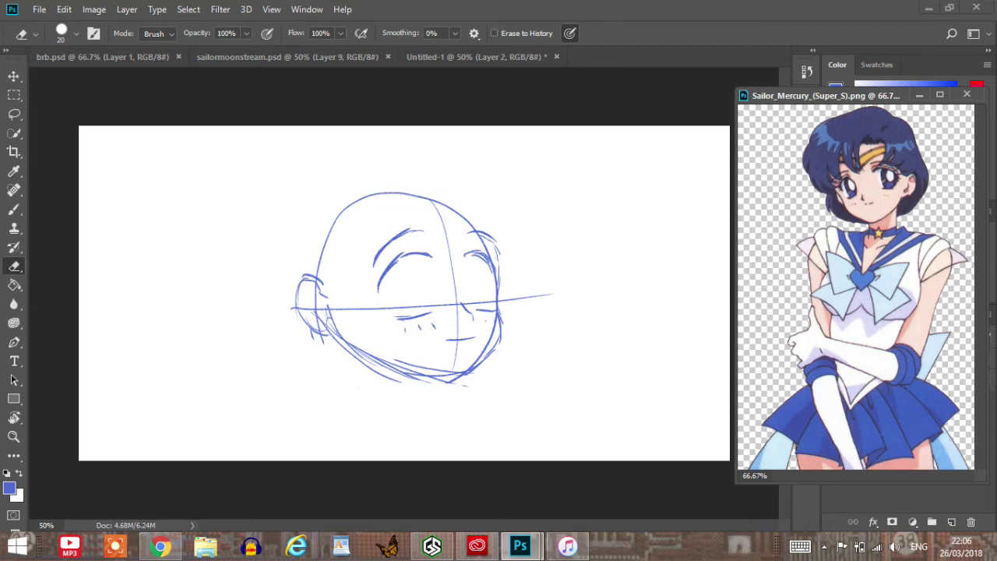
left_click_drag(862, 484, 863, 308)
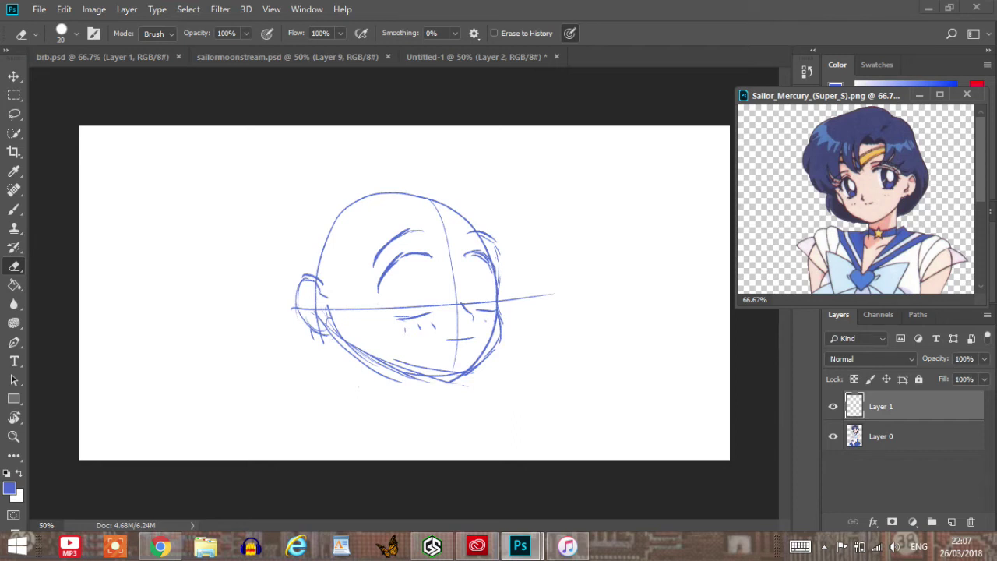
Return to Untitled-1 and sketch the outline of the near eye's iris on Layer 2.
left_click(477, 57)
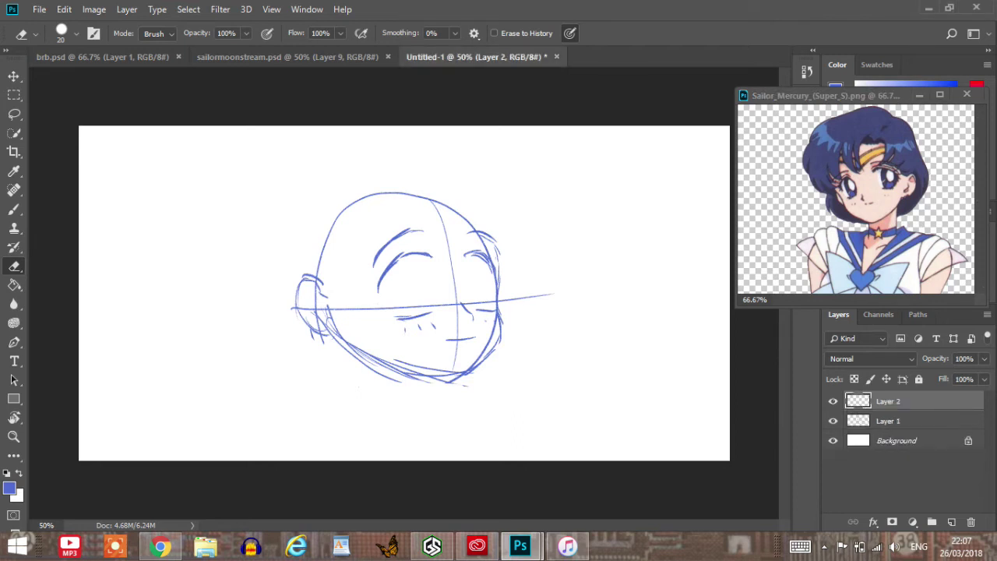
key("b")
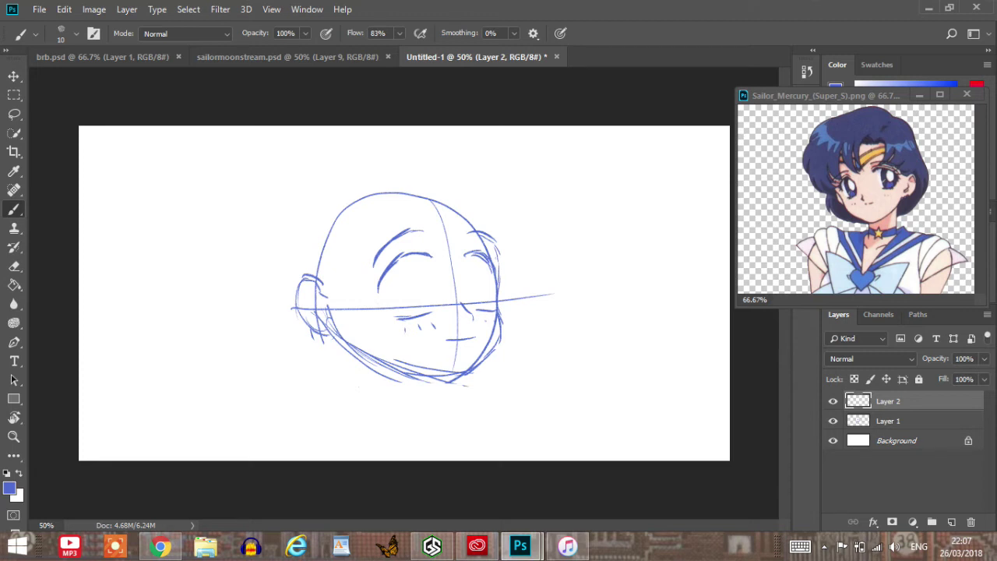
left_click_drag(388, 302, 407, 308)
mouse_move(414, 254)
left_mouse_down()
mouse_move(426, 305)
mouse_move(407, 316)
mouse_move(383, 294)
left_mouse_up()
left_click_drag(421, 258, 426, 282)
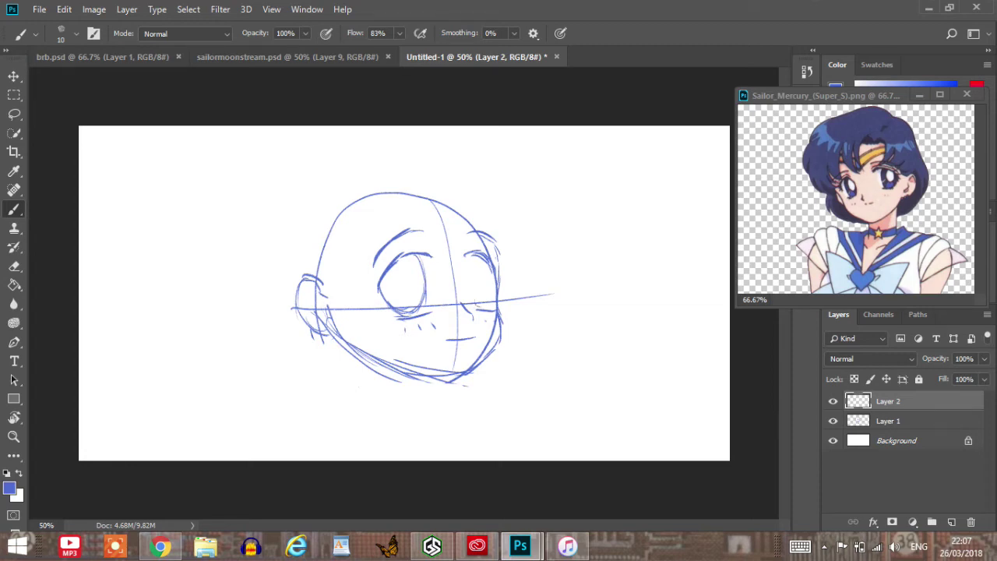
Sketch the far eye's iris and pupil, undoing the unwanted pupil strokes.
left_click_drag(494, 274, 484, 306)
left_click_drag(482, 267, 483, 281)
key("ctrl+alt+z")
key("ctrl+alt+z")
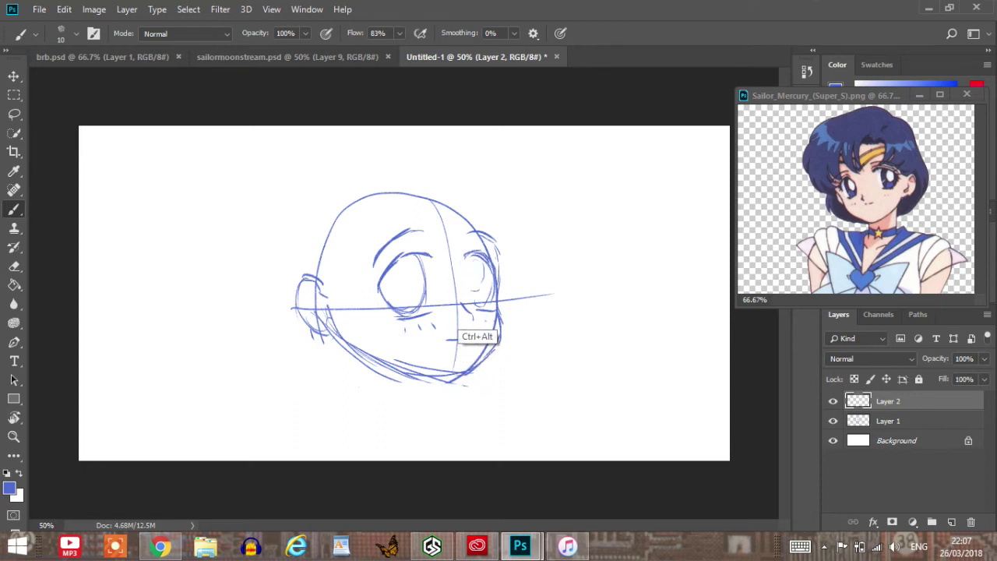
mouse_move(472, 266)
left_mouse_down()
mouse_move(484, 293)
mouse_move(482, 268)
mouse_move(472, 269)
left_mouse_up()
key("ctrl+alt+z")
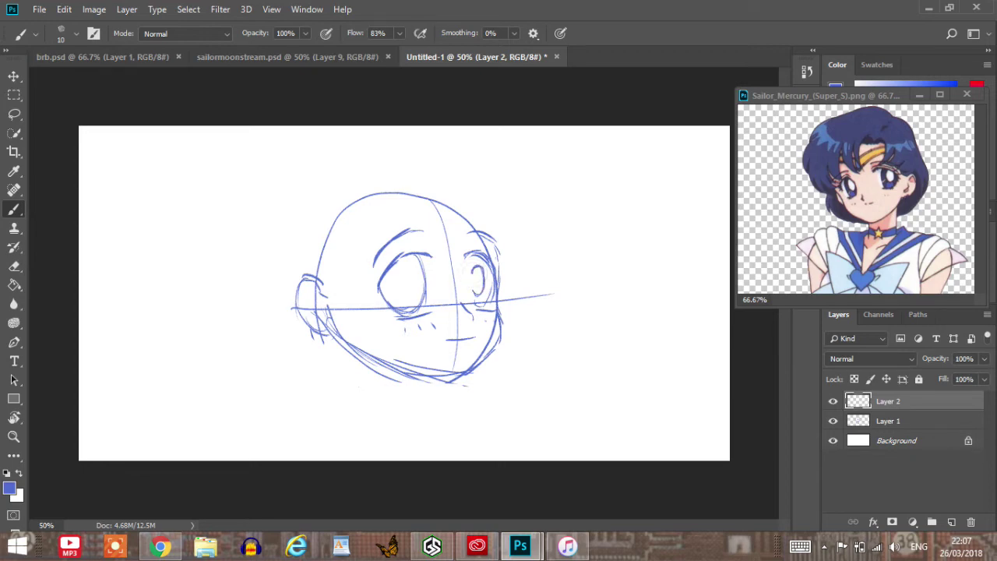
Sketch an oval pupil inside the near eye's iris and touch up the far pupil.
mouse_move(394, 270)
left_mouse_down()
mouse_move(391, 293)
mouse_move(406, 300)
left_mouse_up()
mouse_move(405, 257)
left_mouse_down()
mouse_move(411, 290)
mouse_move(393, 285)
mouse_move(410, 268)
mouse_move(411, 276)
left_mouse_up()
left_click_drag(476, 263, 481, 273)
mouse_move(394, 270)
left_mouse_down()
mouse_move(392, 283)
mouse_move(409, 268)
mouse_move(407, 293)
mouse_move(392, 277)
left_mouse_up()
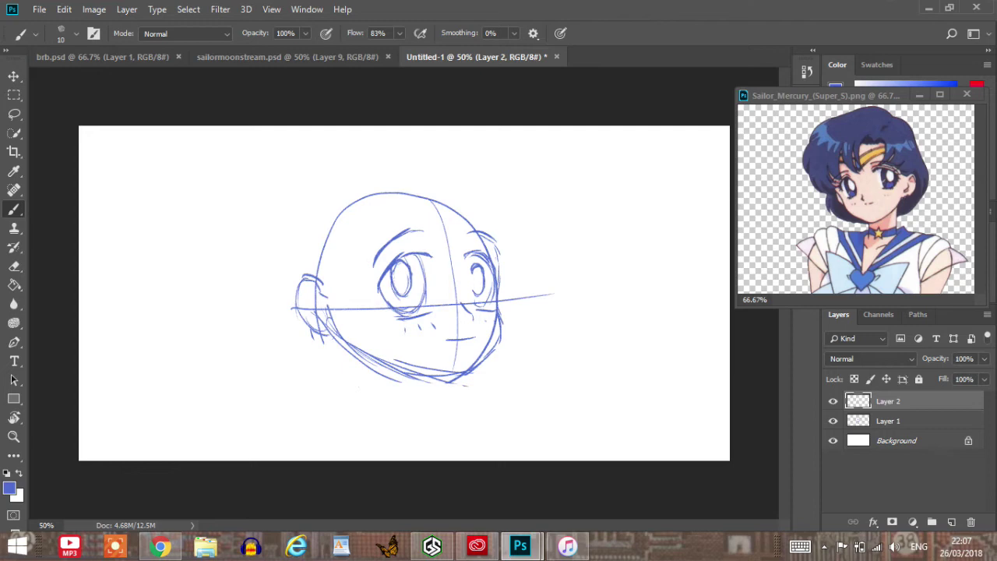
Flip the canvas horizontally to check the face's proportions, and undo the flip.
left_click(94, 9)
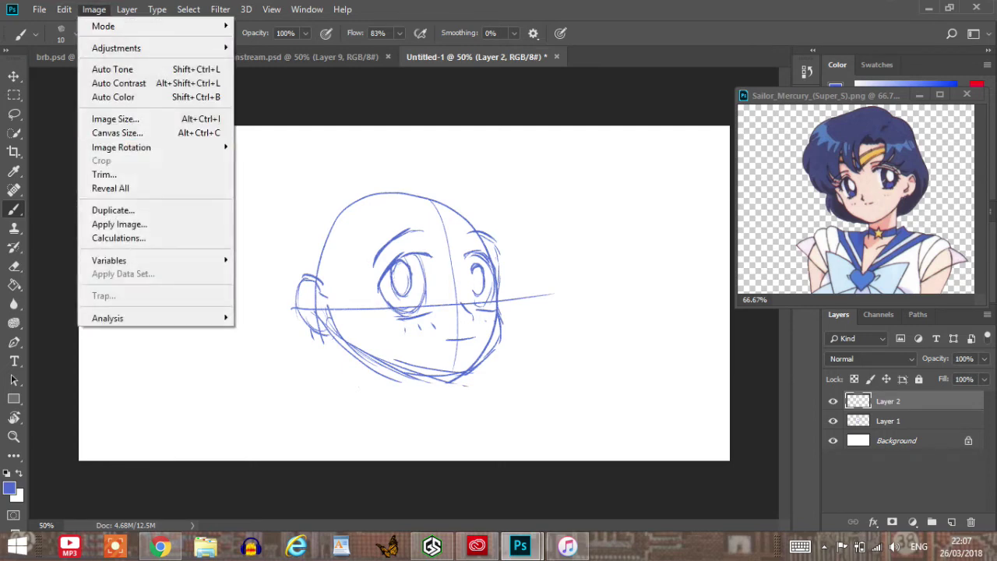
mouse_move(121, 147)
left_click(267, 208)
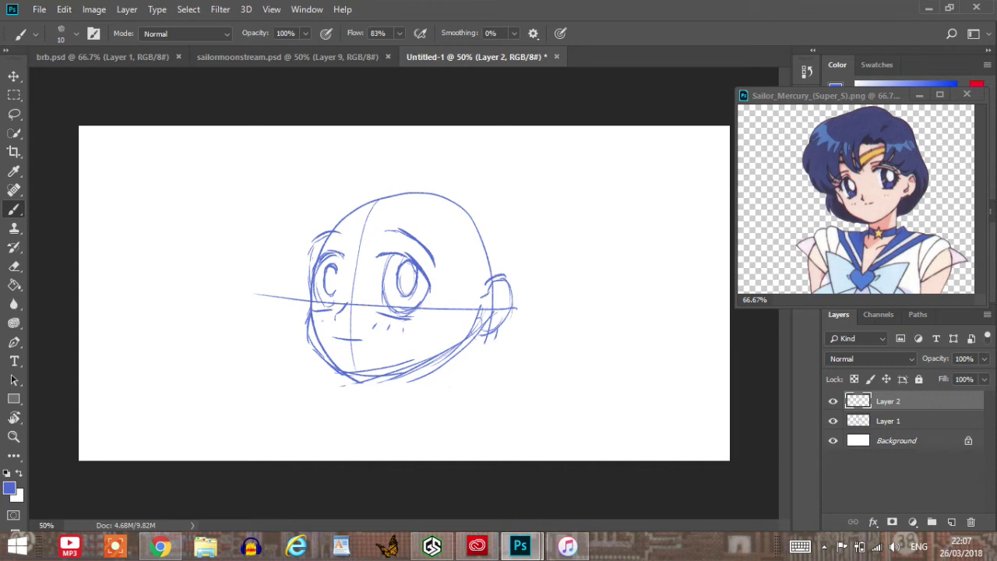
key("ctrl+z")
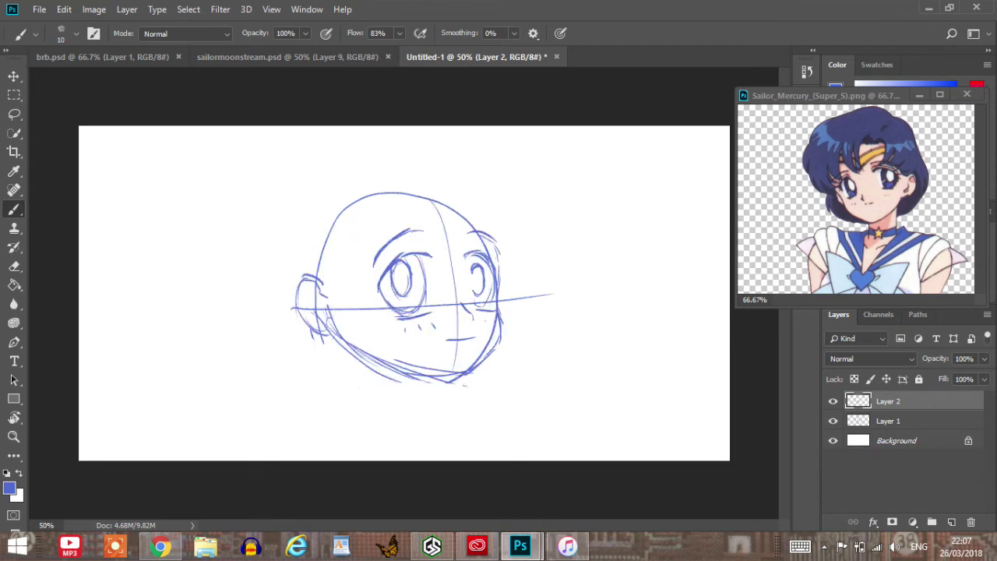
Erase and redraw the top of the far pupil, add lower highlights to both irises, and check Layer 2 with Layer 1 hidden.
key("e")
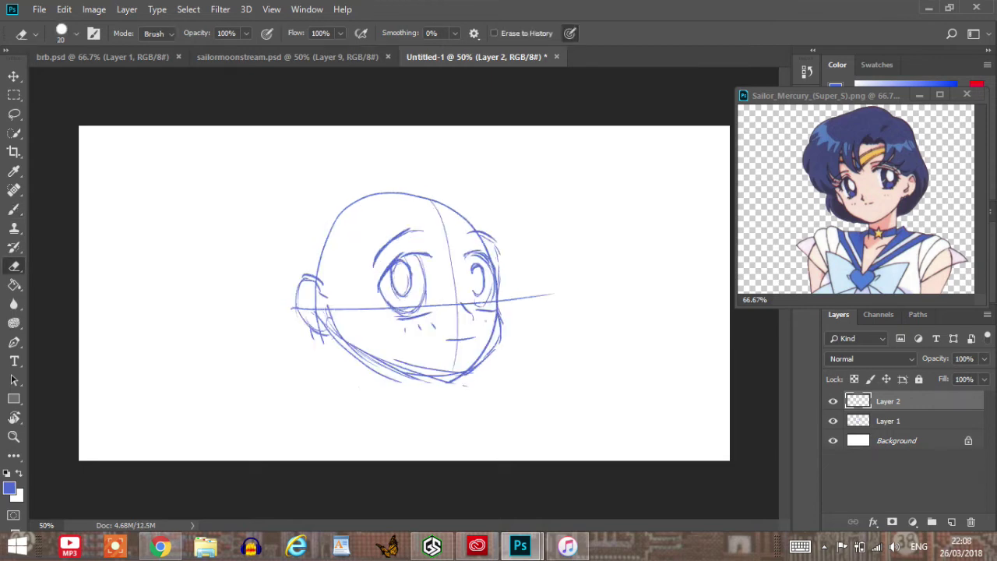
left_click_drag(473, 263, 473, 272)
key("b")
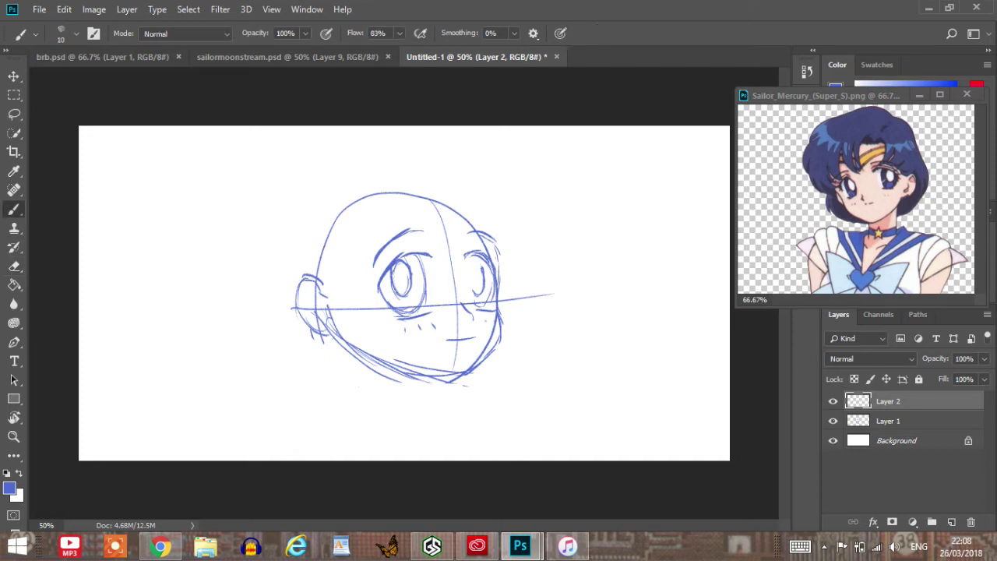
left_click_drag(470, 257, 481, 268)
left_click_drag(476, 259, 482, 268)
left_click_drag(385, 290, 391, 301)
left_click_drag(482, 294, 484, 305)
left_click(834, 421)
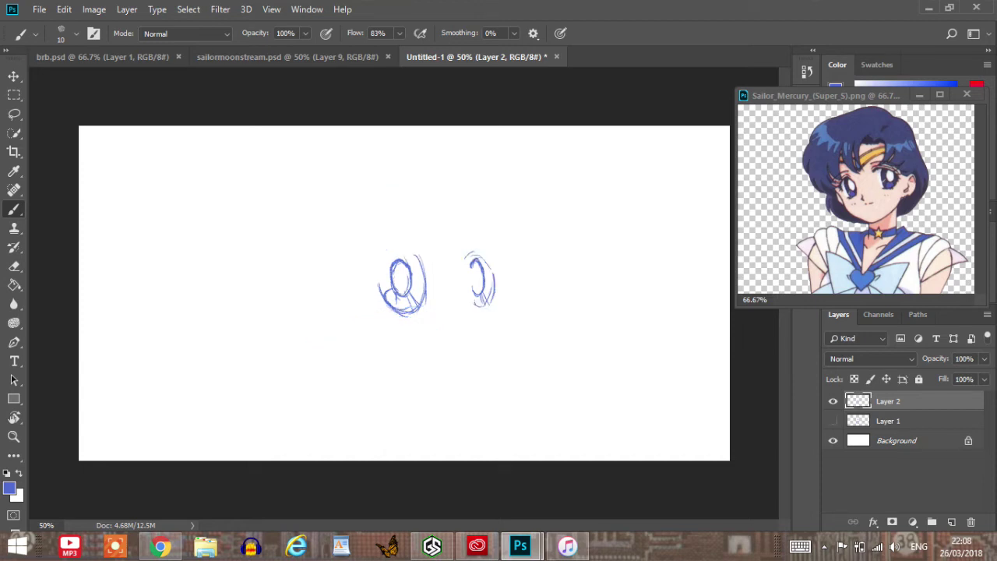
left_click(834, 421)
Erase the inner jaw arc and the lower end of the vertical guideline at the chin on Layer 1.
left_click(888, 421)
key("e")
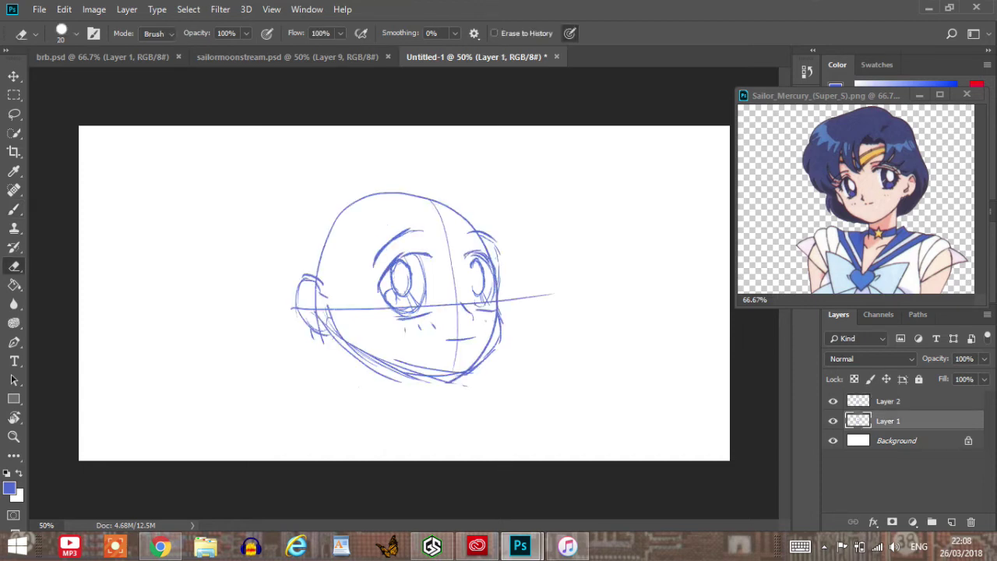
left_click_drag(441, 371, 396, 361)
mouse_move(442, 371)
left_mouse_down()
mouse_move(458, 370)
mouse_move(457, 351)
left_mouse_up()
Sketch a taller skull outline around the top of the head on Layer 1 and erase the original upper arc inside it.
key("b")
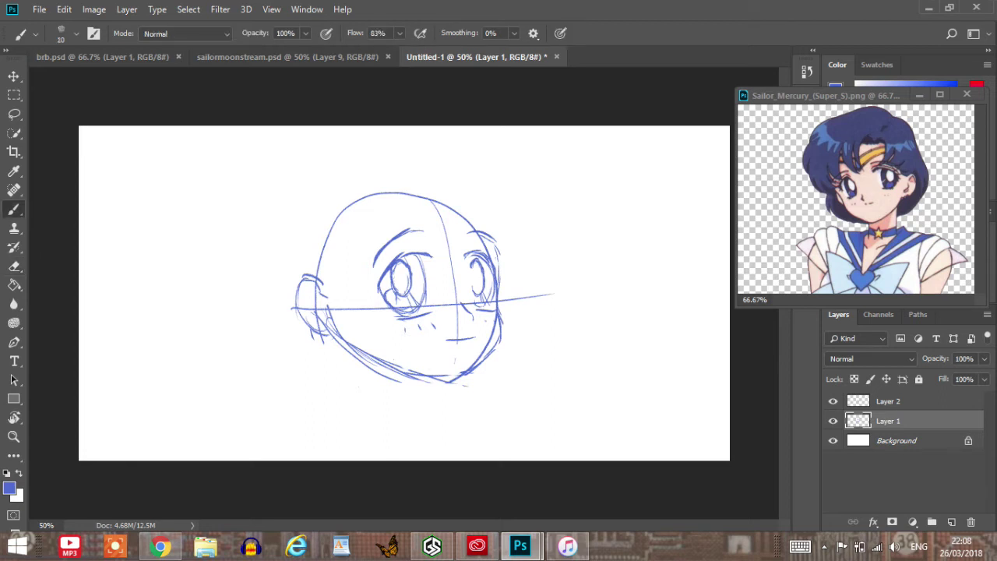
mouse_move(305, 273)
left_mouse_down()
mouse_move(348, 190)
mouse_move(412, 179)
mouse_move(482, 216)
mouse_move(394, 177)
mouse_move(315, 227)
left_mouse_up()
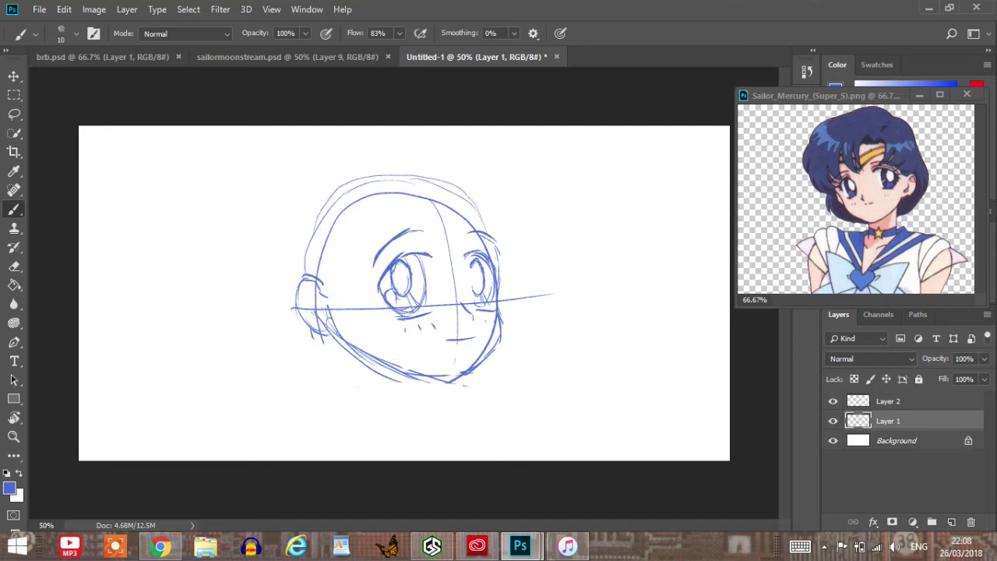
mouse_move(306, 270)
left_mouse_down()
mouse_move(330, 208)
mouse_move(401, 177)
mouse_move(441, 187)
mouse_move(482, 230)
mouse_move(456, 188)
mouse_move(392, 179)
mouse_move(321, 209)
mouse_move(312, 262)
mouse_move(318, 219)
mouse_move(383, 182)
mouse_move(421, 178)
mouse_move(466, 197)
mouse_move(488, 231)
left_mouse_up()
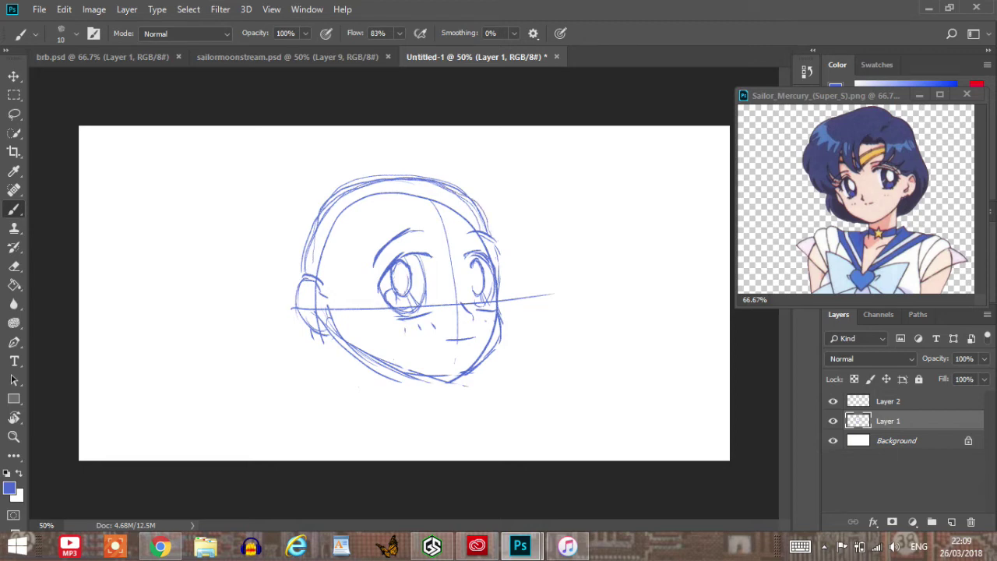
key("e")
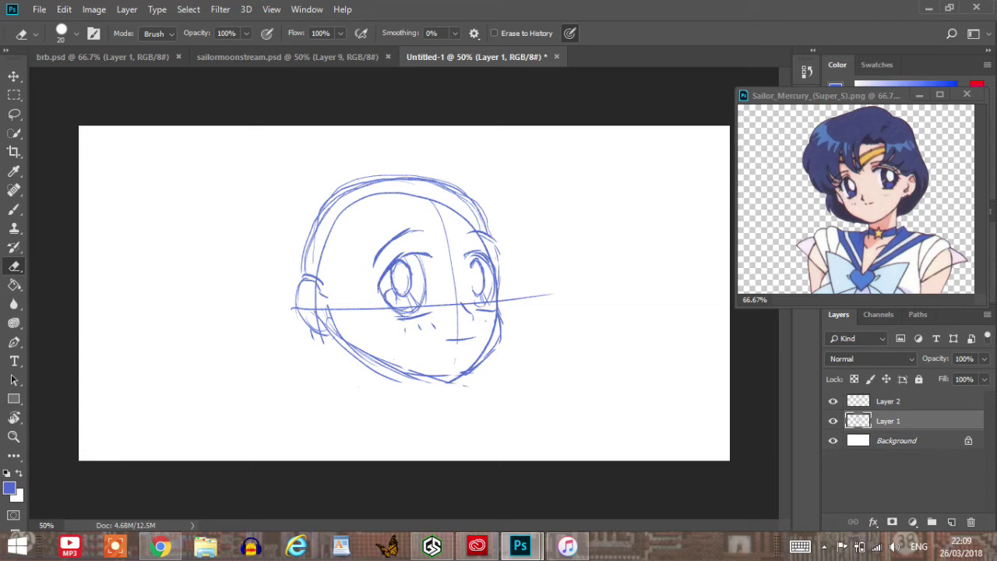
mouse_move(319, 273)
left_mouse_down()
mouse_move(345, 210)
mouse_move(402, 193)
mouse_move(467, 222)
left_mouse_up()
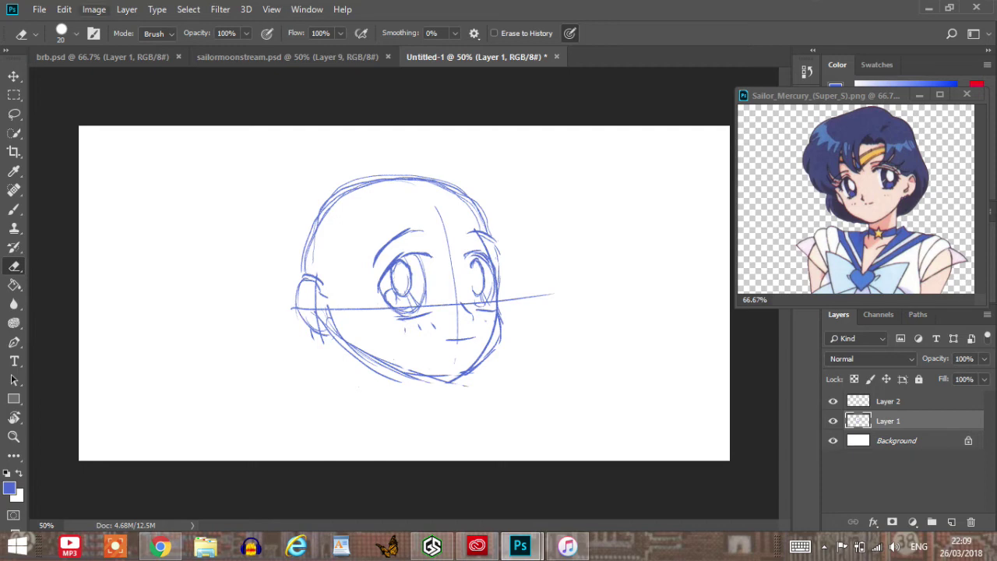
Mirror the canvas horizontally to check the enlarged head shape, and restore its orientation.
left_click(94, 9)
mouse_move(156, 147)
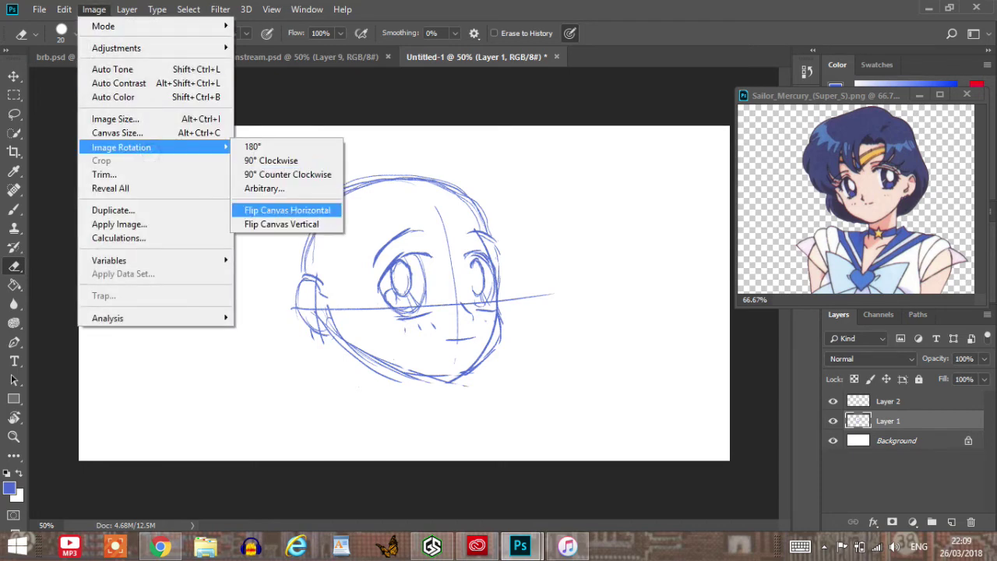
left_click(272, 210)
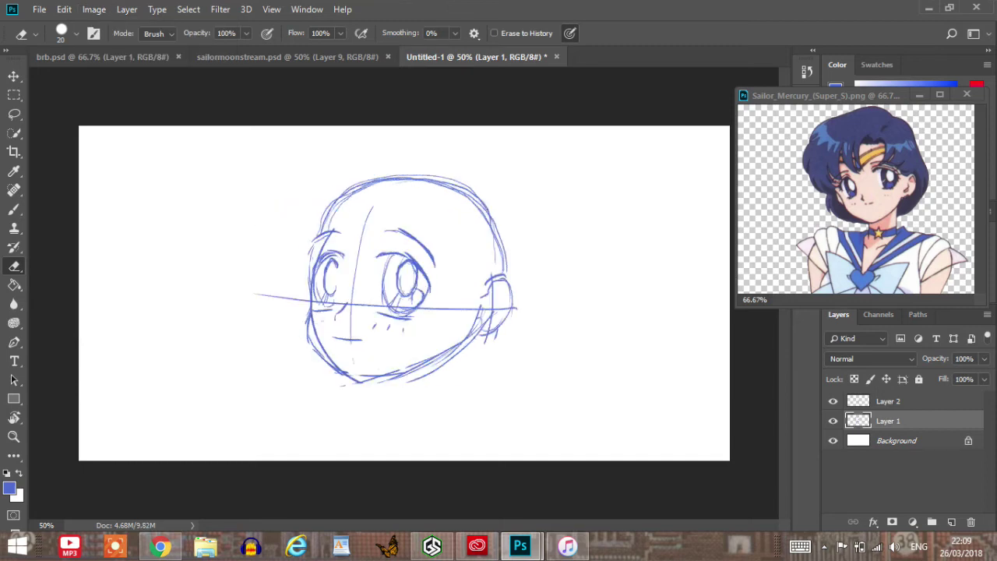
key("ctrl+z")
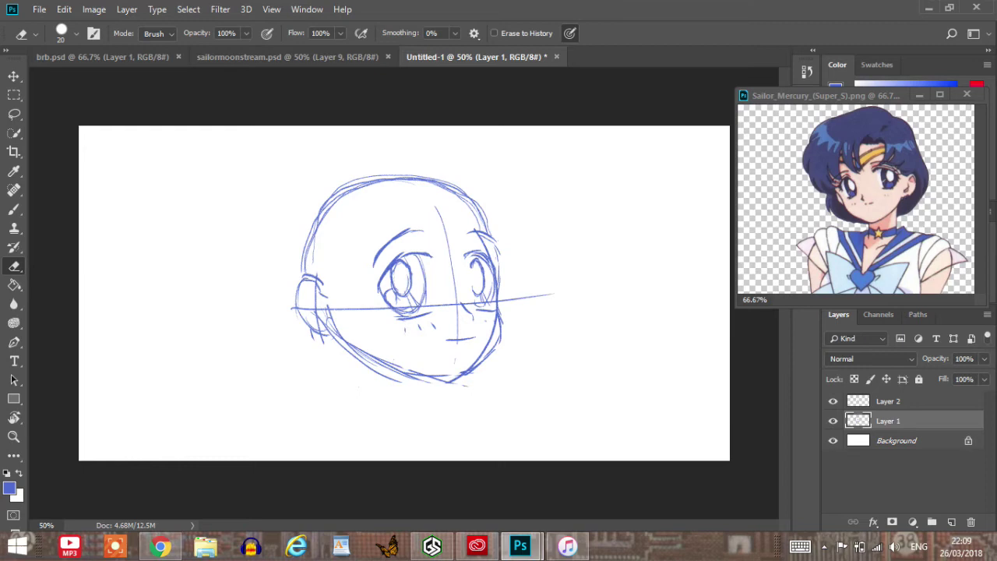
Thicken both eyebrows and the upper lid lines of both eyes on Layer 2.
key("b")
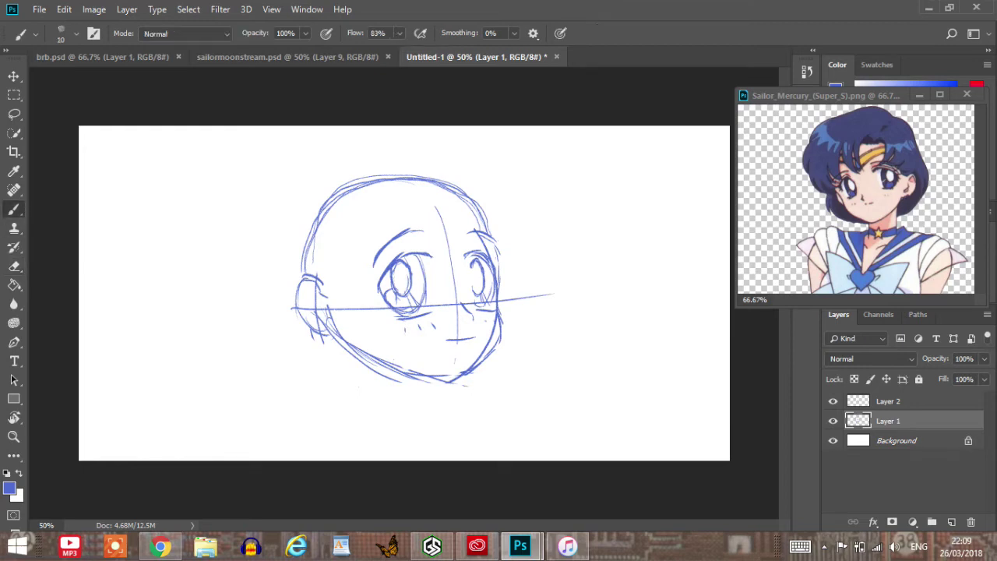
left_click(889, 402)
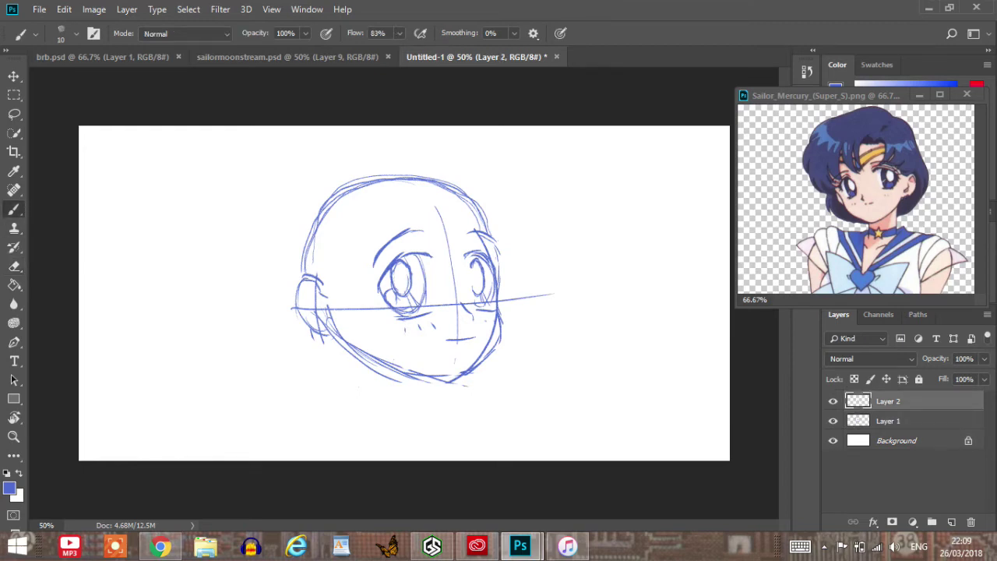
mouse_move(379, 249)
left_mouse_down()
mouse_move(420, 226)
mouse_move(495, 244)
mouse_move(500, 257)
mouse_move(476, 229)
left_mouse_up()
mouse_move(385, 267)
left_mouse_down()
mouse_move(406, 249)
mouse_move(429, 252)
left_mouse_up()
left_click_drag(379, 275, 398, 252)
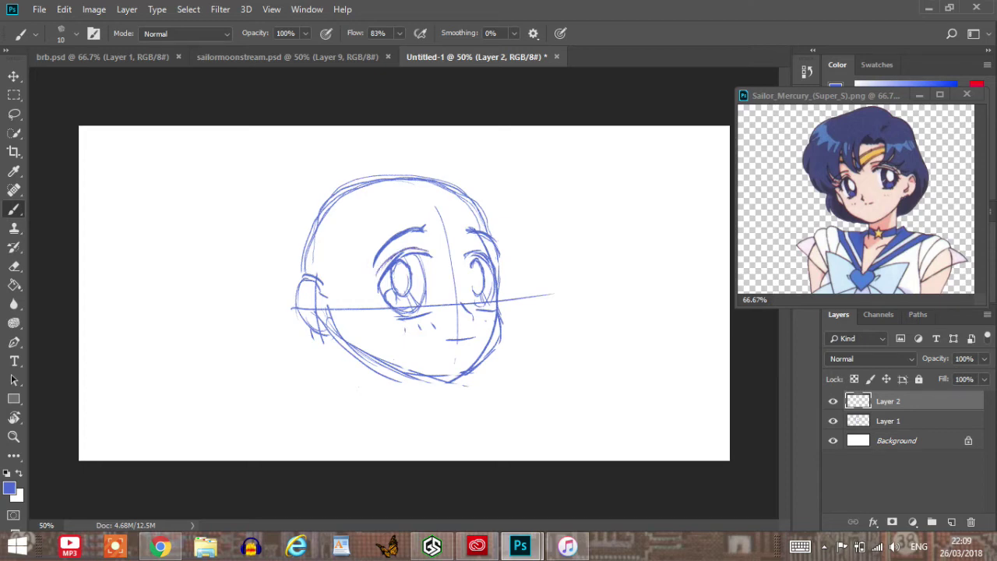
left_click_drag(467, 252, 488, 247)
Sketch short eyelashes at the outer corners of both eyes on Layer 2.
left_click_drag(366, 278, 385, 284)
key("ctrl+z")
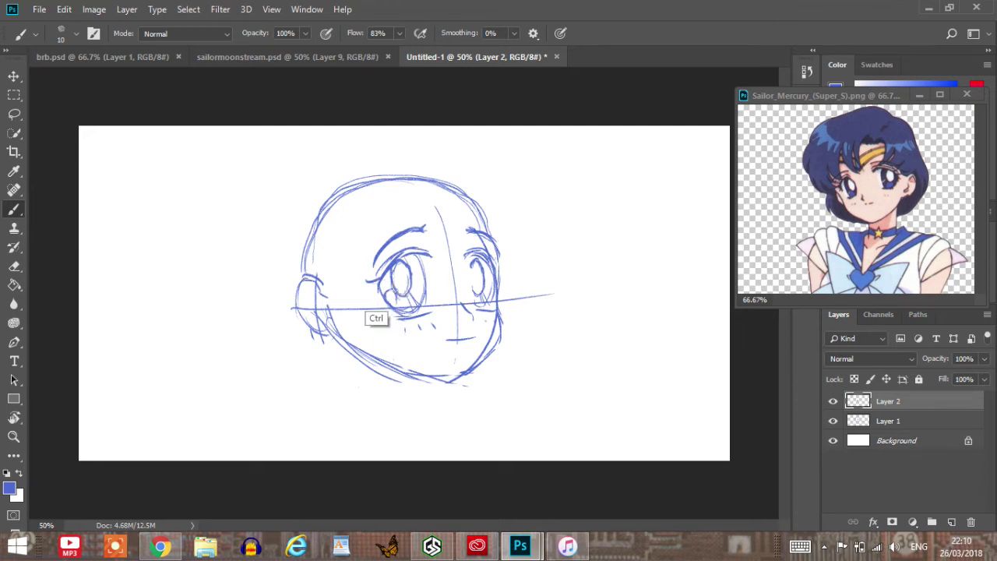
key("ctrl+z")
left_click_drag(371, 274, 381, 287)
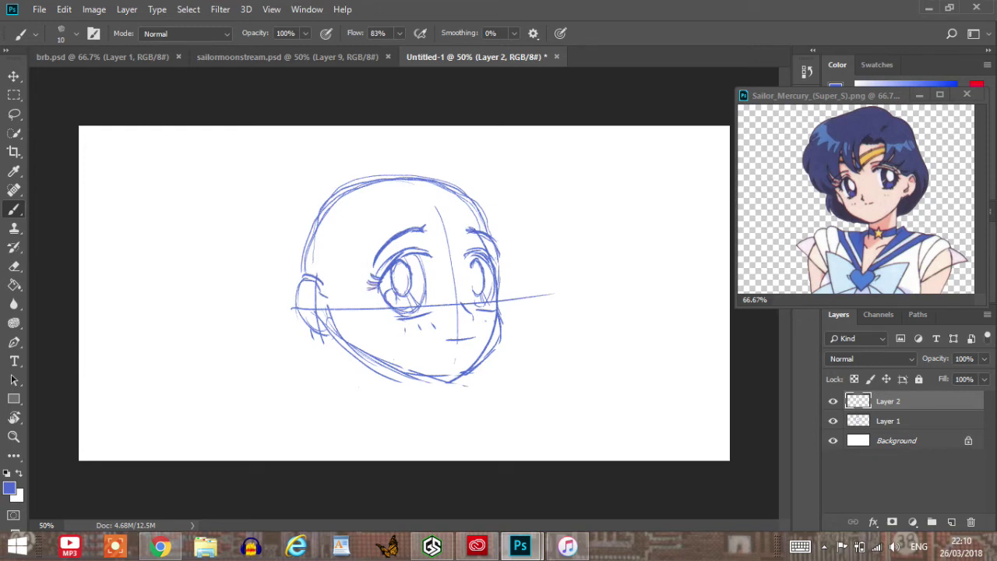
left_click_drag(490, 271, 505, 267)
Redraw the jawline with a rounder chin on Layer 1 and erase the leftover lines around the chin and far cheek.
left_click(889, 421)
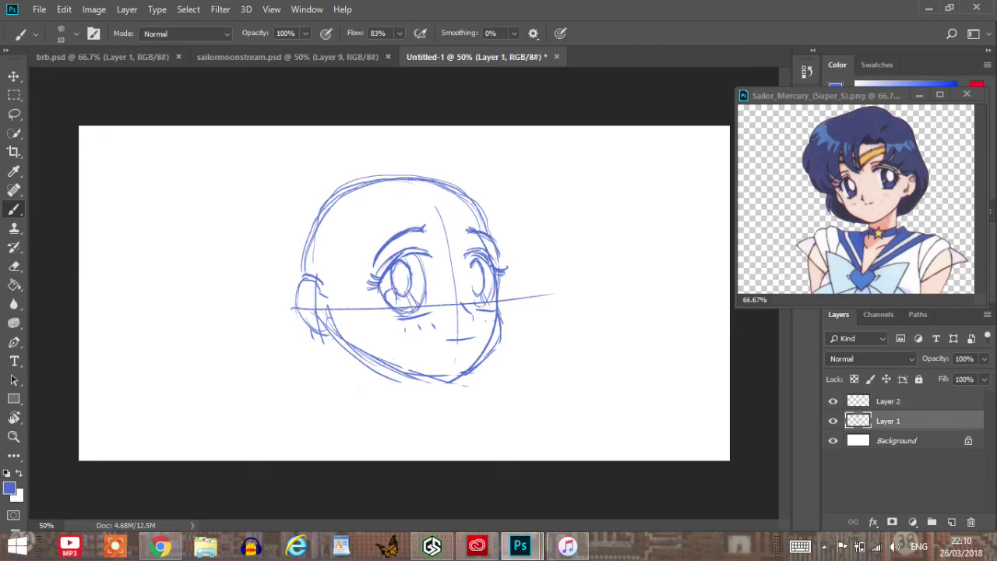
mouse_move(331, 312)
left_mouse_down()
mouse_move(407, 380)
mouse_move(432, 385)
mouse_move(347, 336)
mouse_move(403, 376)
mouse_move(469, 384)
mouse_move(461, 374)
mouse_move(471, 373)
left_mouse_up()
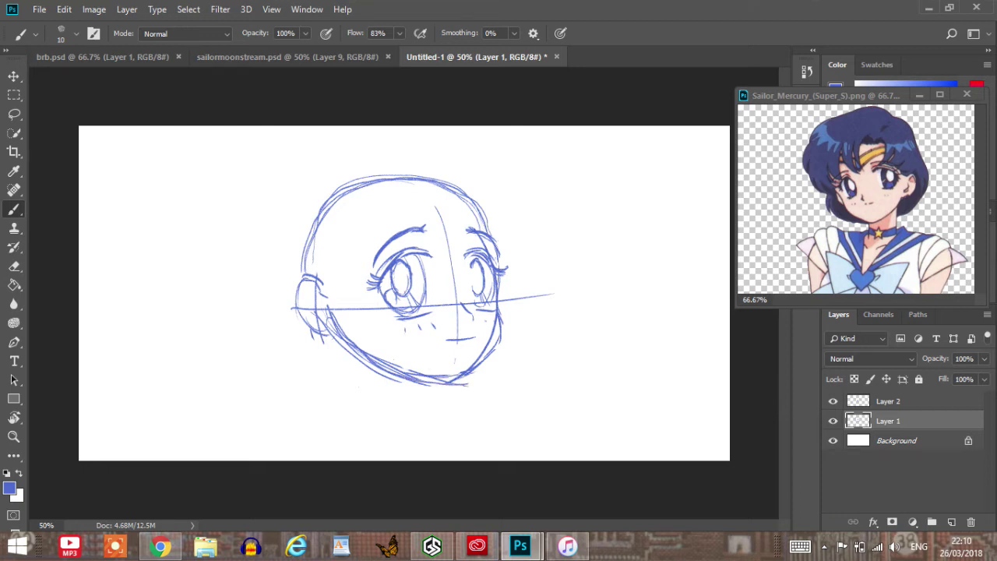
left_click_drag(502, 330, 494, 346)
left_click_drag(430, 381, 445, 379)
left_click_drag(365, 352, 469, 382)
left_click_drag(349, 345, 442, 381)
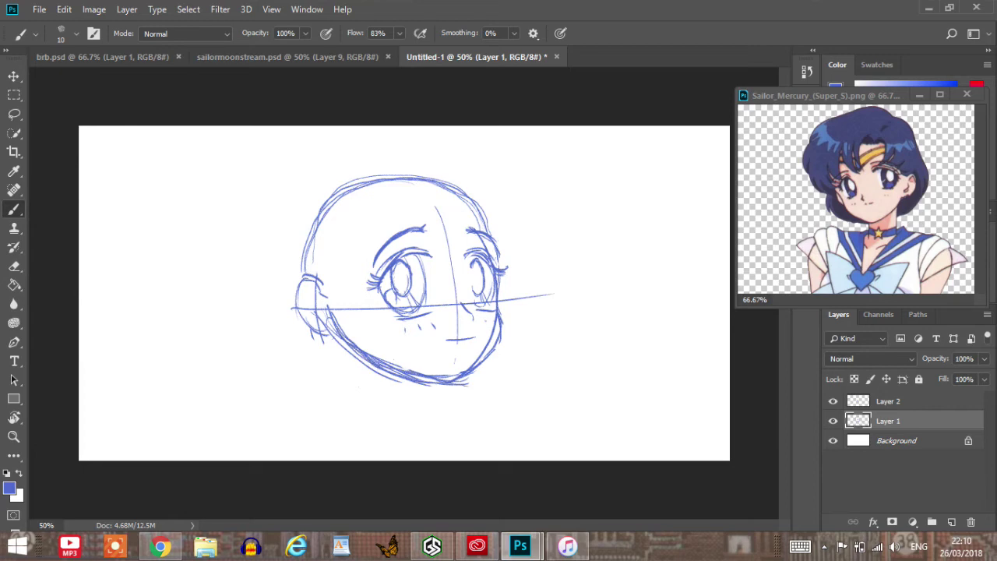
key("e")
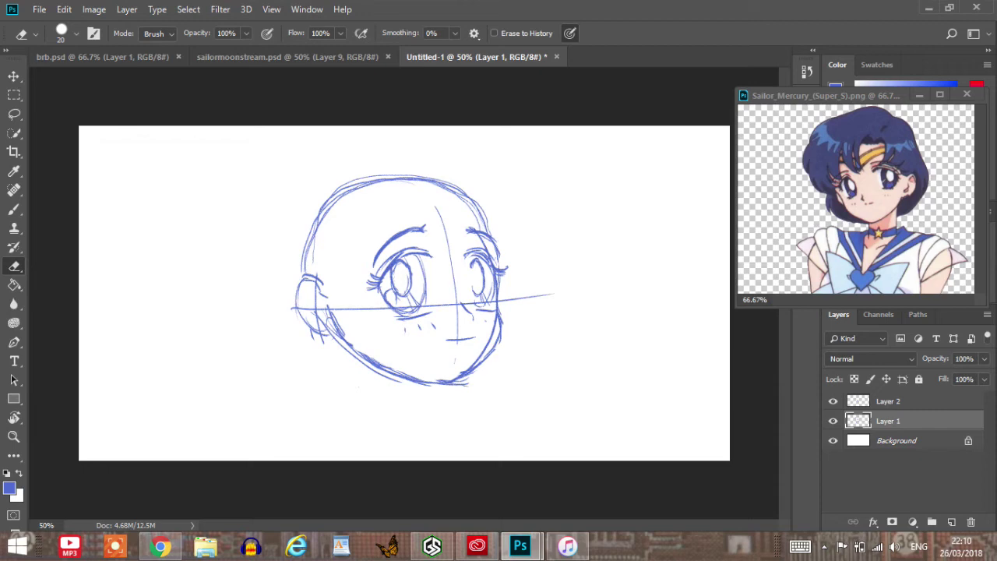
mouse_move(494, 321)
left_mouse_down()
mouse_move(460, 373)
mouse_move(470, 384)
left_mouse_up()
Add a new layer above Layer 2 and sketch curved fringe locks across the forehead from above the near eye to the ear.
left_click(904, 401)
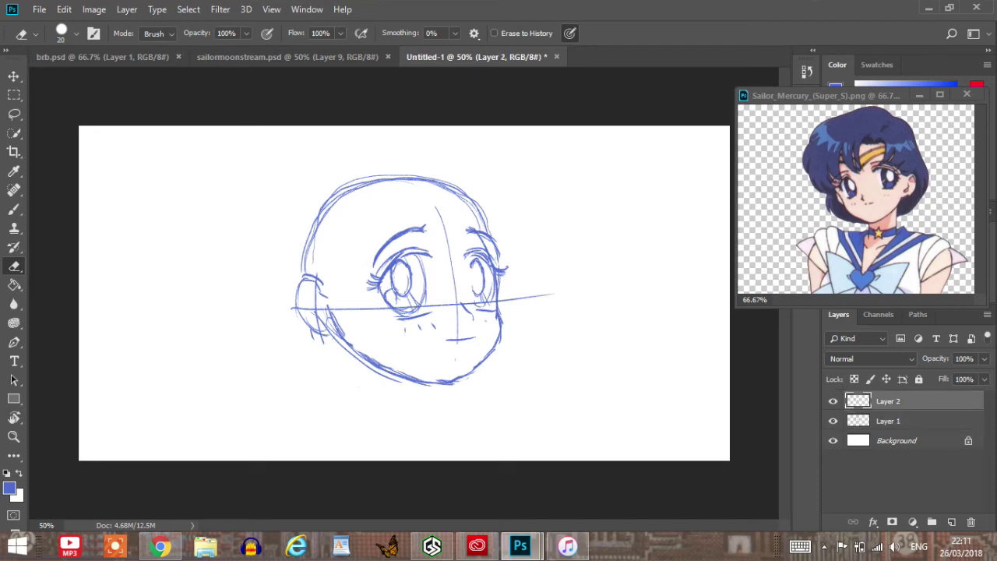
left_click(952, 523)
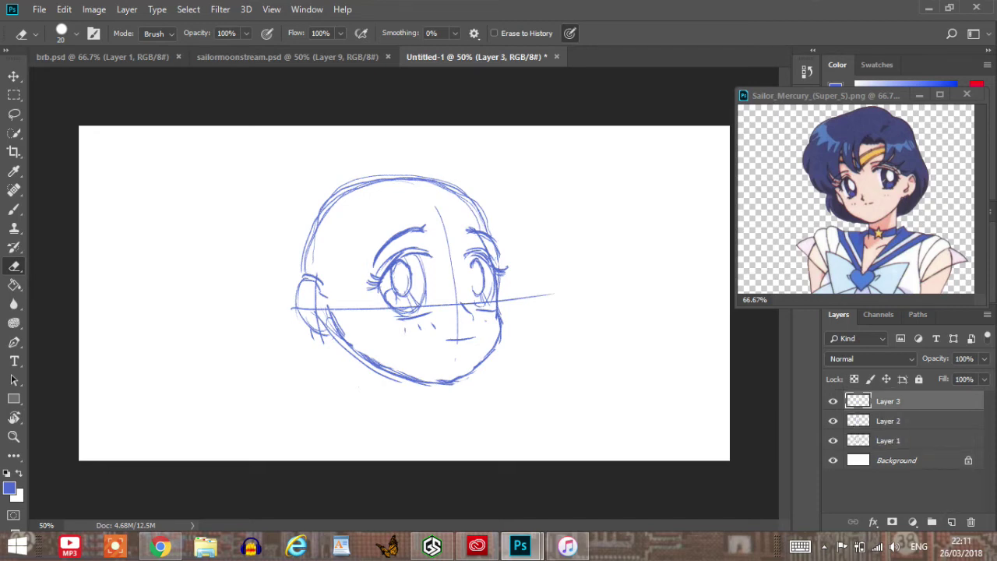
key("b")
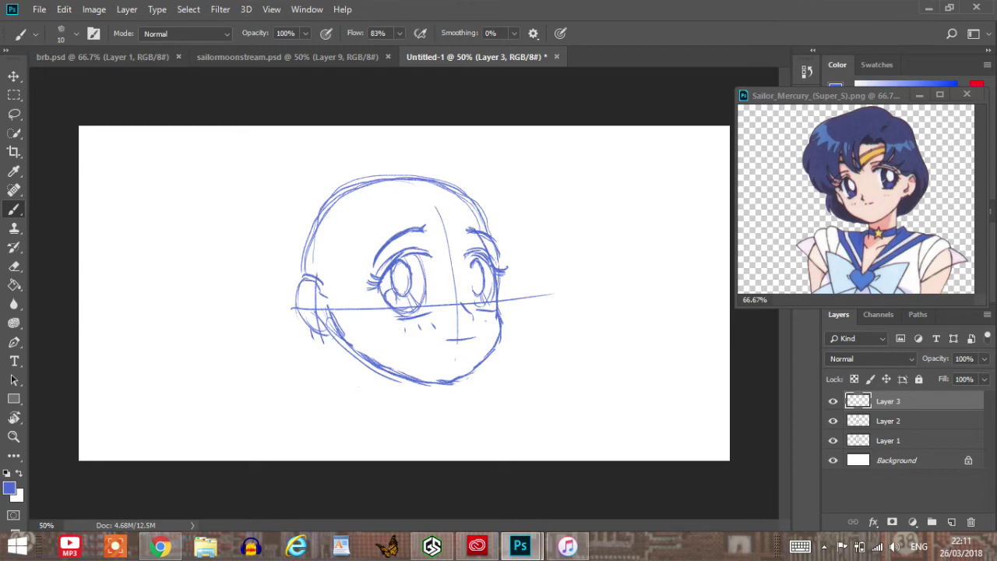
right_click(407, 198)
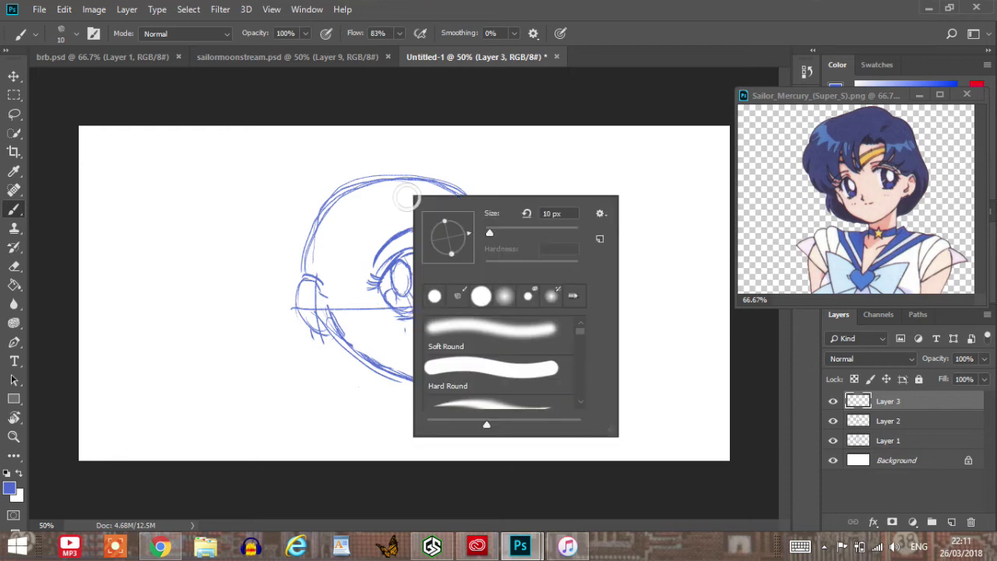
left_click(404, 201)
mouse_move(384, 196)
left_mouse_down()
mouse_move(408, 195)
mouse_move(374, 249)
left_mouse_up()
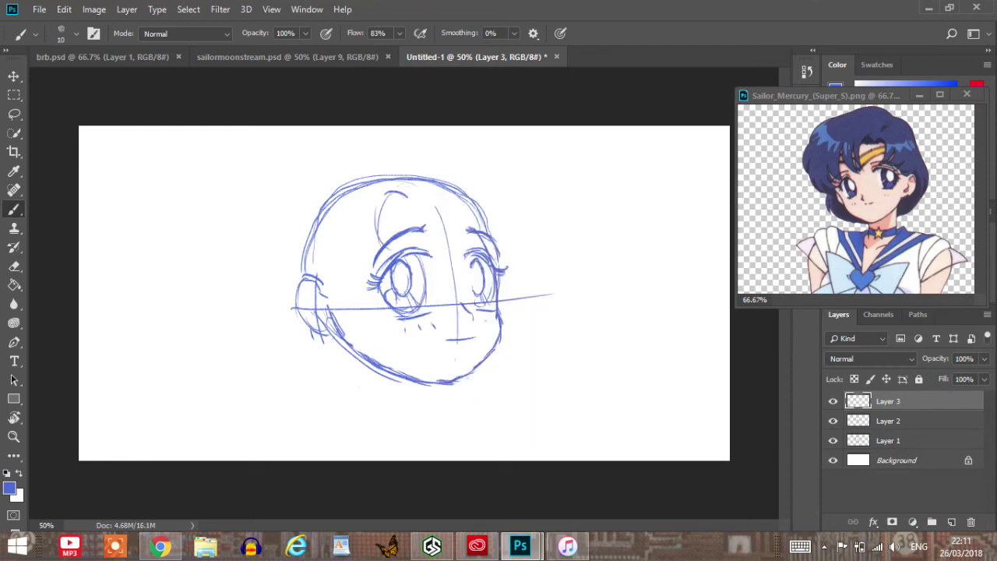
mouse_move(358, 198)
left_mouse_down()
mouse_move(353, 243)
mouse_move(389, 258)
left_mouse_up()
mouse_move(352, 209)
left_mouse_down()
mouse_move(327, 251)
mouse_move(334, 257)
mouse_move(315, 265)
mouse_move(349, 266)
mouse_move(341, 274)
left_mouse_up()
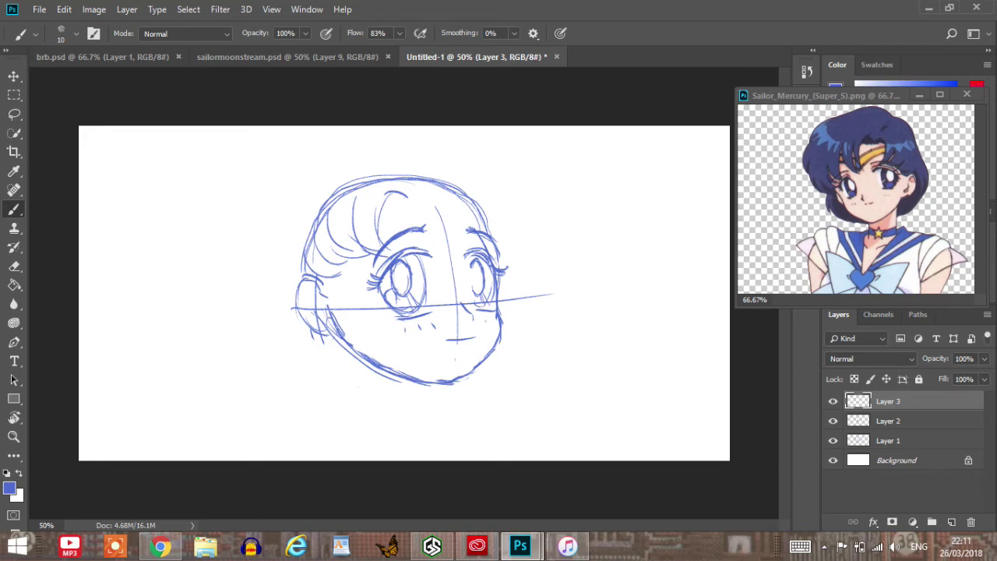
Sketch the outer hair outline on Layer 3, from the nape behind the near ear up and over the crown.
mouse_move(341, 173)
left_mouse_down()
mouse_move(315, 184)
mouse_move(273, 278)
mouse_move(266, 316)
mouse_move(290, 350)
left_mouse_up()
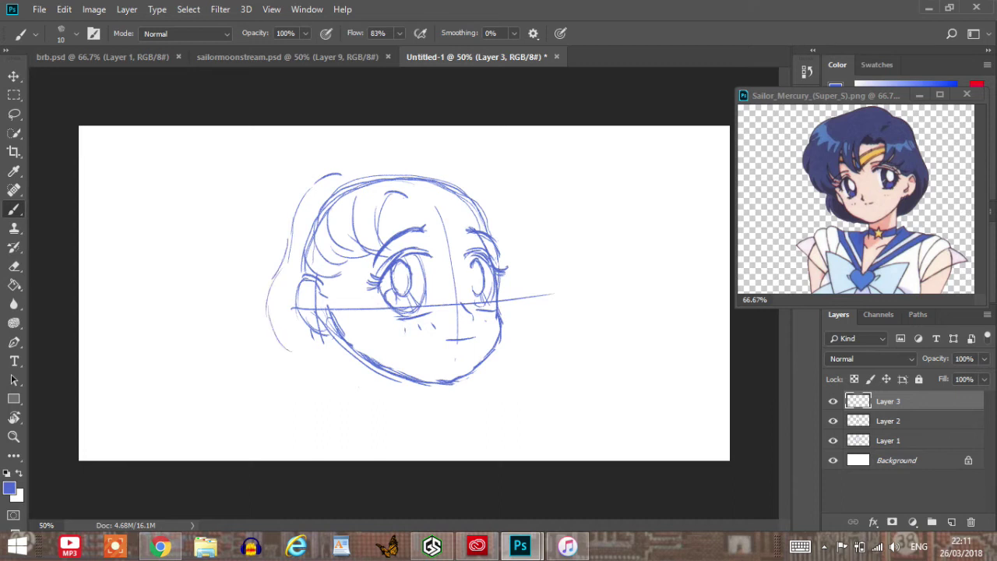
mouse_move(261, 309)
left_mouse_down()
mouse_move(325, 383)
mouse_move(355, 394)
left_mouse_up()
mouse_move(296, 377)
left_mouse_down()
mouse_move(324, 388)
mouse_move(258, 305)
mouse_move(335, 171)
left_mouse_up()
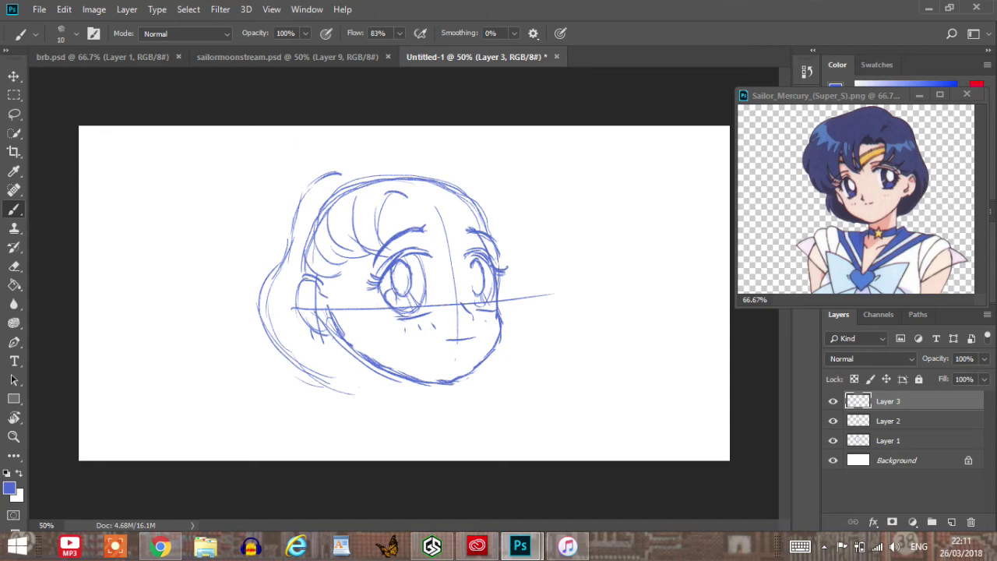
mouse_move(340, 170)
left_mouse_down()
mouse_move(390, 140)
mouse_move(465, 140)
left_mouse_up()
mouse_move(341, 173)
left_mouse_down()
mouse_move(436, 134)
mouse_move(492, 172)
left_mouse_up()
left_click_drag(463, 141, 526, 204)
left_click_drag(504, 161, 535, 219)
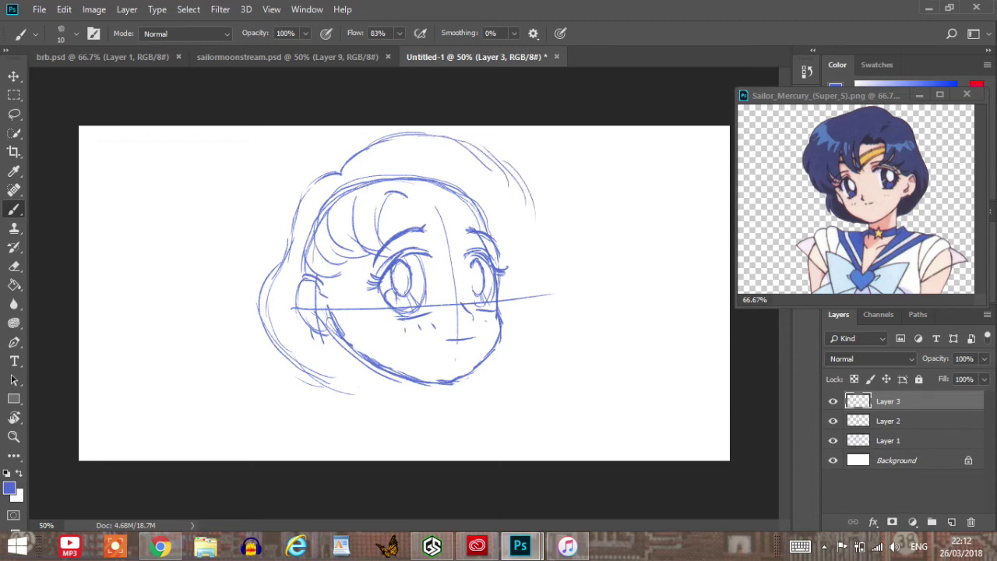
Sketch the hair volume on the far side of the head, curling in beside the cheek and below the jaw.
mouse_move(505, 176)
left_mouse_down()
mouse_move(549, 233)
mouse_move(537, 299)
mouse_move(505, 324)
left_mouse_up()
left_click_drag(514, 328, 499, 331)
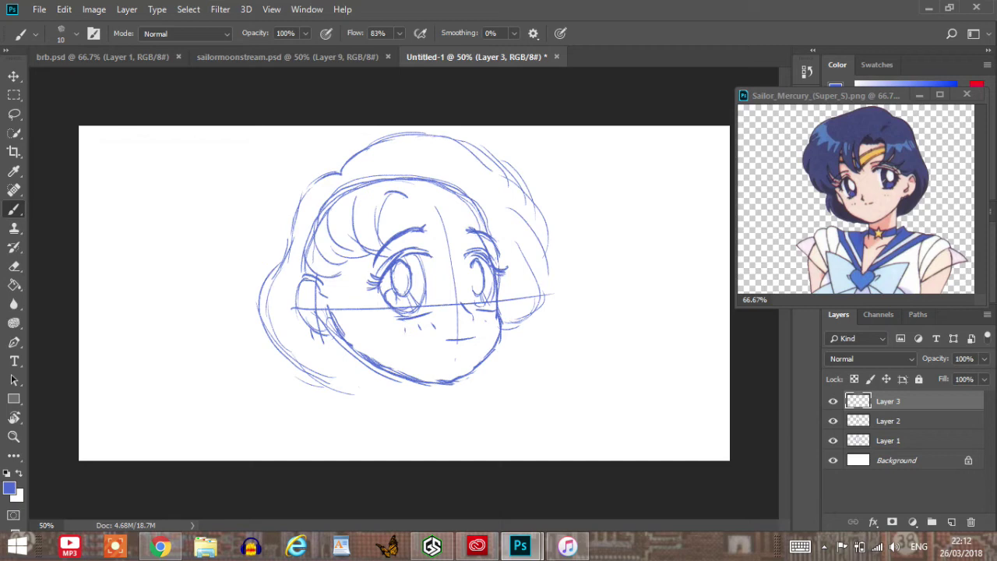
mouse_move(536, 311)
left_mouse_down()
mouse_move(528, 358)
mouse_move(487, 382)
left_mouse_up()
left_click_drag(499, 374, 483, 378)
left_click_drag(541, 226, 520, 291)
left_click_drag(550, 208, 552, 273)
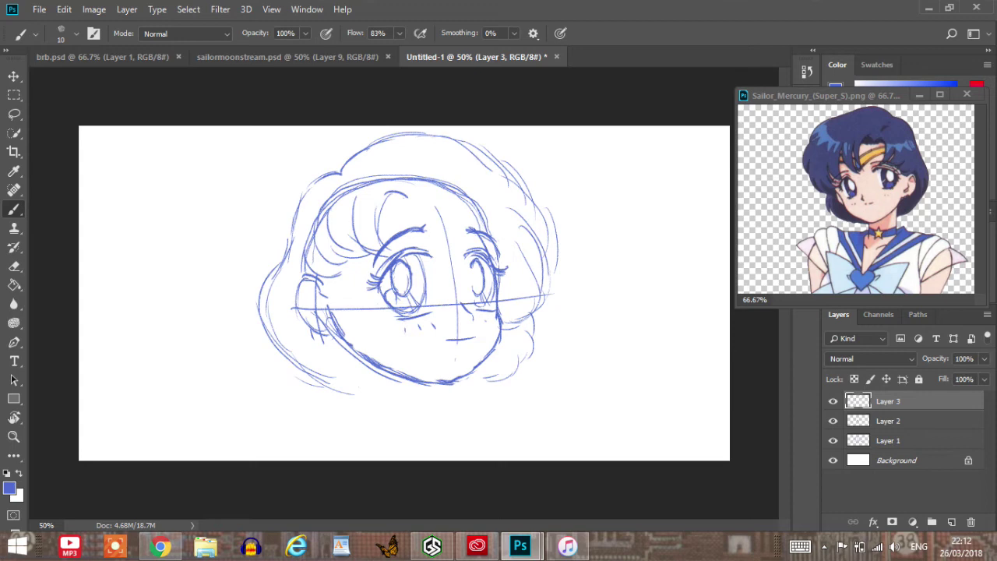
Draw pointed fringe strands falling over the centre and far side of the forehead.
mouse_move(414, 195)
left_mouse_down()
mouse_move(437, 178)
mouse_move(449, 254)
left_mouse_up()
left_click_drag(443, 209, 444, 261)
left_click_drag(472, 196, 454, 258)
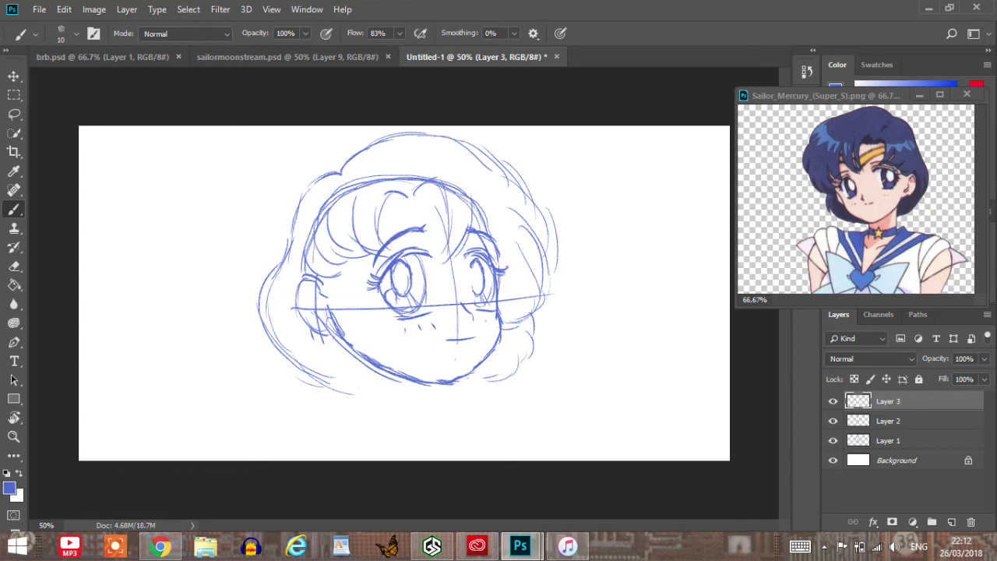
left_click_drag(439, 187, 438, 250)
left_click_drag(480, 203, 503, 262)
Reinforce the outer hair outline over the crown and along the far side of the head.
mouse_move(368, 148)
left_mouse_down()
mouse_move(441, 133)
mouse_move(516, 195)
left_mouse_up()
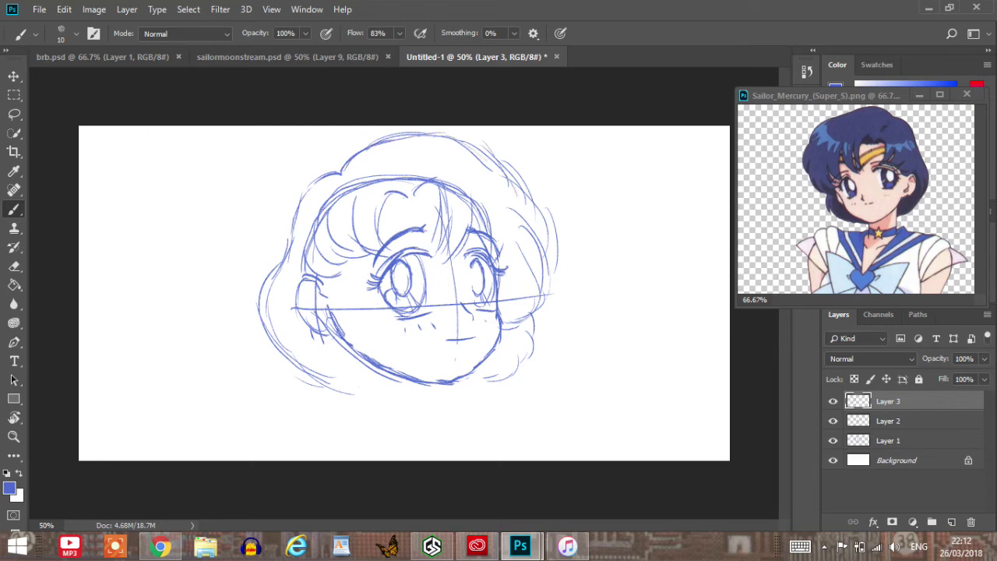
mouse_move(491, 153)
left_mouse_down()
mouse_move(557, 204)
mouse_move(555, 266)
left_mouse_up()
left_click_drag(553, 229, 534, 287)
left_click_drag(550, 250, 538, 325)
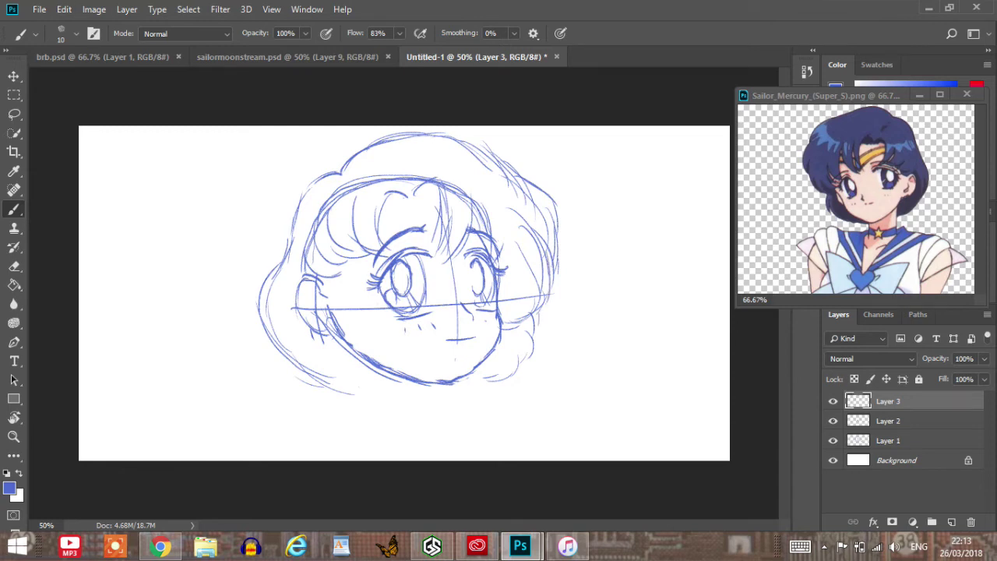
Mirror the canvas horizontally to check the hair sketch, and restore its orientation.
left_click(93, 10)
mouse_move(121, 147)
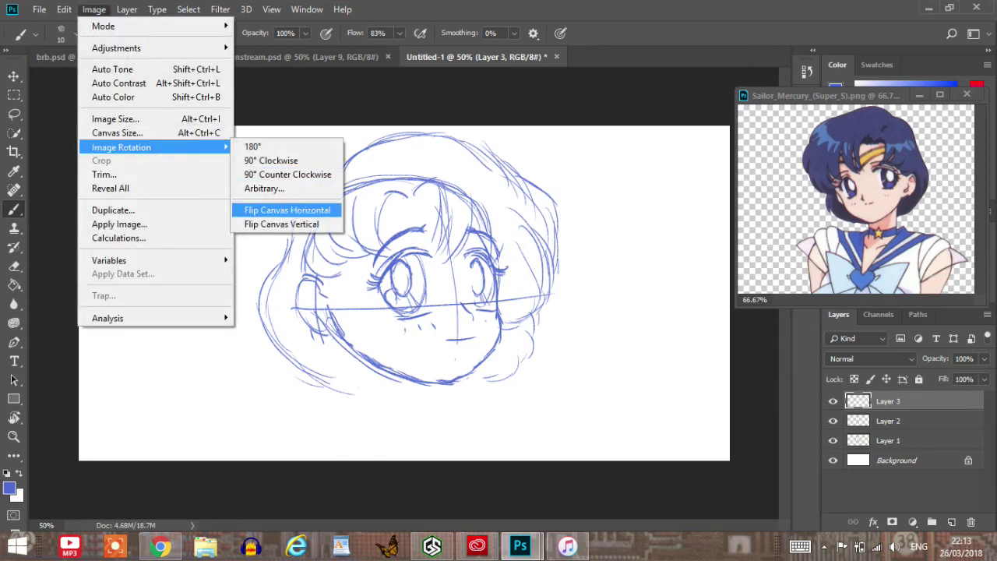
left_click(287, 210)
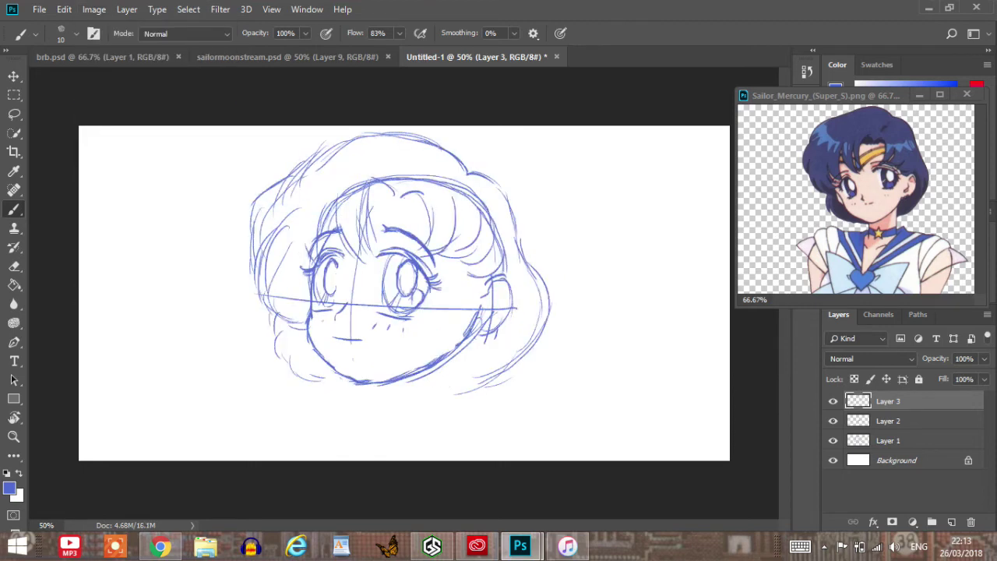
key("ctrl+z")
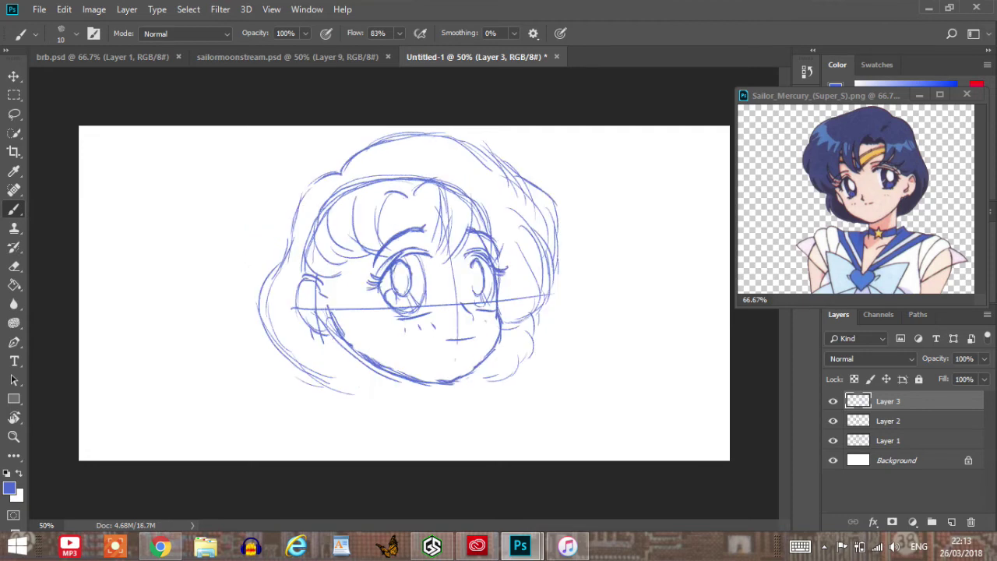
Sketch both sides of the neck and the upper curve of the choker on Layer 2.
left_click(888, 421)
left_click(833, 421)
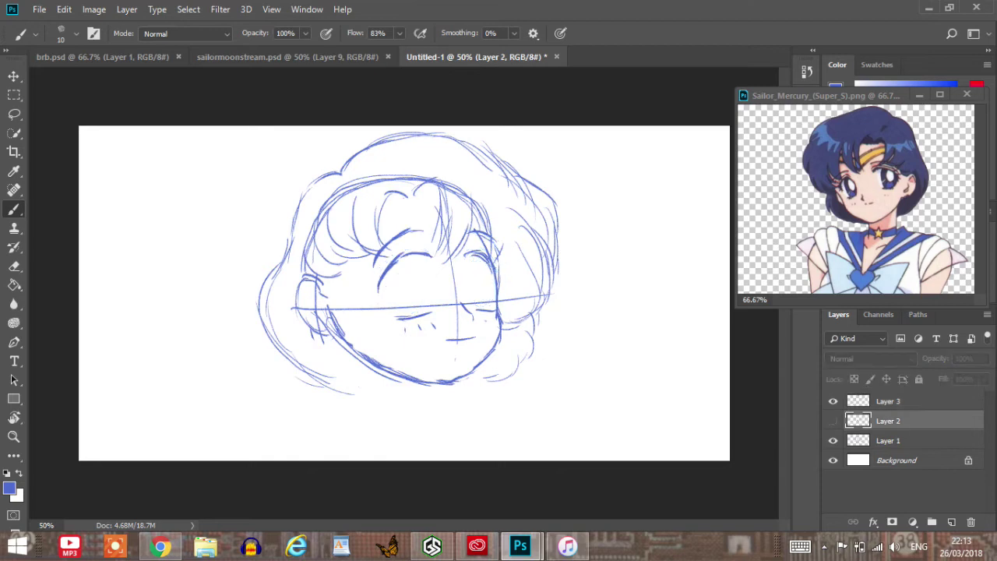
key("ctrl+comma")
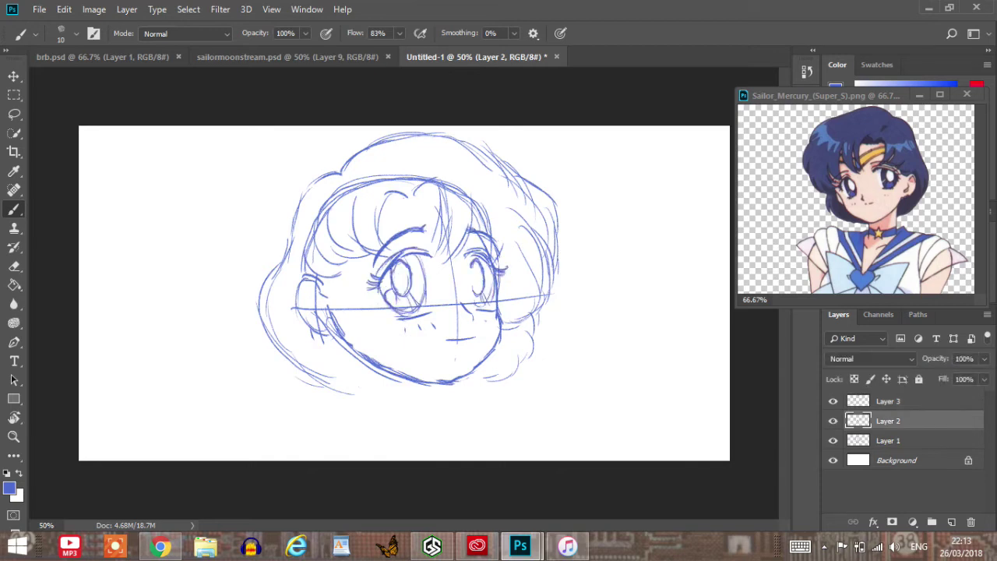
left_click_drag(356, 353, 353, 398)
left_click_drag(428, 382, 417, 424)
mouse_move(358, 362)
left_mouse_down()
mouse_move(356, 387)
mouse_move(403, 411)
left_mouse_up()
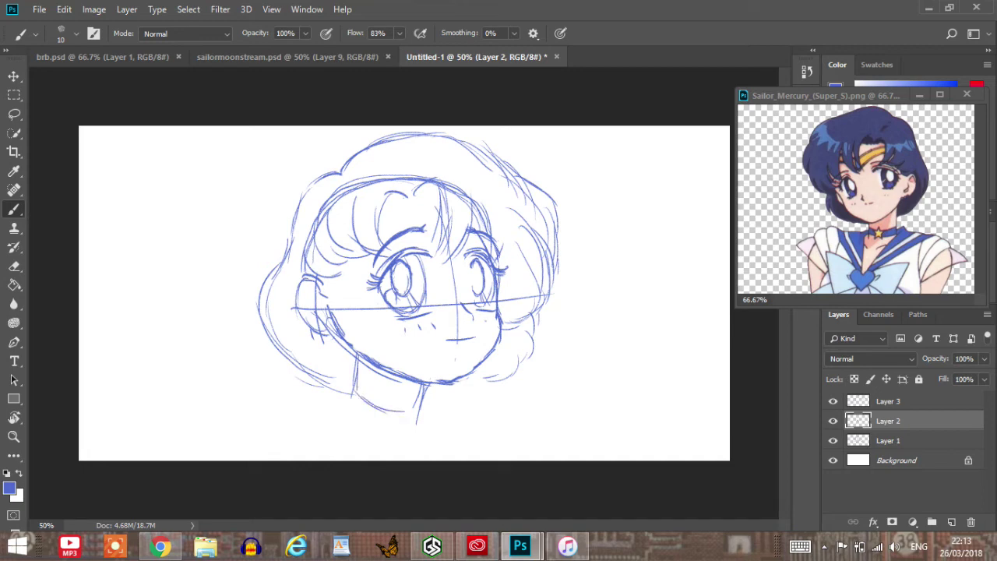
Draw the choker band around the neck with a five-pointed star at its front, redoing the first star strokes.
left_click_drag(356, 384, 420, 409)
mouse_move(378, 408)
left_mouse_down()
mouse_move(396, 411)
mouse_move(388, 416)
left_mouse_up()
left_click_drag(382, 426, 406, 419)
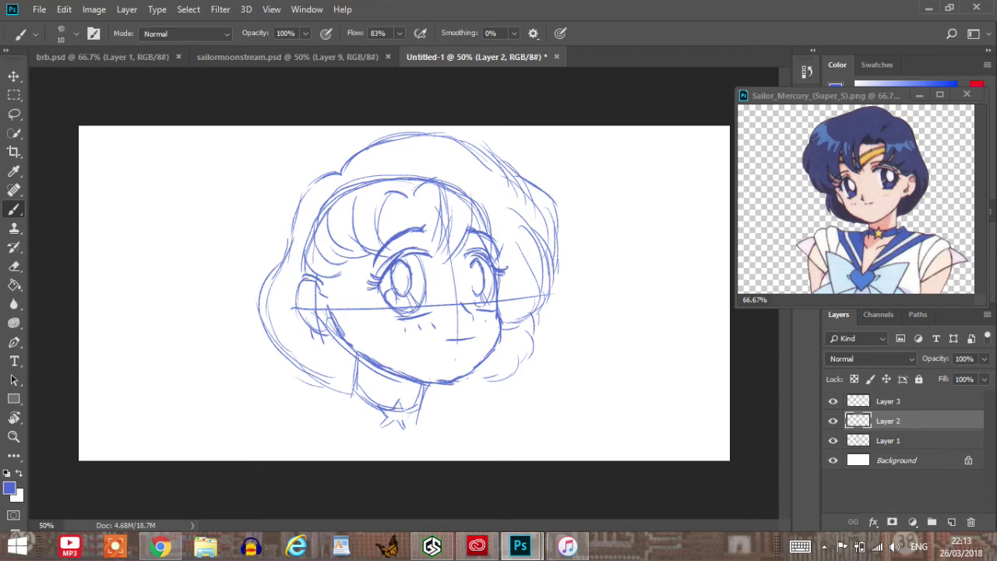
key("ctrl+alt+z")
key("ctrl+alt+z")
mouse_move(388, 416)
left_mouse_down()
mouse_move(381, 427)
mouse_move(396, 421)
mouse_move(406, 433)
mouse_move(405, 420)
mouse_move(406, 430)
left_mouse_up()
mouse_move(357, 387)
left_mouse_down()
mouse_move(346, 407)
mouse_move(382, 425)
mouse_move(422, 420)
left_mouse_up()
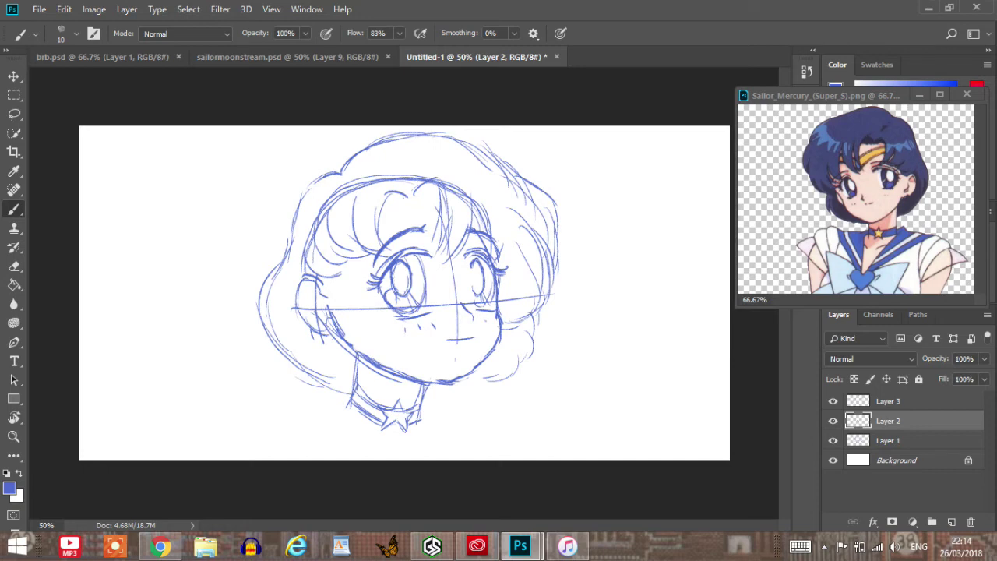
Check the framing of the sailormoonstream.psd drawing, and set the Sailor Mercury canvas height to 5.057 inches with the anchor at bottom centre.
left_click(288, 57)
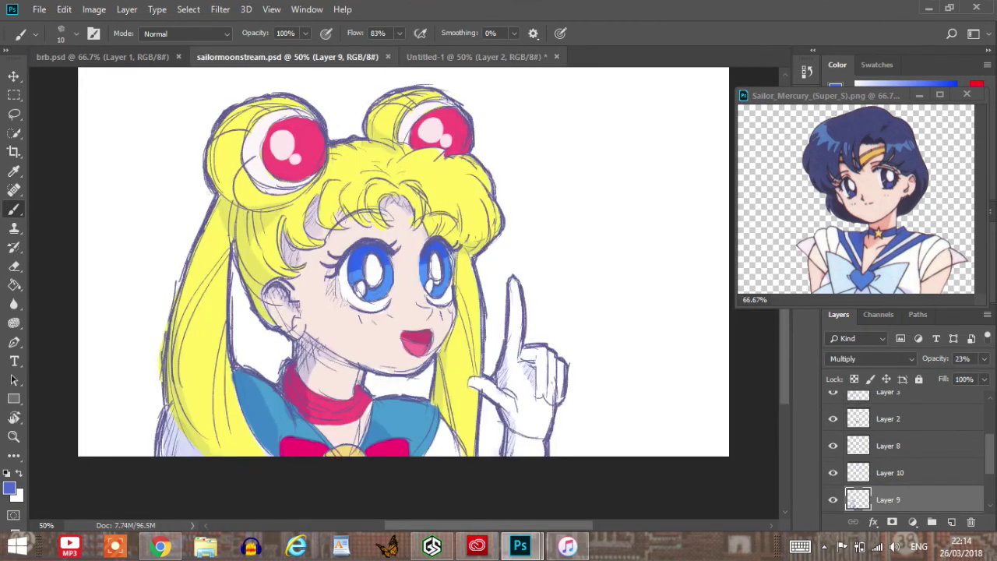
left_click(476, 57)
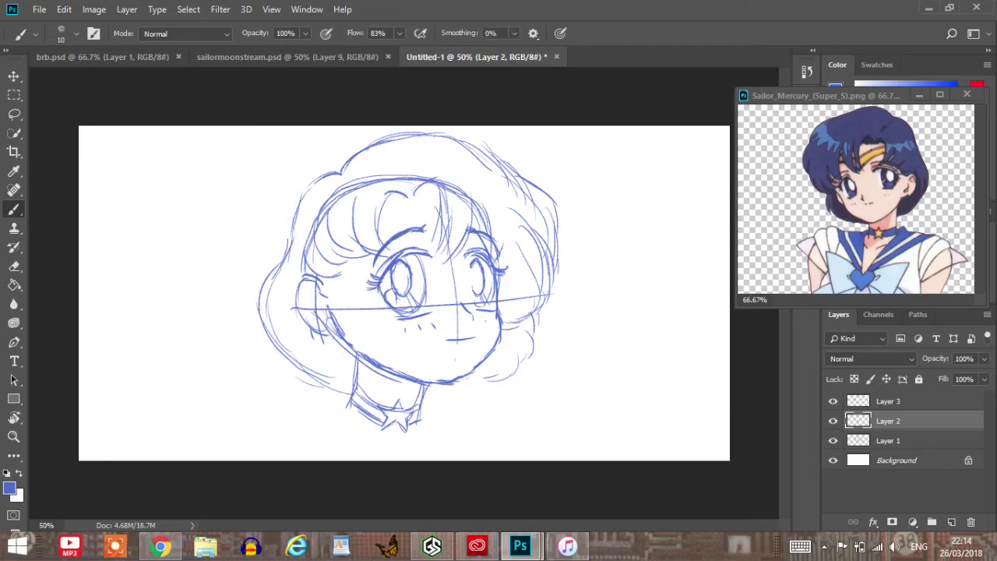
left_click(94, 9)
mouse_move(133, 148)
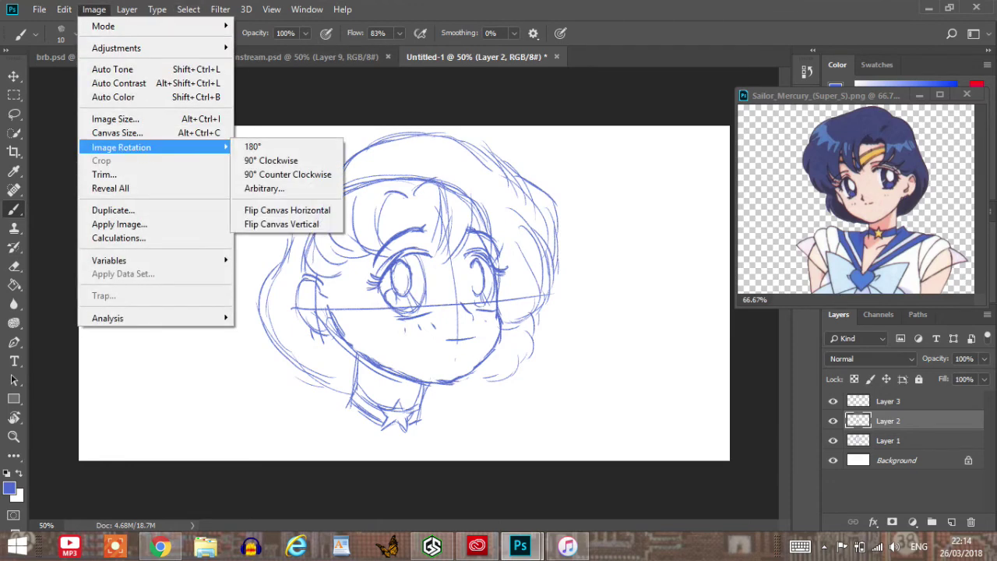
left_click(117, 133)
left_click(462, 216)
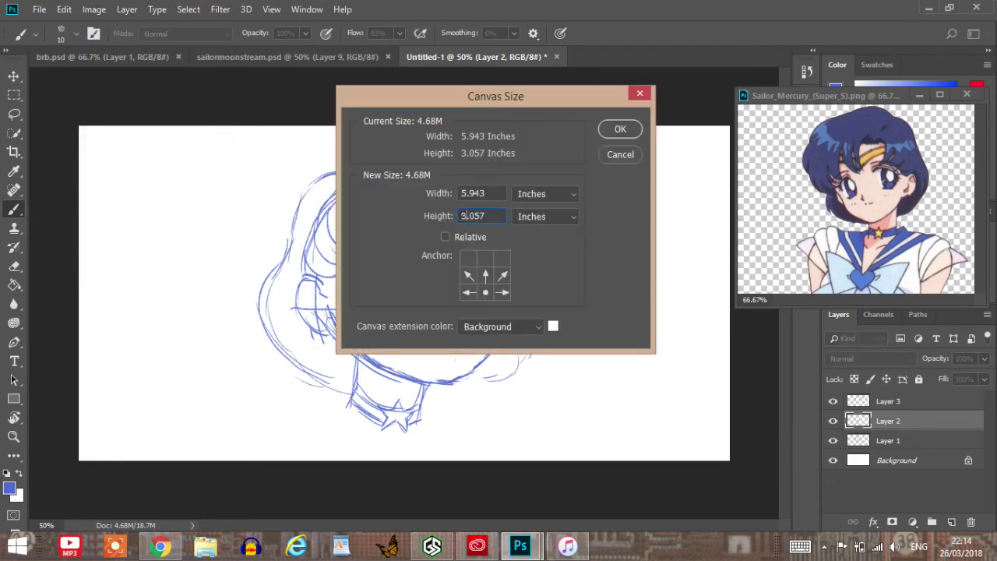
key("BackSpace")
type("5")
key("Return")
scroll(403, 293, "down", 5)
scroll(403, 293, "up", 2)
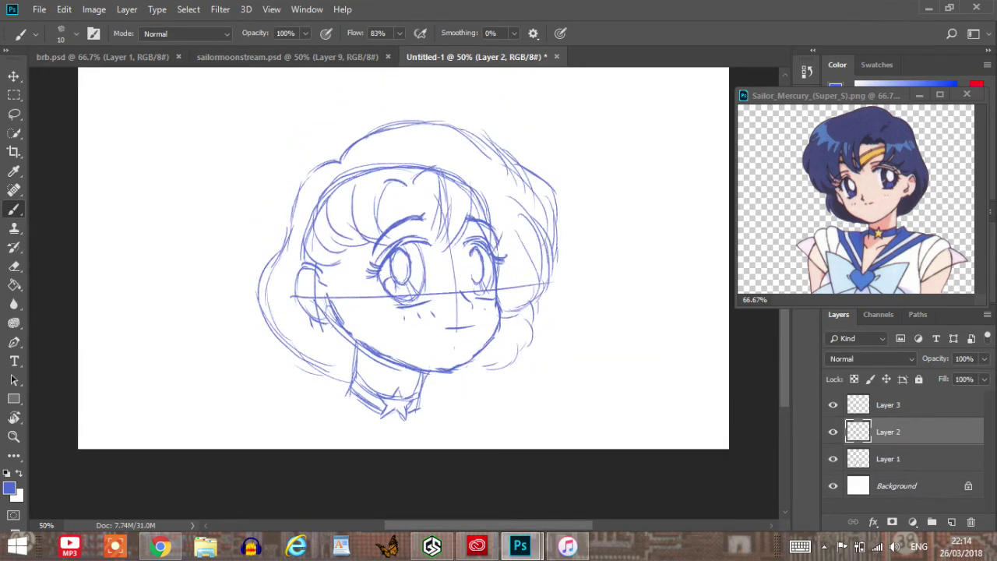
Sketch the collar edges beside the neck and the first slopes of both shoulders on Layer 2.
left_click(833, 432)
key("ctrl+comma")
key("ctrl+comma")
key("ctrl+comma")
mouse_move(354, 381)
left_mouse_down()
mouse_move(326, 389)
mouse_move(326, 400)
left_mouse_up()
left_click_drag(422, 393, 443, 413)
left_click_drag(327, 393, 297, 410)
left_click_drag(444, 409, 482, 428)
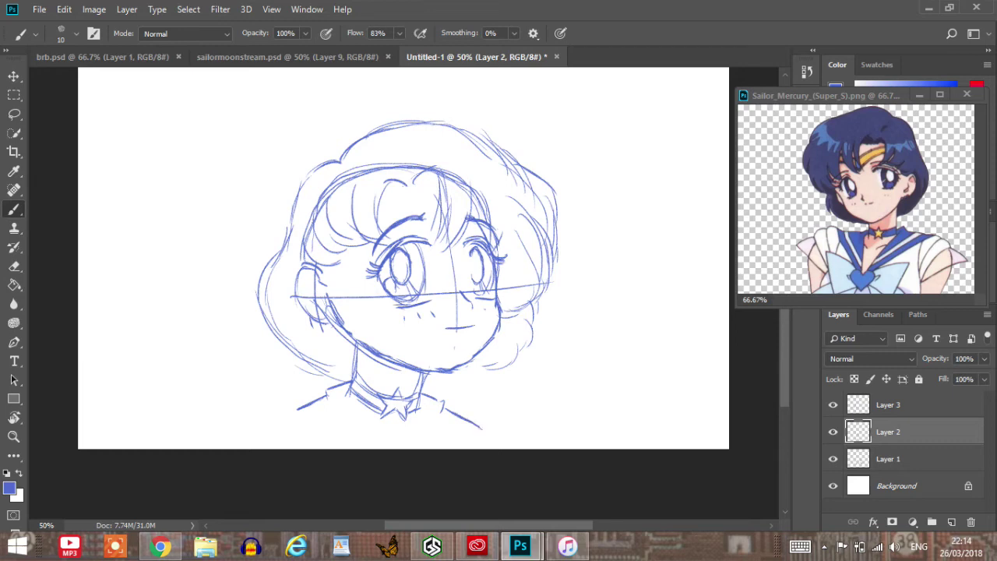
Draw the V-shaped neckline of the sailor collar and extend both shoulders down to the sleeve edges.
left_click_drag(348, 388, 343, 441)
left_click_drag(354, 401, 363, 450)
left_click_drag(423, 414, 412, 448)
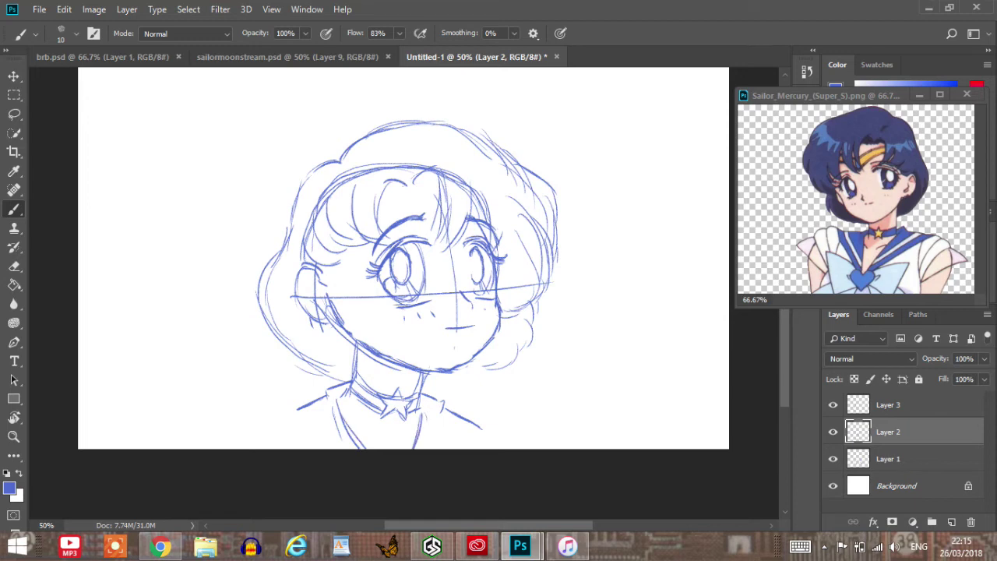
mouse_move(445, 410)
left_mouse_down()
mouse_move(476, 434)
mouse_move(503, 432)
left_mouse_up()
mouse_move(298, 408)
left_mouse_down()
mouse_move(262, 419)
mouse_move(258, 436)
mouse_move(258, 426)
mouse_move(234, 450)
left_mouse_up()
left_click_drag(503, 435, 529, 448)
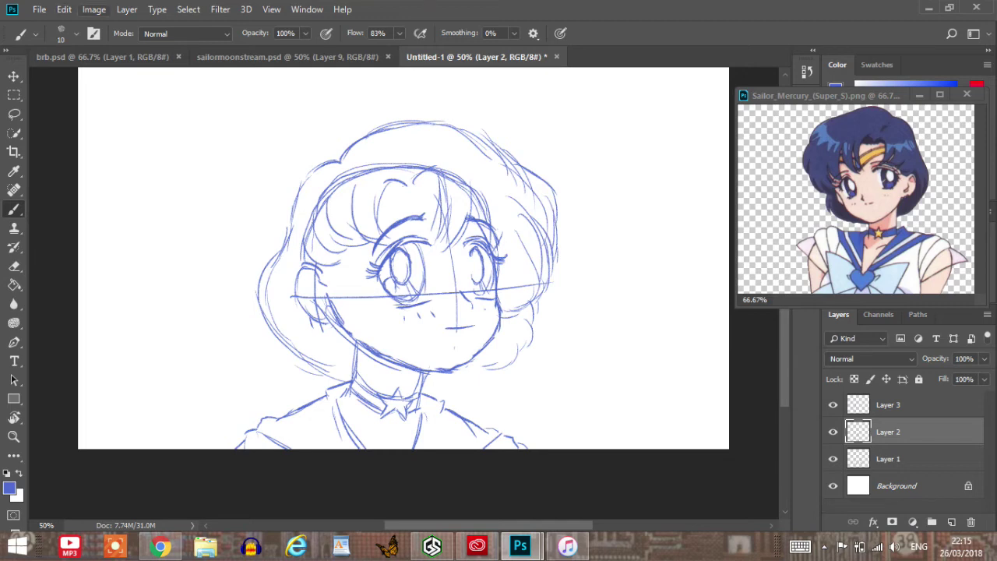
Mirror the canvas horizontally to check the neck and shoulders, and restore its orientation.
left_click(93, 9)
mouse_move(156, 147)
left_click(286, 210)
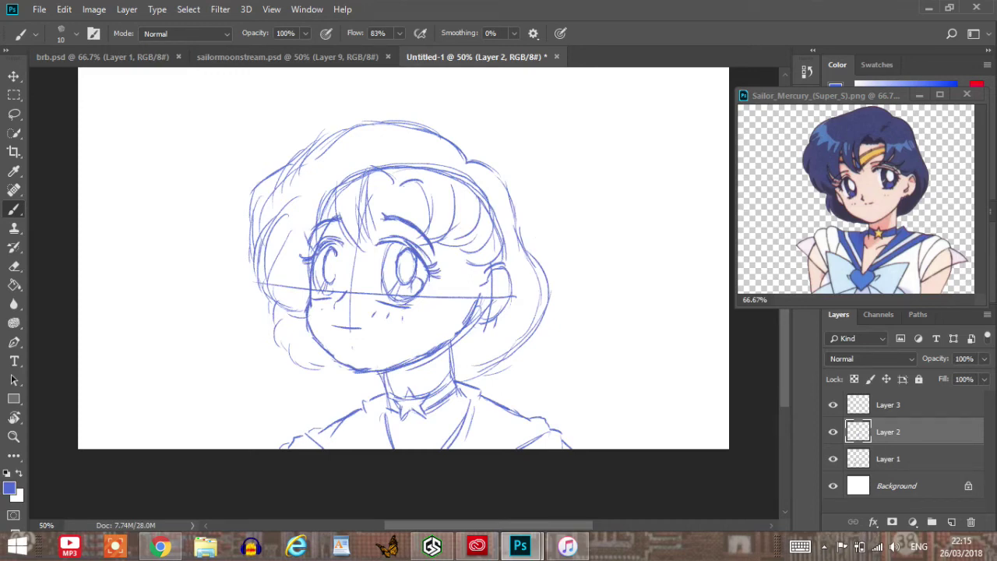
key("ctrl+z")
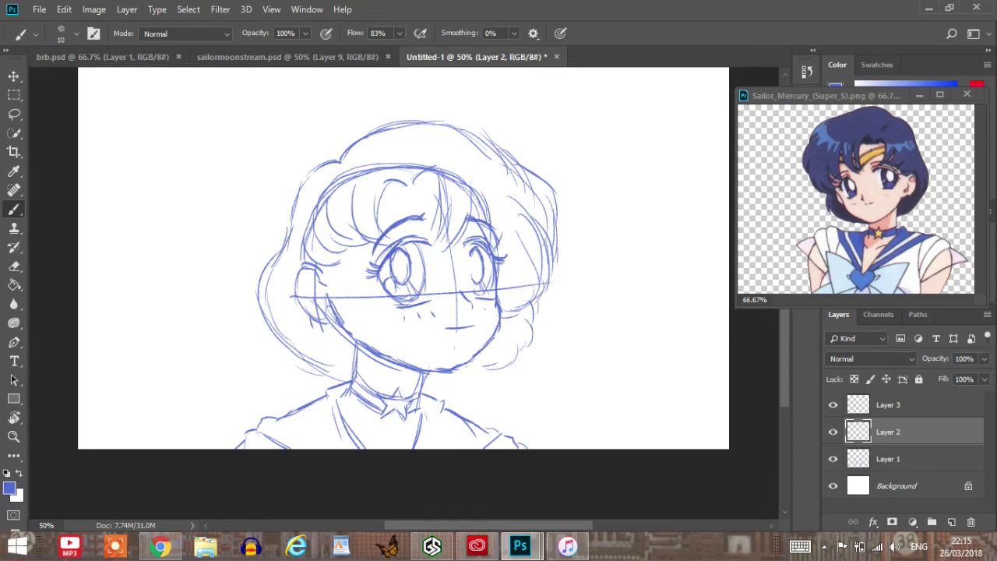
Redraw the hair outline on Layer 3 higher and fuller, from above the near ear over the crown to the far side.
left_click(889, 406)
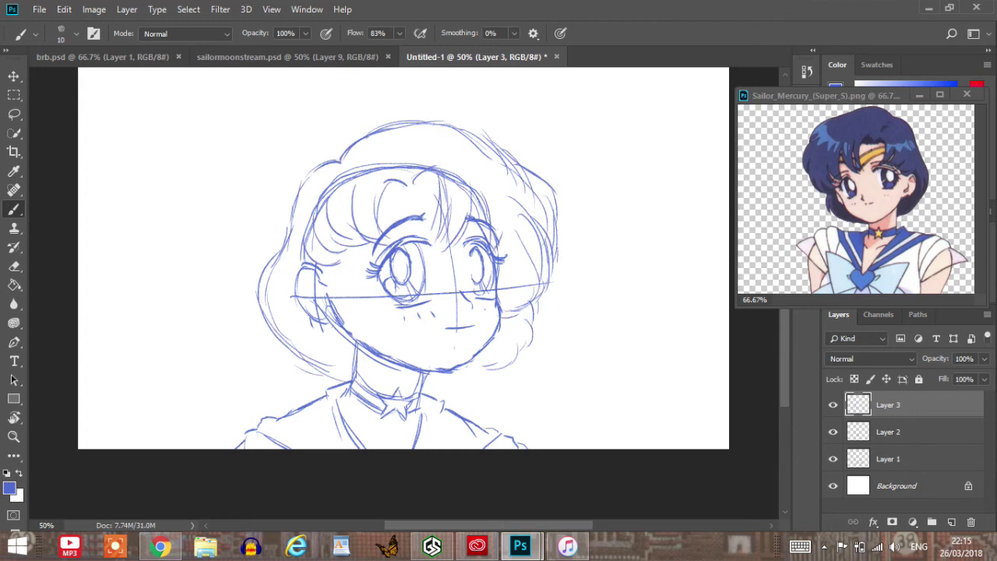
mouse_move(287, 236)
left_mouse_down()
mouse_move(311, 152)
mouse_move(341, 161)
mouse_move(371, 114)
mouse_move(483, 107)
left_mouse_up()
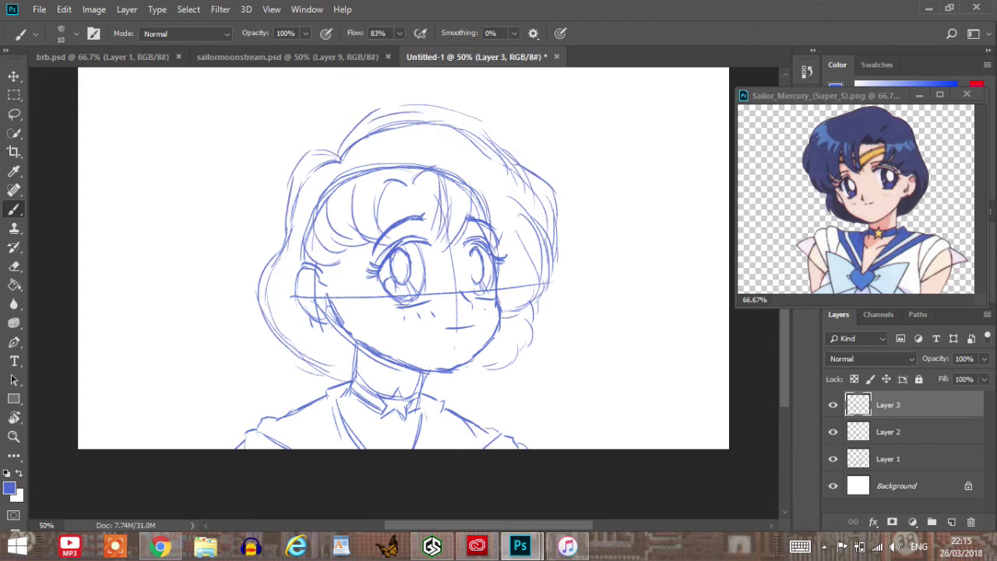
mouse_move(421, 125)
left_mouse_down()
mouse_move(464, 103)
mouse_move(482, 138)
mouse_move(519, 150)
left_mouse_up()
mouse_move(509, 136)
left_mouse_down()
mouse_move(548, 183)
mouse_move(437, 104)
mouse_move(353, 134)
mouse_move(340, 159)
mouse_move(279, 184)
mouse_move(285, 257)
left_mouse_up()
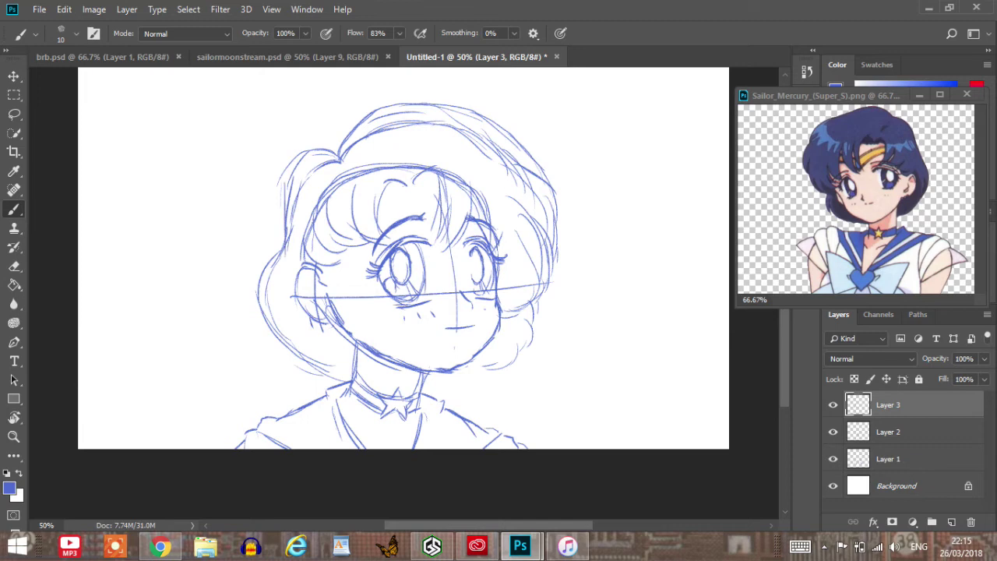
Erase the surplus inner lines of the hair outline on Layer 3 and redraw the dip between the side lock and the crown.
key("e")
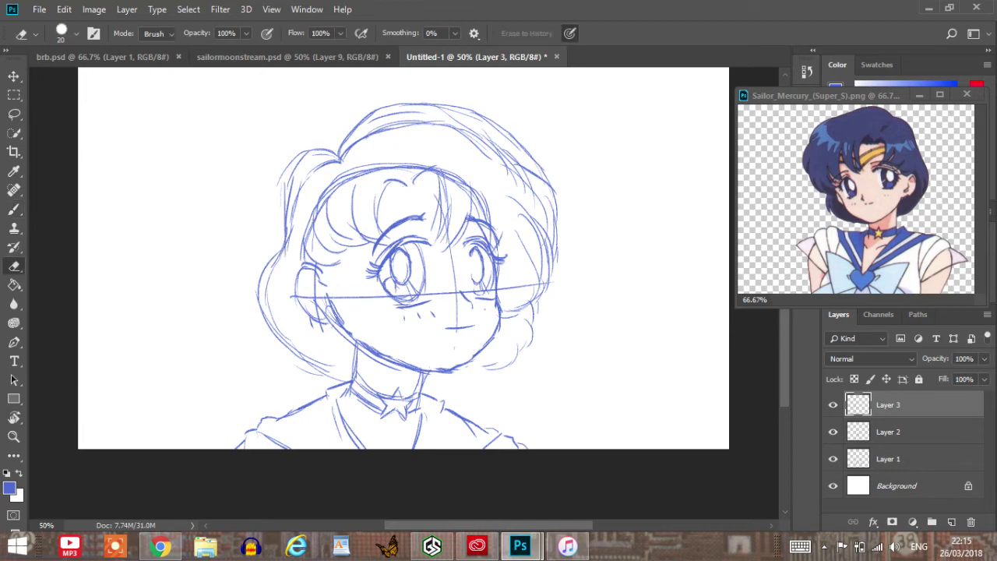
mouse_move(331, 163)
left_mouse_down()
mouse_move(302, 186)
mouse_move(289, 239)
left_mouse_up()
mouse_move(367, 138)
left_mouse_down()
mouse_move(396, 124)
mouse_move(350, 149)
left_mouse_up()
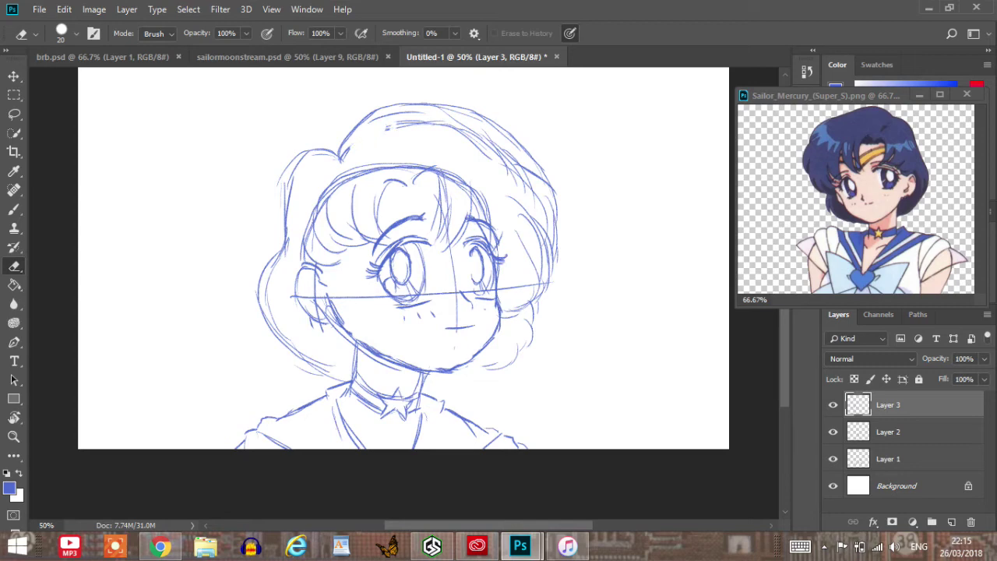
left_click_drag(400, 113, 424, 113)
mouse_move(446, 124)
left_mouse_down()
mouse_move(392, 127)
mouse_move(412, 122)
left_mouse_up()
left_click_drag(449, 127, 480, 140)
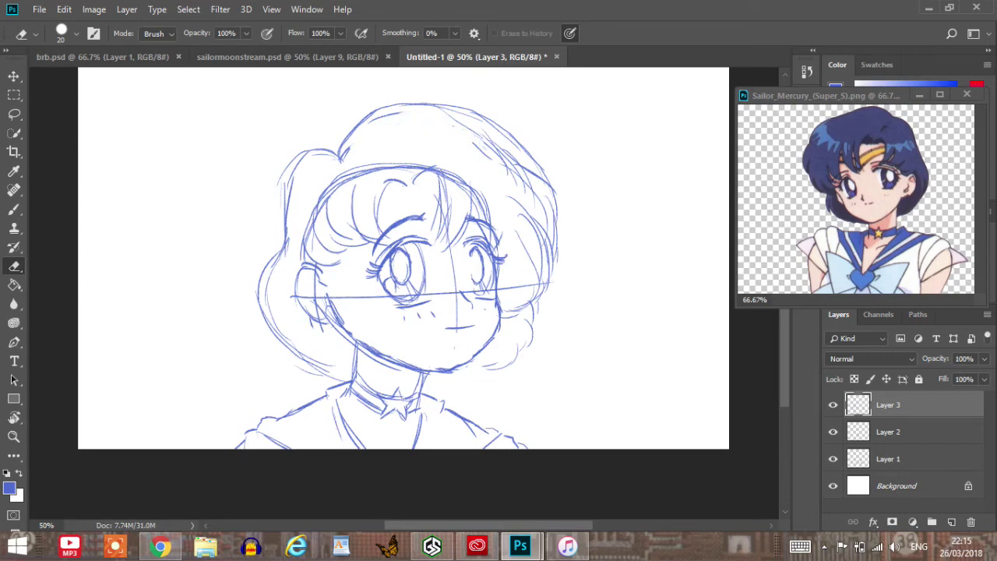
mouse_move(347, 140)
left_mouse_down()
mouse_move(339, 161)
mouse_move(324, 151)
left_mouse_up()
key("b")
left_click_drag(305, 154, 355, 127)
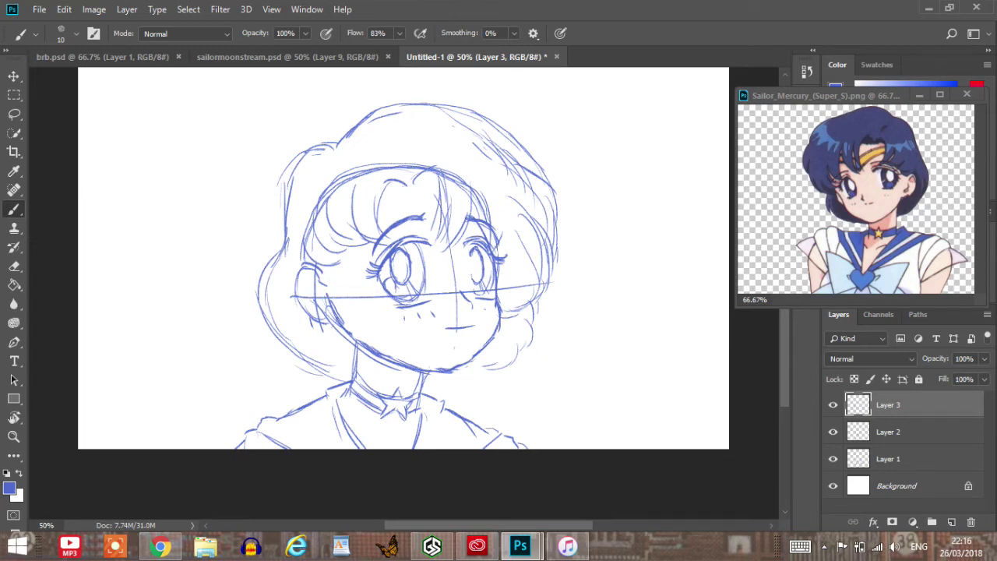
Erase the original head circle on Layer 1 where it runs through the fringe, from the near ear over to the far temple.
left_click(889, 458)
left_click(833, 459)
key("ctrl+comma")
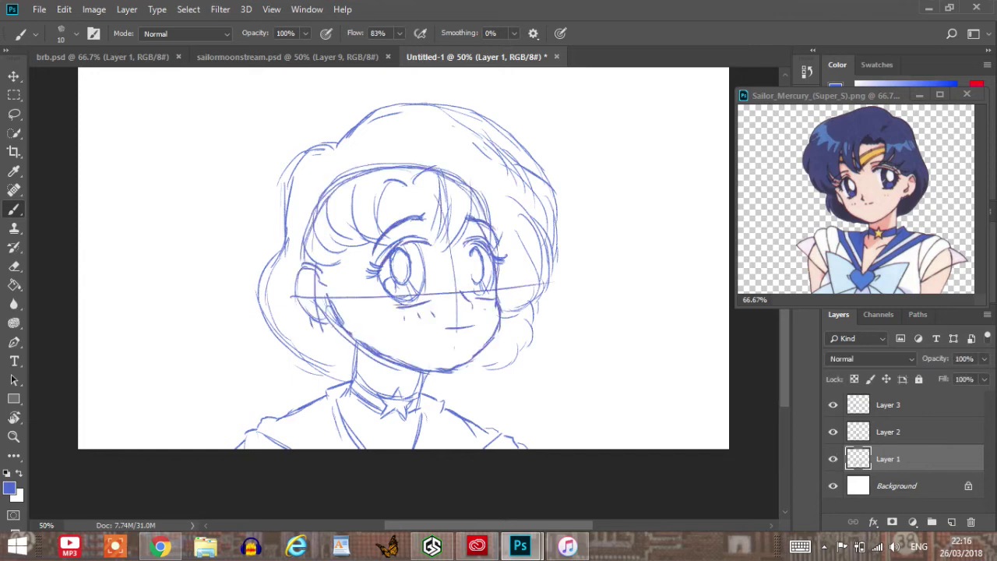
key("e")
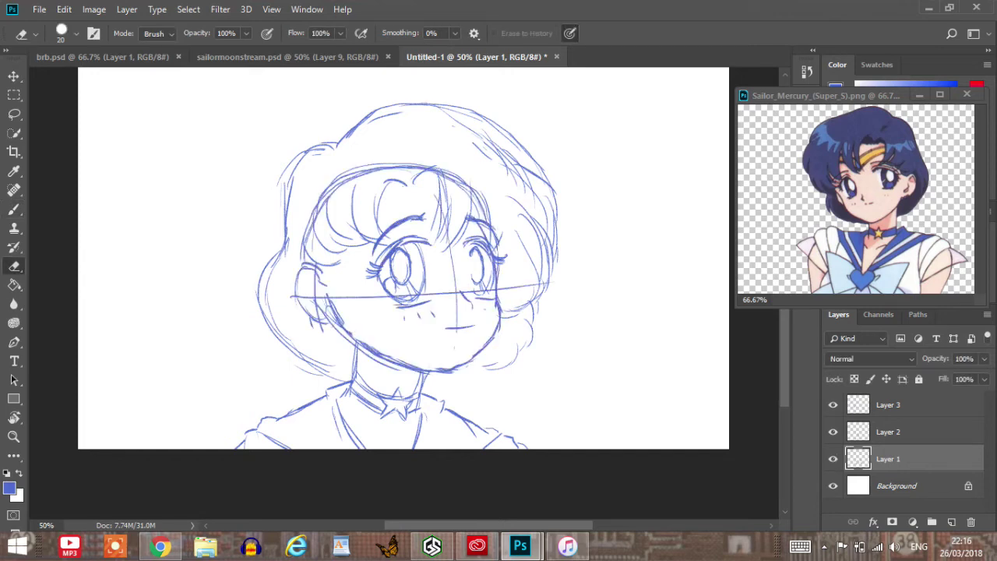
mouse_move(320, 248)
left_mouse_down()
mouse_move(308, 222)
mouse_move(360, 167)
mouse_move(422, 166)
left_mouse_up()
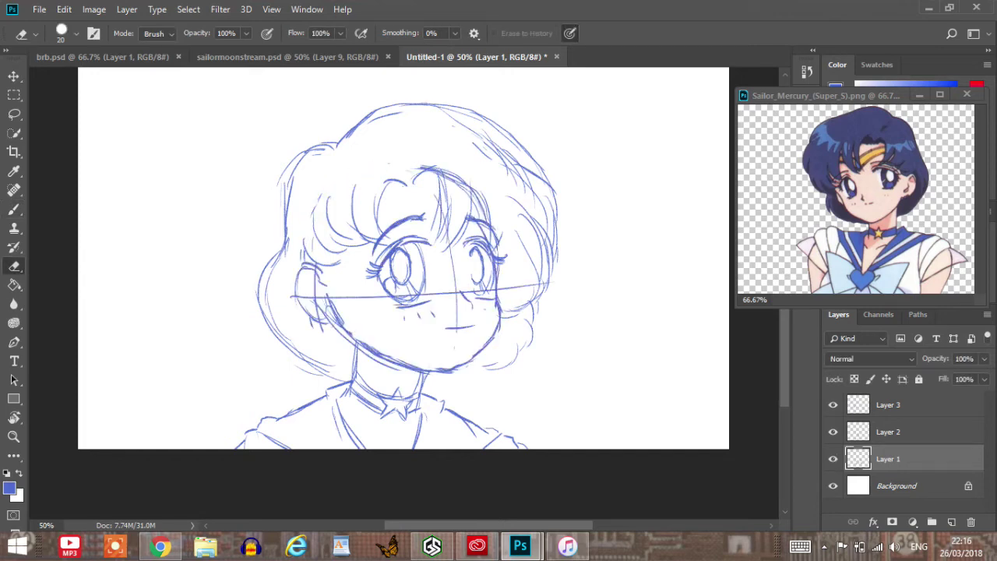
left_click_drag(301, 251, 304, 257)
left_click_drag(318, 193, 319, 206)
mouse_move(419, 166)
left_mouse_down()
mouse_move(470, 187)
mouse_move(491, 229)
left_mouse_up()
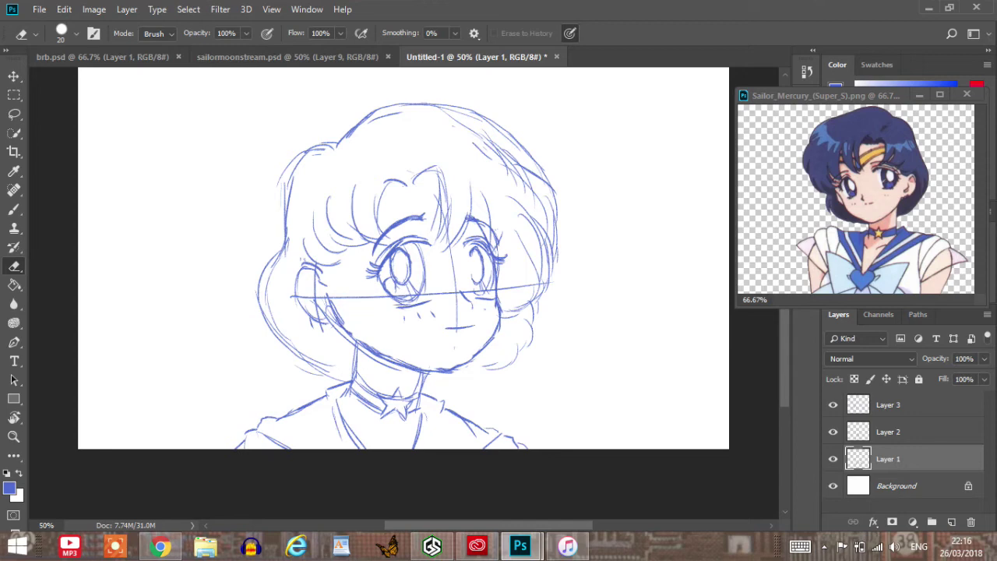
Mirror the canvas horizontally to check the new hair shape, and restore its orientation.
left_click(94, 9)
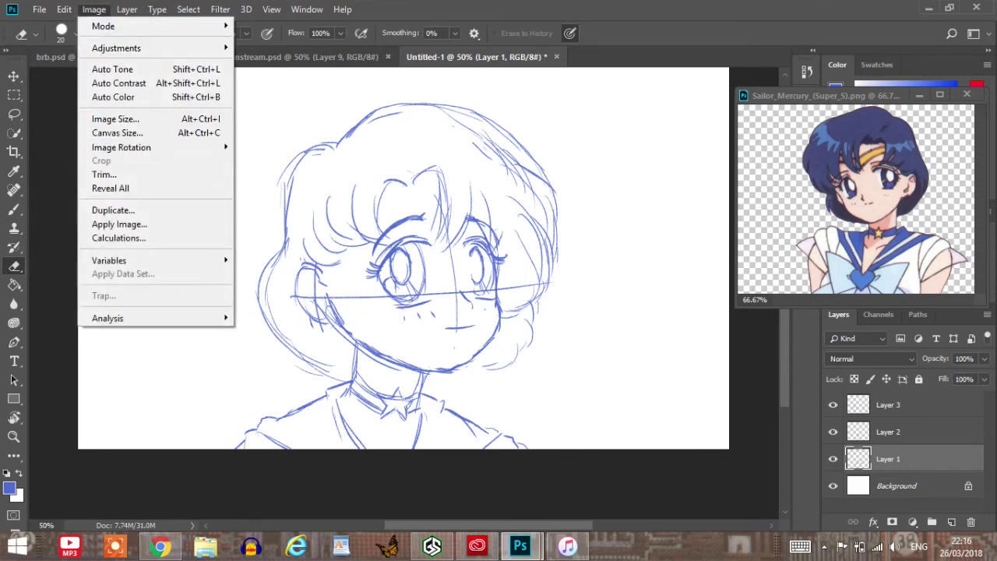
mouse_move(121, 147)
left_click(287, 210)
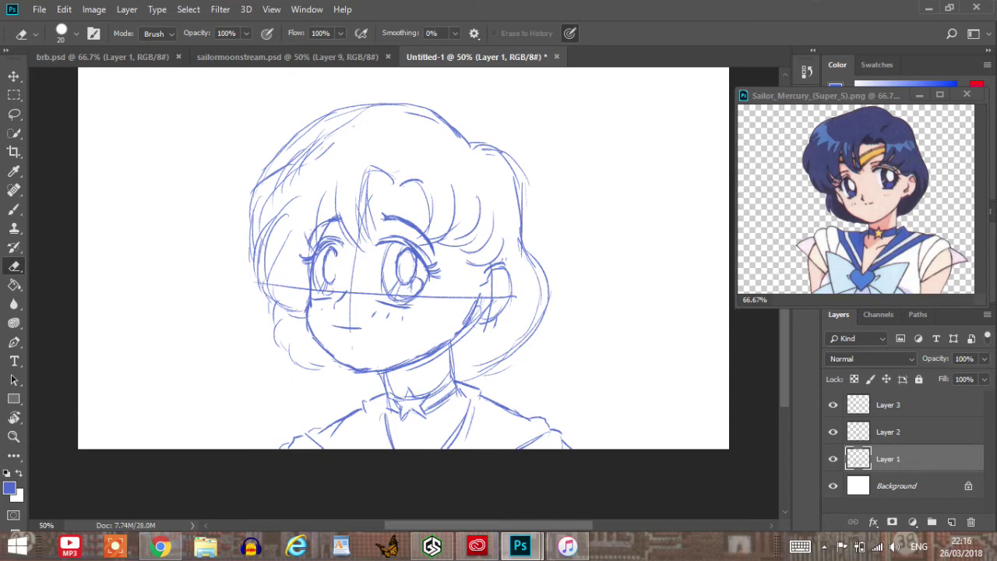
key("ctrl+z")
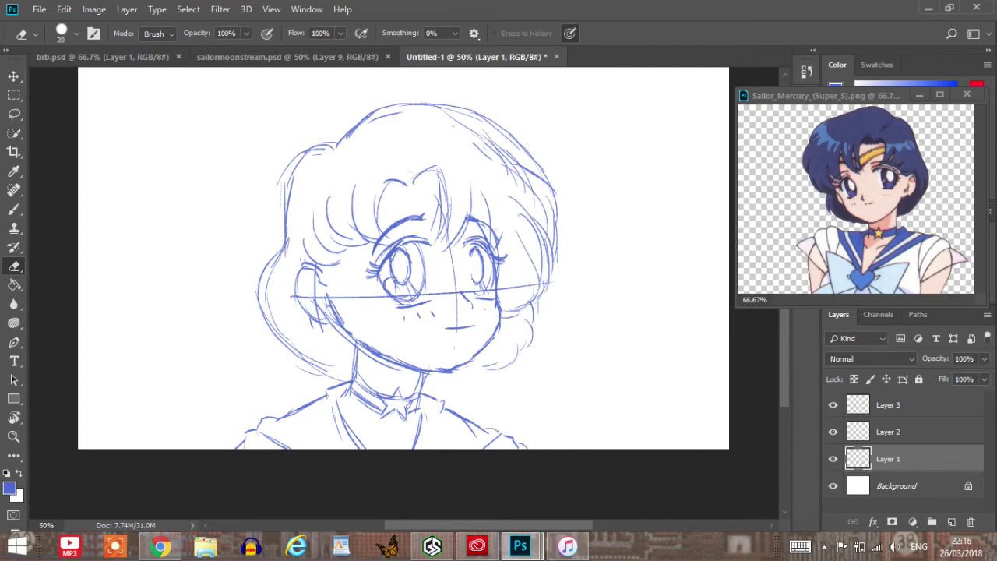
Lower the opacity of the rough hair sketch on Layer 3 and add a new layer above it.
left_click(888, 405)
left_click(833, 405)
left_click(833, 406)
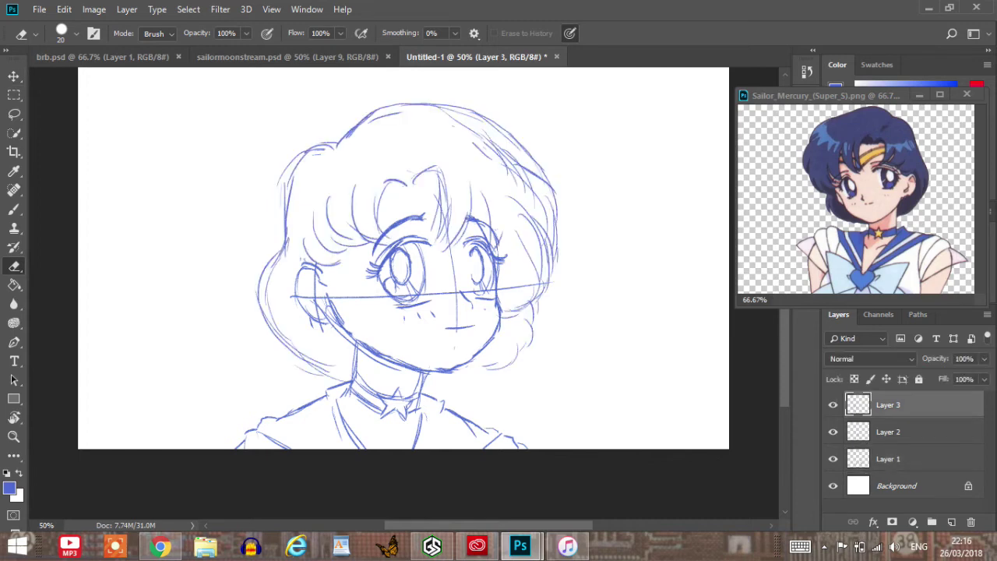
left_click(984, 358)
left_click_drag(986, 377, 940, 377)
key("ctrl+alt+shift+n")
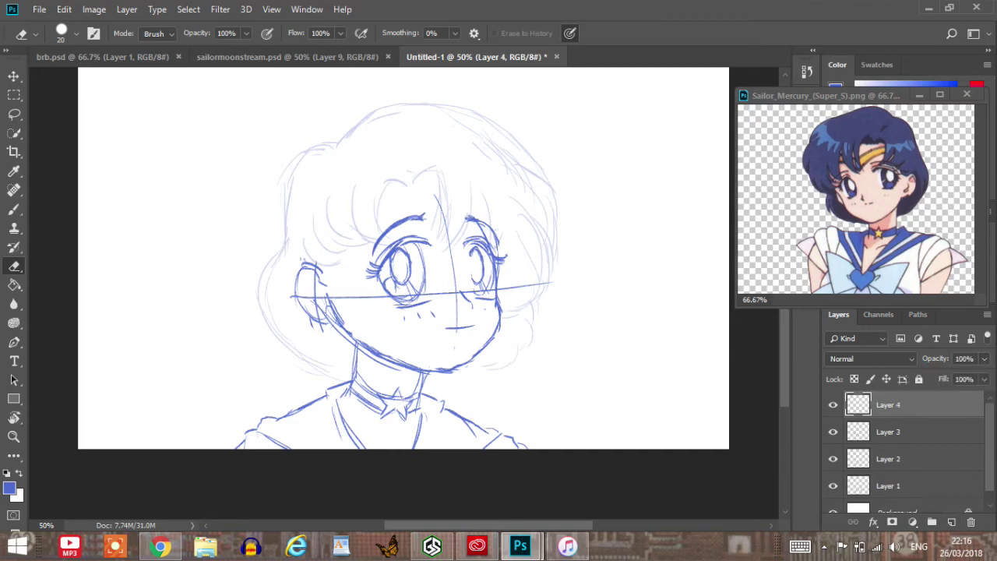
Trace a cleaner hair outline on Layer 4, covering the near-side bob, the side lock and the crown.
key("b")
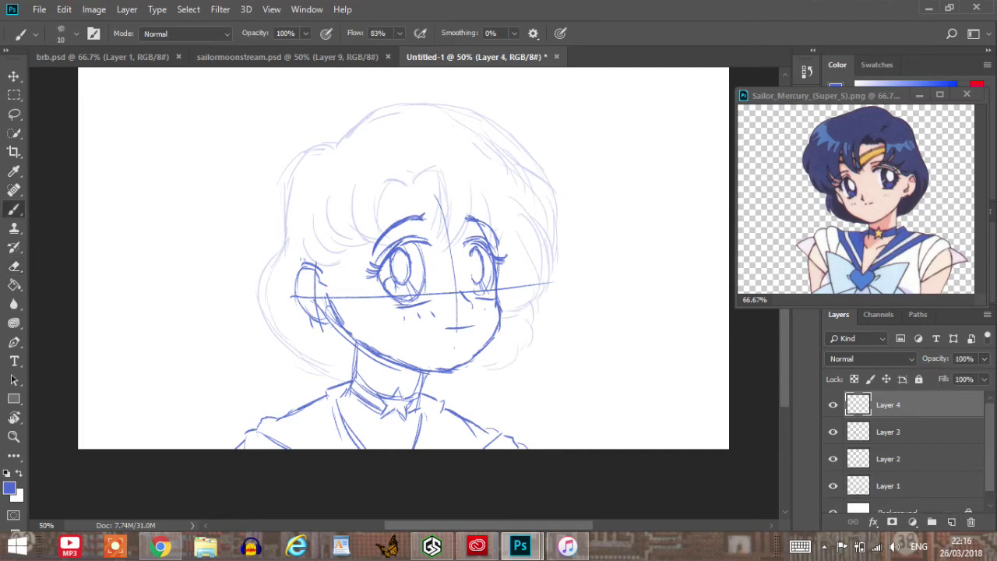
mouse_move(287, 244)
left_mouse_down()
mouse_move(310, 360)
mouse_move(342, 377)
left_mouse_up()
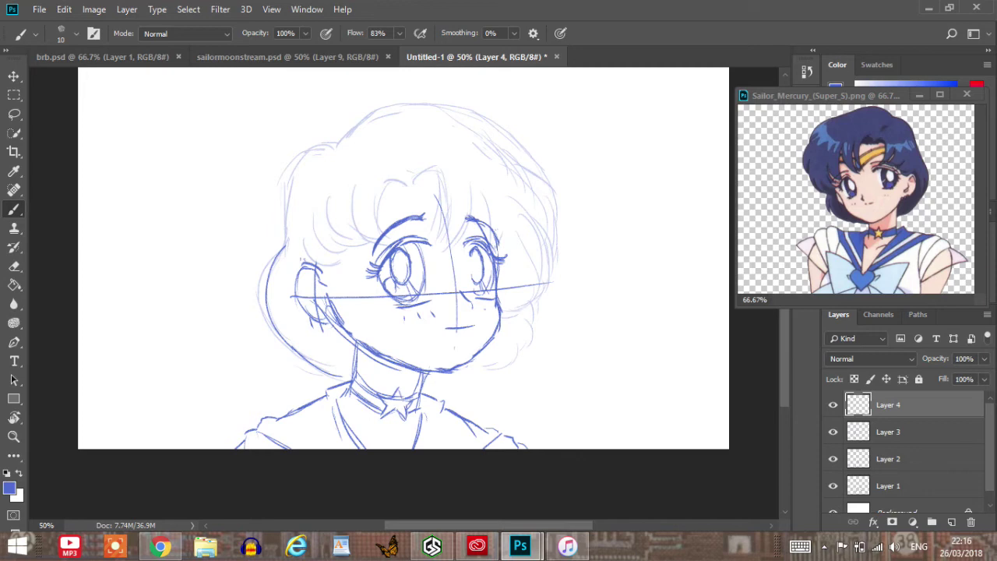
mouse_move(278, 253)
left_mouse_down()
mouse_move(308, 145)
mouse_move(335, 142)
left_mouse_up()
mouse_move(336, 144)
left_mouse_down()
mouse_move(356, 168)
mouse_move(416, 101)
mouse_move(502, 124)
left_mouse_up()
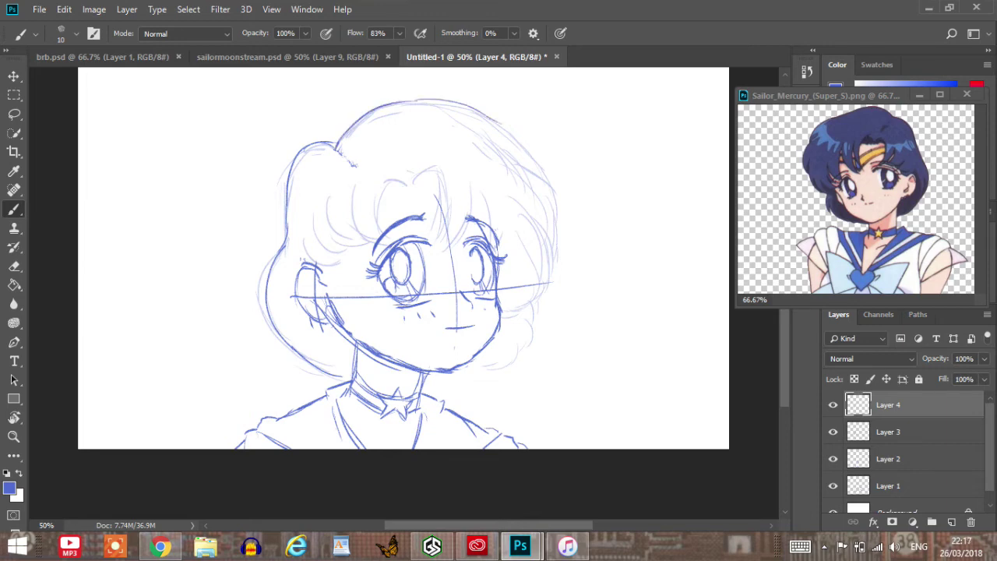
left_click_drag(413, 101, 501, 125)
key("ctrl+z")
Trace the far side of the hair on Layer 4 from the crown to the cheek, with the curl beneath it beside the jaw.
left_click_drag(497, 121, 551, 187)
left_click_drag(520, 145, 554, 224)
mouse_move(533, 182)
left_mouse_down()
mouse_move(562, 240)
mouse_move(554, 272)
left_mouse_up()
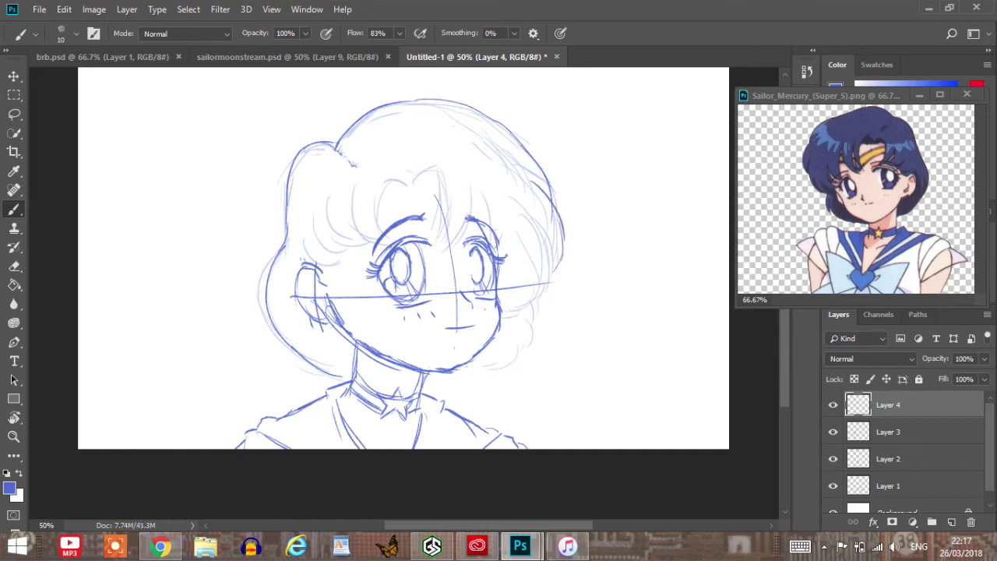
mouse_move(551, 225)
left_mouse_down()
mouse_move(547, 285)
mouse_move(495, 322)
left_mouse_up()
mouse_move(535, 302)
left_mouse_down()
mouse_move(522, 356)
mouse_move(469, 371)
left_mouse_up()
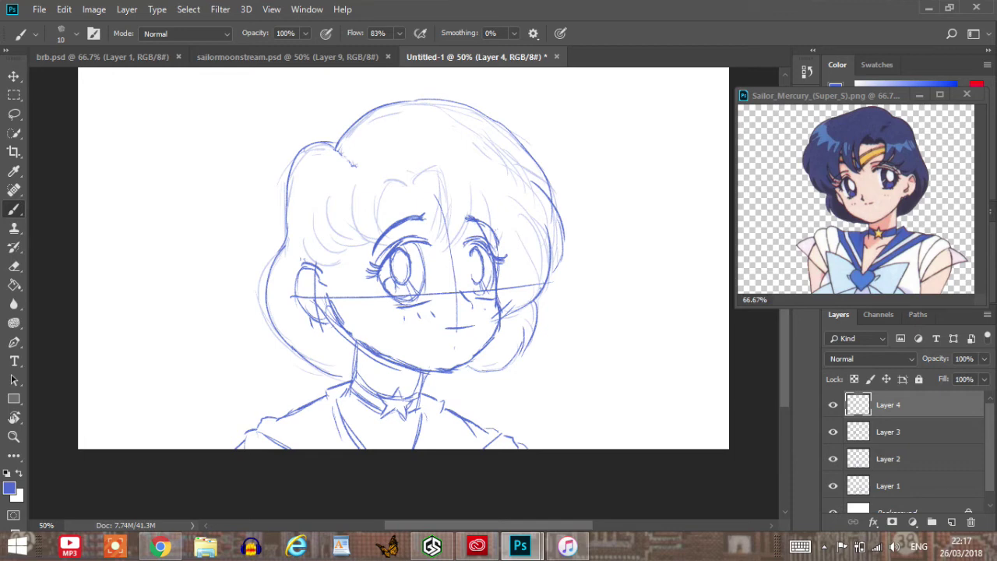
Redraw the pointed central fringe strands over the forehead and the strand above the far eye on Layer 4.
mouse_move(414, 182)
left_mouse_down()
mouse_move(439, 170)
mouse_move(434, 233)
left_mouse_up()
mouse_move(448, 188)
left_mouse_down()
mouse_move(437, 249)
mouse_move(471, 214)
mouse_move(470, 229)
left_mouse_up()
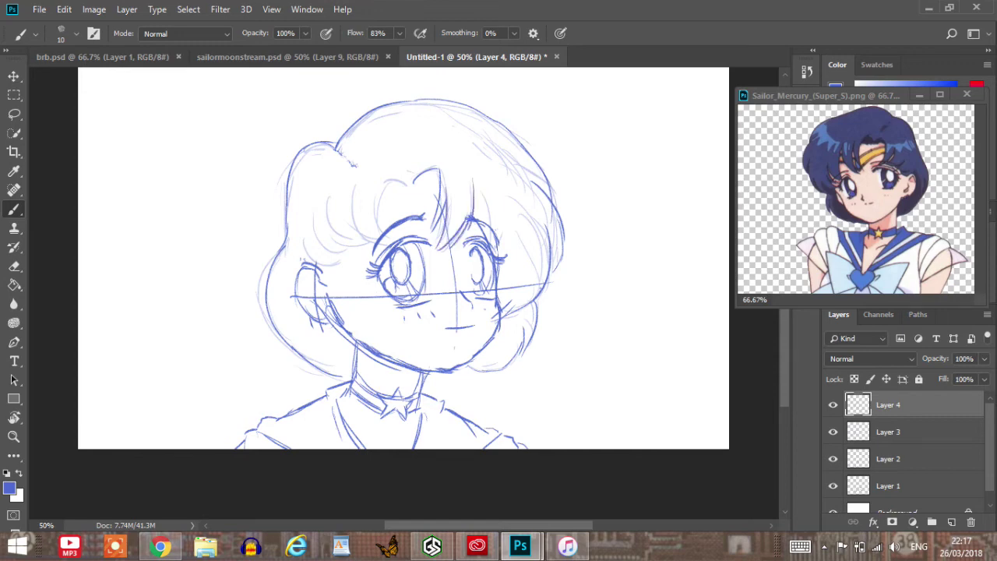
left_click_drag(478, 188, 494, 248)
key("ctrl+z")
left_click_drag(474, 190, 494, 248)
mouse_move(385, 180)
left_mouse_down()
mouse_move(406, 190)
mouse_move(385, 245)
left_mouse_up()
left_click_drag(365, 183, 386, 248)
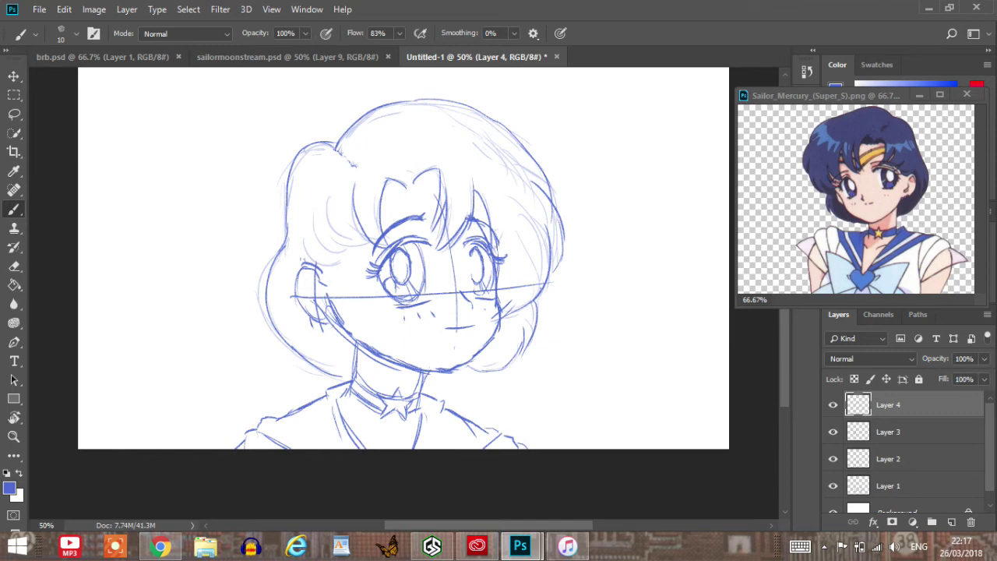
Draw the curved fringe strands sweeping from the near eyebrow towards the near ear on Layer 4.
left_click_drag(351, 191, 372, 244)
left_click_drag(331, 195, 373, 253)
left_click_drag(324, 196, 343, 257)
mouse_move(343, 218)
left_mouse_down()
mouse_move(296, 268)
mouse_move(338, 260)
left_mouse_up()
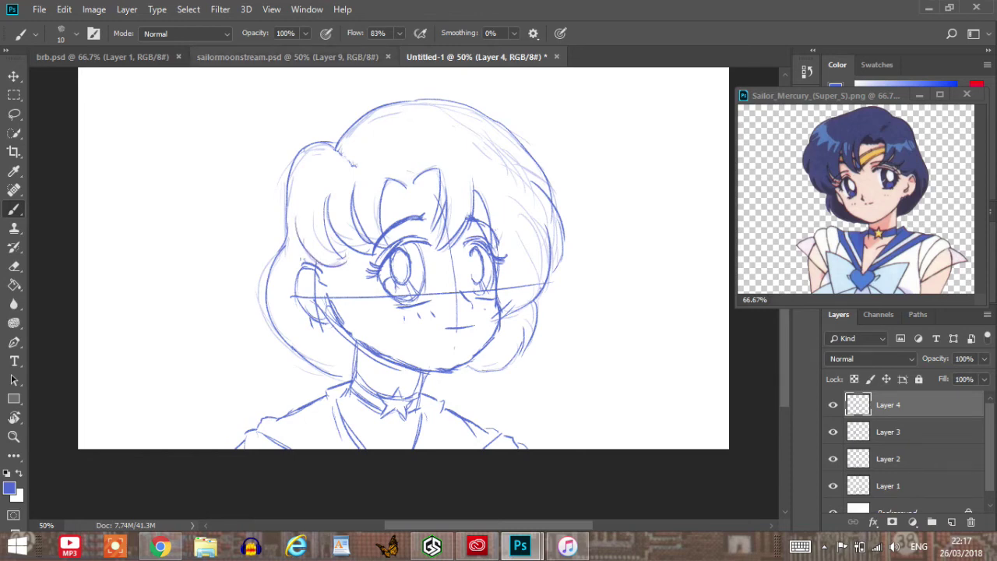
Mirror the canvas horizontally to check the traced hair and fringe, and restore its orientation.
left_click(93, 10)
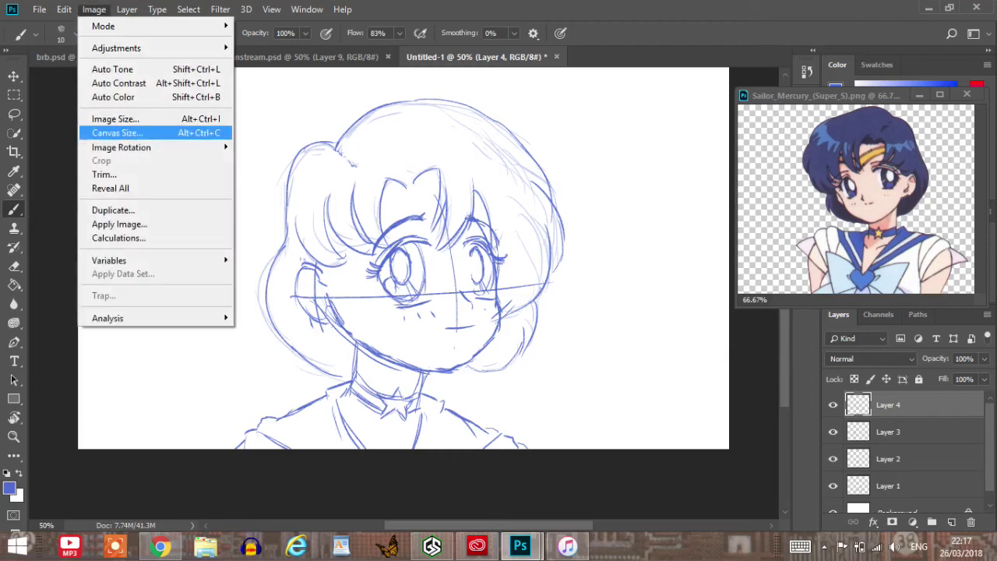
mouse_move(120, 148)
left_click(278, 214)
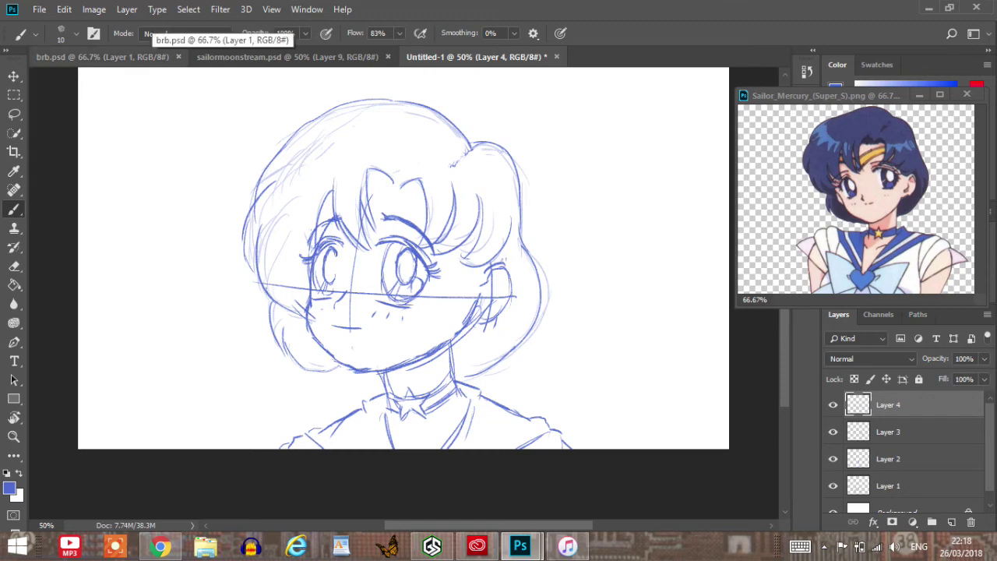
key("ctrl+z")
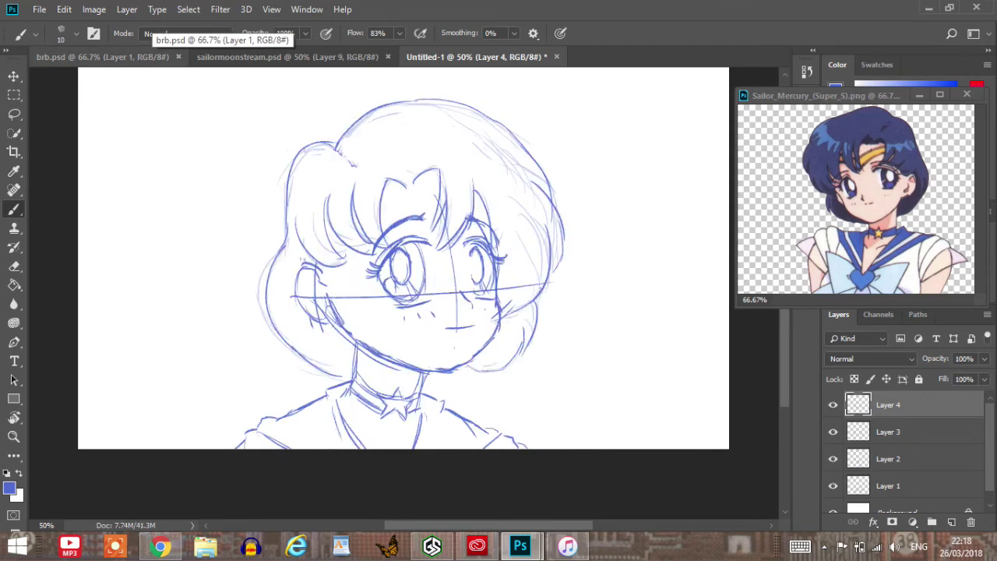
Strengthen the lower edge of the far eye's iris on Layer 2, toggling the layer's visibility to check the face lines.
left_click(889, 459)
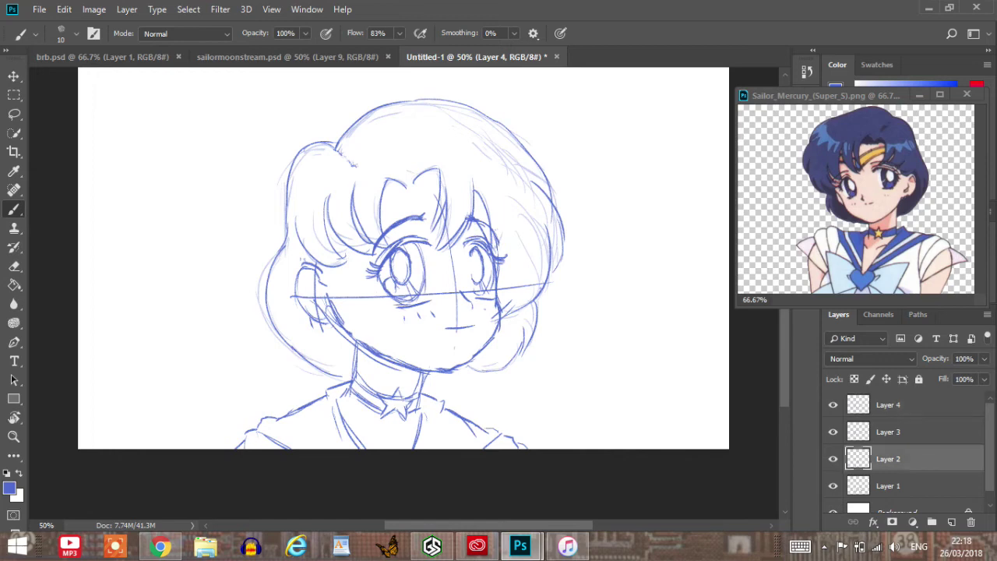
left_click(833, 459)
left_click(833, 459)
left_click_drag(470, 274, 477, 286)
left_click(833, 459)
left_click(833, 459)
Reinforce the far contour of the face on Layer 1, from beside the far eye down to the cheek.
left_click(896, 487)
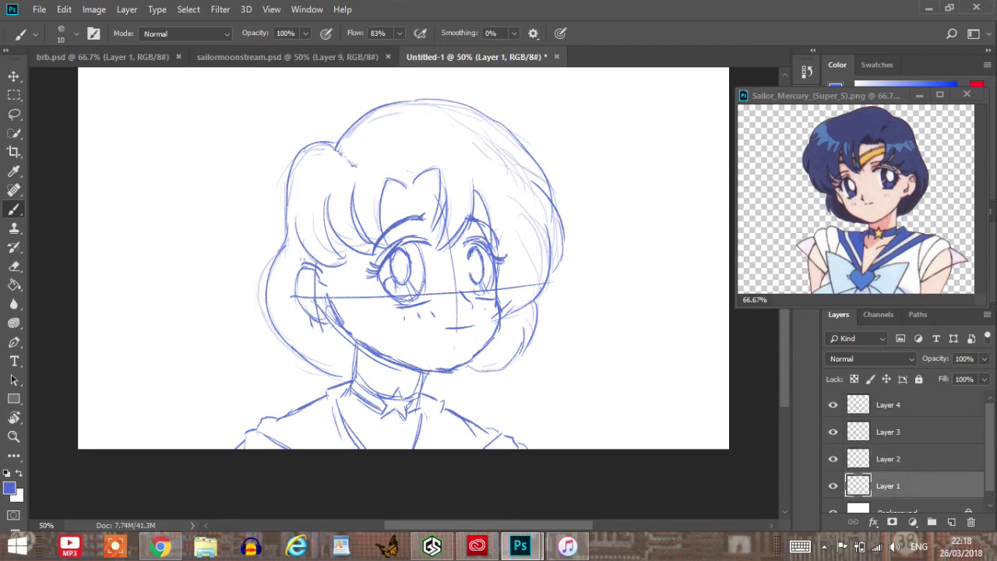
mouse_move(498, 286)
left_mouse_down()
mouse_move(504, 325)
mouse_move(500, 299)
left_mouse_up()
left_click_drag(494, 244, 493, 256)
left_click_drag(501, 319, 494, 335)
key("e")
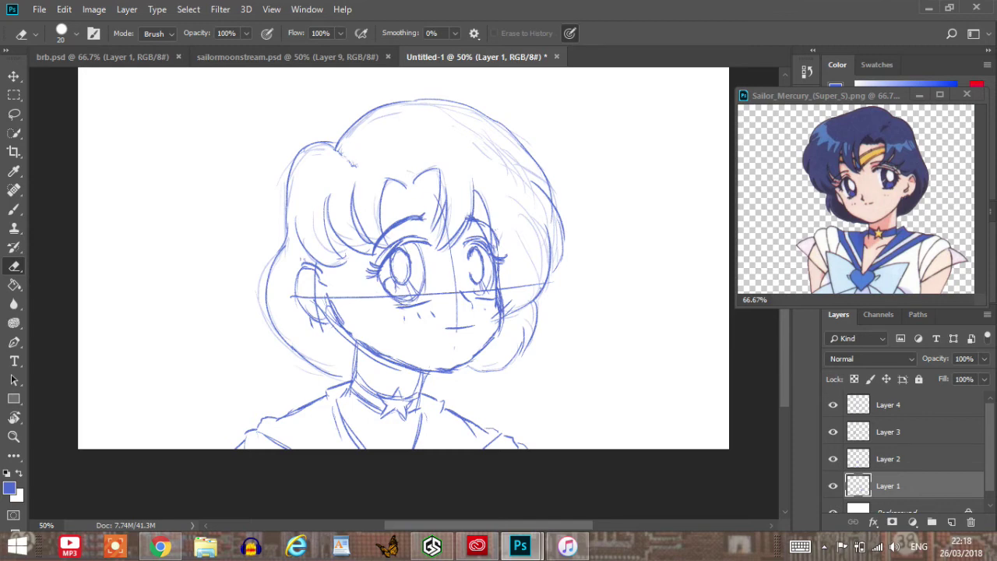
key("b")
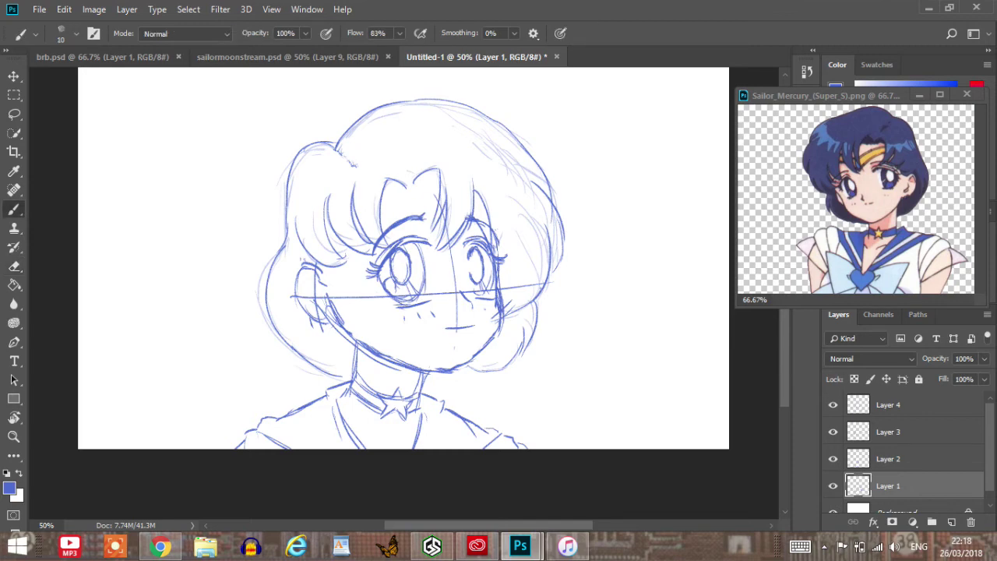
Add the hairline between the central fringe strands, small strokes beside the far eye and cheek, and a hair line above the near ear.
mouse_move(403, 190)
left_mouse_down()
mouse_move(383, 187)
mouse_move(421, 183)
left_mouse_up()
left_click_drag(507, 266, 501, 286)
mouse_move(510, 251)
left_mouse_down()
mouse_move(498, 283)
mouse_move(498, 255)
left_mouse_up()
left_click_drag(512, 309, 487, 320)
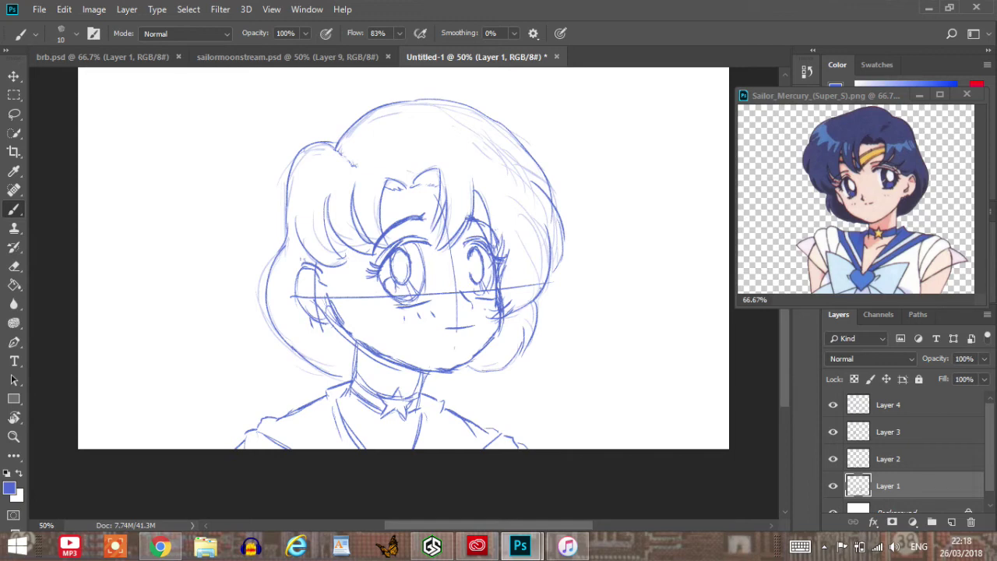
mouse_move(312, 262)
left_mouse_down()
mouse_move(333, 268)
mouse_move(335, 255)
left_mouse_up()
Erase the vertical face guideline and the stretch of the horizontal guideline between the eyes on Layer 1.
key("e")
left_click_drag(457, 309, 457, 321)
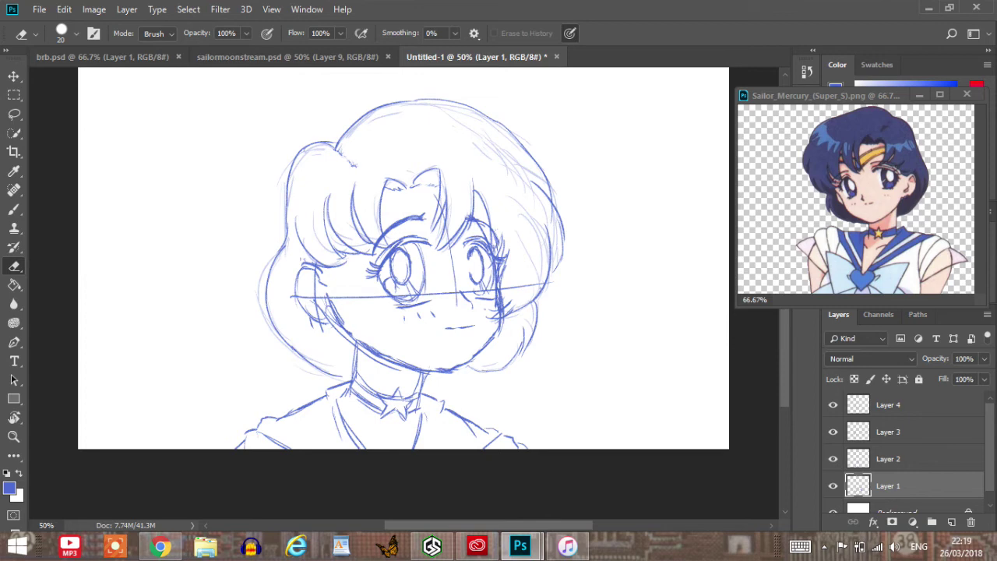
left_click_drag(456, 284, 446, 226)
left_click_drag(434, 294, 448, 293)
Check Layers 3 and 2 by hiding and showing them, and erase the remaining horizontal guideline across the eyes and near ear.
left_click(833, 431)
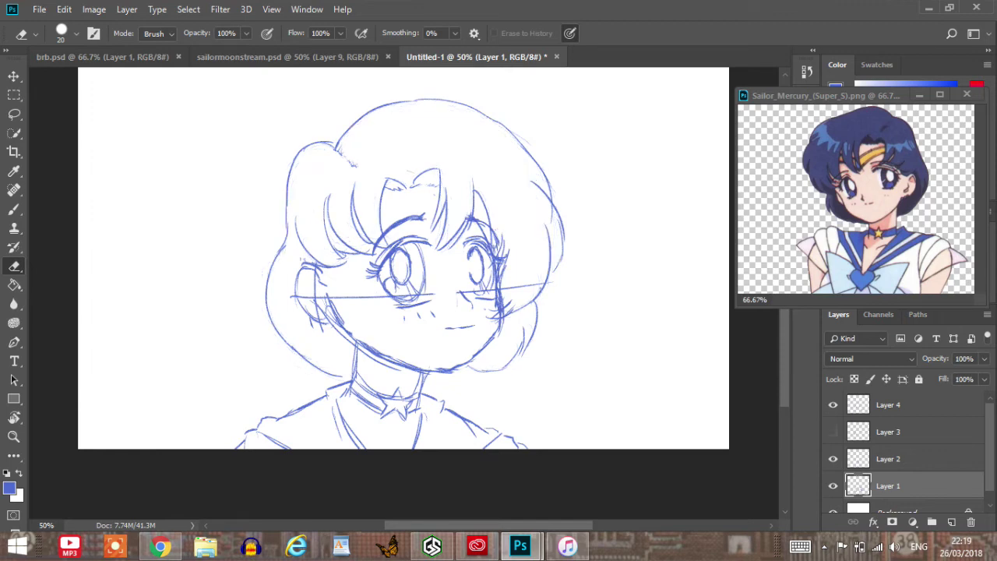
left_click(833, 432)
left_click(833, 459)
left_click(833, 459)
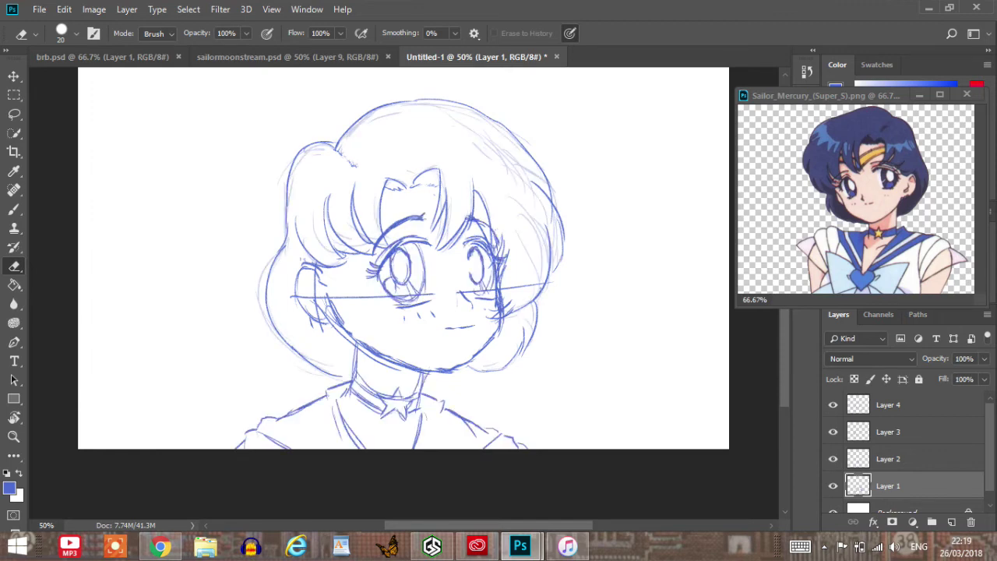
key("alt+bracketright")
left_click_drag(437, 294, 337, 298)
left_click_drag(474, 292, 512, 288)
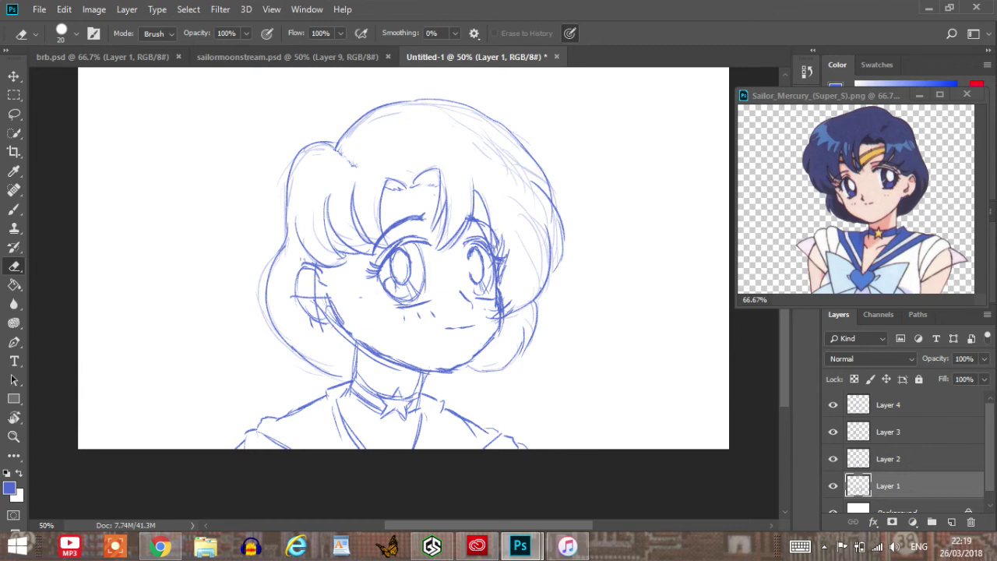
left_click_drag(322, 290, 313, 308)
Flip the canvas horizontally to check the face without its guidelines.
left_click(94, 9)
mouse_move(125, 147)
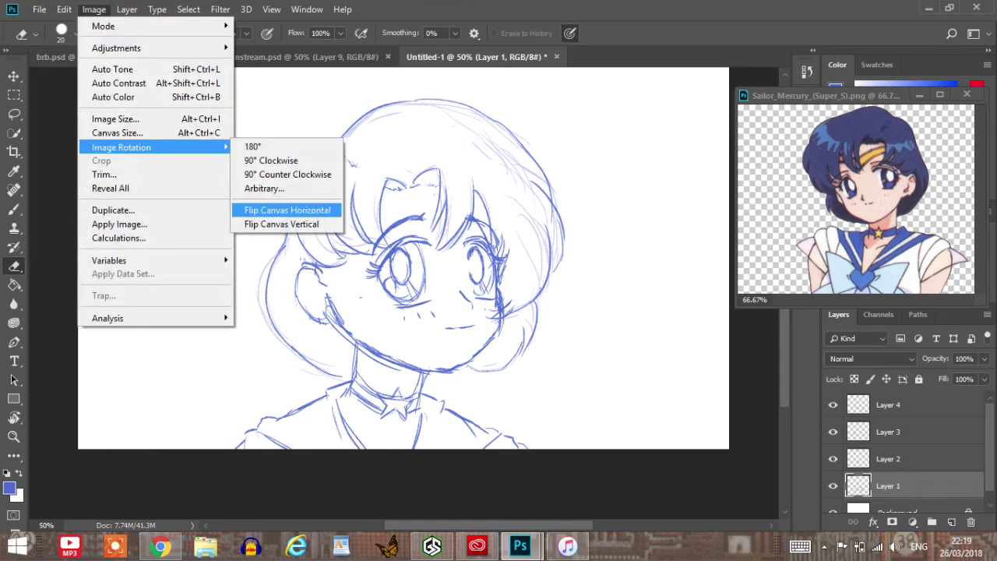
left_click(287, 210)
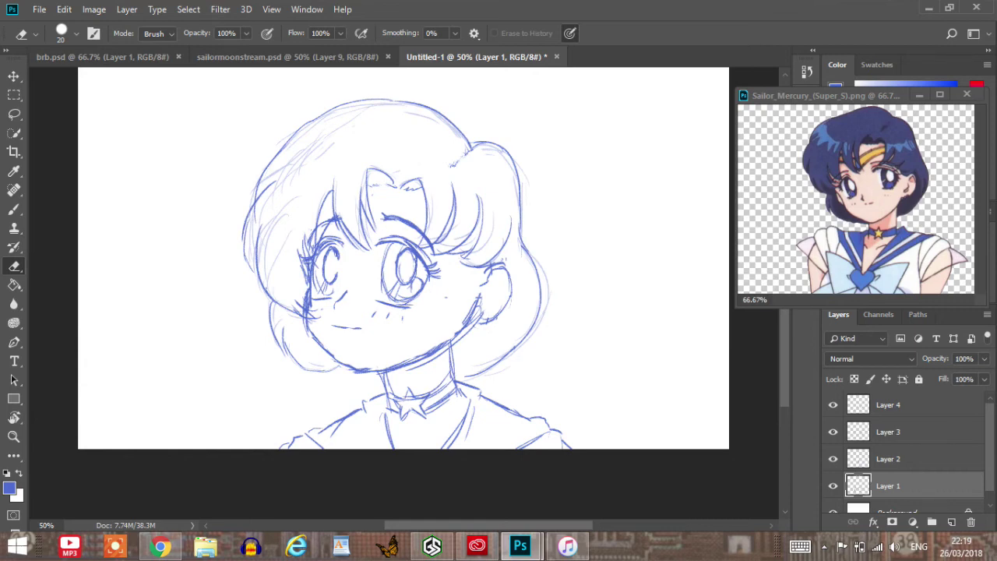
Undo the horizontal canvas flip and check Layer 1 by hiding and showing it.
key("ctrl+z")
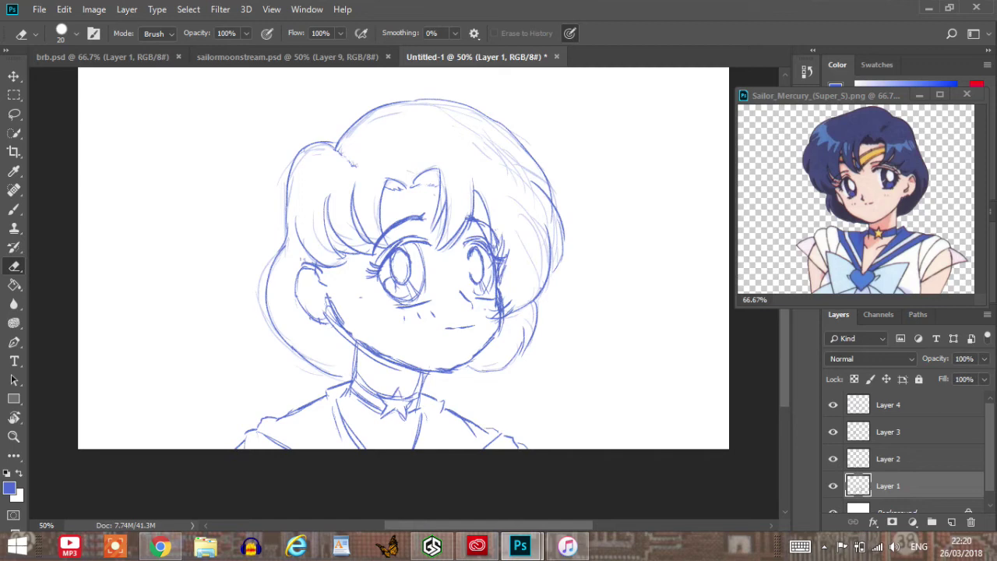
left_click(833, 487)
left_click(834, 487)
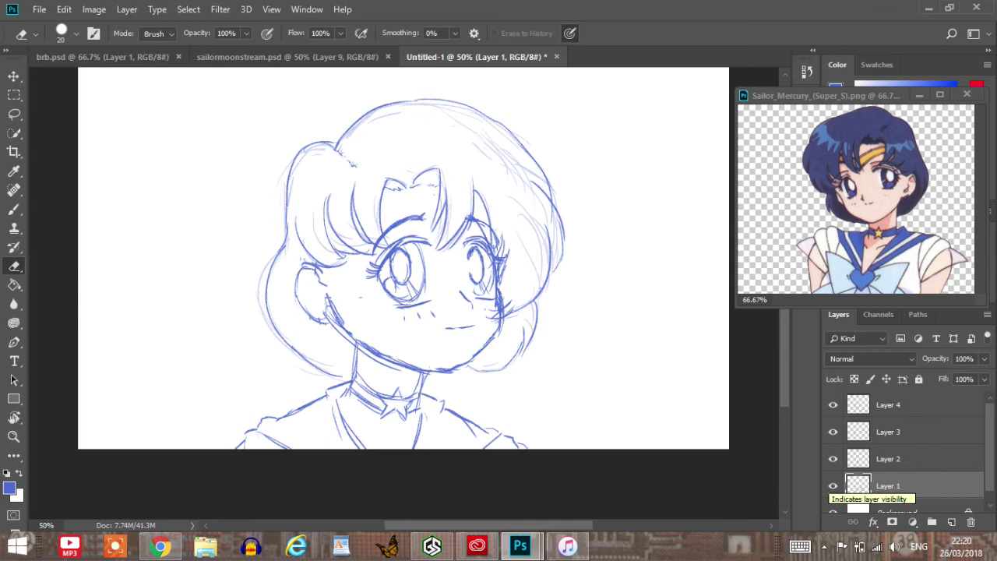
left_click(833, 485)
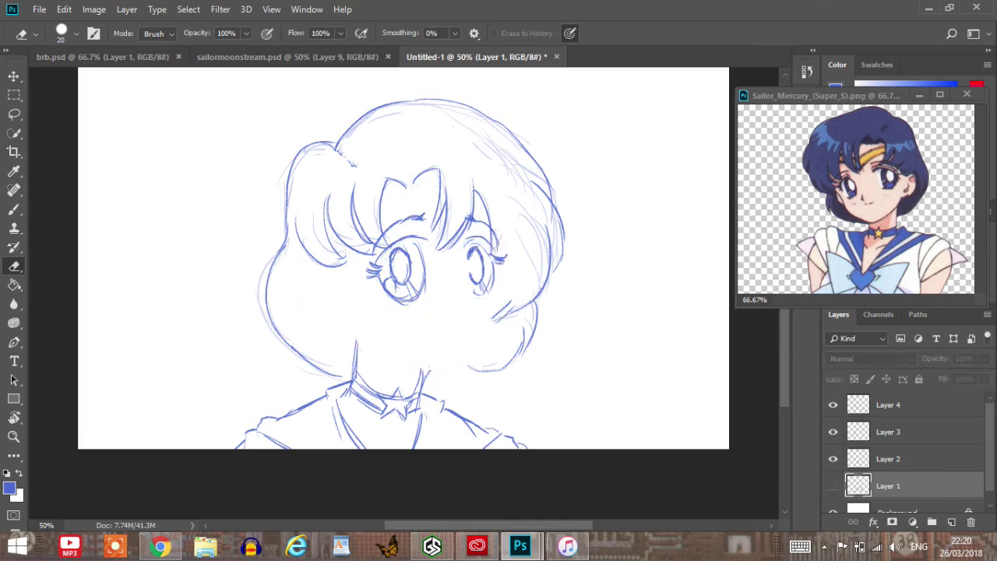
left_click(833, 485)
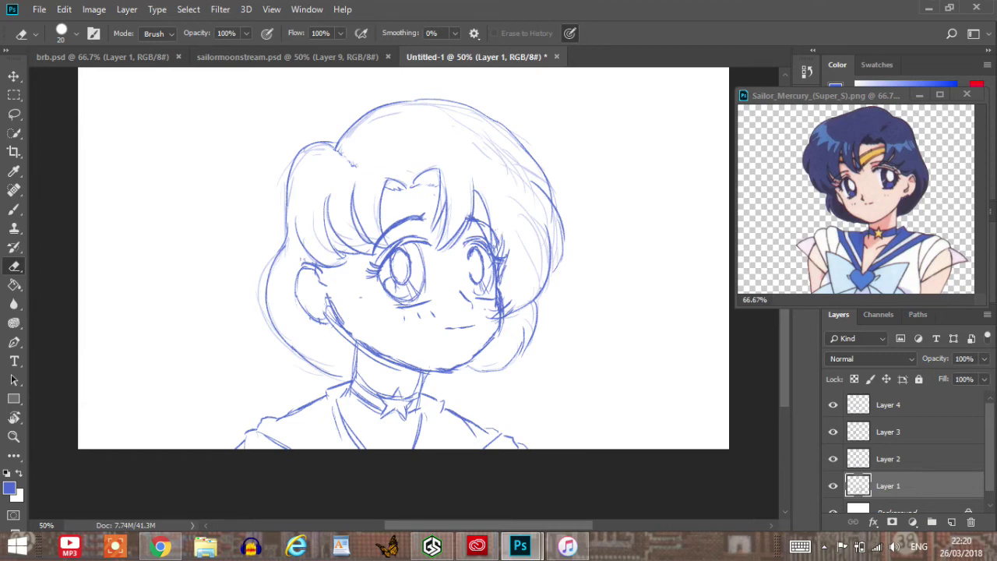
Lower Layer 1's opacity to 33% and add a new layer directly above it.
left_click(984, 358)
left_click_drag(983, 377, 939, 376)
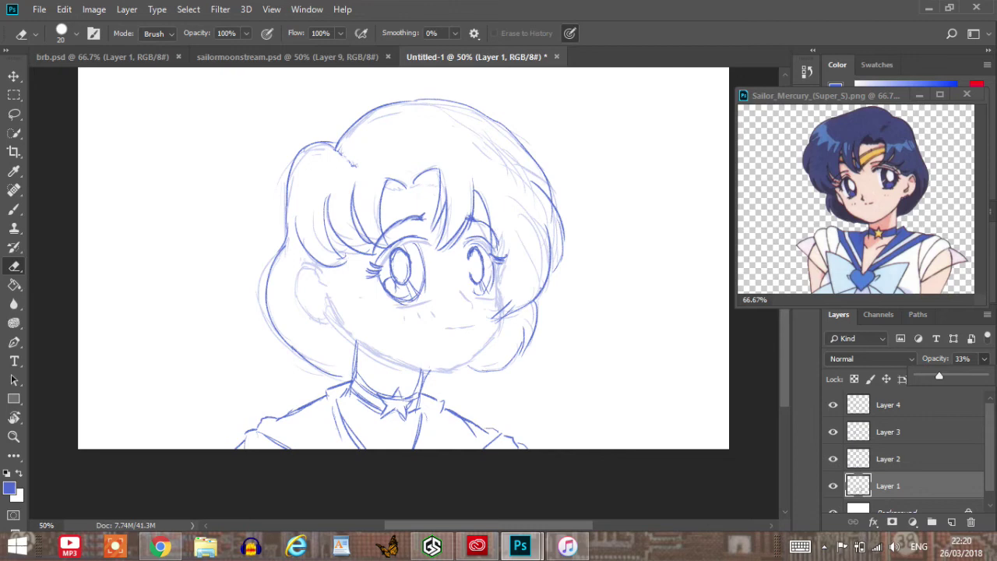
left_click(952, 522)
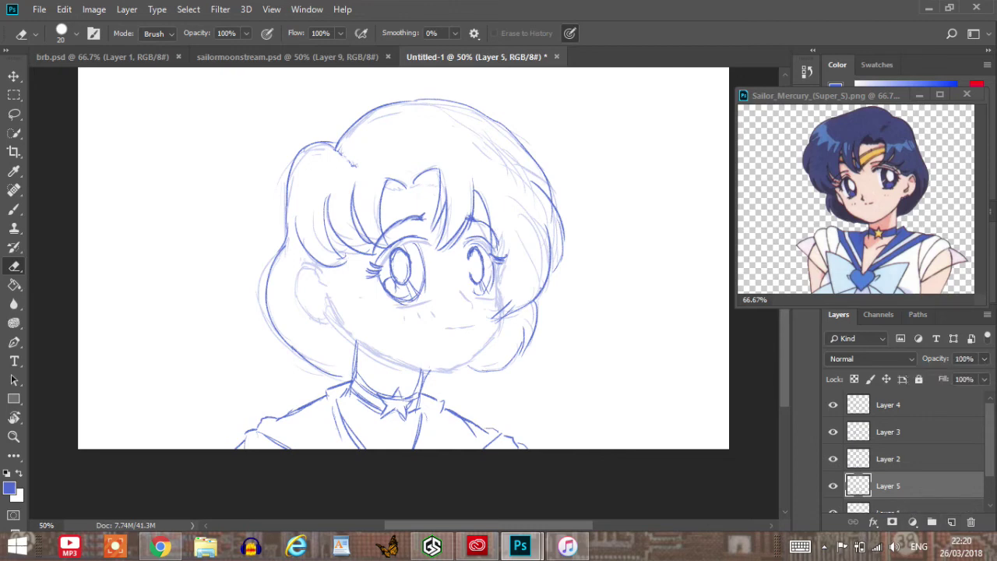
Redraw the face outline on the new layer from the near ear around the chin and up the far cheek beside the eye.
key("b")
mouse_move(327, 296)
left_mouse_down()
mouse_move(351, 329)
mouse_move(441, 371)
mouse_move(490, 336)
left_mouse_up()
key("ctrl+z")
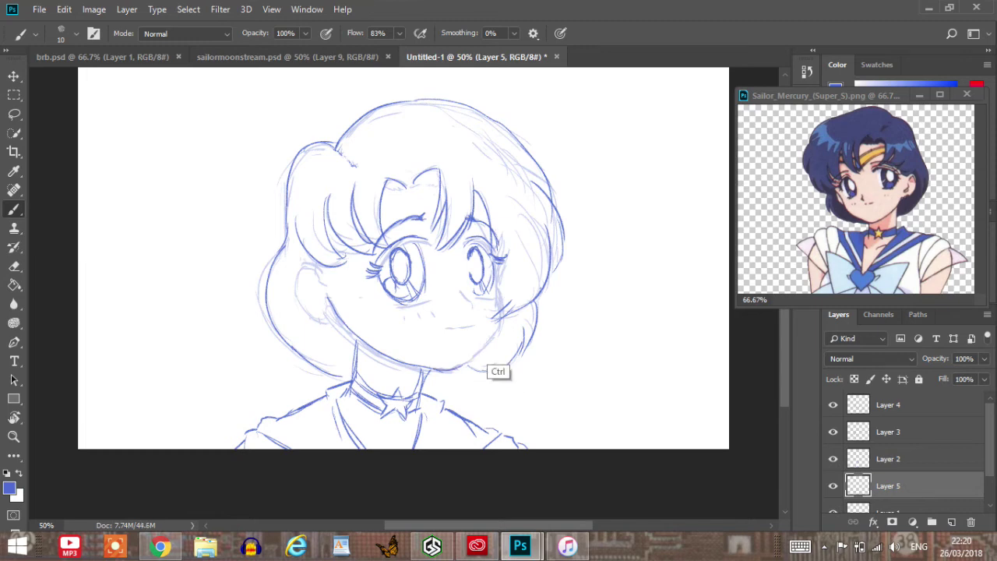
left_click_drag(461, 371, 500, 325)
key("ctrl+z")
mouse_move(458, 368)
left_mouse_down()
mouse_move(496, 331)
mouse_move(497, 311)
left_mouse_up()
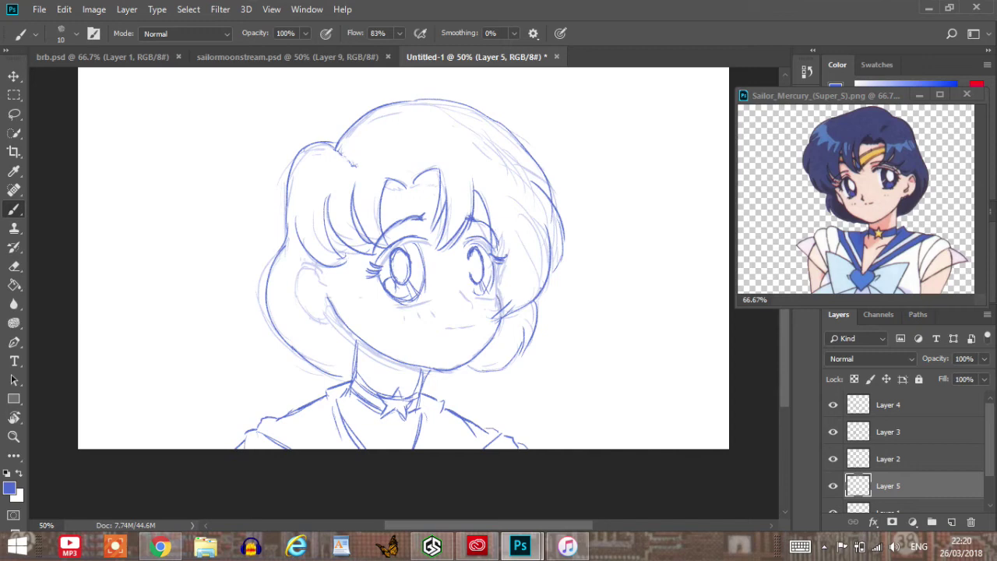
left_click_drag(502, 265, 498, 305)
left_click_drag(498, 266, 496, 289)
Strengthen the near side of the jaw with extra brush strokes from below the ear to the chin.
mouse_move(327, 297)
left_mouse_down()
mouse_move(363, 340)
mouse_move(410, 362)
left_mouse_up()
key("ctrl+z")
left_click_drag(364, 337, 427, 365)
key("ctrl+z")
left_click_drag(369, 342, 449, 367)
left_click_drag(379, 351, 455, 367)
key("ctrl+z")
left_click_drag(365, 339, 462, 367)
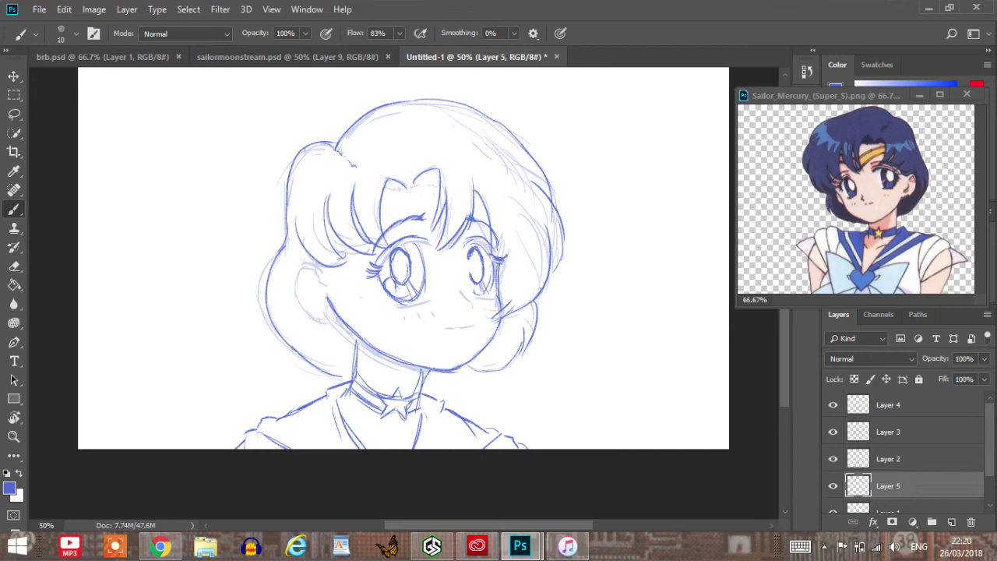
left_click_drag(378, 350, 418, 367)
Restore Layer 1 to 100% opacity and erase its old rough jawline under the new face outline.
left_click_drag(990, 438, 990, 455)
left_click(896, 483)
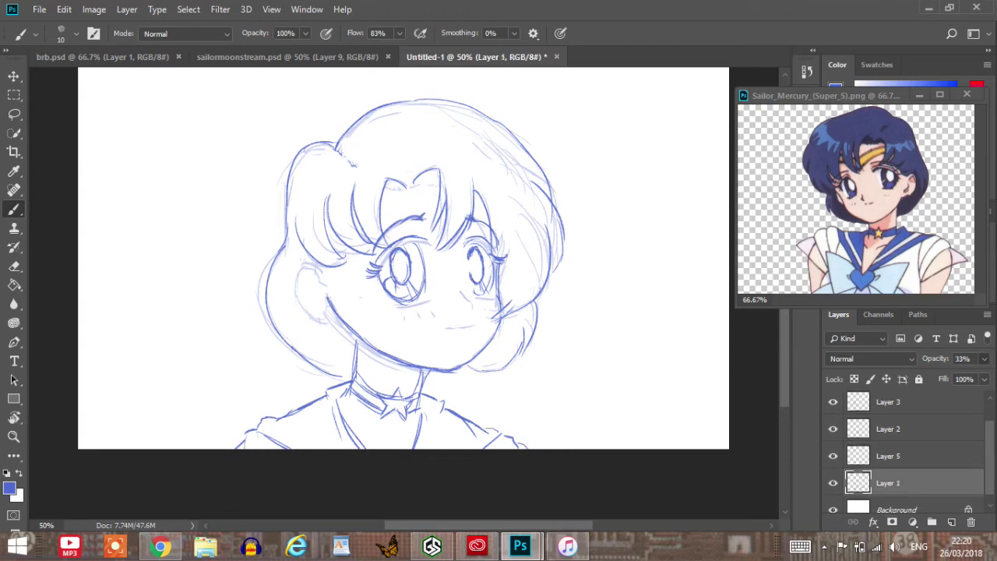
left_click(985, 359)
left_click(986, 376)
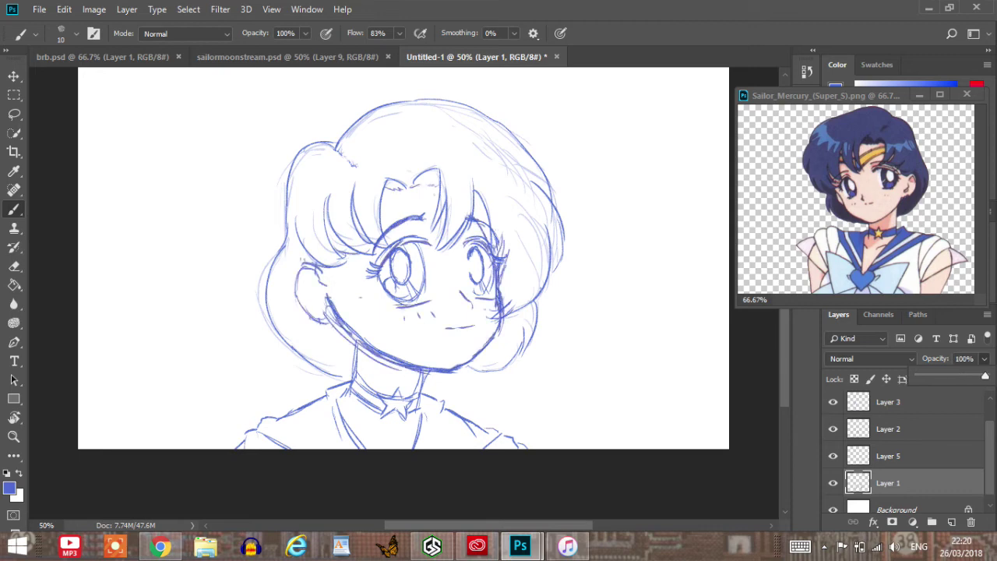
key("e")
mouse_move(343, 324)
left_mouse_down()
mouse_move(333, 304)
mouse_move(351, 338)
mouse_move(389, 358)
mouse_move(460, 368)
mouse_move(499, 322)
mouse_move(495, 267)
left_mouse_up()
key("ctrl+z")
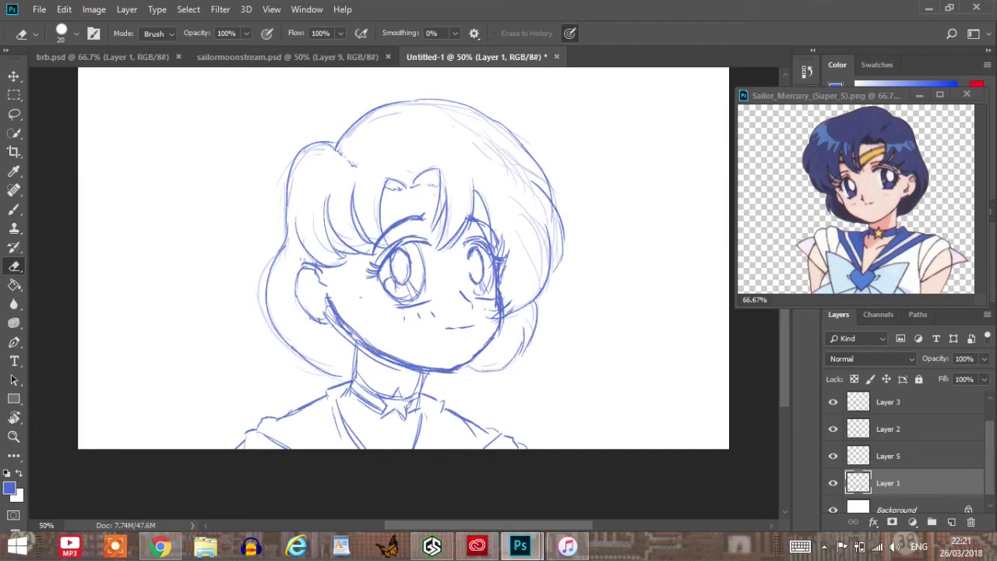
mouse_move(336, 307)
left_mouse_down()
mouse_move(338, 324)
mouse_move(382, 360)
mouse_move(450, 371)
mouse_move(493, 335)
mouse_move(499, 301)
left_mouse_up()
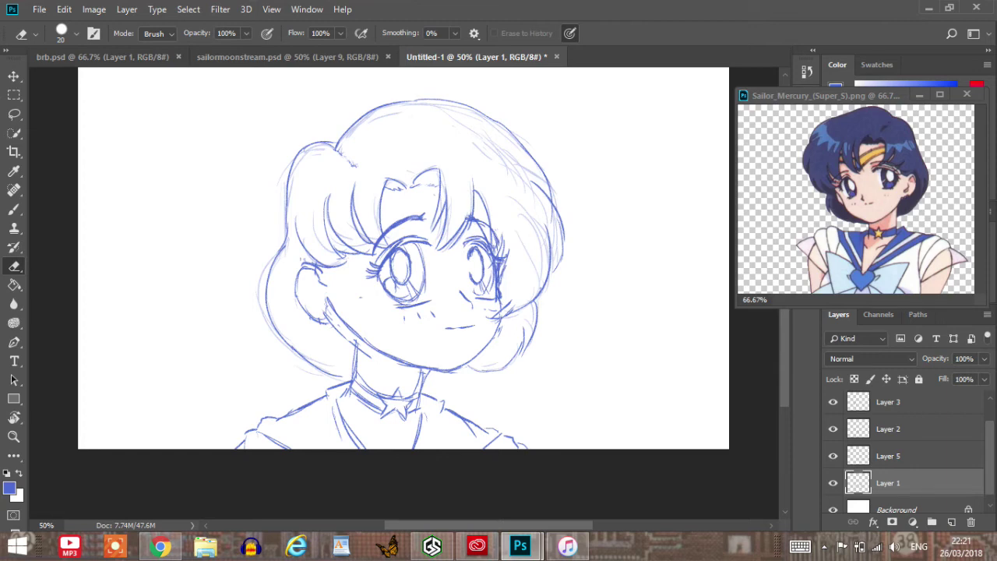
Check Layer 5's jawline, and draw an inner line in the near ear and a small round earring at its lobe on Layer 1.
left_click(888, 456)
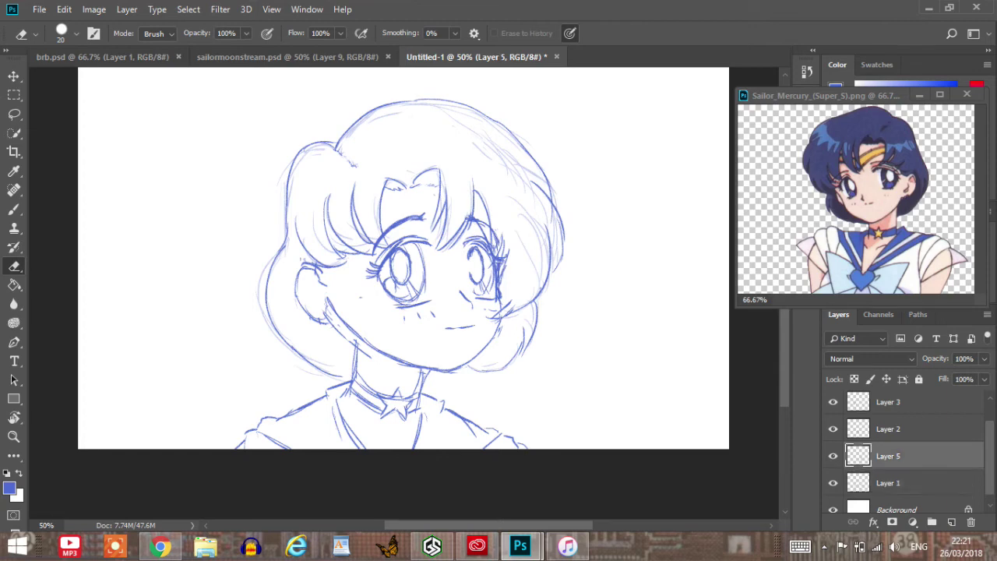
left_click(833, 456)
left_click(833, 456)
key("b")
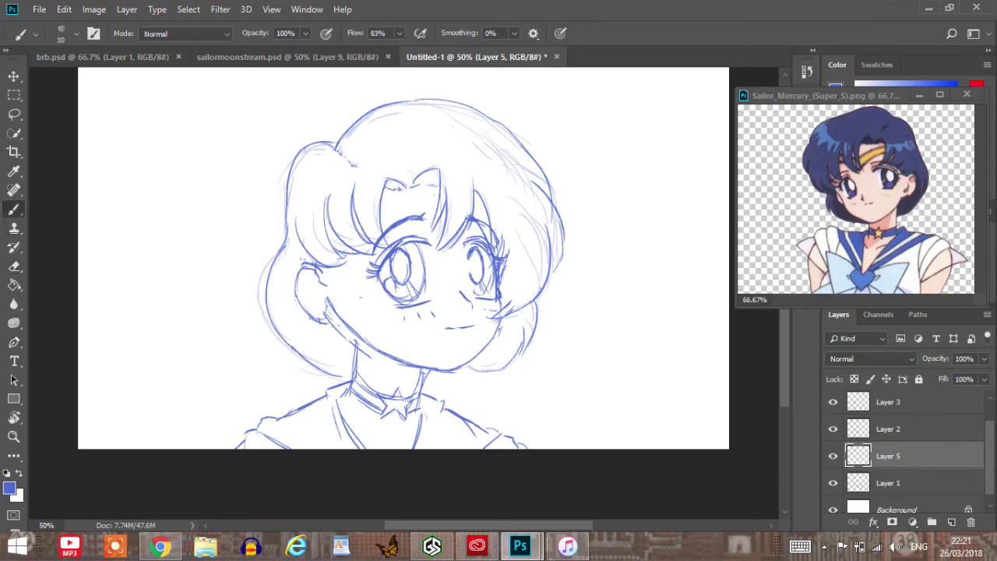
left_click(888, 483)
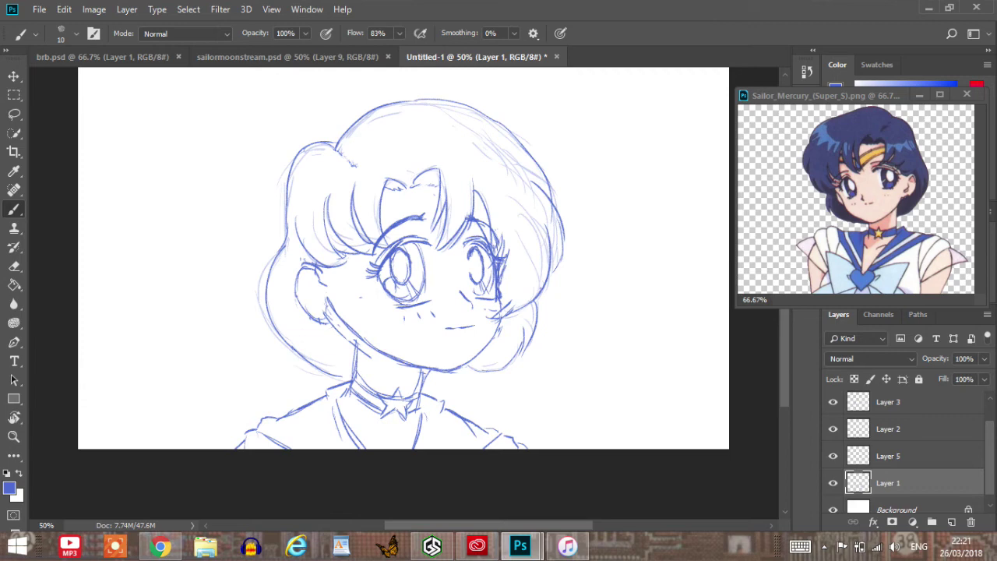
mouse_move(317, 275)
left_mouse_down()
mouse_move(321, 284)
mouse_move(295, 285)
mouse_move(306, 317)
mouse_move(317, 318)
left_mouse_up()
key("ctrl")
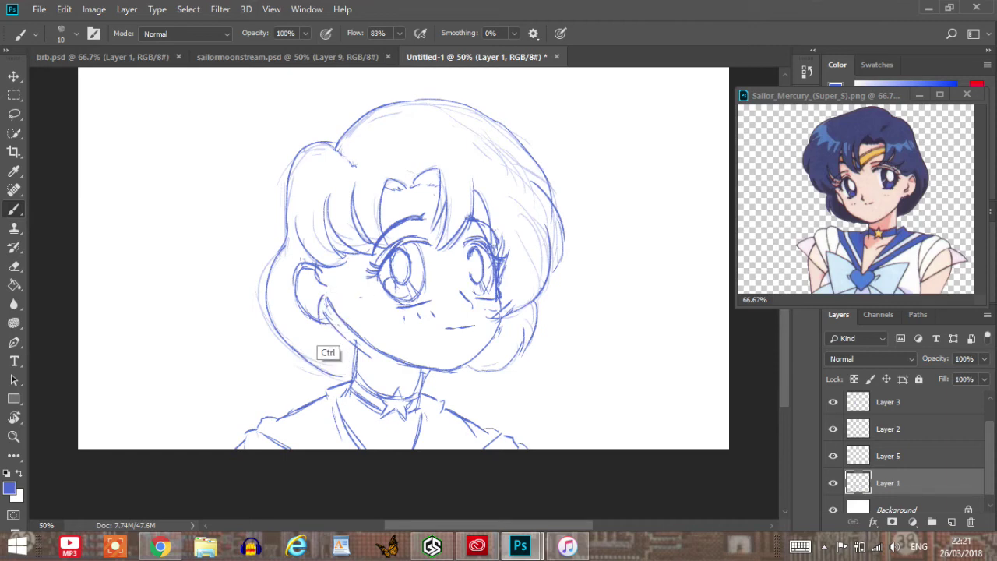
key("ctrl+z")
mouse_move(322, 305)
left_mouse_down()
mouse_move(319, 318)
mouse_move(335, 319)
left_mouse_up()
Erase the leftover jaw strokes beside the earring and above the neck on Layer 1.
key("e")
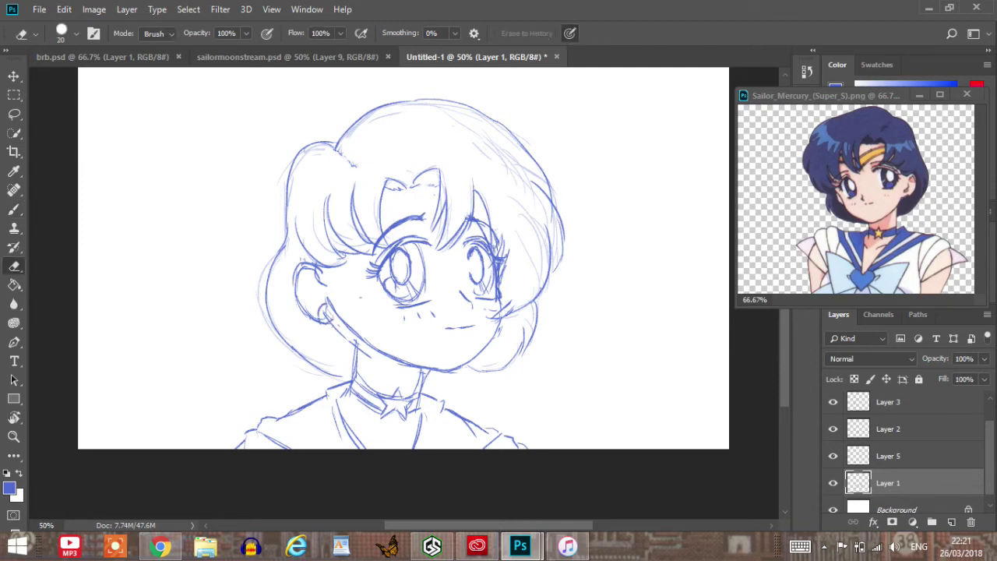
left_click(833, 483)
left_click(833, 483)
left_click_drag(343, 336, 337, 328)
Thicken the upper lash lines of both eyes on Layer 5.
left_click(888, 456)
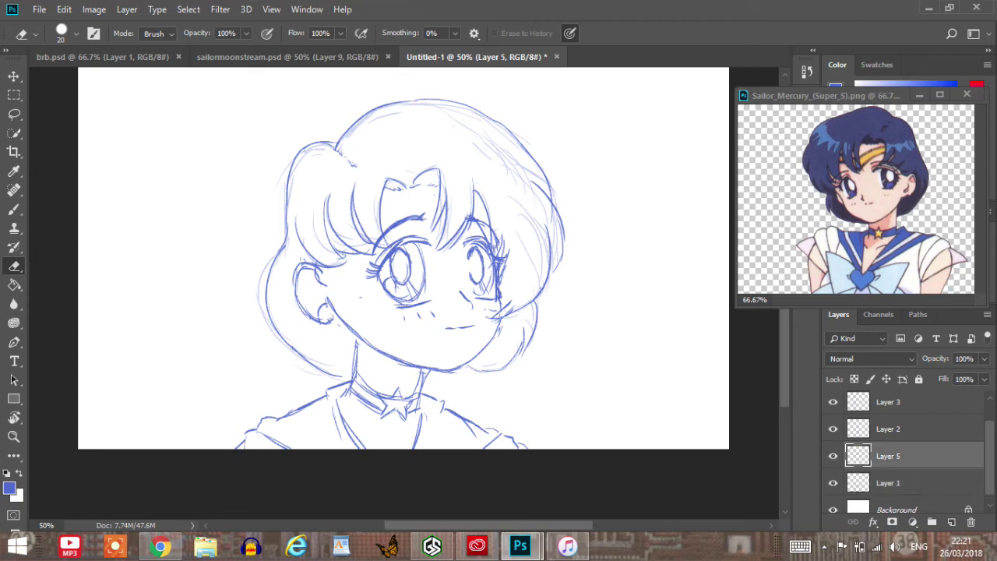
left_click(833, 456)
left_click(833, 456)
key("b")
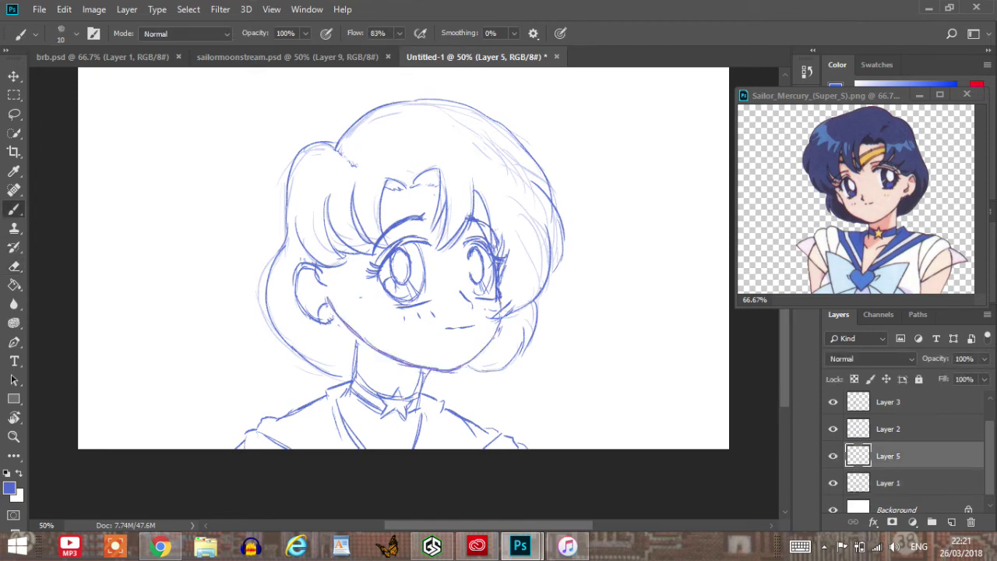
mouse_move(408, 236)
left_mouse_down()
mouse_move(430, 256)
mouse_move(412, 237)
left_mouse_up()
left_click_drag(406, 239, 481, 241)
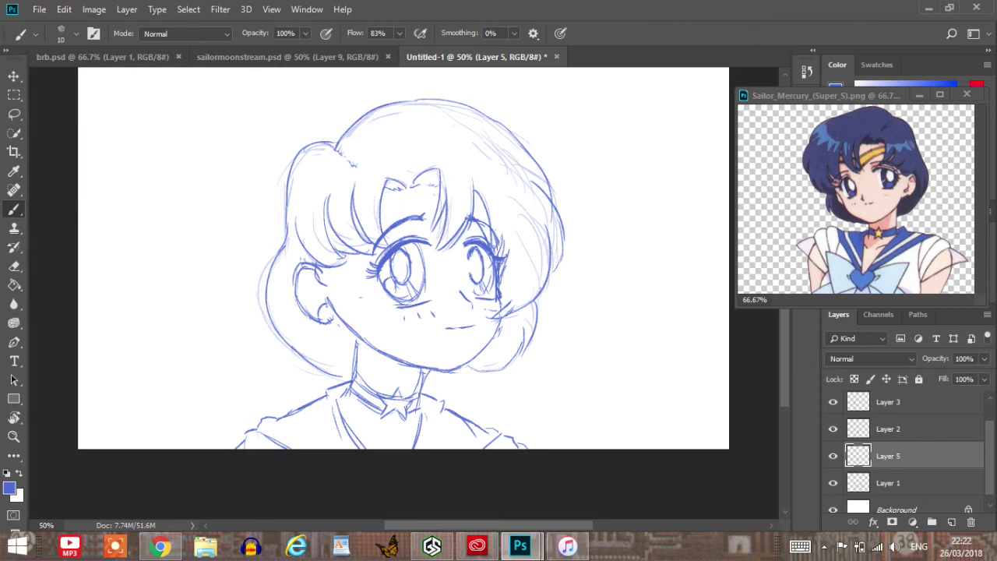
Compare Layers 2 and 3 by toggling their visibility, and leave the rough hair sketch on Layer 3 hidden.
left_click(888, 430)
left_click(833, 429)
left_click(833, 429)
left_click(833, 403)
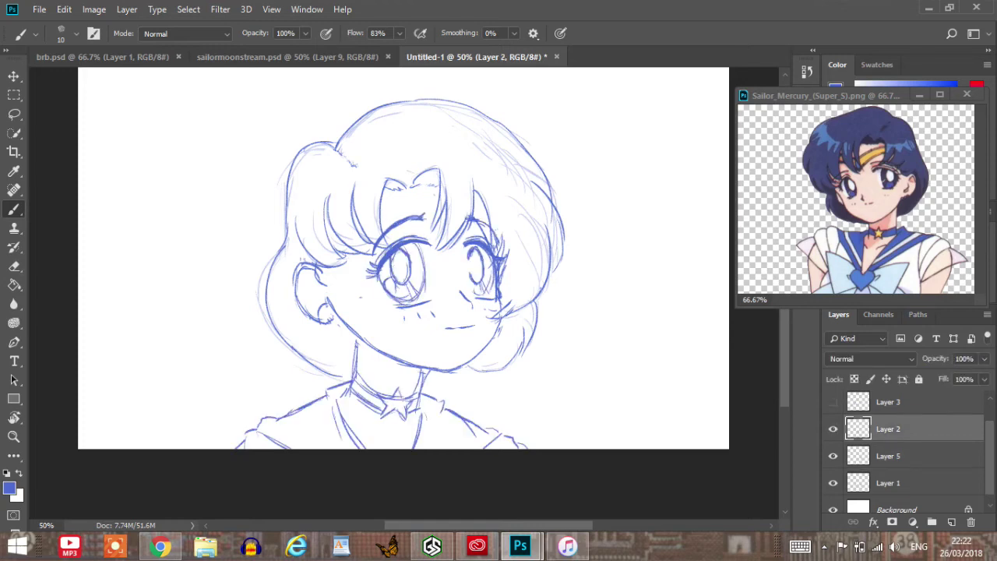
left_click(833, 402)
left_click(833, 402)
left_click(888, 402)
left_click(889, 431)
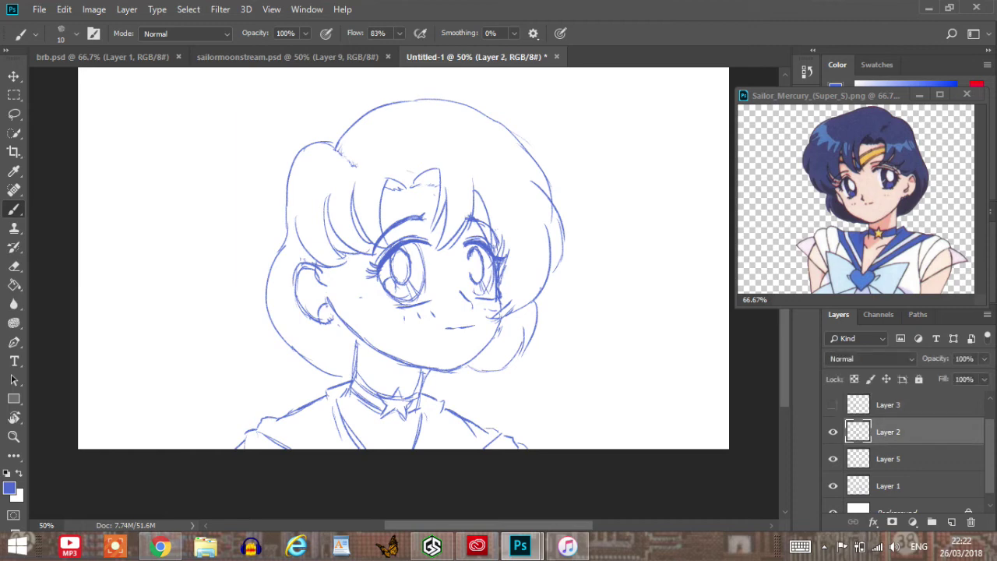
Retrace the crown outline on Layer 4 from the near-side parting over the head to the far side of the hair.
left_click(888, 404)
scroll(888, 421, "up", 2)
left_click(888, 405)
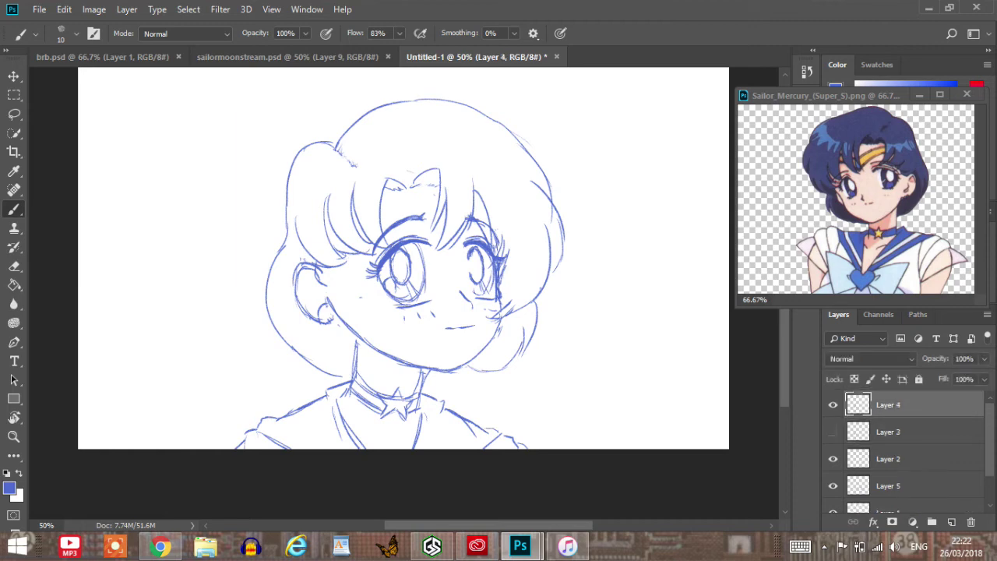
left_click(833, 405)
left_click(833, 405)
mouse_move(335, 146)
left_mouse_down()
mouse_move(413, 103)
mouse_move(458, 98)
mouse_move(517, 124)
mouse_move(551, 175)
mouse_move(564, 243)
mouse_move(552, 272)
left_mouse_up()
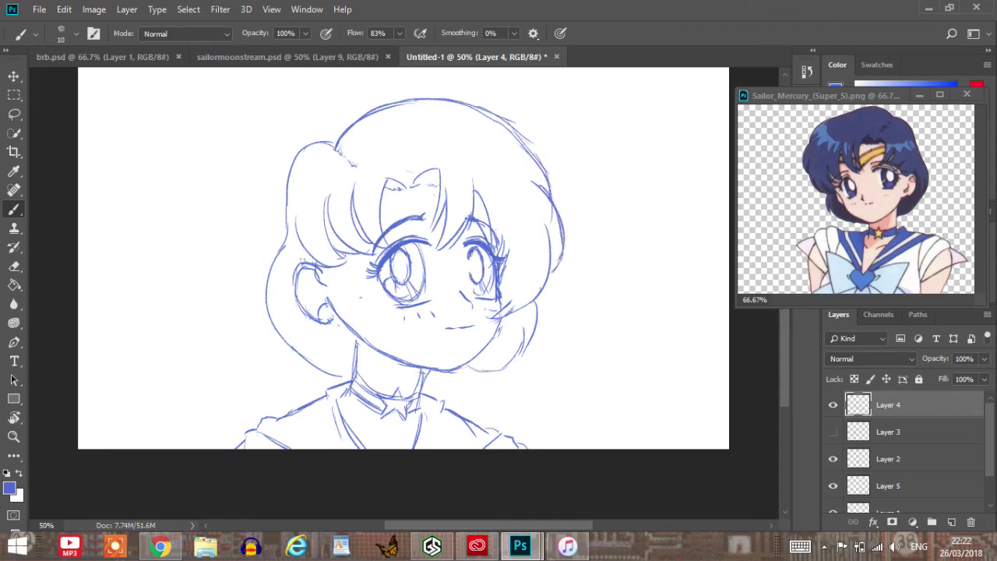
Retrace the lower far-side hair, from the strand tip at the cheek to the curl beside the chin.
mouse_move(551, 226)
left_mouse_down()
mouse_move(531, 301)
mouse_move(501, 314)
left_mouse_up()
key("ctrl+z")
left_click_drag(545, 295, 493, 320)
left_click_drag(549, 272, 534, 307)
mouse_move(549, 240)
left_mouse_down()
mouse_move(533, 339)
mouse_move(521, 355)
mouse_move(471, 370)
left_mouse_up()
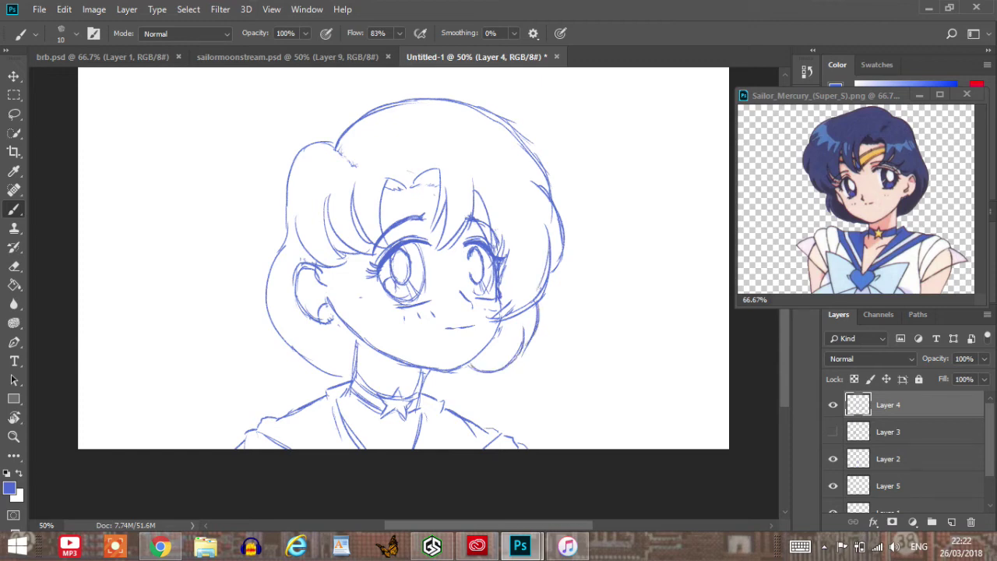
Retrace the near-side hair outline behind the ear down to the neck, and add strokes to the fringe strands above the ear.
mouse_move(286, 245)
left_mouse_down()
mouse_move(266, 282)
mouse_move(321, 362)
mouse_move(351, 380)
left_mouse_up()
left_click_drag(294, 219, 331, 258)
mouse_move(323, 202)
left_mouse_down()
mouse_move(341, 260)
mouse_move(363, 256)
left_mouse_up()
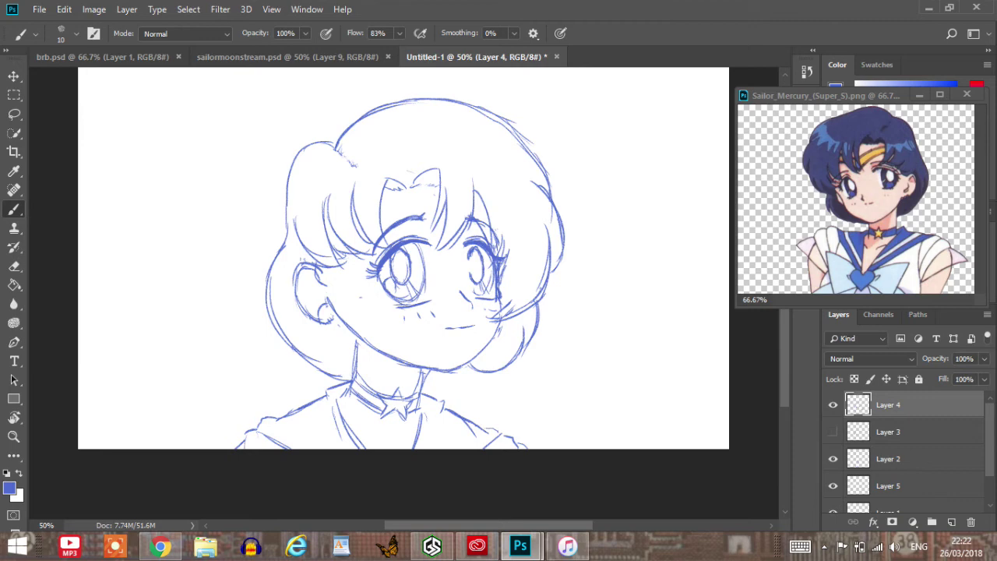
Flip the canvas horizontally to check the drawing's symmetry, and undo the flip.
left_click(93, 10)
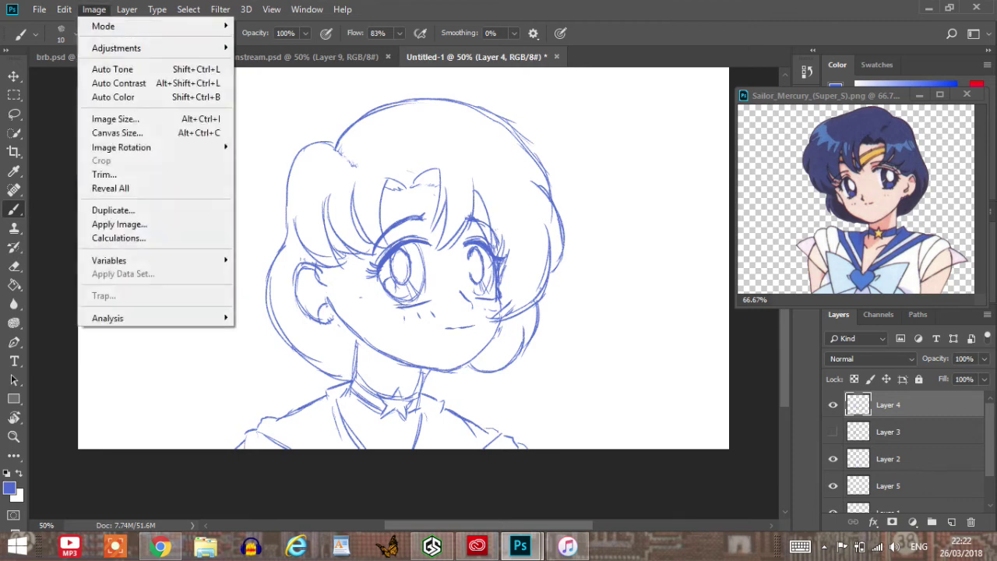
mouse_move(124, 147)
left_click(269, 211)
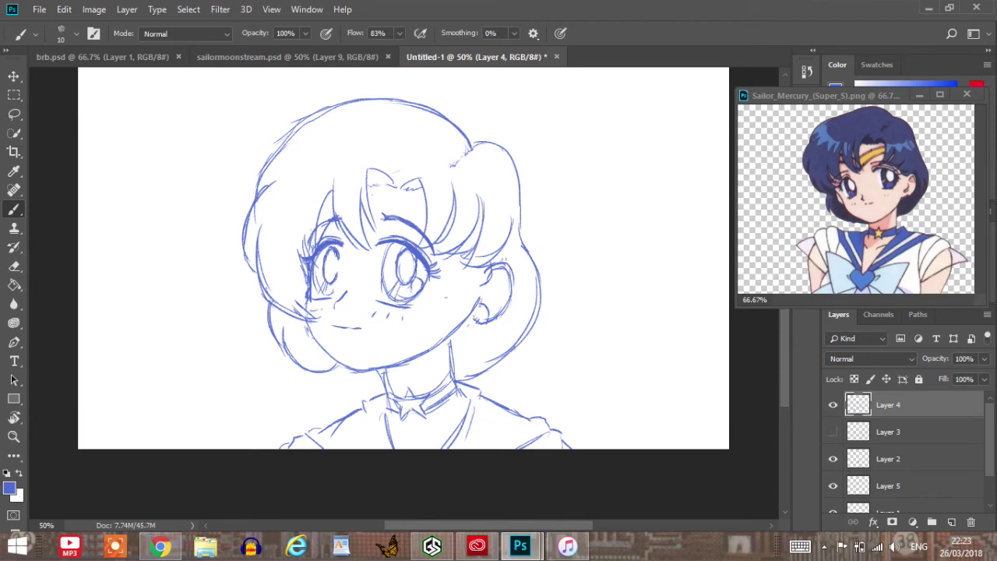
key("ctrl+z")
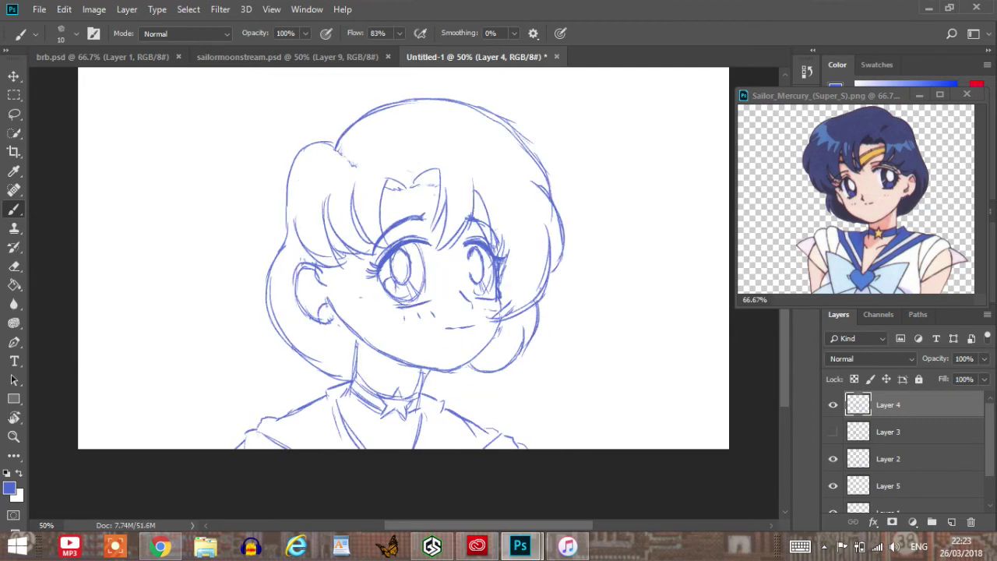
Check what Layers 5 and 1 contribute to the drawing by hiding and showing them.
key("ctrl+z")
key("ctrl+z")
key("ctrl+z")
key("ctrl+z")
left_click(833, 487)
left_click(833, 486)
left_click(833, 510)
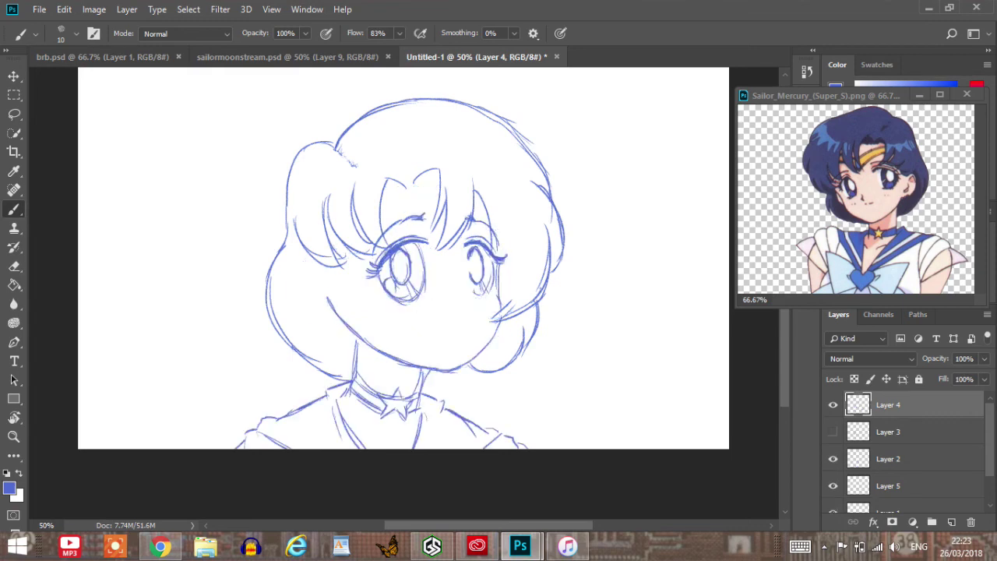
key("ctrl+shift+z")
key("ctrl+shift+z")
key("ctrl+shift+z")
Erase the stray strokes around the far eye's outer lashes on Layer 1, and check the layer by hiding and showing it.
scroll(904, 455, "down", 3)
left_click(888, 474)
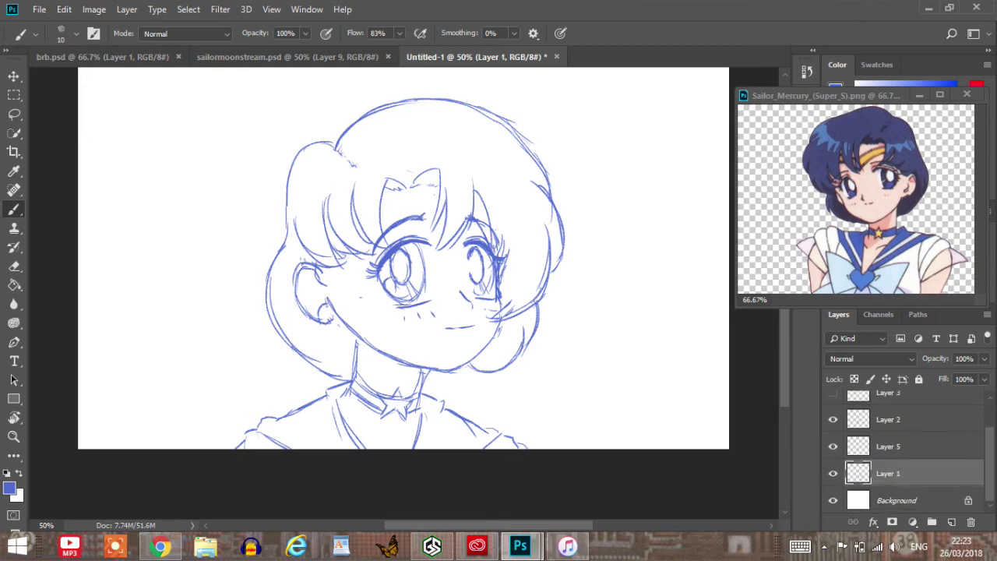
left_click(833, 474)
left_click(833, 474)
key("e")
left_click_drag(502, 238, 504, 276)
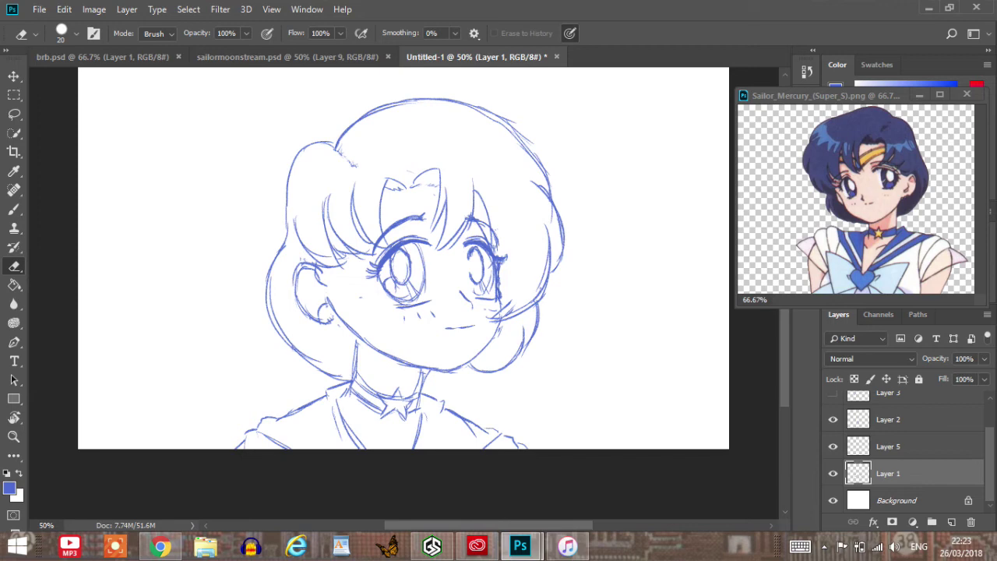
key("s")
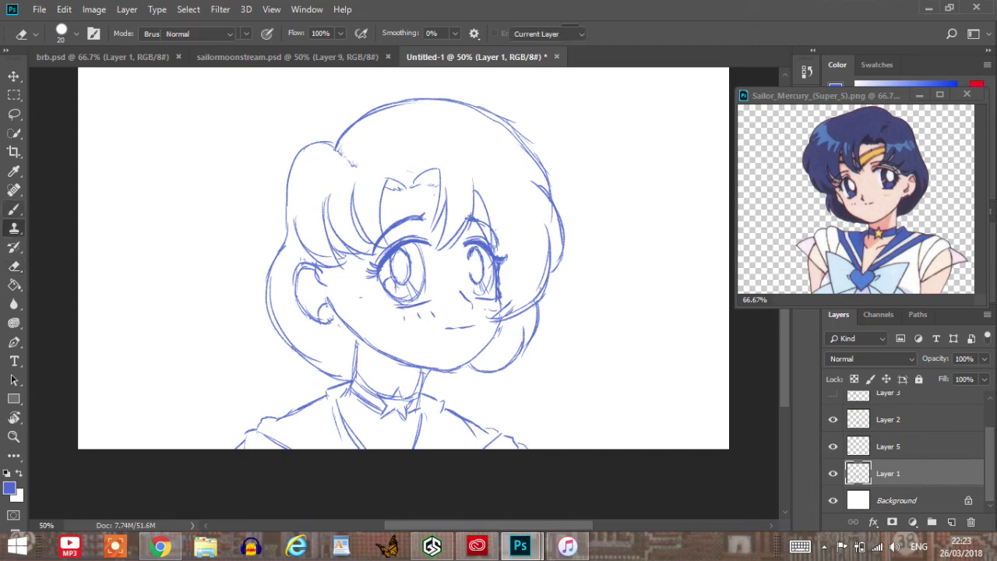
left_click(833, 474)
left_click(833, 473)
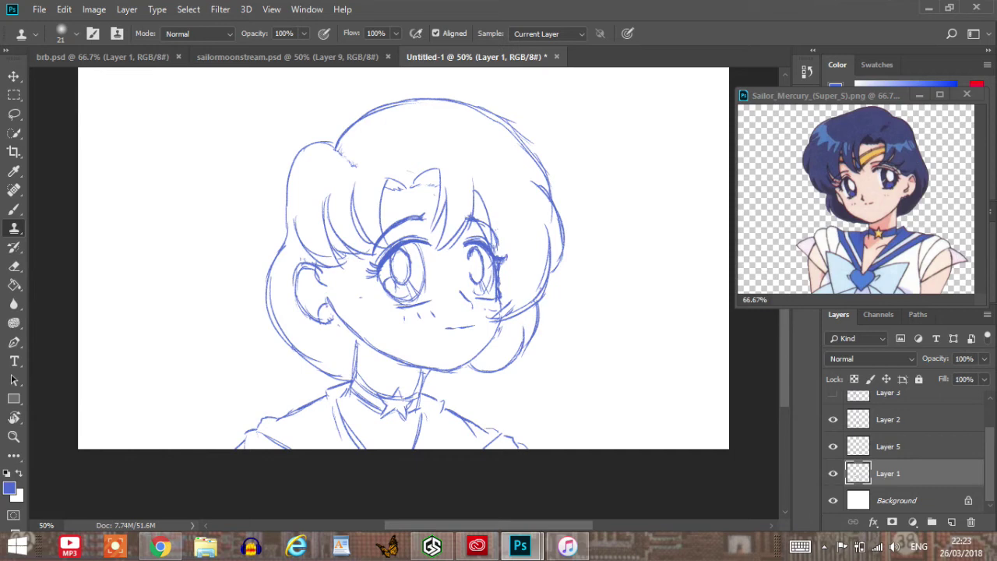
Darken the mouth line on Layer 1 with the Brush tool.
left_click(420, 265)
key("Return")
key("b")
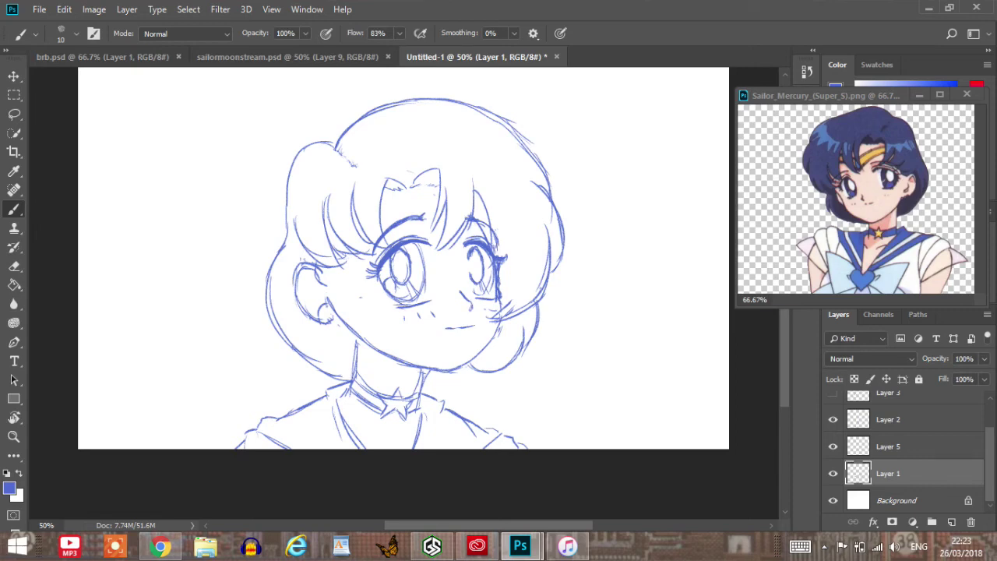
left_click_drag(446, 328, 468, 327)
Identify Layer 4 by toggling its visibility, then erase its rough hair-parting strokes and redraw the parting line toward the fringe.
scroll(904, 452, "up", 2)
left_click(833, 405)
left_click(833, 405)
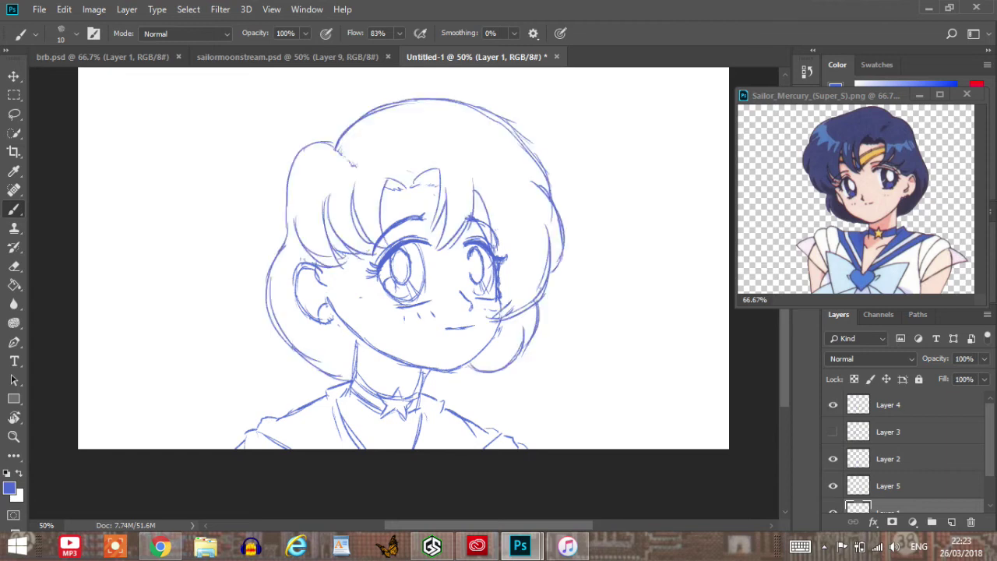
left_click(904, 406)
key("e")
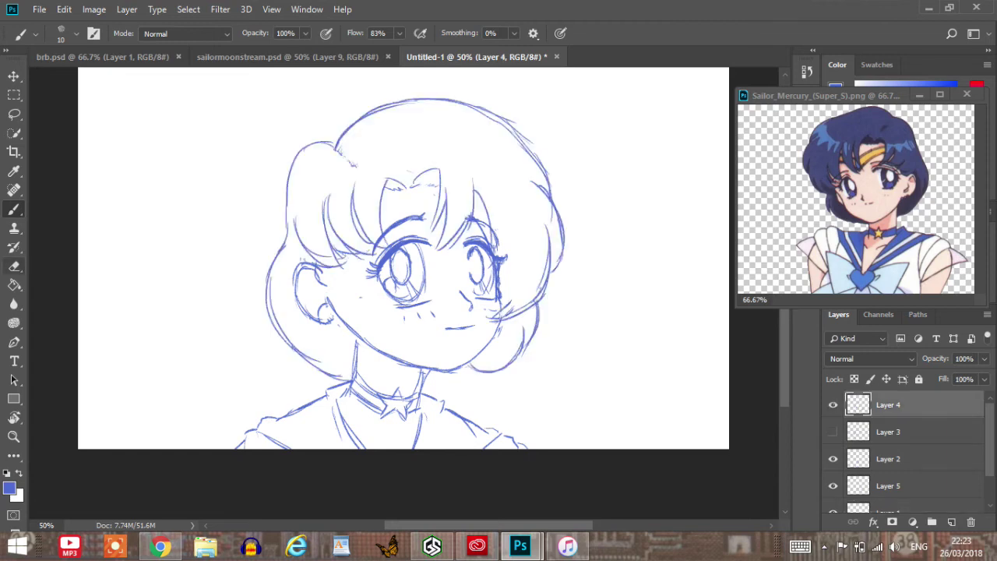
left_click_drag(321, 257, 309, 248)
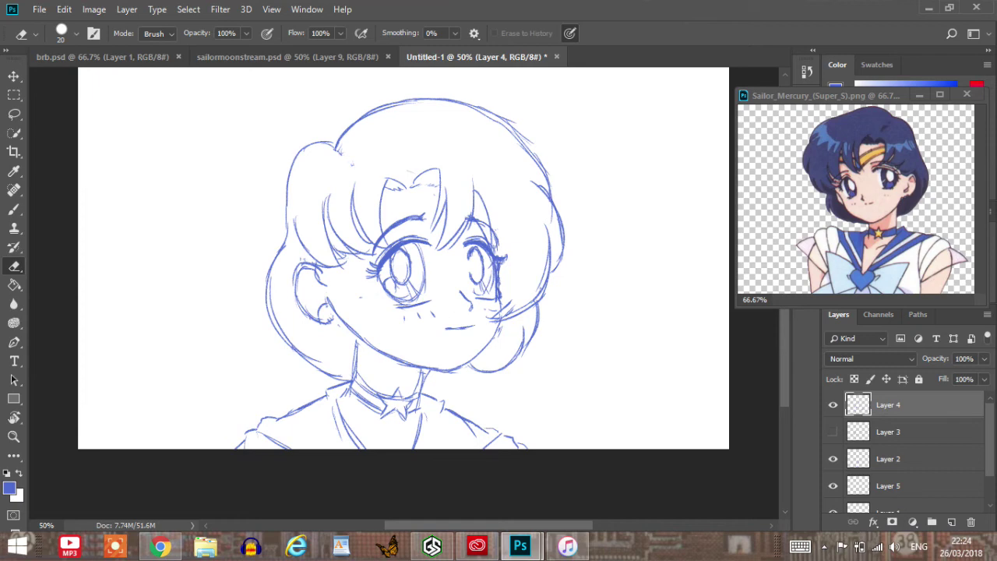
key("b")
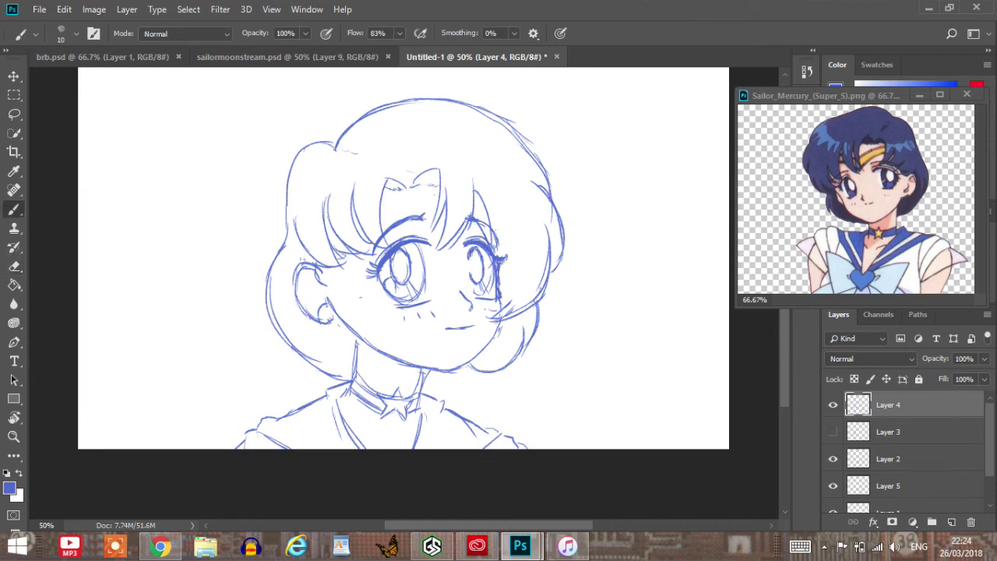
mouse_move(358, 156)
left_mouse_down()
mouse_move(370, 161)
mouse_move(347, 152)
left_mouse_up()
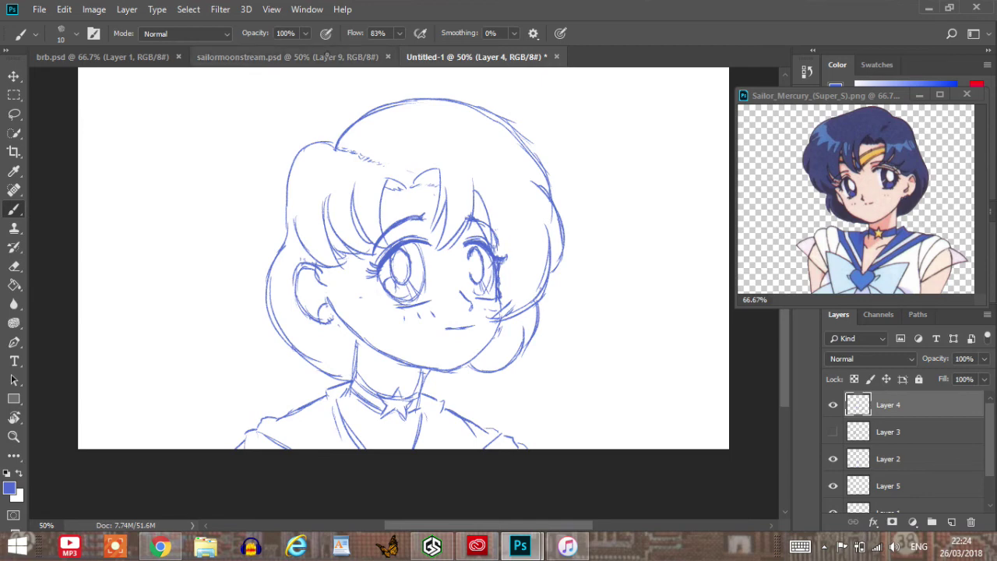
Glance at the sailormoonstream.psd drawing for comparison, and erase the far-side outer hair outline on Layer 4 of the Sailor Mercury drawing.
left_click(327, 56)
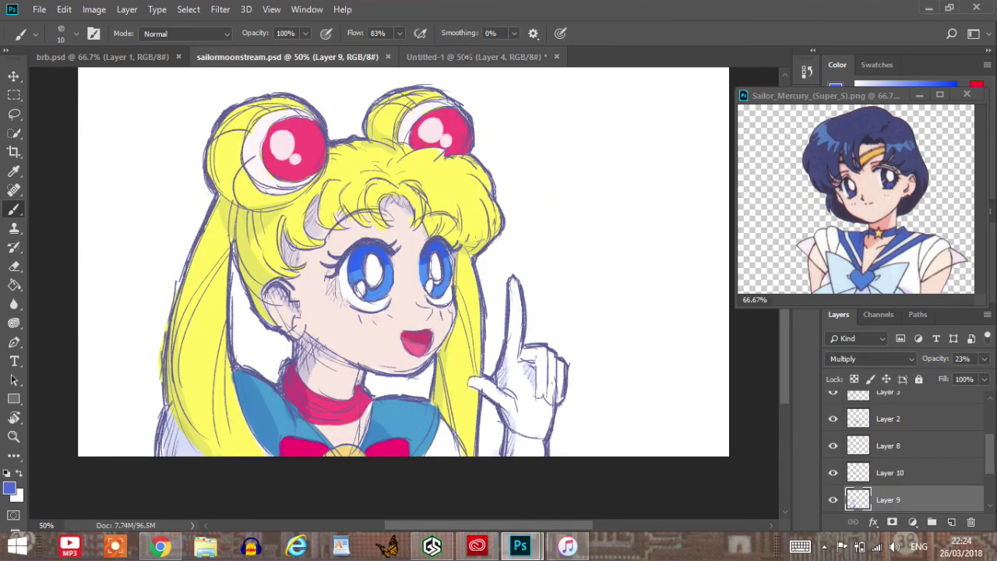
left_click(466, 57)
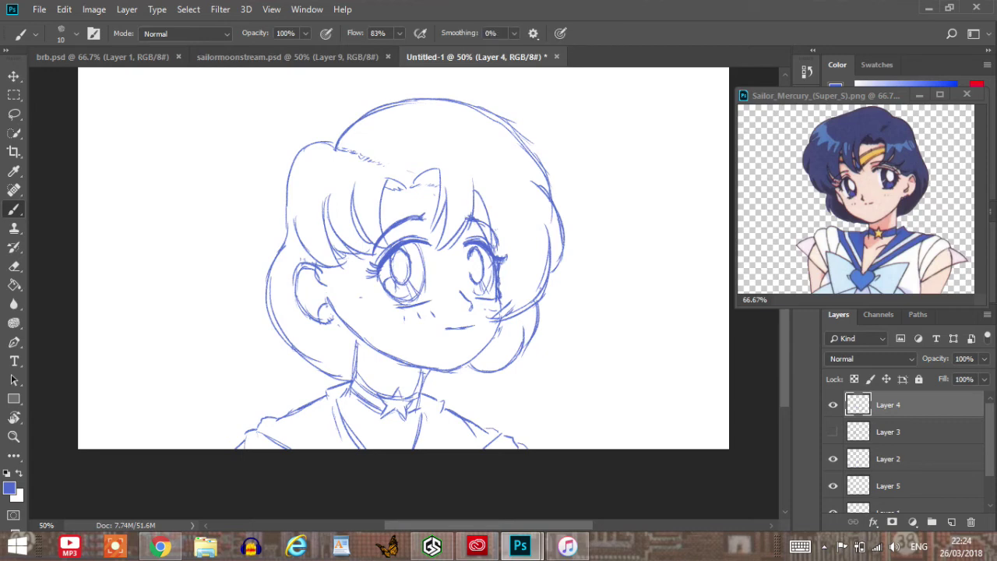
key("e")
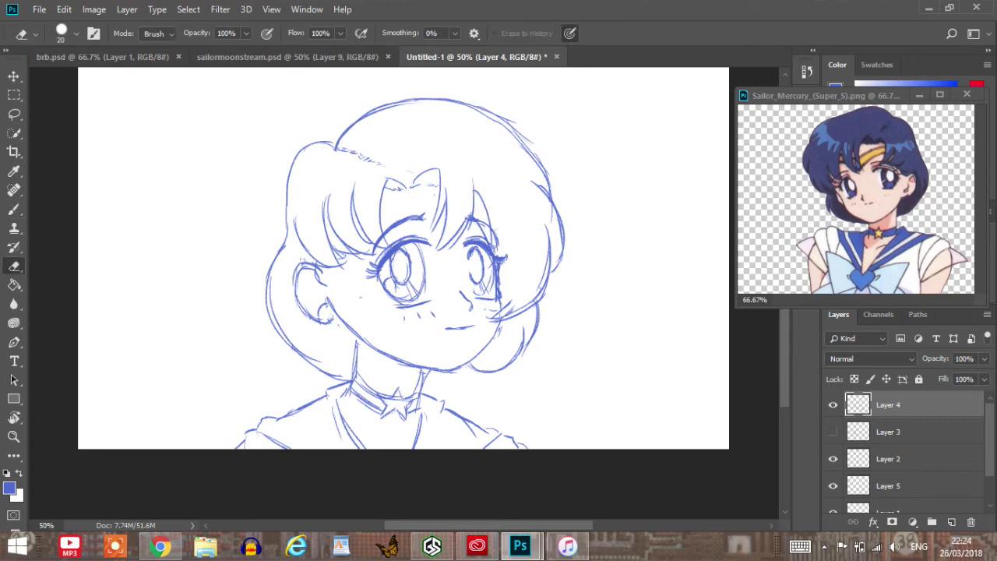
mouse_move(513, 127)
left_mouse_down()
mouse_move(549, 188)
mouse_move(545, 178)
mouse_move(558, 265)
mouse_move(496, 115)
mouse_move(481, 109)
left_mouse_up()
key("b")
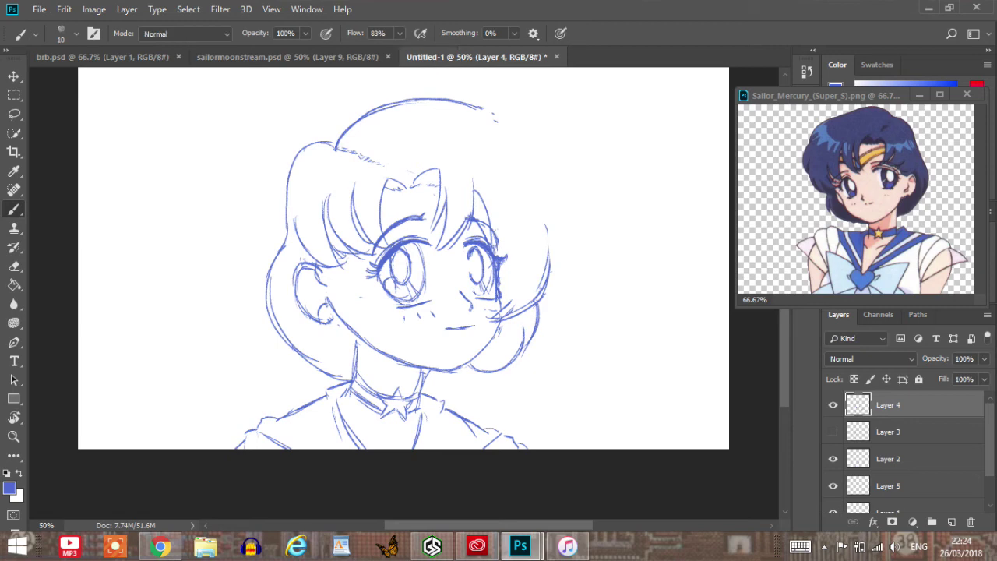
Try a wider, rounder far-side hair outline from the crown down to cheek level.
left_click_drag(468, 104, 569, 158)
left_click_drag(511, 116, 568, 178)
left_click_drag(526, 148, 575, 231)
left_click_drag(545, 173, 574, 247)
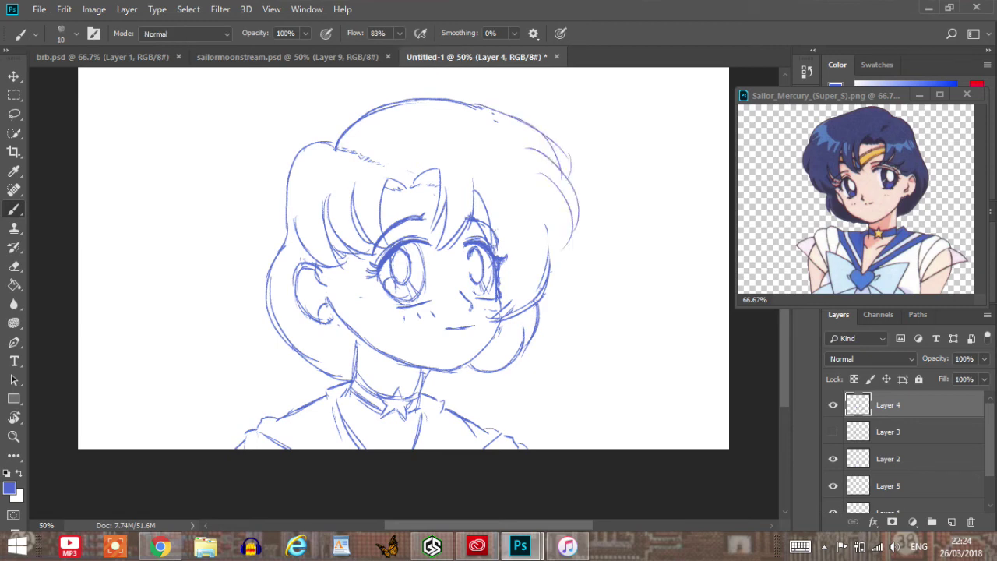
mouse_move(558, 193)
left_mouse_down()
mouse_move(553, 282)
mouse_move(540, 299)
left_mouse_up()
left_click_drag(558, 264, 545, 317)
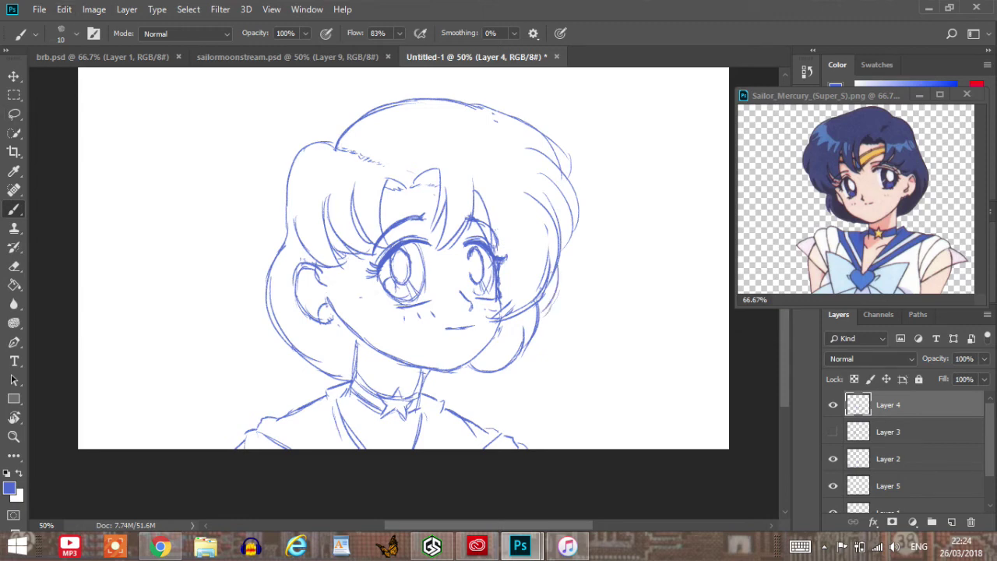
Flip the canvas horizontally to judge the widened hair shape, and undo the flip.
left_click(93, 10)
mouse_move(156, 147)
left_click(276, 219)
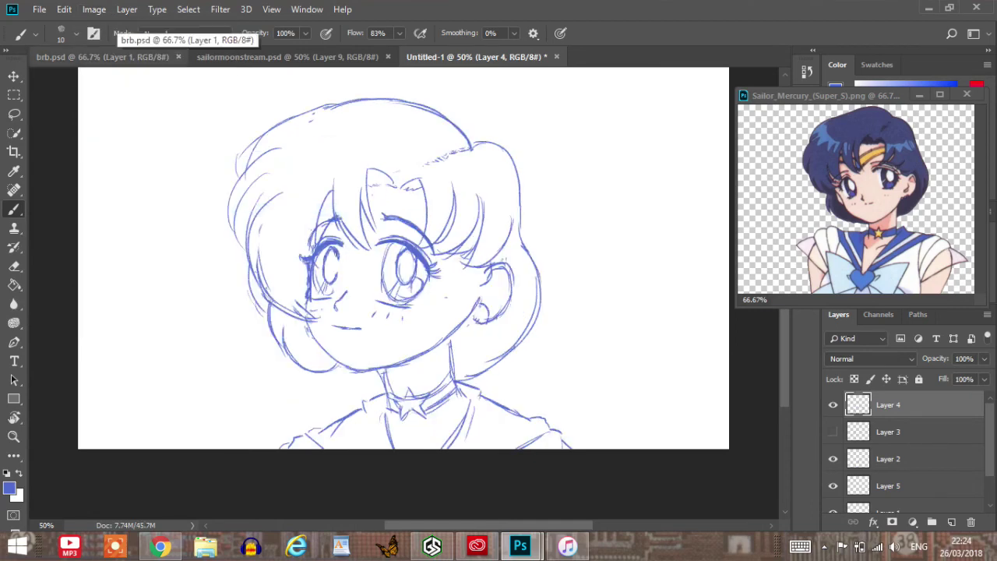
key("ctrl+z")
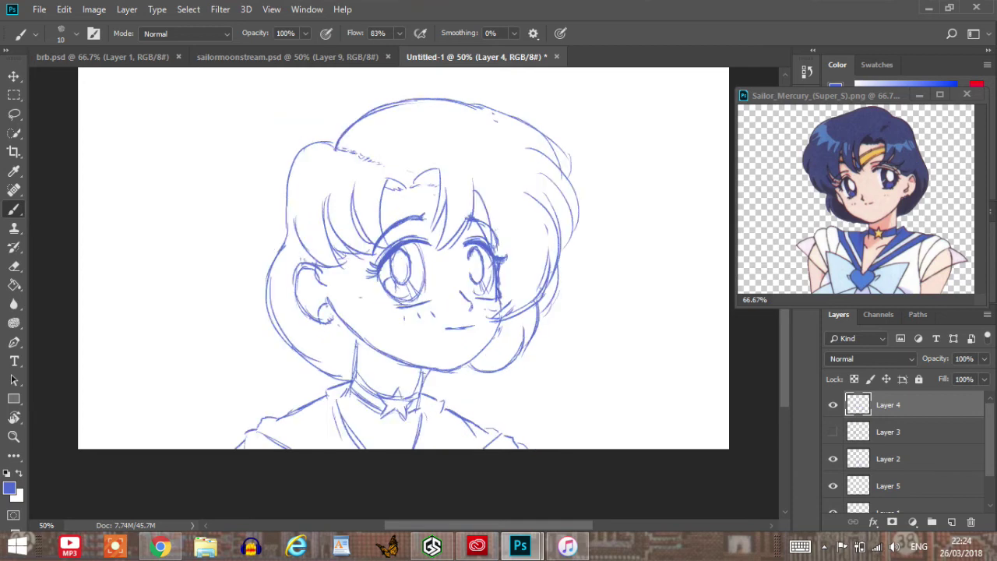
Undo the strokes of the widened far-side hair outline.
key("ctrl+alt+z")
key("ctrl+alt+z")
key("ctrl+alt+z")
key("ctrl+alt+z")
key("ctrl+alt+z")
key("ctrl+alt+z")
key("ctrl+alt+z")
key("ctrl+alt+z")
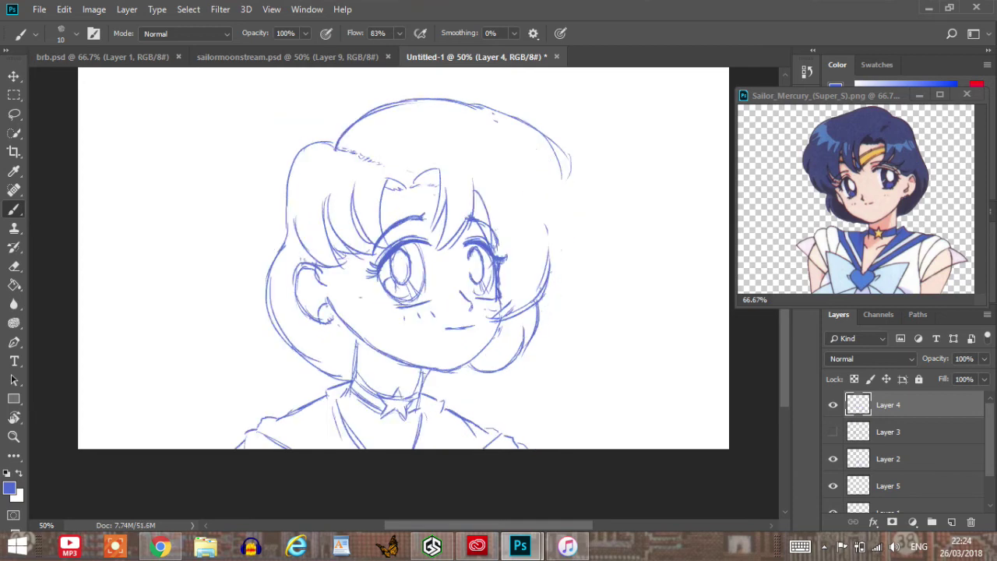
key("ctrl+alt+z")
Redraw the far-side hair outline in layered, curved strokes from the crown over the side down to the cheek.
mouse_move(479, 107)
left_mouse_down()
mouse_move(511, 127)
mouse_move(533, 163)
left_mouse_up()
mouse_move(488, 128)
left_mouse_down()
mouse_move(552, 189)
mouse_move(567, 187)
mouse_move(570, 227)
left_mouse_up()
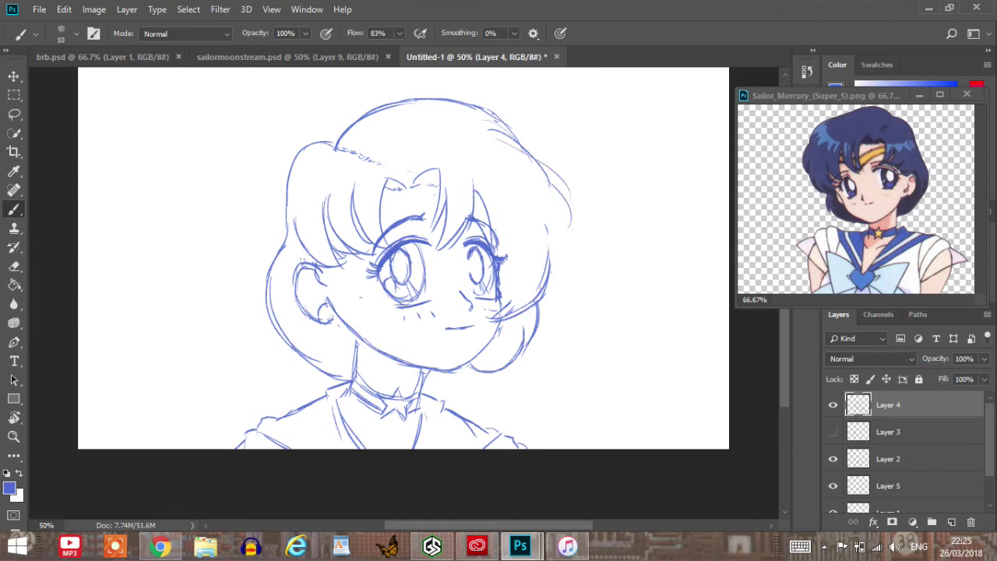
left_click_drag(567, 190, 531, 275)
left_click_drag(562, 236, 538, 303)
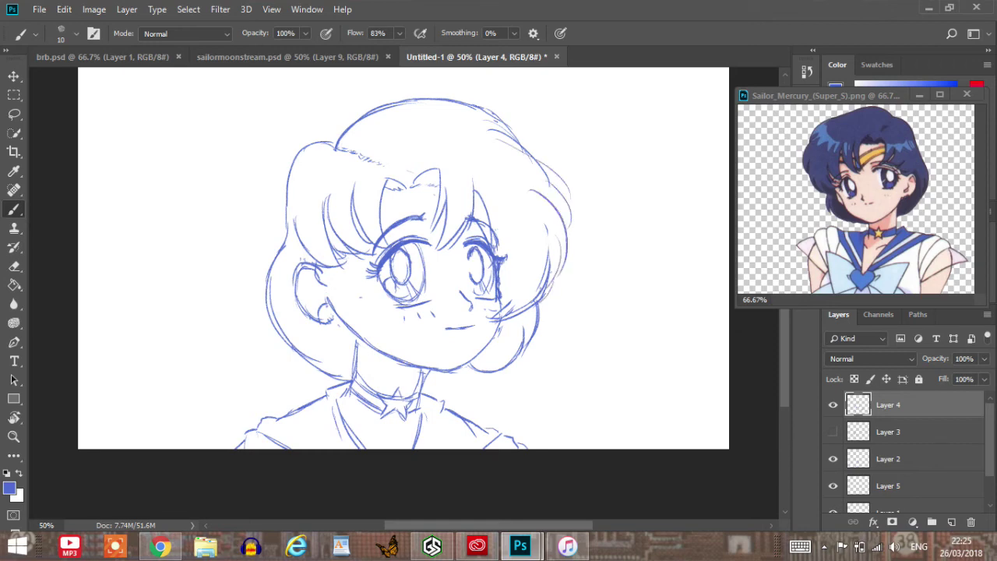
left_click_drag(551, 182, 572, 217)
left_click_drag(505, 138, 559, 181)
Flip the canvas horizontally to check the redrawn hair outline, and undo the flip.
left_click(94, 10)
mouse_move(125, 147)
left_click(289, 214)
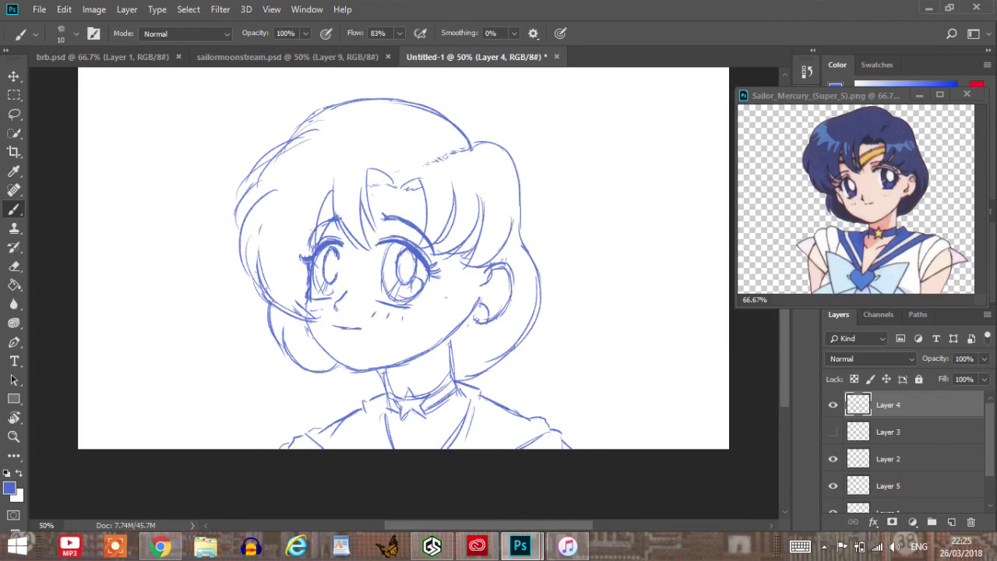
key("ctrl+z")
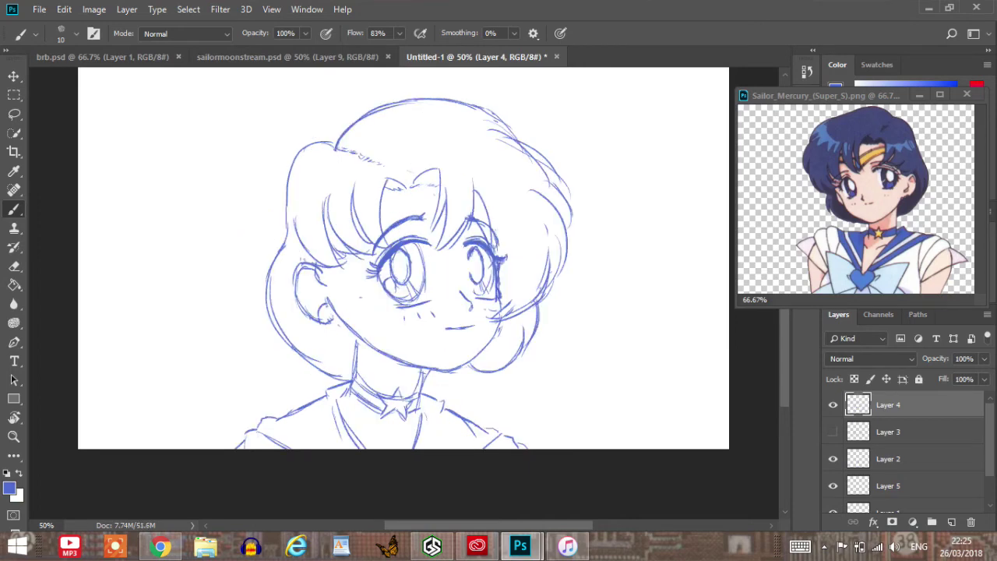
Reinforce the far-side hair outline down to the lower lock, and erase that lock's rounded bottom edge beside the jaw.
mouse_move(478, 106)
left_mouse_down()
mouse_move(550, 164)
mouse_move(575, 213)
mouse_move(549, 234)
left_mouse_up()
mouse_move(573, 234)
left_mouse_down()
mouse_move(561, 276)
mouse_move(548, 279)
mouse_move(536, 342)
mouse_move(518, 360)
left_mouse_up()
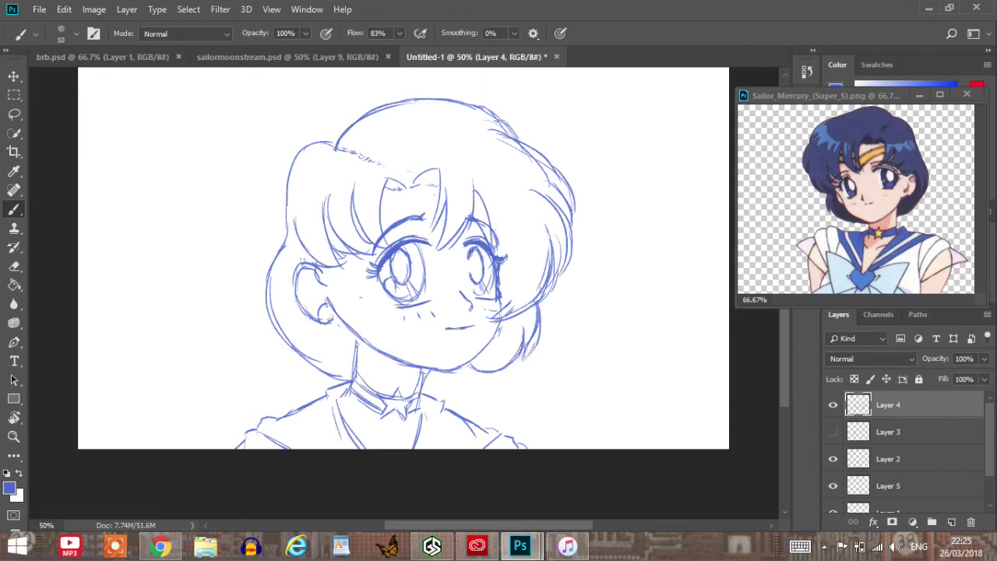
key("e")
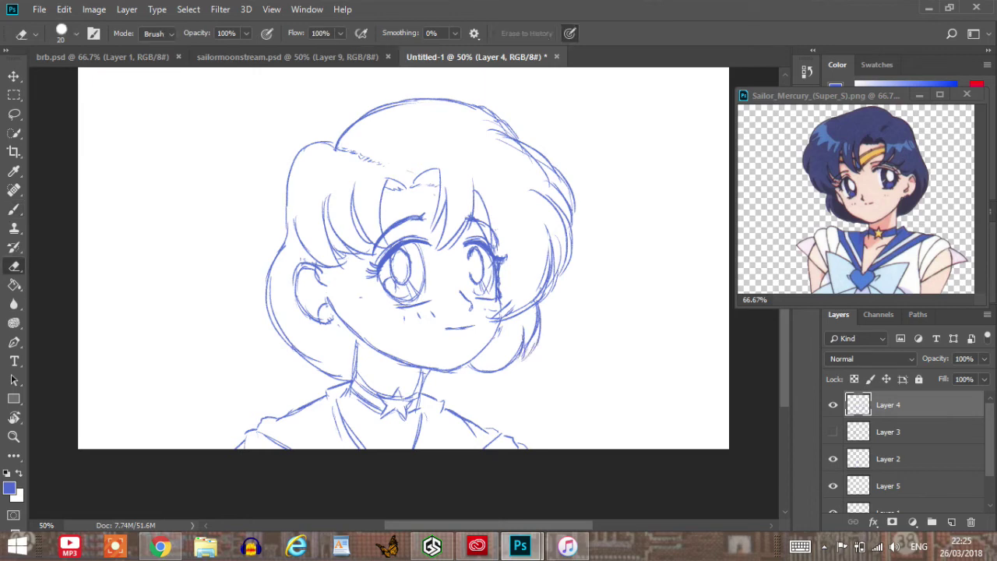
left_click_drag(531, 341, 540, 317)
mouse_move(494, 370)
left_mouse_down()
mouse_move(520, 348)
mouse_move(483, 372)
left_mouse_up()
key("b")
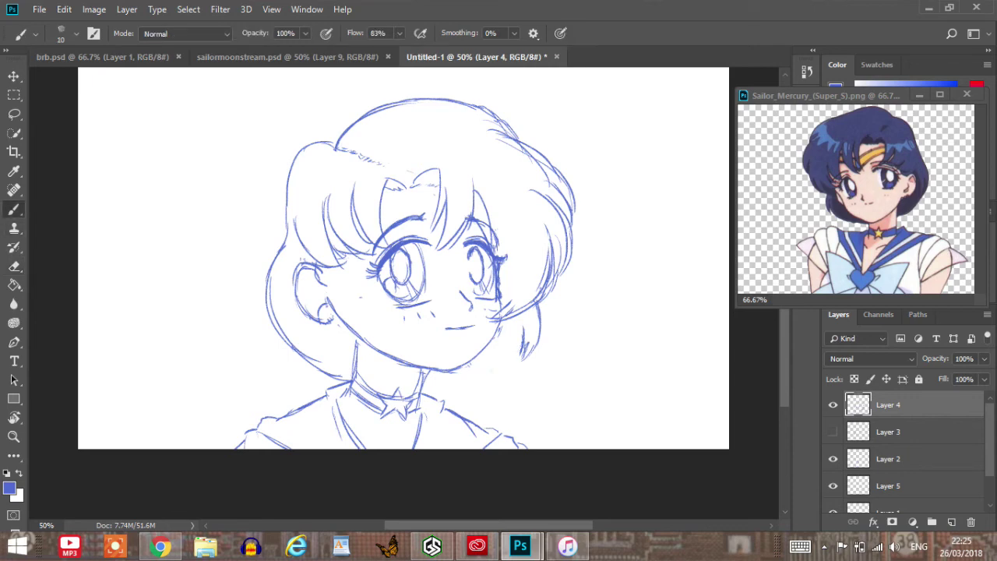
Draw jagged strand ends on the lower lock beside the jaw, and undo the strokes that extend beneath the chin.
mouse_move(522, 337)
left_mouse_down()
mouse_move(499, 361)
mouse_move(441, 379)
left_mouse_up()
left_click_drag(452, 375, 426, 386)
left_click_drag(470, 373, 452, 381)
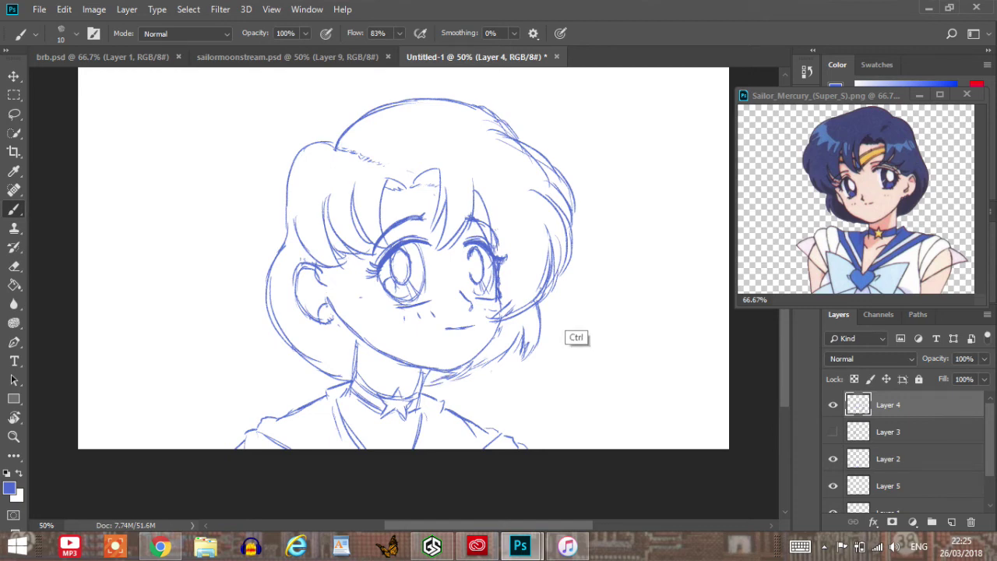
key("ctrl+alt+z")
key("ctrl+alt+z")
key("ctrl+alt+z")
key("ctrl+alt+z")
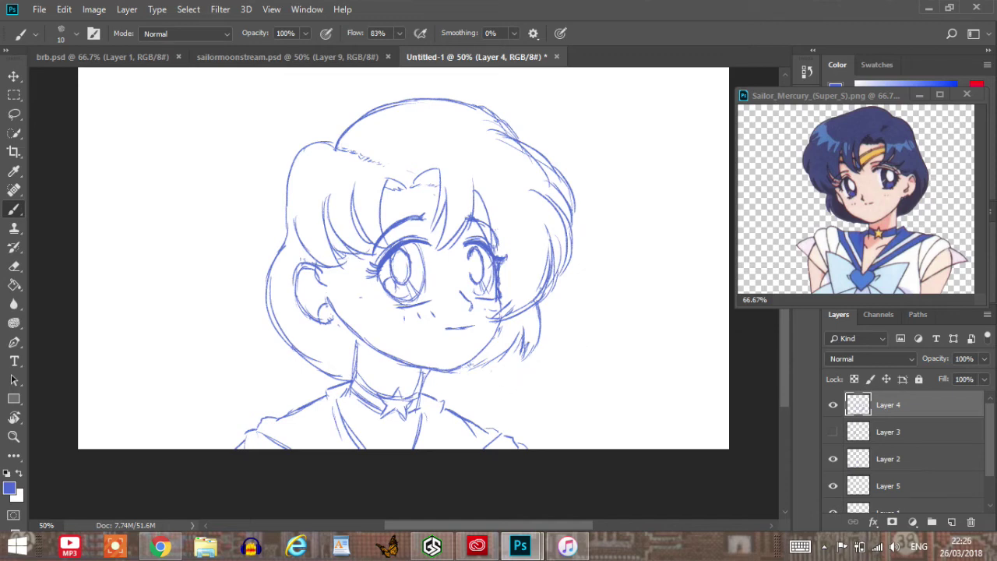
Flip the canvas horizontally to check the jagged lower lock, and undo the flip.
left_click(94, 10)
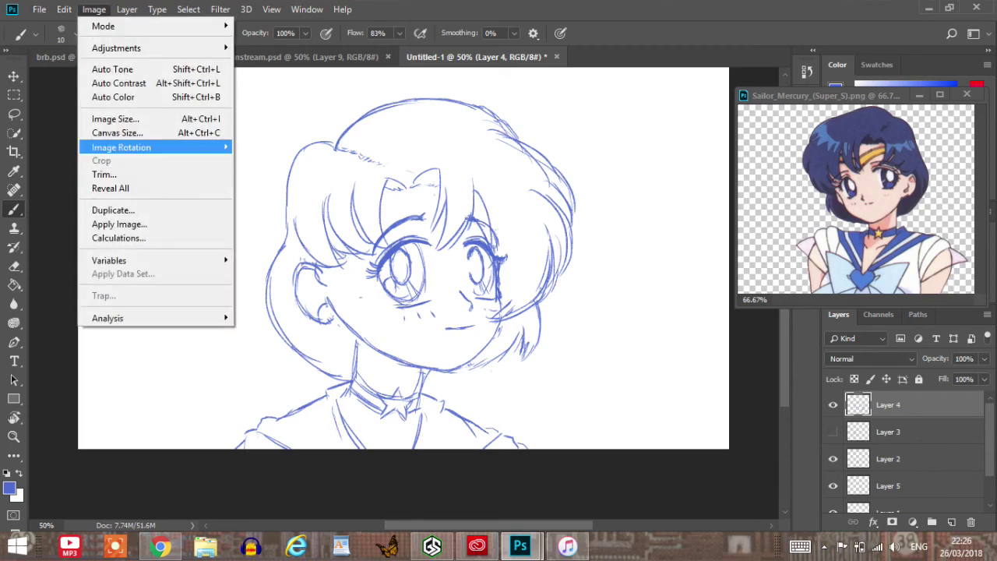
mouse_move(121, 147)
left_click(289, 211)
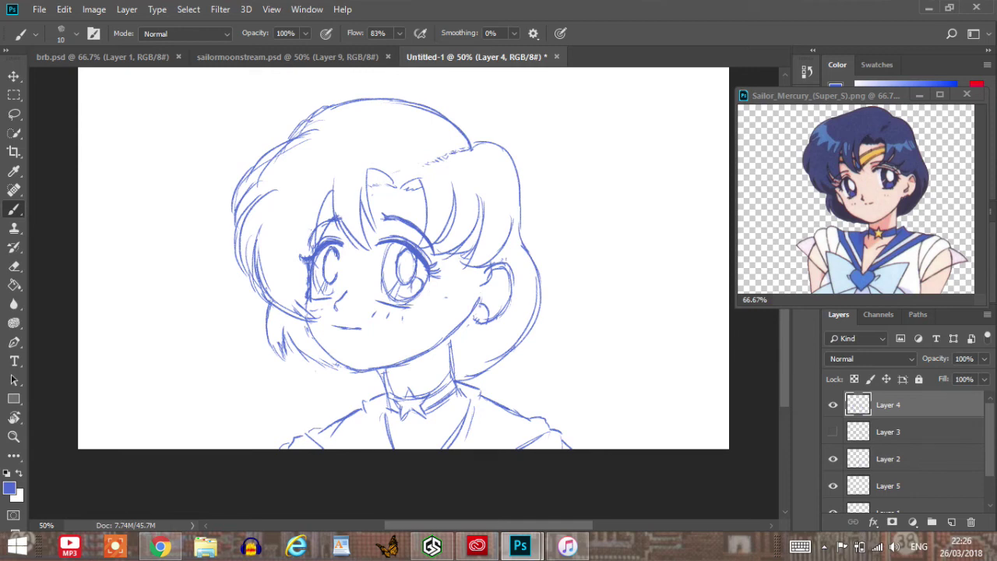
key("ctrl+z")
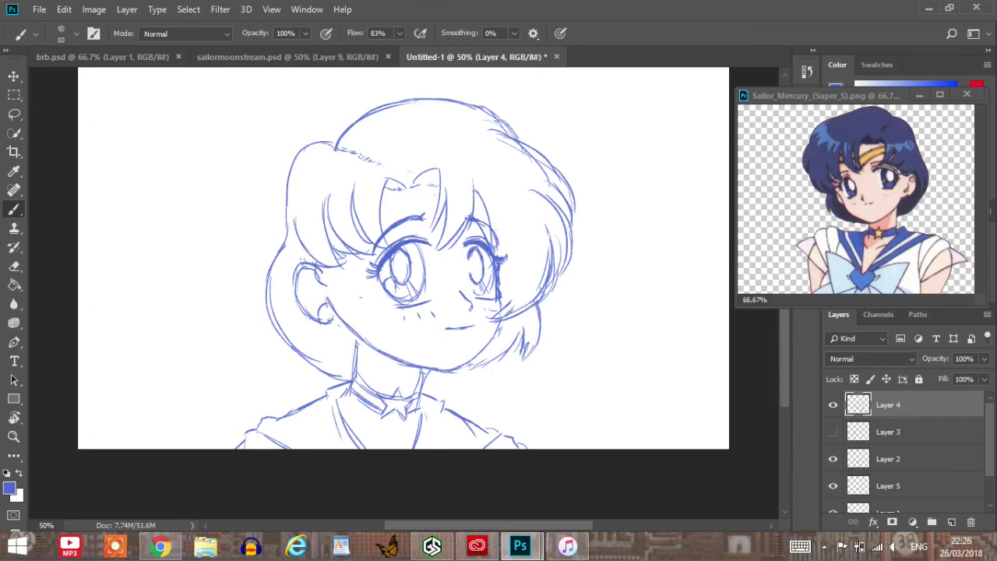
Glance at the sailormoonstream.psd drawing, and add a new layer directly above the Background in the Sailor Mercury drawing.
left_click(288, 56)
left_click(436, 56)
scroll(904, 452, "down", 2)
left_click(903, 473)
left_click(904, 499)
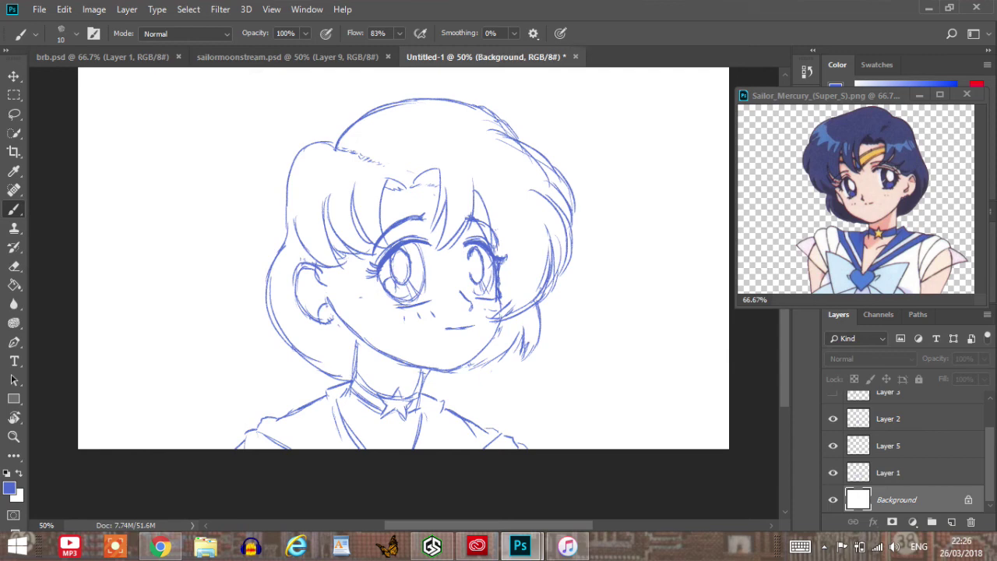
left_click(952, 521)
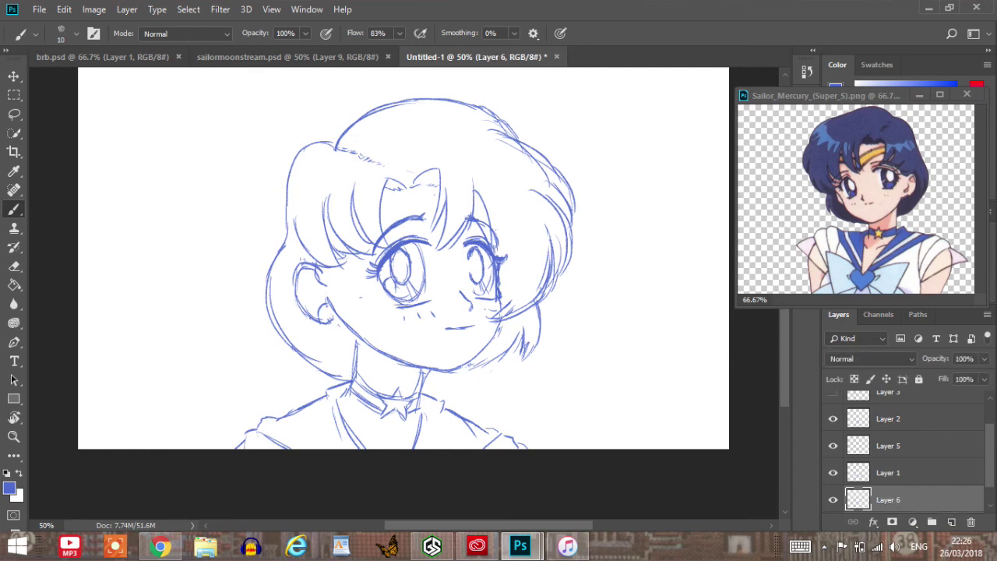
Move the floating reference image clear of the colour picker and choose a pale pink skin colour.
left_click_drag(826, 95, 827, 256)
mouse_move(977, 171)
left_mouse_down()
mouse_move(977, 186)
mouse_move(977, 84)
left_mouse_up()
left_click_drag(919, 101, 862, 83)
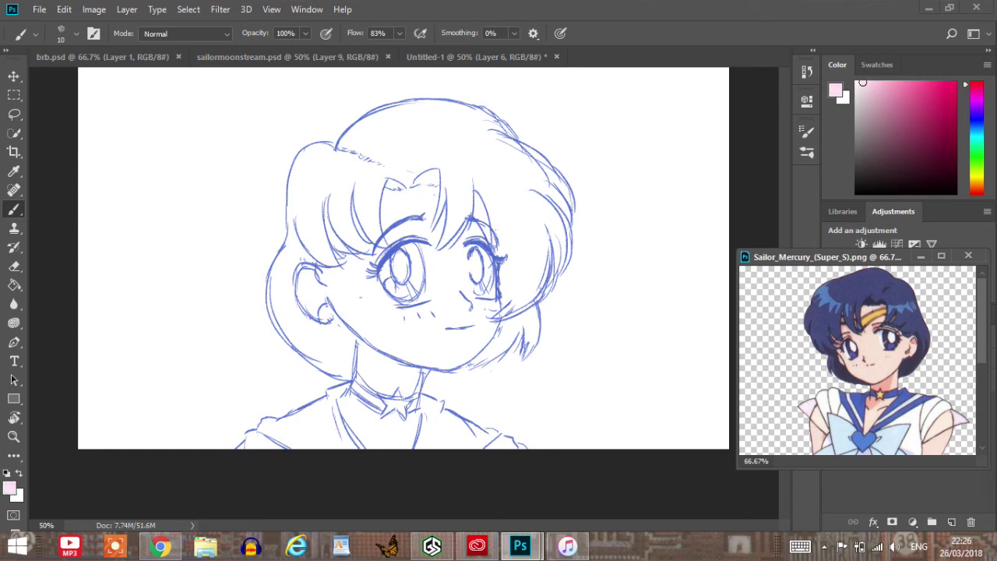
Switch to a round brush tip and enlarge it to 45 pixels.
left_click(75, 34)
left_click(87, 222)
left_click(374, 281)
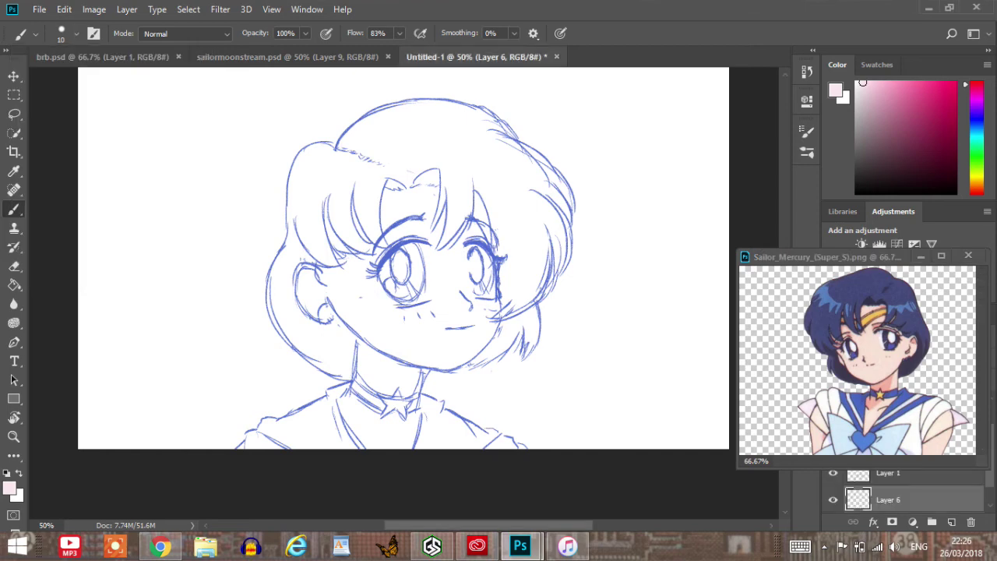
key("bracketright")
key("bracketright")
key("bracketright")
key("bracketright")
key("bracketright")
key("bracketright")
key("bracketright")
Paint the pale pink skin base over the cheek, jaw, neck and ear on Layer 6.
mouse_move(358, 310)
left_mouse_down()
mouse_move(389, 339)
mouse_move(334, 274)
mouse_move(354, 234)
mouse_move(370, 292)
mouse_move(399, 335)
mouse_move(399, 316)
mouse_move(442, 317)
mouse_move(402, 336)
mouse_move(491, 327)
mouse_move(472, 351)
mouse_move(413, 360)
mouse_move(450, 353)
mouse_move(397, 407)
left_mouse_up()
left_click_drag(386, 355, 370, 402)
left_click_drag(362, 343, 360, 397)
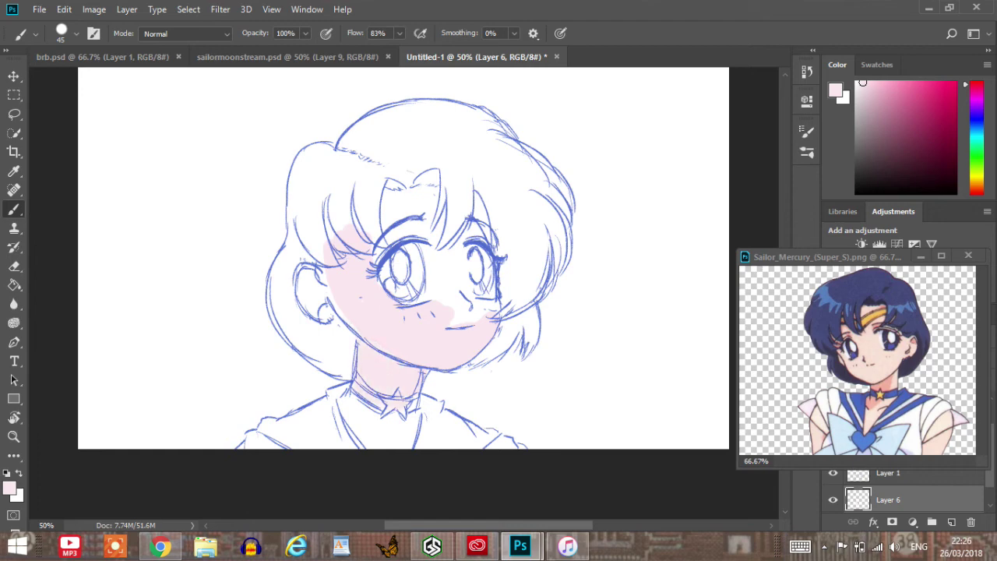
mouse_move(331, 295)
left_mouse_down()
mouse_move(340, 313)
mouse_move(321, 309)
mouse_move(326, 316)
mouse_move(299, 288)
mouse_move(318, 274)
mouse_move(314, 295)
left_mouse_up()
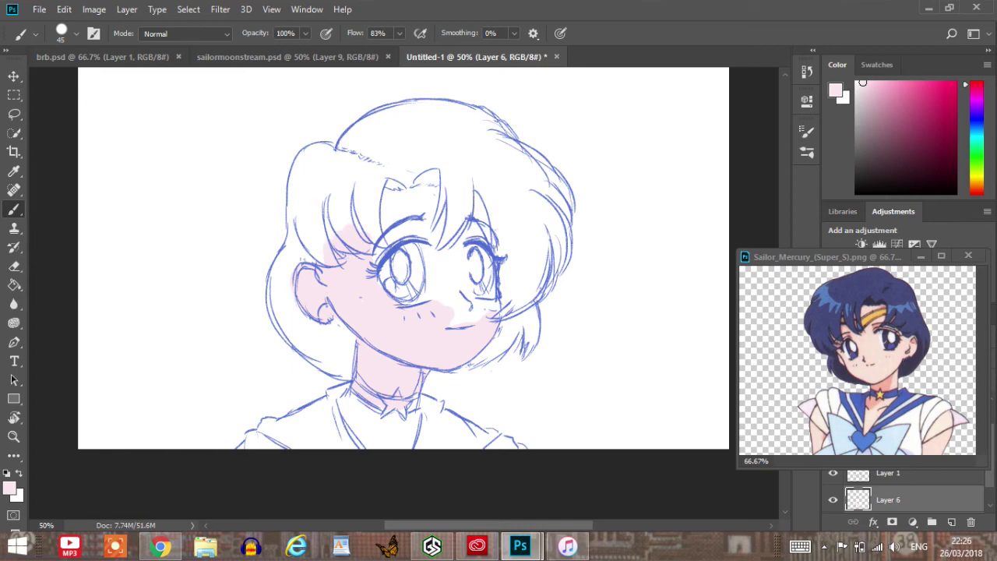
Choose a slightly lighter pink and extend the skin base over the cheek, upper chest and the area between the eyes on Layer 6.
left_click_drag(863, 83, 860, 82)
mouse_move(438, 309)
left_mouse_down()
mouse_move(456, 299)
mouse_move(474, 313)
left_mouse_up()
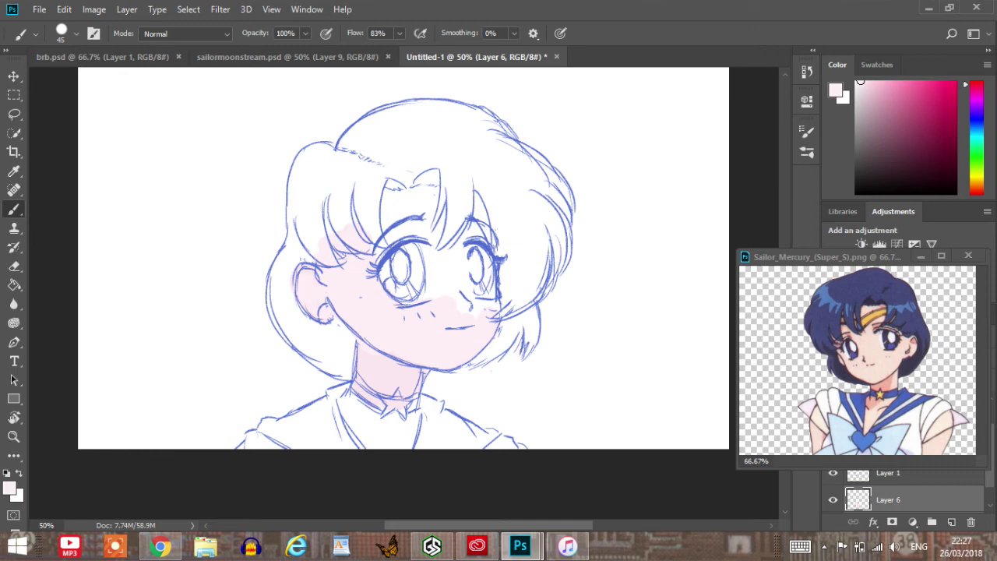
mouse_move(355, 404)
left_mouse_down()
mouse_move(409, 430)
mouse_move(405, 447)
mouse_move(352, 425)
mouse_move(341, 402)
left_mouse_up()
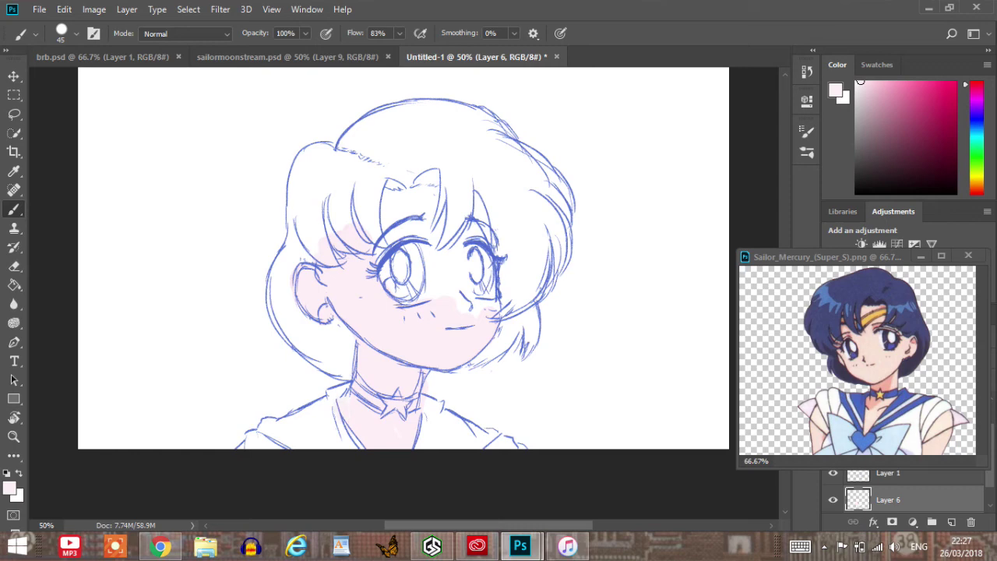
left_click_drag(441, 251, 443, 296)
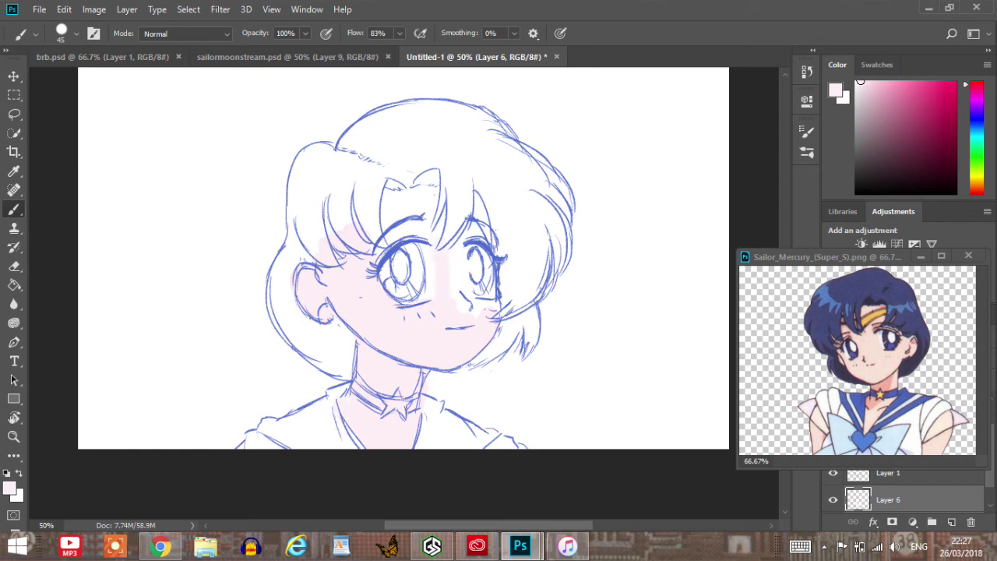
mouse_move(455, 251)
left_mouse_down()
mouse_move(462, 309)
mouse_move(452, 234)
left_mouse_up()
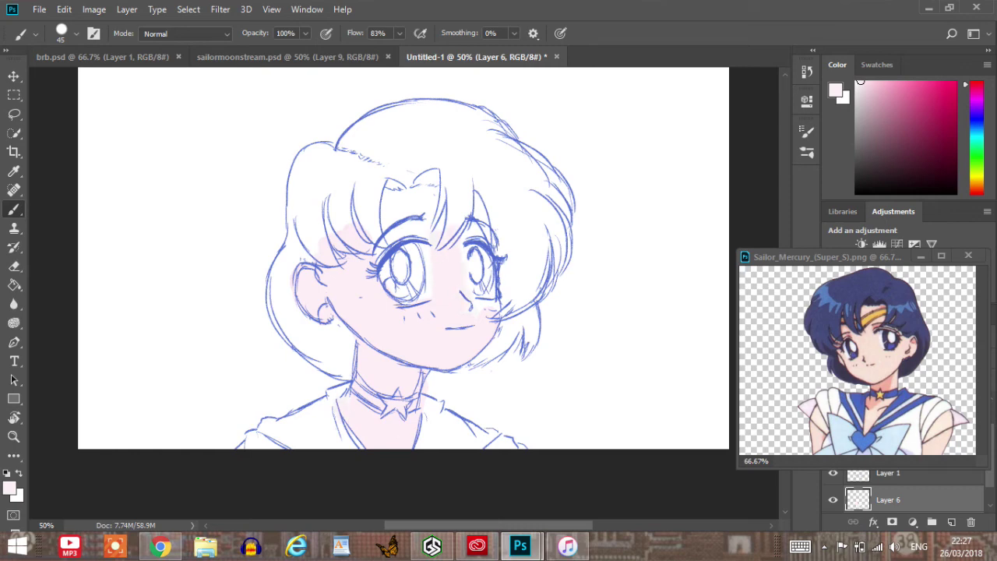
left_click_drag(475, 303, 483, 308)
Paint the pale pink skin base across the forehead, above the eyes and under the parted fringe.
left_click_drag(429, 226, 391, 239)
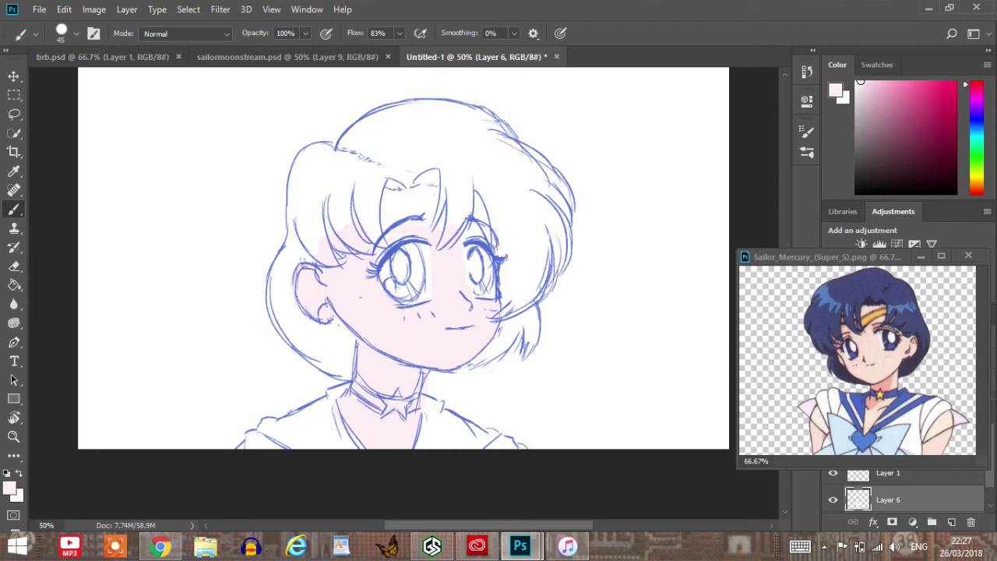
mouse_move(417, 199)
left_mouse_down()
mouse_move(373, 234)
mouse_move(399, 195)
left_mouse_up()
mouse_move(449, 191)
left_mouse_down()
mouse_move(432, 213)
mouse_move(476, 206)
mouse_move(472, 232)
left_mouse_up()
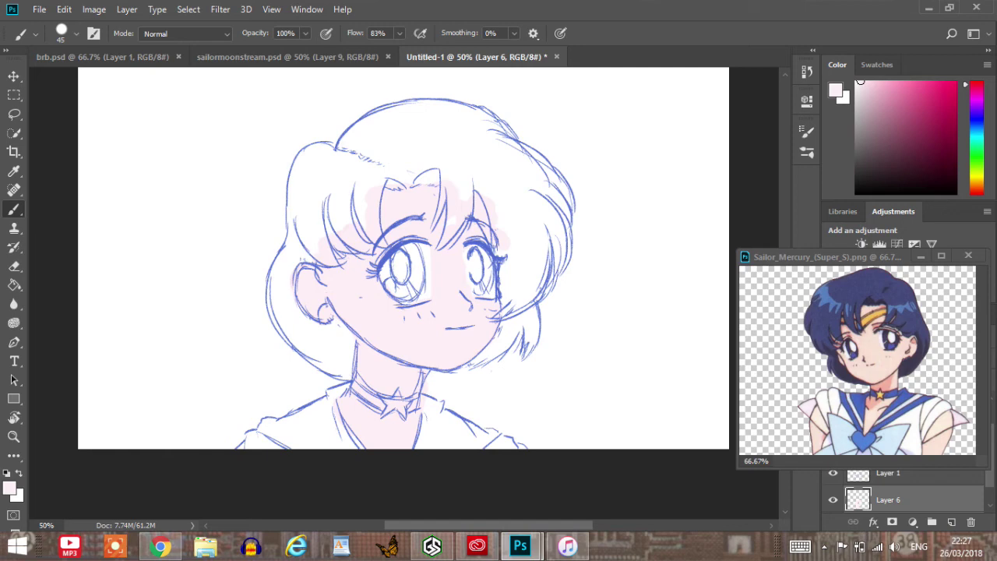
Choose a periwinkle blue, start the hair base at the crown above the parting, and set the brush flow to 100%.
key("e")
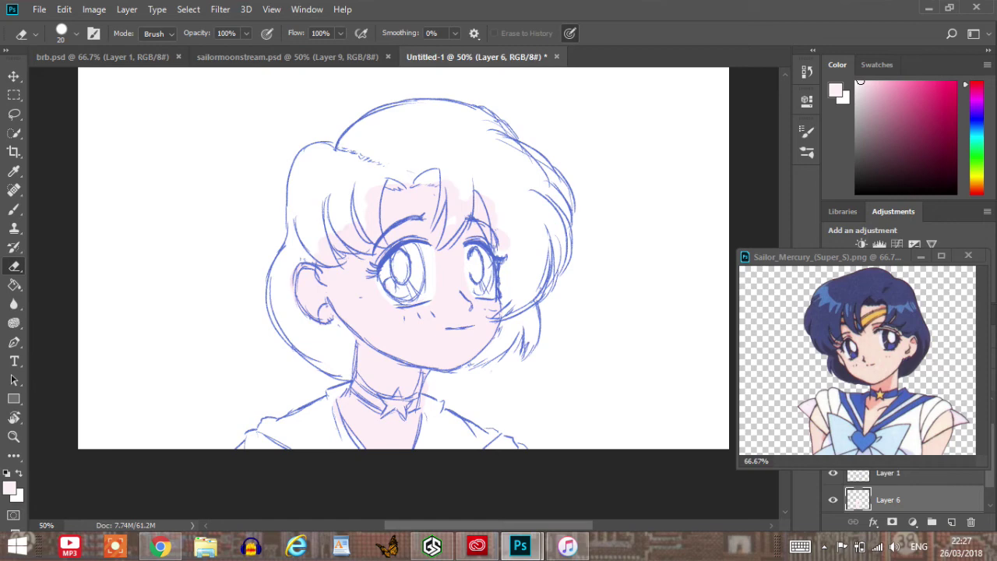
left_click(977, 120)
left_click(903, 90)
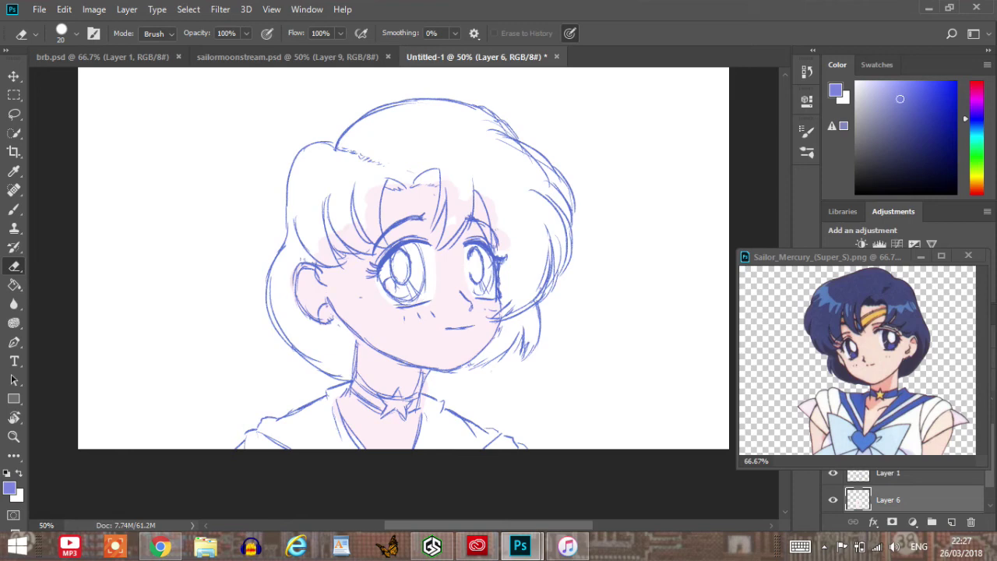
key("b")
mouse_move(406, 149)
left_mouse_down()
mouse_move(423, 125)
mouse_move(342, 159)
mouse_move(385, 117)
mouse_move(347, 179)
mouse_move(334, 190)
mouse_move(340, 178)
mouse_move(312, 175)
left_mouse_up()
left_click(399, 33)
left_click_drag(399, 50, 411, 49)
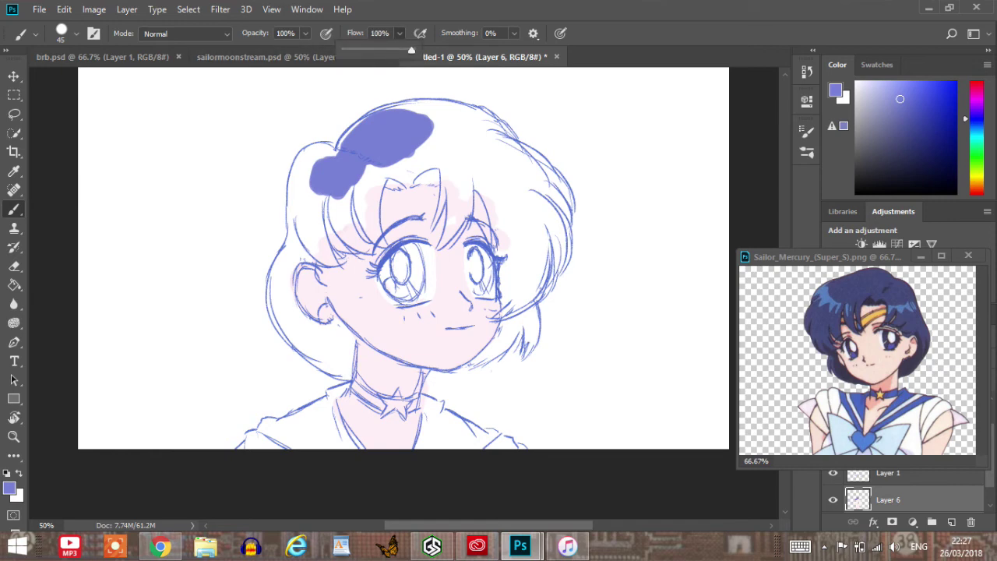
Fill the rounded hair section above the ear with the periwinkle blue.
left_click(318, 168)
mouse_move(316, 166)
left_mouse_down()
mouse_move(307, 196)
mouse_move(306, 169)
mouse_move(331, 158)
left_mouse_up()
mouse_move(298, 214)
left_mouse_down()
mouse_move(294, 166)
mouse_move(335, 147)
left_mouse_up()
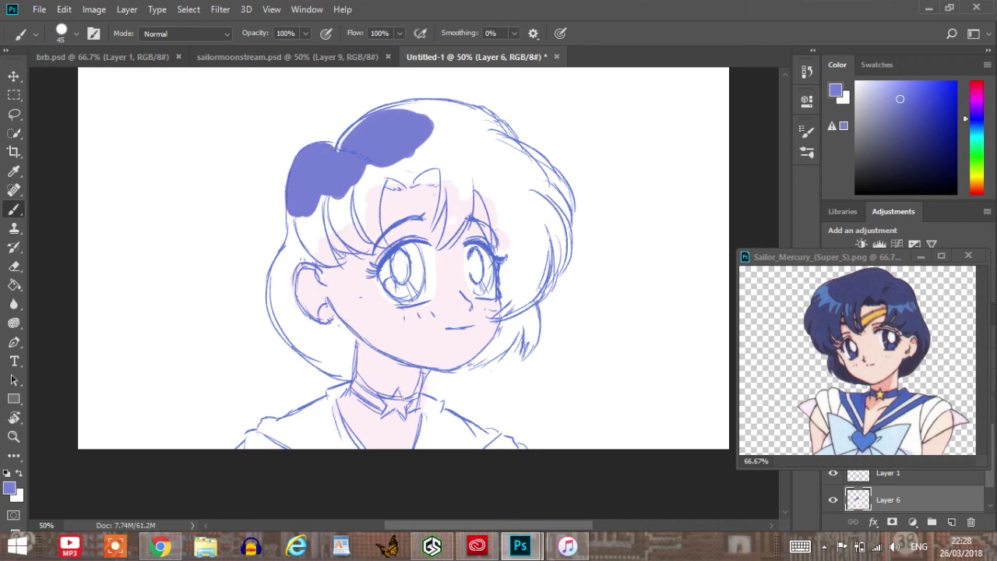
Paint the hair base across the crown, and undo the last strokes running down the far side of the head.
left_click_drag(421, 152, 471, 139)
mouse_move(335, 149)
left_mouse_down()
mouse_move(425, 105)
mouse_move(483, 137)
mouse_move(410, 101)
mouse_move(451, 101)
mouse_move(514, 159)
mouse_move(502, 128)
mouse_move(462, 110)
mouse_move(471, 167)
mouse_move(497, 165)
mouse_move(521, 137)
mouse_move(549, 168)
mouse_move(559, 214)
mouse_move(550, 251)
left_mouse_up()
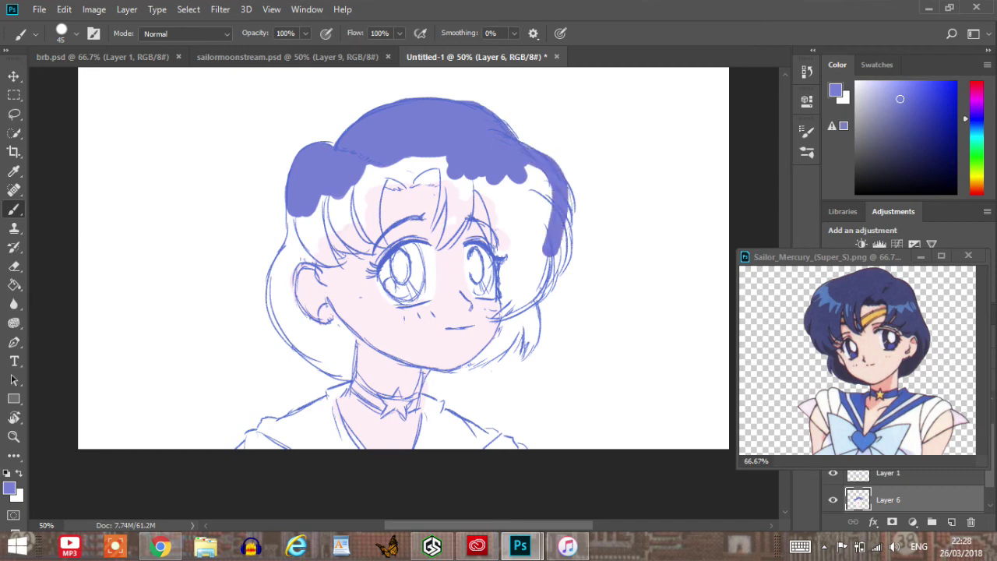
key("ctrl+alt+z")
key("ctrl+alt+z")
key("ctrl+alt+z")
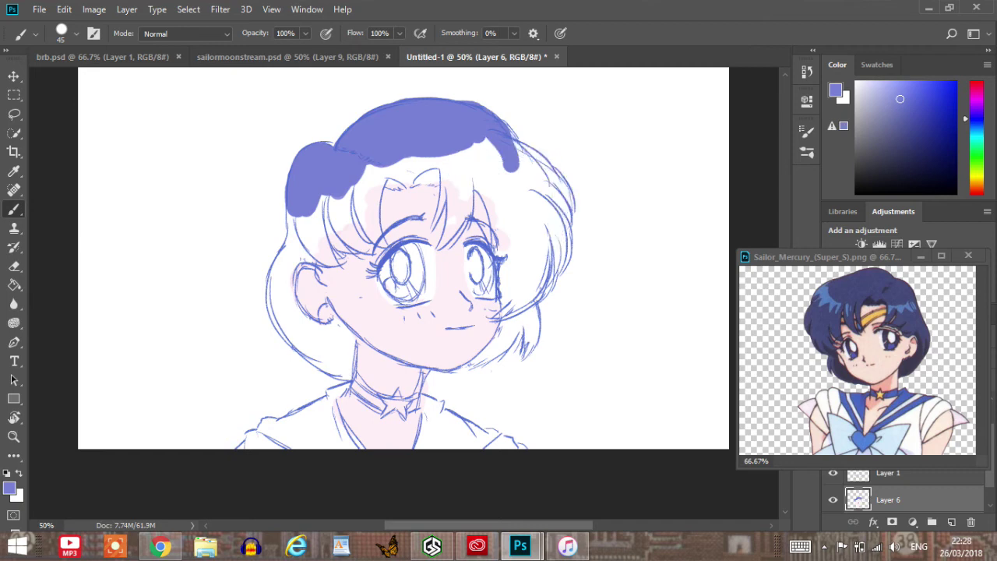
Fill the large mass of hair on the far side of the face, down to its tip beside the cheek.
mouse_move(501, 156)
left_mouse_down()
mouse_move(527, 152)
mouse_move(549, 175)
mouse_move(561, 234)
mouse_move(570, 217)
mouse_move(563, 175)
mouse_move(575, 211)
mouse_move(550, 237)
mouse_move(545, 179)
mouse_move(511, 222)
left_mouse_up()
mouse_move(499, 173)
left_mouse_down()
mouse_move(542, 269)
mouse_move(549, 245)
mouse_move(545, 274)
left_mouse_up()
mouse_move(558, 239)
left_mouse_down()
mouse_move(562, 269)
mouse_move(537, 290)
mouse_move(567, 261)
mouse_move(514, 308)
mouse_move(486, 168)
left_mouse_up()
left_click_drag(531, 275, 528, 282)
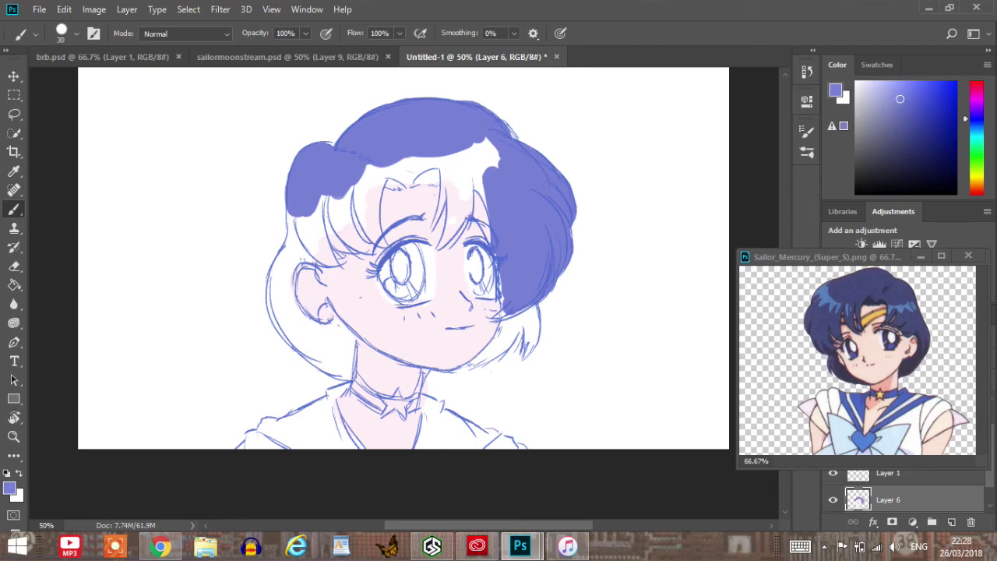
mouse_move(511, 312)
left_mouse_down()
mouse_move(494, 319)
mouse_move(529, 309)
mouse_move(499, 271)
left_mouse_up()
Paint the central fringe and the hairline above the forehead blue with a 20-pixel brush.
left_click_drag(483, 174, 470, 189)
mouse_move(496, 140)
left_mouse_down()
mouse_move(478, 209)
mouse_move(515, 139)
mouse_move(483, 173)
mouse_move(472, 145)
mouse_move(461, 181)
mouse_move(470, 149)
mouse_move(448, 181)
mouse_move(443, 163)
mouse_move(472, 203)
mouse_move(444, 239)
mouse_move(449, 177)
mouse_move(446, 208)
mouse_move(464, 223)
mouse_move(464, 214)
mouse_move(454, 227)
left_mouse_up()
mouse_move(444, 170)
left_mouse_down()
mouse_move(445, 184)
mouse_move(422, 159)
left_mouse_up()
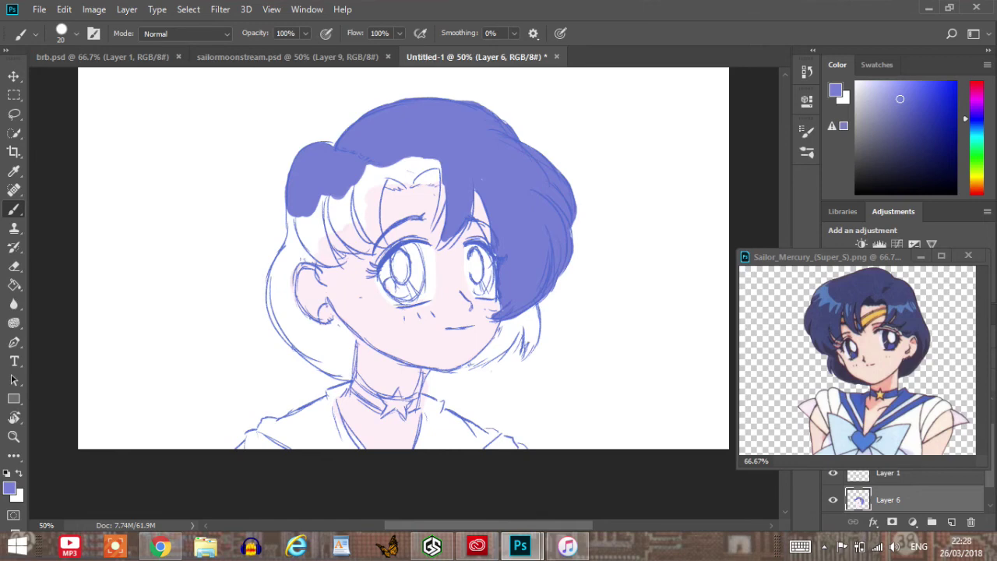
mouse_move(368, 165)
left_mouse_down()
mouse_move(364, 204)
mouse_move(403, 163)
mouse_move(392, 167)
mouse_move(399, 184)
mouse_move(443, 177)
mouse_move(423, 186)
mouse_move(419, 174)
mouse_move(396, 179)
mouse_move(423, 173)
mouse_move(395, 178)
mouse_move(372, 192)
left_mouse_up()
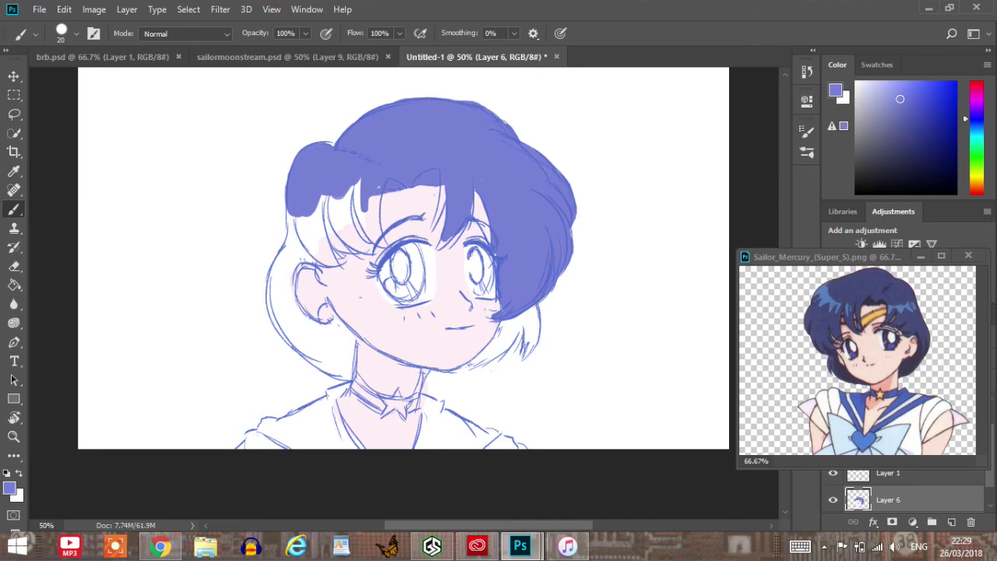
Shrink the brush and paint the thin fringe strand between the eyes and the pointed hair tip beside the cheek.
key("bracketleft")
key("bracketleft")
key("bracketleft")
left_click(436, 218)
mouse_move(438, 210)
left_mouse_down()
mouse_move(438, 201)
mouse_move(439, 248)
mouse_move(471, 223)
mouse_move(453, 238)
left_mouse_up()
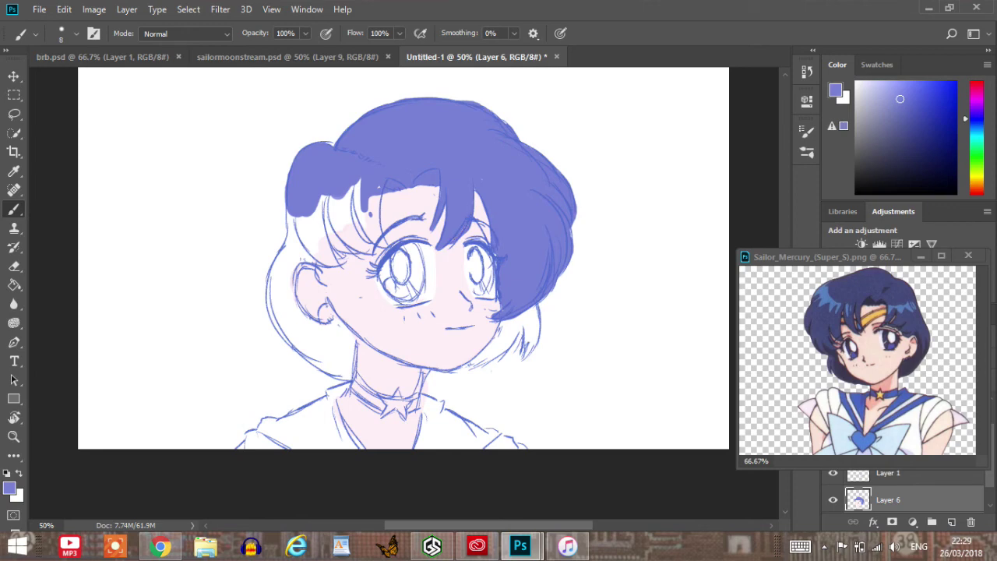
mouse_move(496, 314)
left_mouse_down()
mouse_move(484, 316)
mouse_move(497, 319)
mouse_move(502, 302)
left_mouse_up()
Enlarge the brush to 15 pixels and extend the blue down the fringe strands above the ear.
key("bracketright")
key("bracketright")
key("bracketright")
mouse_move(361, 187)
left_mouse_down()
mouse_move(369, 236)
mouse_move(354, 188)
mouse_move(369, 227)
mouse_move(379, 206)
mouse_move(343, 229)
left_mouse_up()
mouse_move(336, 196)
left_mouse_down()
mouse_move(334, 241)
mouse_move(311, 244)
left_mouse_up()
left_click_drag(307, 216, 300, 242)
left_click_drag(297, 218, 293, 248)
left_click_drag(295, 226, 288, 250)
left_click_drag(288, 195, 285, 222)
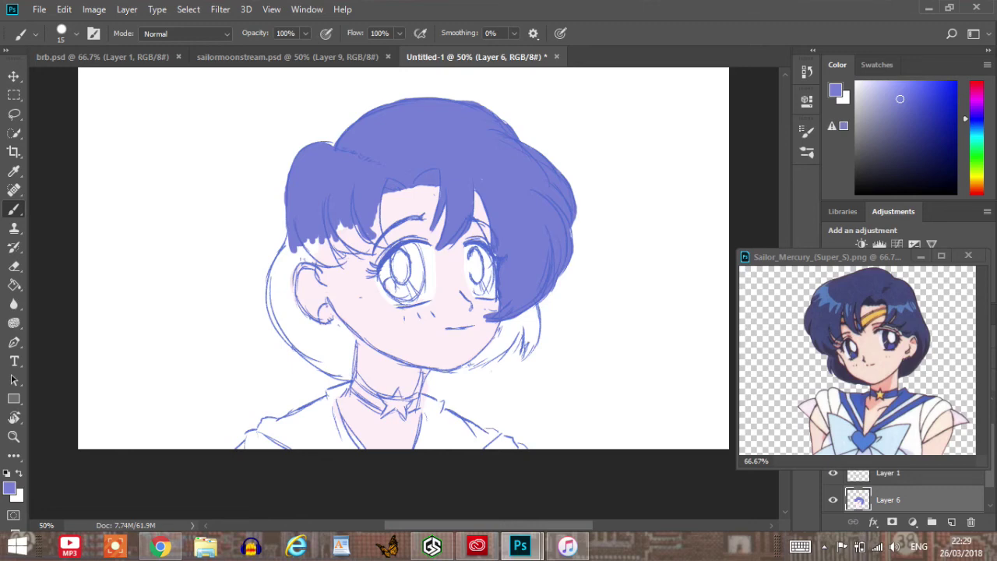
Fill the remaining gaps in the ear-side fringe down to the strand ends beside the eye.
left_click_drag(340, 226, 348, 243)
left_click_drag(352, 226, 364, 251)
left_click_drag(366, 246, 345, 249)
left_click_drag(365, 245, 327, 252)
mouse_move(344, 235)
left_mouse_down()
mouse_move(320, 256)
mouse_move(302, 254)
mouse_move(327, 266)
left_mouse_up()
mouse_move(332, 257)
left_mouse_down()
mouse_move(322, 268)
mouse_move(332, 261)
mouse_move(282, 252)
left_mouse_up()
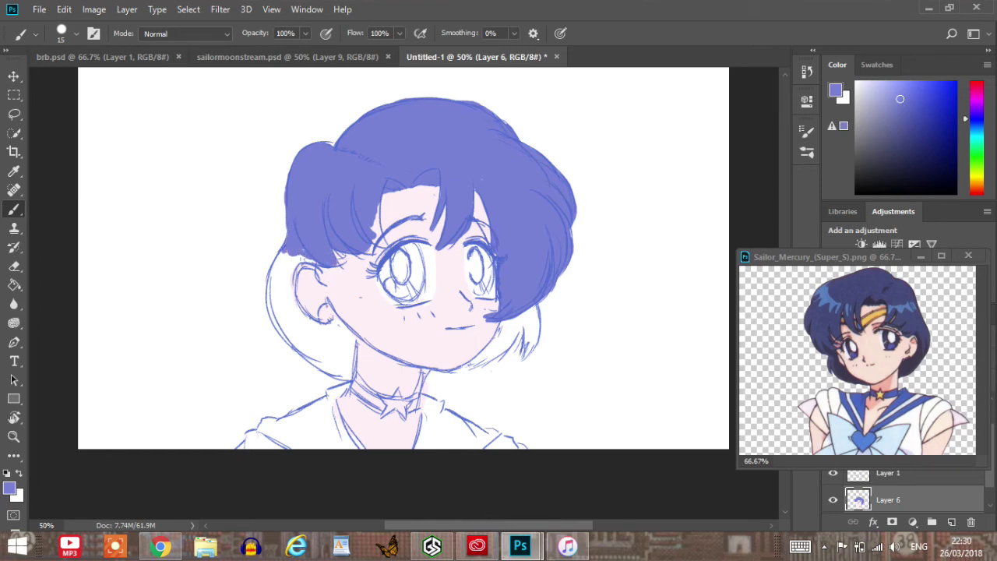
mouse_move(378, 220)
left_mouse_down()
mouse_move(371, 235)
mouse_move(378, 216)
mouse_move(385, 245)
mouse_move(332, 259)
left_mouse_up()
Flip the canvas horizontally to check the coloured hair, and undo the flip.
left_click(93, 9)
mouse_move(125, 147)
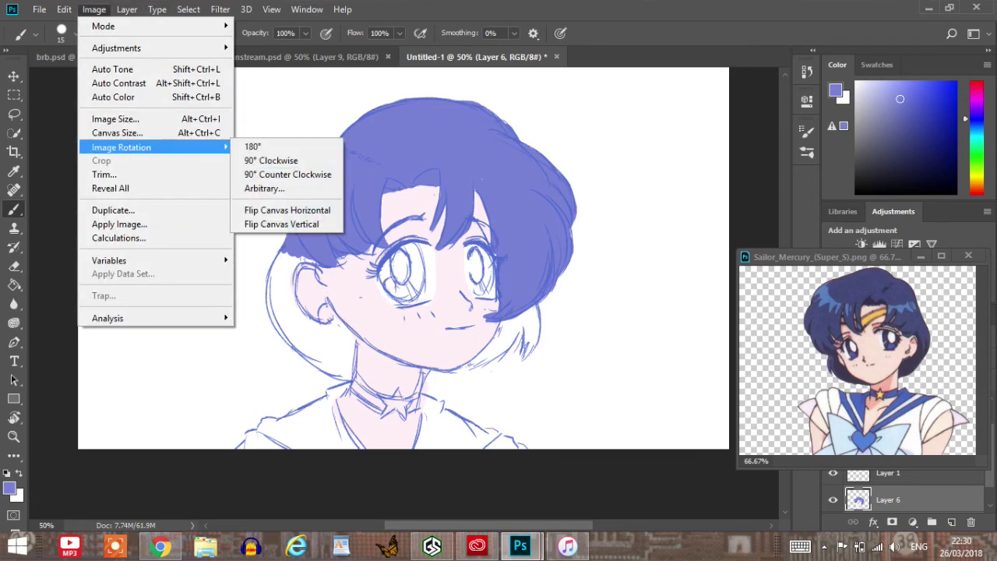
left_click(281, 216)
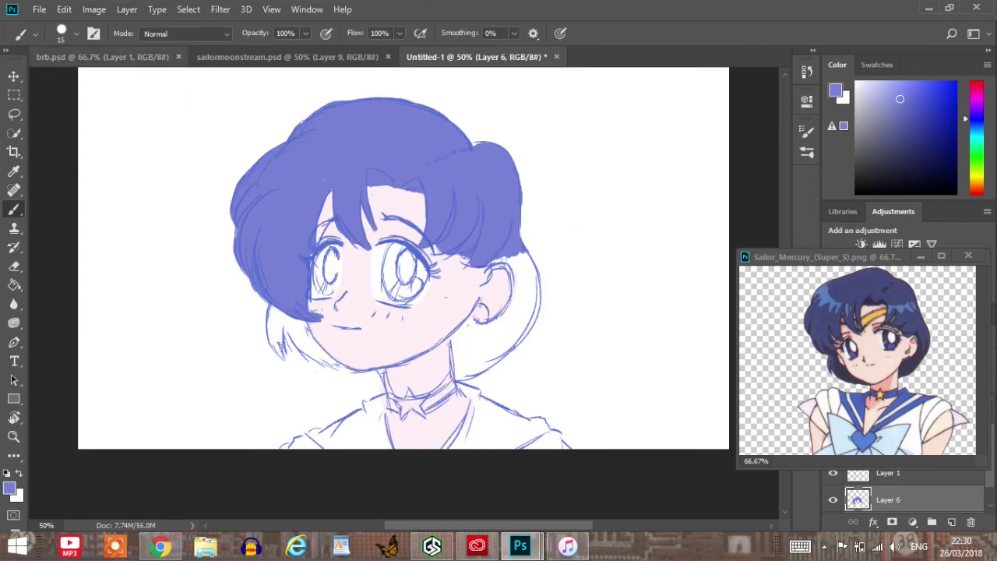
key("ctrl+z")
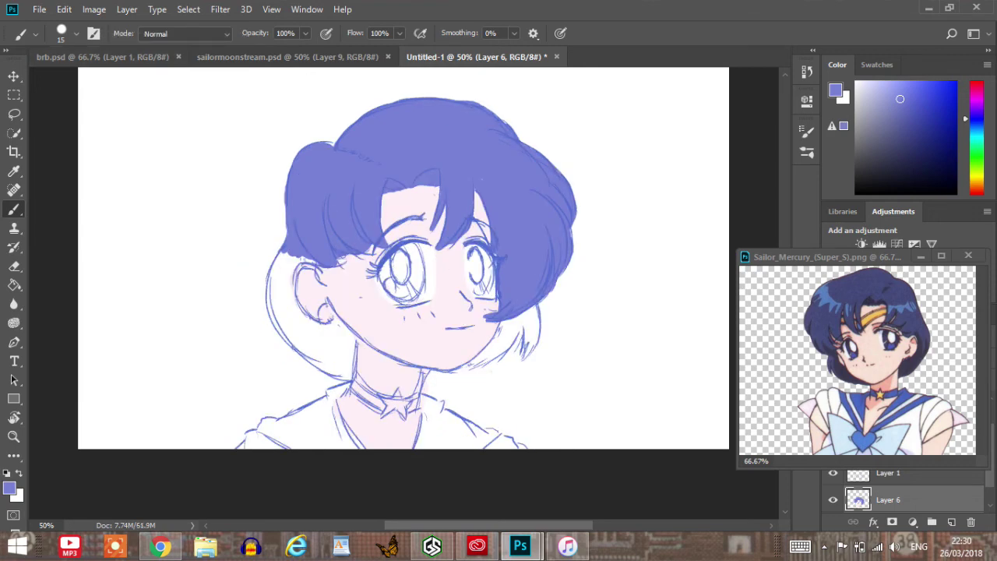
Enlarge the brush to 35 pixels and fill the back hair behind the ear, down to the neck.
key("bracketright")
mouse_move(317, 351)
left_mouse_down()
mouse_move(279, 314)
mouse_move(317, 339)
mouse_move(281, 266)
mouse_move(277, 282)
mouse_move(305, 352)
mouse_move(278, 333)
mouse_move(268, 270)
mouse_move(320, 360)
mouse_move(345, 374)
mouse_move(294, 298)
left_mouse_up()
key("ctrl+z")
mouse_move(322, 329)
left_mouse_down()
mouse_move(308, 315)
mouse_move(342, 326)
mouse_move(352, 358)
left_mouse_up()
mouse_move(346, 355)
left_mouse_down()
mouse_move(350, 335)
mouse_move(353, 344)
mouse_move(333, 339)
left_mouse_up()
mouse_move(294, 301)
left_mouse_down()
mouse_move(296, 259)
mouse_move(307, 258)
left_mouse_up()
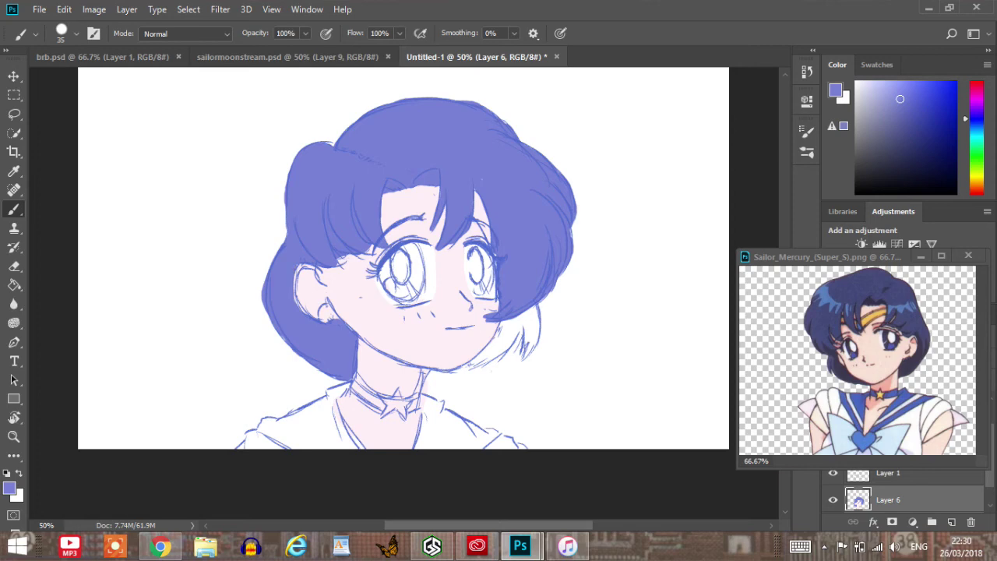
Paint the lower hair tuft beside the jaw, and fill its narrow edge along the chin with a 10-pixel brush.
left_click_drag(326, 144, 335, 141)
mouse_move(533, 312)
left_mouse_down()
mouse_move(521, 326)
mouse_move(524, 358)
mouse_move(524, 349)
left_mouse_up()
key("bracketleft")
key("bracketleft")
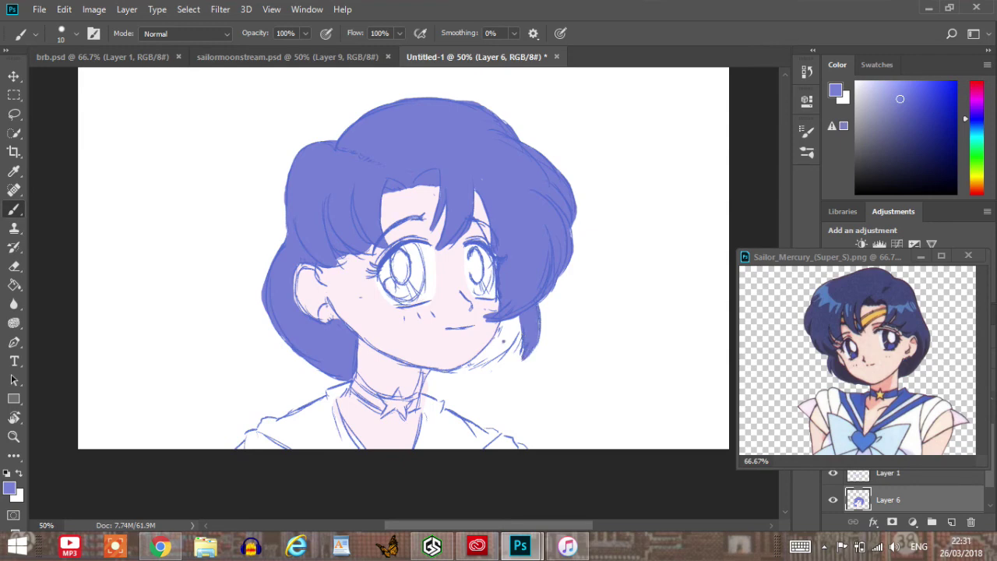
mouse_move(508, 321)
left_mouse_down()
mouse_move(495, 344)
mouse_move(507, 347)
mouse_move(465, 366)
mouse_move(493, 339)
mouse_move(477, 363)
mouse_move(502, 345)
left_mouse_up()
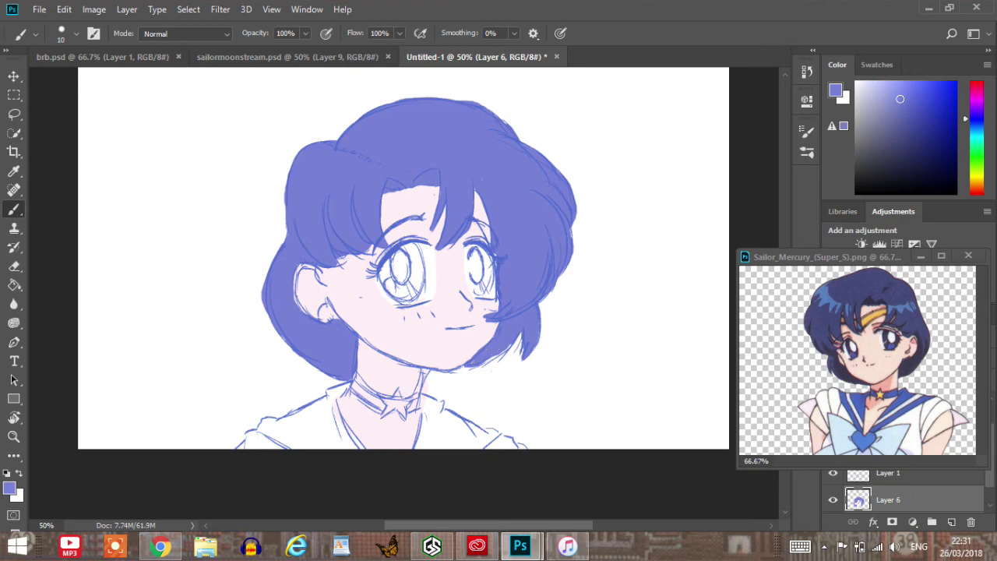
left_click_drag(496, 357, 465, 370)
Flip the canvas horizontally to check the finished hair base, and undo the flip.
left_click(94, 10)
mouse_move(156, 148)
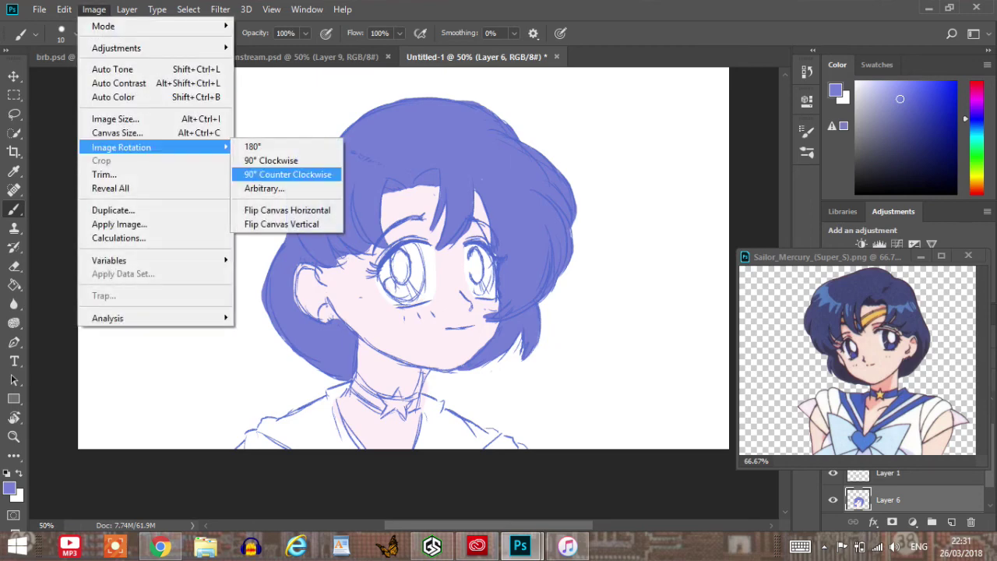
left_click(287, 209)
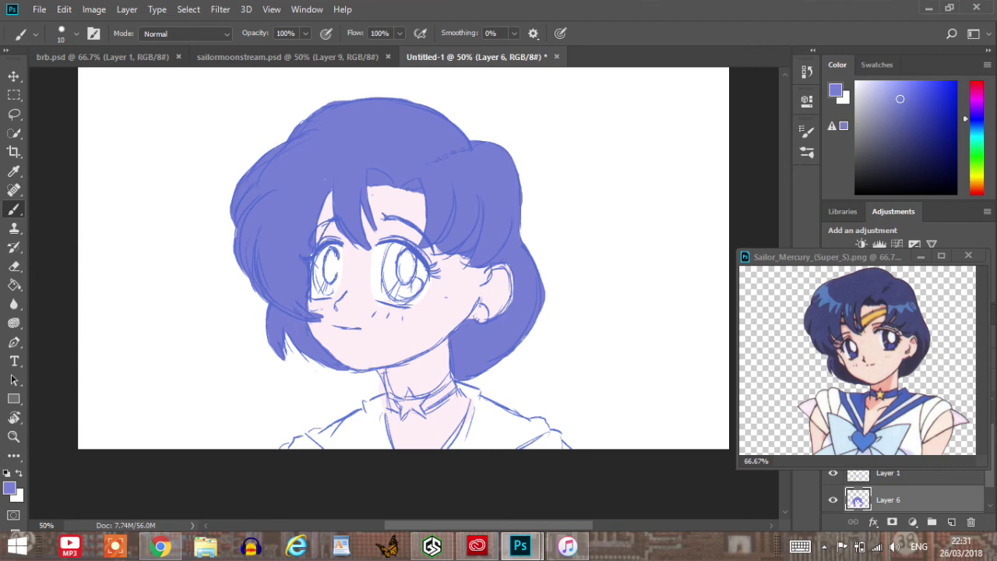
key("ctrl+z")
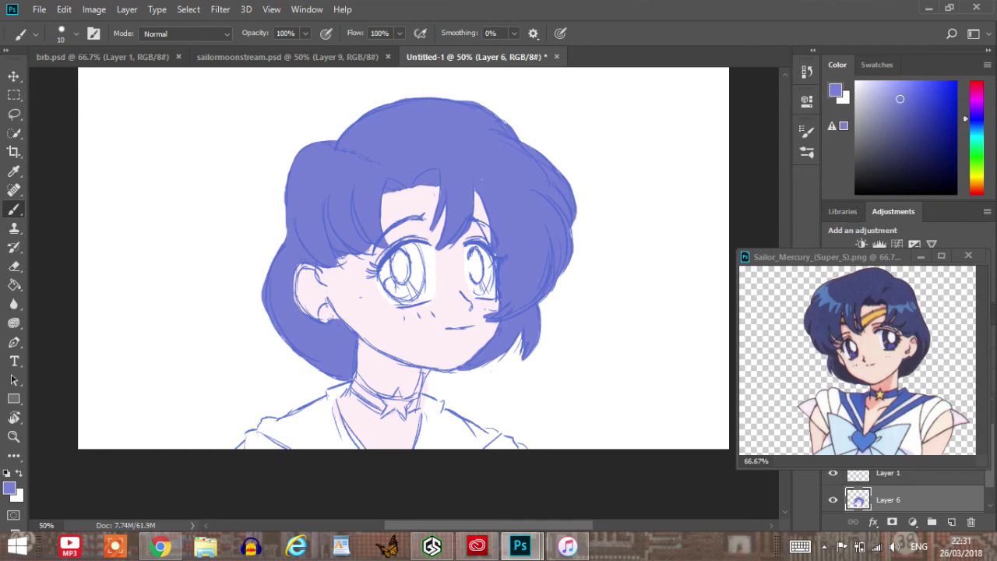
Sample the pale pink from the cheek and touch up the skin along the jaw beside the hair.
key("i")
left_click(379, 316)
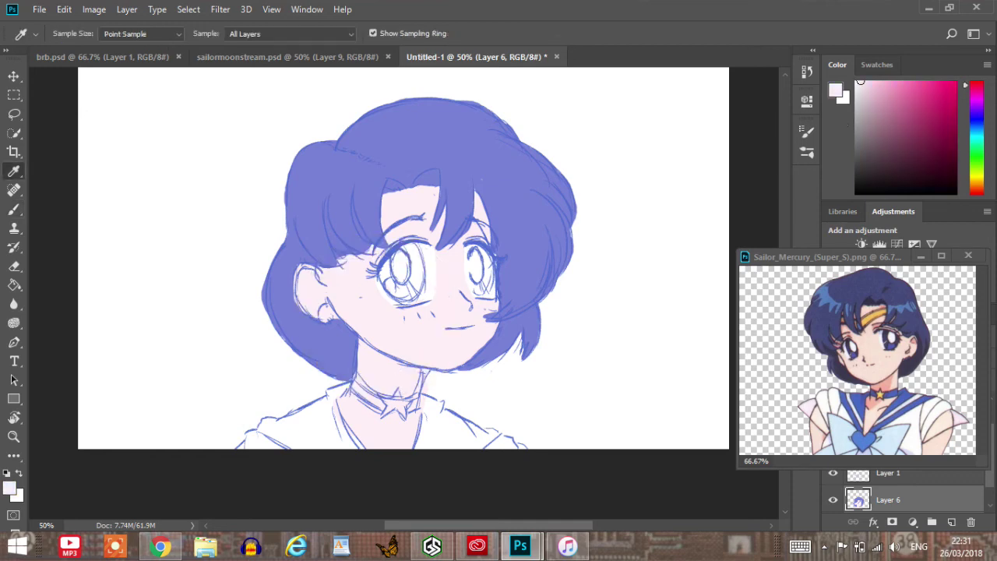
key("b")
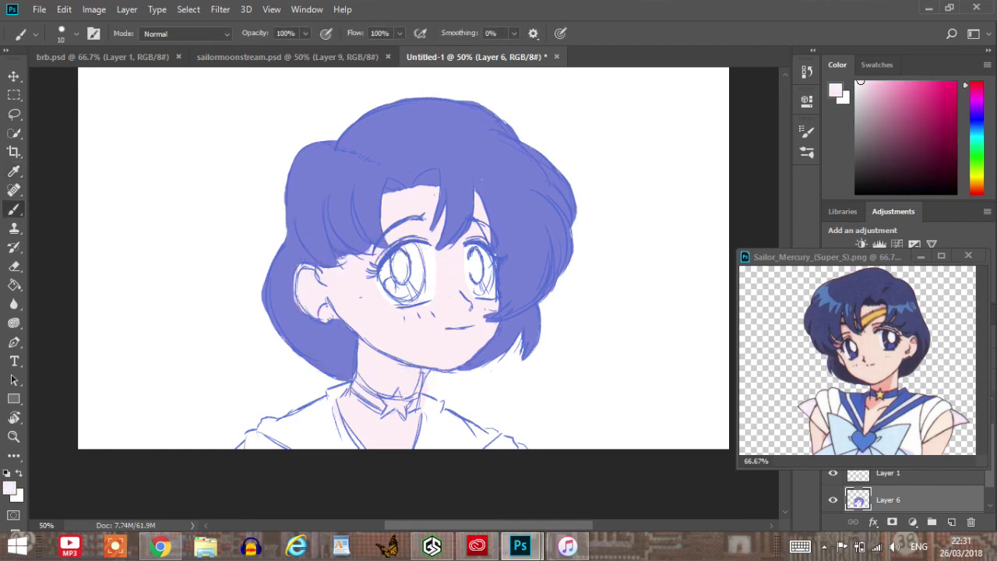
left_click_drag(492, 339, 466, 364)
Choose a light sky blue and paint the irises of both eyes, leaving the highlights white.
left_click_drag(977, 107, 977, 127)
left_click_drag(861, 81, 893, 83)
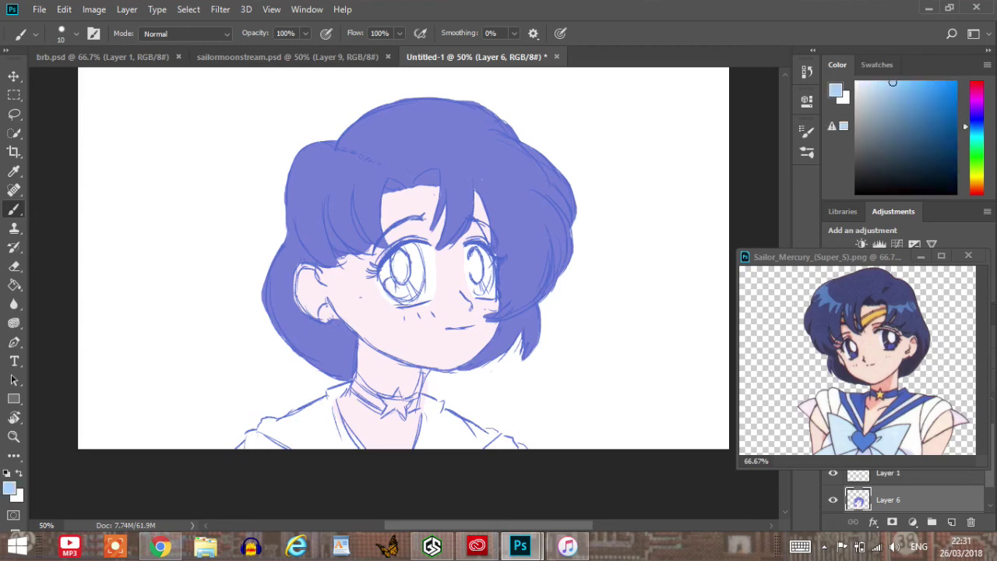
mouse_move(379, 279)
left_mouse_down()
mouse_move(388, 260)
mouse_move(395, 296)
mouse_move(413, 300)
mouse_move(420, 288)
mouse_move(411, 263)
mouse_move(421, 258)
mouse_move(405, 248)
mouse_move(421, 260)
left_mouse_up()
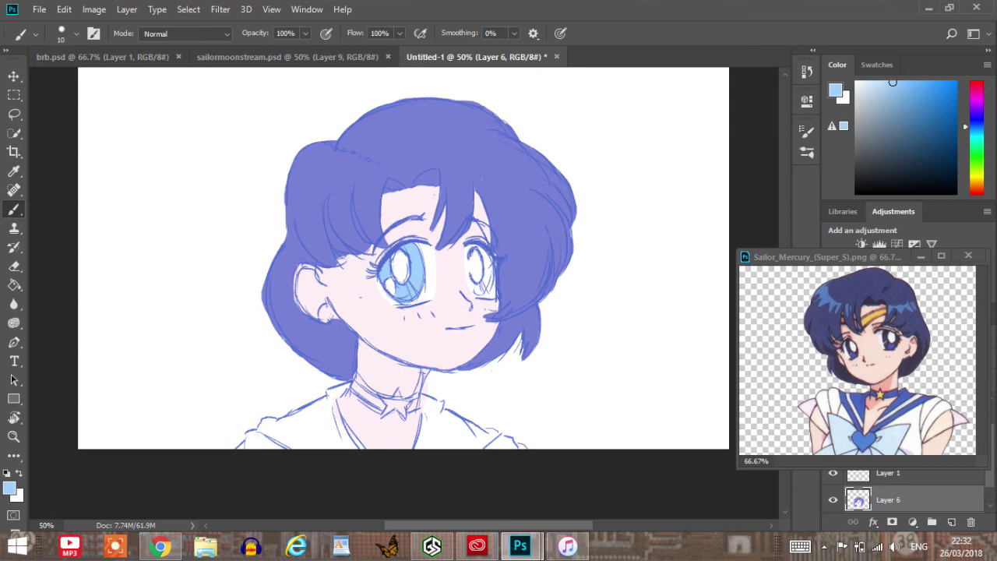
mouse_move(470, 283)
left_mouse_down()
mouse_move(482, 295)
mouse_move(491, 285)
mouse_move(483, 251)
left_mouse_up()
mouse_move(468, 244)
left_mouse_down()
mouse_move(480, 249)
mouse_move(468, 283)
left_mouse_up()
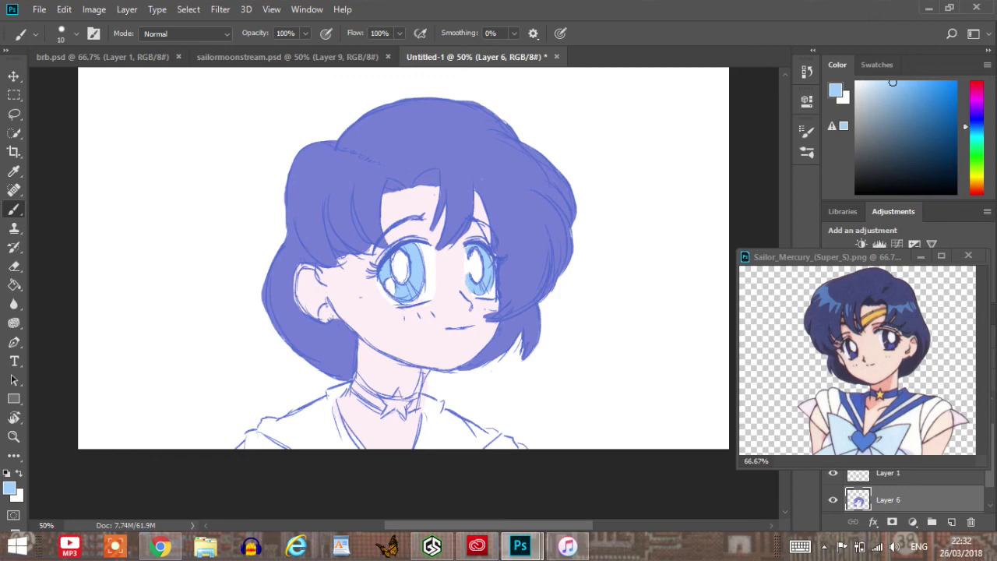
Flip the canvas horizontally to check the face, touch up the lower edge of the far iris in light blue, and flip it back.
left_click(94, 9)
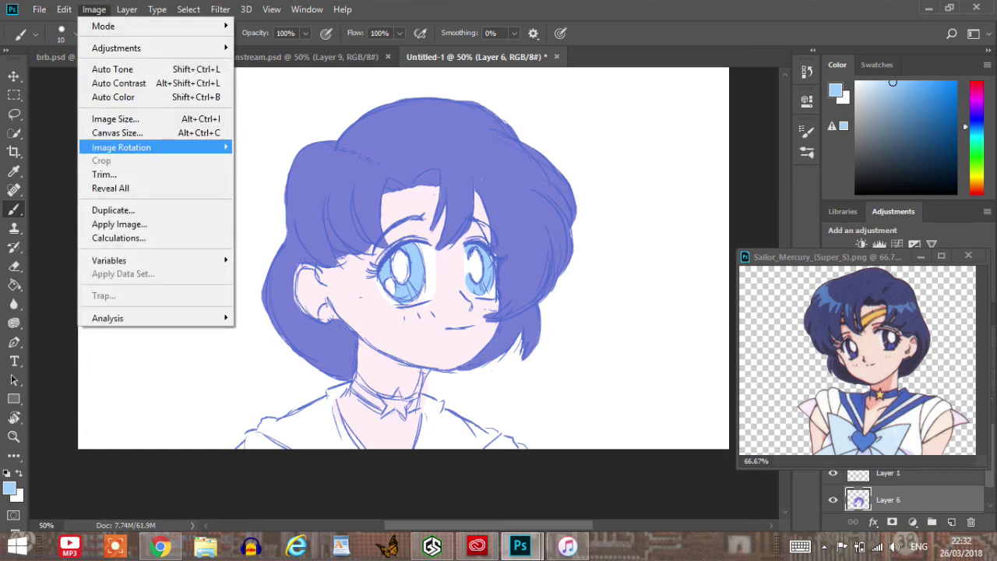
mouse_move(156, 147)
left_click(268, 211)
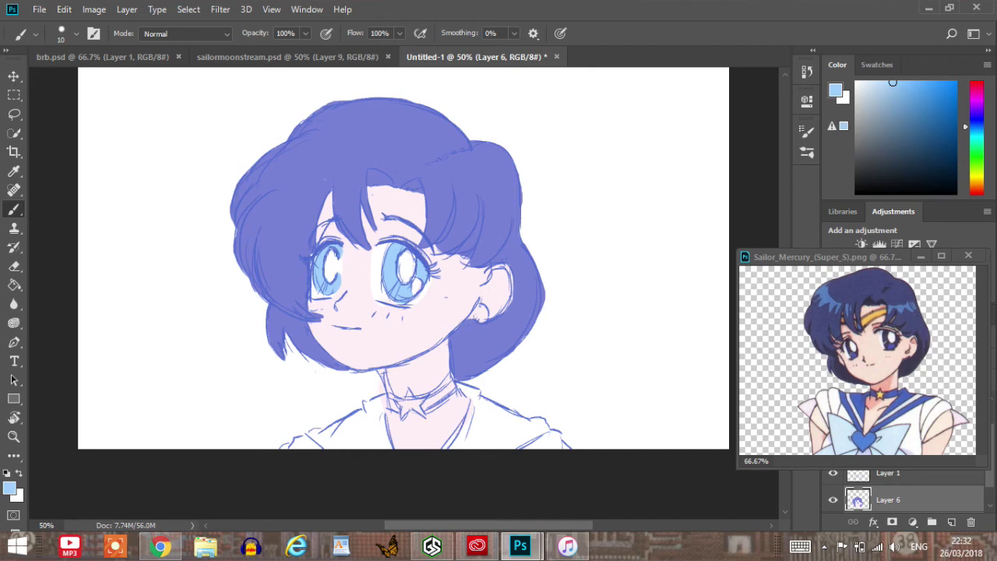
left_click_drag(316, 288, 326, 297)
left_click(93, 10)
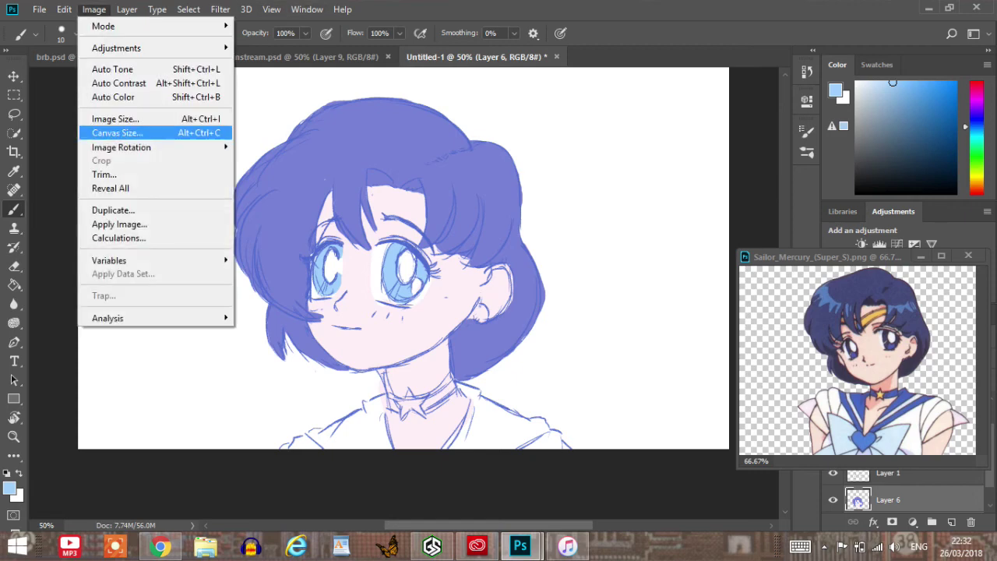
mouse_move(121, 147)
left_click(273, 211)
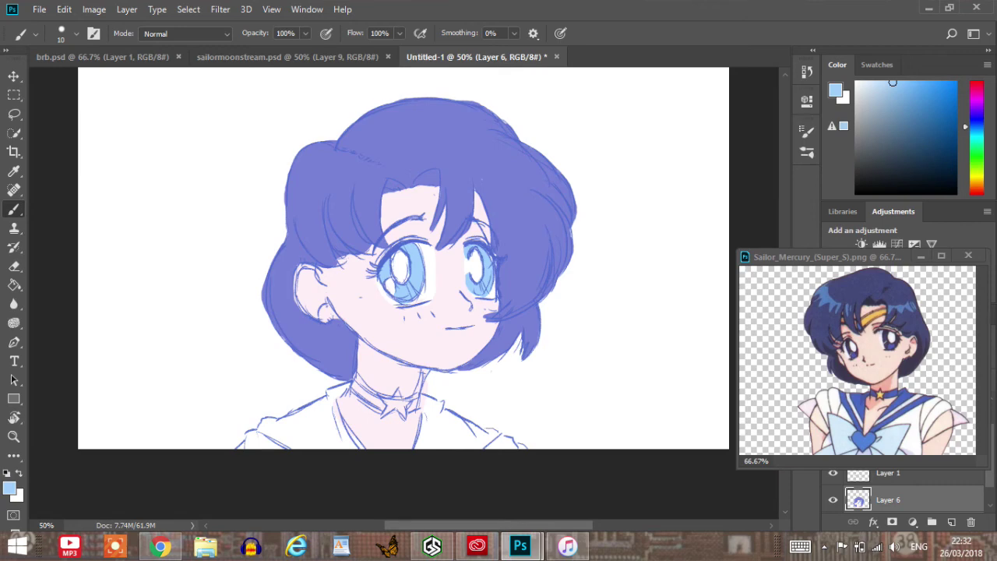
Compare with the Sailor Moon drawing in sailormoonstream.psd, and examine the Sailor Mercury drawing close up and at a reduced scale.
left_click(288, 57)
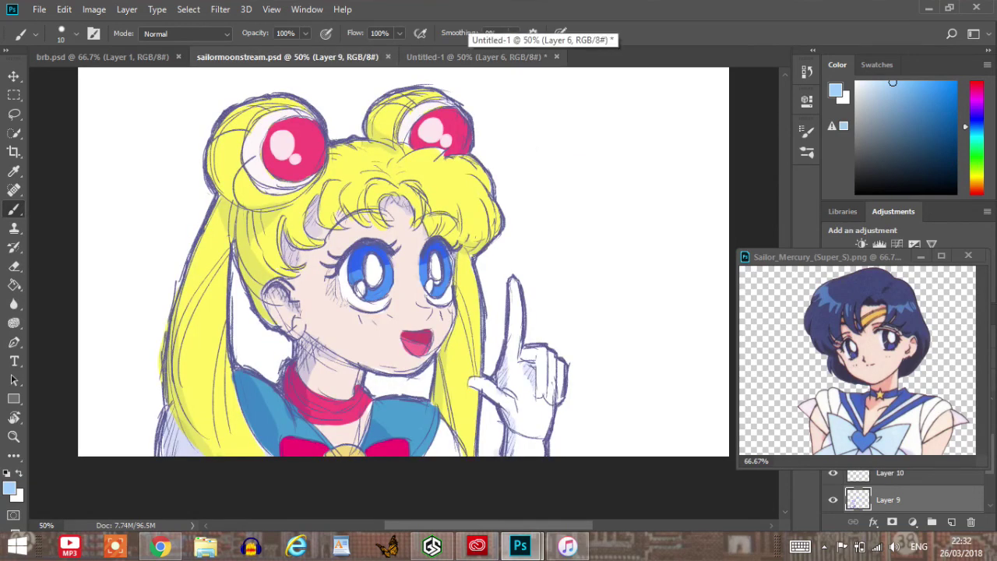
left_click(471, 57)
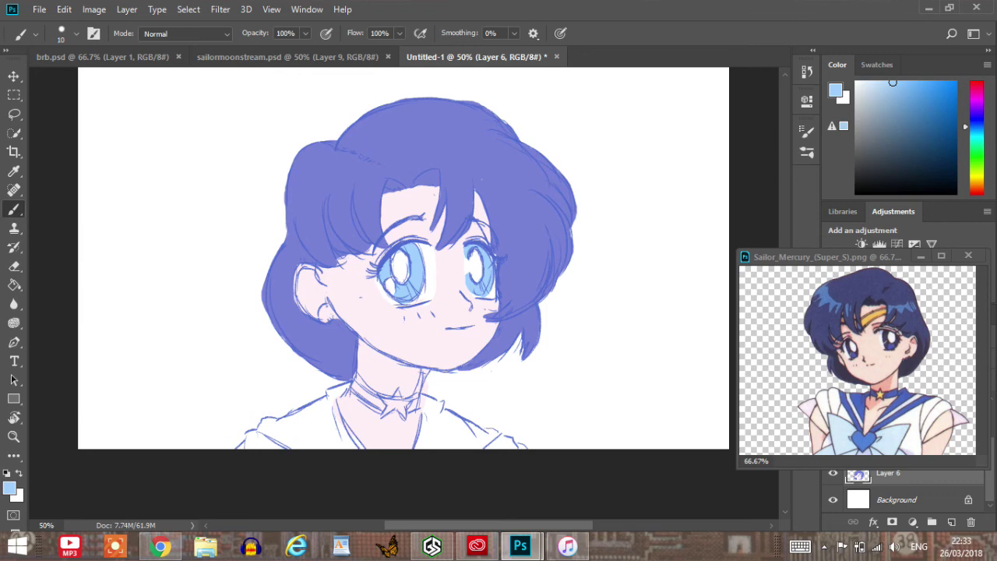
key("ctrl+plus")
key("ctrl+plus")
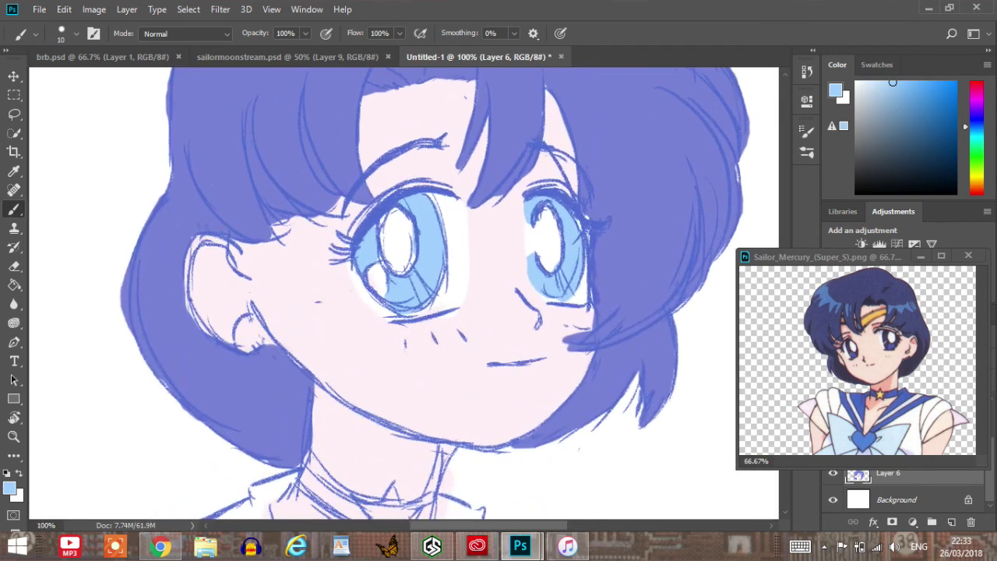
key("ctrl+minus")
key("ctrl+minus")
key("ctrl+minus")
key("ctrl+minus")
key("ctrl+minus")
key("ctrl+plus")
key("ctrl+plus")
key("ctrl+plus")
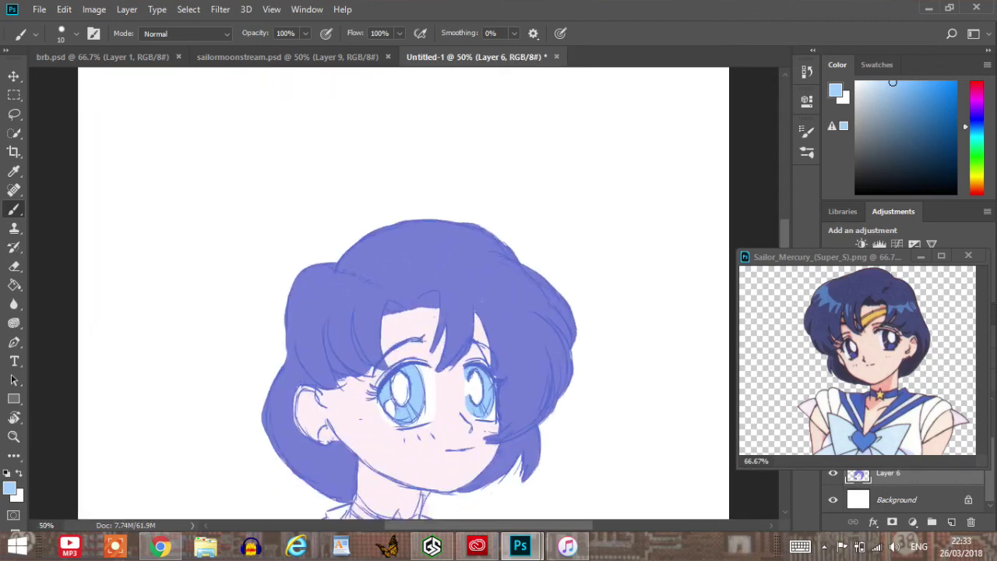
scroll(404, 296, "down", 4)
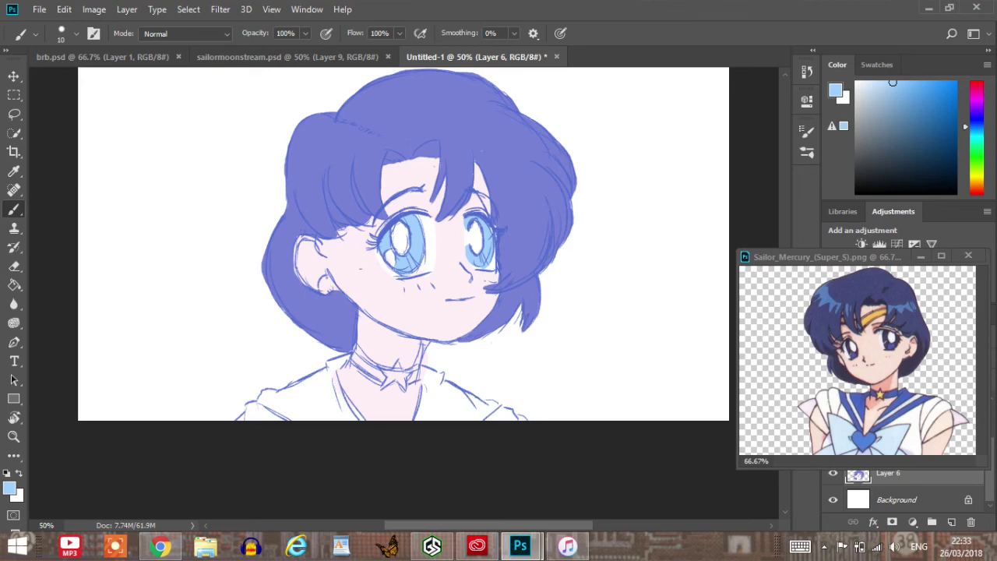
Choose a light periwinkle blue and paint the choker band around the star and the sailor collar's half below the visible ear.
left_click(976, 120)
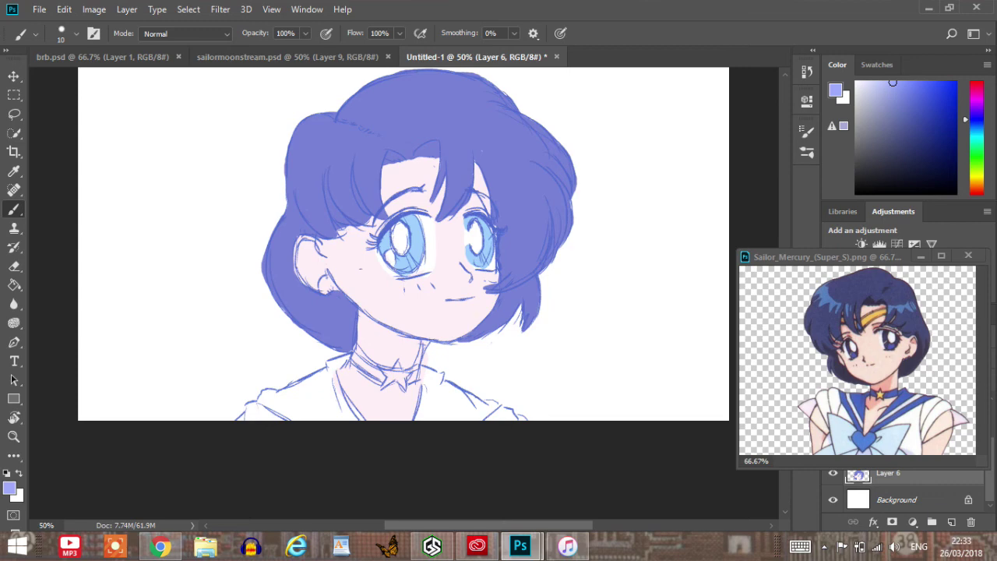
left_click_drag(355, 358, 382, 379)
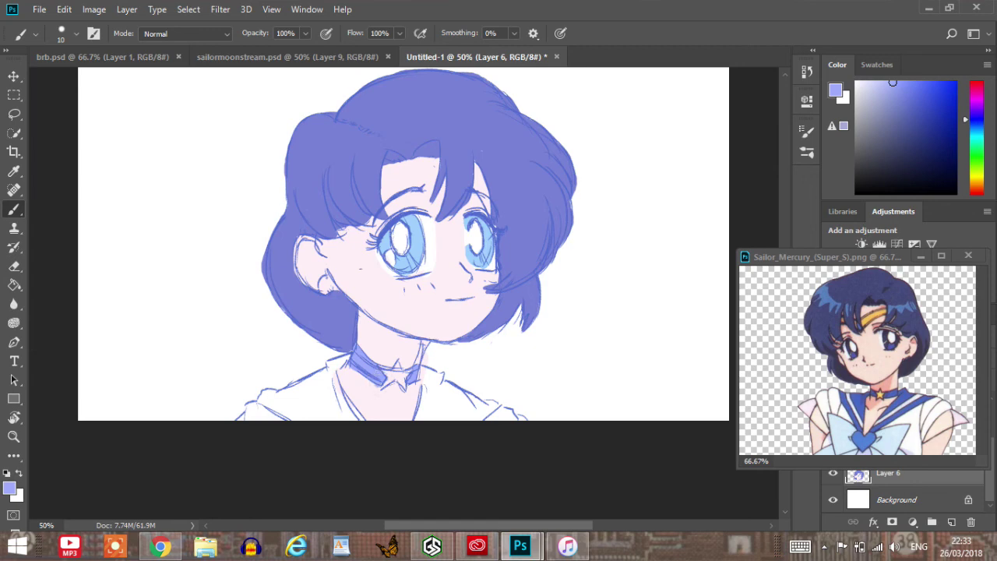
key("bracketright")
key("bracketright")
key("bracketright")
mouse_move(316, 413)
left_mouse_down()
mouse_move(280, 413)
mouse_move(261, 394)
mouse_move(312, 390)
mouse_move(324, 413)
mouse_move(335, 397)
mouse_move(354, 417)
mouse_move(316, 372)
left_mouse_up()
left_click_drag(262, 400, 267, 406)
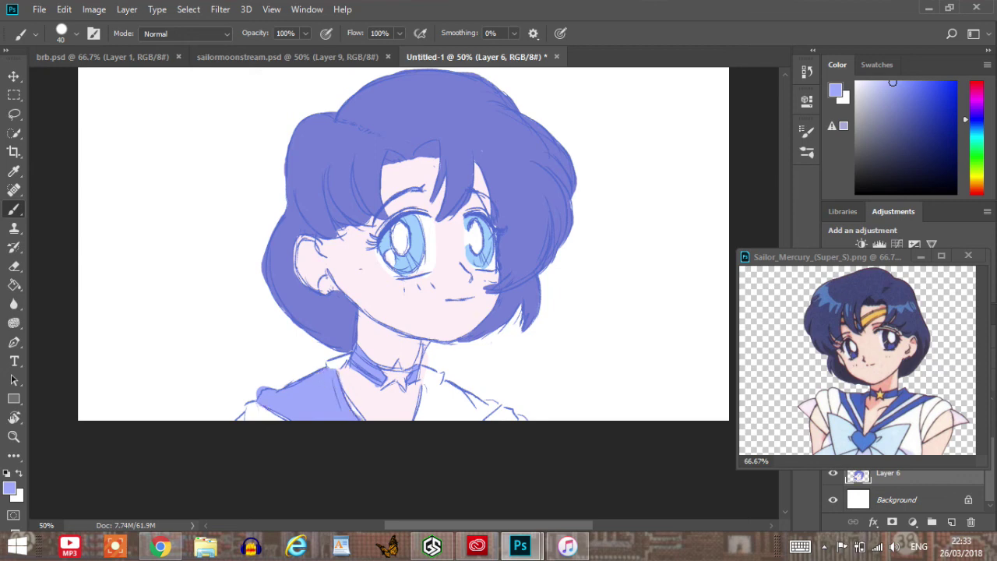
key("[")
mouse_move(329, 367)
left_mouse_down()
mouse_move(344, 358)
mouse_move(359, 416)
left_mouse_up()
Paint the opposite half of the sailor collar in the same periwinkle blue with a 35-pixel brush.
key("bracketright")
key("bracketright")
key("bracketright")
mouse_move(430, 419)
left_mouse_down()
mouse_move(425, 399)
mouse_move(421, 413)
mouse_move(424, 373)
mouse_move(440, 381)
mouse_move(443, 420)
mouse_move(460, 418)
left_mouse_up()
mouse_move(477, 415)
left_mouse_down()
mouse_move(492, 408)
mouse_move(487, 418)
mouse_move(457, 384)
mouse_move(455, 403)
mouse_move(420, 401)
left_mouse_up()
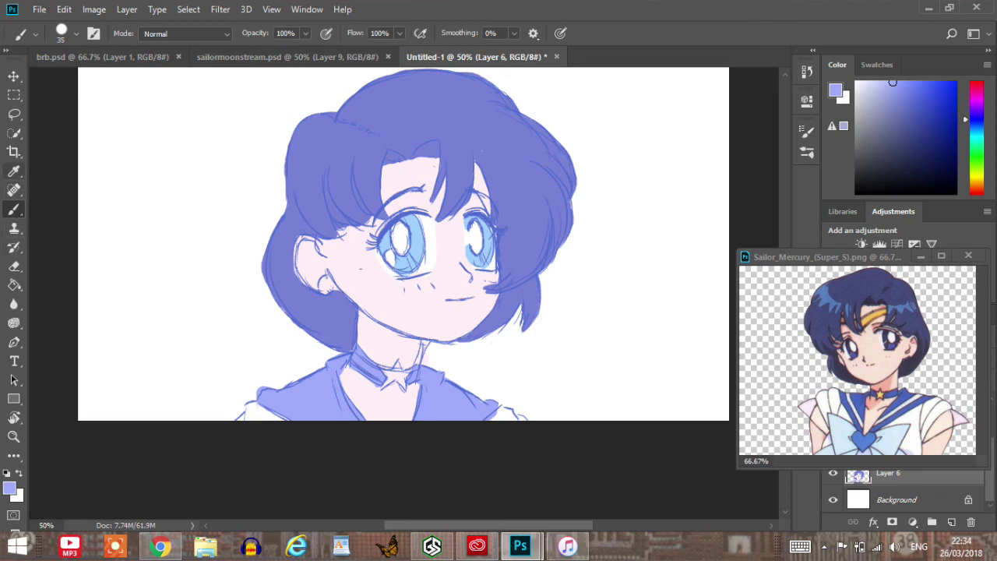
Erase a diagonal white stripe across each half of the sailor collar with a 20-pixel eraser.
key("e")
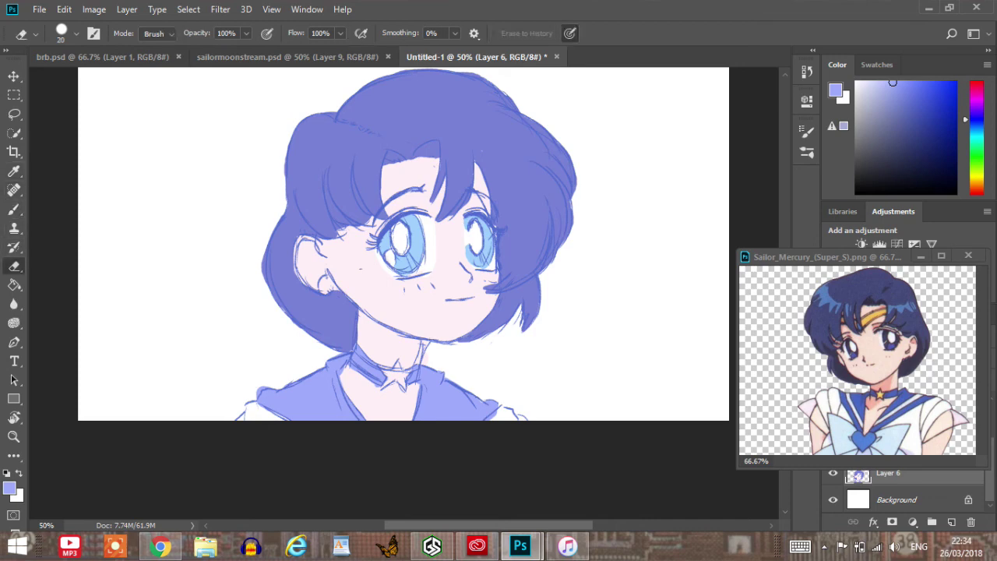
mouse_move(460, 388)
left_mouse_down()
mouse_move(442, 420)
mouse_move(451, 420)
left_mouse_up()
left_click_drag(321, 382, 300, 419)
left_click_drag(330, 381, 307, 420)
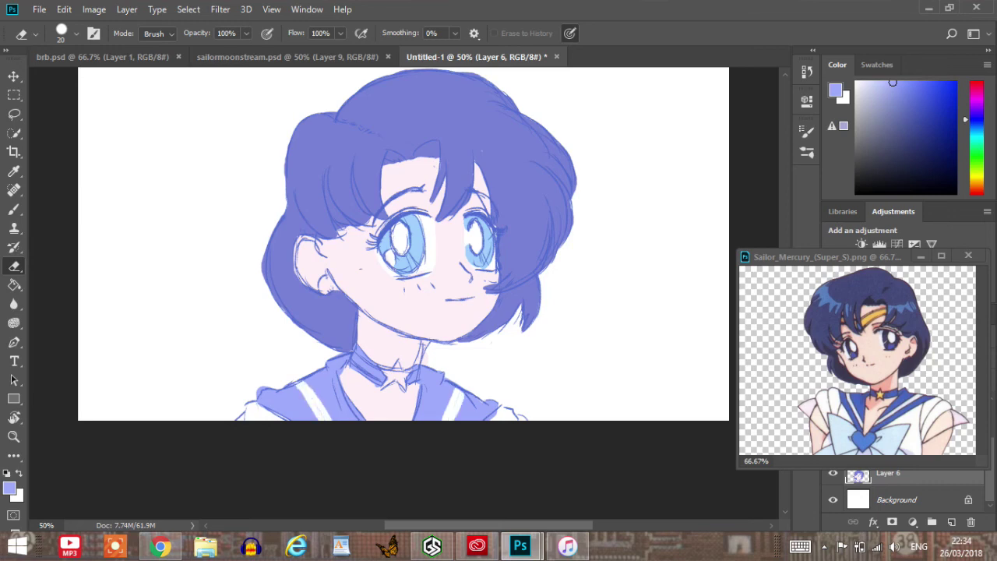
left_click_drag(333, 379, 301, 419)
key("ctrl+z")
Choose a pale yellow and fill the star on the choker with a 10-pixel brush.
left_click(978, 176)
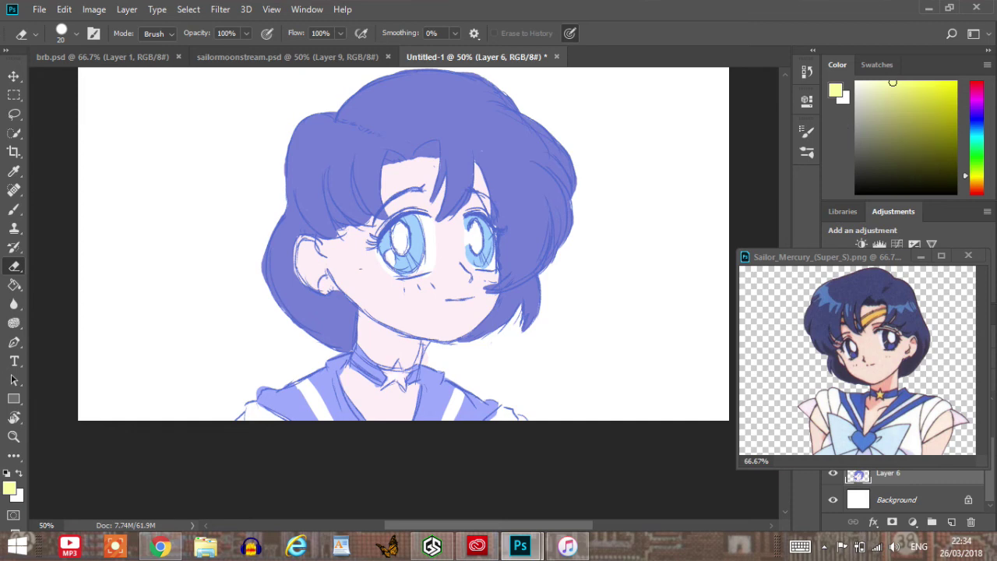
key("b")
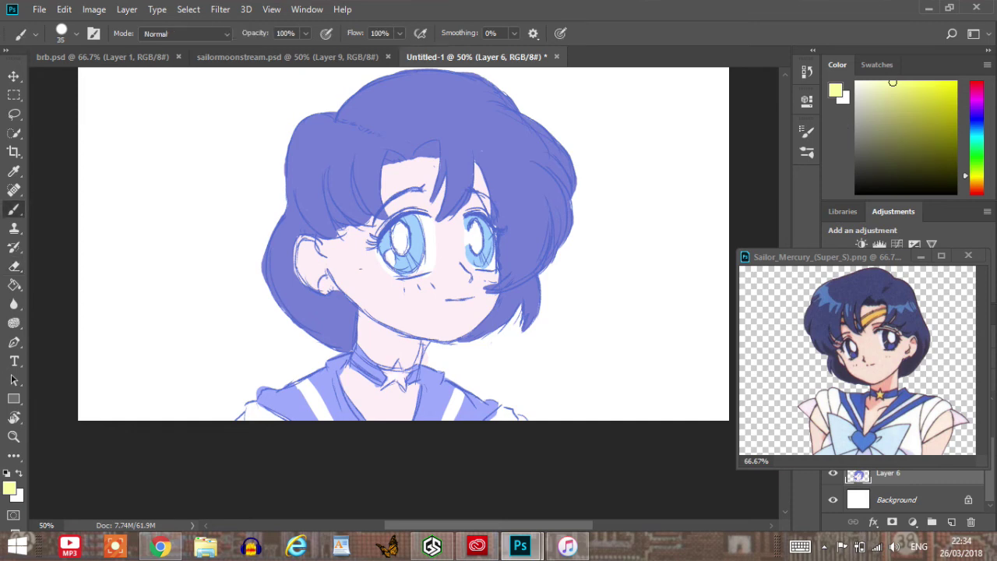
key("bracketleft")
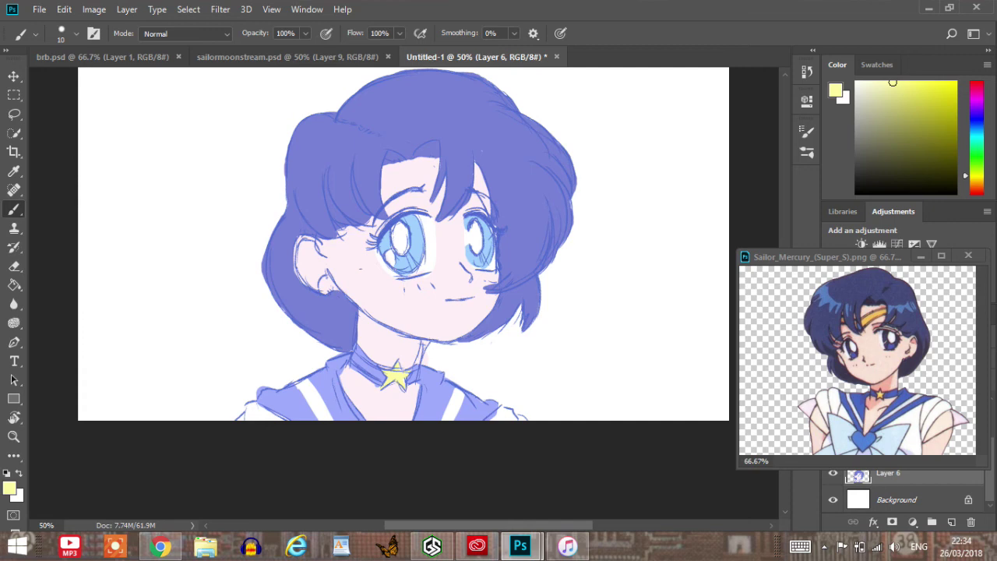
Sample the pale pink skin tone from the cheek as the painting colour.
key("i")
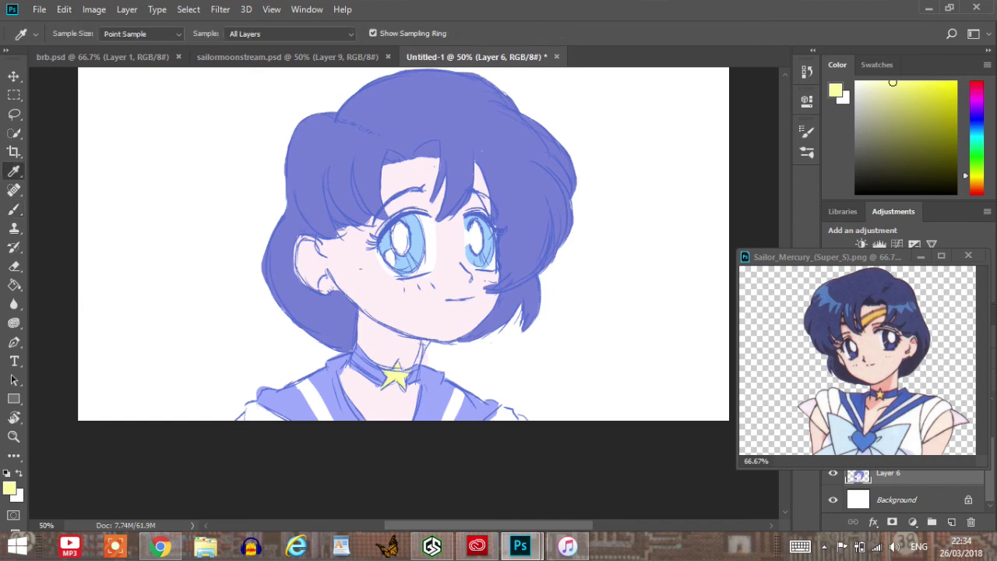
left_click(434, 303)
key("b")
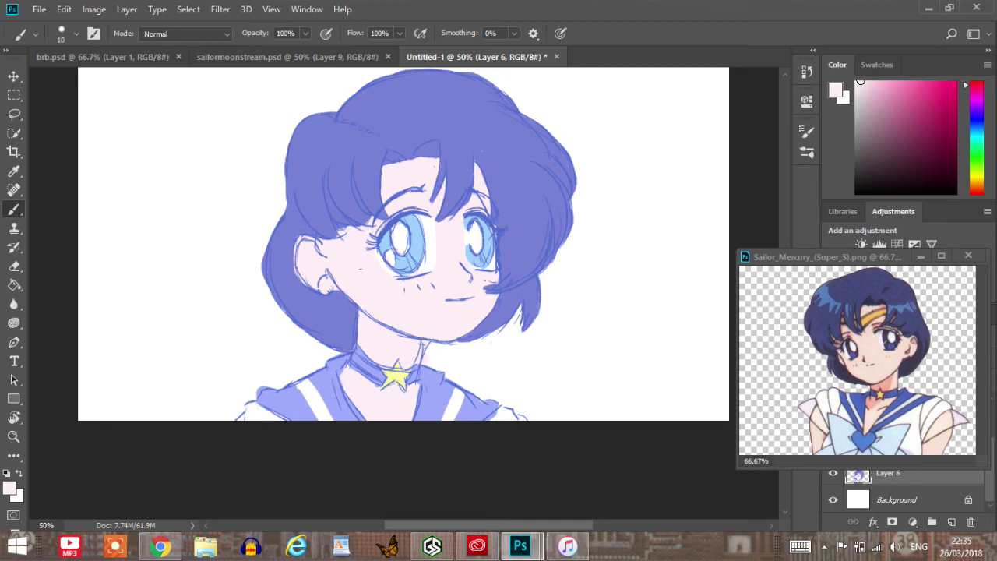
Sample the blue of the sketch line under the eye and load the Kyle's Inkbox - Mr. Natural Brush preset at 10 pixels.
key("ctrl+plus")
key("ctrl+plus")
key("ctrl+plus")
key("ctrl+plus")
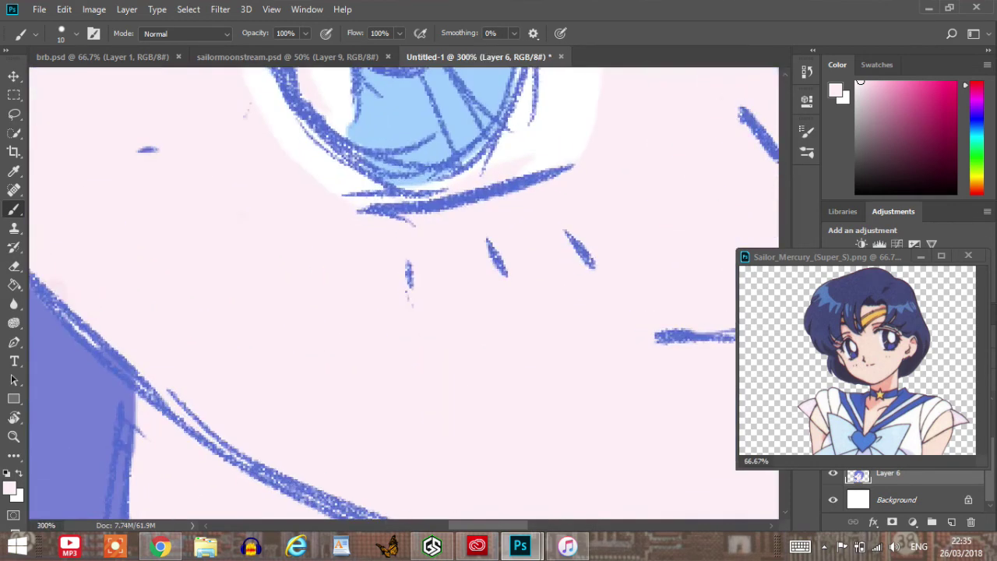
key("i")
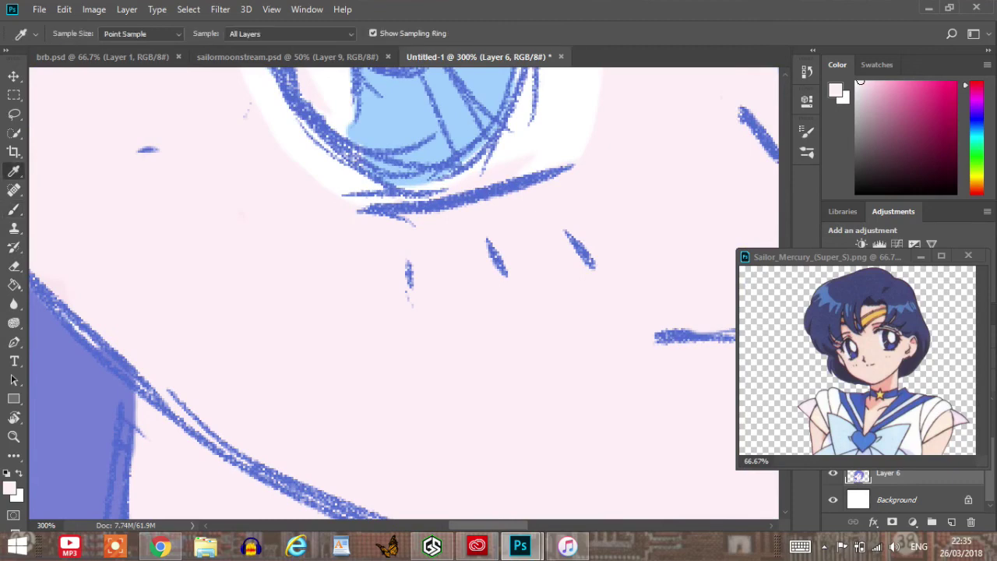
left_click(492, 192)
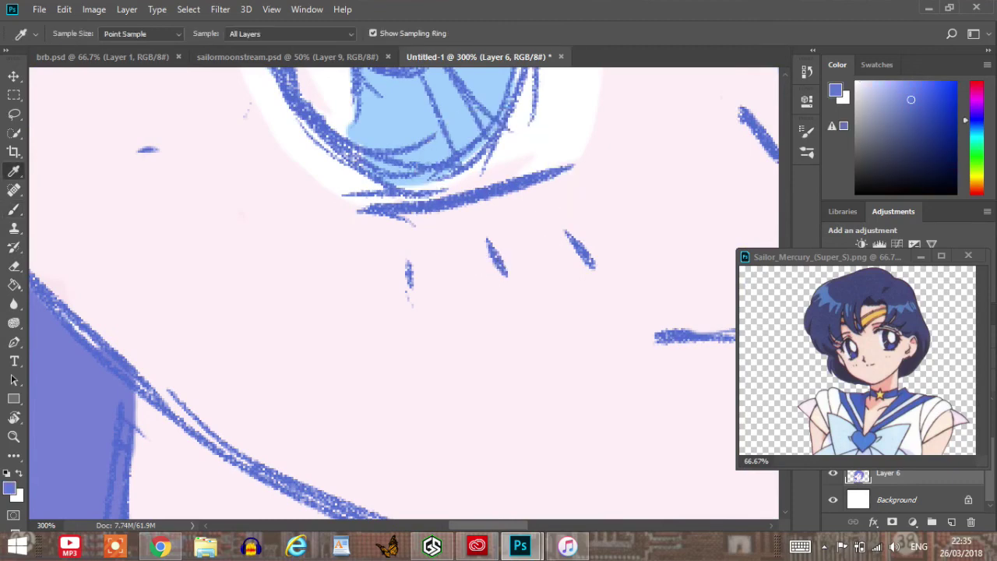
left_click(14, 209)
left_click(77, 34)
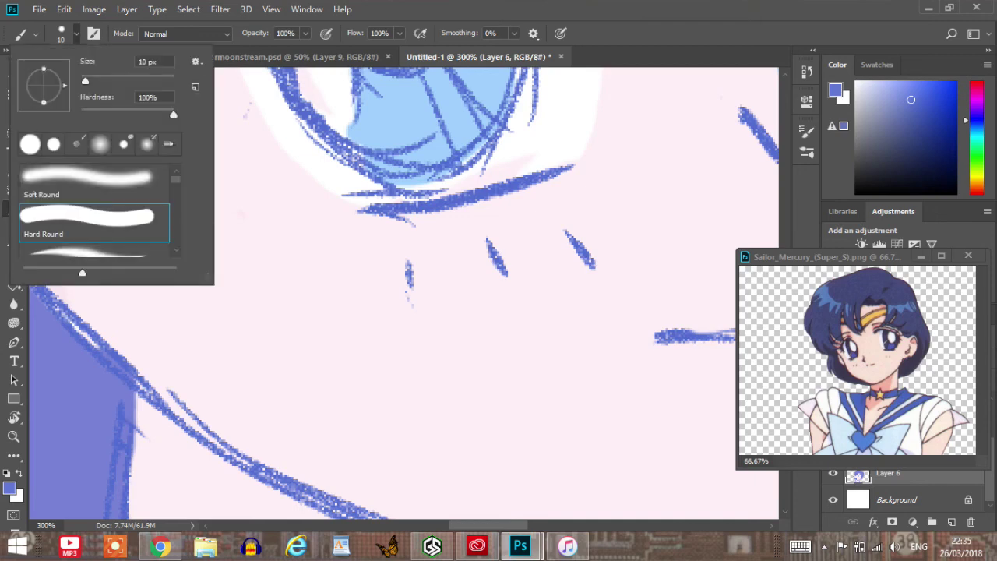
left_click(35, 34)
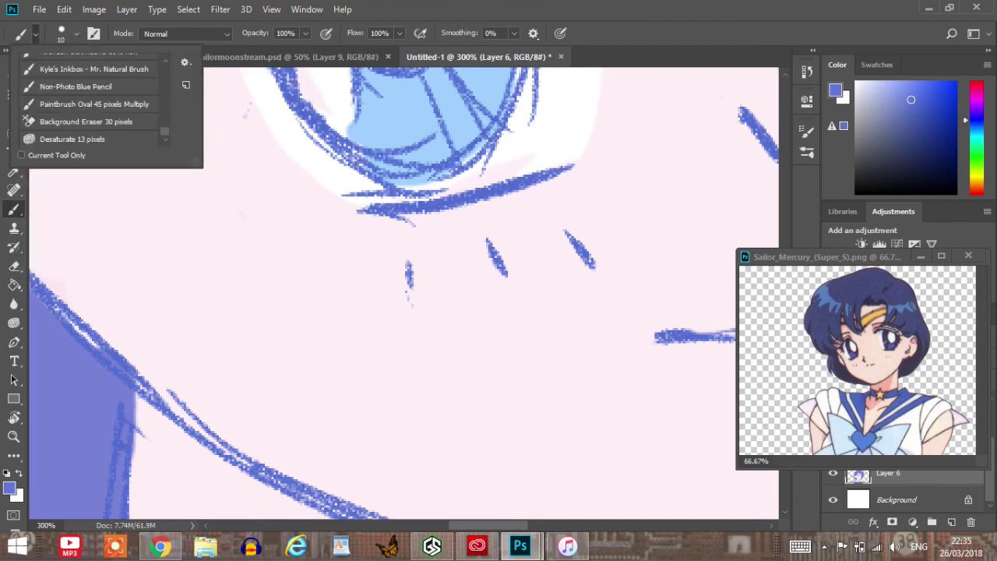
double_click(94, 69)
key("ctrl+minus")
key("ctrl+minus")
key("ctrl+minus")
key("ctrl+minus")
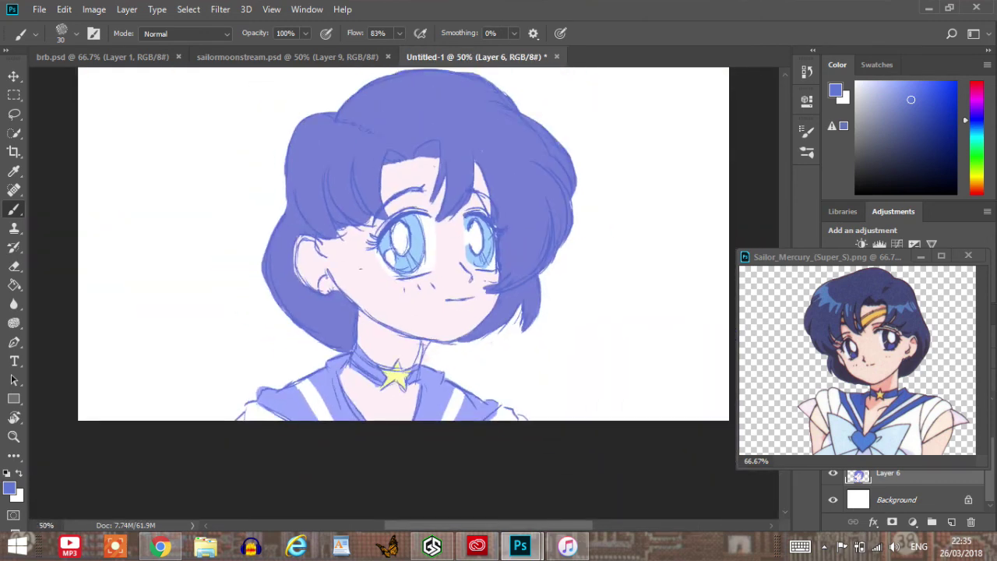
key("bracketleft")
key("bracketleft")
key("bracketleft")
key("bracketright")
Try a blue stroke along the inner edge of the far eye's highlight on Layer 6, and undo it.
left_click_drag(469, 228, 468, 247)
key("ctrl+alt+z")
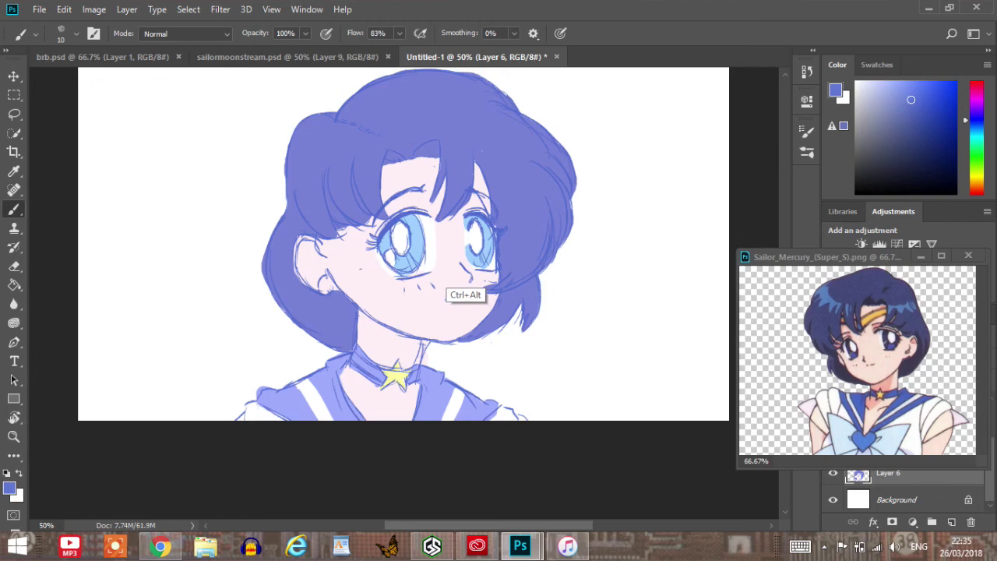
key("ctrl+alt+z")
key("ctrl+shift+z")
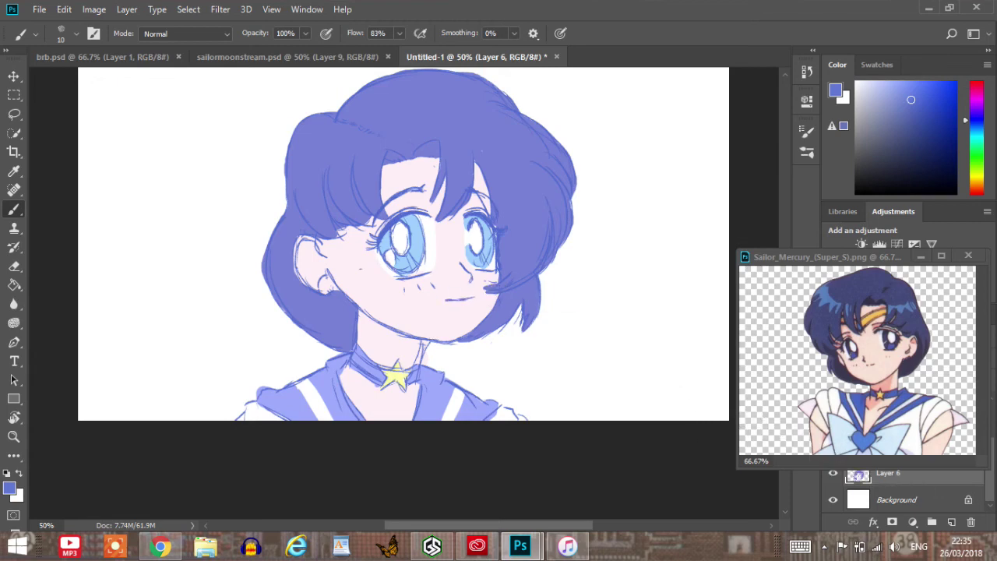
Move the floating Sailor Mercury reference window clear of the layer list and return to the Untitled-1 drawing.
left_click_drag(826, 256, 701, 263)
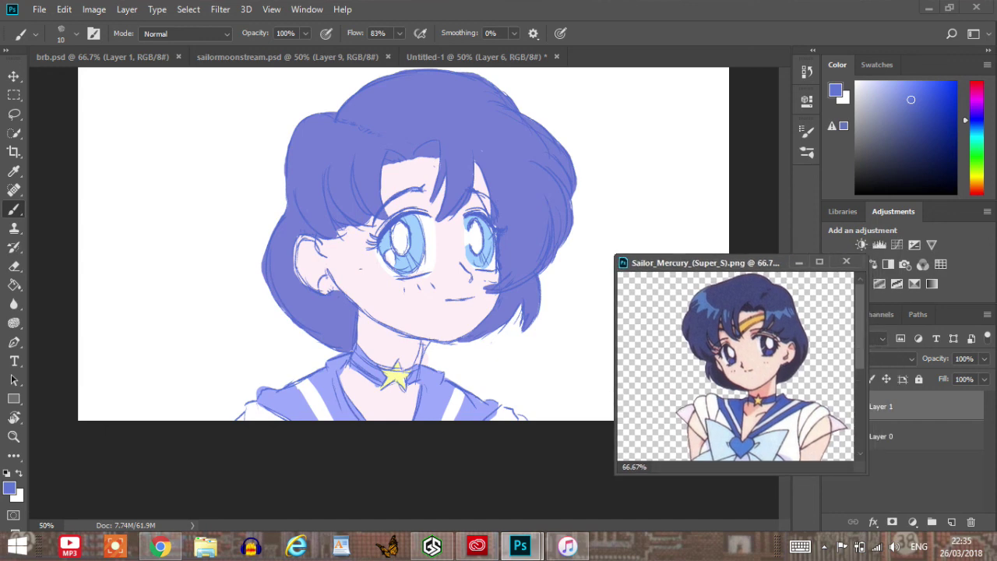
left_click(425, 55)
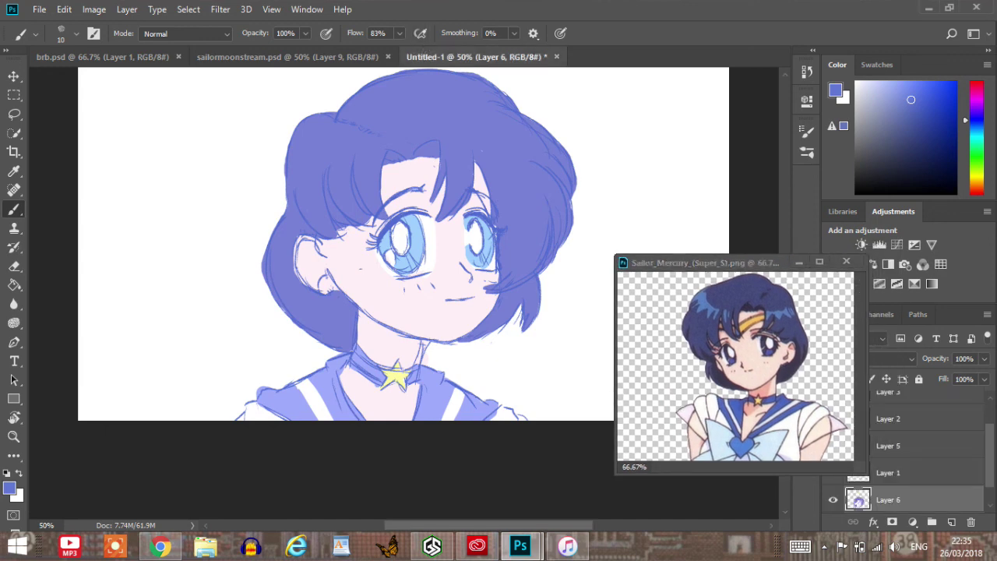
scroll(920, 452, "up", 2)
left_click_drag(725, 262, 680, 259)
left_click(470, 56)
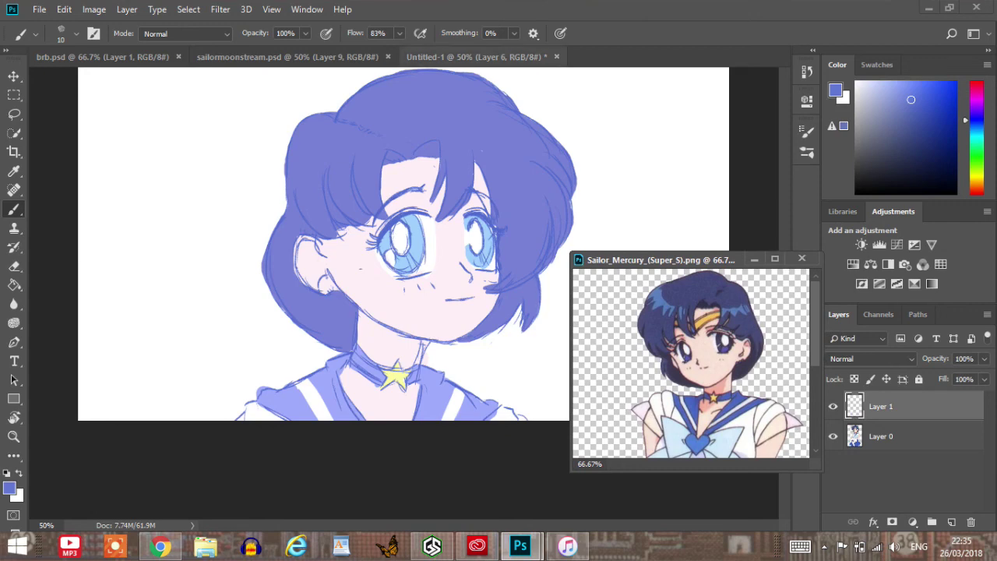
Select Layer 2, check its contents by toggling its visibility, and redraw the inner edge of the far eye's highlight.
left_click(889, 419)
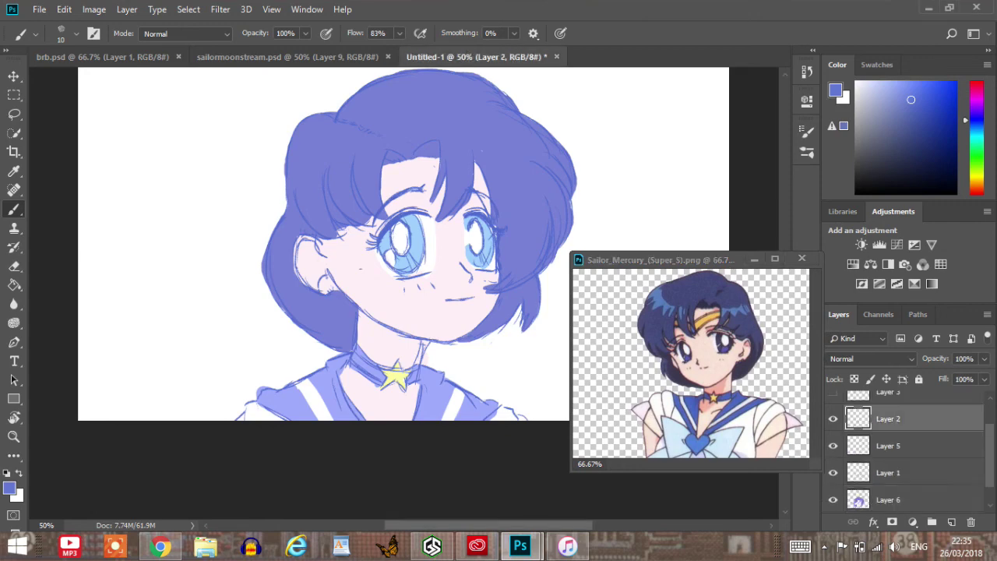
left_click(833, 419)
left_click(833, 418)
left_click_drag(470, 230, 469, 246)
key("ctrl+alt+z")
mouse_move(469, 231)
left_mouse_down()
mouse_move(470, 254)
mouse_move(469, 243)
left_mouse_up()
Redraw the far eyebrow with a bolder blue line, and thicken the near eyebrow to match.
left_click_drag(477, 194, 490, 203)
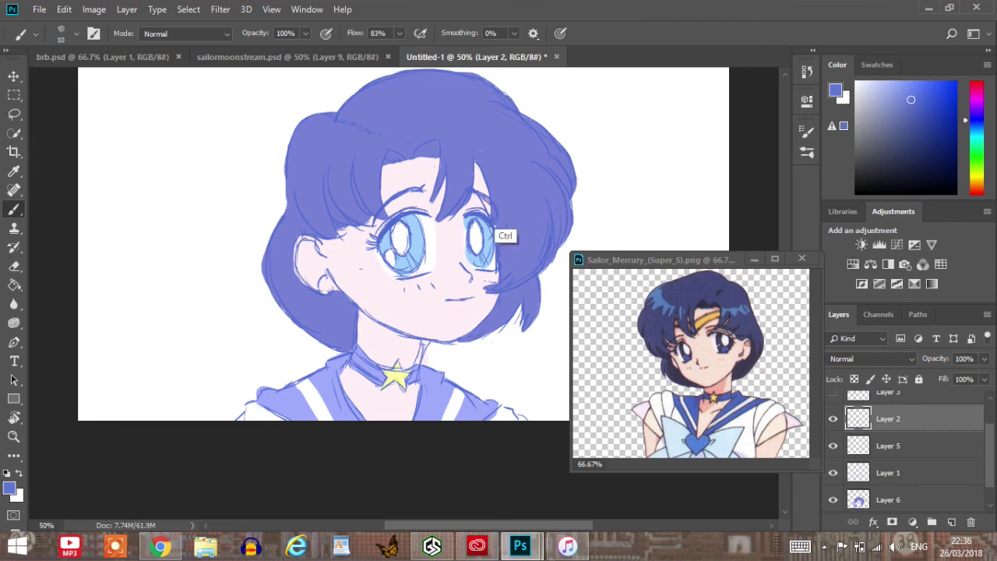
key("ctrl+z")
key("ctrl+z")
left_click_drag(479, 195, 491, 204)
left_click_drag(382, 211, 411, 194)
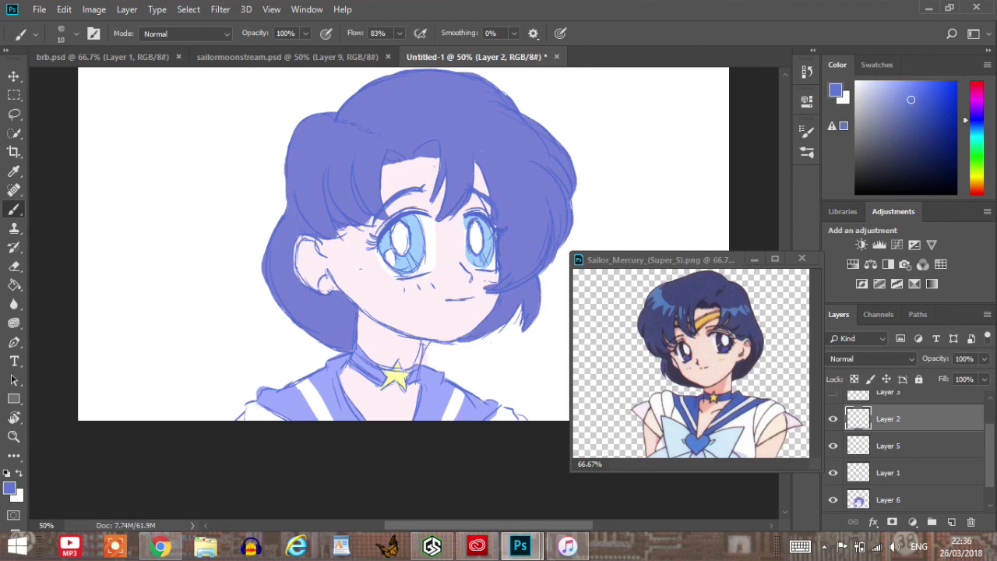
Add a new layer above Layer 2 and hatch blue shading lines inside the ear and on the neck beneath the jaw.
left_click(952, 522)
left_click_drag(298, 240, 324, 261)
left_click_drag(365, 325, 358, 338)
mouse_move(367, 316)
left_mouse_down()
mouse_move(359, 327)
mouse_move(370, 314)
left_mouse_up()
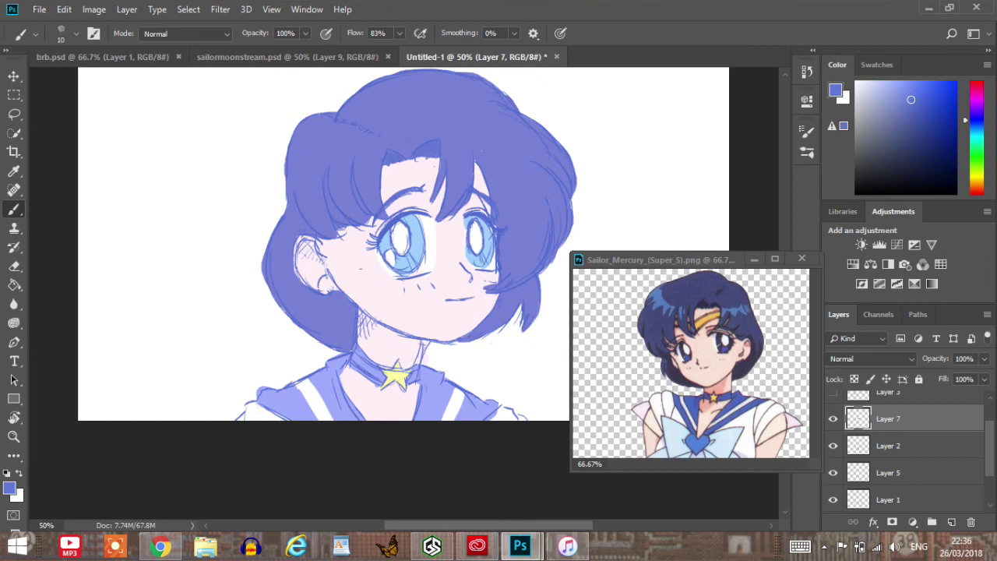
Hatch blue shading lines on the forehead beneath the fringe, in front of the ear, under the jaw and below the choker.
left_click_drag(484, 176, 476, 185)
mouse_move(392, 164)
left_mouse_down()
mouse_move(383, 179)
mouse_move(392, 173)
left_mouse_up()
left_click_drag(403, 163, 397, 171)
mouse_move(320, 239)
left_mouse_down()
mouse_move(312, 254)
mouse_move(322, 255)
left_mouse_up()
left_click_drag(329, 244, 325, 262)
left_click_drag(331, 256, 326, 267)
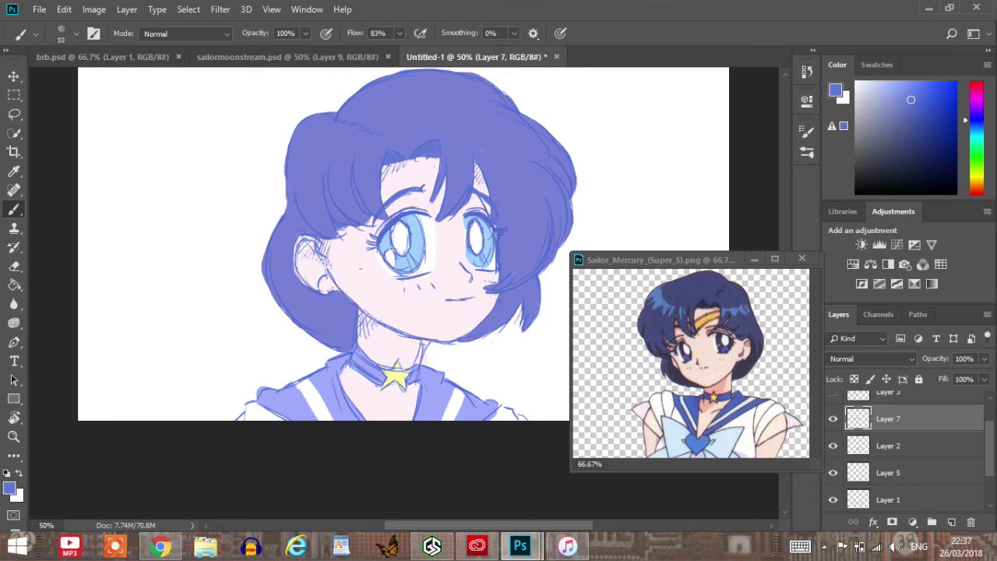
mouse_move(348, 366)
left_mouse_down()
mouse_move(345, 391)
mouse_move(340, 380)
left_mouse_up()
mouse_move(362, 332)
left_mouse_down()
mouse_move(367, 347)
mouse_move(381, 334)
left_mouse_up()
Check the drawing's proportions in mirror image by flipping the canvas horizontally twice, undoing each flip.
left_click(93, 9)
mouse_move(120, 147)
left_click(287, 210)
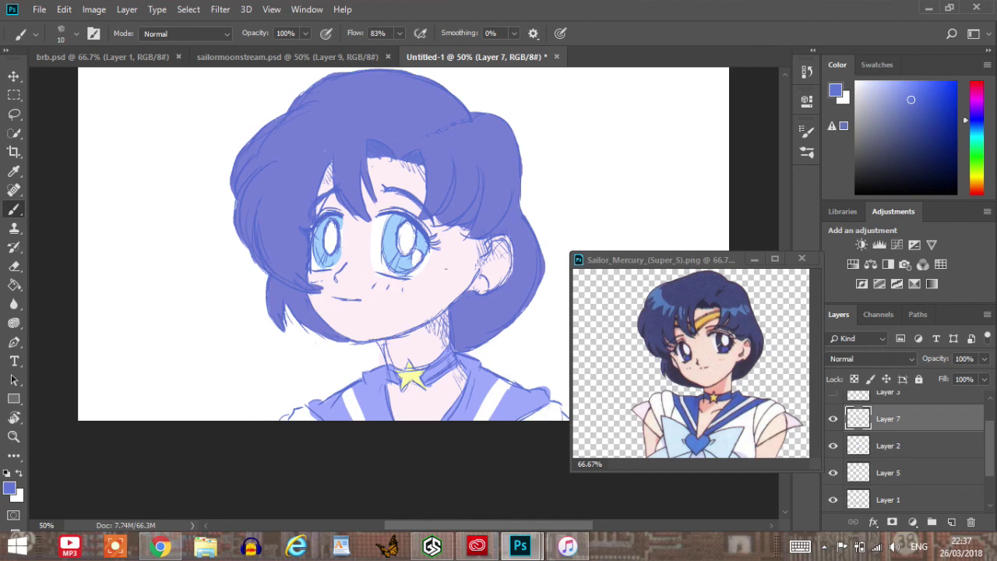
key("ctrl+z")
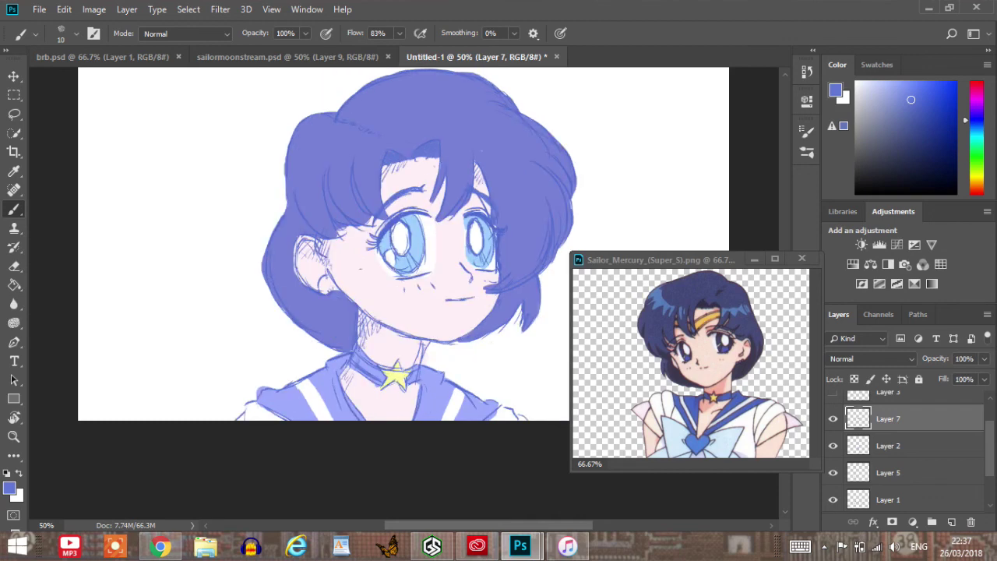
left_click(785, 185)
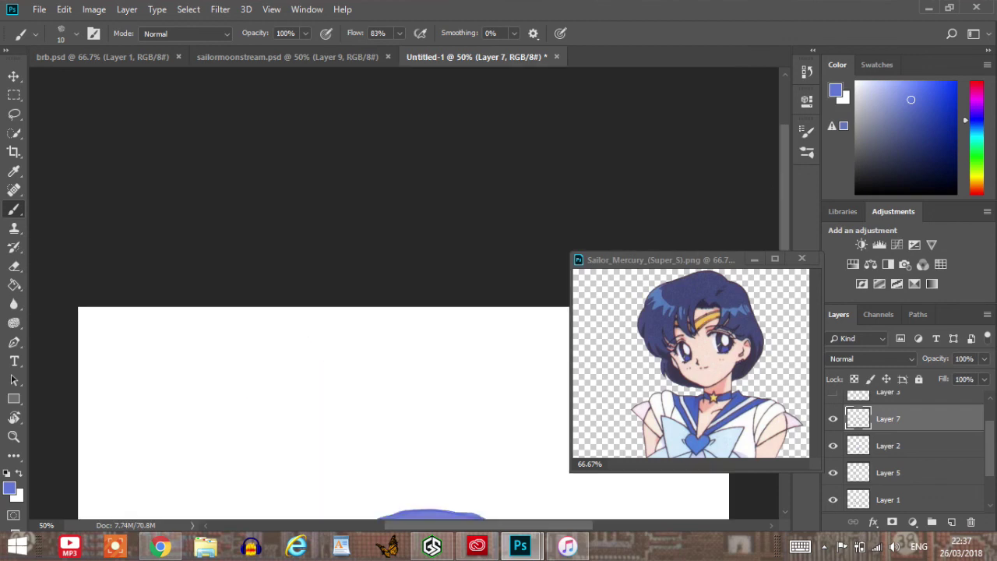
scroll(389, 296, "down", 10)
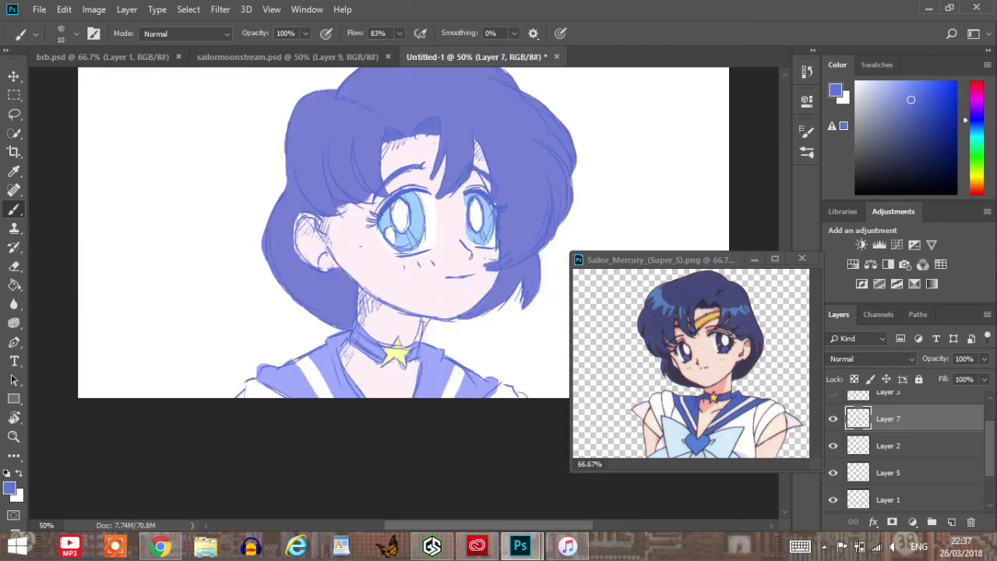
scroll(328, 234, "up", 2)
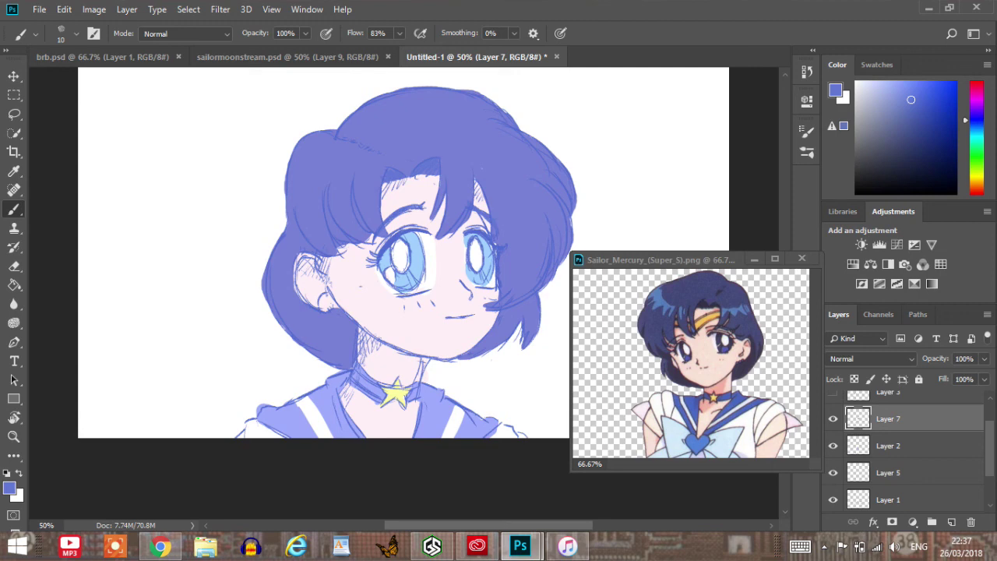
left_click(94, 10)
mouse_move(121, 147)
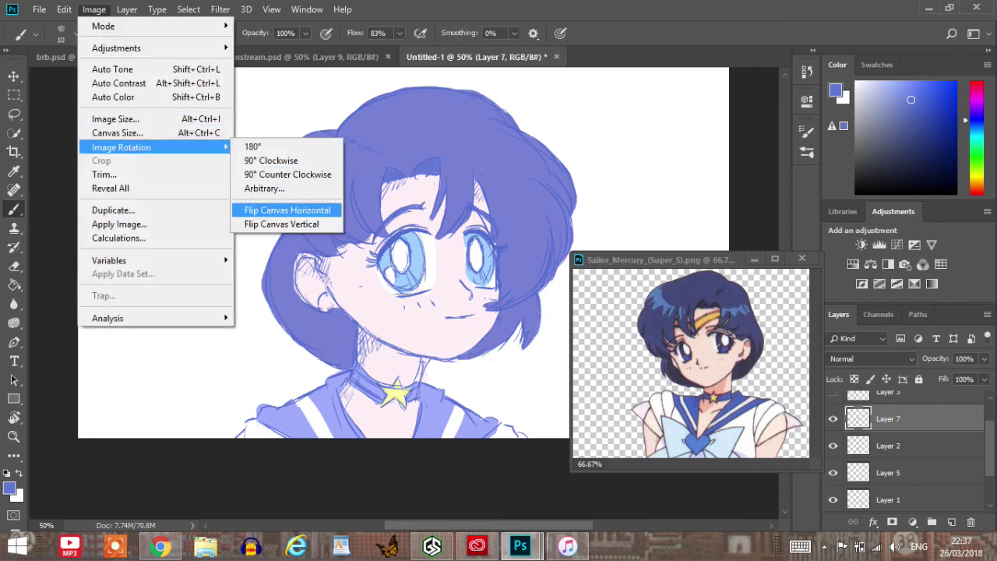
left_click(288, 210)
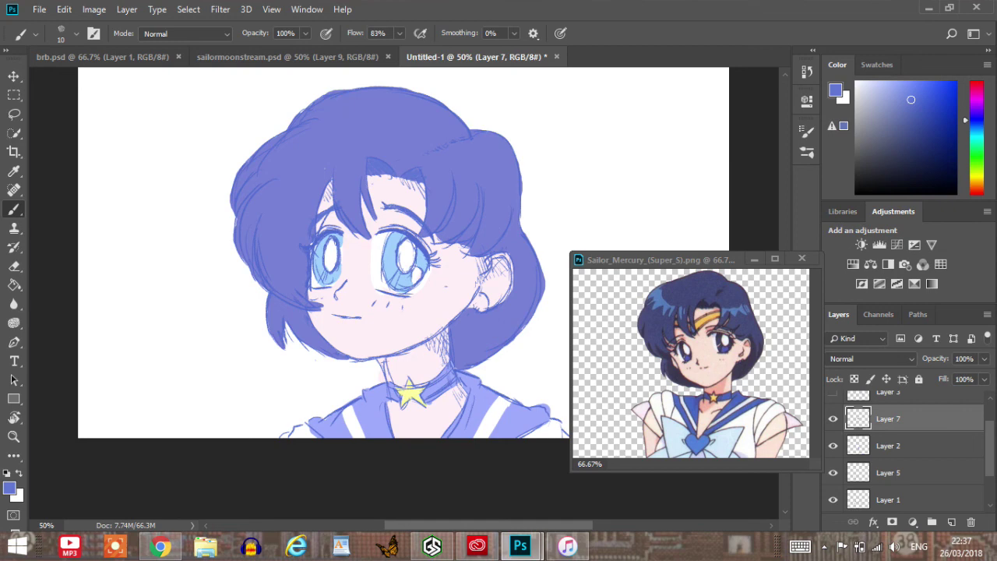
key("ctrl+z")
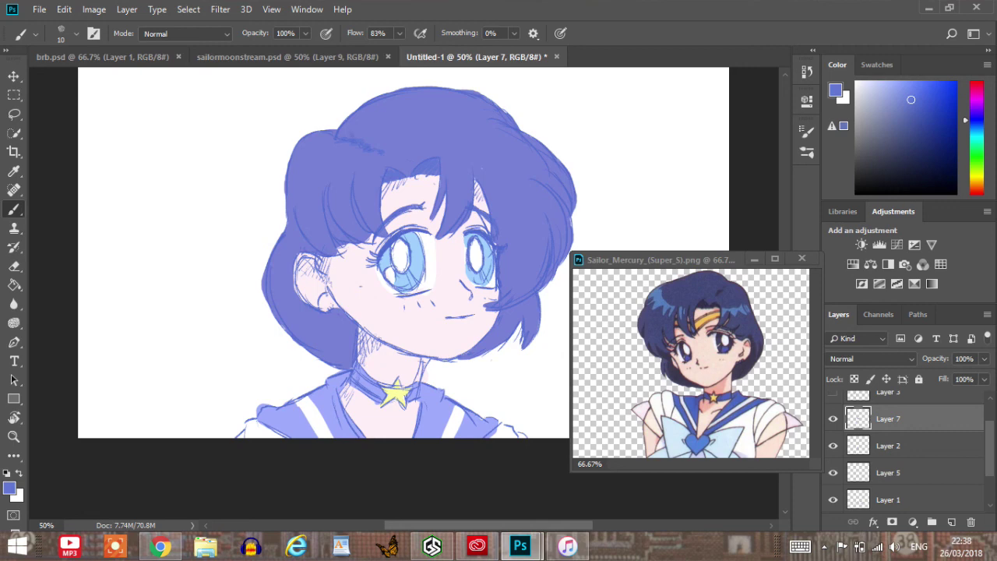
Darken the hair parting and hatch the hair behind the ear and neck with dense blue strokes.
left_click_drag(353, 139, 362, 145)
left_click_drag(301, 254, 297, 262)
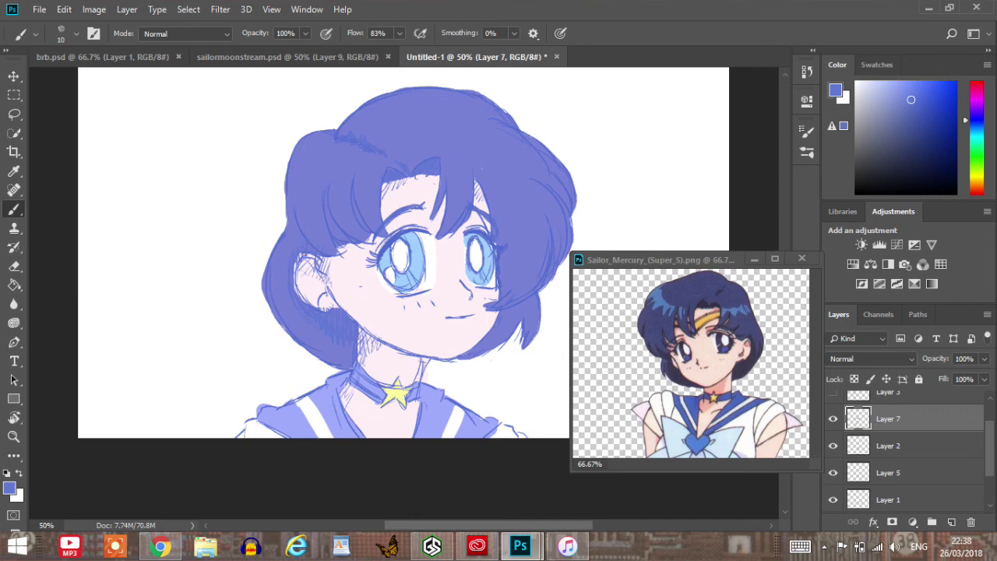
key("ctrl+z")
key("ctrl")
key("ctrl+alt+shift+e")
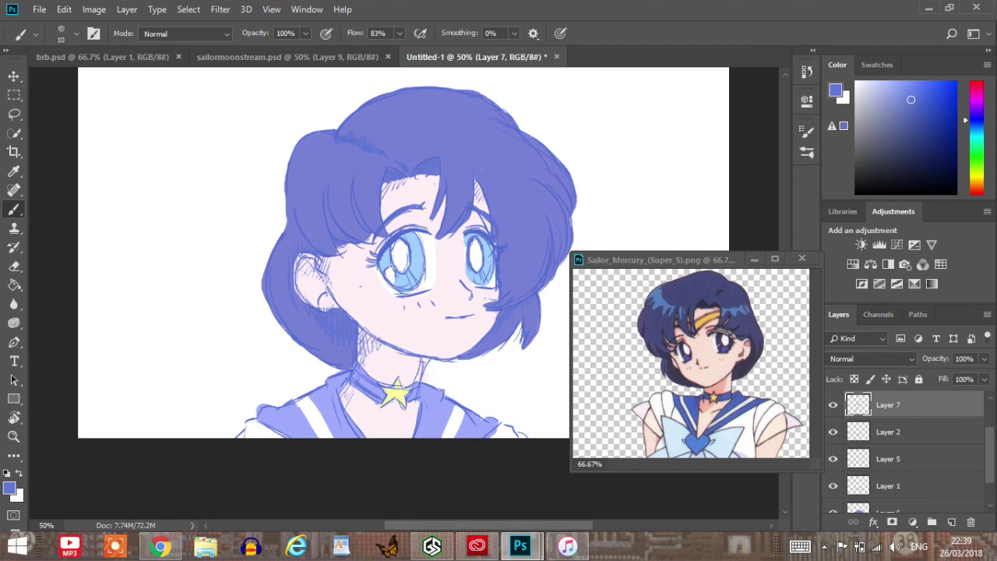
Select Layer 6 and toggle its visibility to examine the line work without the flat colours.
scroll(904, 452, "down", 2)
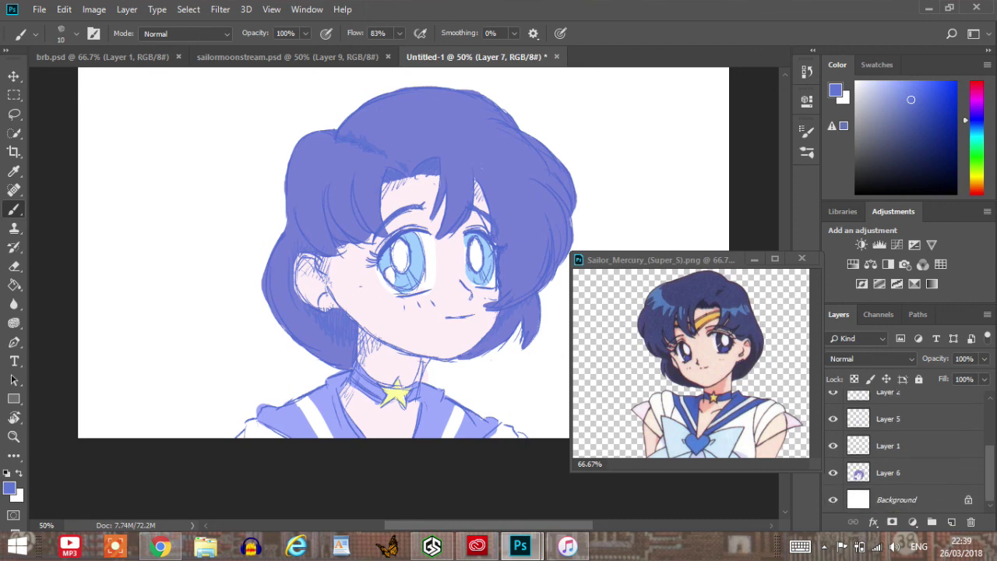
left_click(904, 473)
left_click(833, 473)
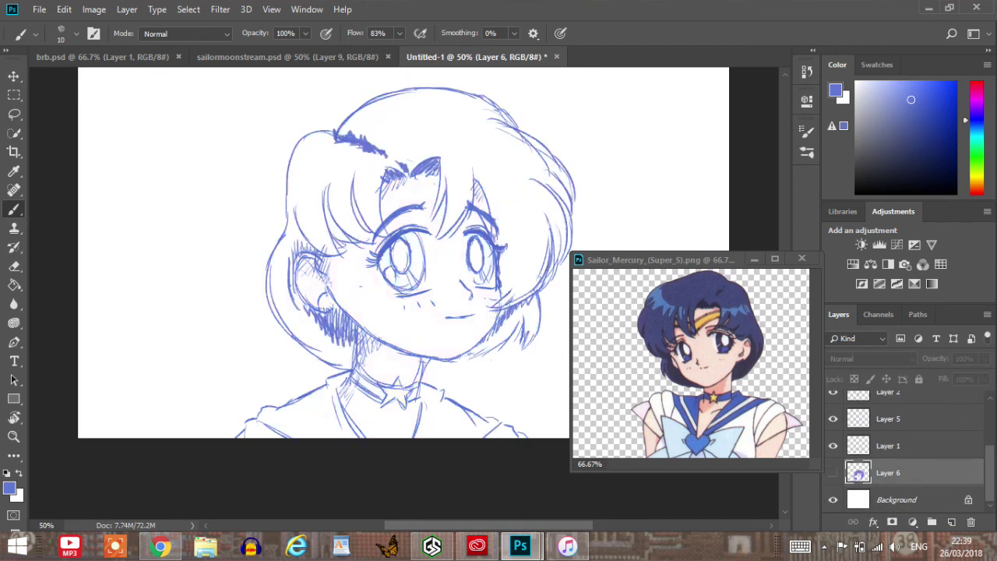
left_click(833, 473)
left_click(833, 473)
key("ctrl+comma")
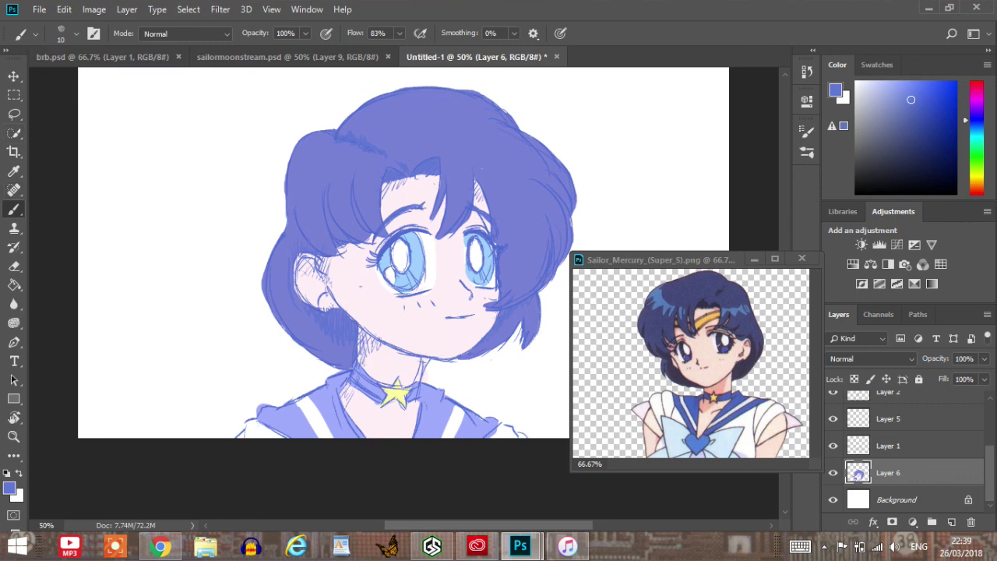
Add a new layer above Layer 4 and thicken the outline of the near shoulder and collar in blue.
scroll(904, 452, "up", 3)
left_click(920, 405)
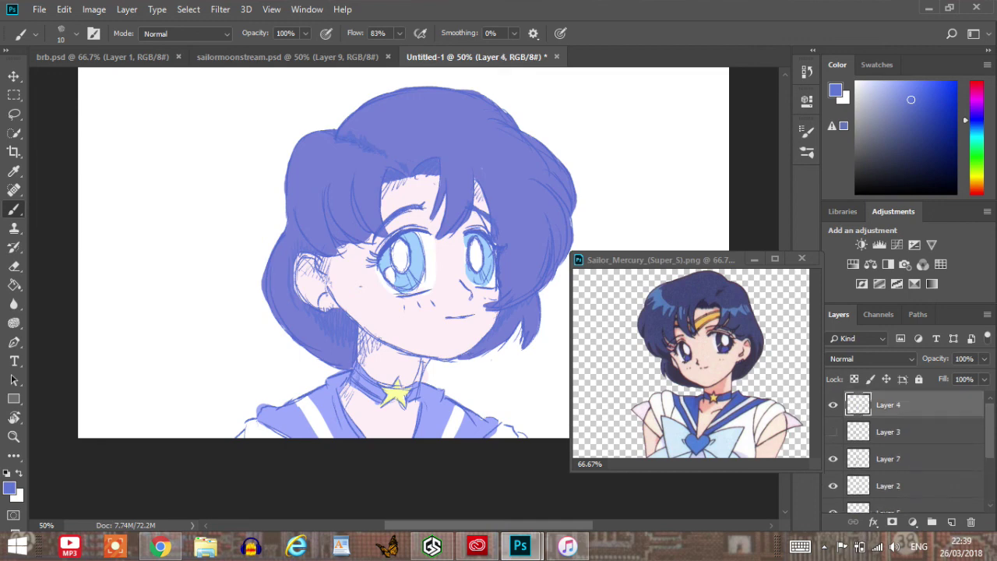
left_click(952, 522)
key("bracketright")
key("bracketleft")
left_click_drag(247, 423, 231, 438)
mouse_move(243, 418)
left_mouse_down()
mouse_move(243, 430)
mouse_move(257, 410)
mouse_move(323, 382)
left_mouse_up()
left_click_drag(337, 373, 319, 383)
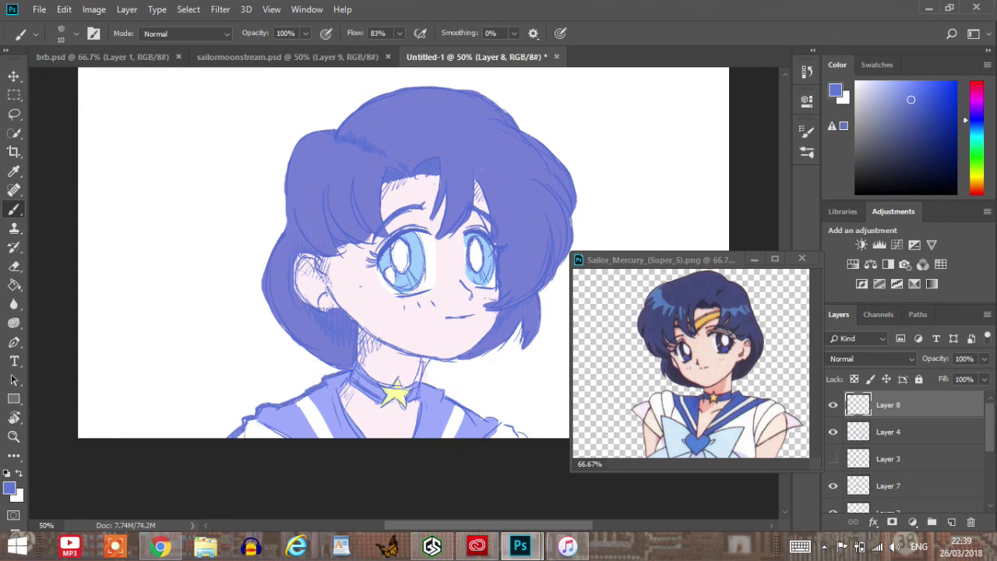
Thicken the outer outline of the hair behind the ear, redrawing the stroke up the side of the head.
mouse_move(306, 342)
left_mouse_down()
mouse_move(295, 350)
mouse_move(296, 374)
mouse_move(319, 370)
mouse_move(320, 361)
mouse_move(310, 371)
mouse_move(320, 359)
mouse_move(288, 335)
mouse_move(258, 278)
mouse_move(286, 202)
mouse_move(285, 217)
mouse_move(279, 238)
mouse_move(296, 138)
left_mouse_up()
key("ctrl+z")
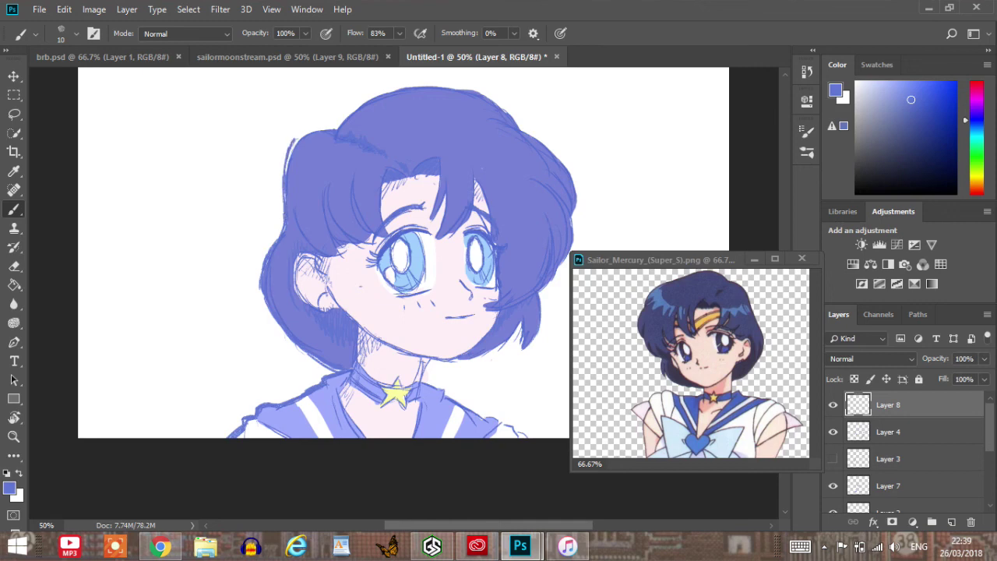
key("ctrl+z")
left_click_drag(288, 196, 283, 162)
left_click_drag(285, 220, 295, 141)
key("ctrl+z")
mouse_move(285, 202)
left_mouse_down()
mouse_move(289, 153)
mouse_move(327, 127)
mouse_move(285, 163)
left_mouse_up()
Thicken the outlines of the far side of the neck, the far collar and shoulder, and the lower hair tips.
mouse_move(430, 360)
left_mouse_down()
mouse_move(423, 384)
mouse_move(530, 440)
left_mouse_up()
mouse_move(431, 360)
left_mouse_down()
mouse_move(428, 373)
mouse_move(483, 358)
mouse_move(522, 321)
mouse_move(534, 340)
left_mouse_up()
left_click_drag(533, 342, 542, 309)
mouse_move(541, 310)
left_mouse_down()
mouse_move(543, 293)
mouse_move(545, 304)
left_mouse_up()
left_click_drag(539, 301, 576, 223)
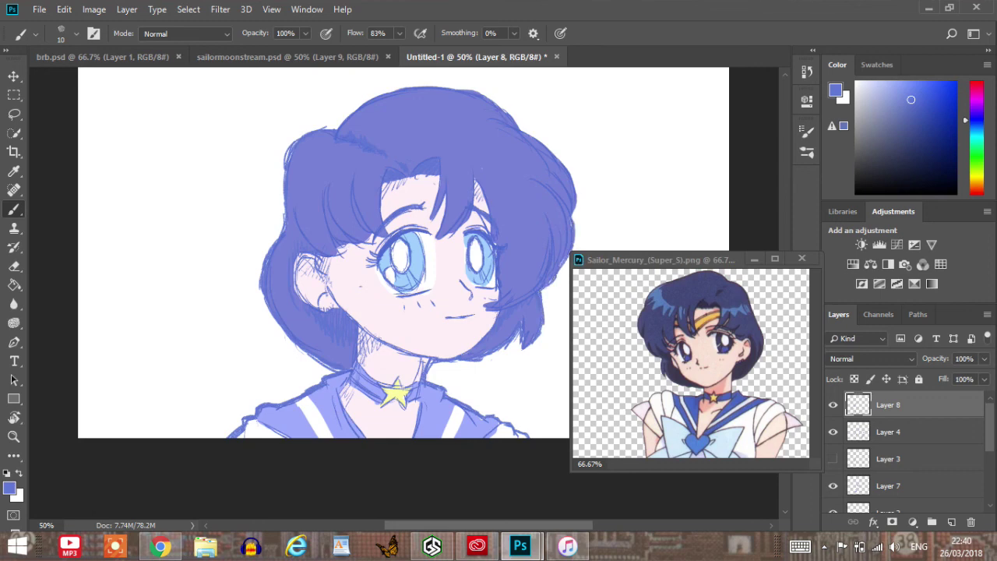
Thicken the hair's outer outline along the far side of the face and over the crown.
left_click_drag(545, 283, 539, 294)
left_click_drag(575, 217, 574, 179)
left_click_drag(531, 135, 578, 190)
left_click_drag(505, 108, 516, 123)
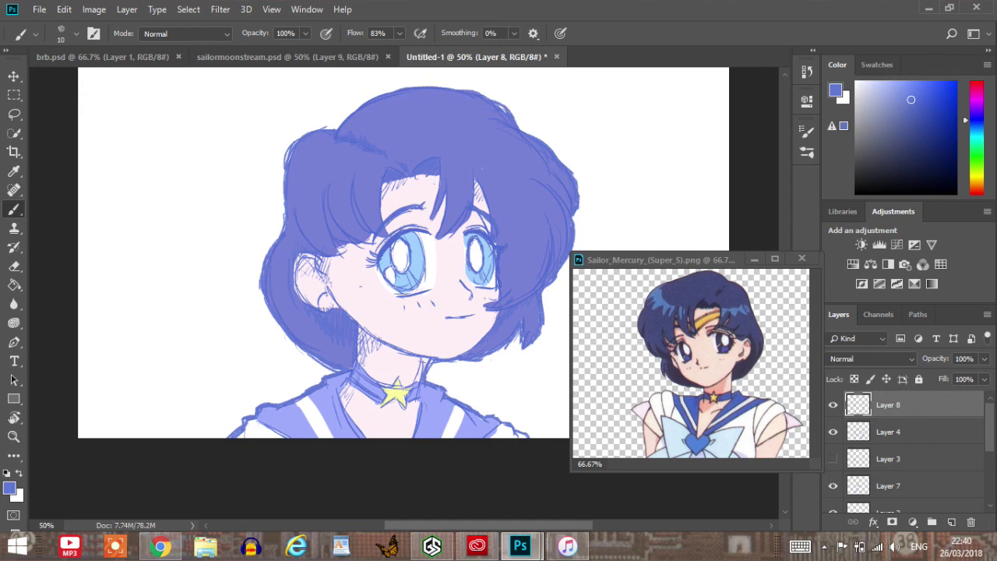
mouse_move(334, 128)
left_mouse_down()
mouse_move(386, 92)
mouse_move(467, 85)
left_mouse_up()
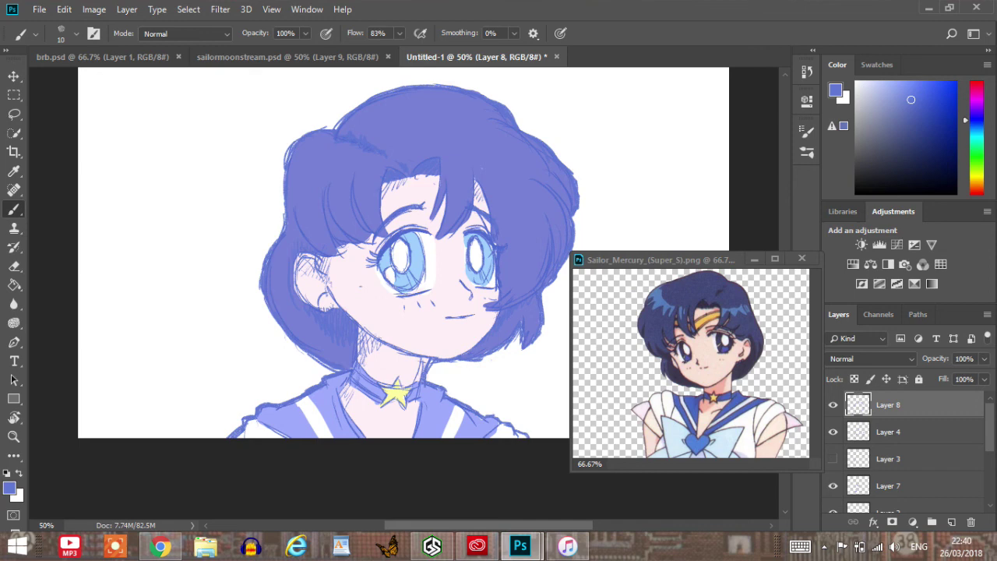
Flip the canvas horizontally to review the thickened outlines, and undo the flip.
left_click(93, 10)
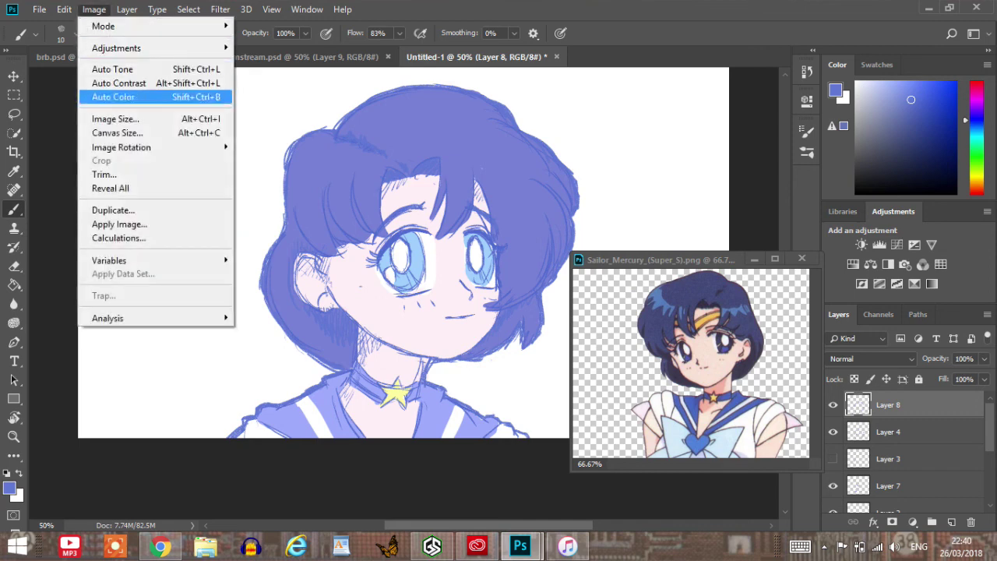
mouse_move(187, 147)
left_click(281, 210)
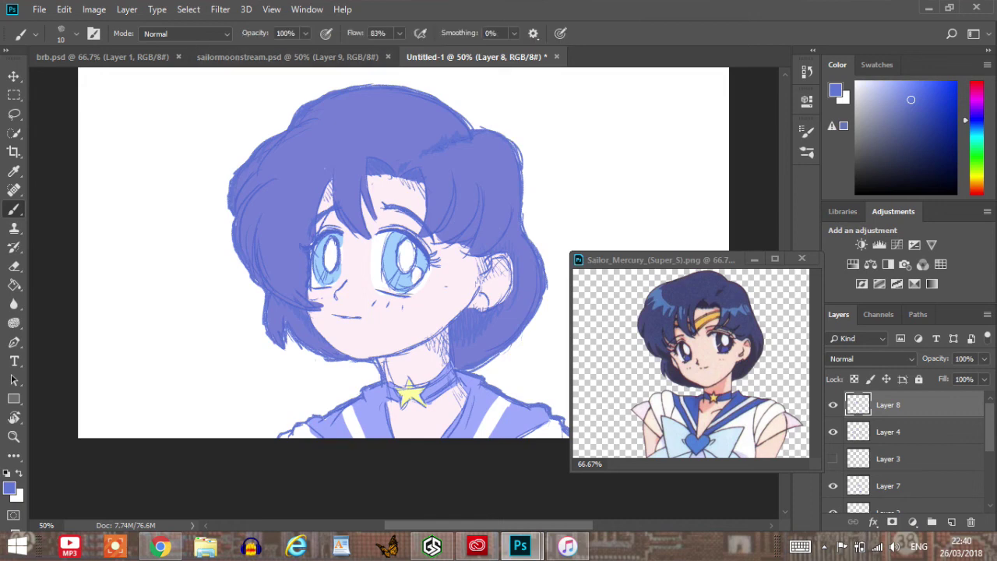
key("ctrl+z")
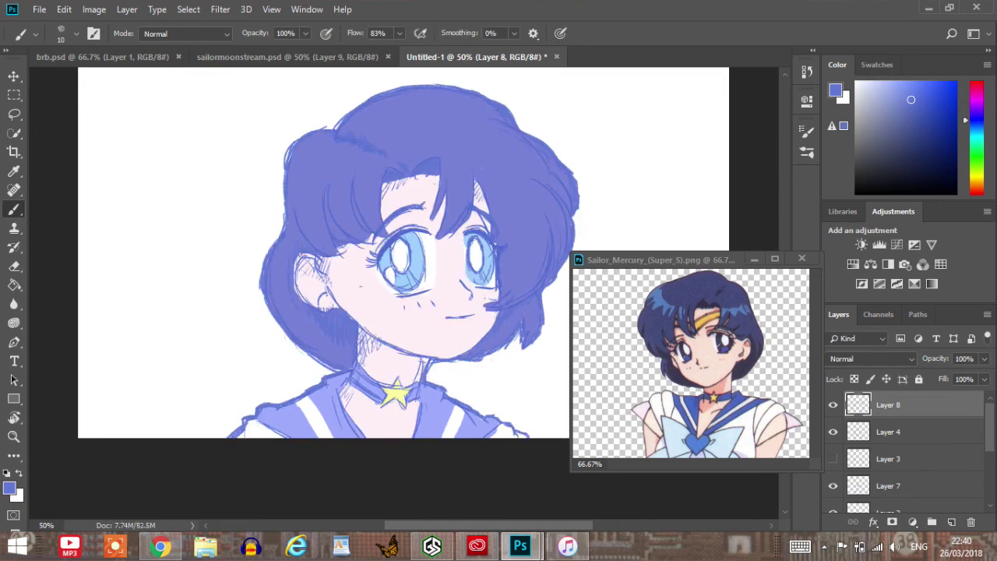
On Layer 6, sample the iris's light blue and widen the far eye's iris with a 10 px Hard Round brush.
scroll(908, 452, "down", 3)
left_click(889, 473)
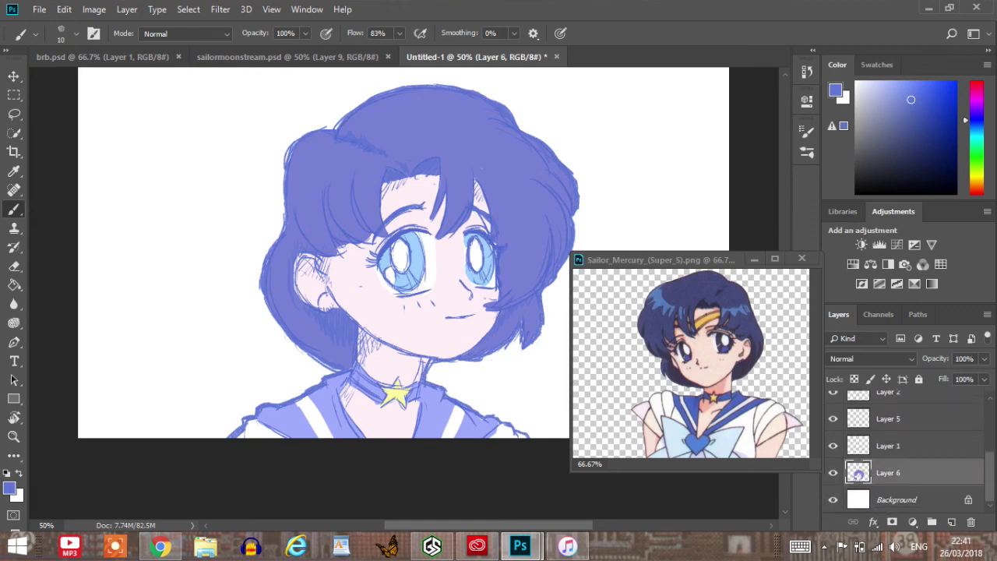
key("i")
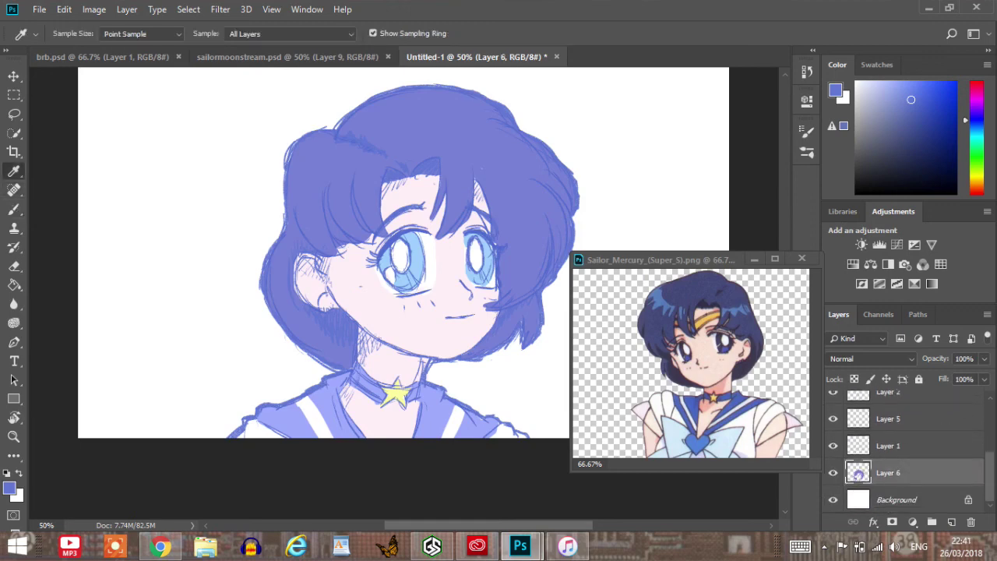
key("b")
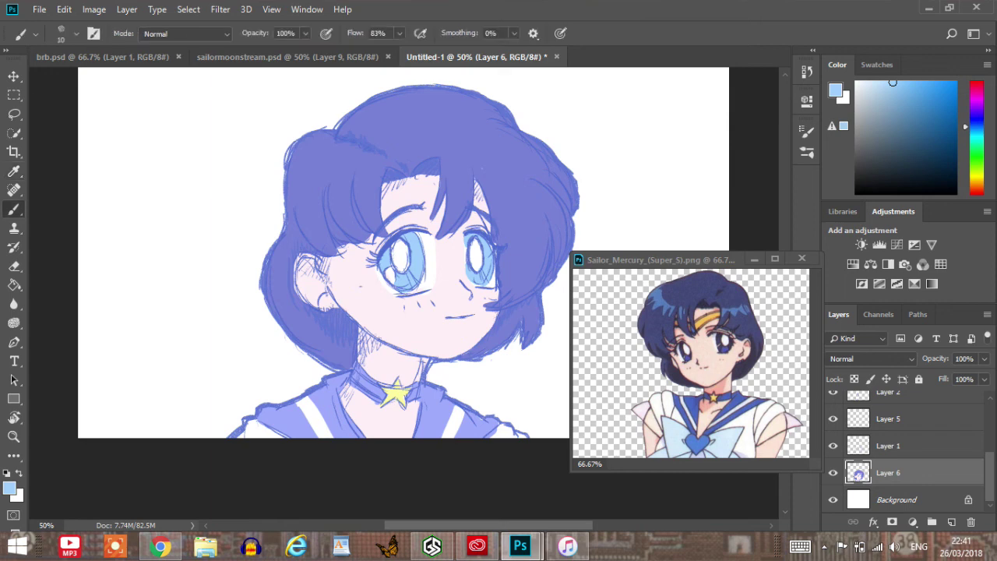
left_click(76, 34)
left_click(93, 223)
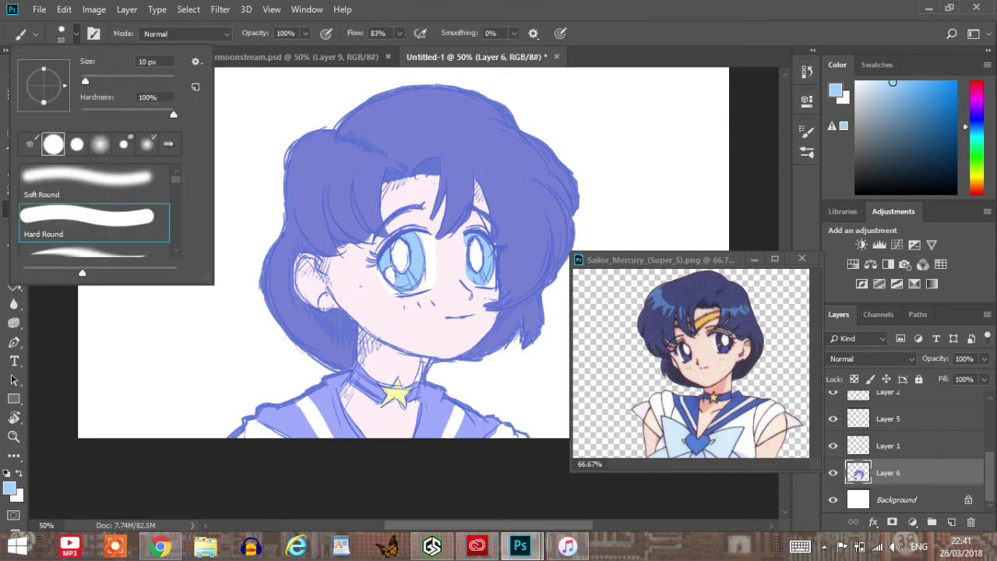
key("Return")
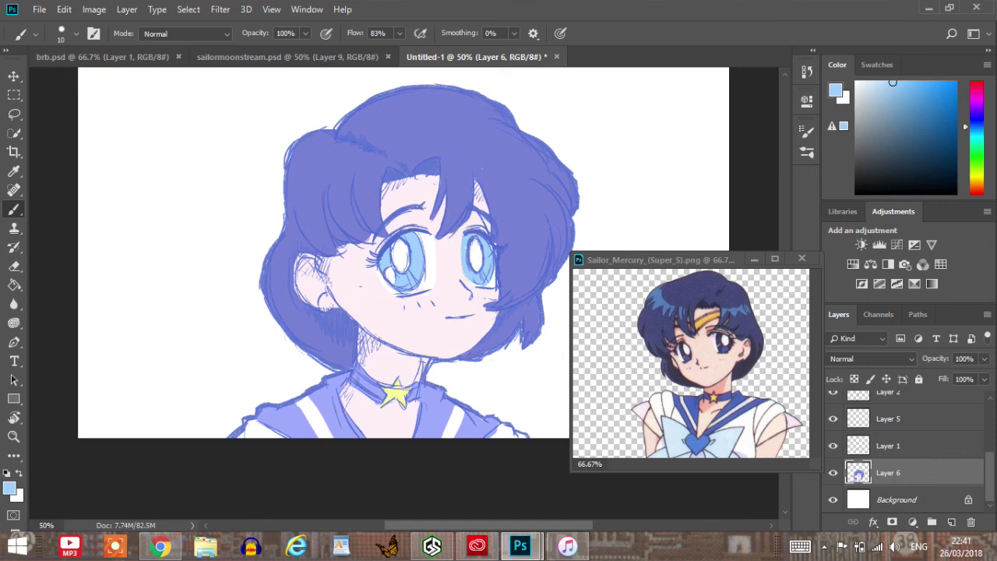
left_click_drag(470, 282, 477, 285)
Reduce the eraser size, and sample the pale pink skin colour from the face for the Brush tool.
key("e")
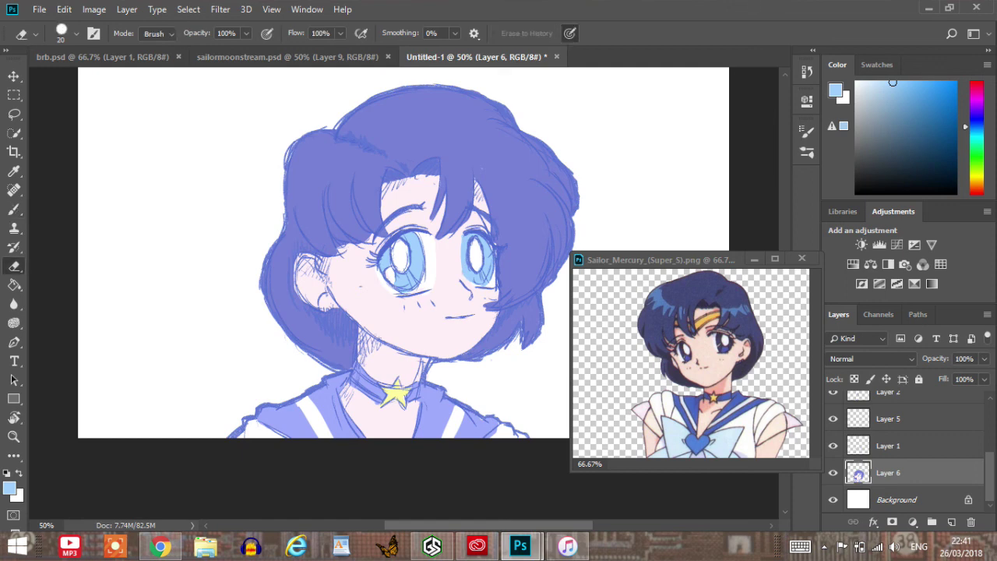
key("bracketleft")
key("bracketleft")
key("i")
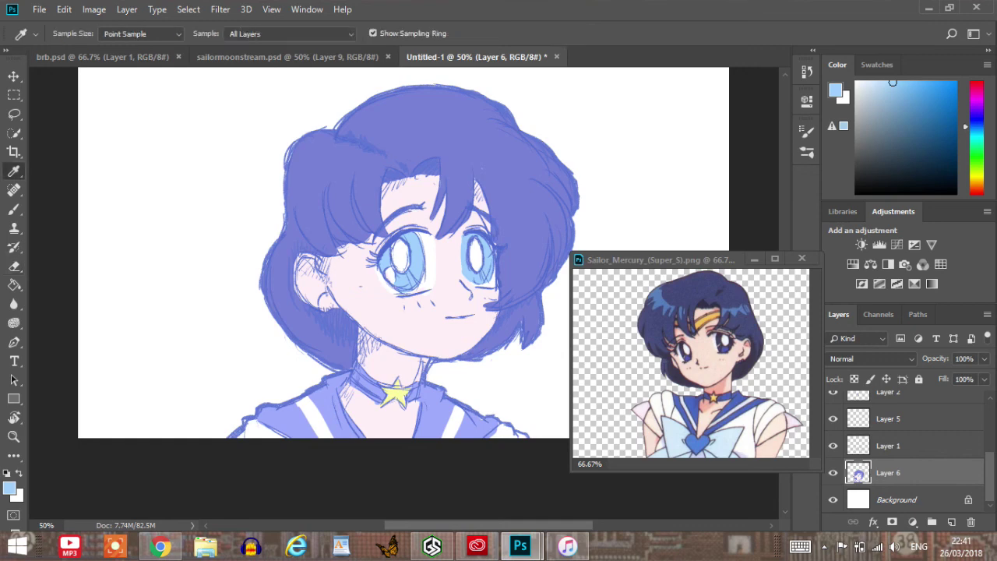
left_click(439, 260)
left_click(14, 209)
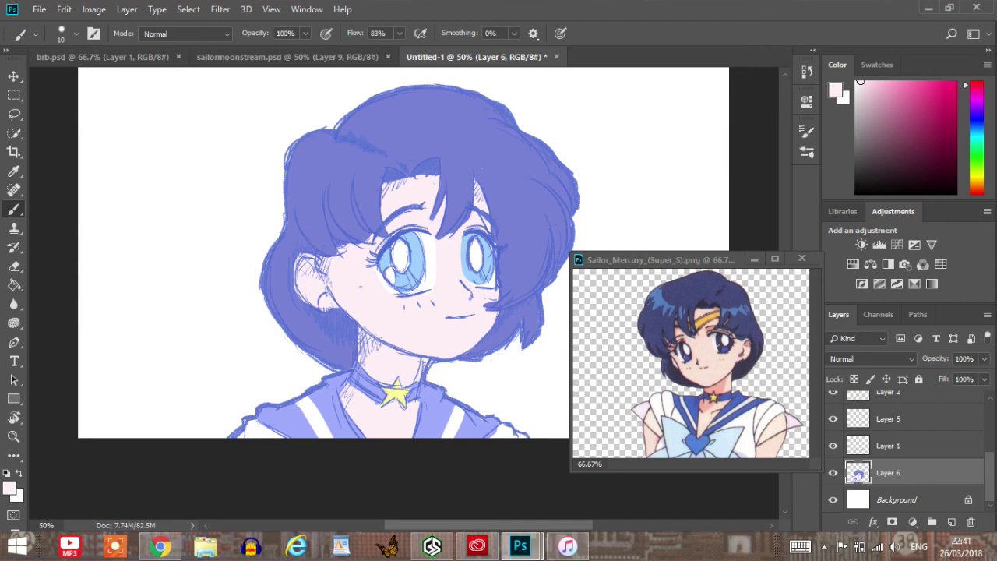
Review the drawing flipped horizontally, undo the flip, and compare the drawing with sailormoonstream.psd.
left_click(93, 9)
left_click(288, 210)
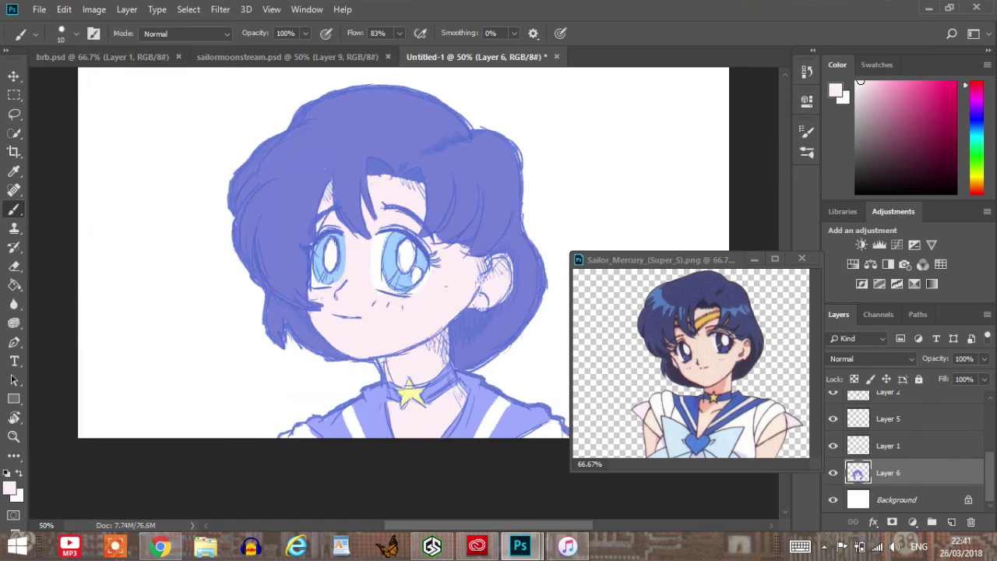
key("ctrl+z")
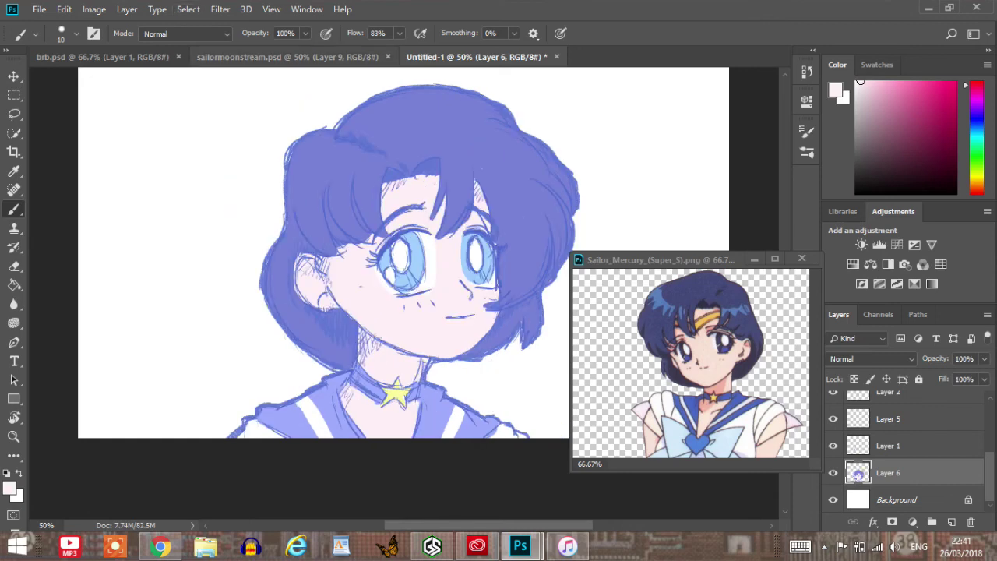
left_click(288, 57)
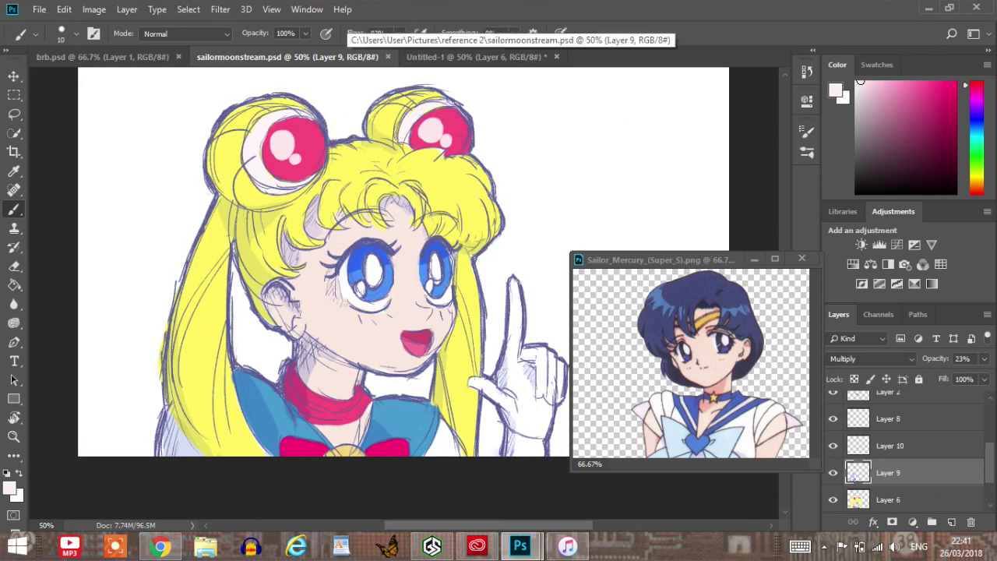
key("ctrl+Tab")
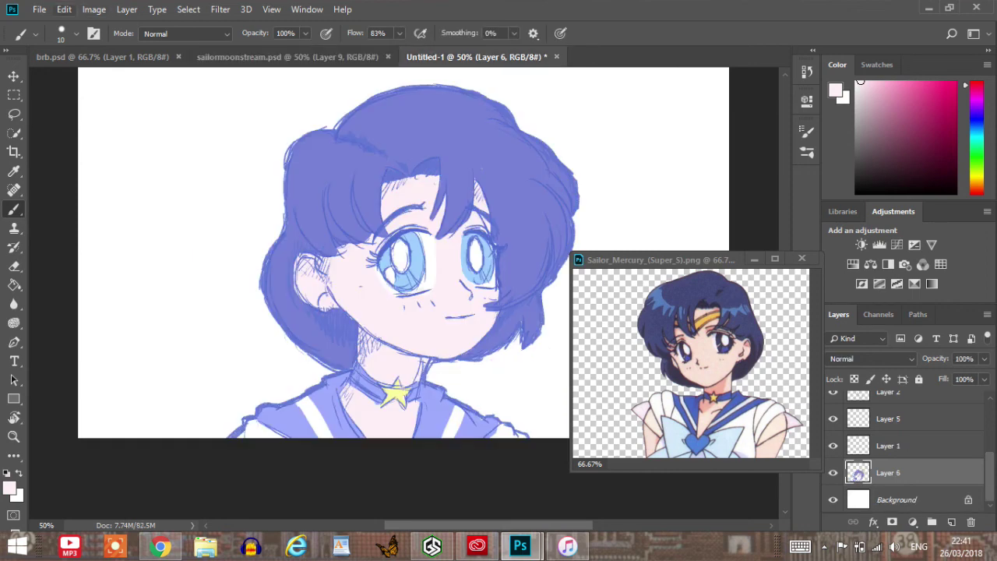
Save the drawing as sailormercurystream.psd in the reference 2 folder with Maximize Compatibility on.
left_click(39, 9)
left_click(60, 172)
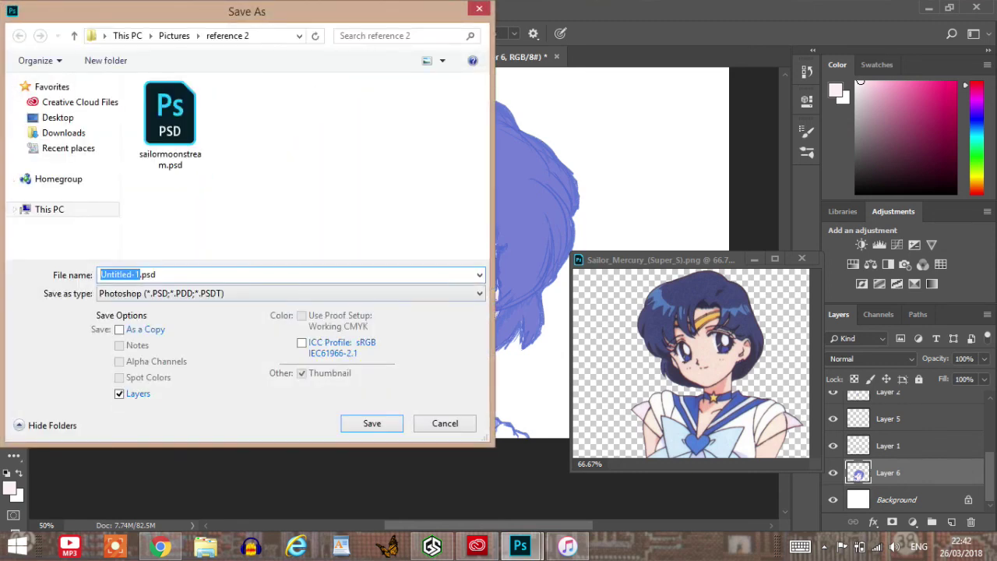
type("sailormerc")
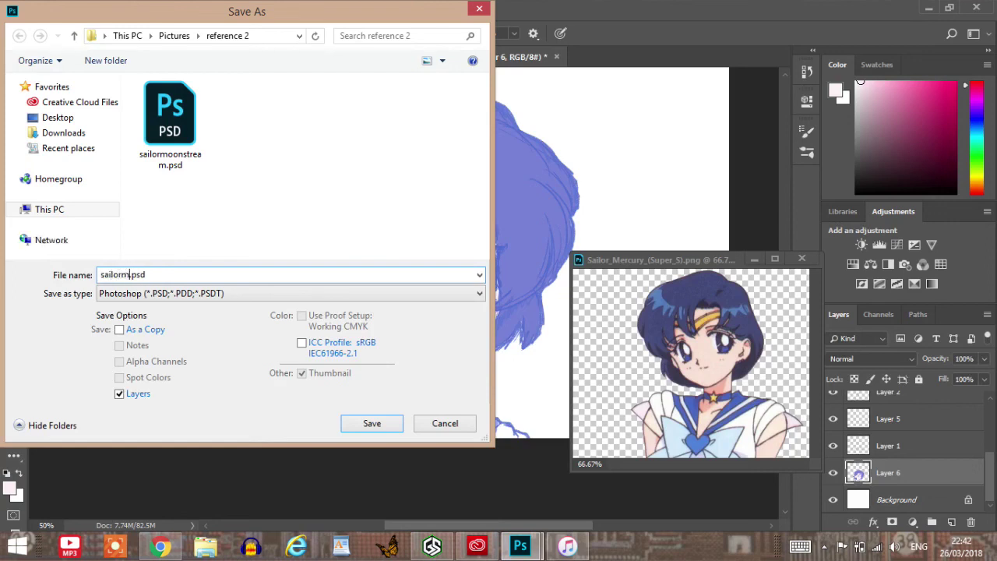
type("urystream")
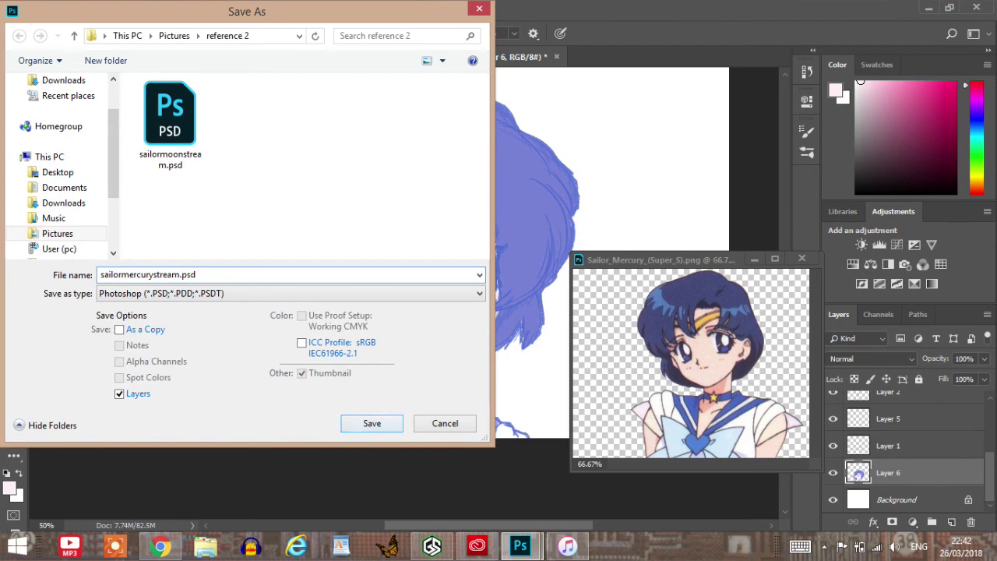
left_click(372, 423)
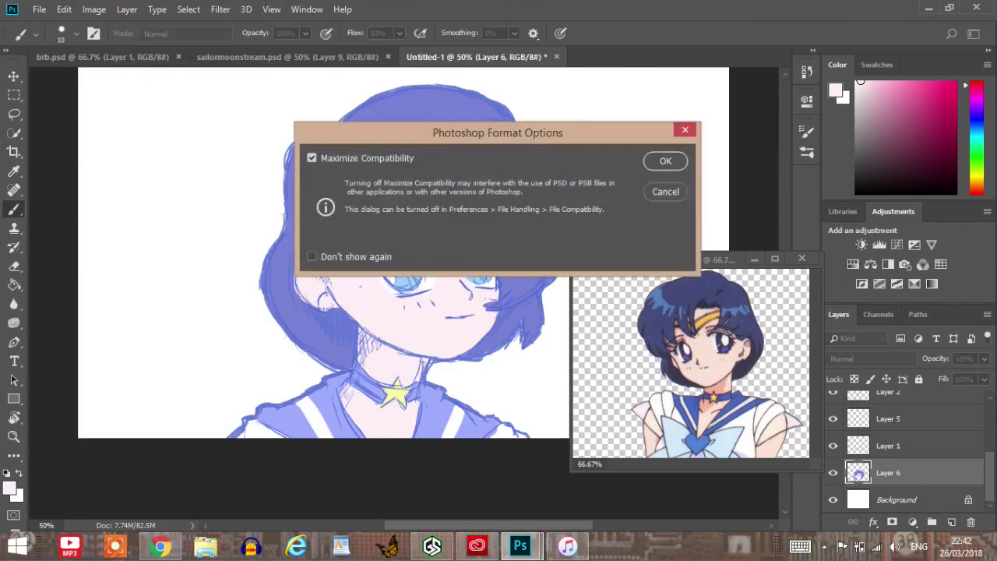
left_click(665, 161)
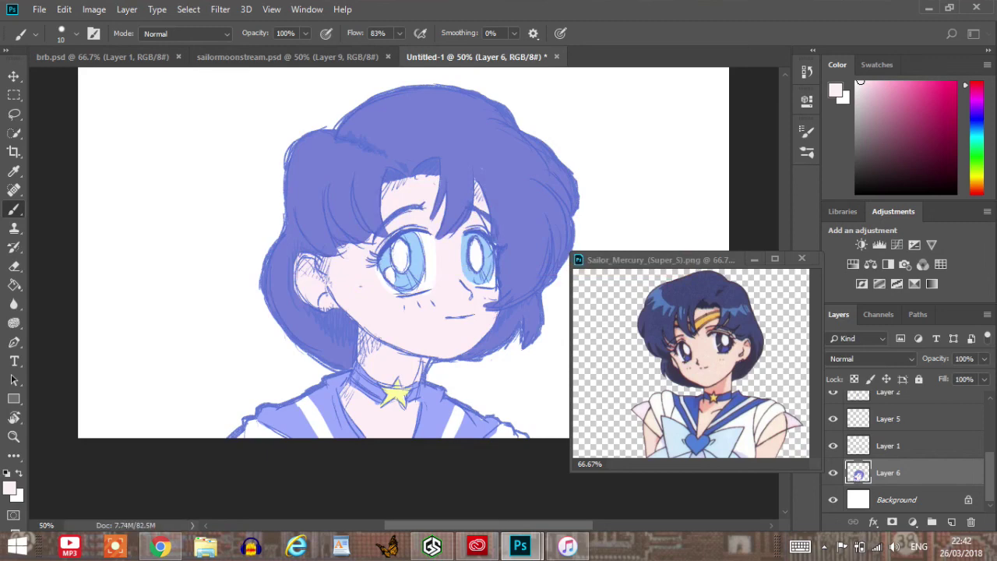
Review the Sailor Moon drawing in sailormoonstream.psd with its canvas flipped horizontally.
left_click(343, 57)
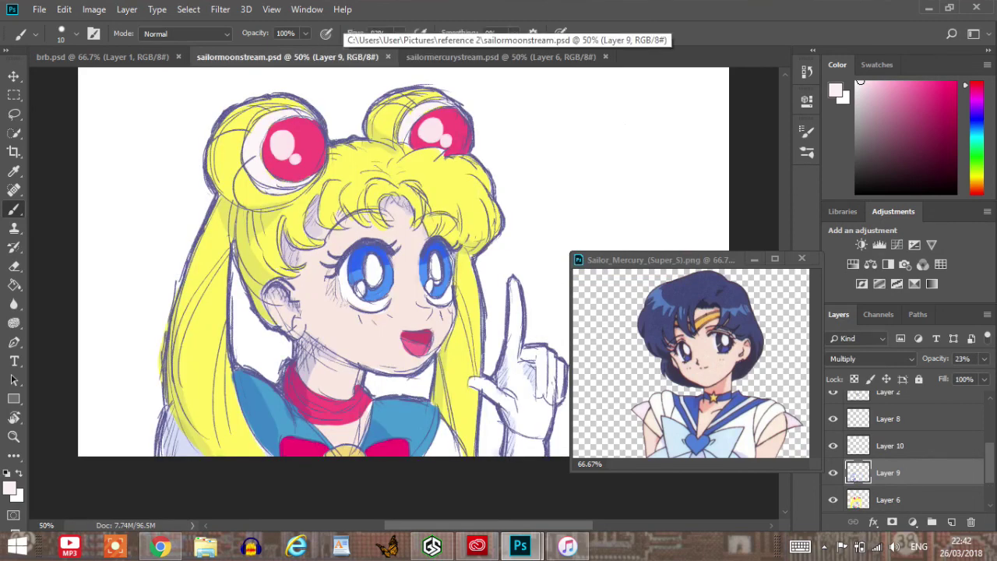
left_click(93, 10)
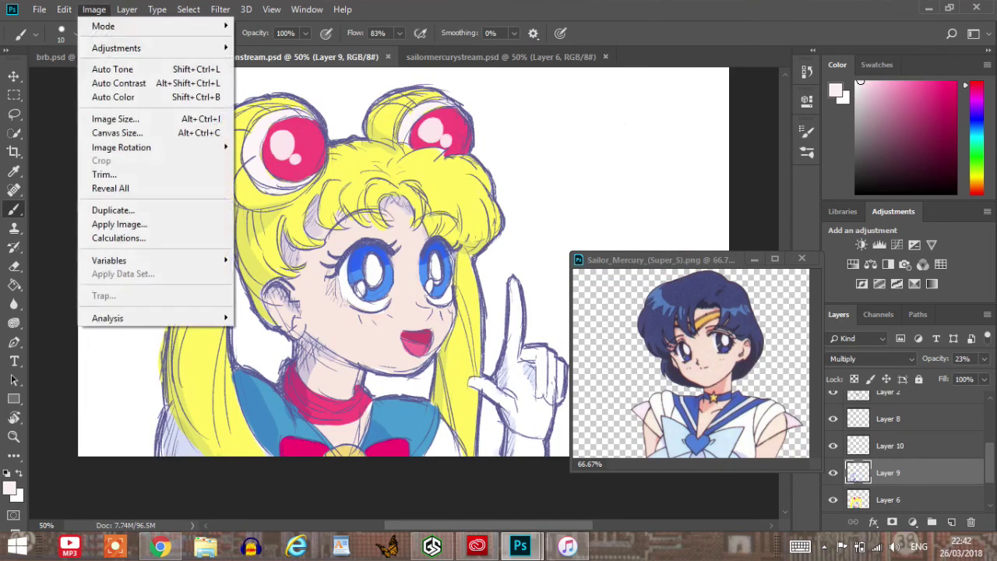
mouse_move(122, 147)
left_click(285, 211)
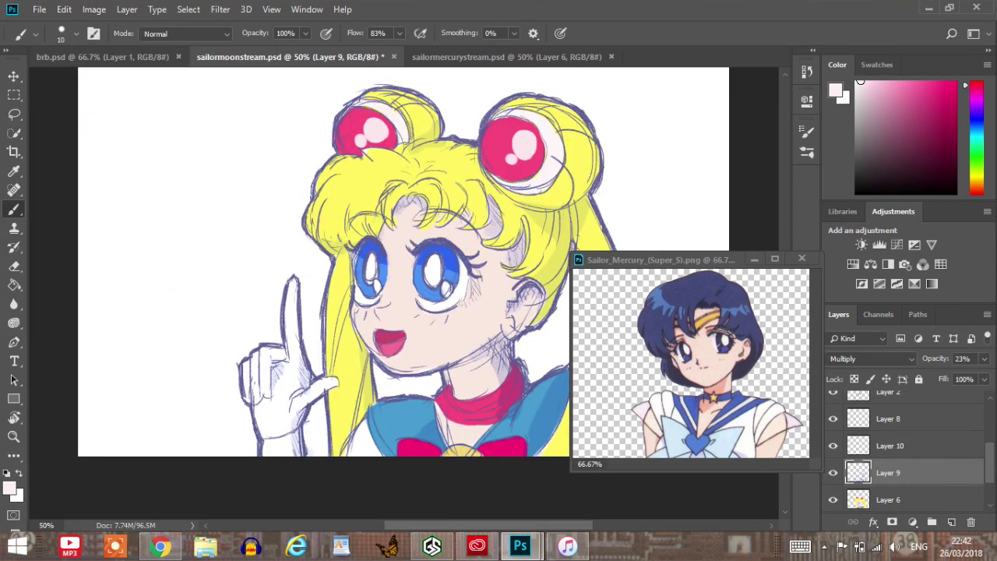
Close the floating Sailor_Mercury_(Super_S).png reference, and undo the horizontal flip of sailormoonstream.psd.
left_click(678, 259)
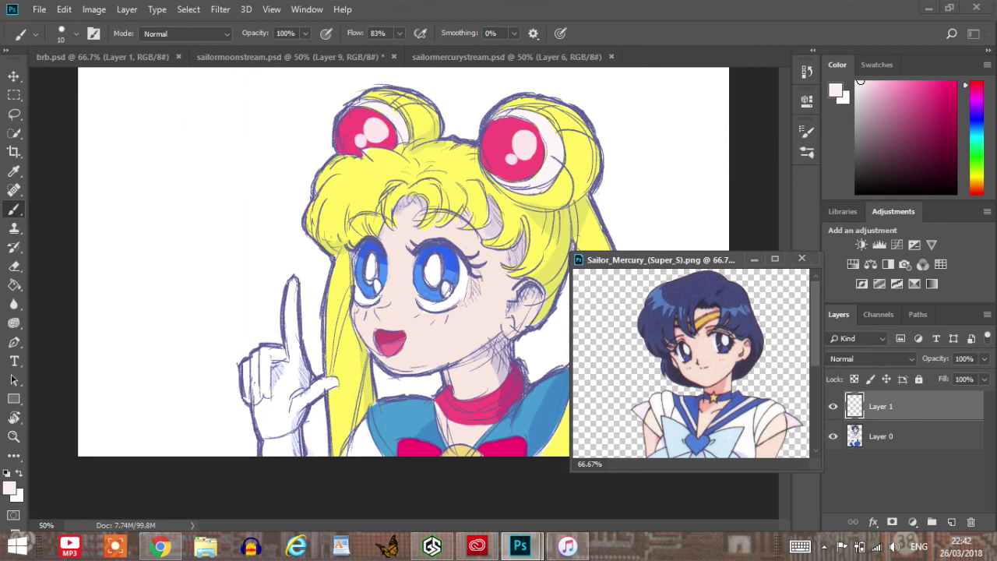
left_click(802, 259)
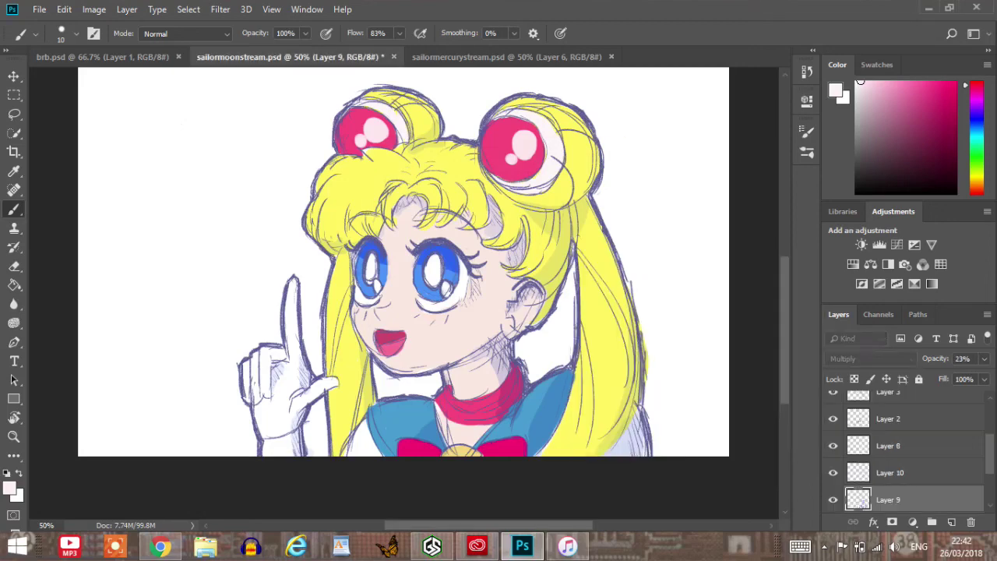
key("ctrl+shift+h")
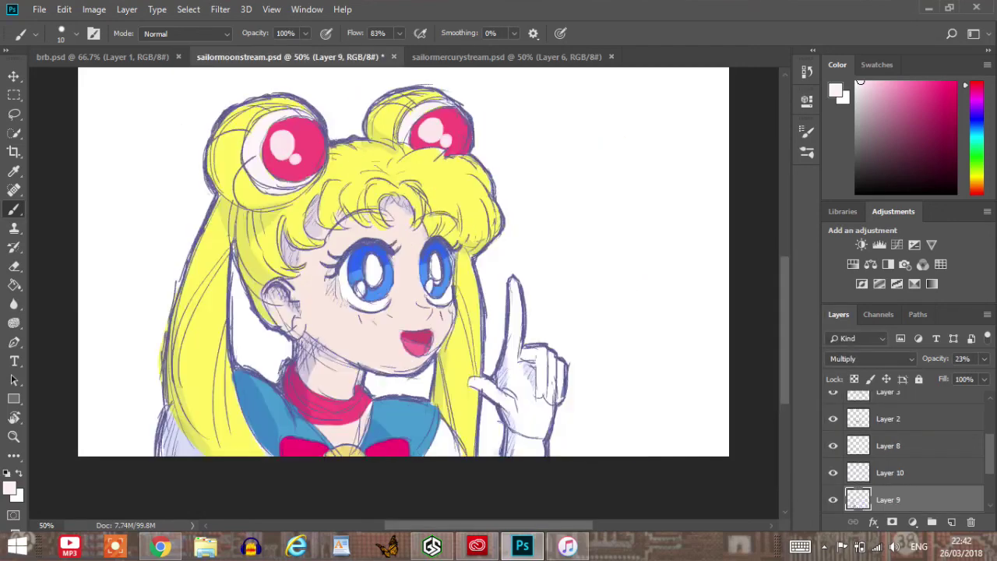
Compare the two drawings, and review sailormercurystream.psd flipped horizontally twice, undoing each flip.
key("ctrl+Tab")
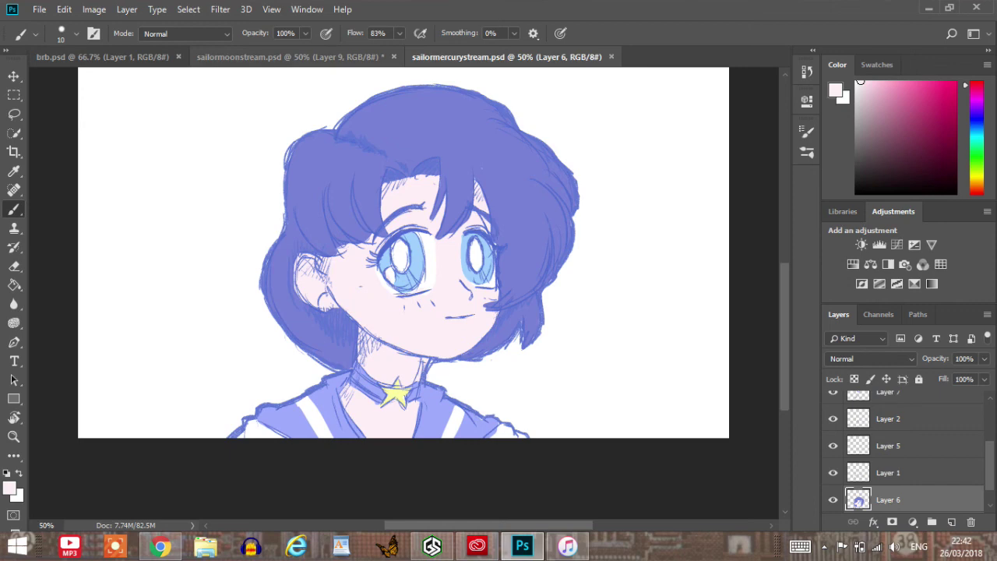
key("ctrl+shift+Tab")
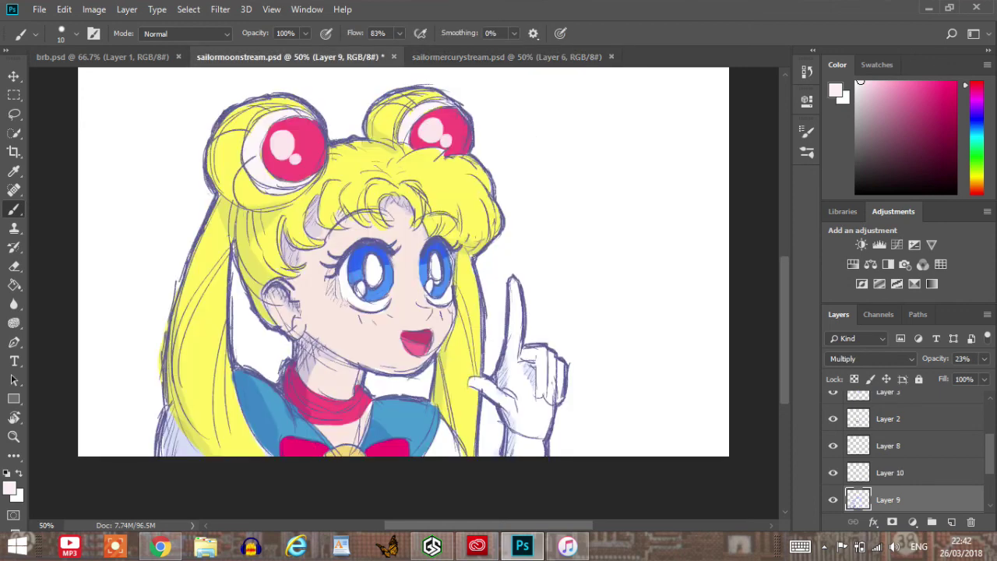
left_click(506, 57)
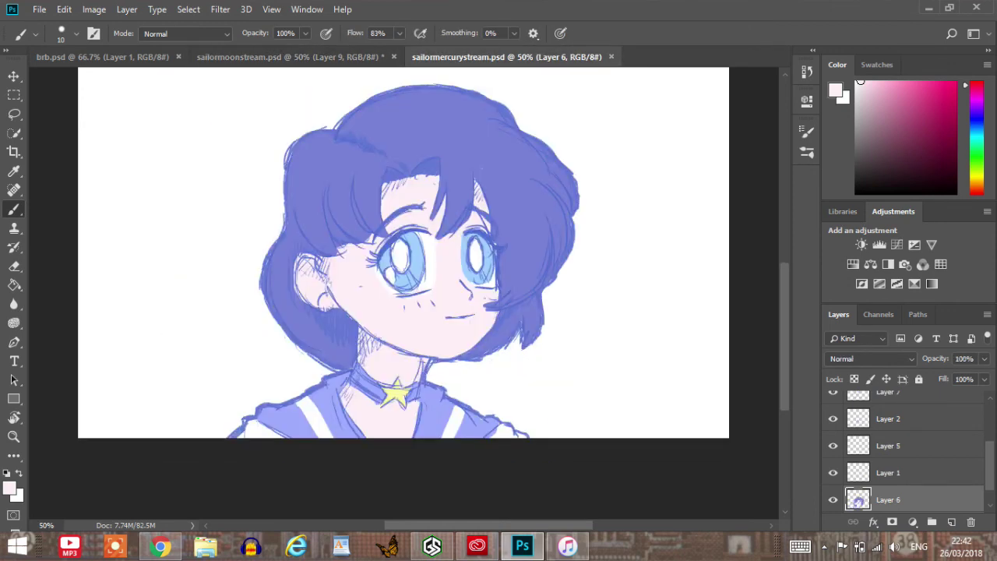
left_click(93, 10)
mouse_move(121, 148)
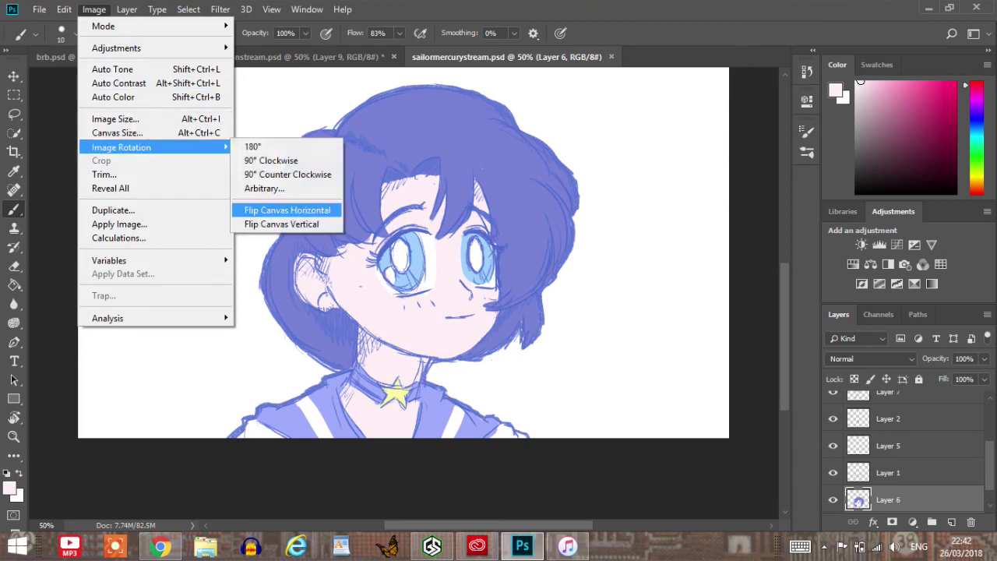
left_click(273, 213)
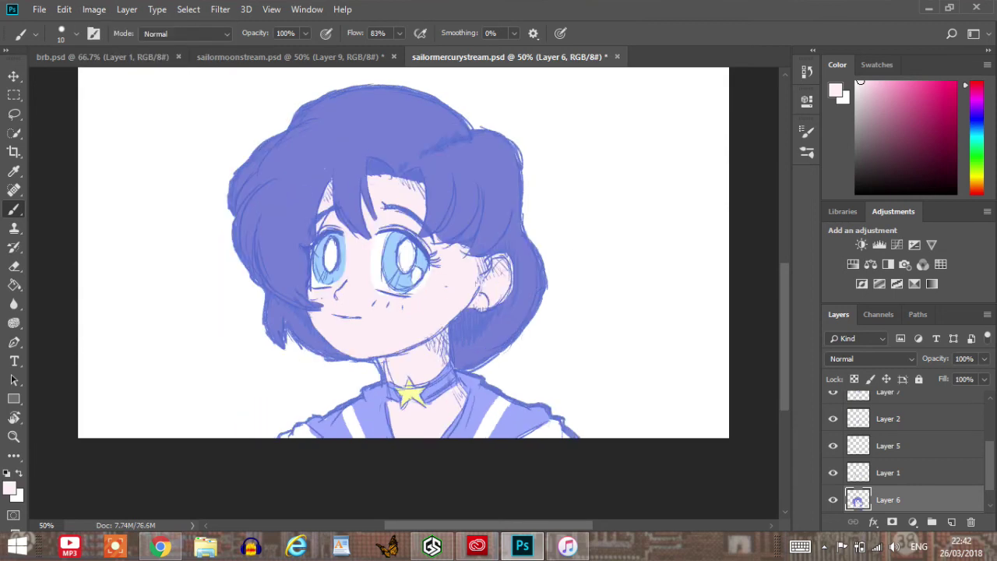
key("ctrl+z")
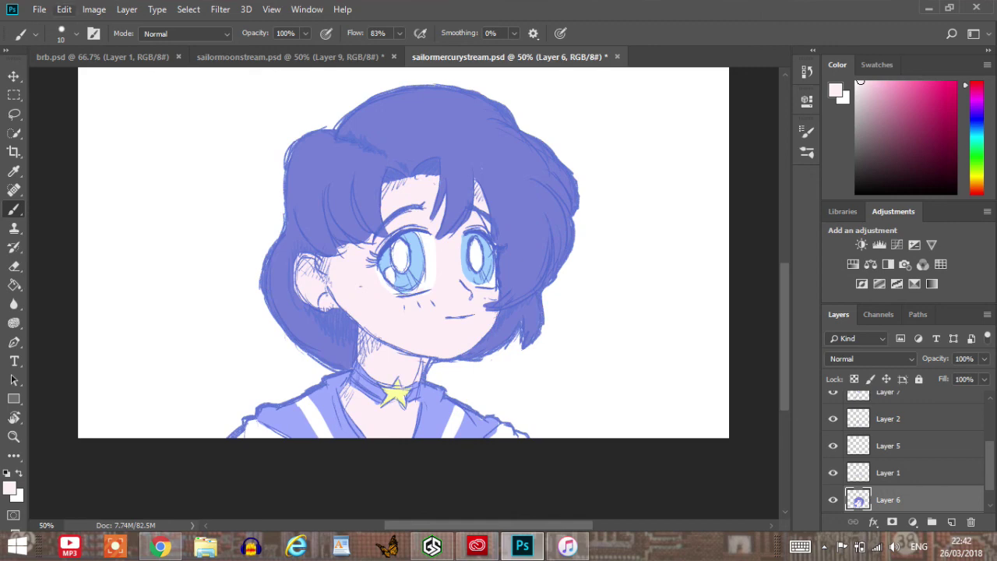
left_click(94, 9)
mouse_move(121, 147)
left_click(287, 210)
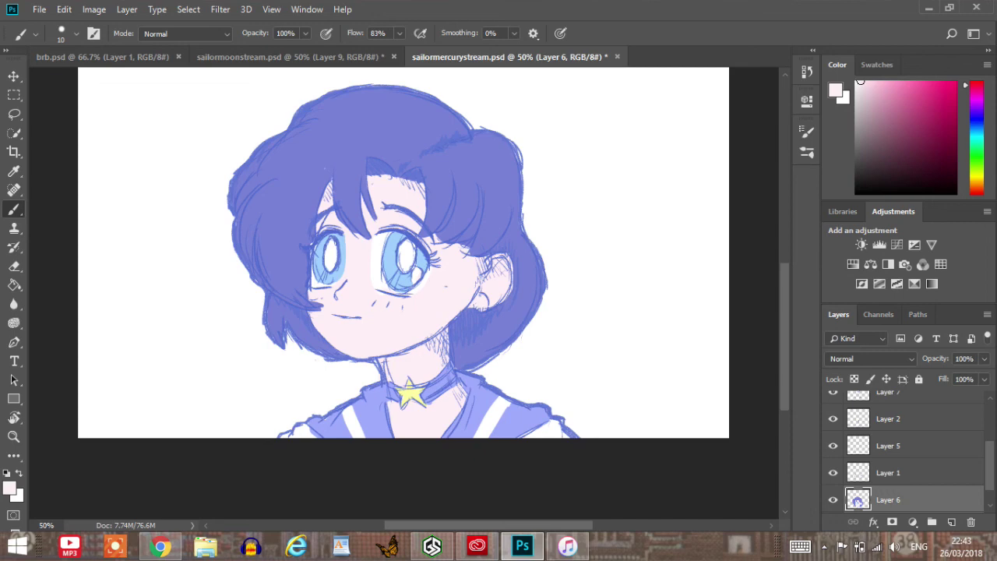
key("ctrl+z")
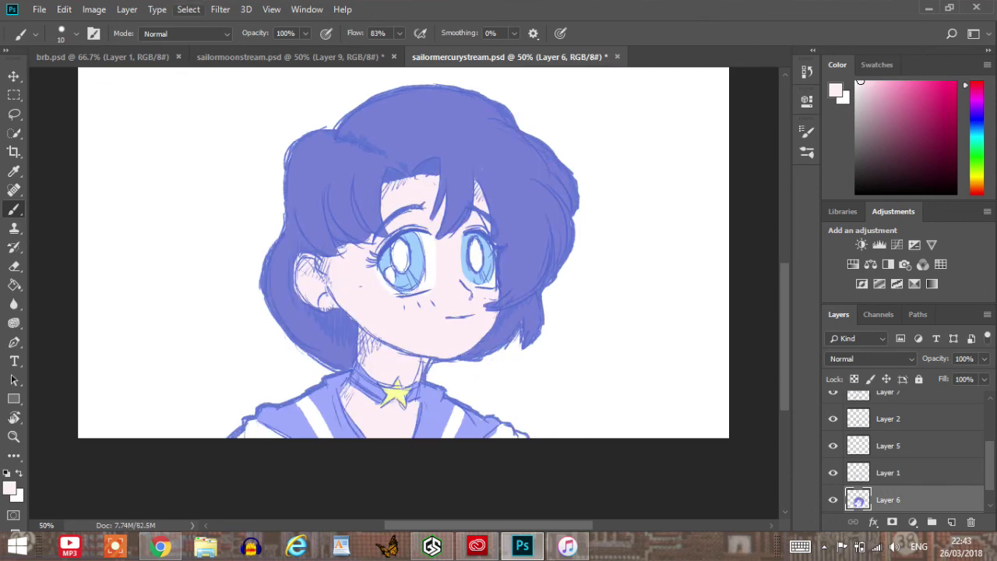
Examine the Sailor Moon and Sailor Mercury drawings by alternating between sailormoonstream.psd and sailormercurystream.psd.
left_click(291, 57)
key("ctrl+Tab")
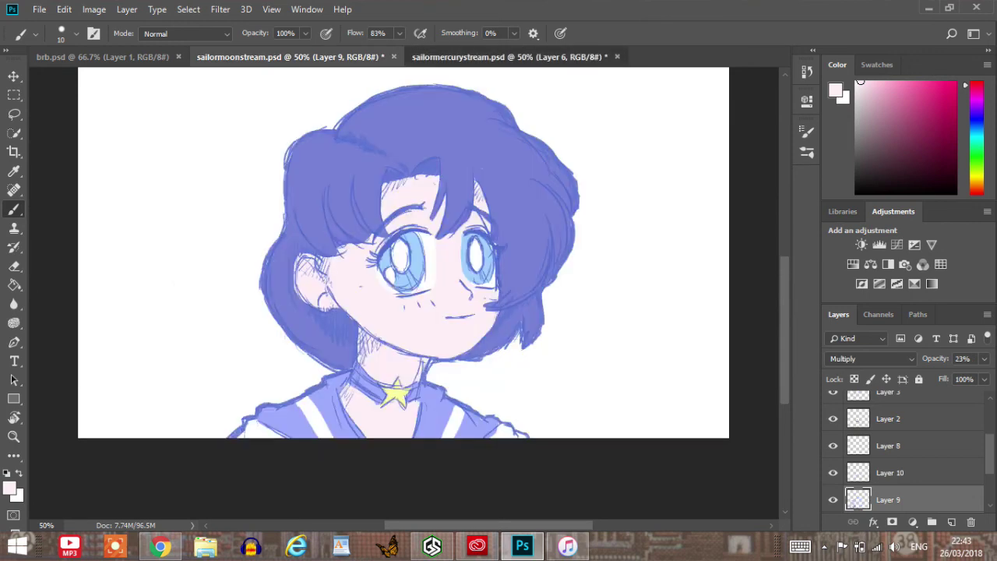
key("ctrl+shift+Tab")
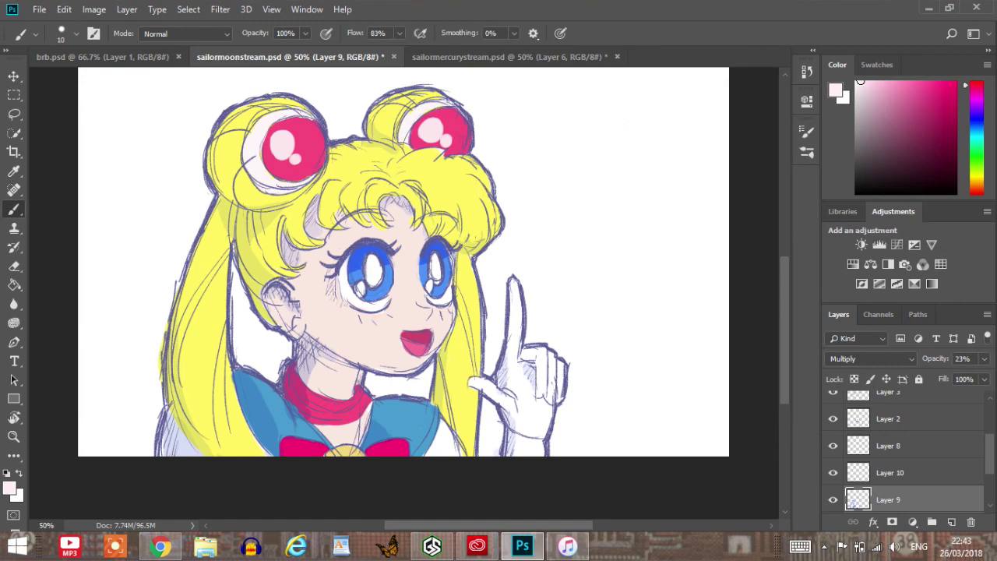
left_click(524, 57)
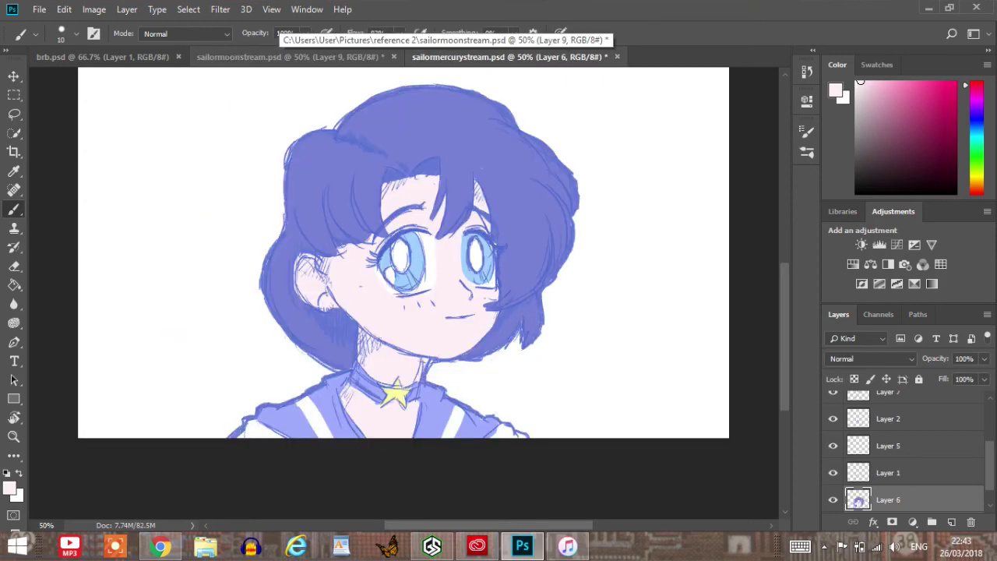
left_click(289, 57)
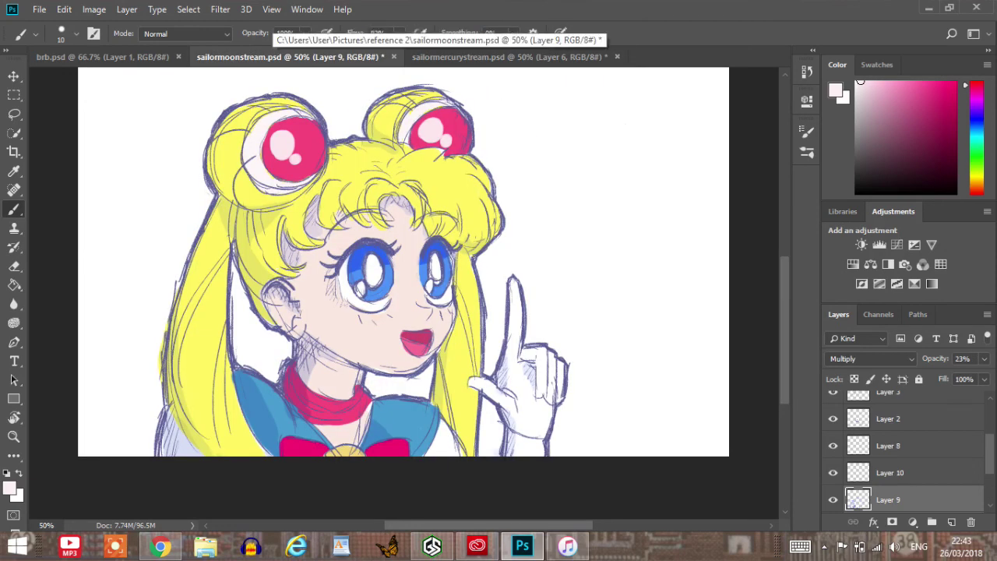
Save sailormercurystream.psd and sailormoonstream.psd, and return to the Sailor Mercury drawing.
left_click(506, 57)
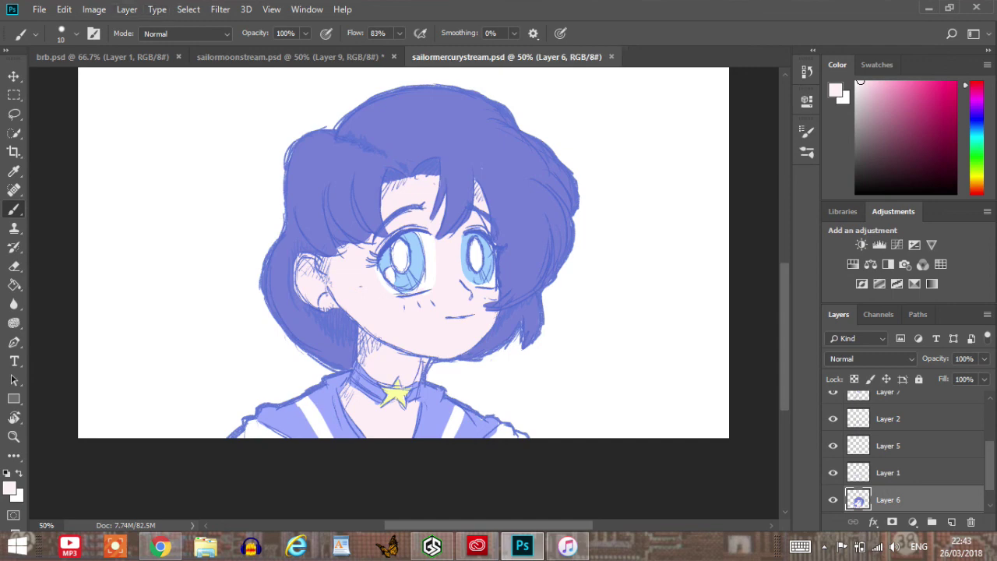
left_click(290, 57)
left_click(39, 9)
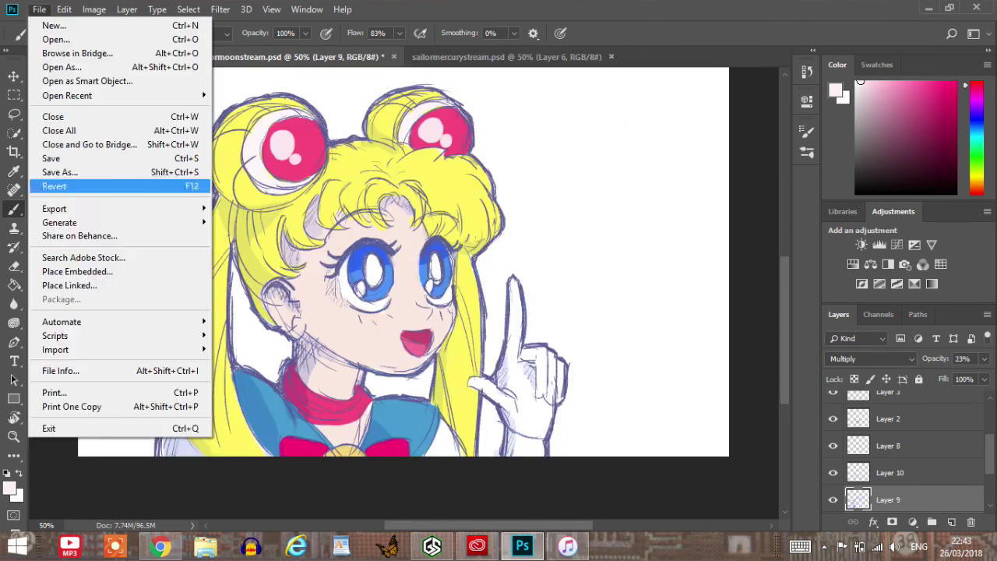
left_click(62, 158)
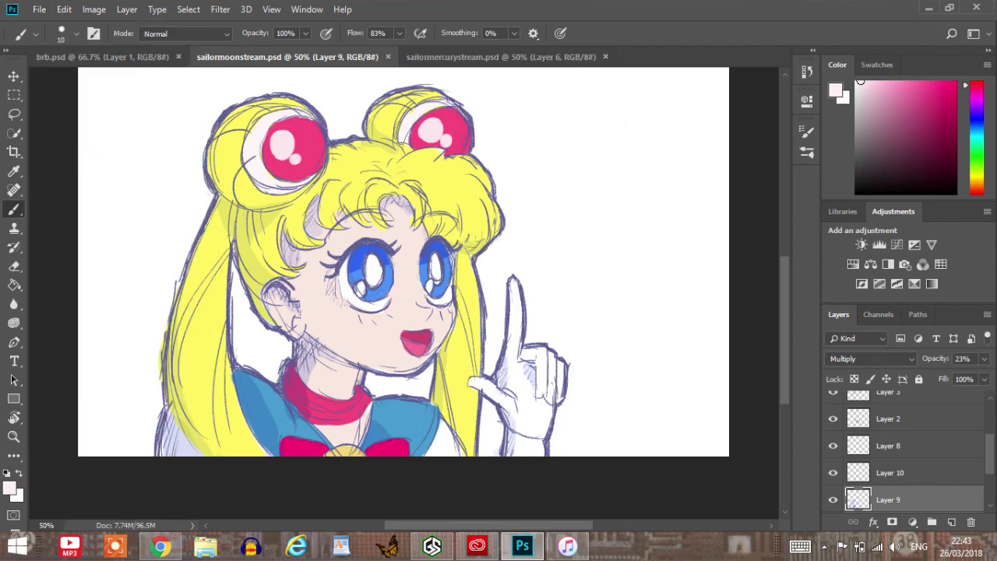
key("ctrl+Tab")
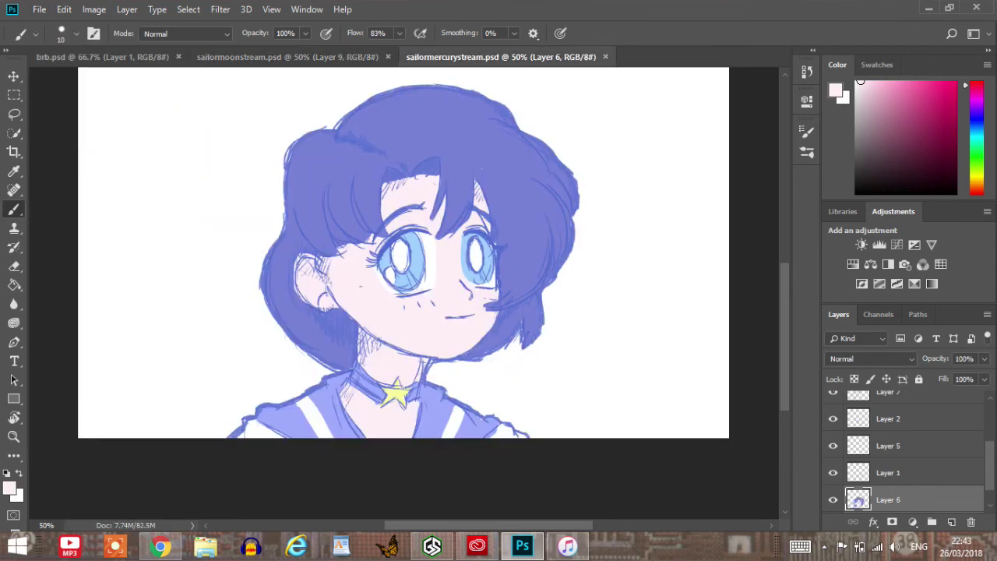
Minimize iTunes, check the YouTube live stream page in Chrome, and switch to Gameshow.
left_click(160, 546)
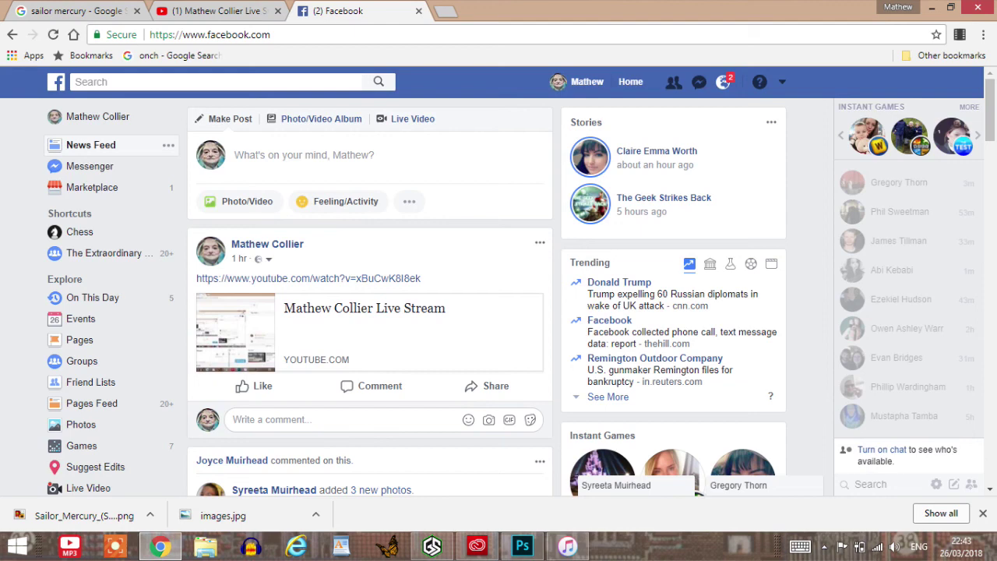
left_click(568, 546)
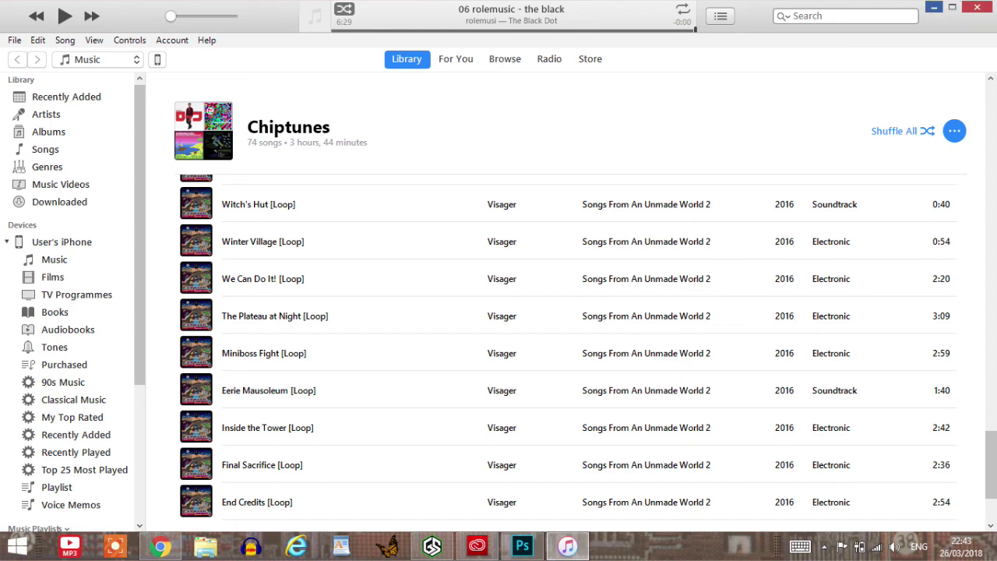
left_click(935, 7)
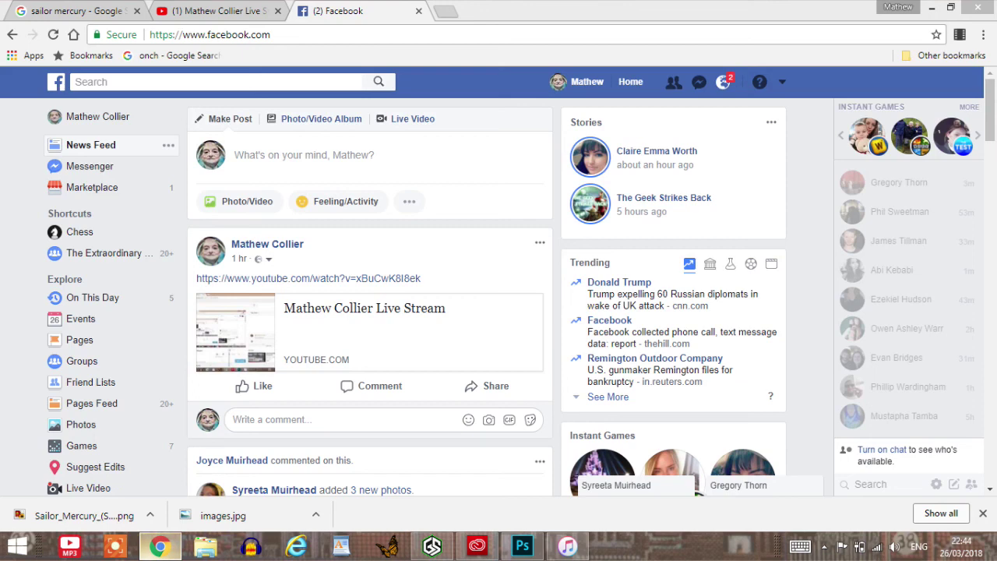
left_click(219, 11)
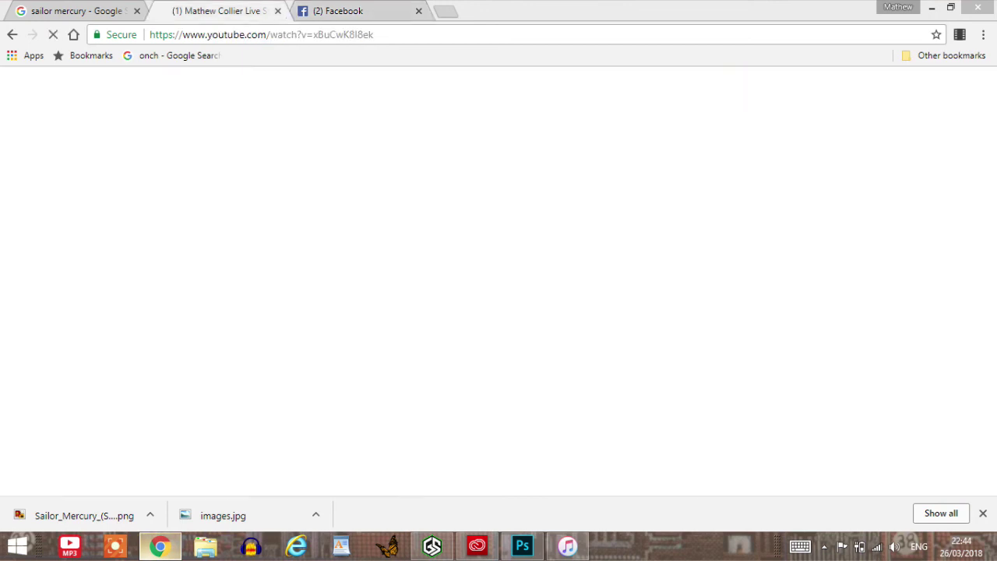
key("alt+Tab")
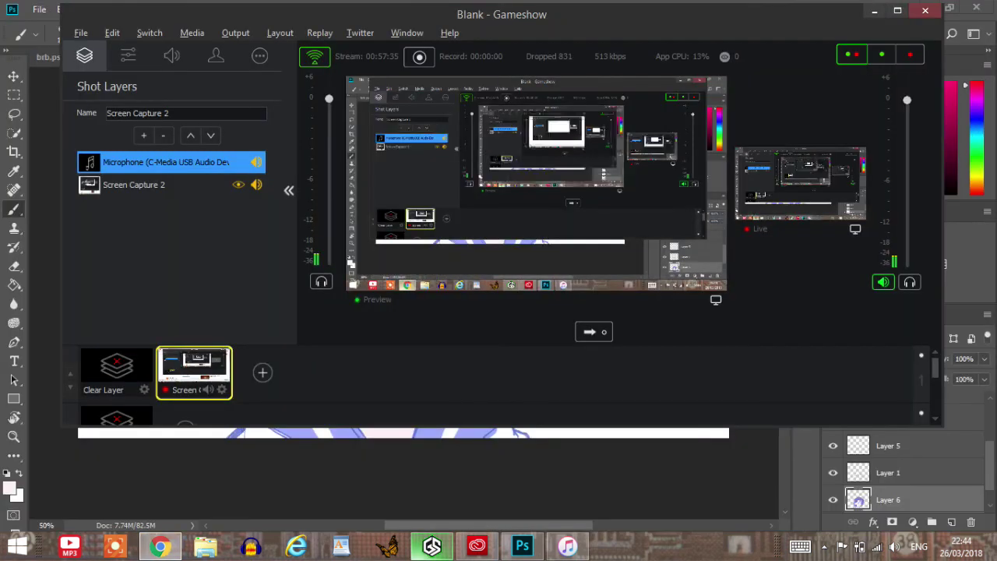